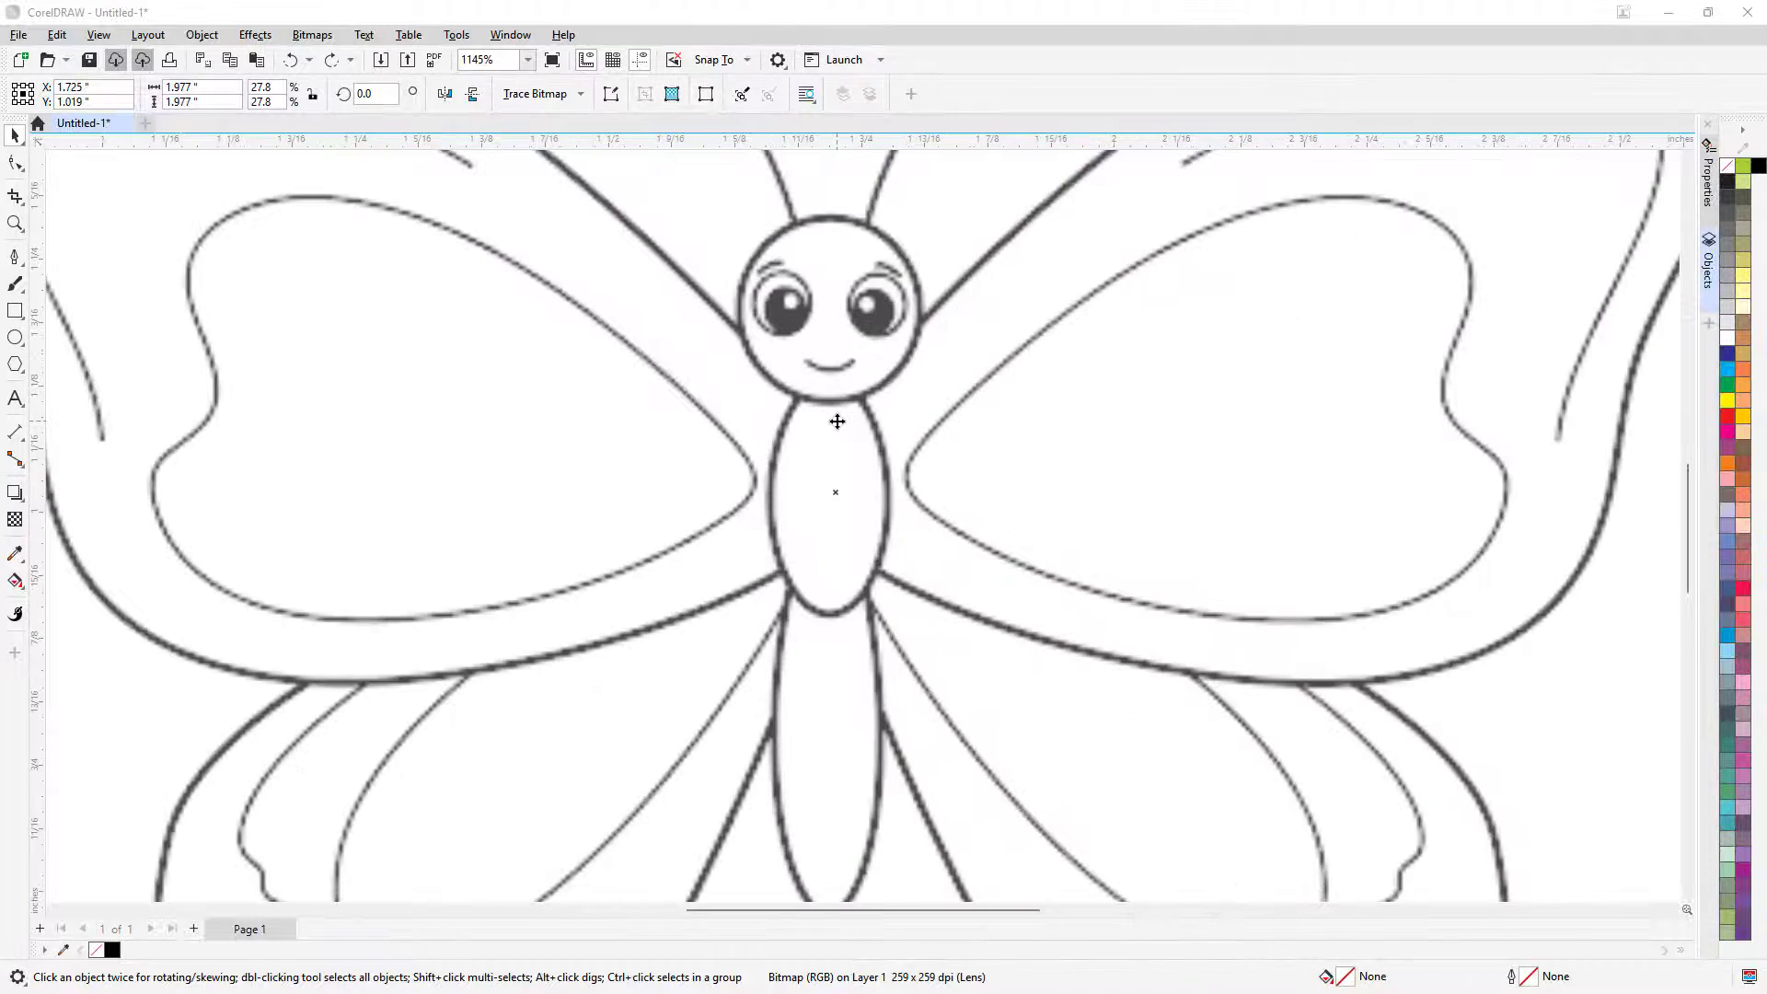
Shift the butterfly bitmap slightly so its centre sits at about X 1.733 in, Y 1.005 in
scroll(837, 421, down, 10)
scroll(838, 421, up, 3)
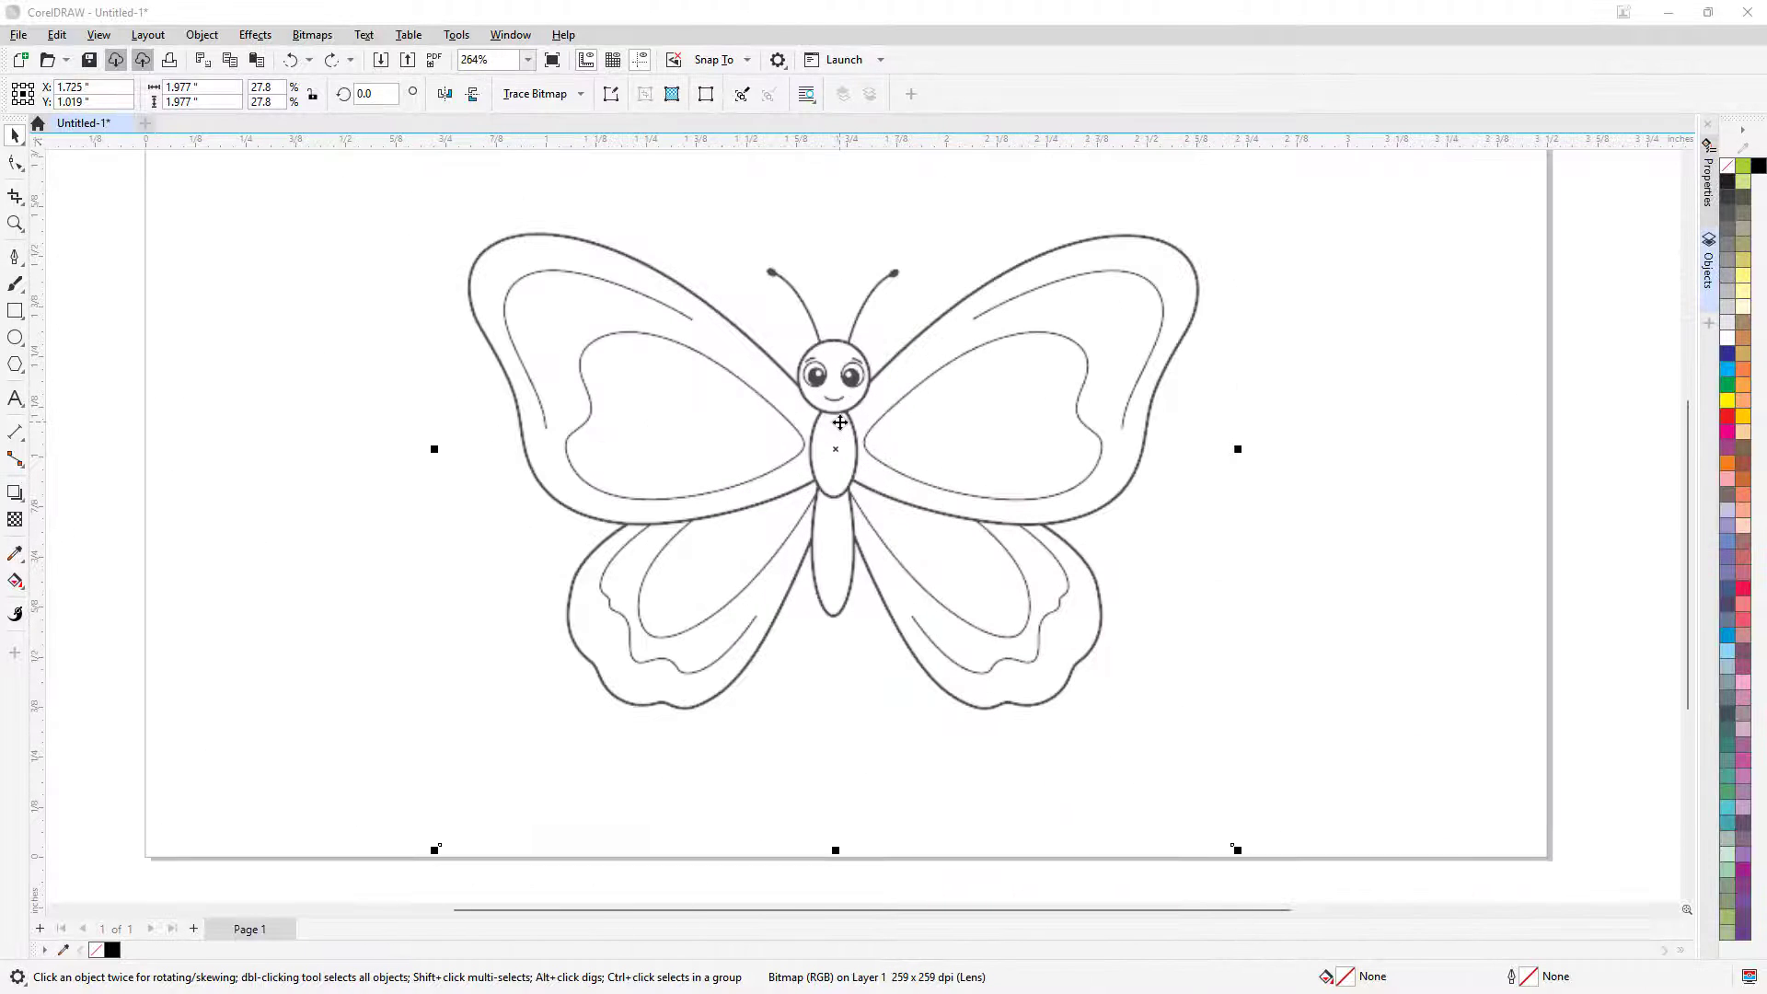
scroll(844, 389, down, 3)
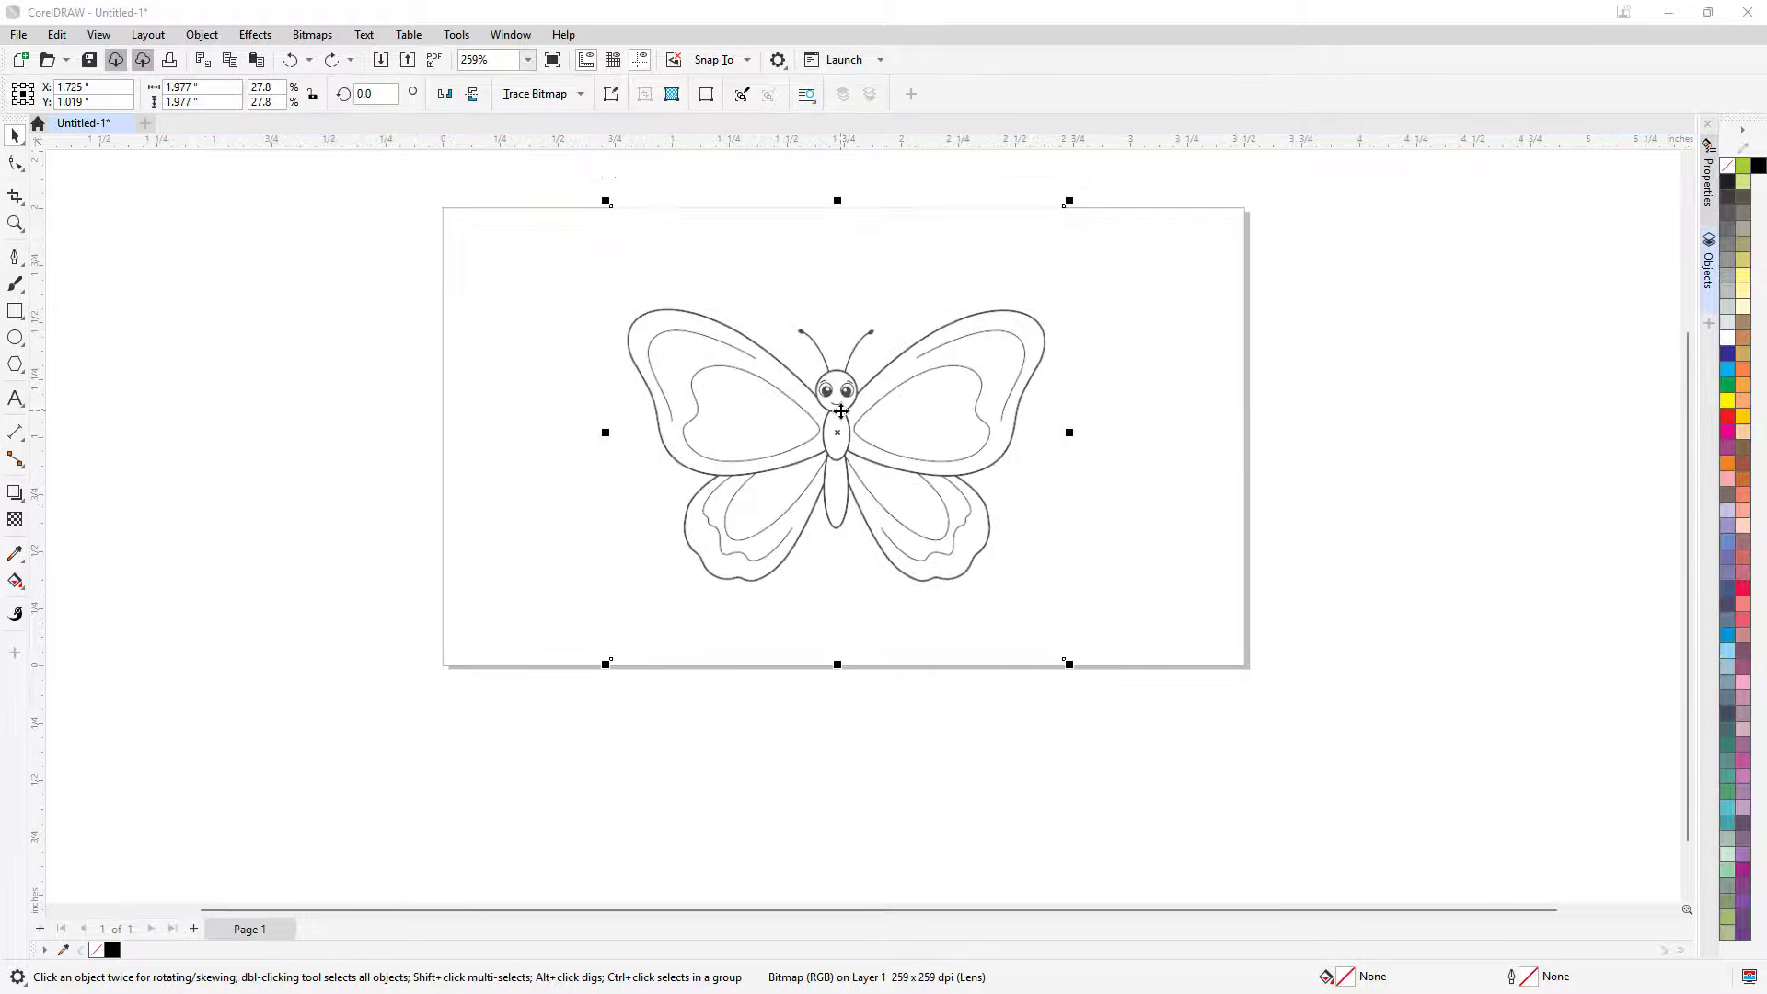
scroll(841, 412, up, 2)
scroll(841, 412, up, 2)
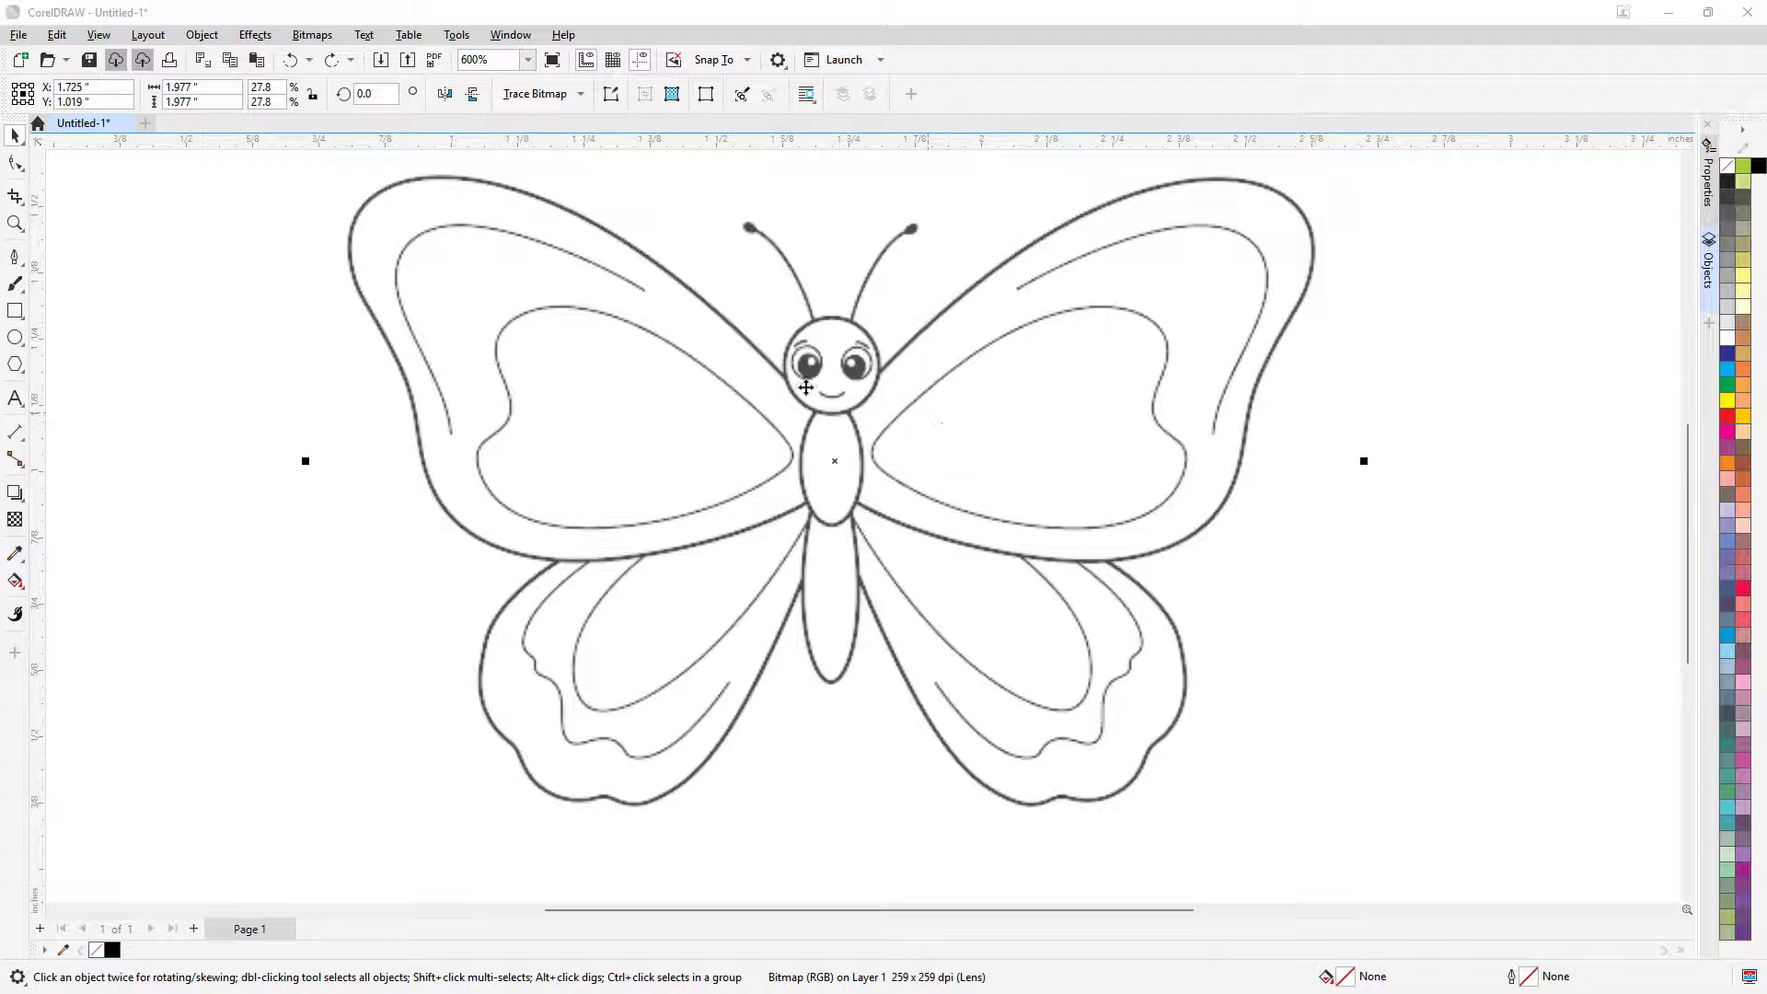
mouse_move(829, 425)
mouse_down()
mouse_move(876, 428)
mouse_move(869, 443)
mouse_move(834, 433)
mouse_up()
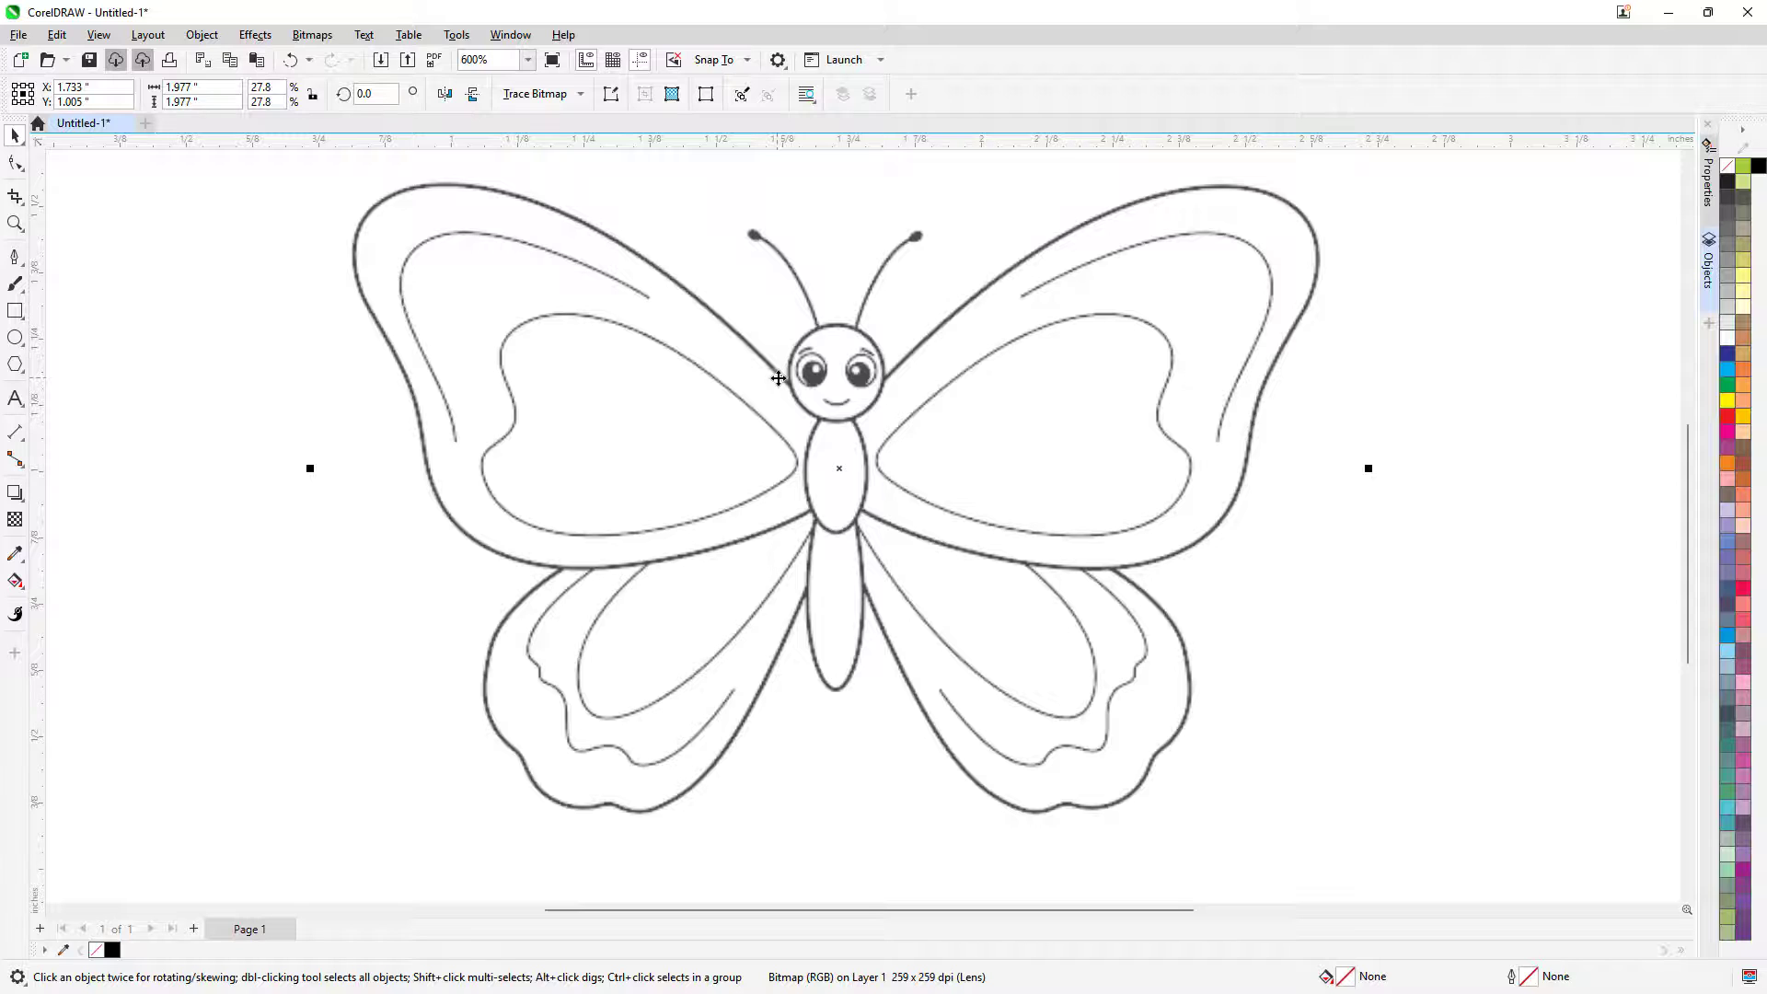
Close the Properties and Objects dockers
click(510, 34)
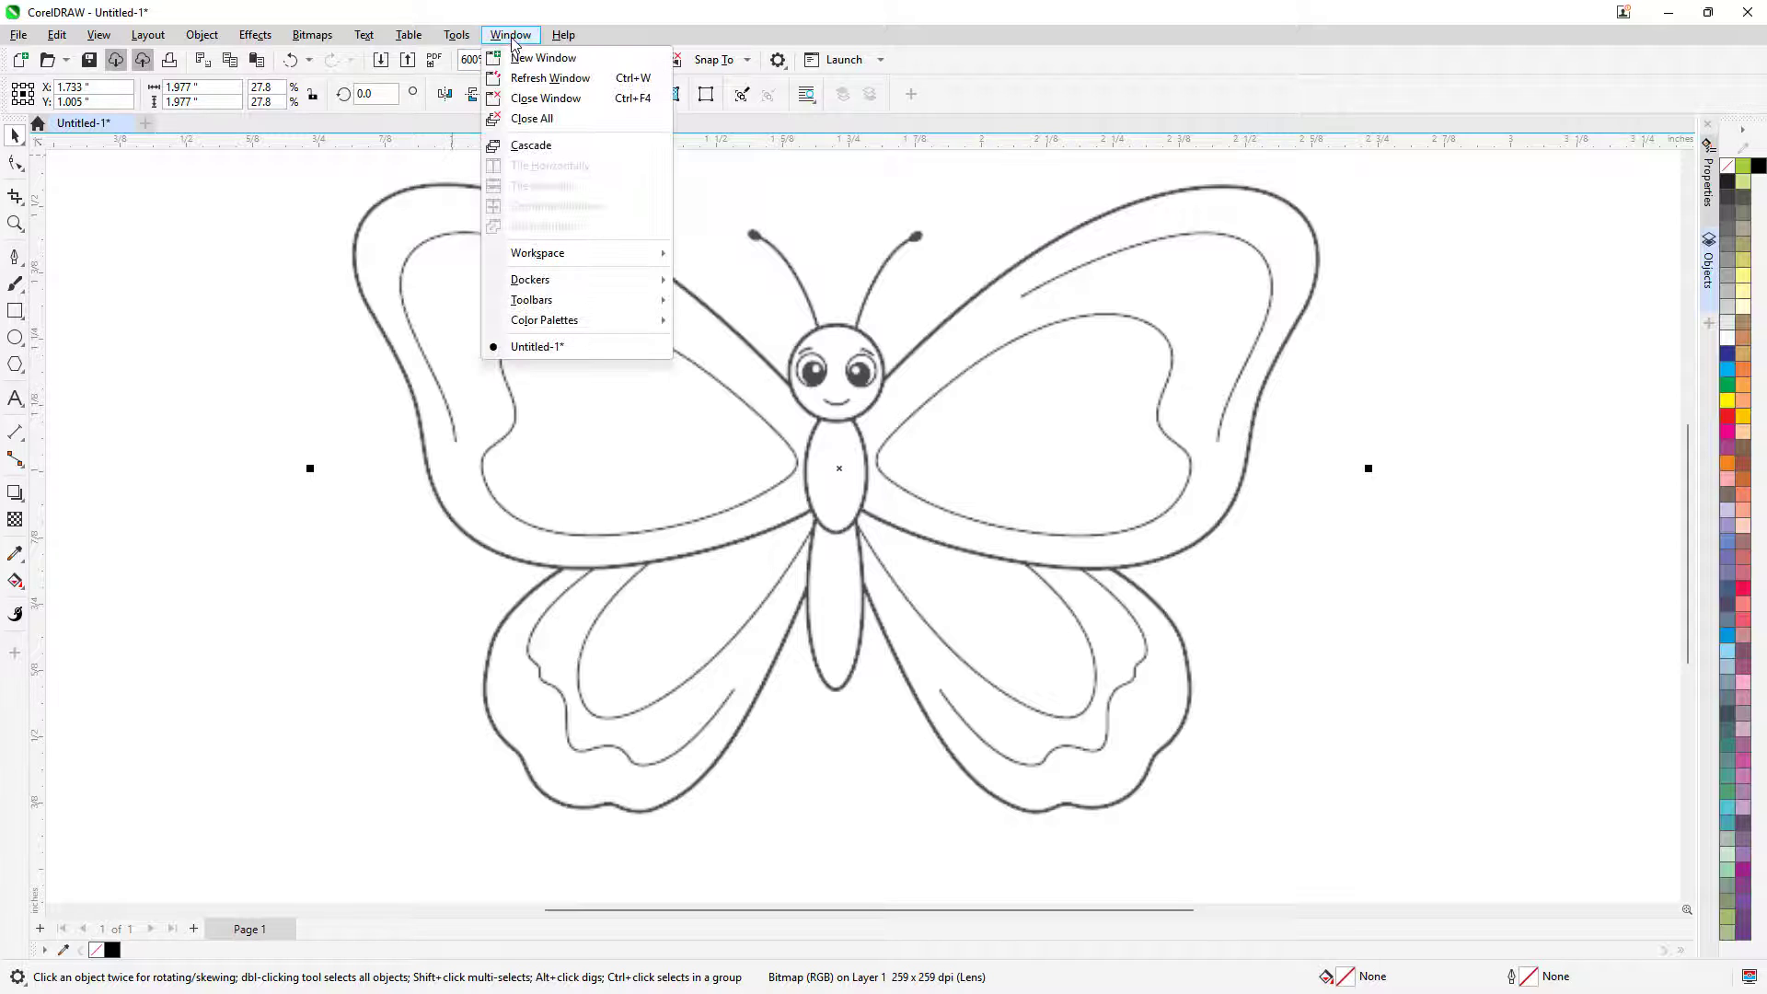
mouse_move(570, 281)
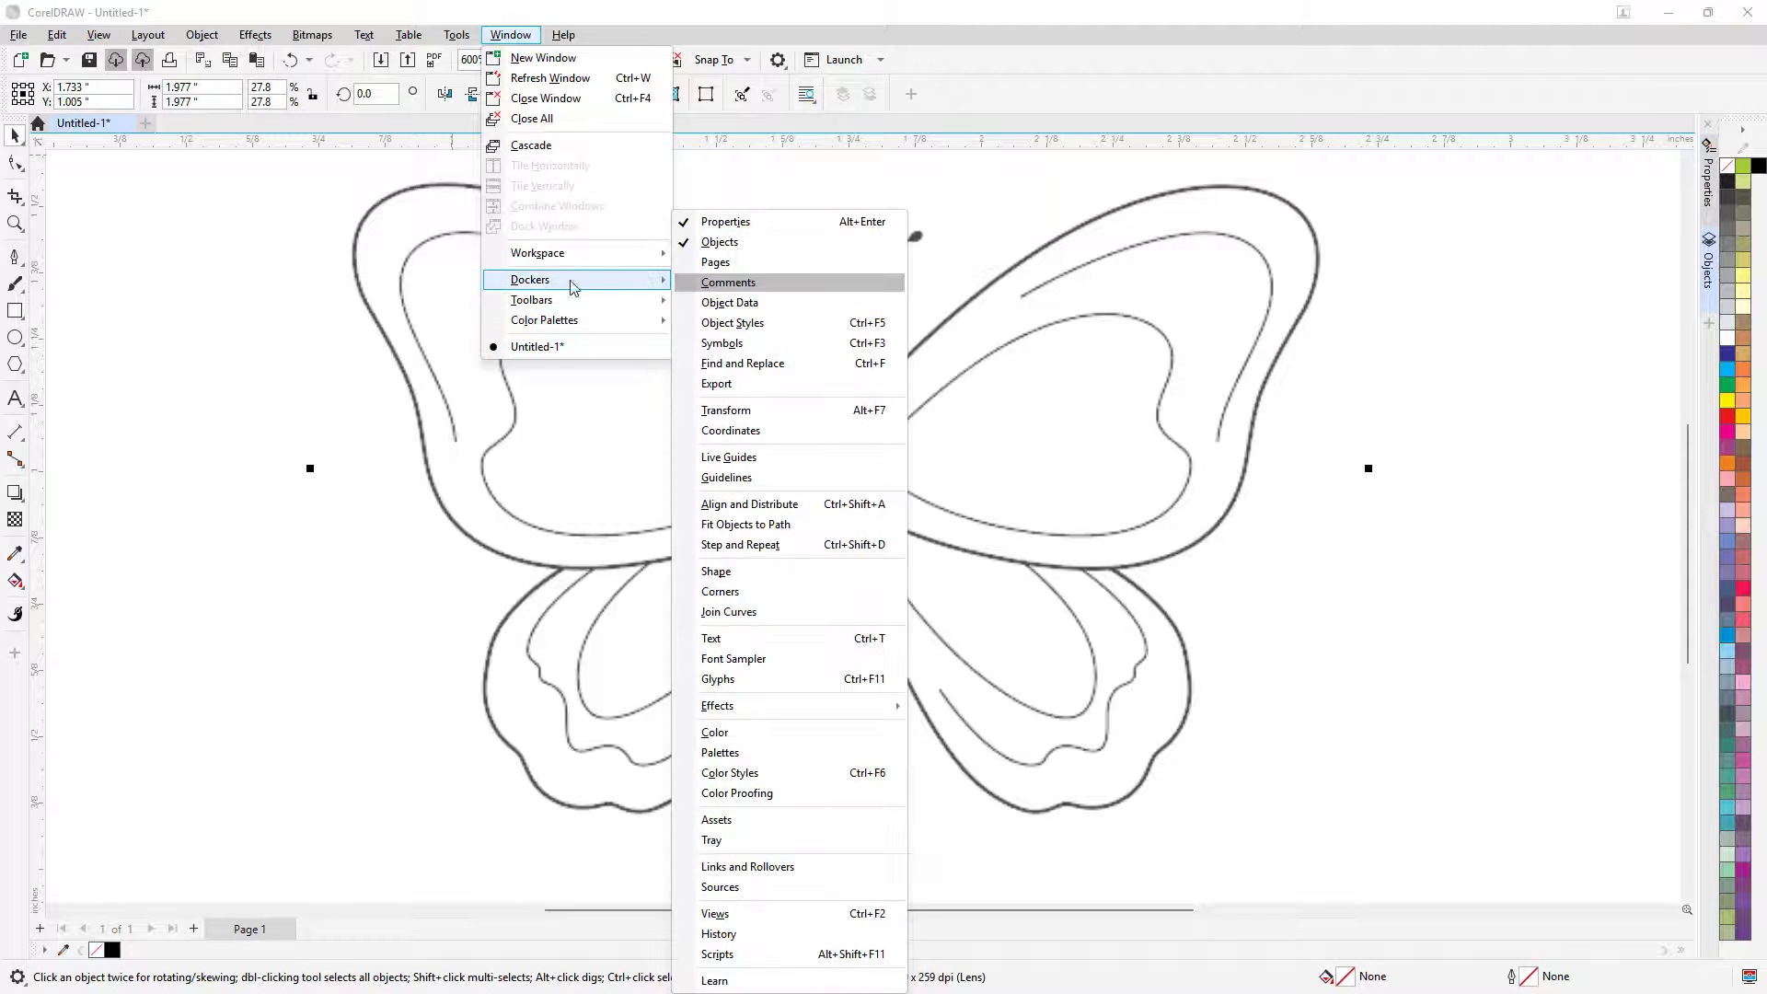
click(726, 221)
click(505, 35)
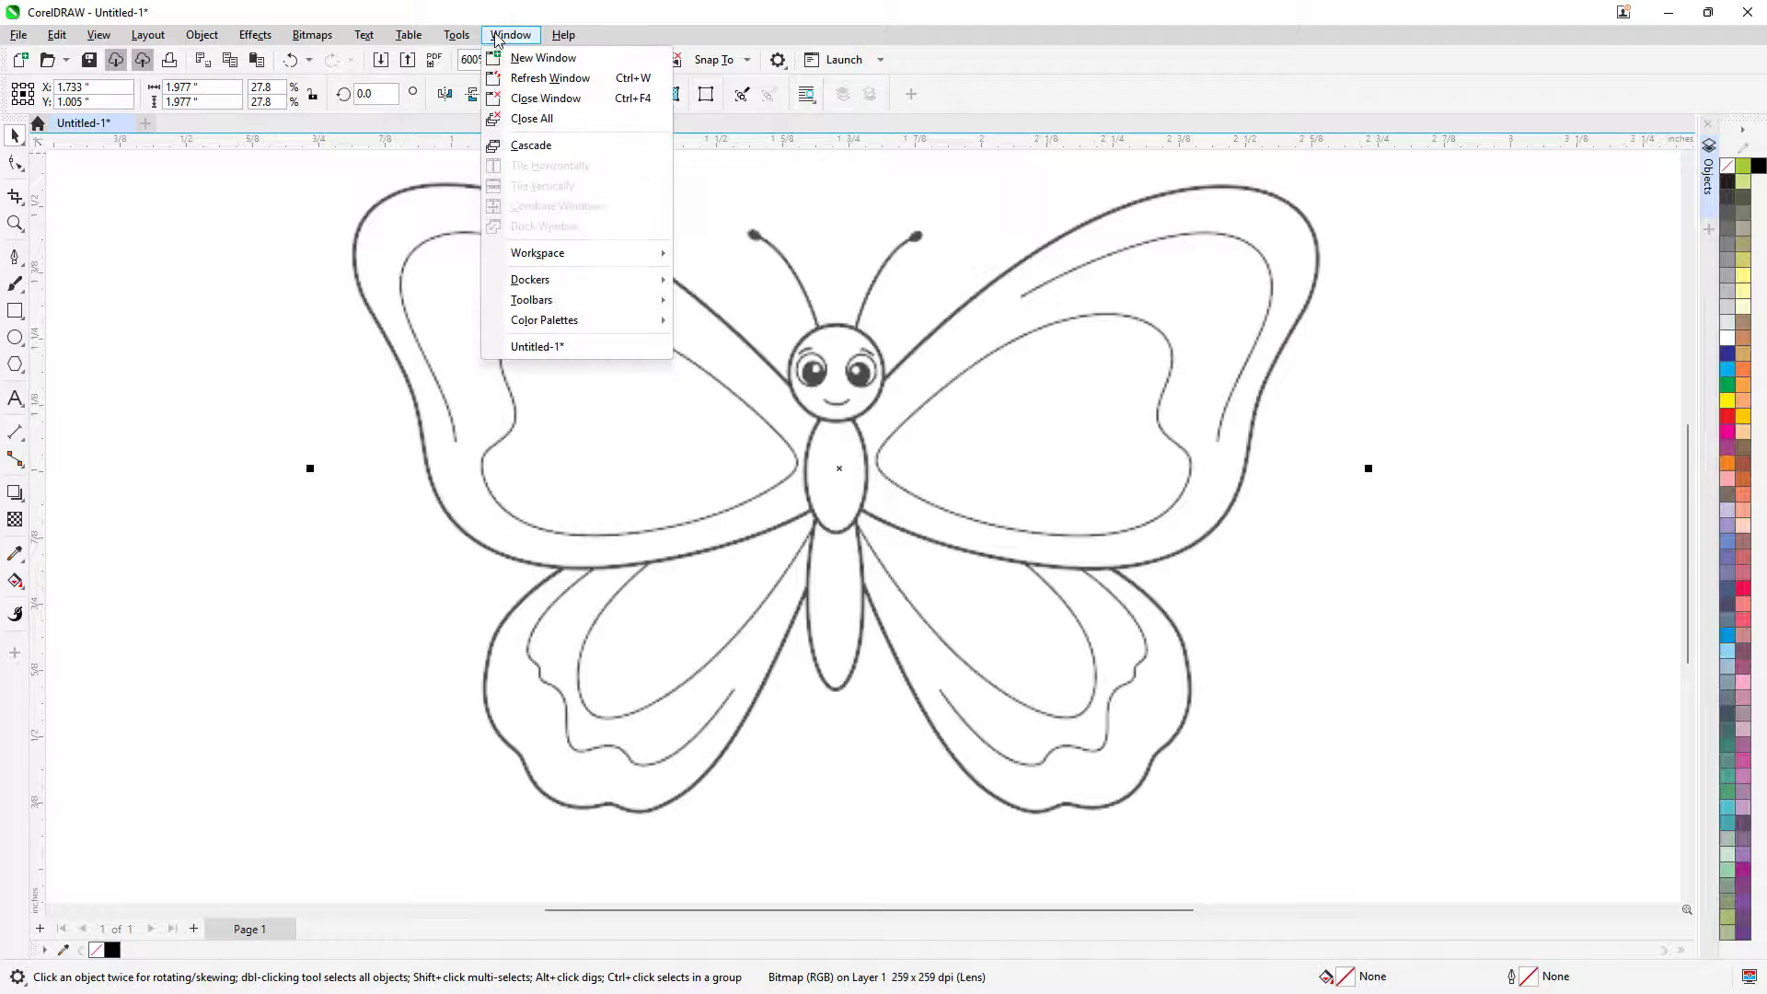
mouse_move(552, 280)
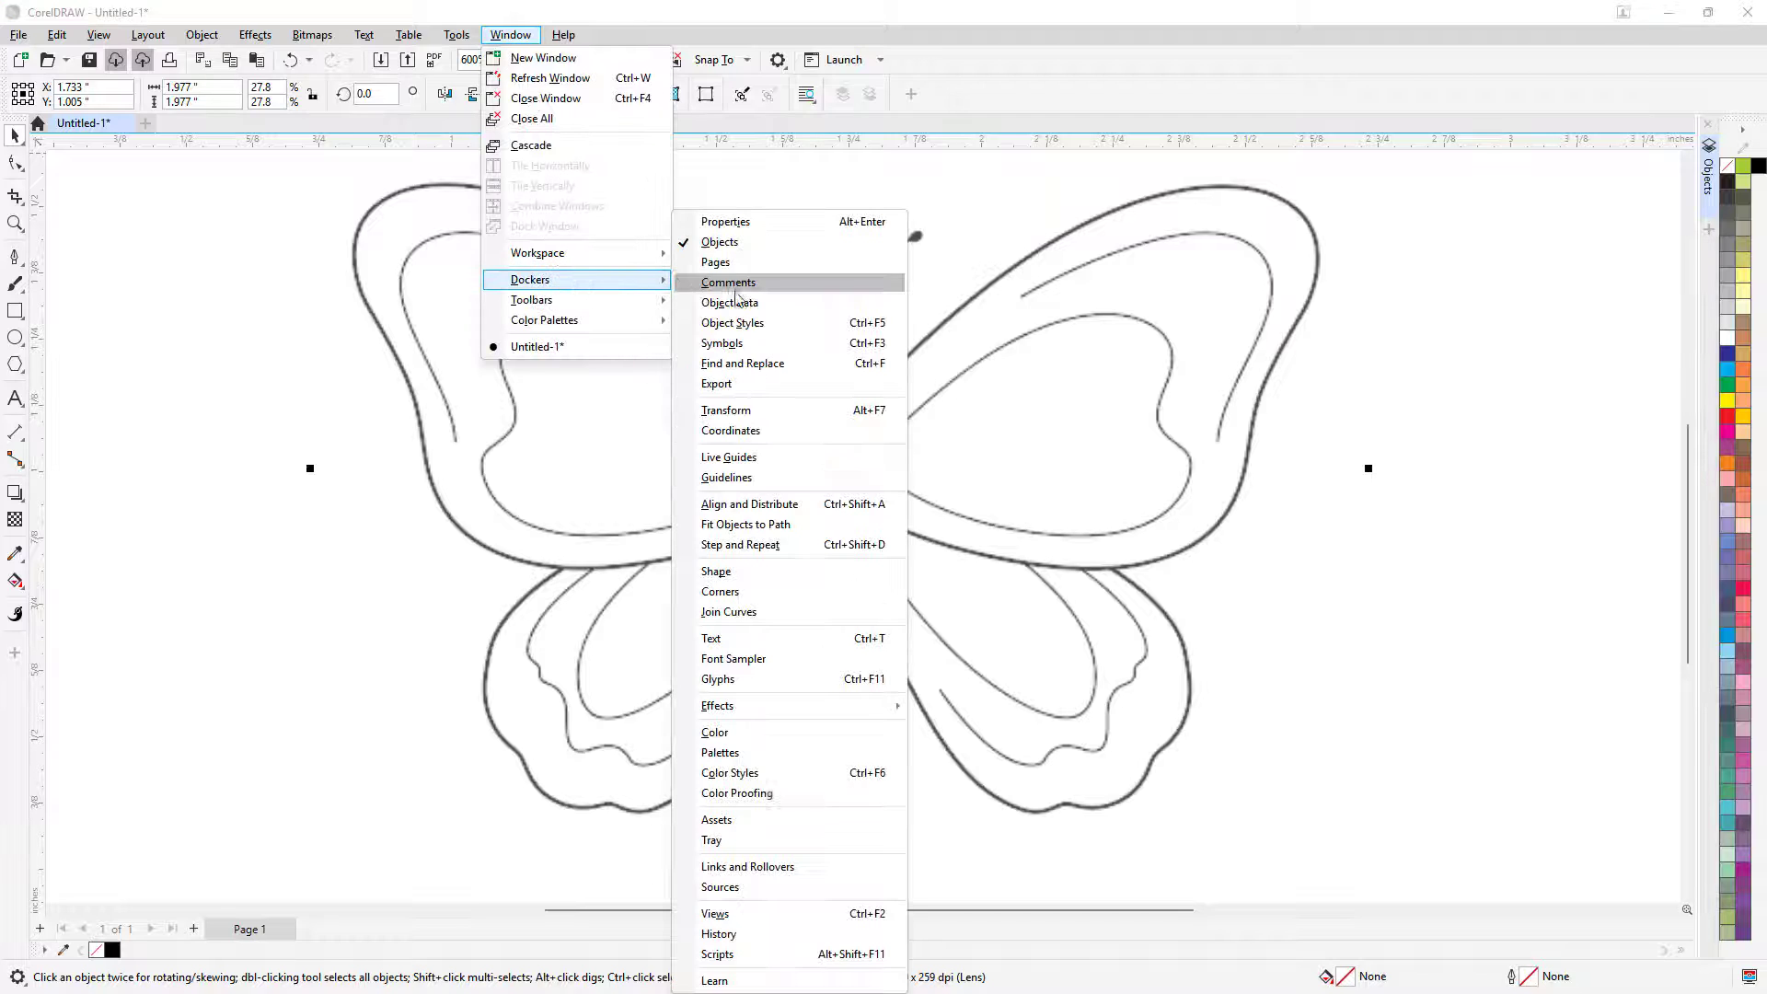
click(722, 247)
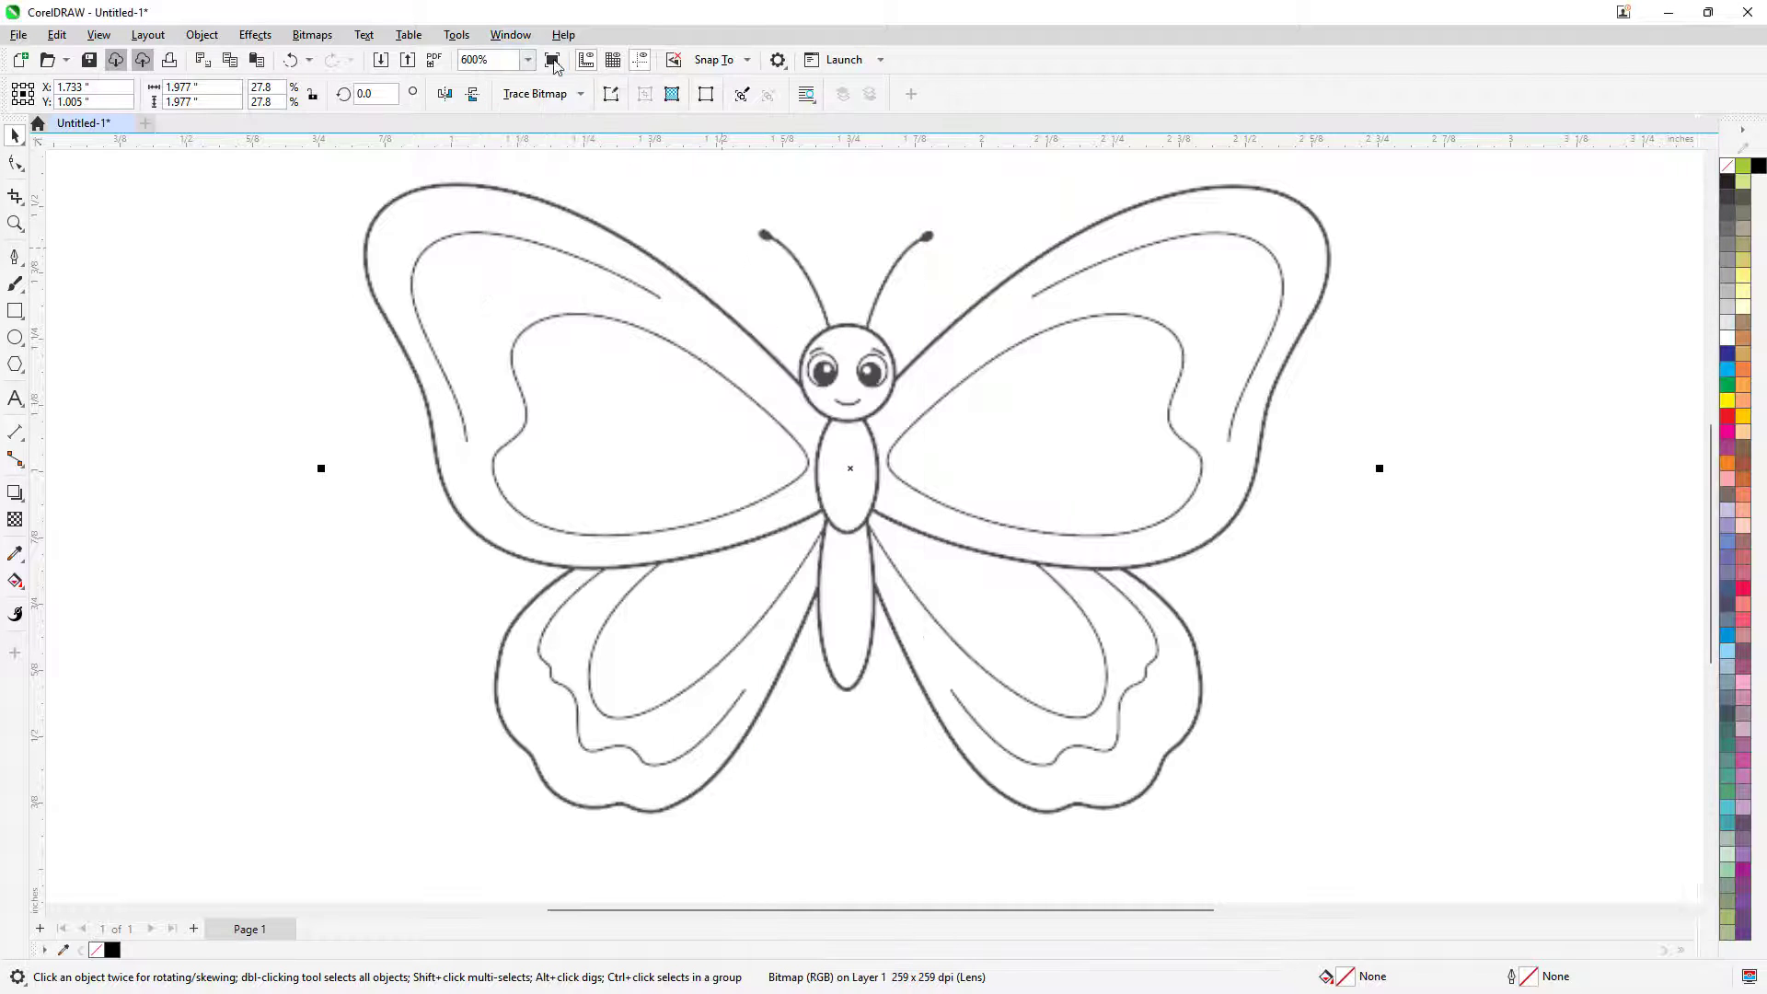
Display the Objects docker with the document's layers
click(510, 35)
mouse_move(592, 281)
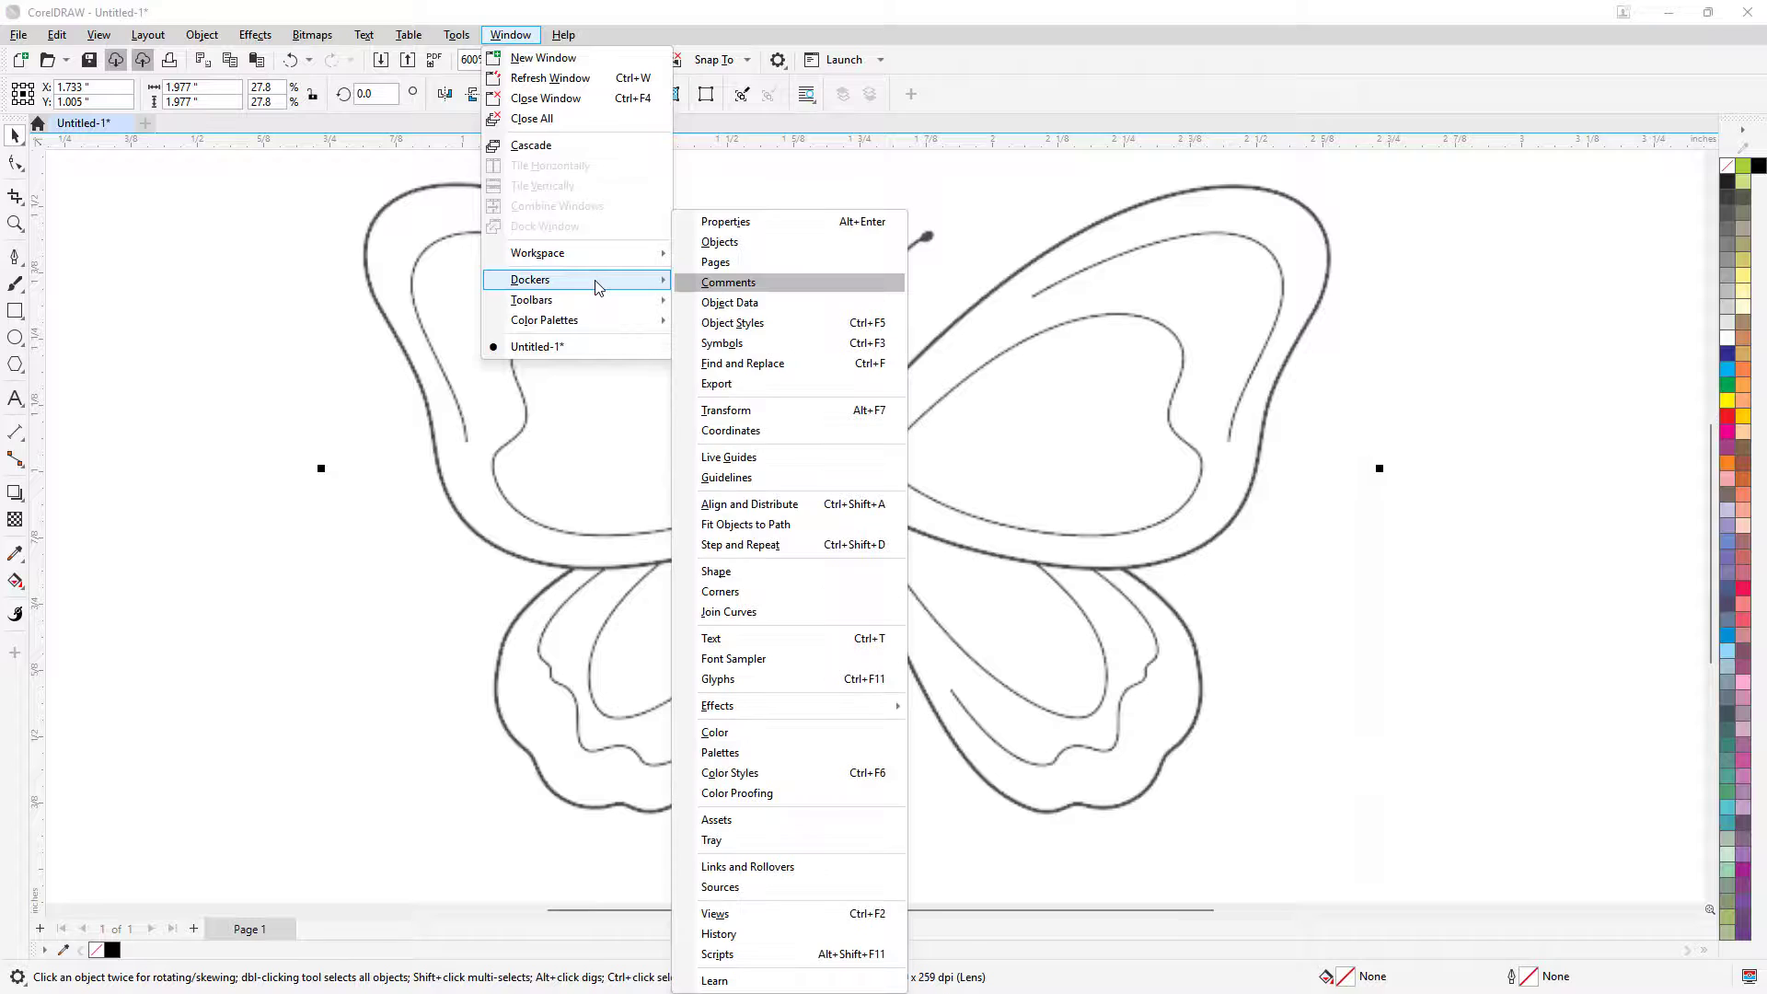
click(764, 239)
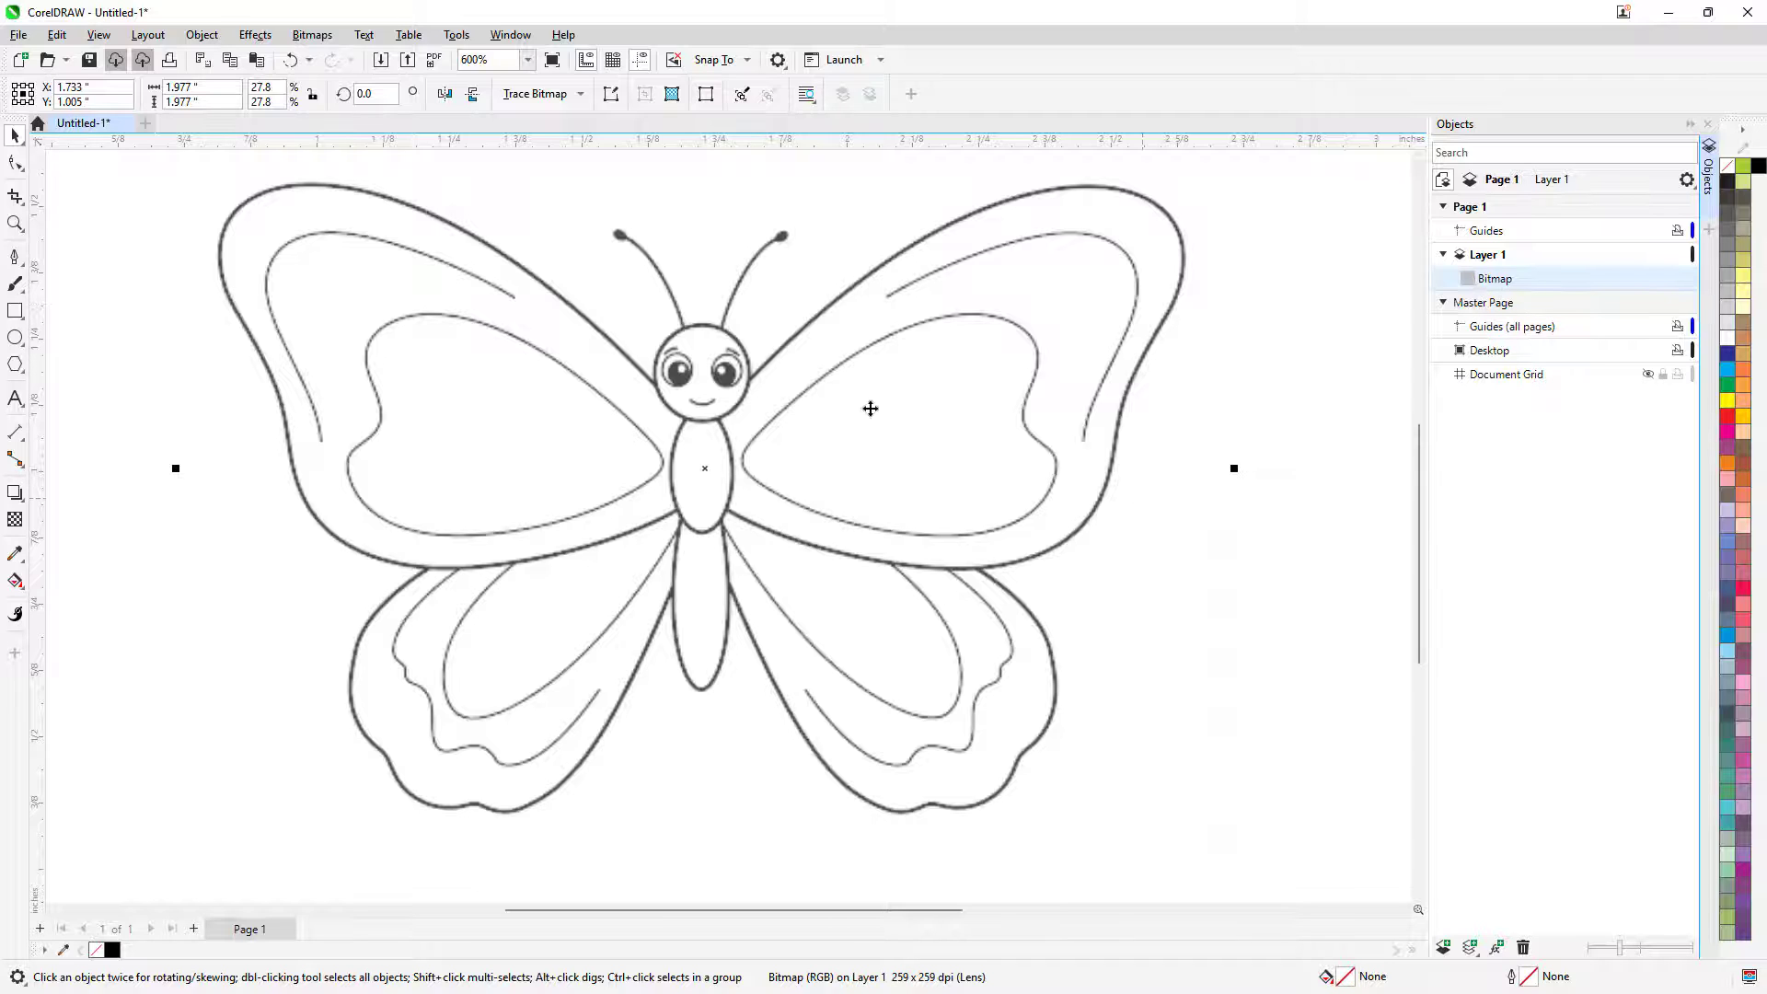
Set the butterfly bitmap's uniform transparency to 70 and lock the bitmap in place
click(866, 368)
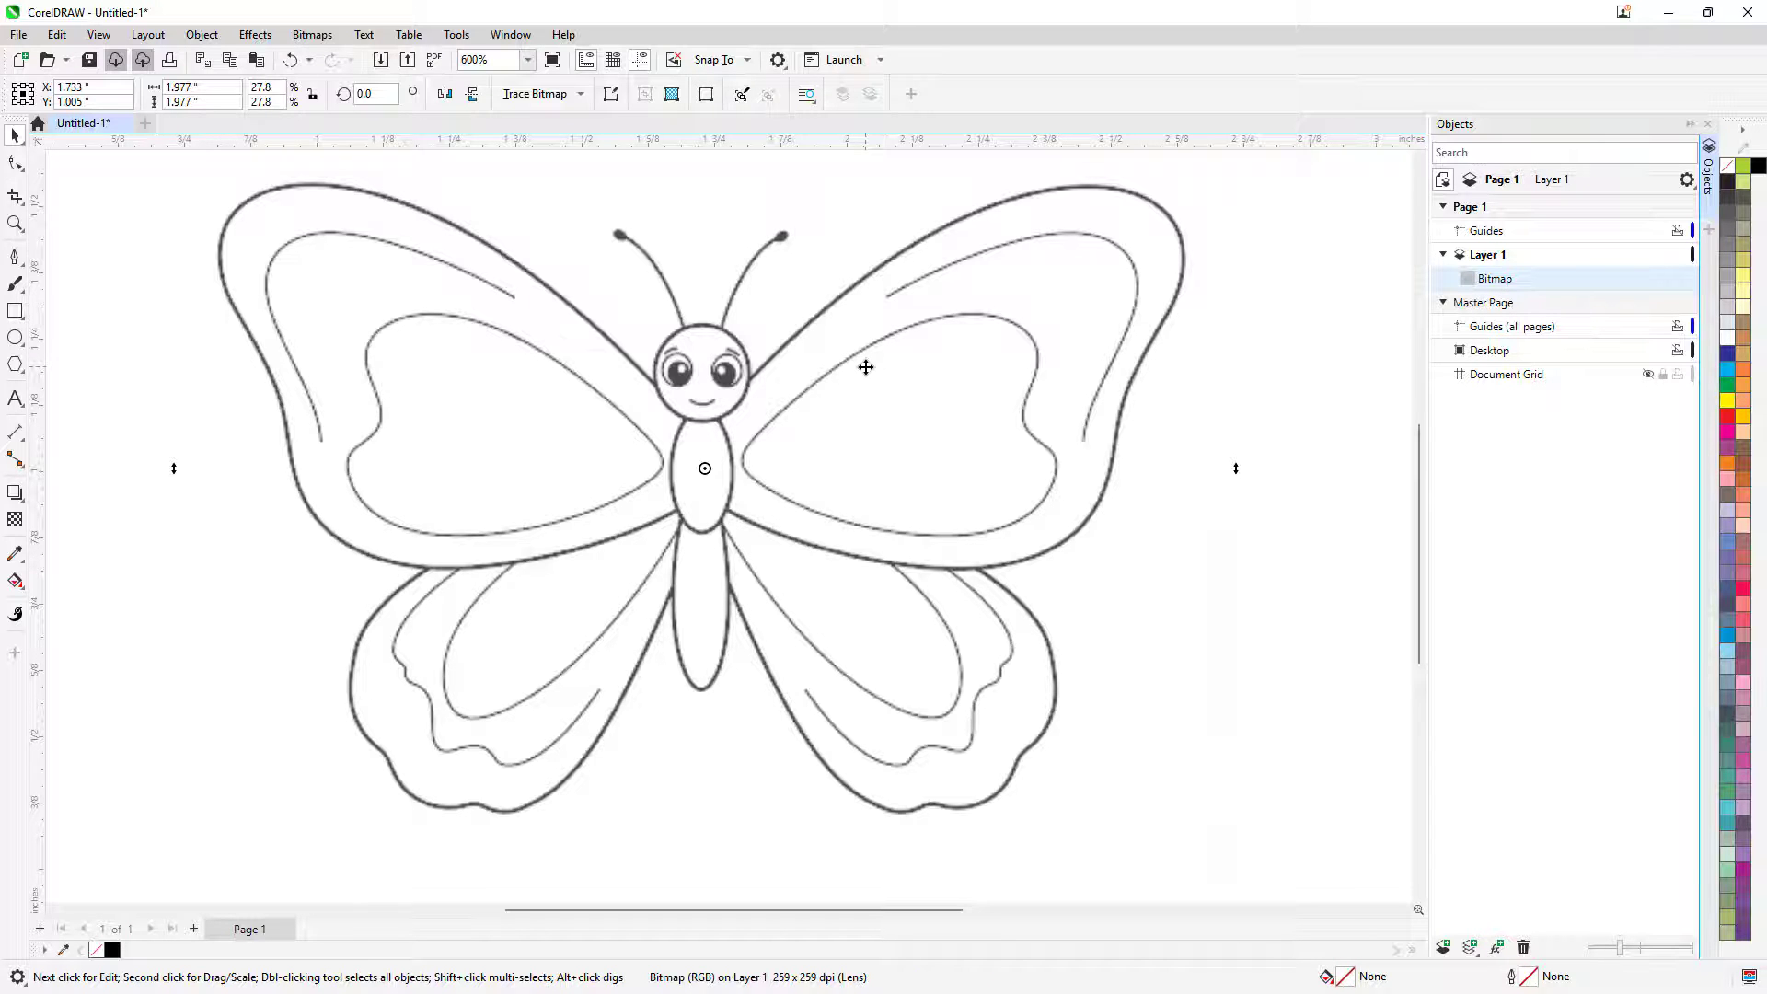
right_click(1576, 286)
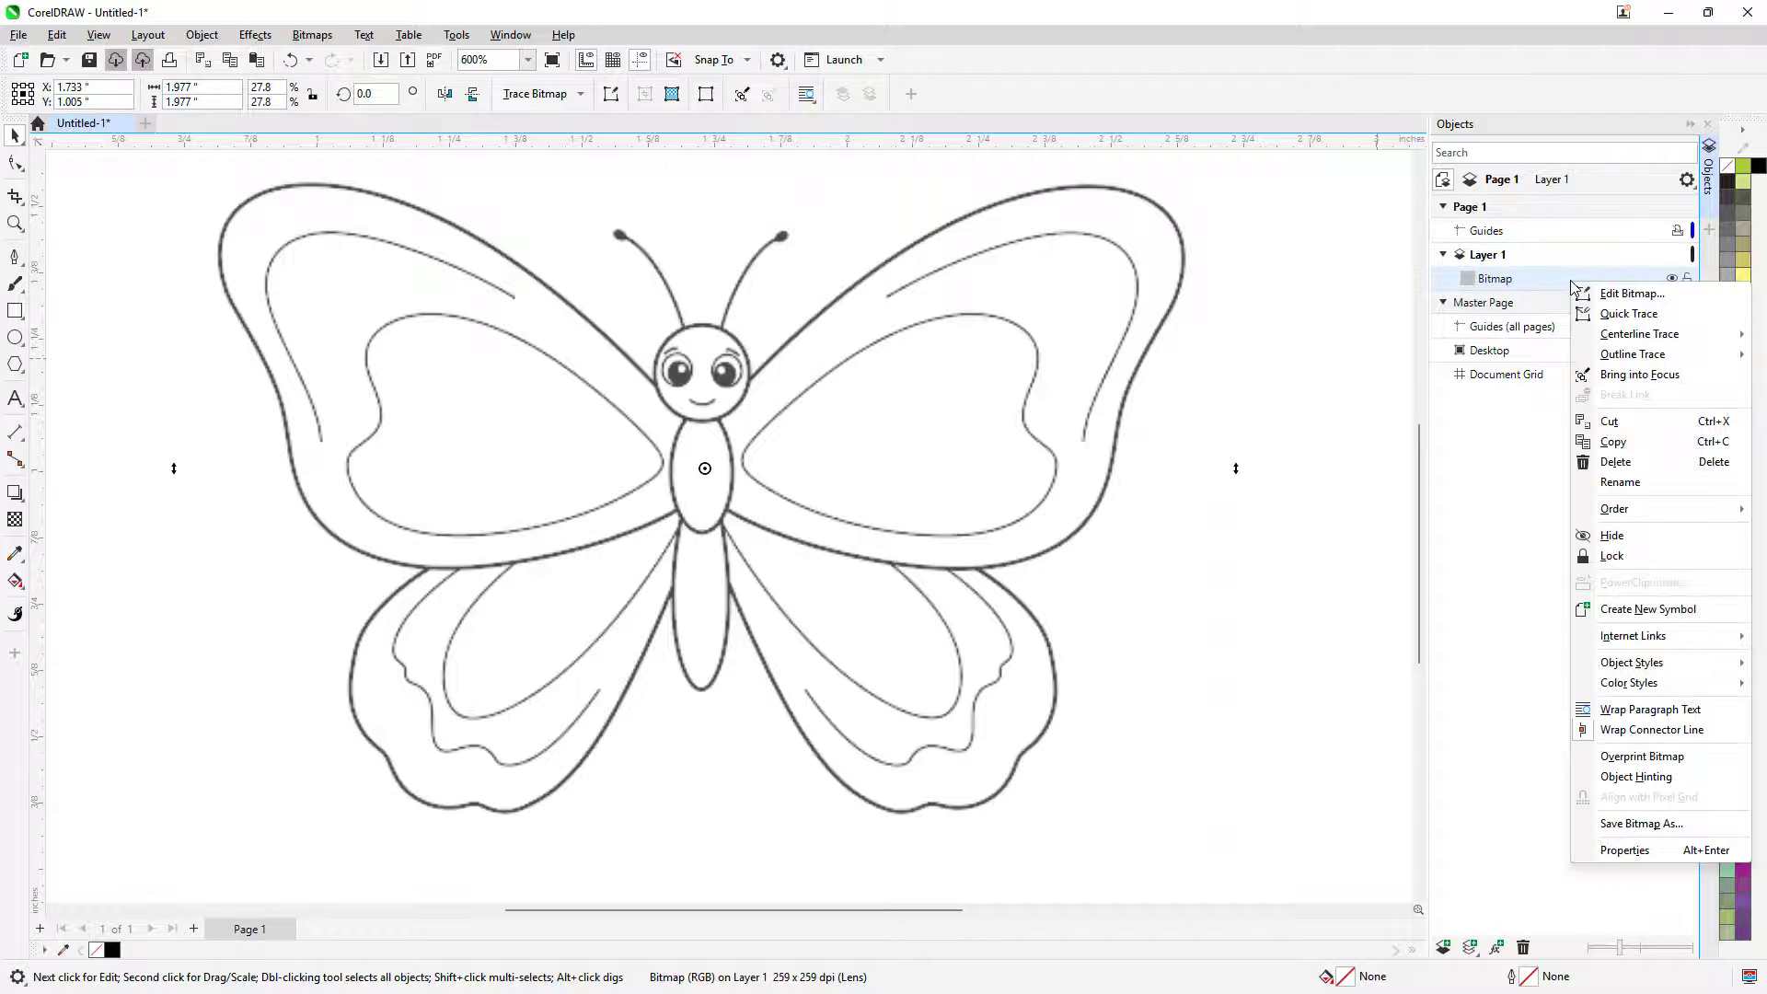
click(1665, 851)
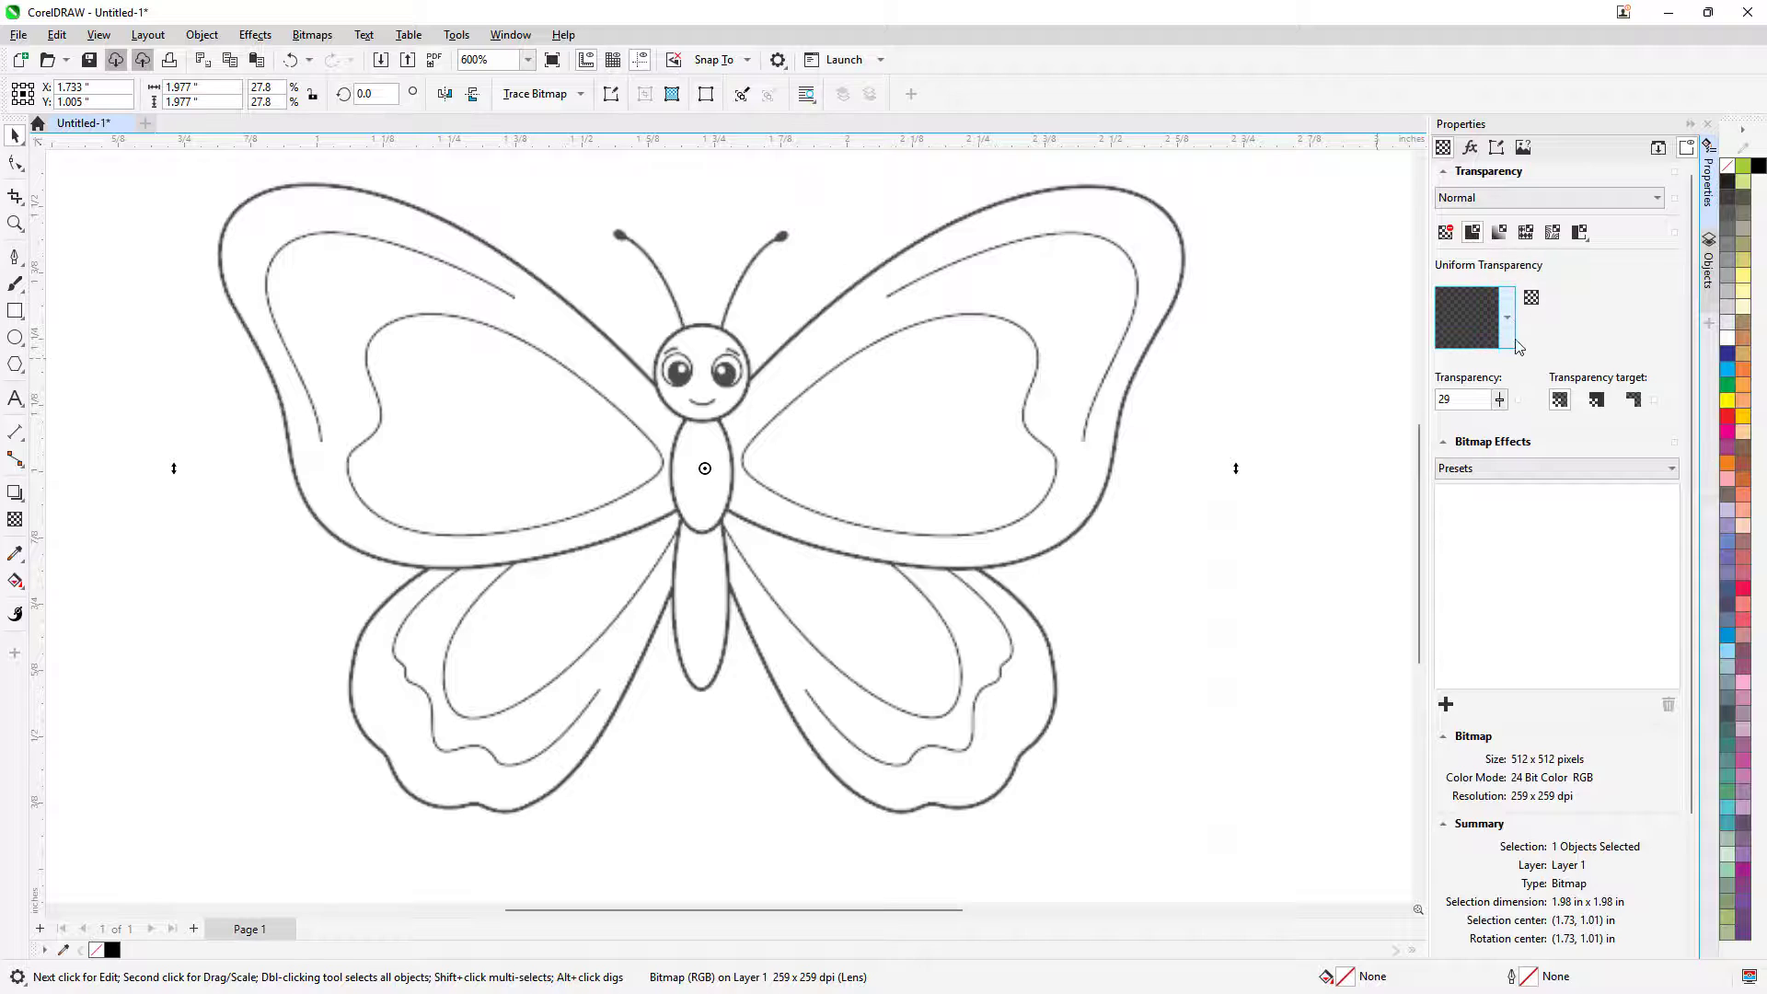
click(1499, 401)
drag(1502, 428, 1515, 426)
click(1499, 404)
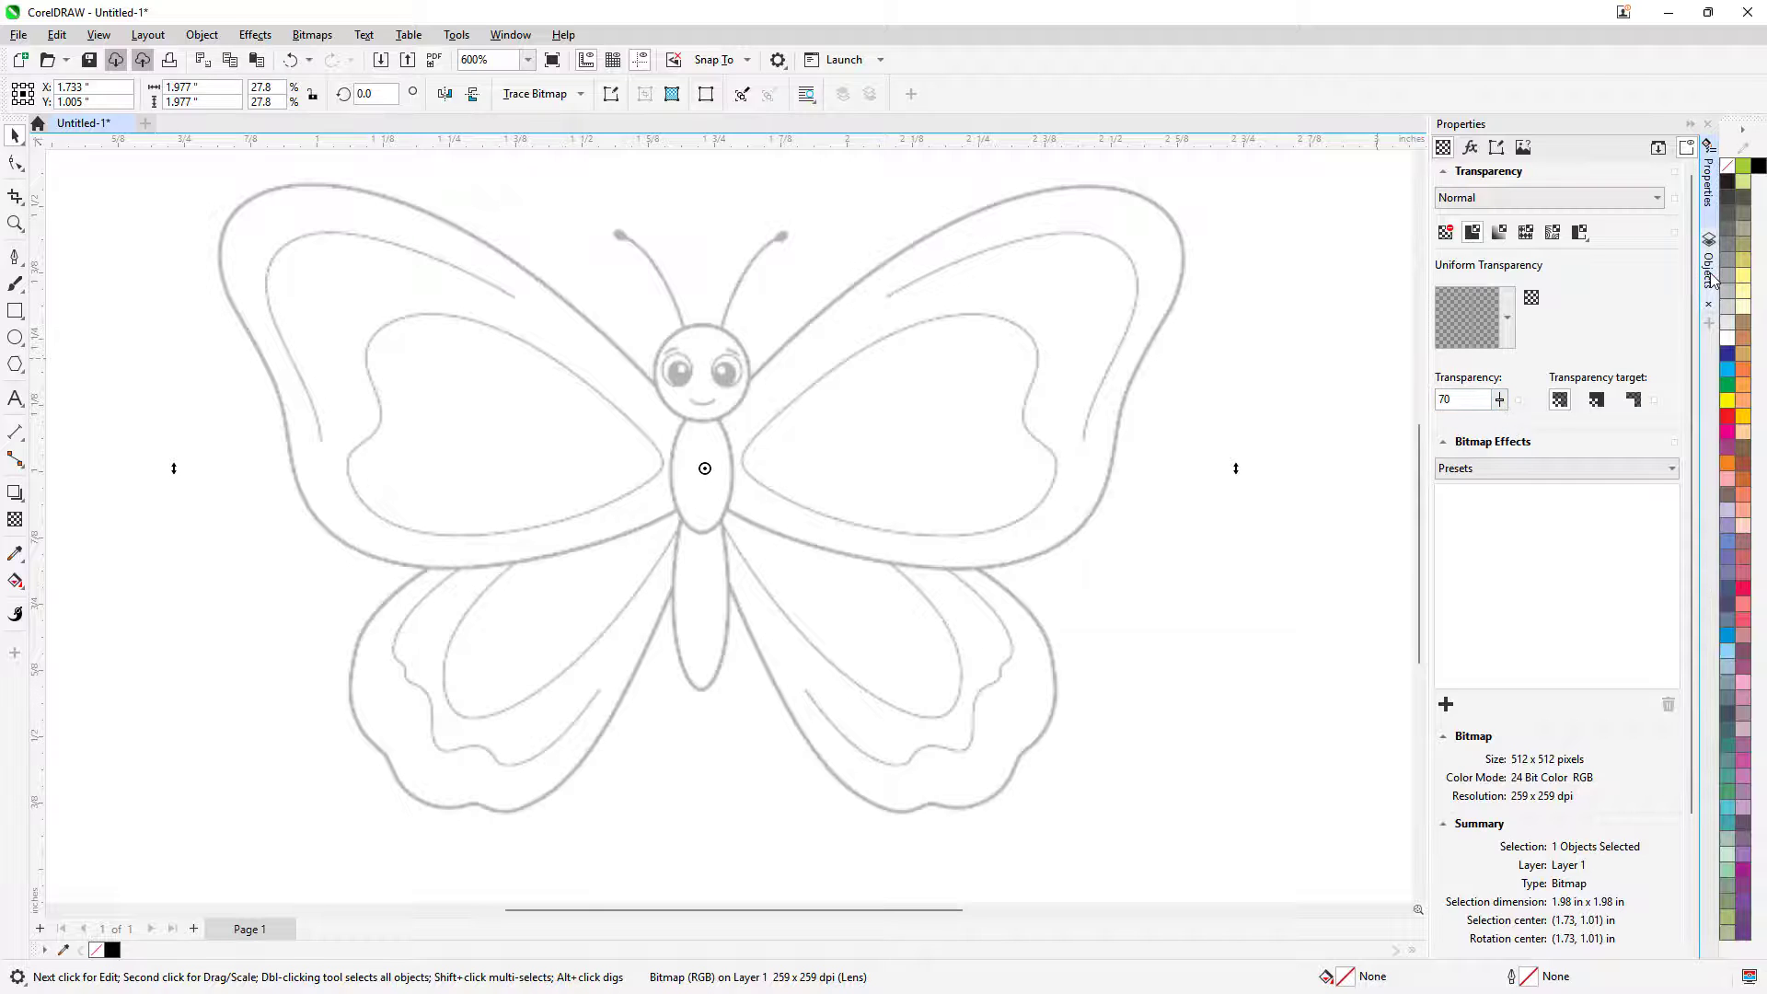
click(1710, 276)
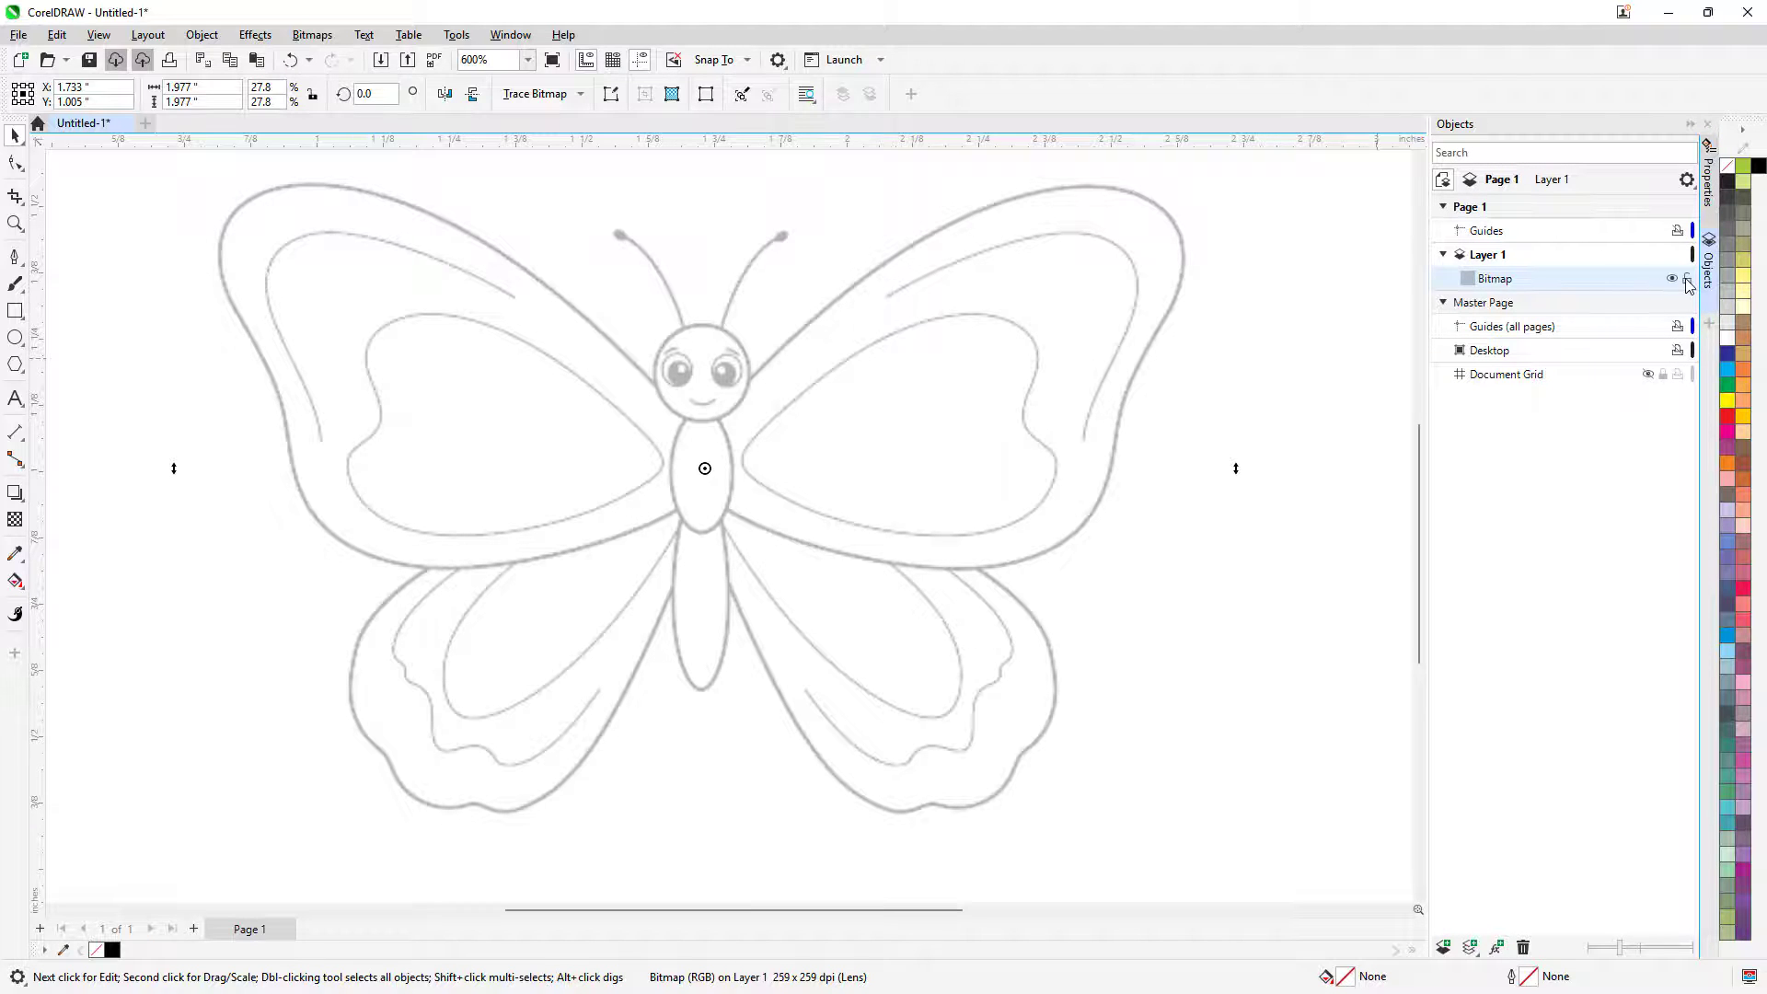
click(1687, 279)
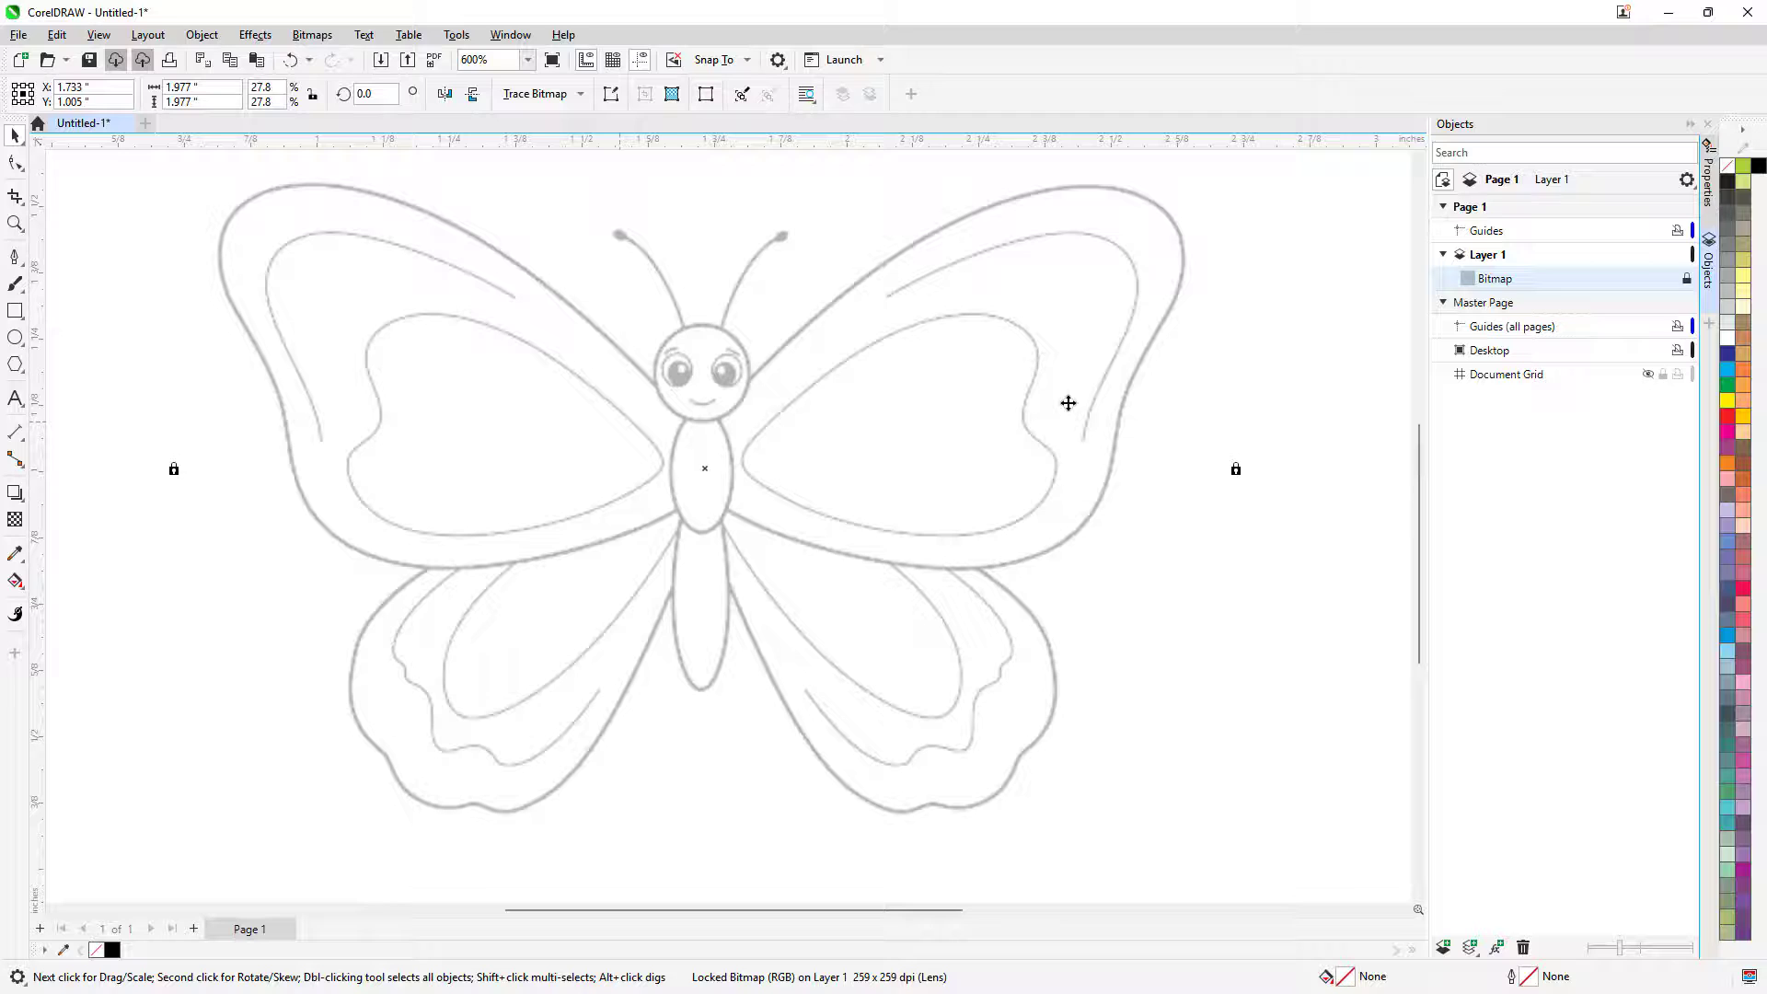
Add a new layer above Layer 1 and activate the Pen tool for tracing on it
click(1502, 261)
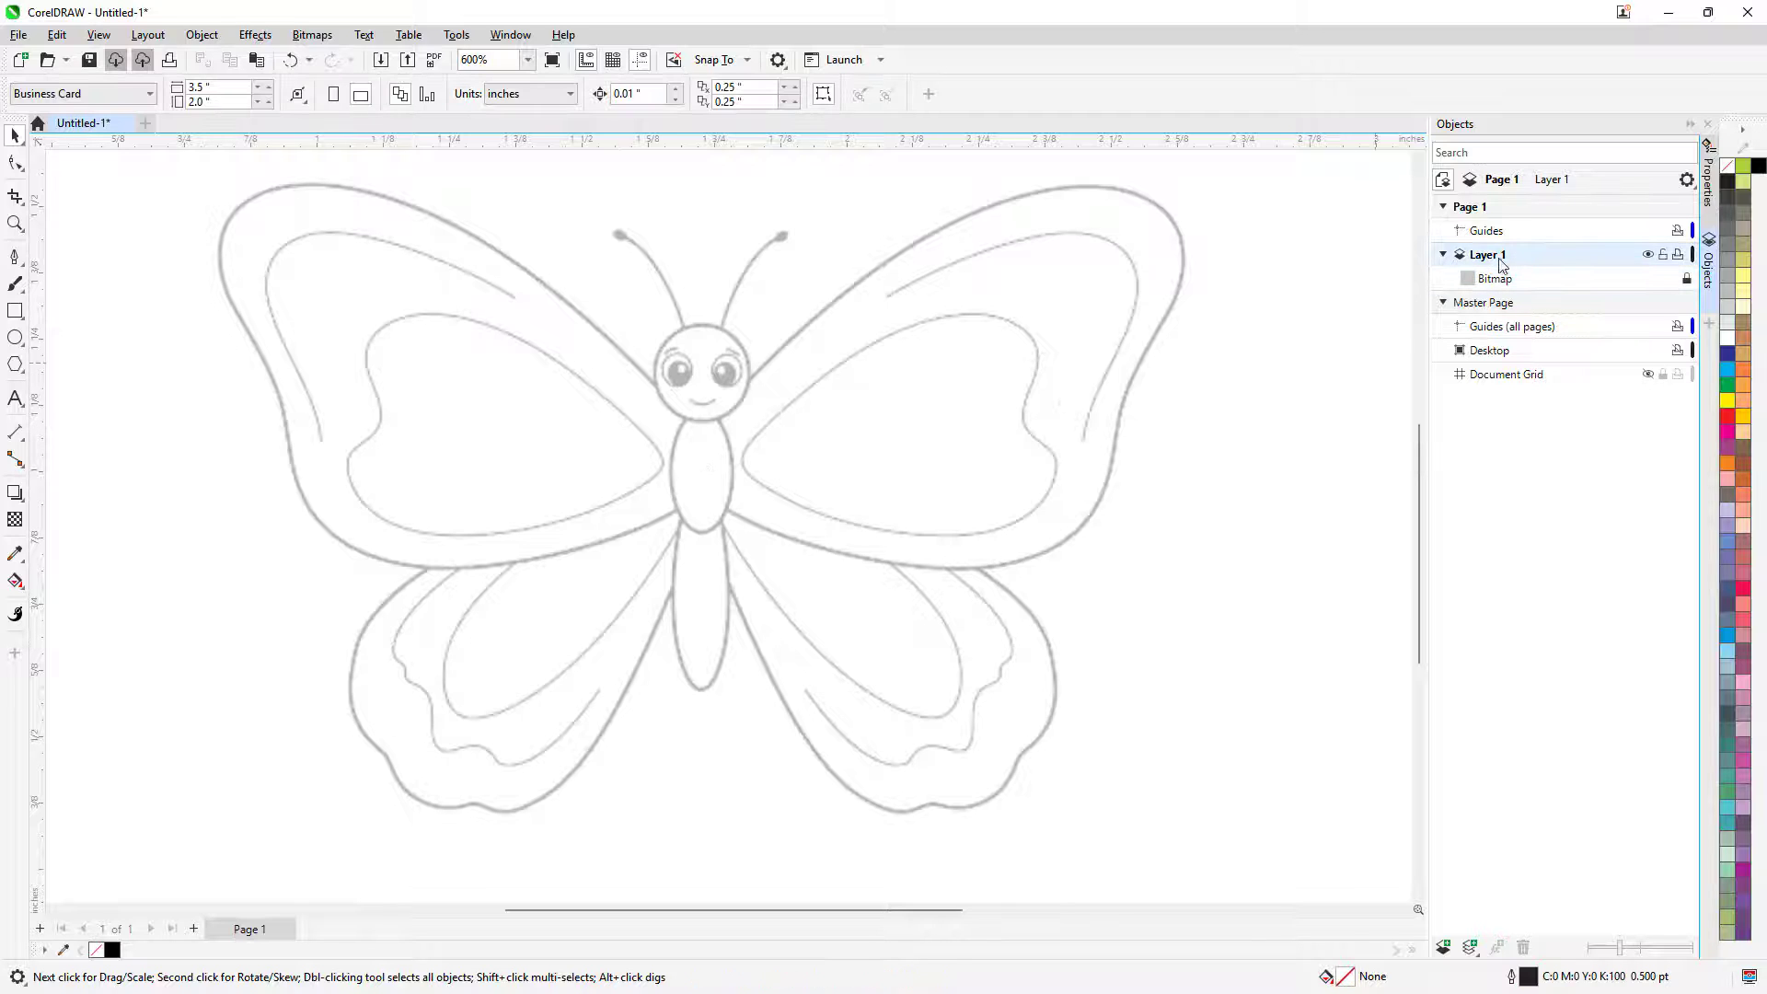
click(1444, 951)
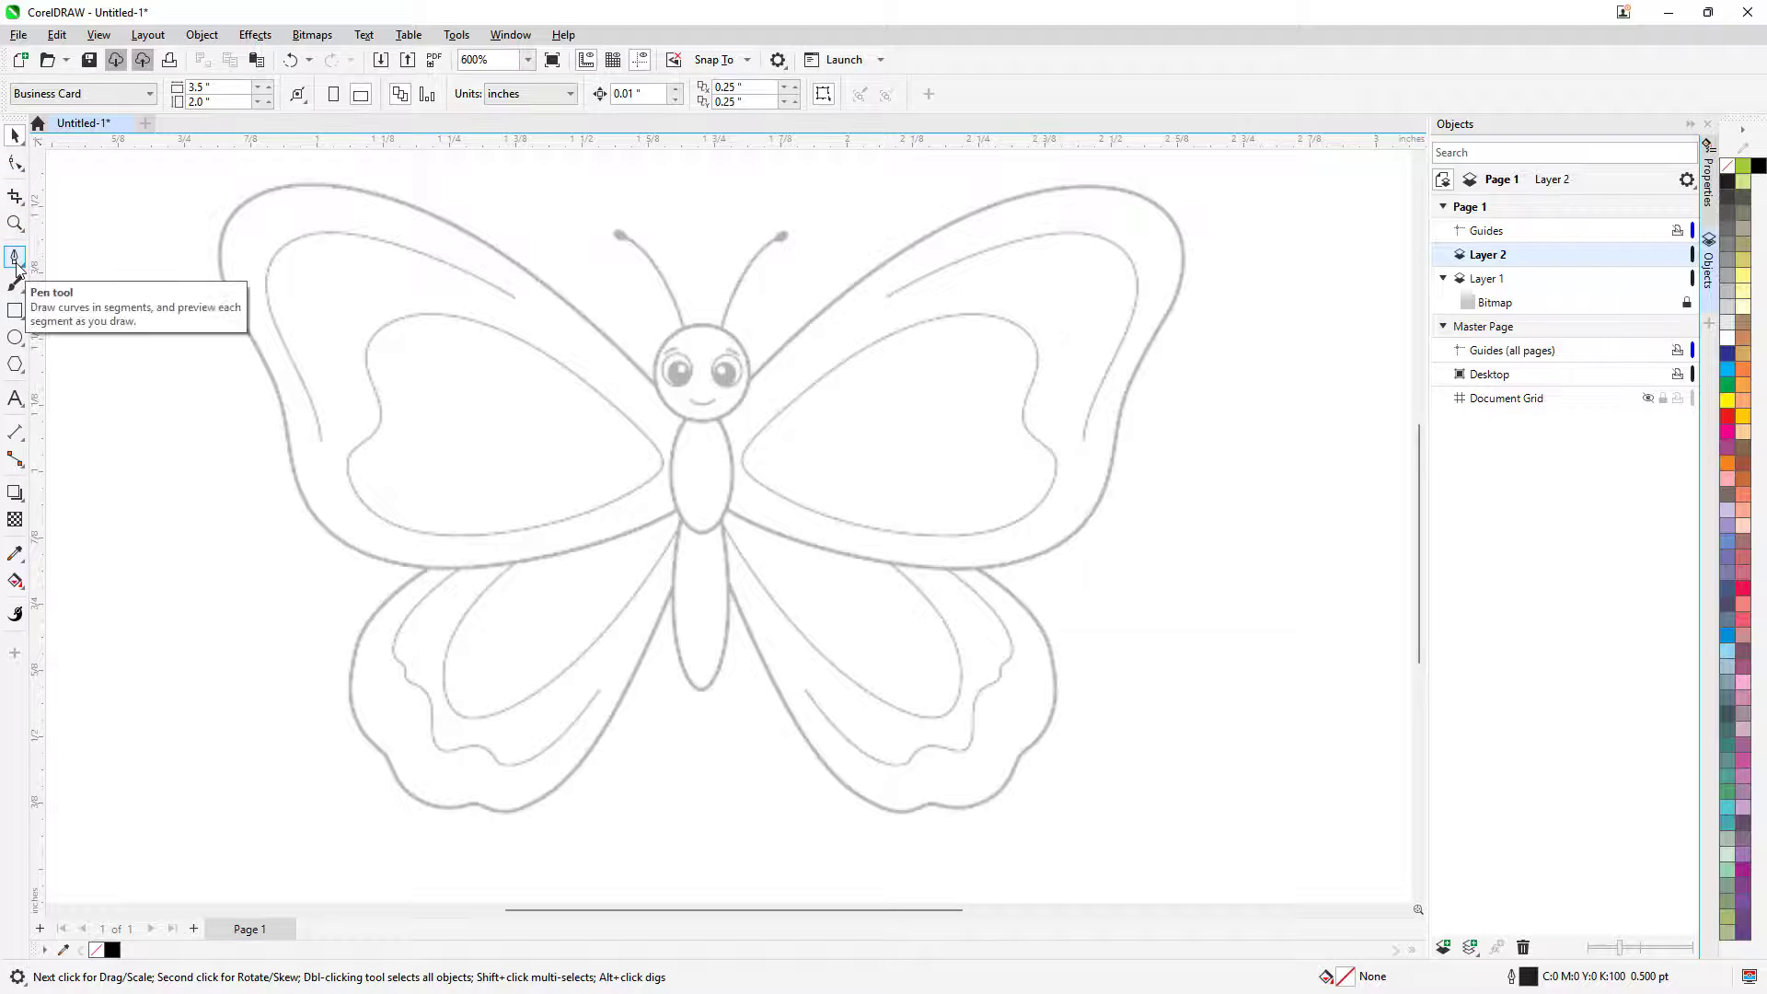
click(16, 261)
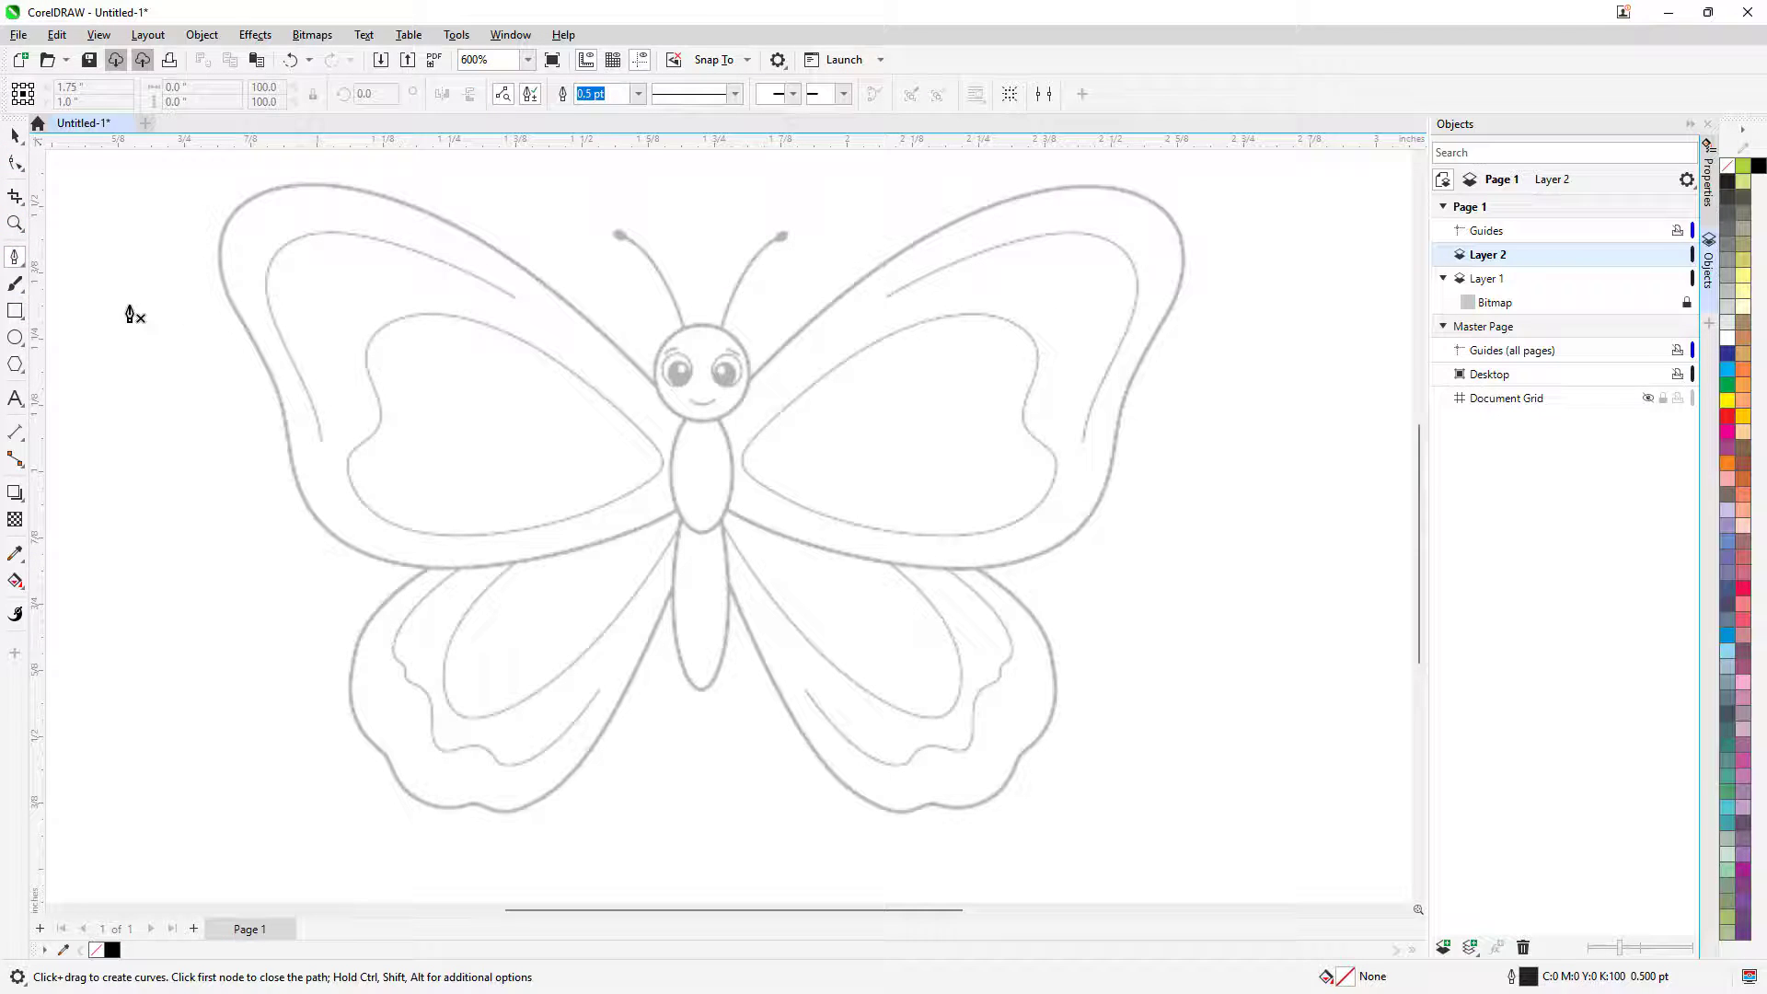
click(708, 553)
drag(885, 813, 1003, 830)
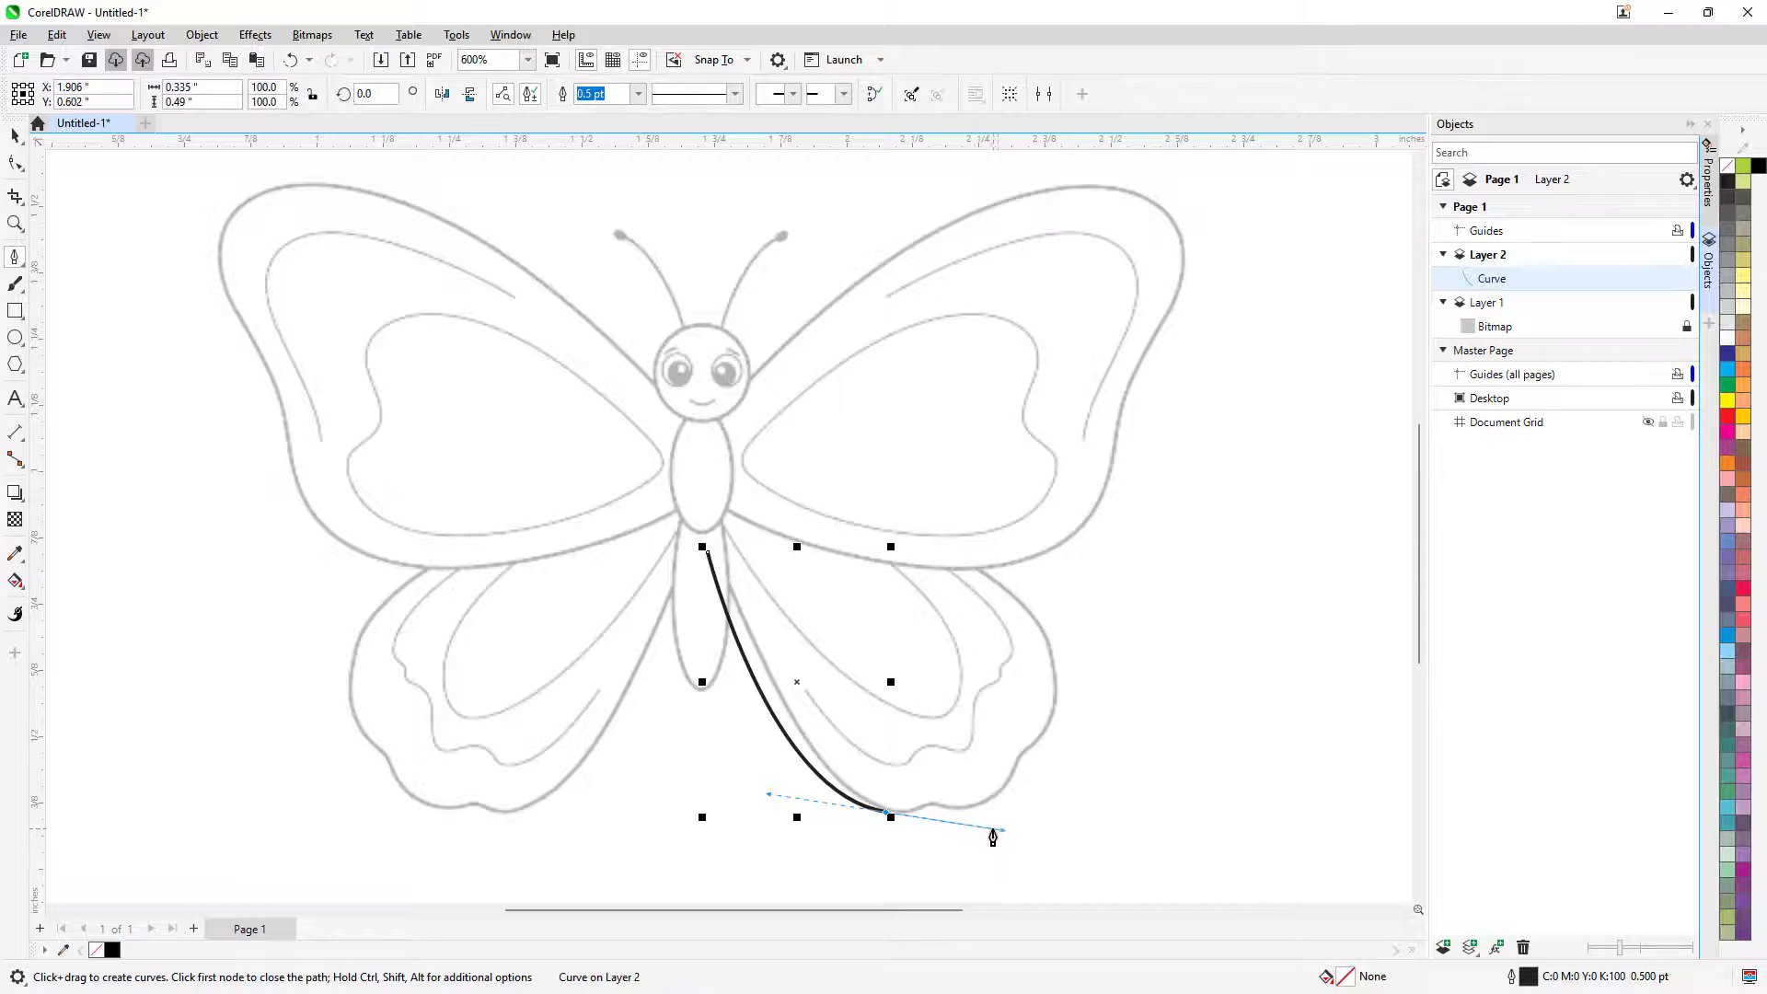
key(ctrl+z)
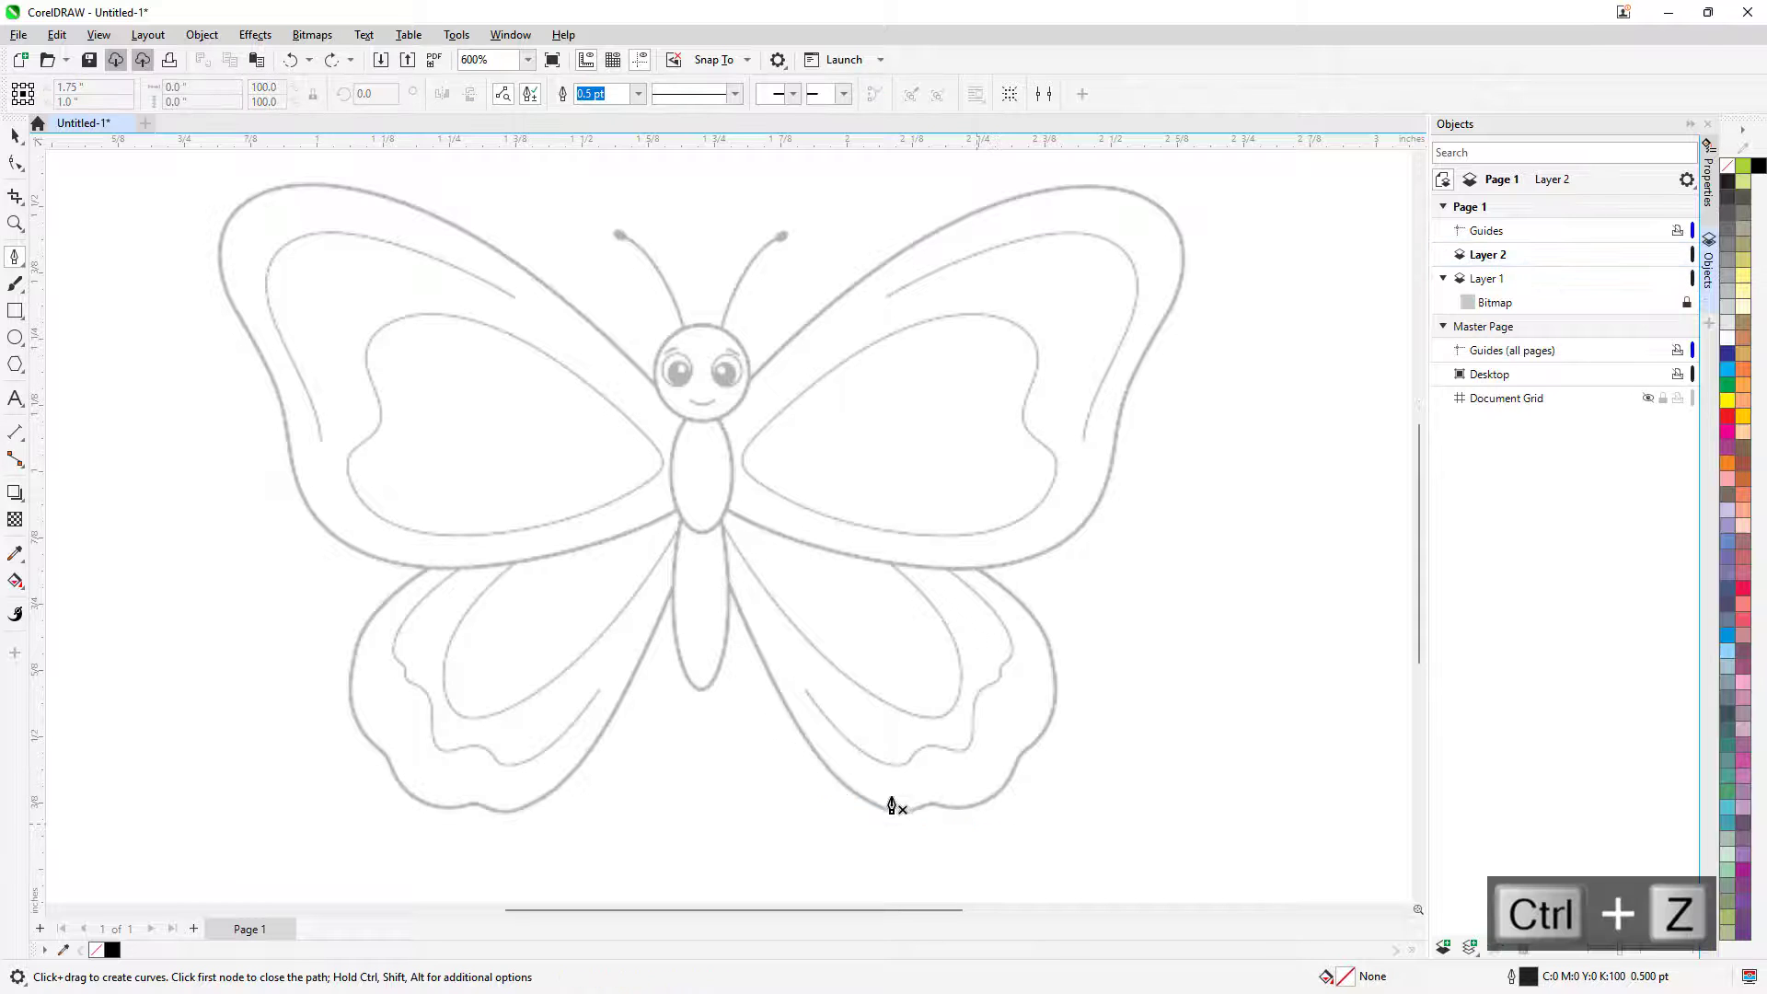
Trace the butterfly's lower right wing with a curved path from the abdomen around the scalloped edge and back to the centre of the body
click(722, 570)
drag(906, 817, 1012, 826)
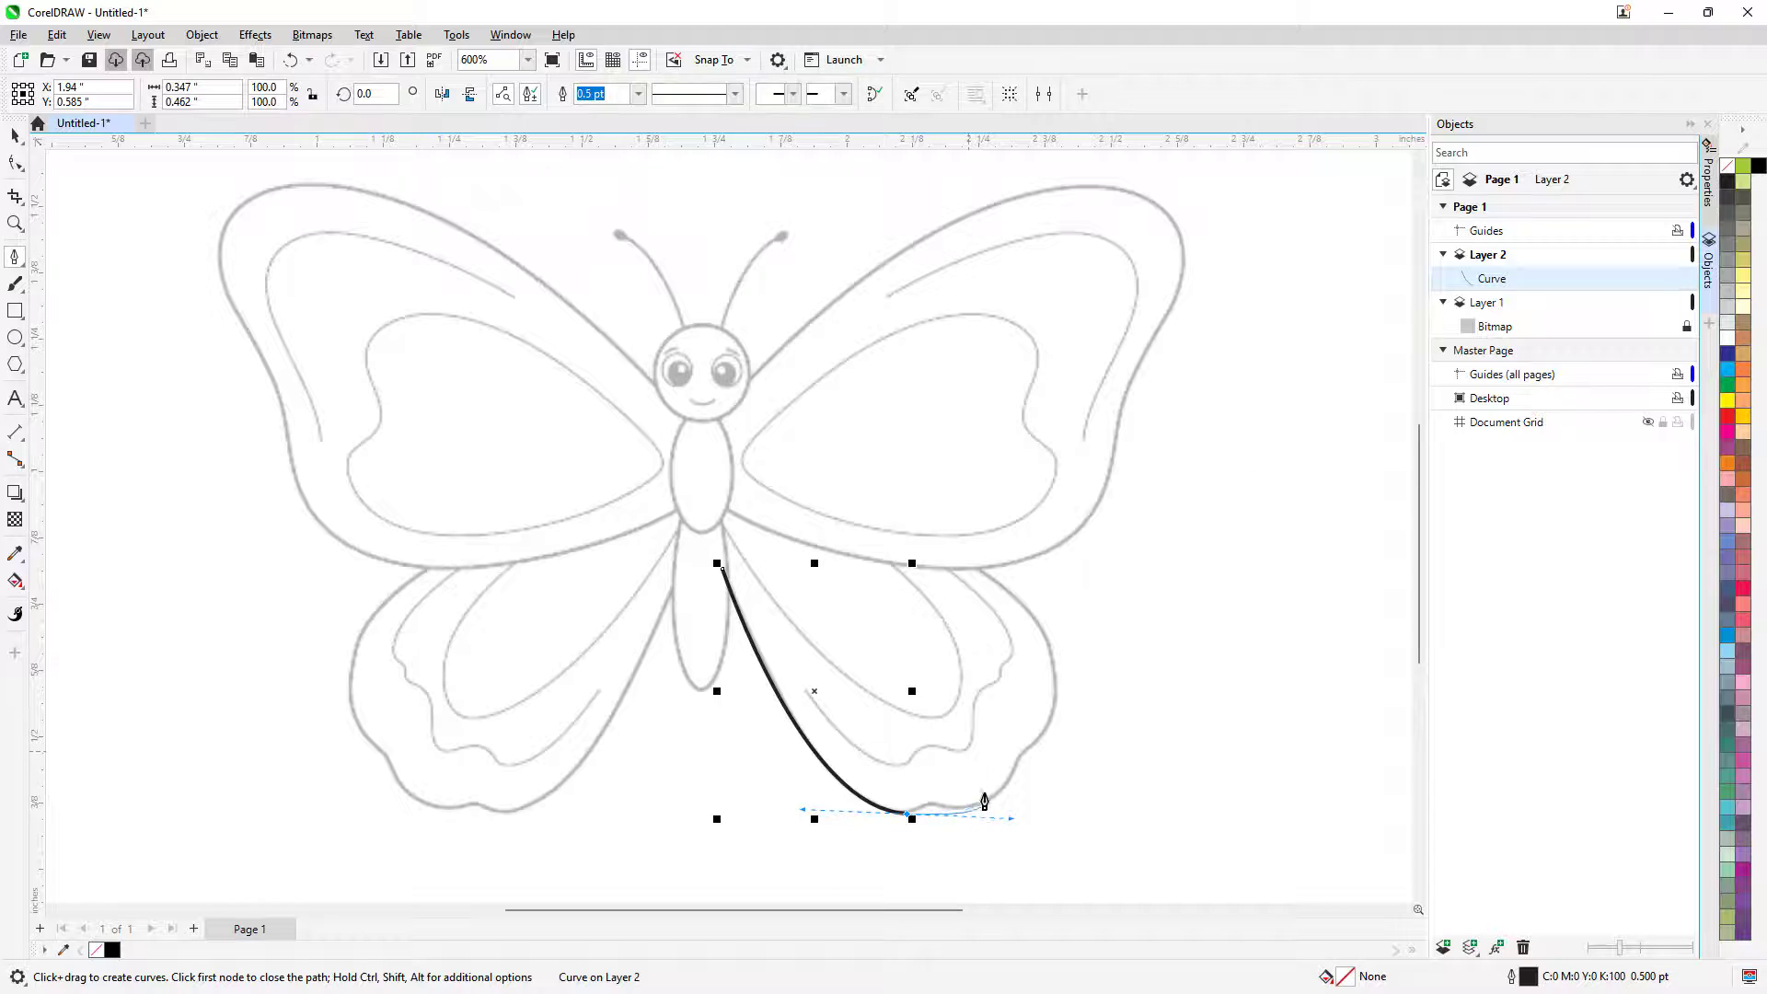
click(1010, 742)
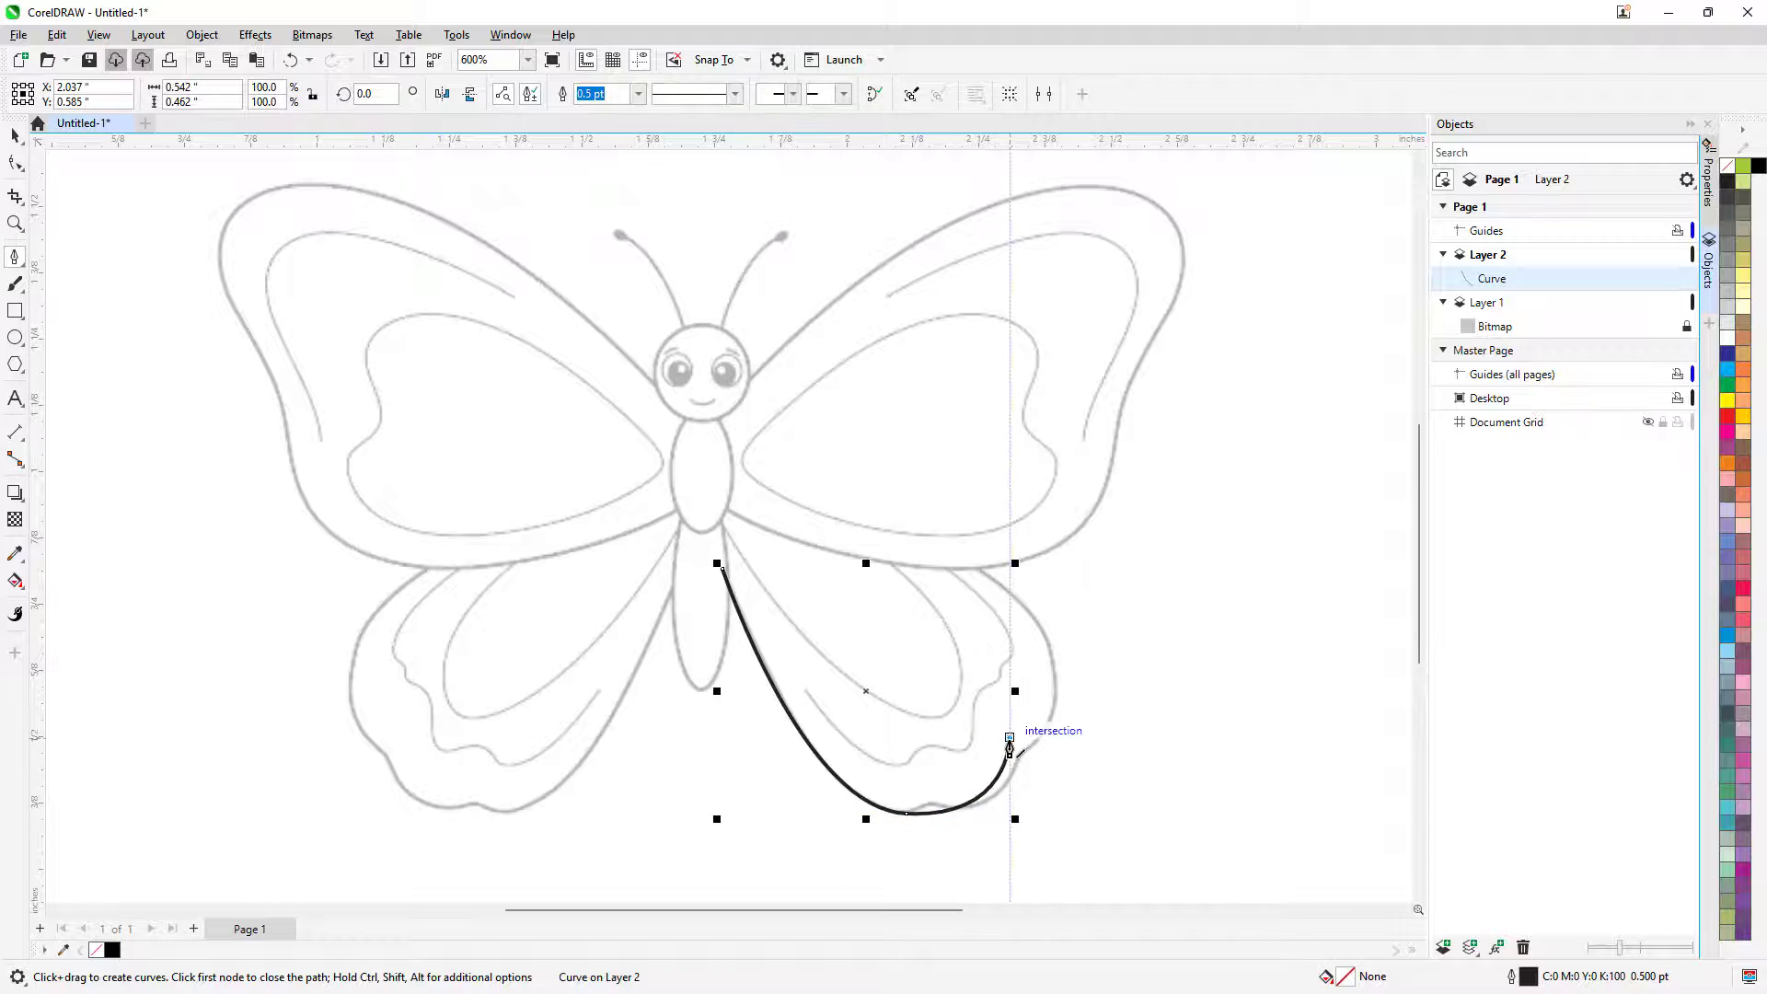
key(ctrl+z)
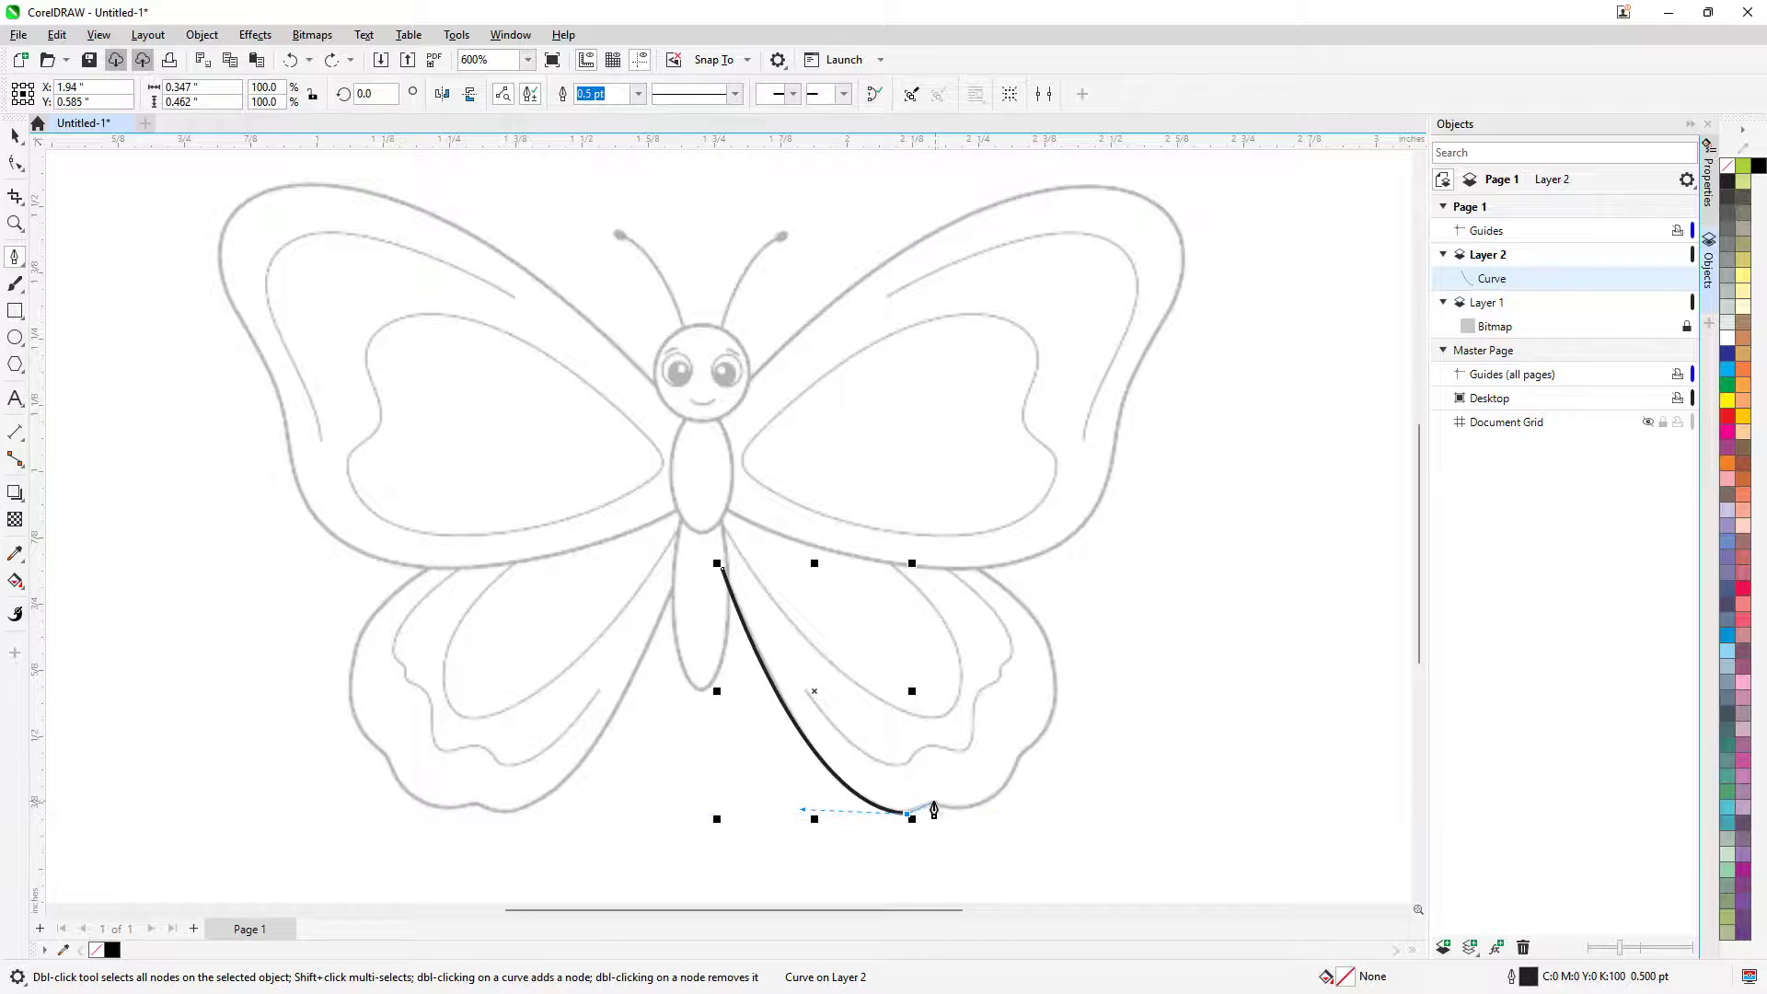
click(931, 804)
click(936, 809)
drag(1008, 784, 1034, 748)
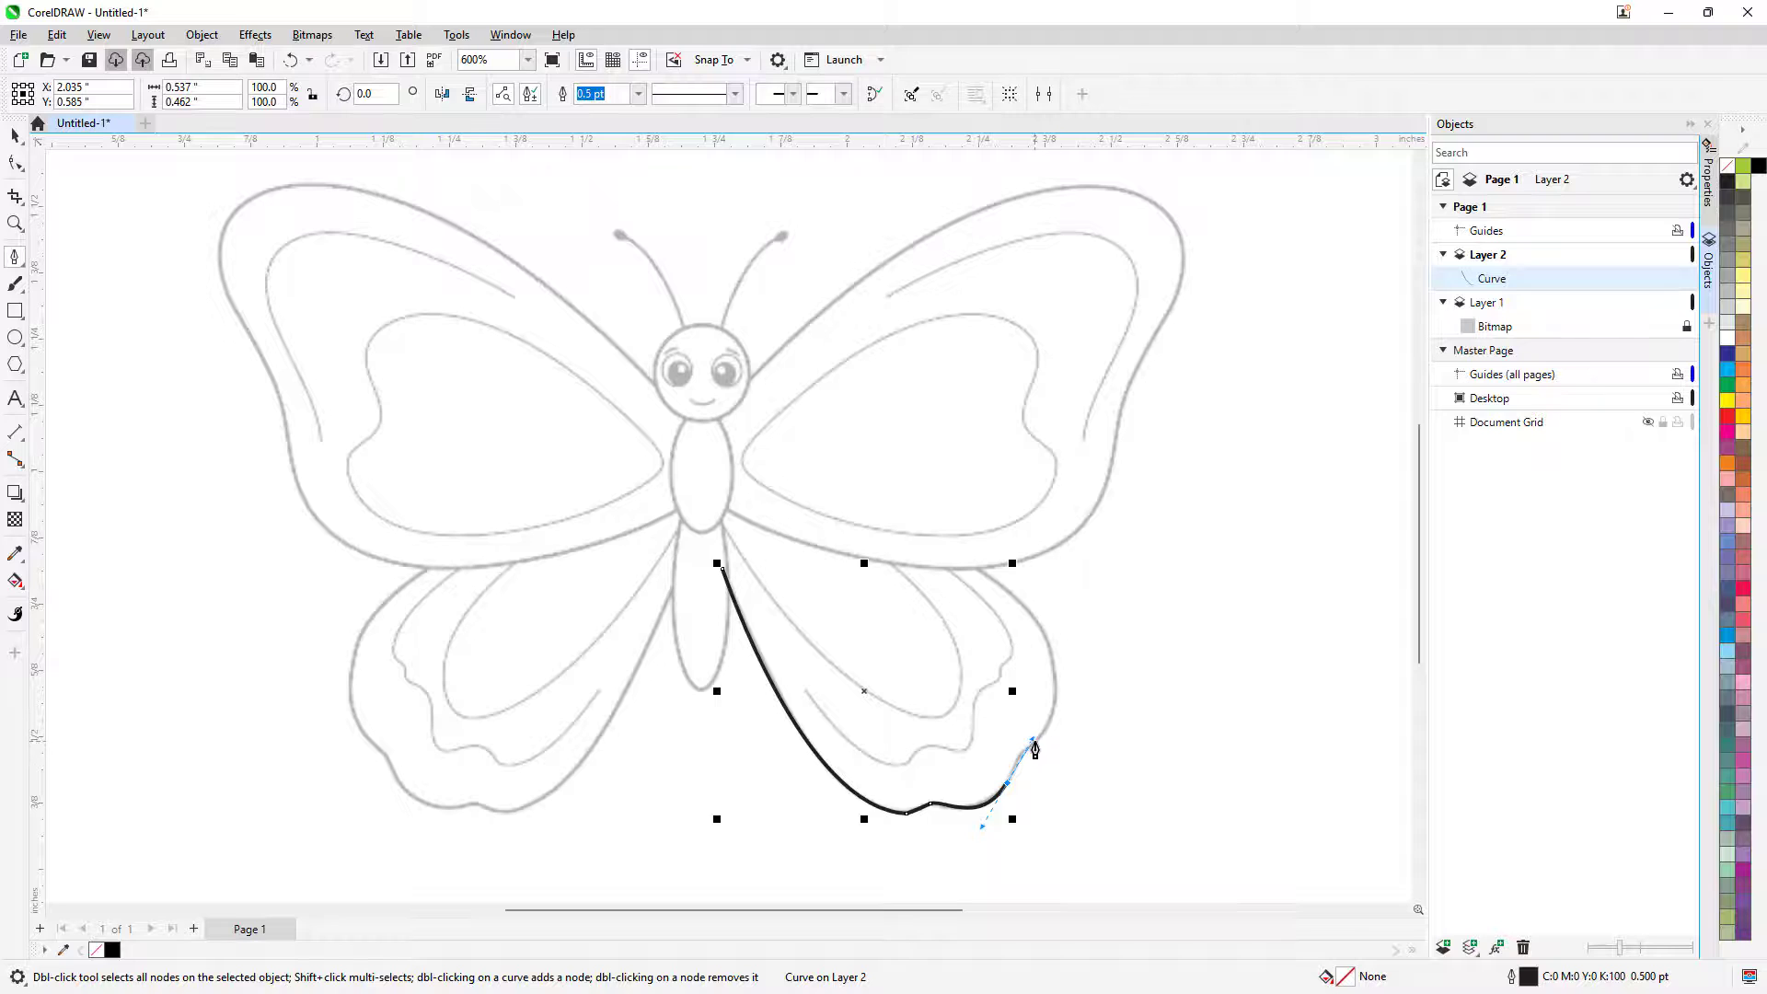
mouse_move(1033, 742)
mouse_down()
mouse_move(1049, 671)
mouse_move(1016, 563)
mouse_up()
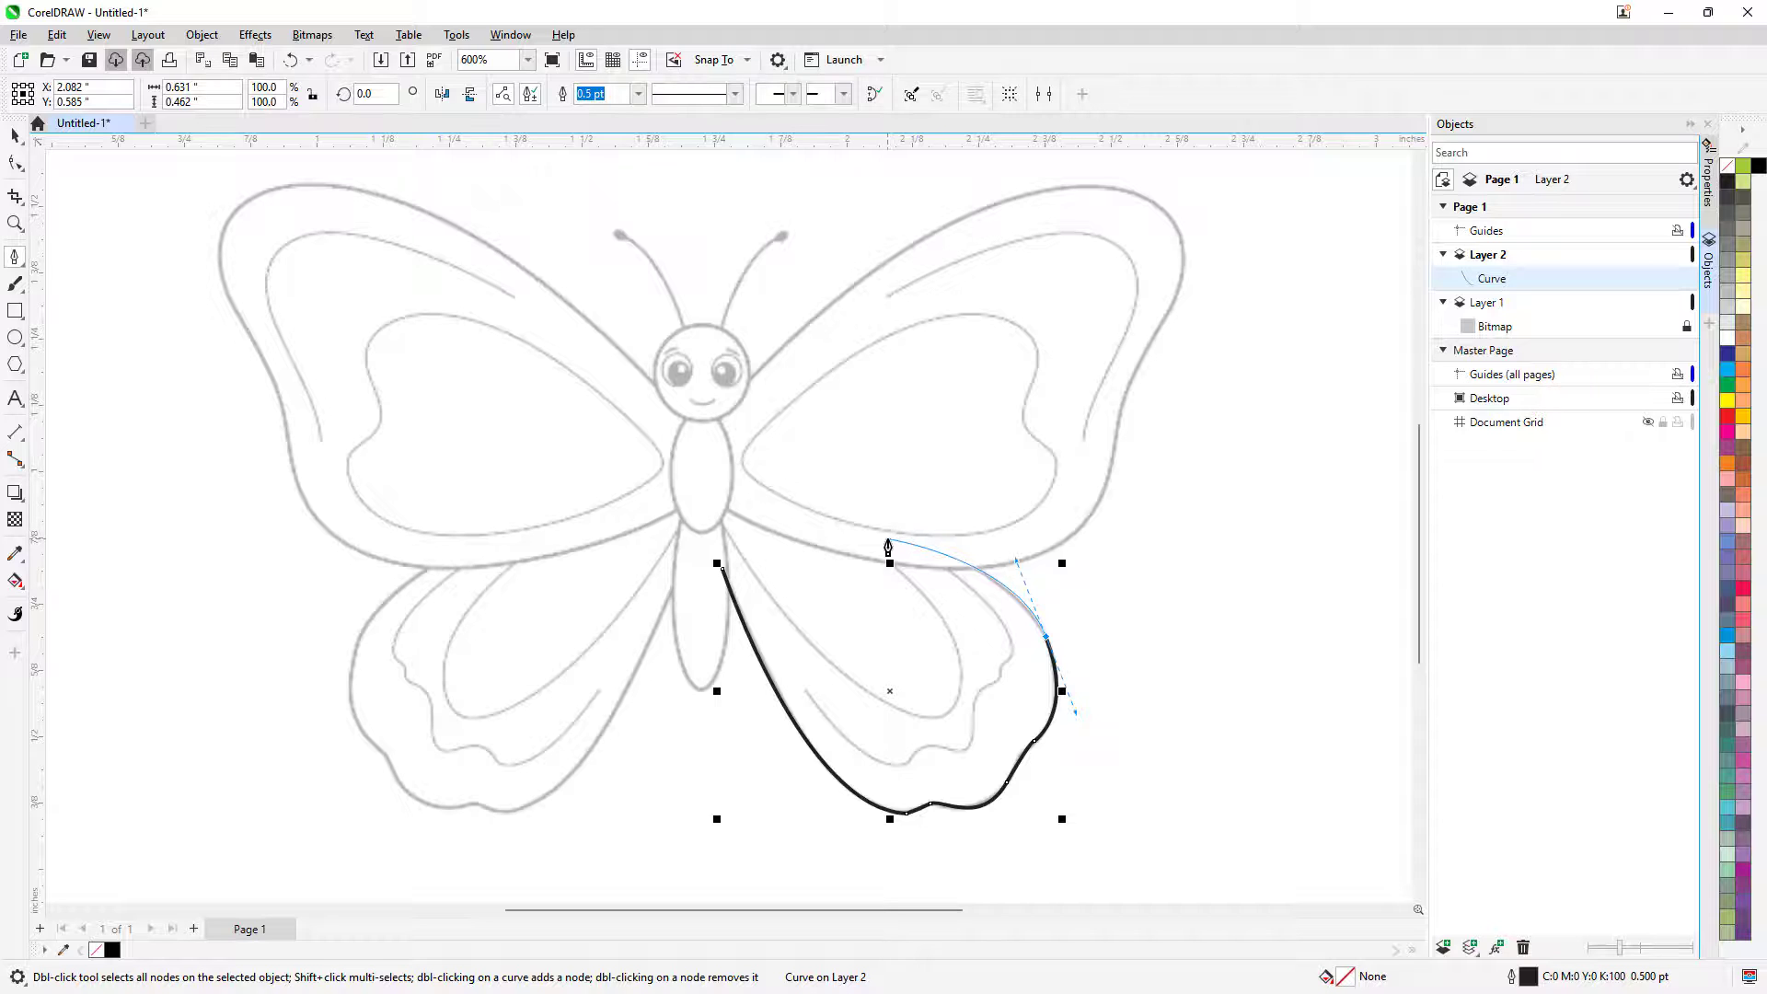
drag(888, 545, 695, 498)
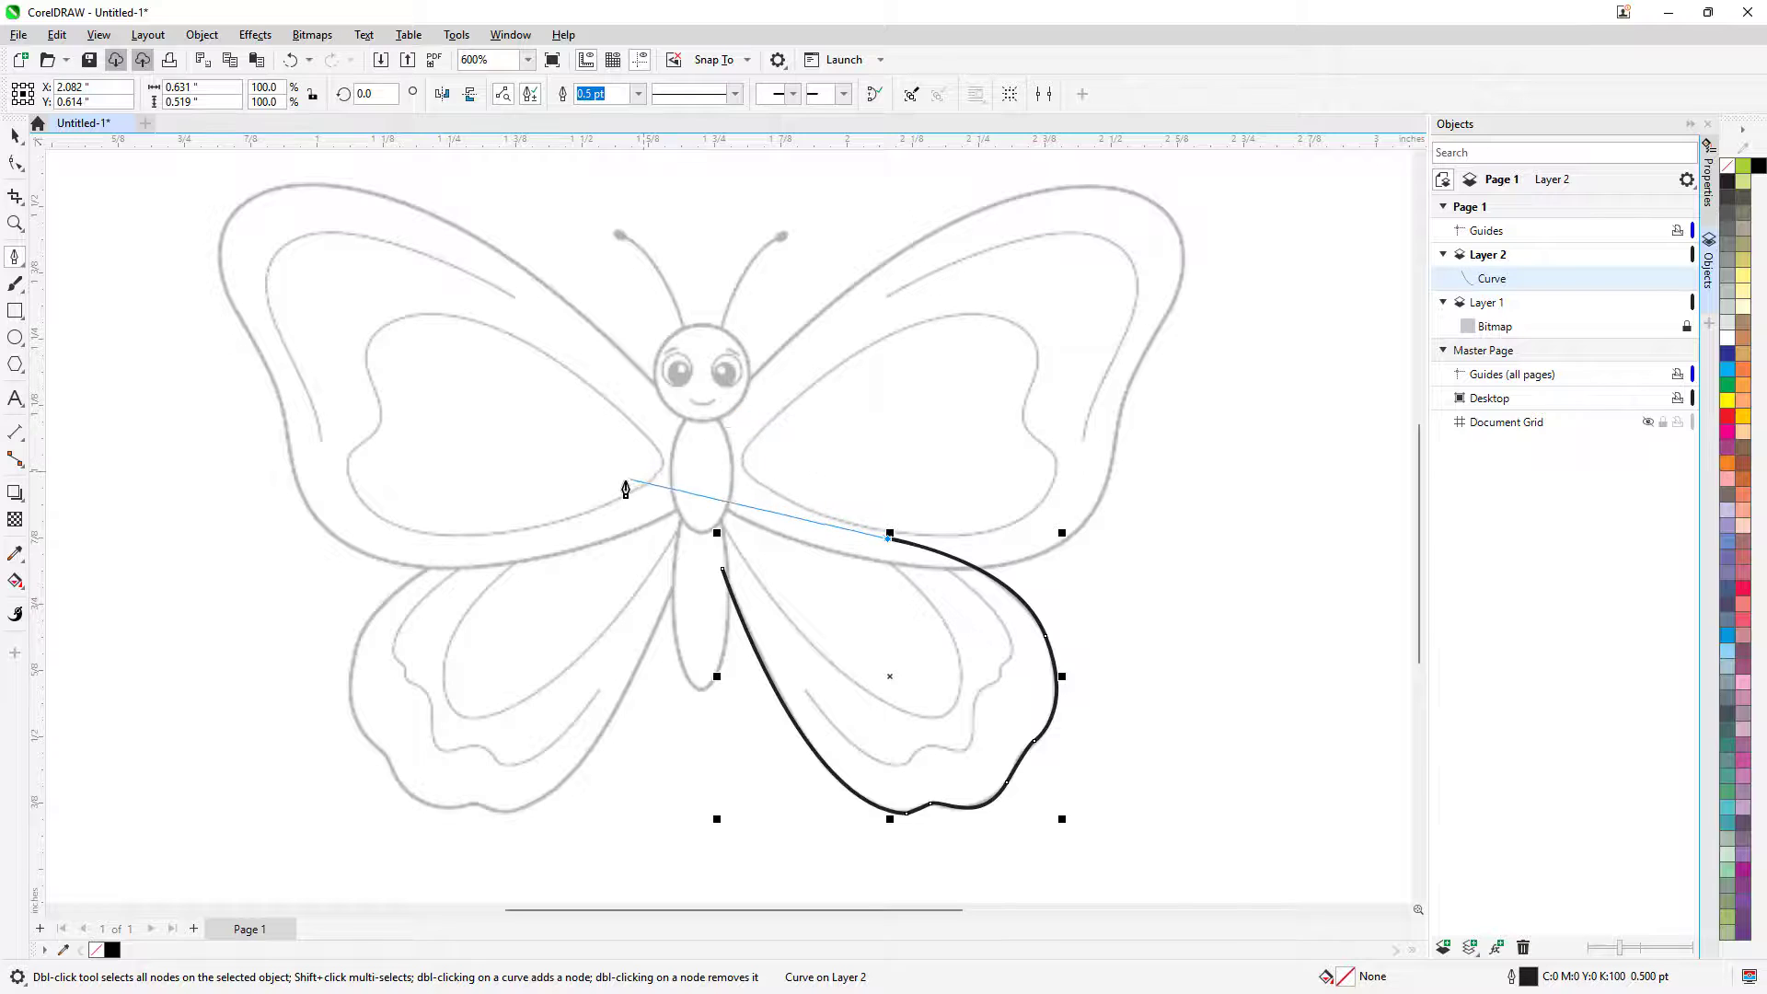
click(715, 487)
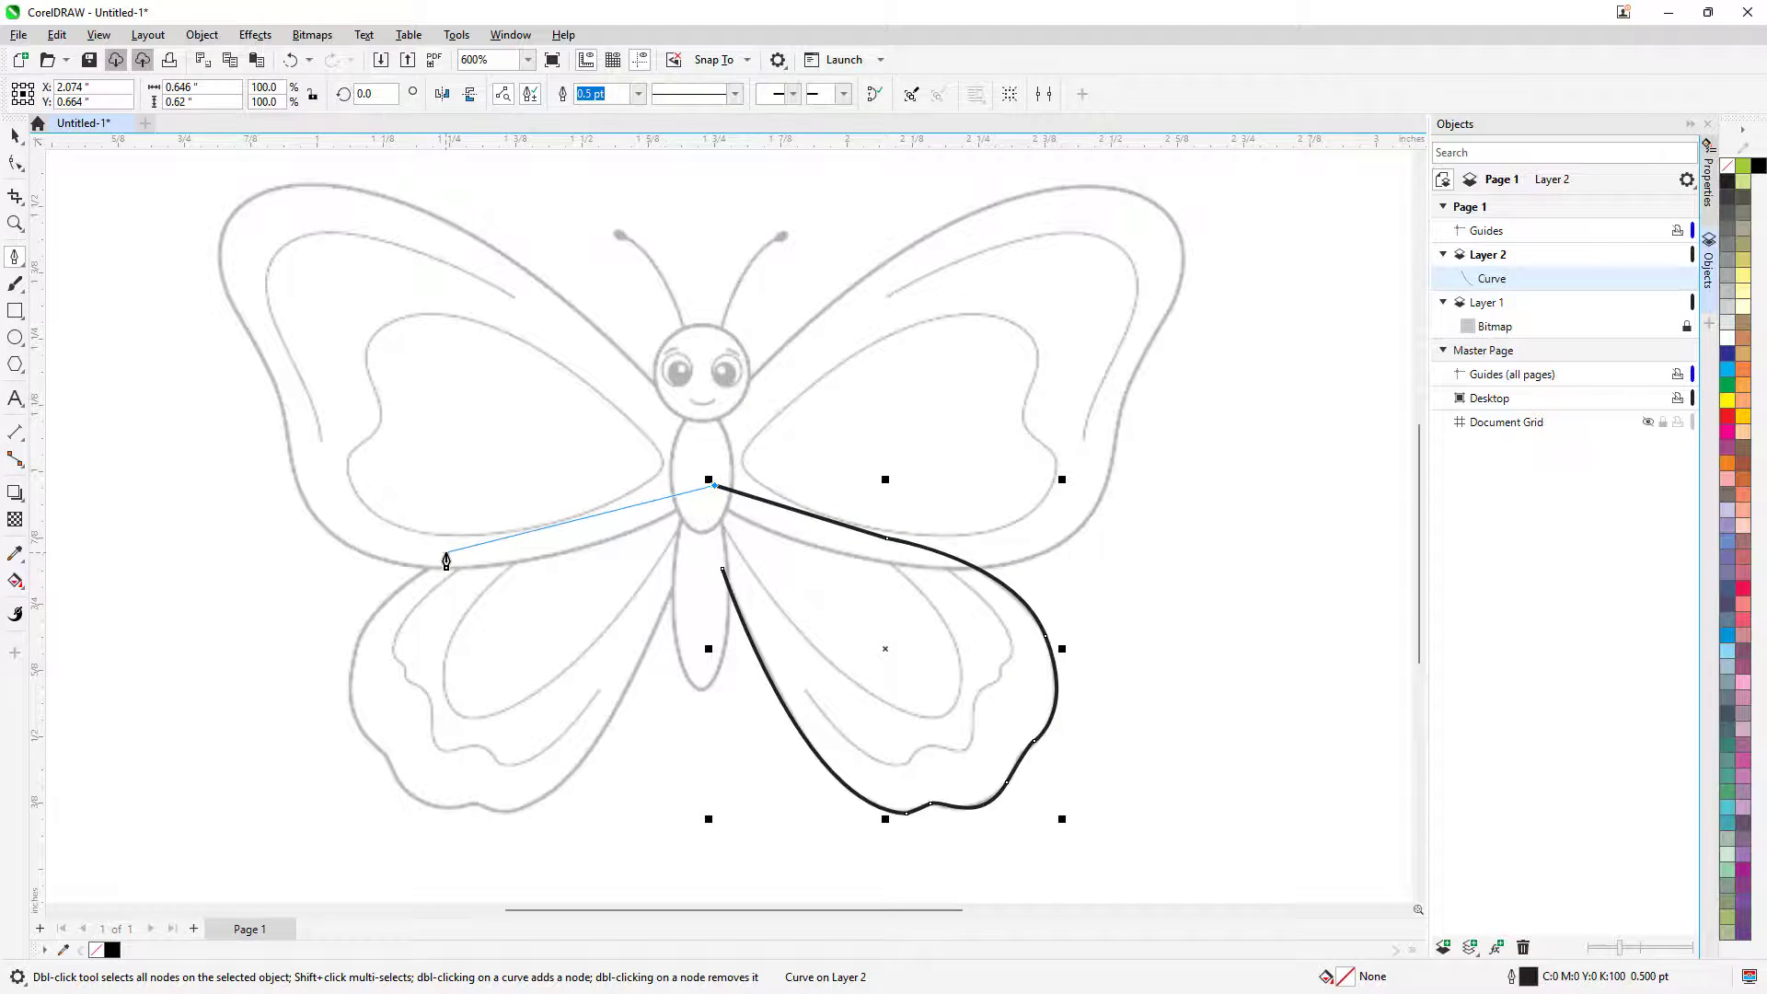
Continue the path around the lower left wing and close it at the abdomen, making one lower-wing outline about 1.33 × 0.62 in
drag(447, 552, 386, 612)
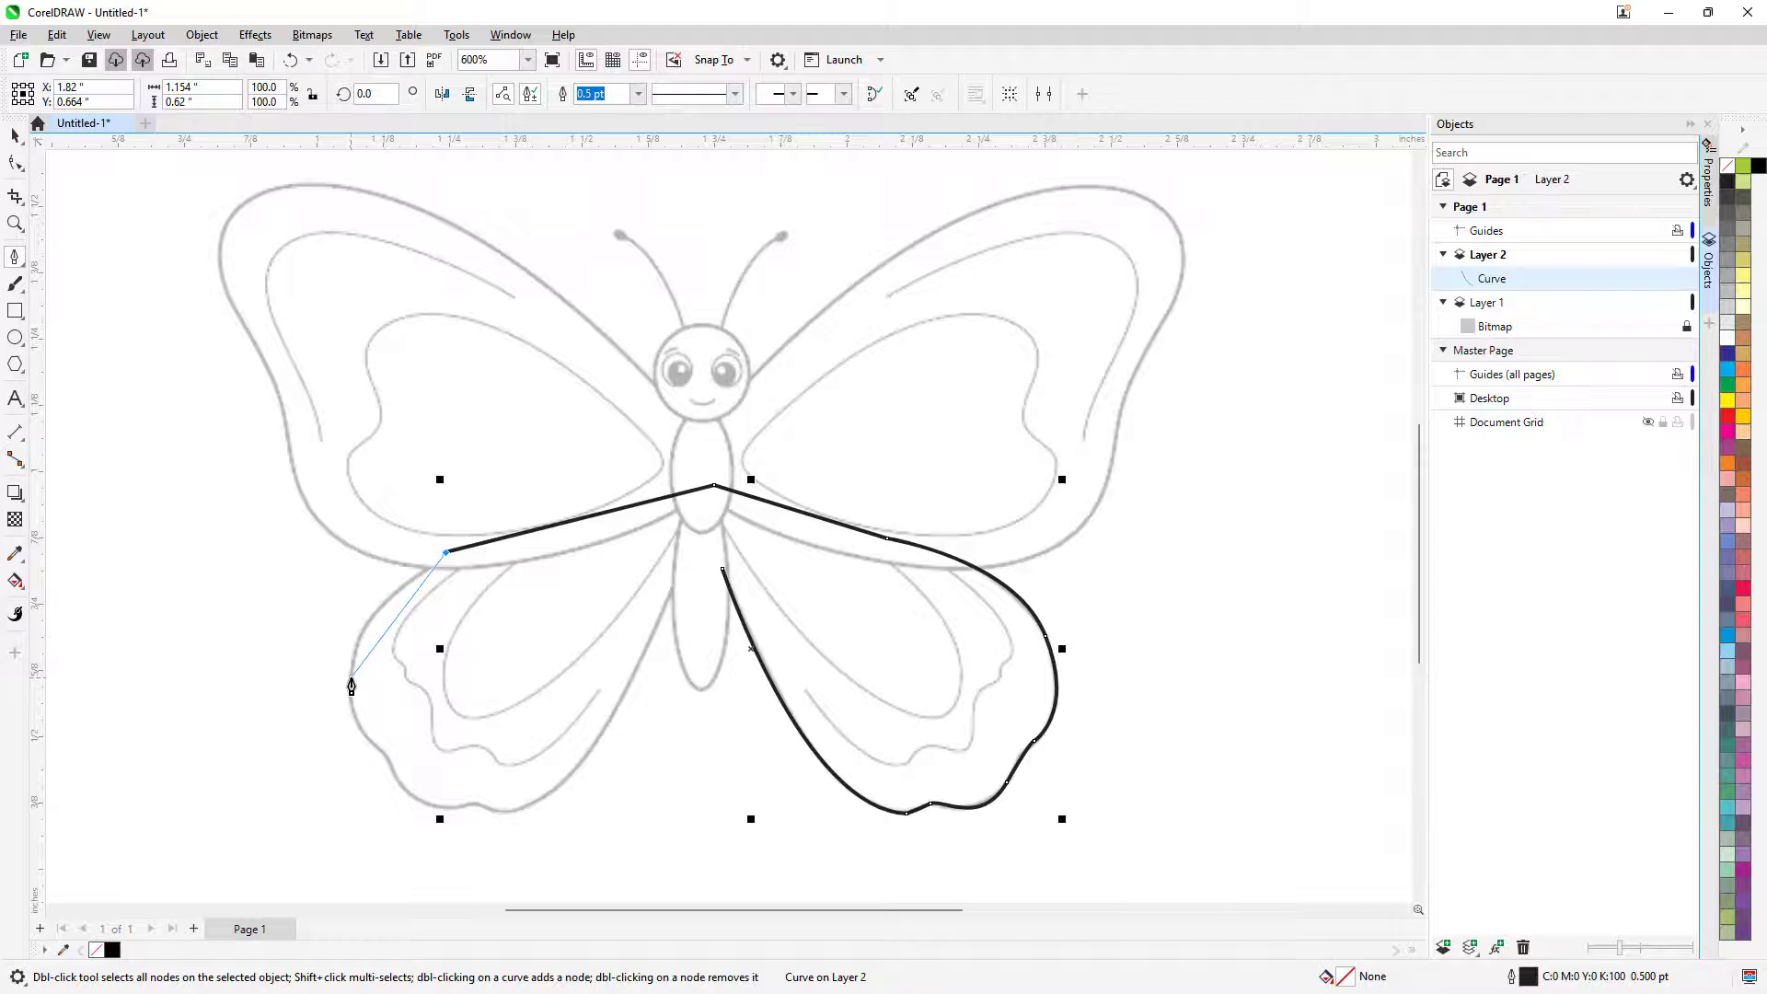
mouse_move(350, 678)
mouse_down()
mouse_move(355, 752)
mouse_move(457, 816)
mouse_move(494, 800)
mouse_up()
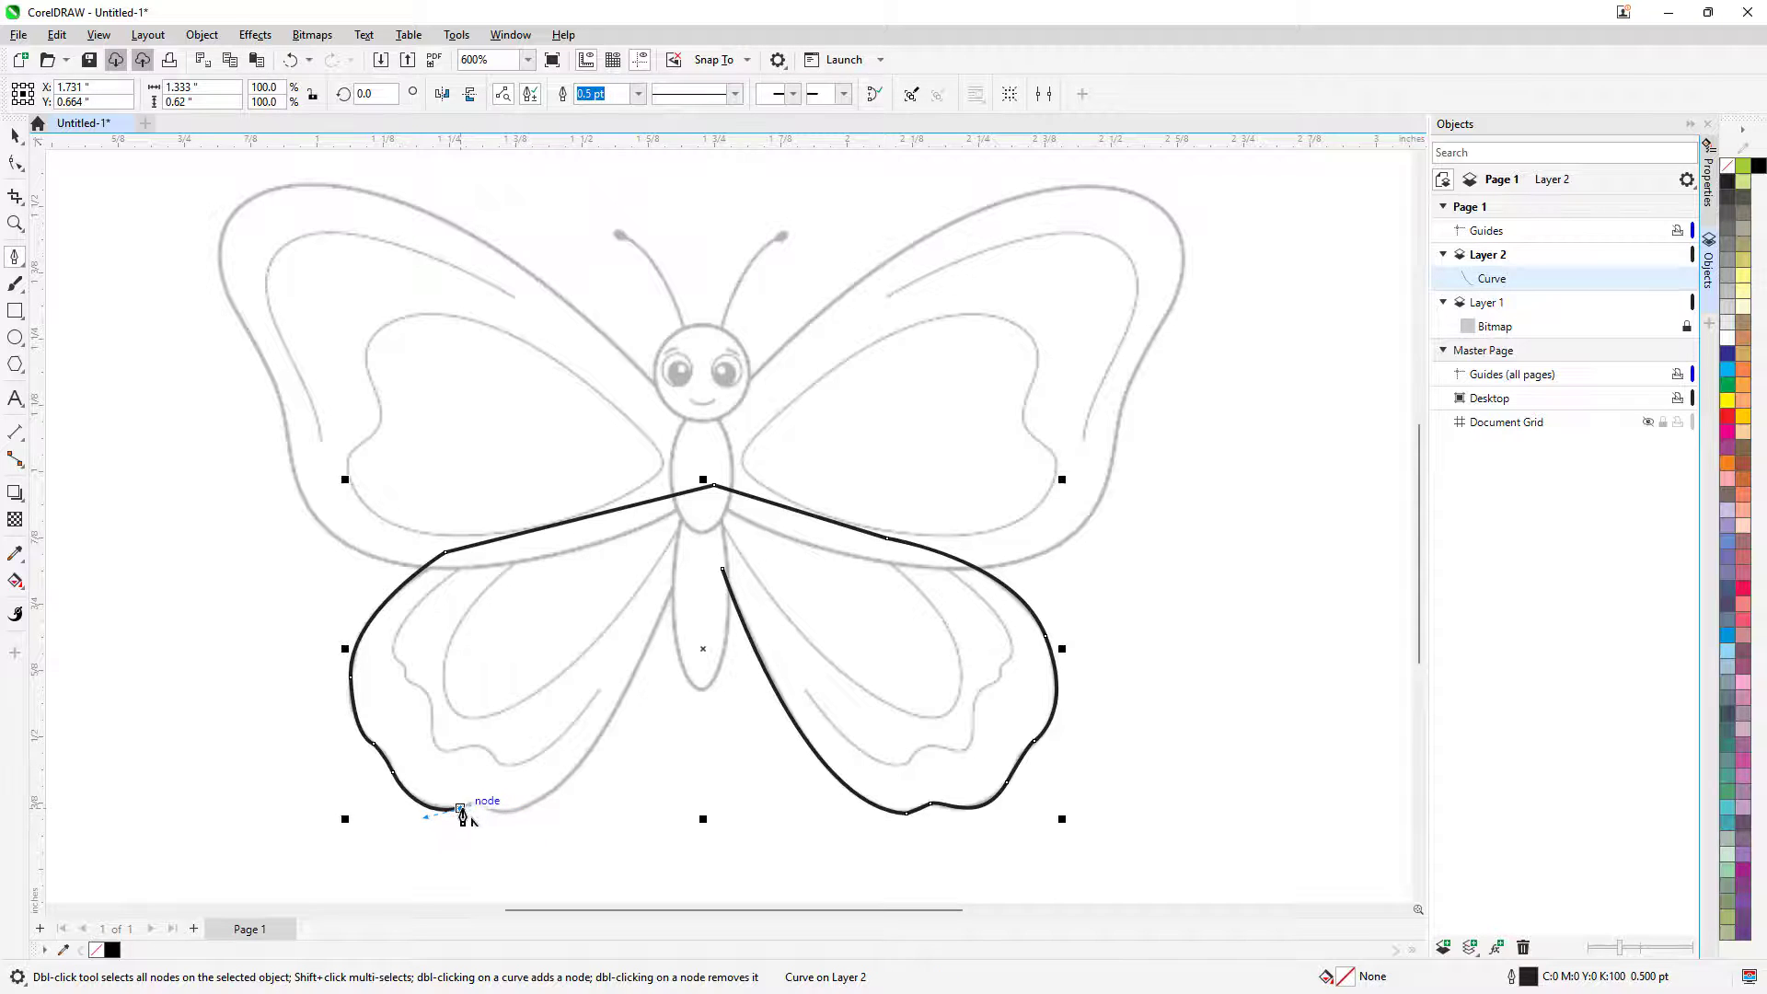
drag(498, 819, 532, 833)
drag(596, 747, 671, 610)
click(679, 577)
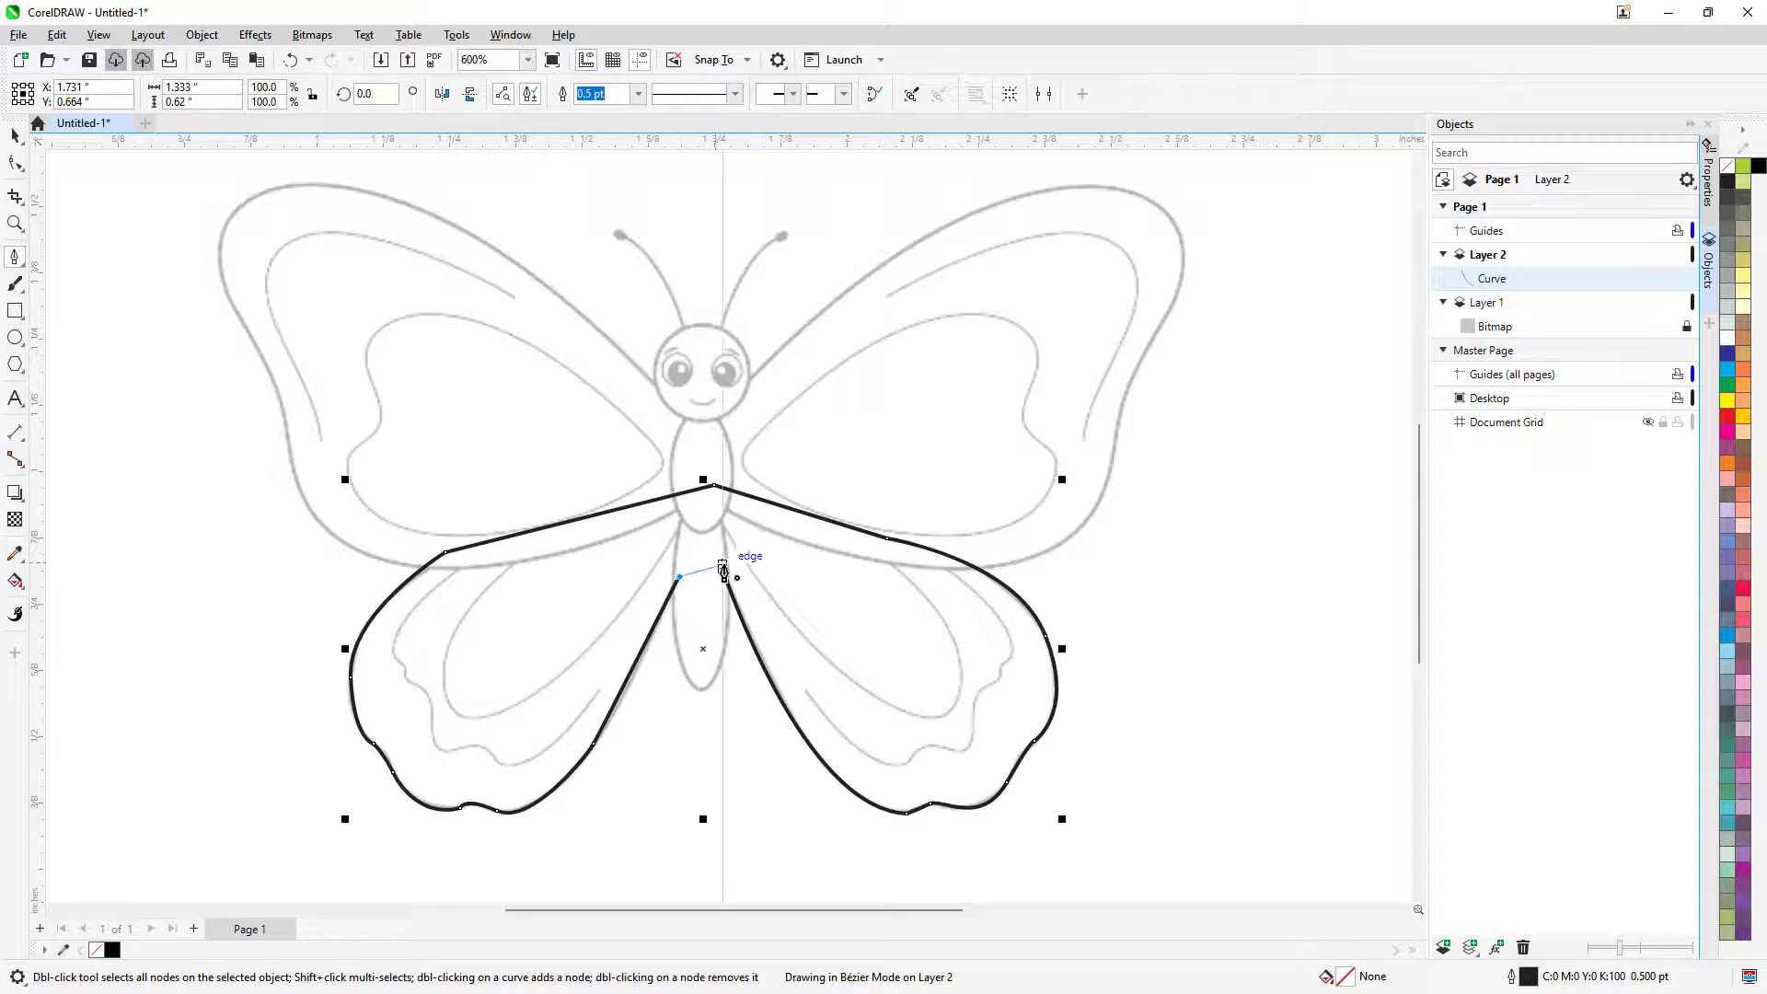
click(724, 572)
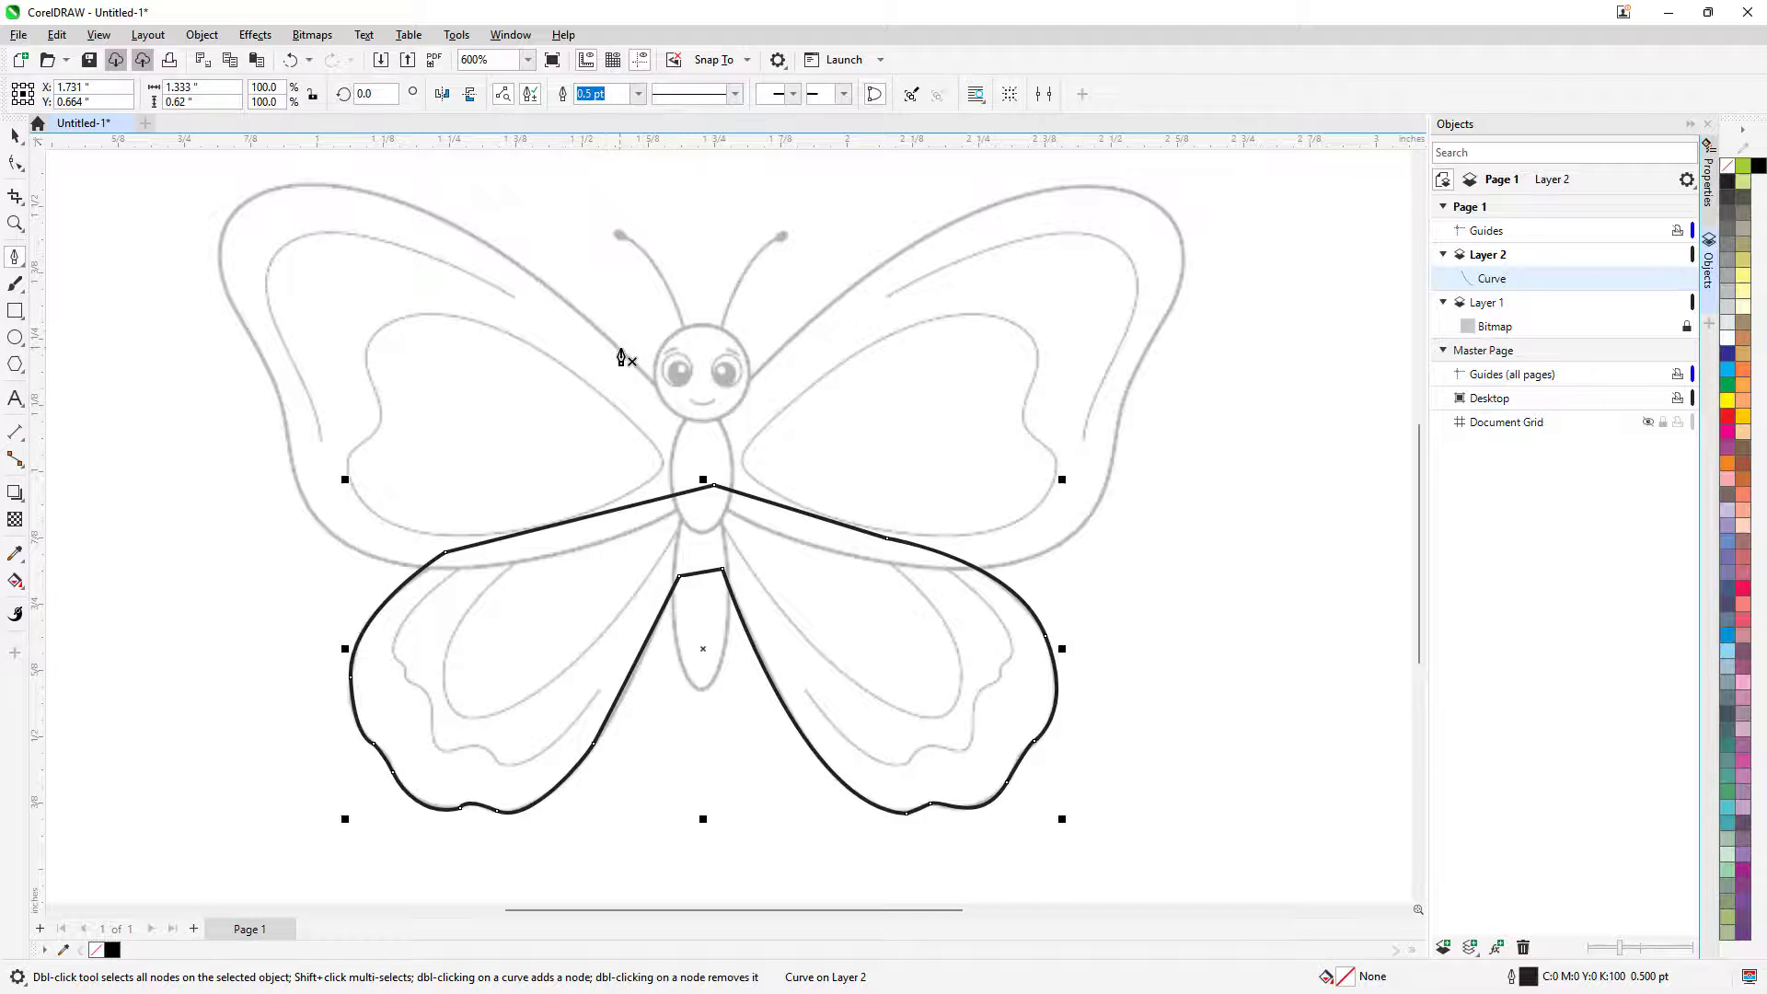
Start the upper-wing outline at the base of the head and trace the upper left wing's top edge around to its outer tip
click(702, 413)
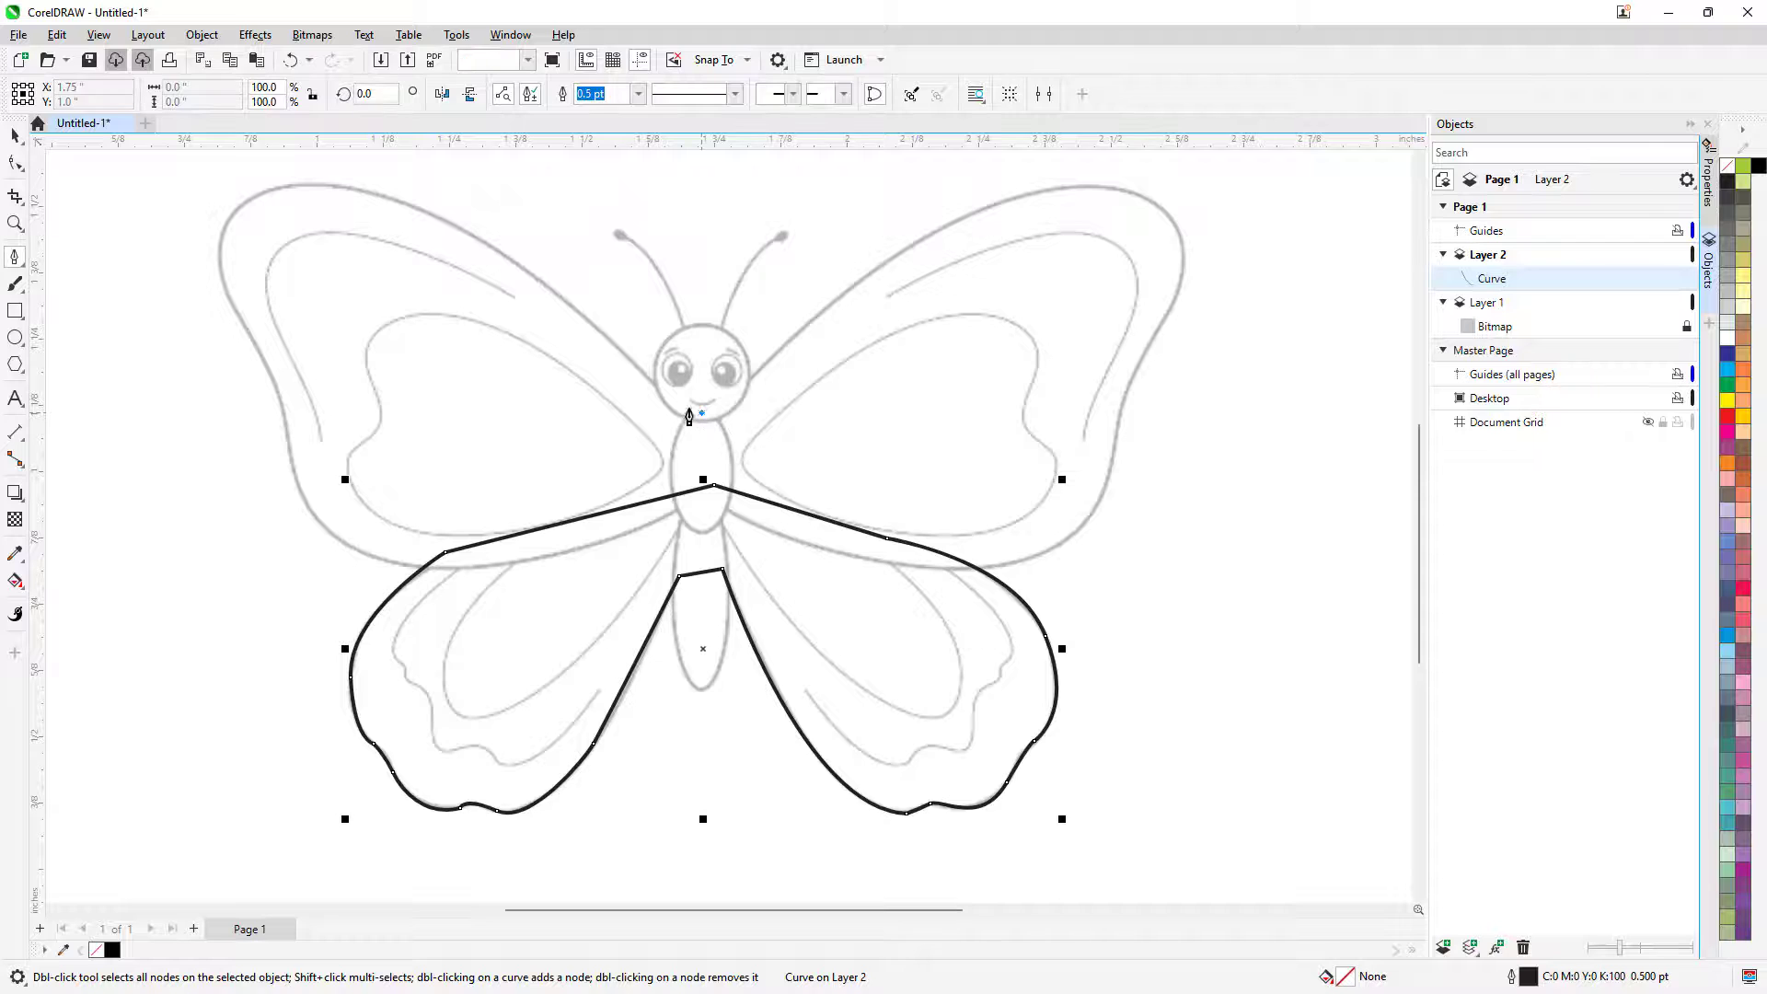
drag(635, 363, 602, 338)
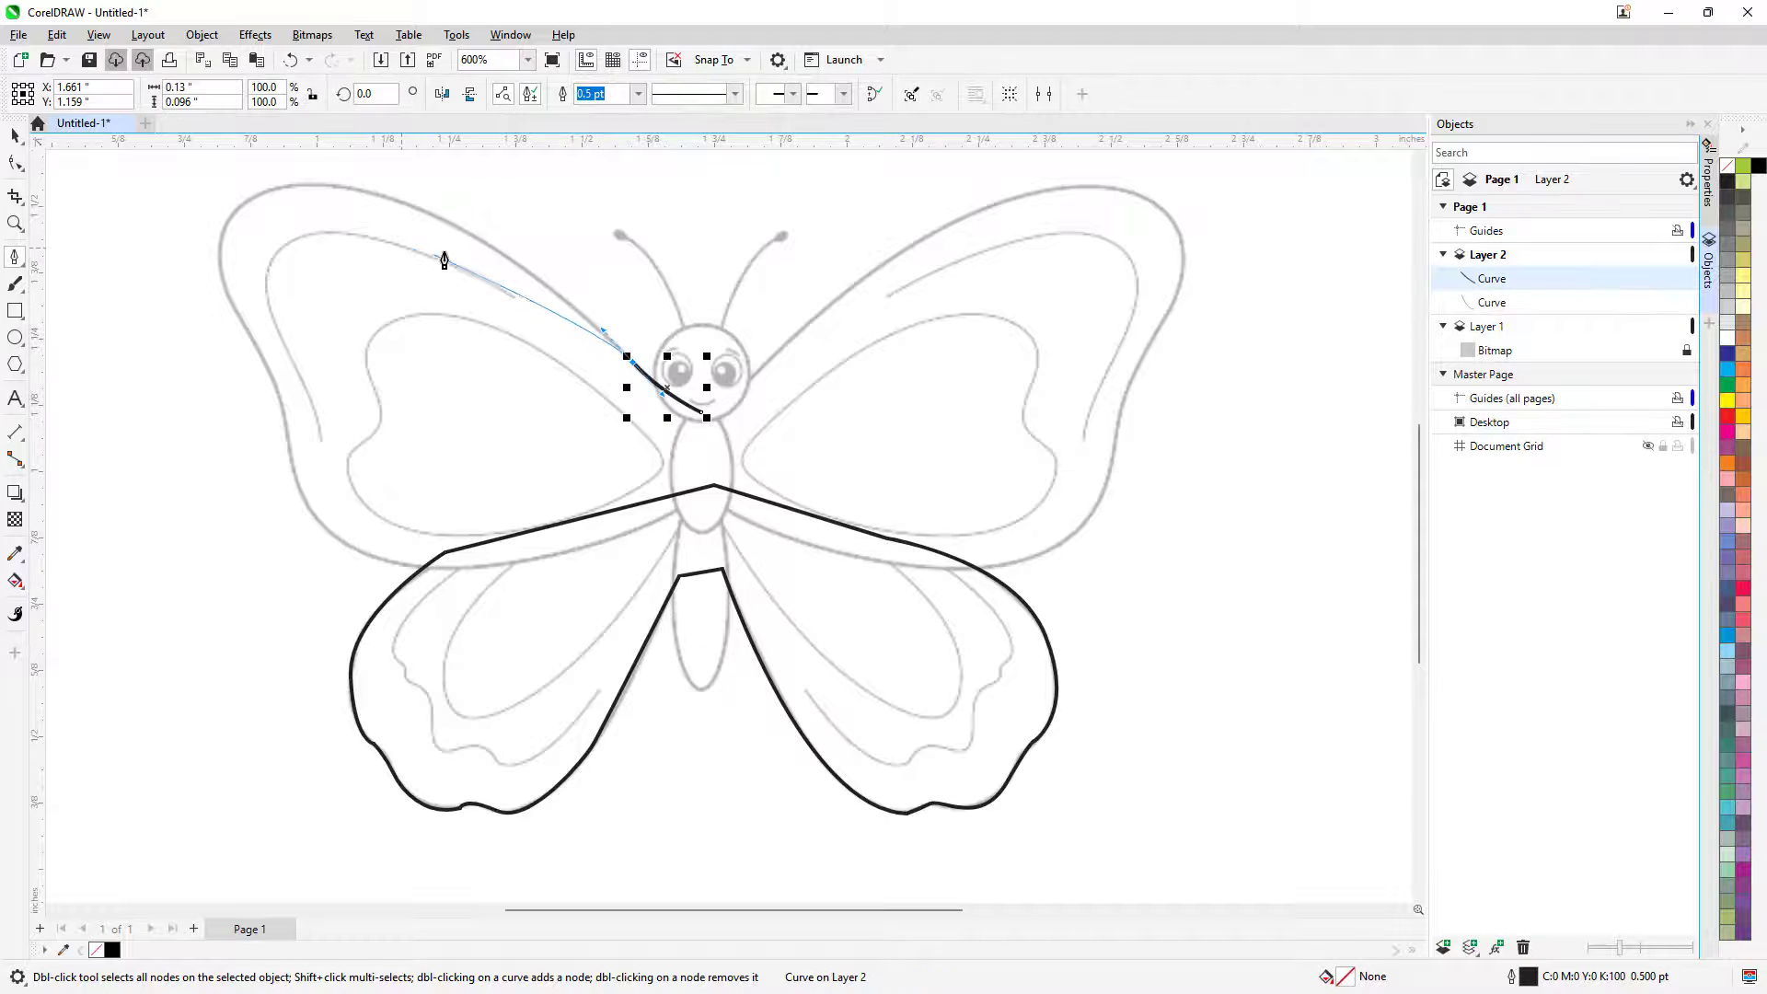
drag(414, 204, 356, 197)
key(ctrl+z)
key(ctrl+z)
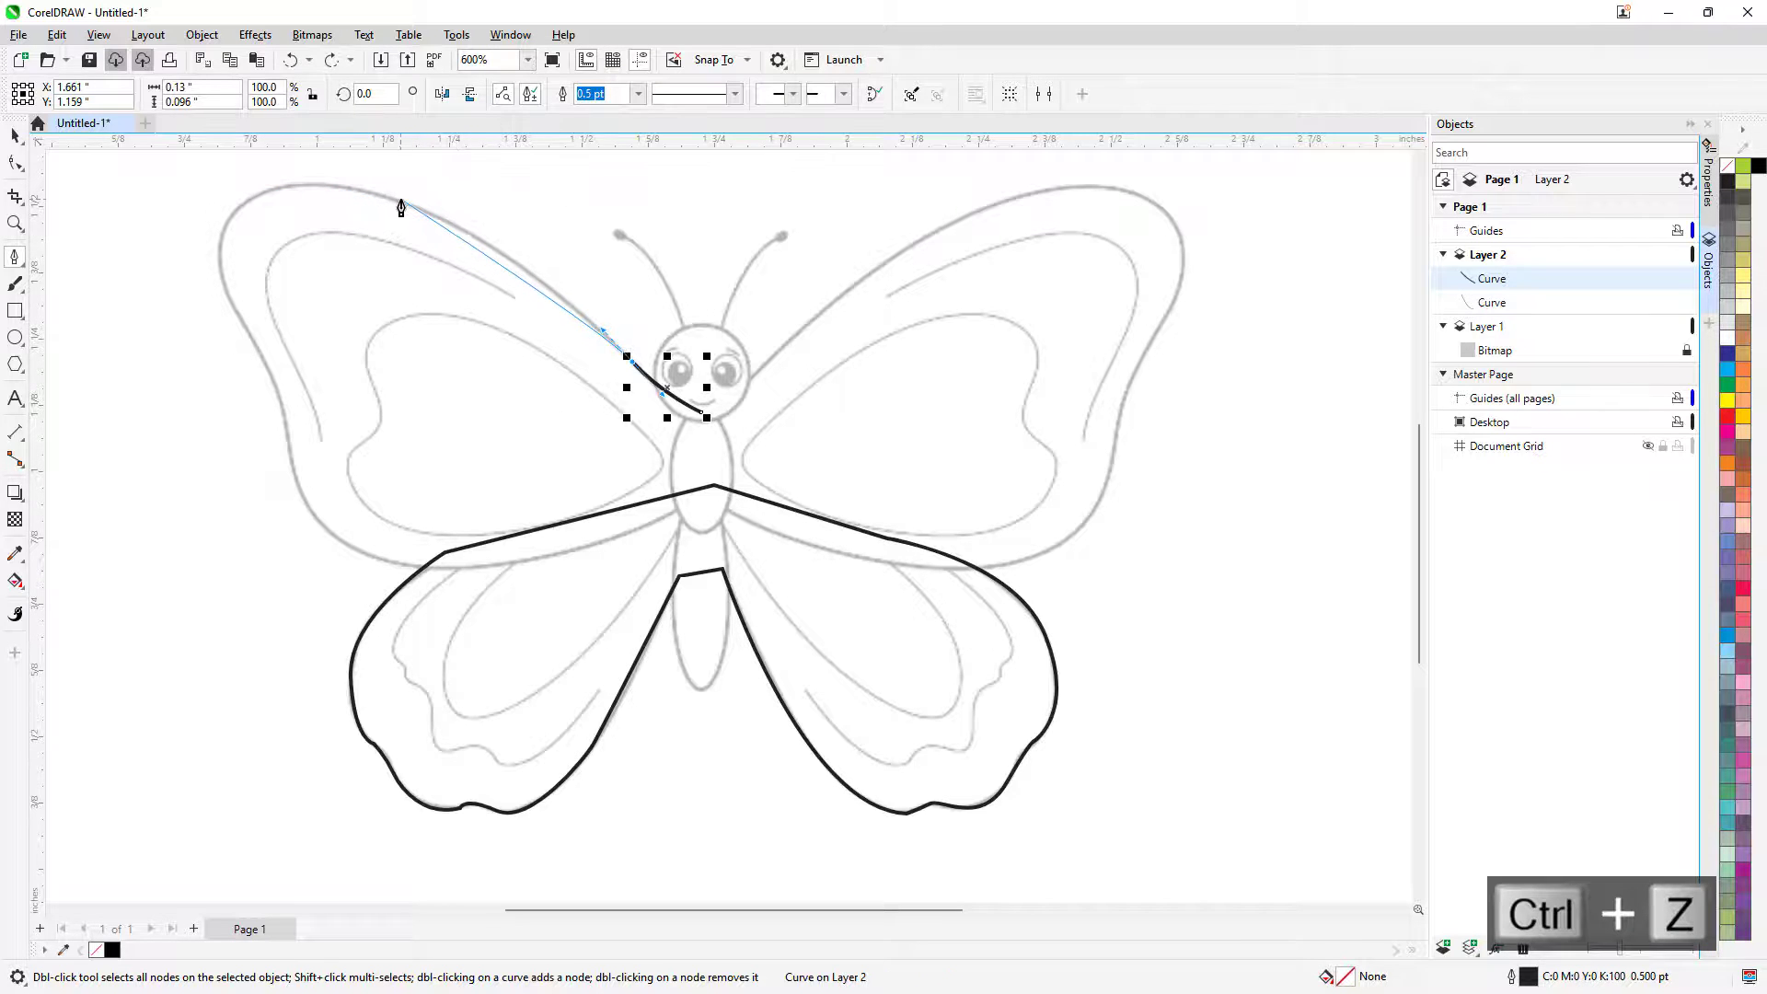
drag(401, 202, 326, 183)
drag(223, 235, 211, 295)
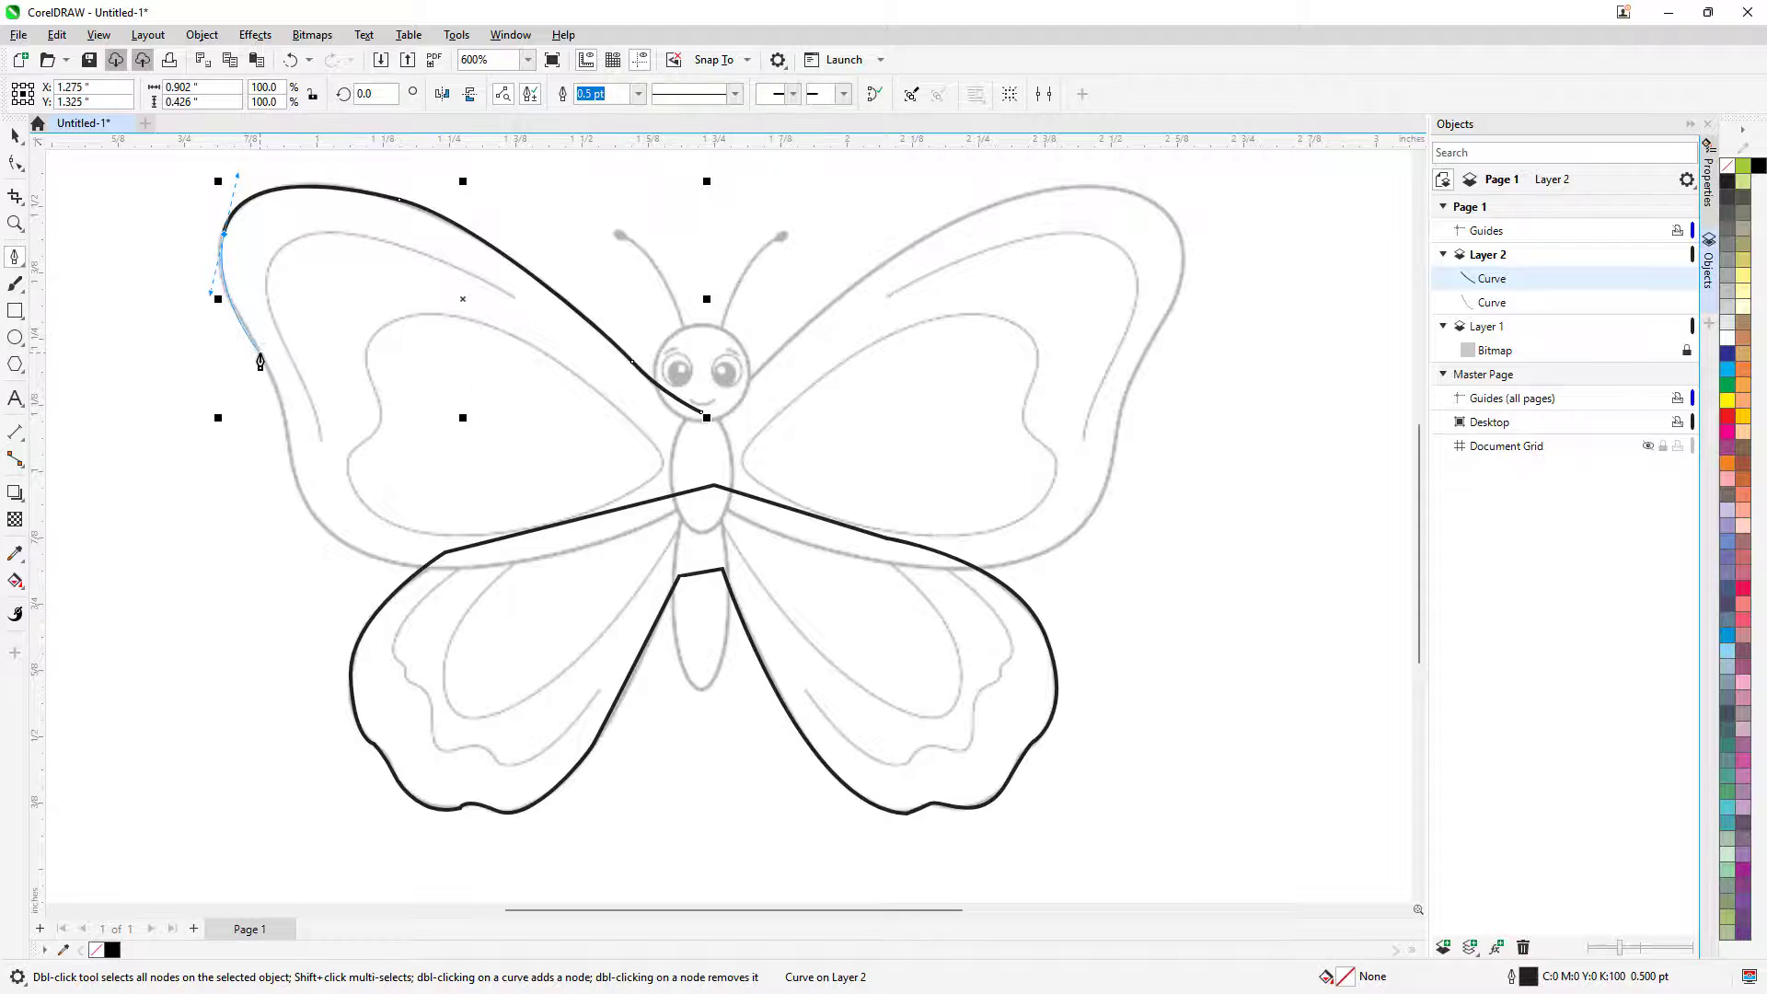
Continue the path down the upper left wing's outer side and along its lower edge to the middle of the body
click(264, 361)
drag(289, 446, 293, 478)
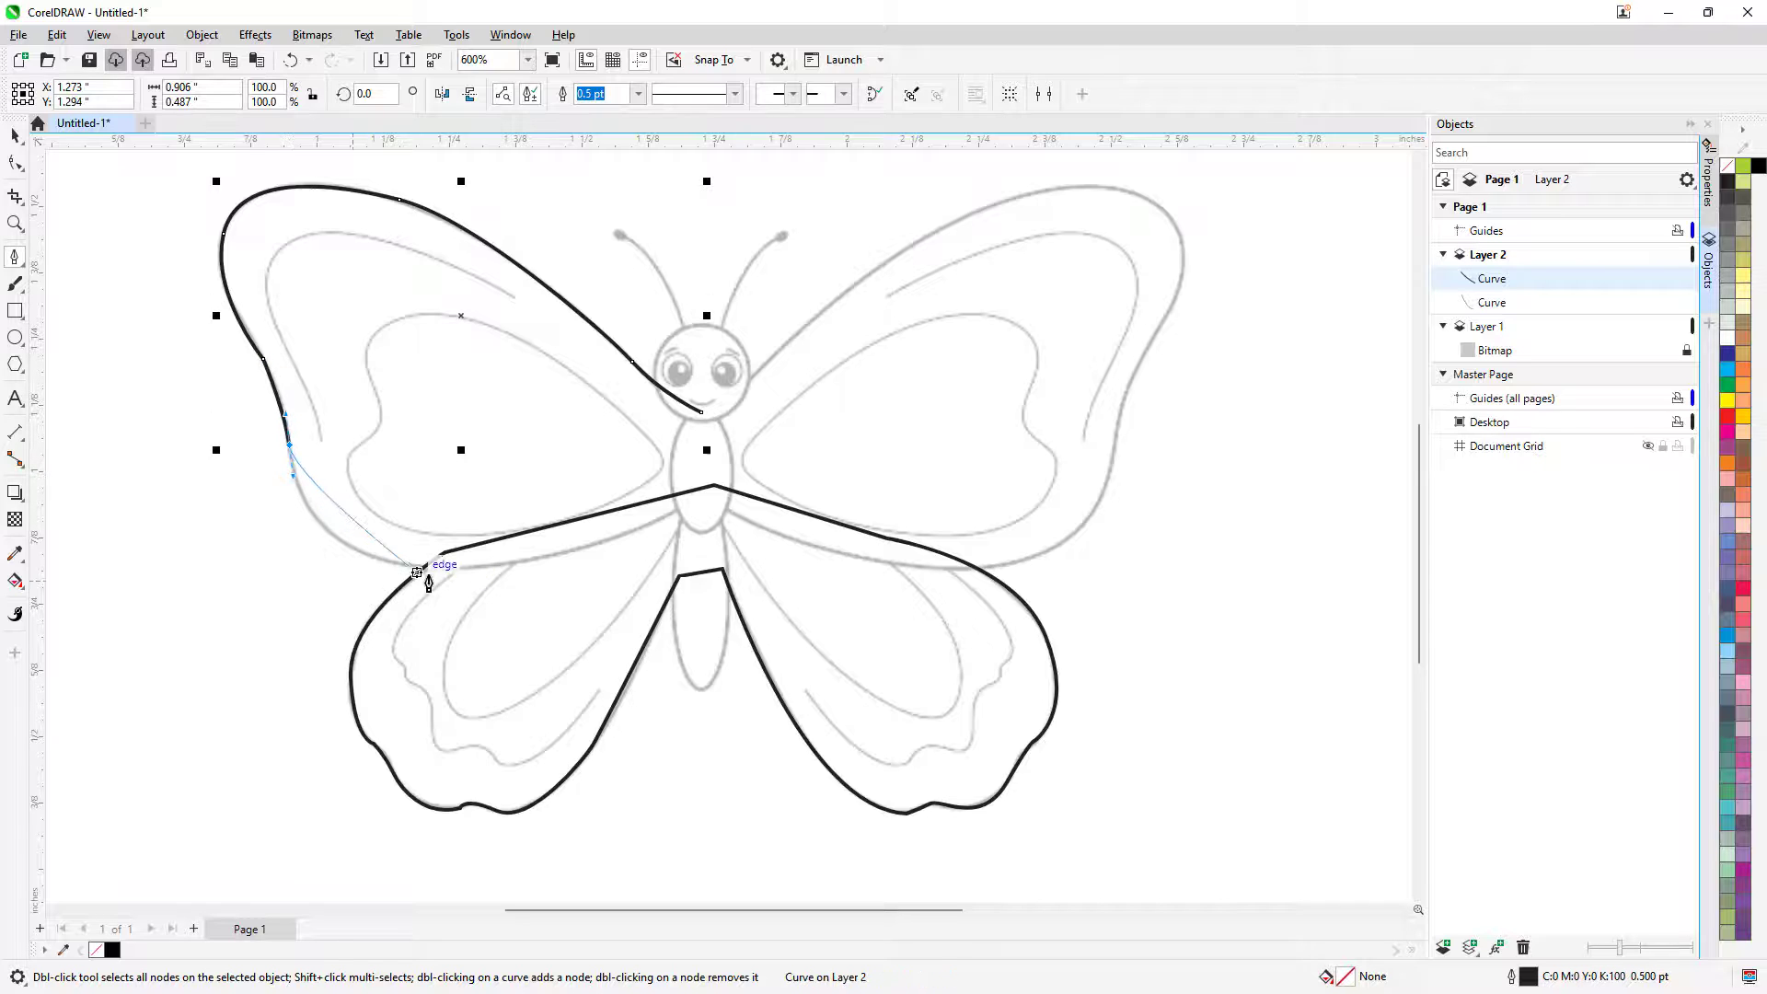
drag(467, 570, 626, 565)
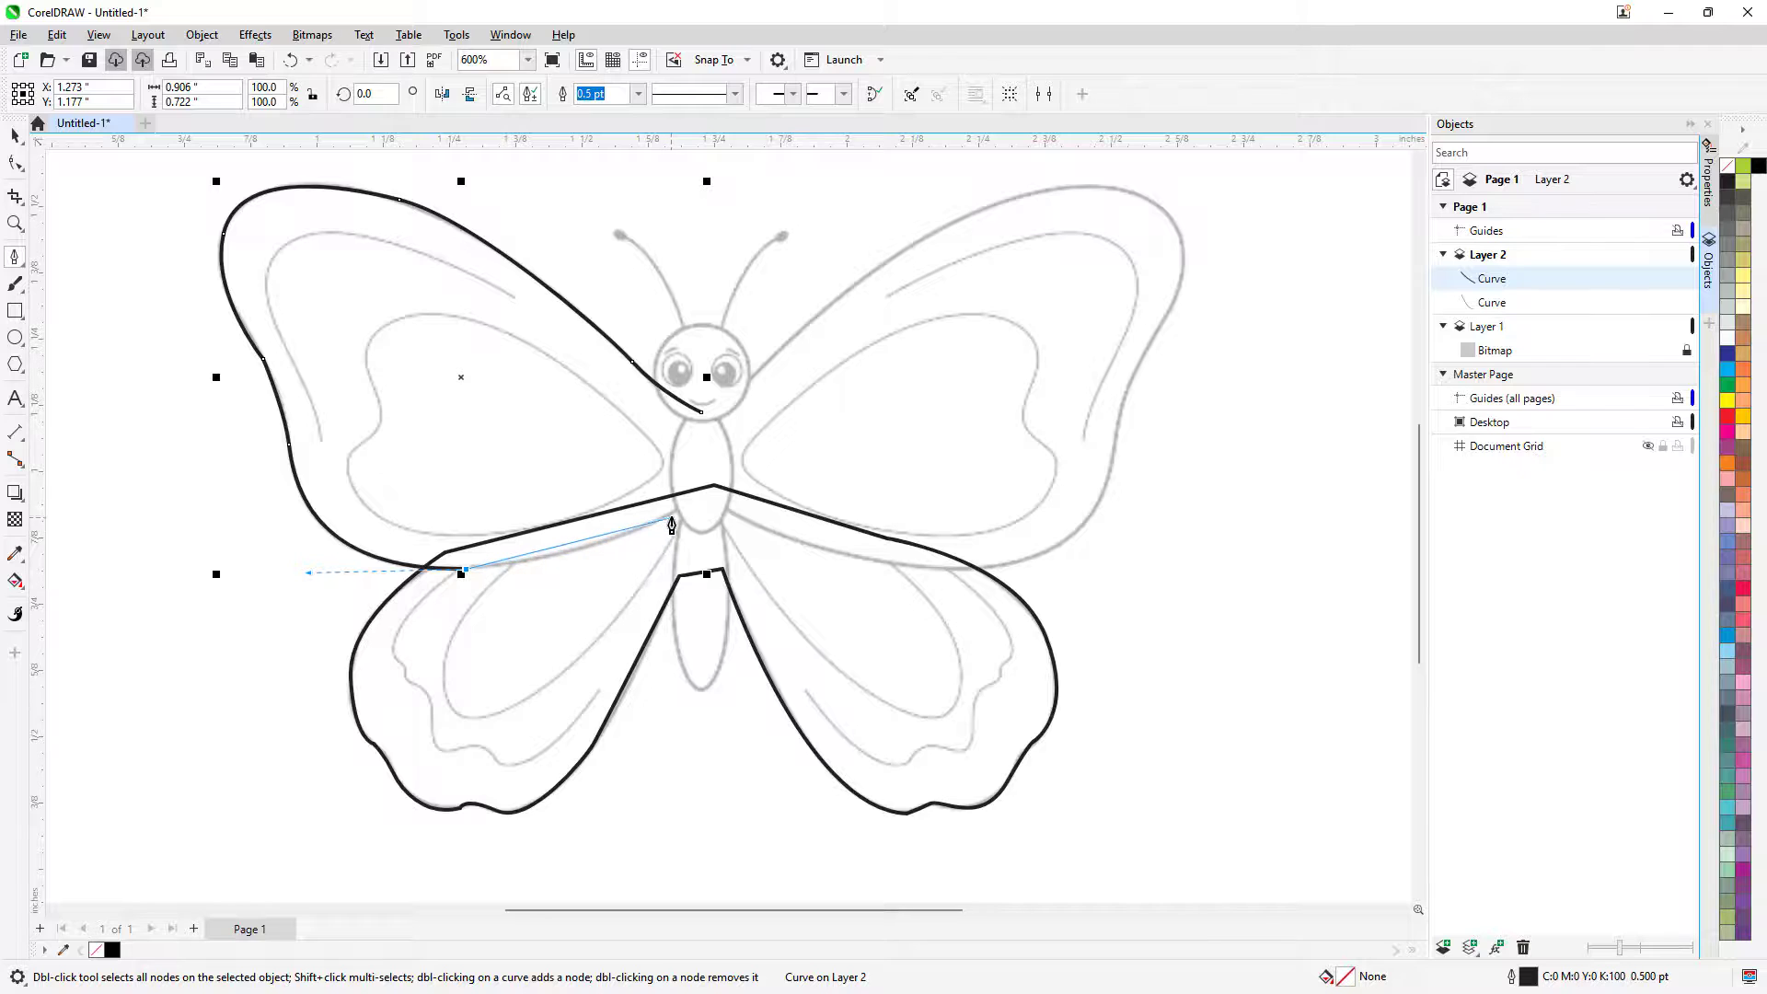
drag(703, 505, 784, 471)
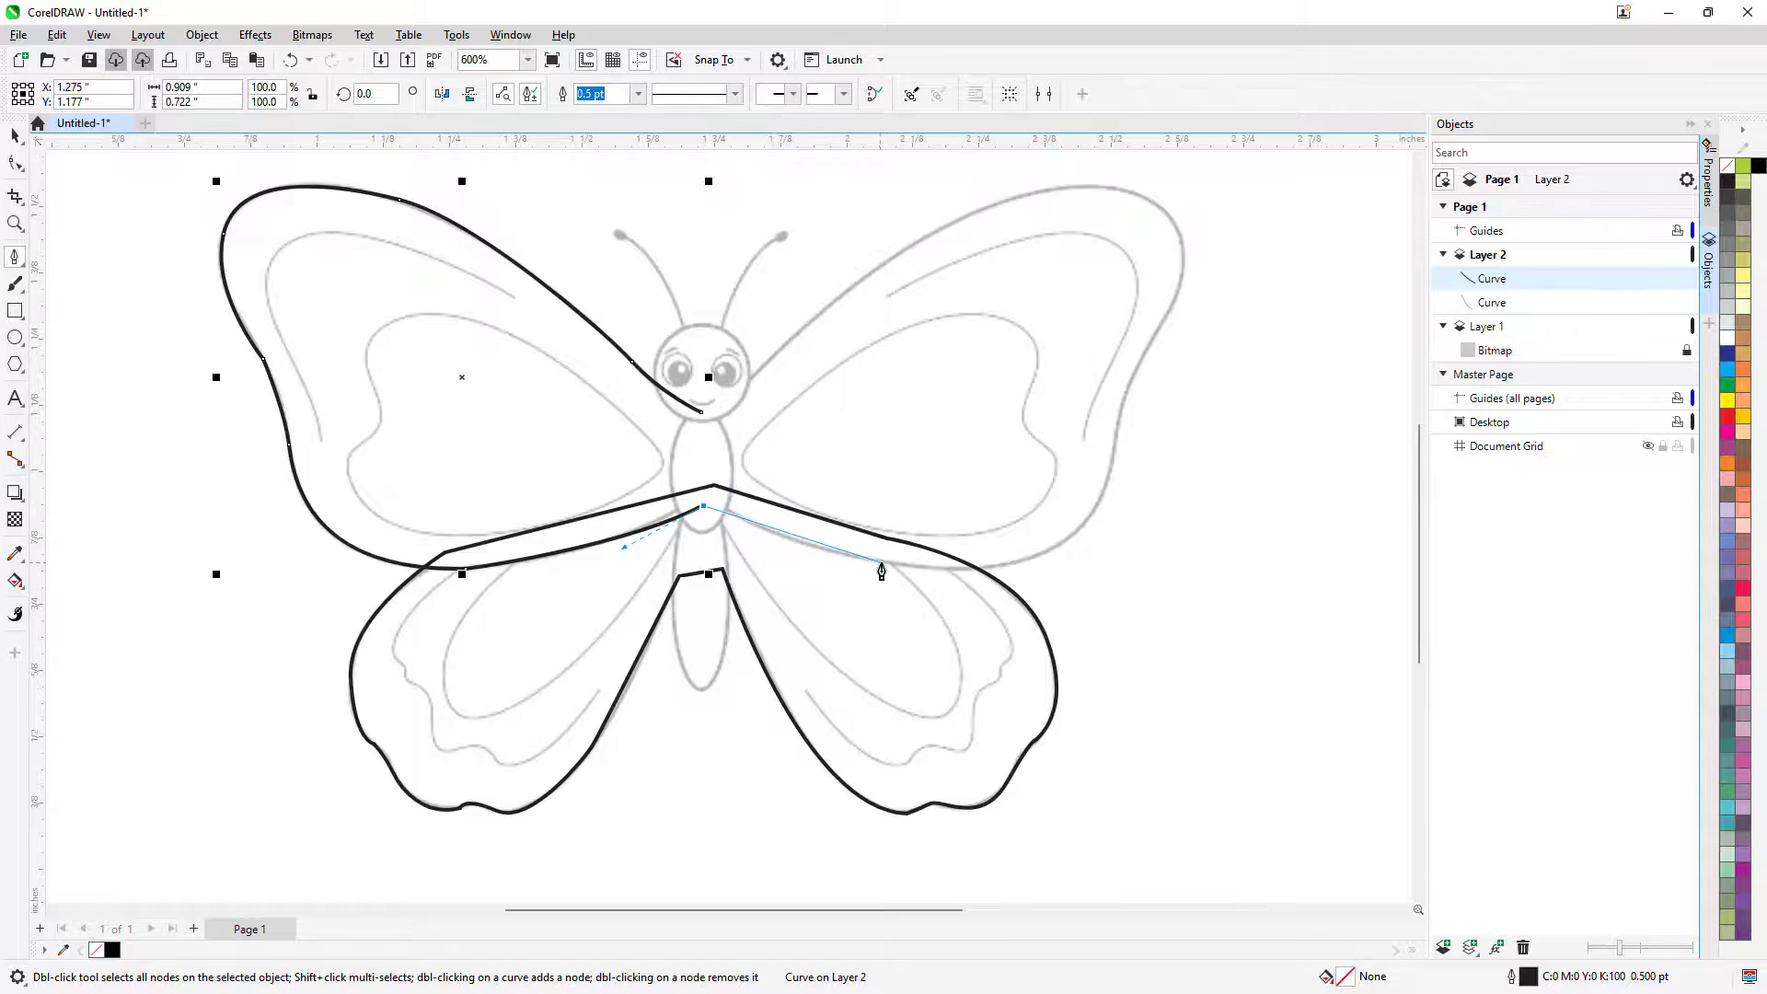
Remove the body node's outgoing curve handle and trace from the body along the upper right wing's lower edge
mouse_move(881, 564)
mouse_down()
mouse_move(950, 570)
mouse_move(911, 574)
mouse_up()
key(ctrl+z)
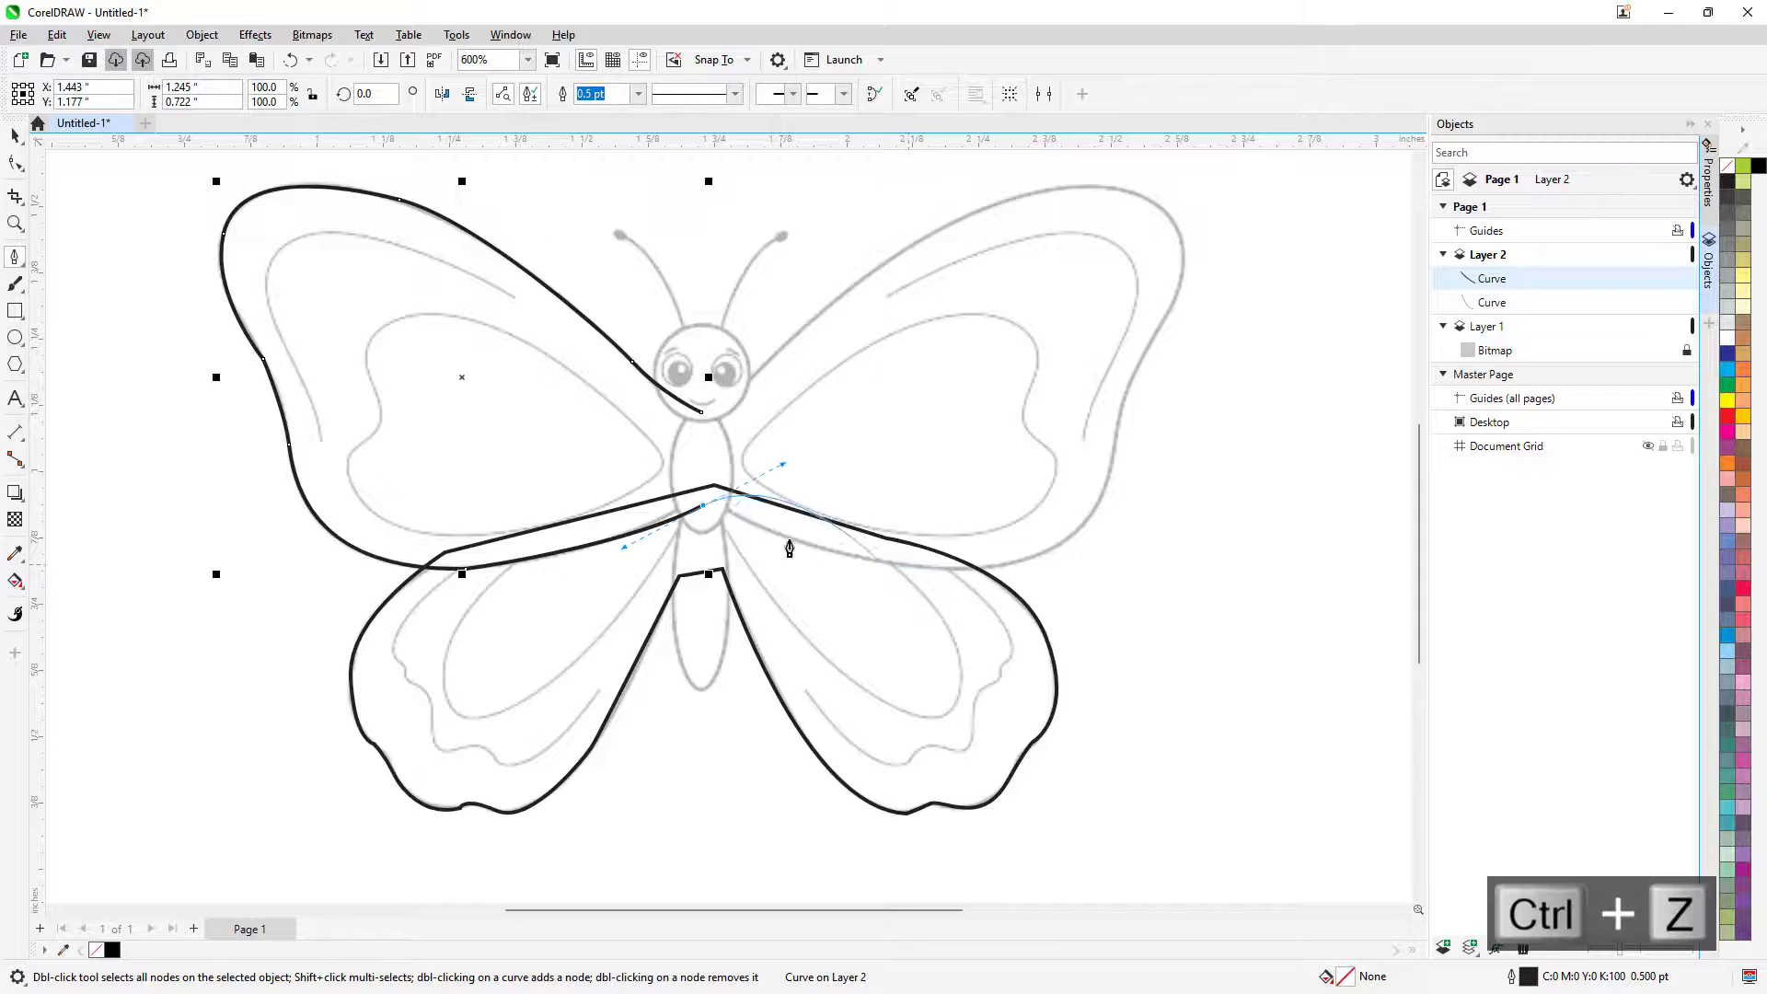
alt+click(703, 505)
click(715, 504)
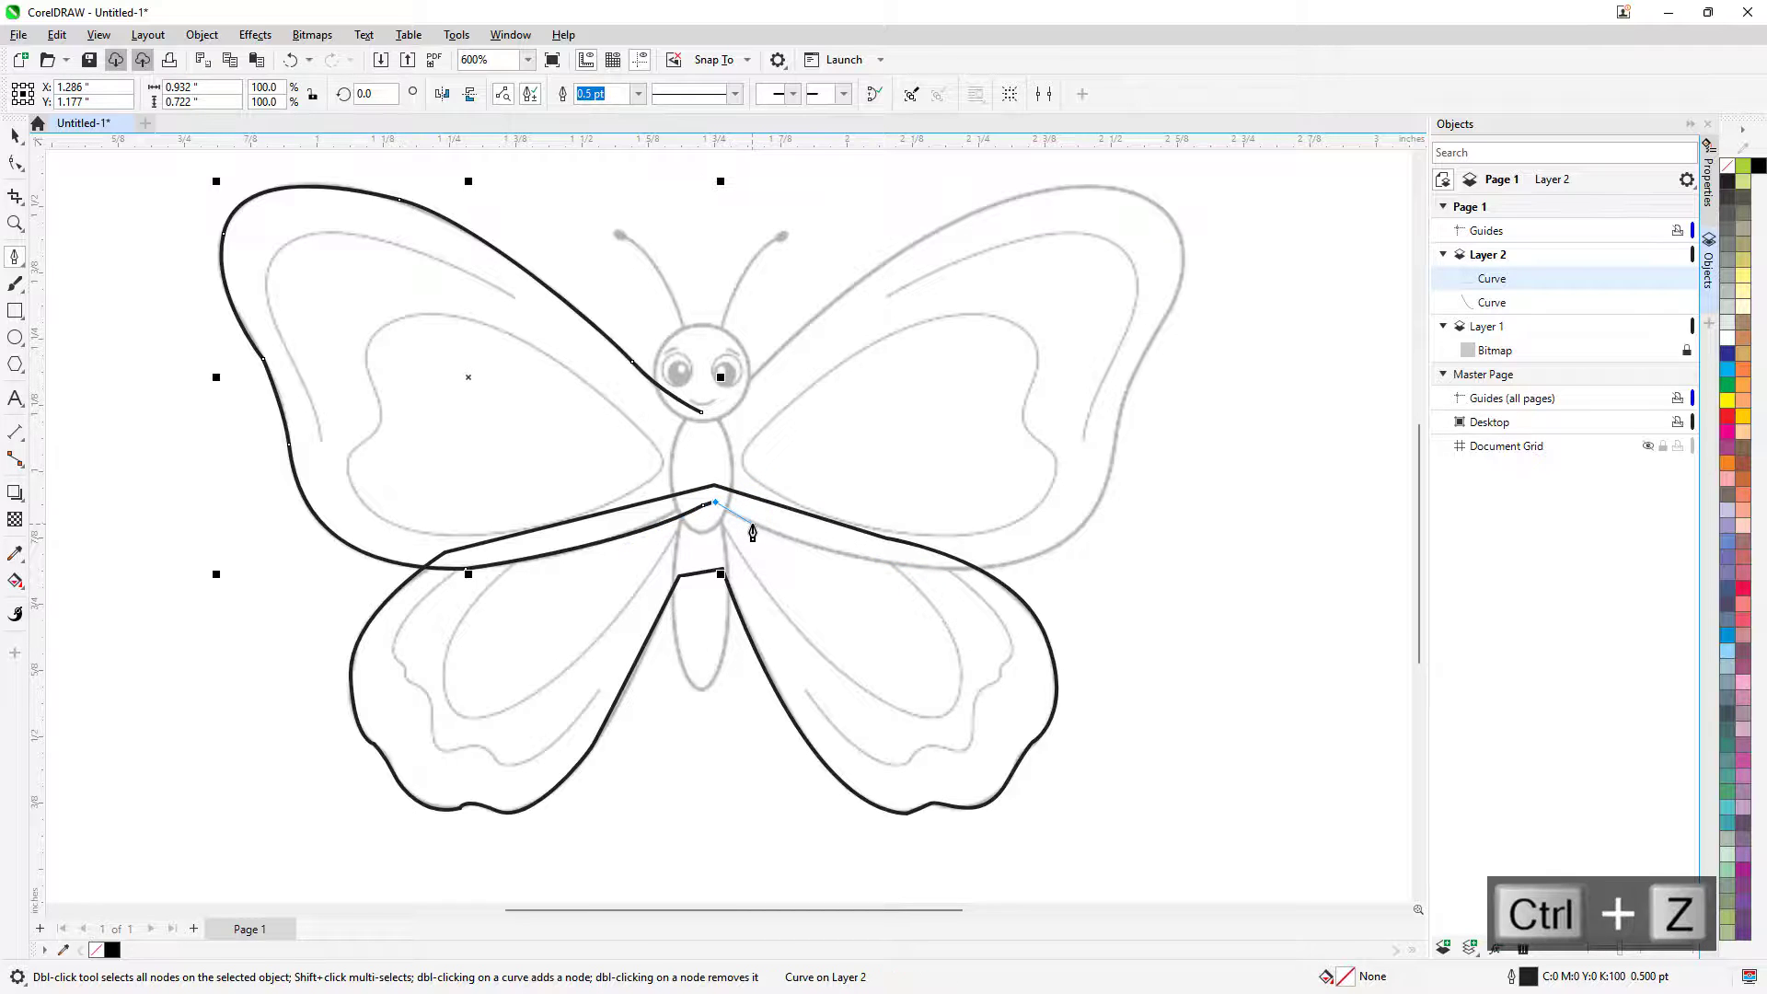
click(752, 525)
drag(1017, 561, 1142, 533)
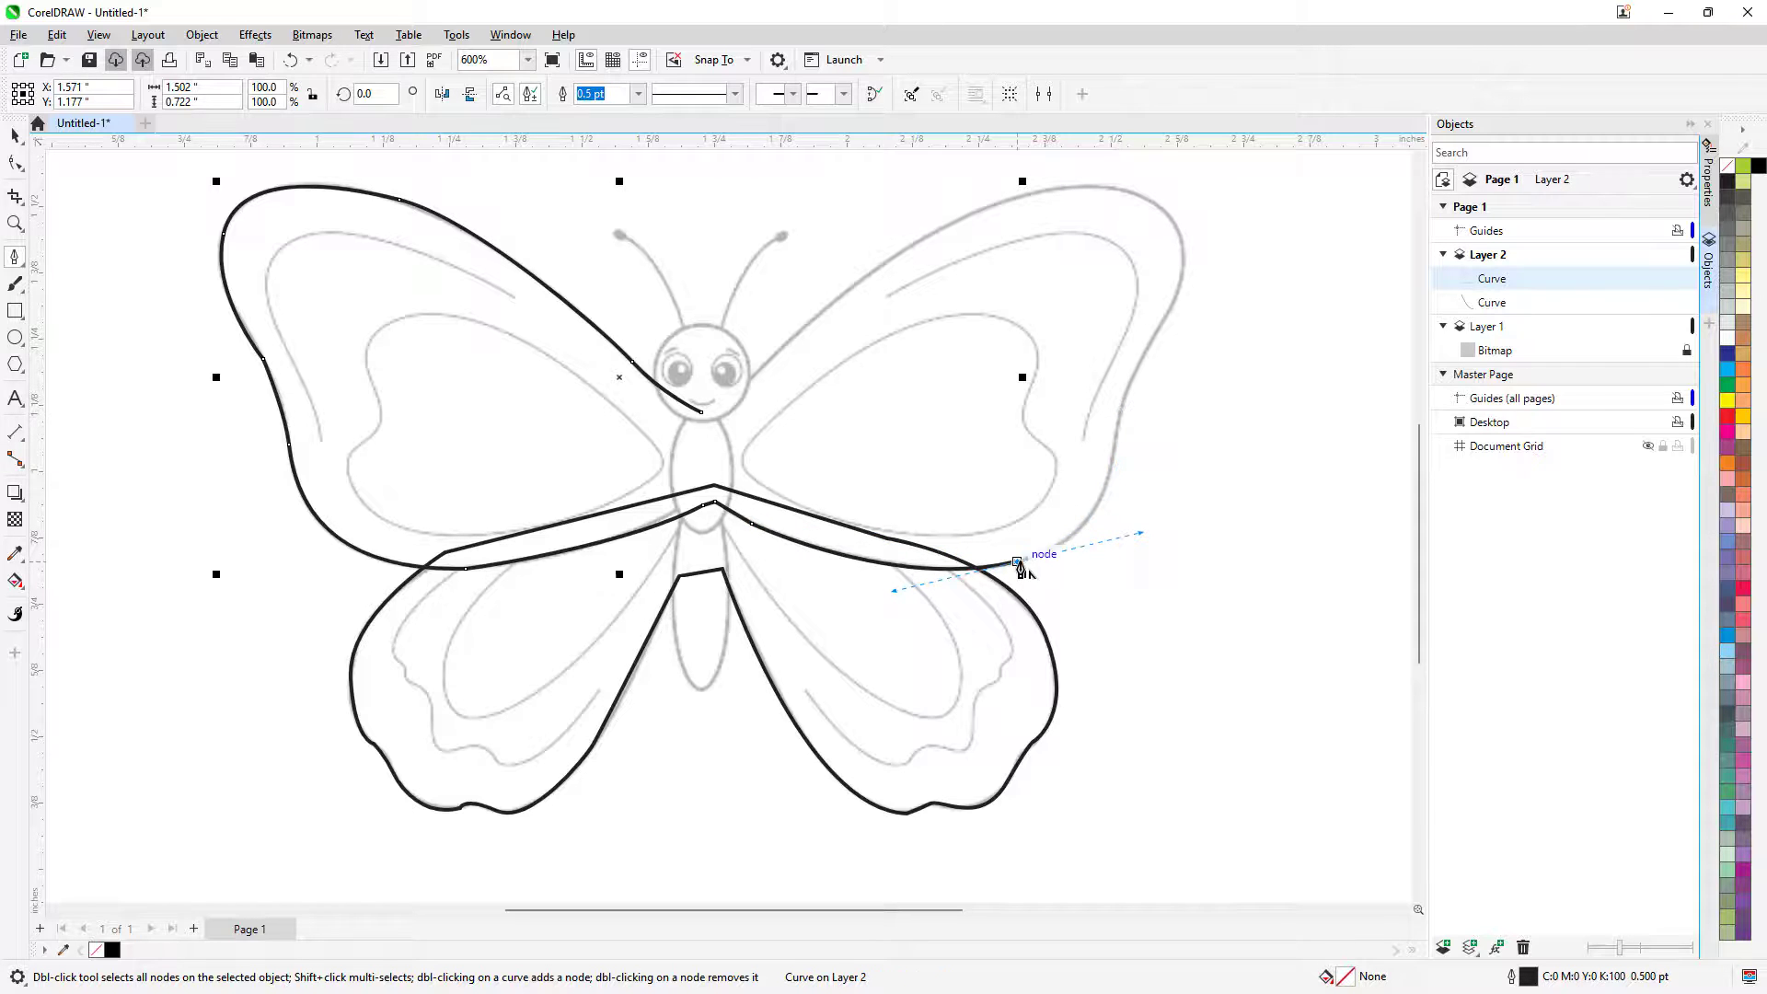
Trace the upper right wing's outer side, tip and top edge, closing the outline at the head at about 1.82 × 0.72 in
drag(1106, 486, 1124, 436)
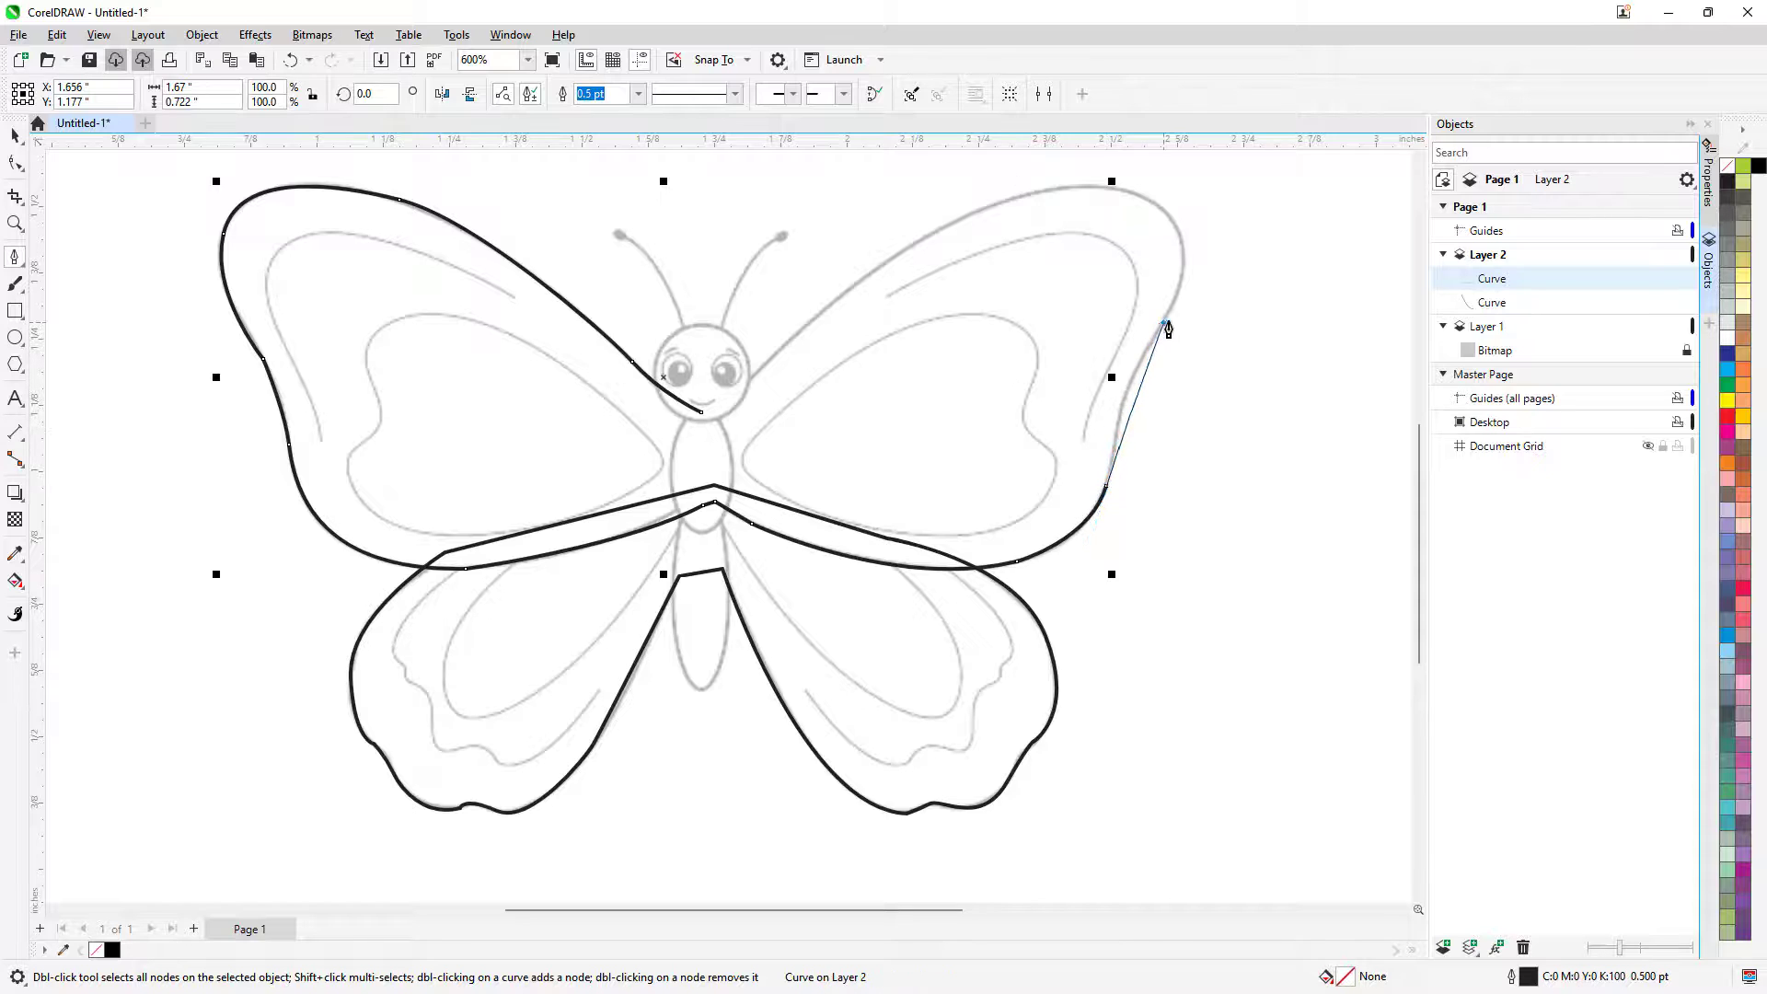
mouse_move(1164, 322)
mouse_down()
mouse_move(1219, 258)
mouse_move(1208, 242)
mouse_up()
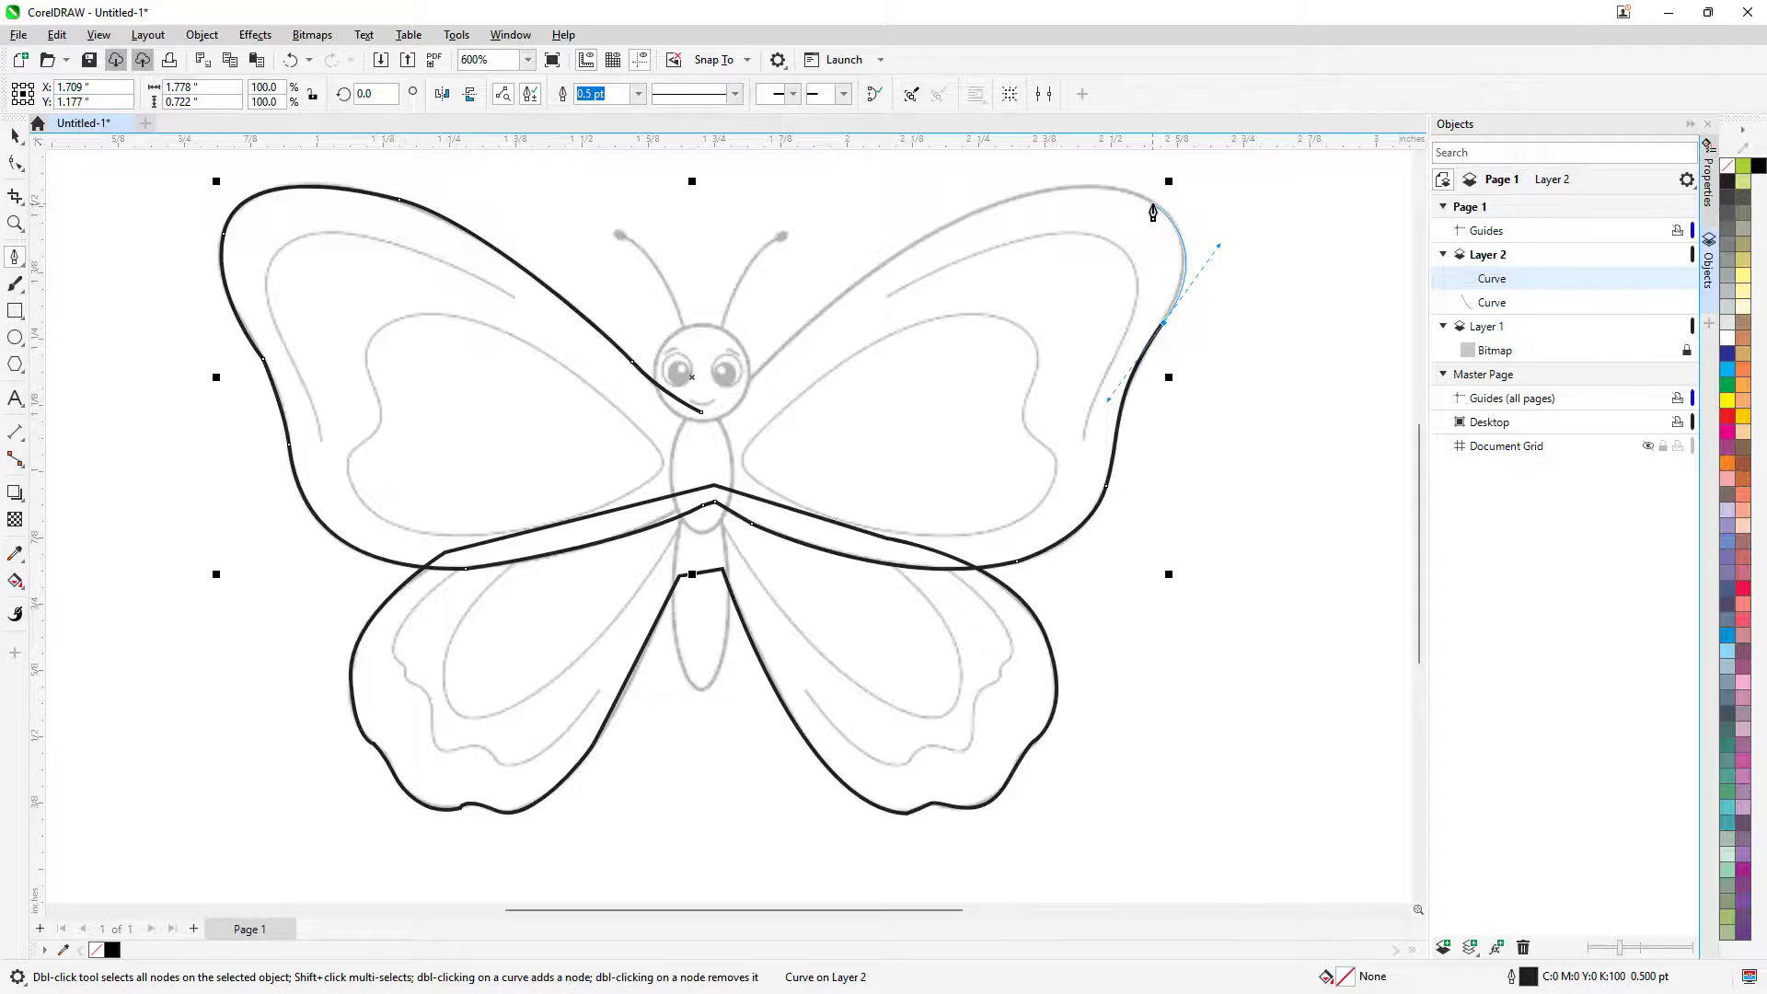
click(1152, 202)
drag(938, 227, 805, 303)
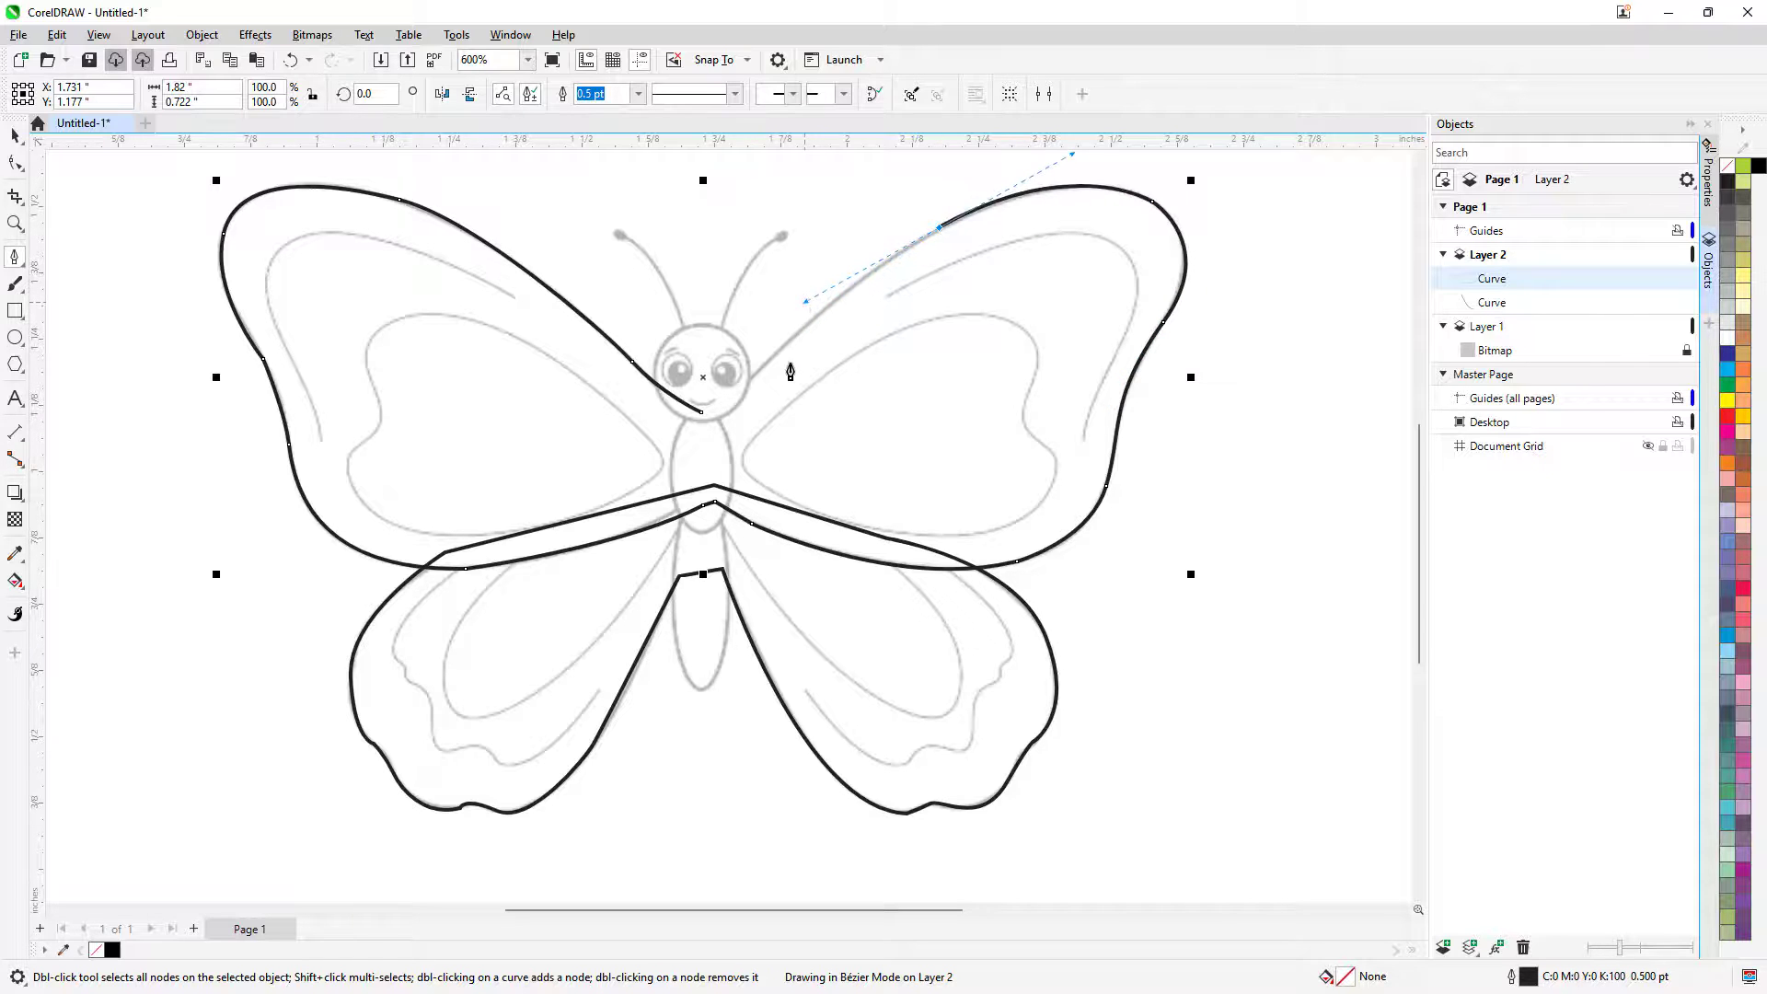
click(738, 398)
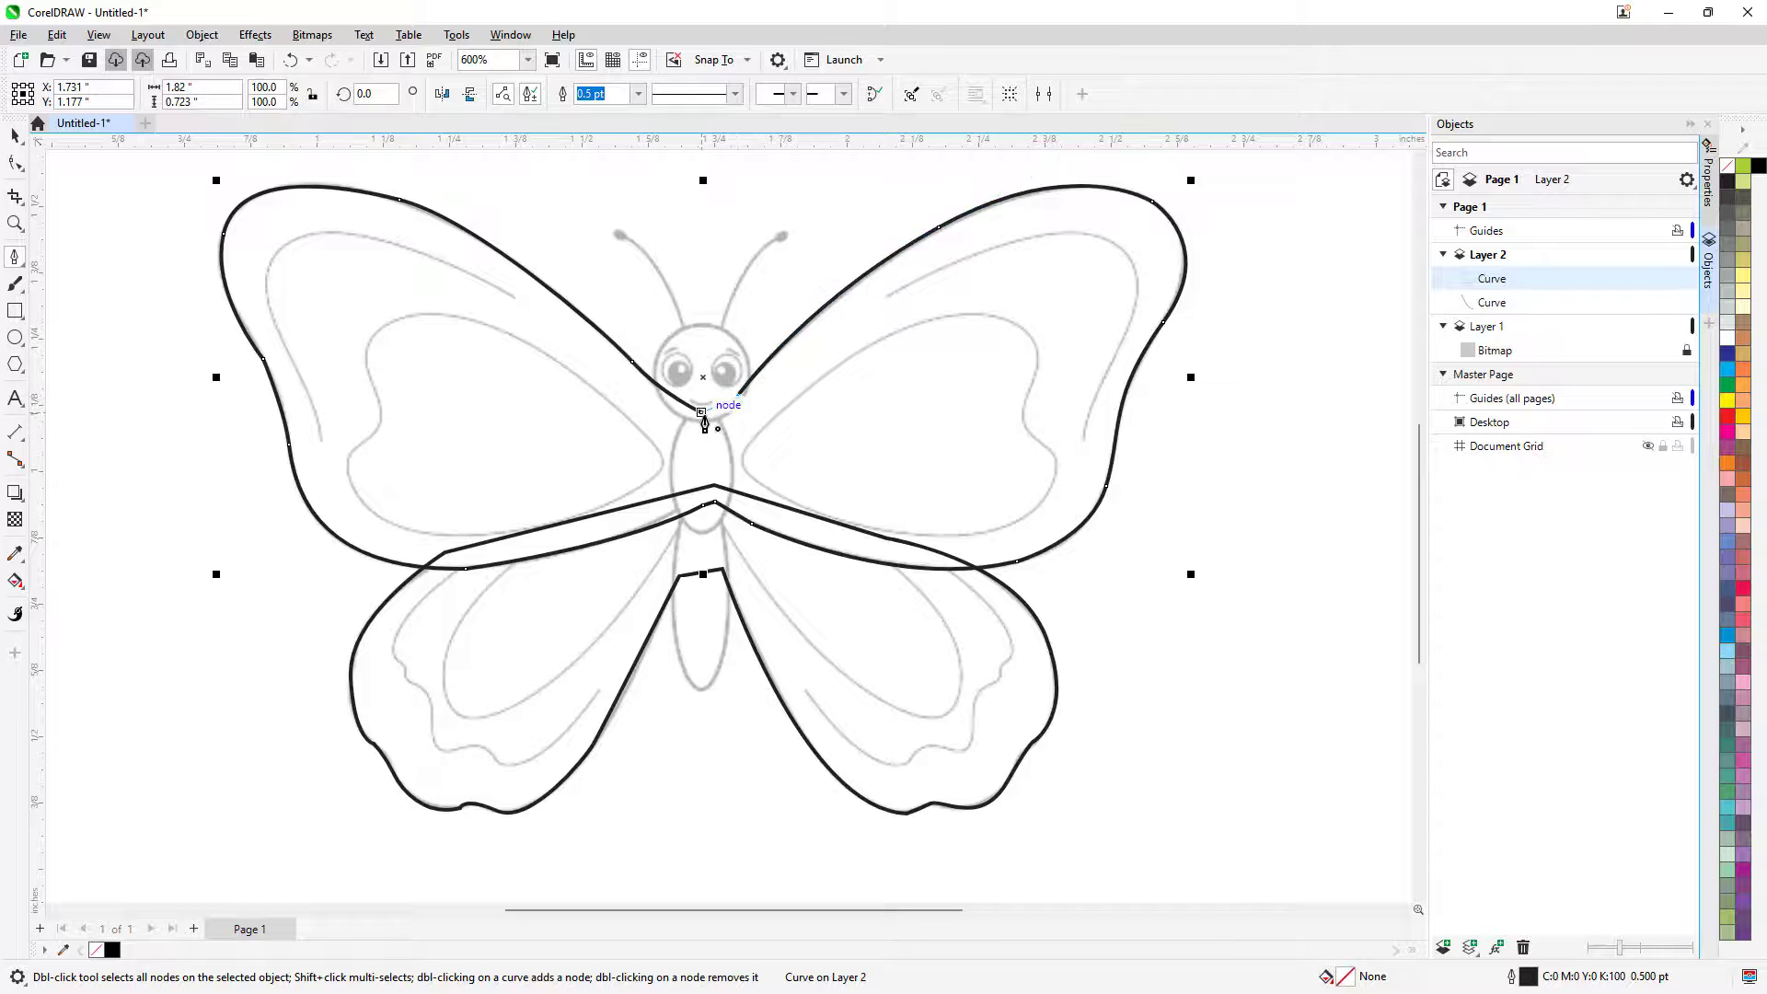
click(701, 412)
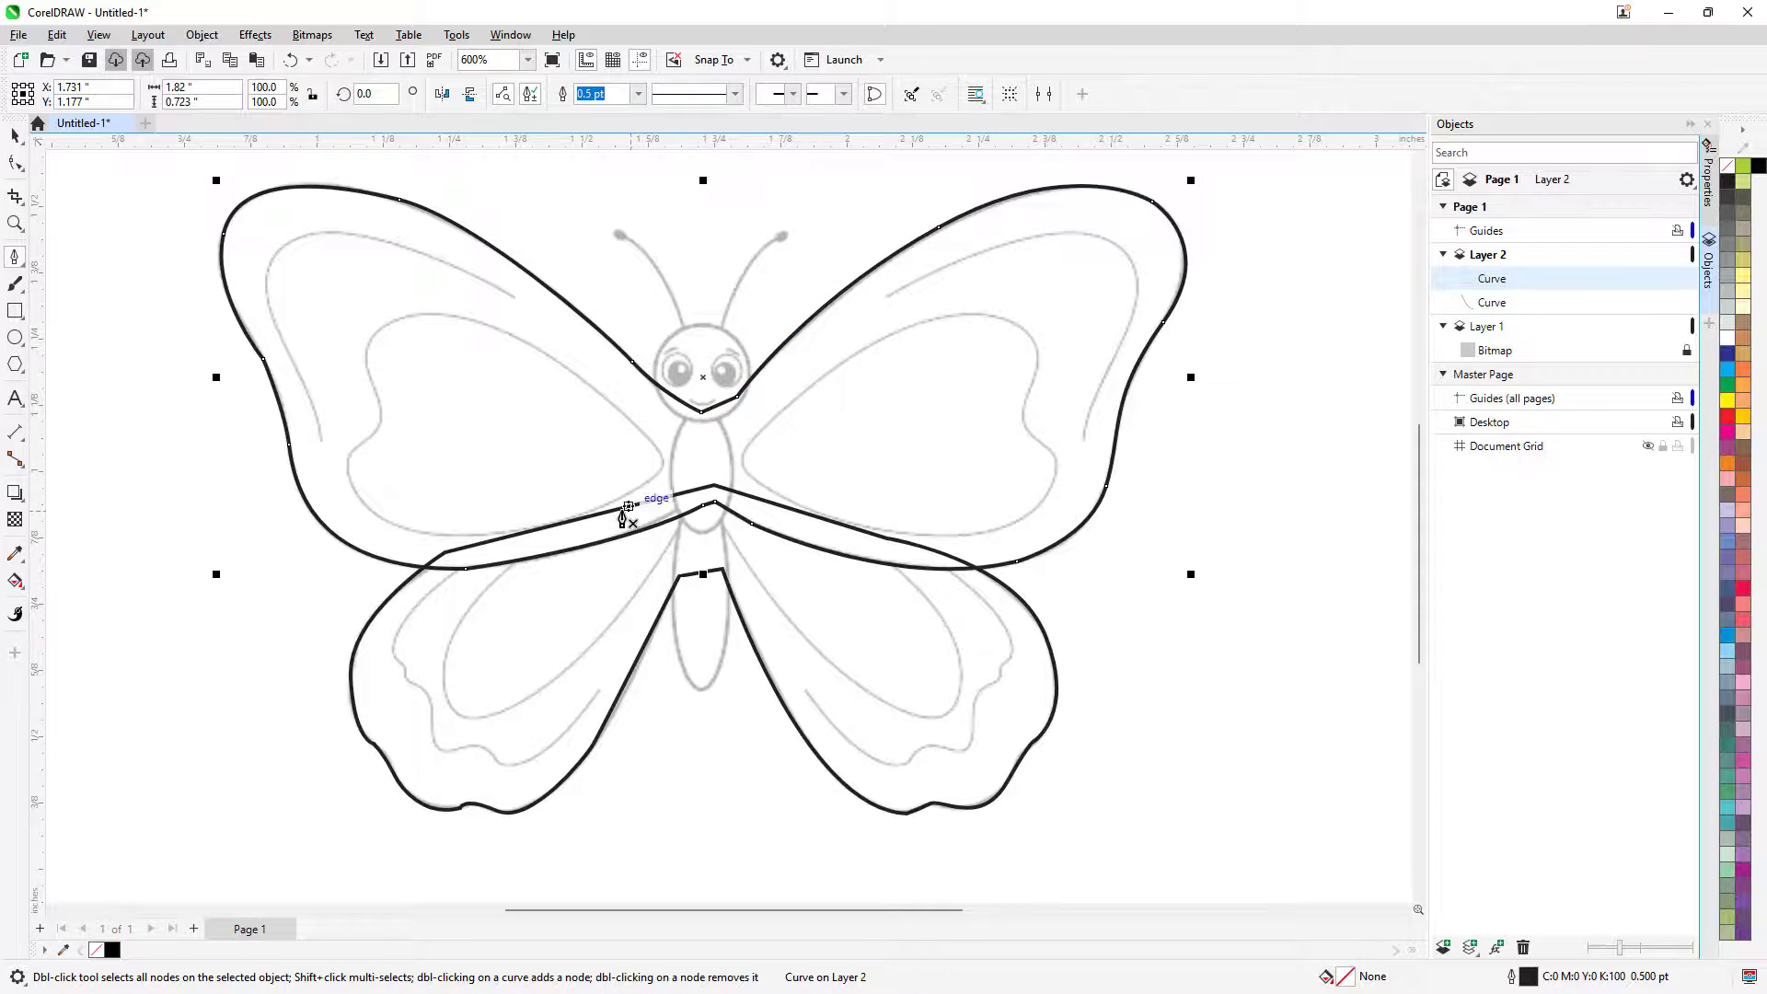
Trace the right and left antennae as two separate open curves from the head to the antenna tips
click(722, 335)
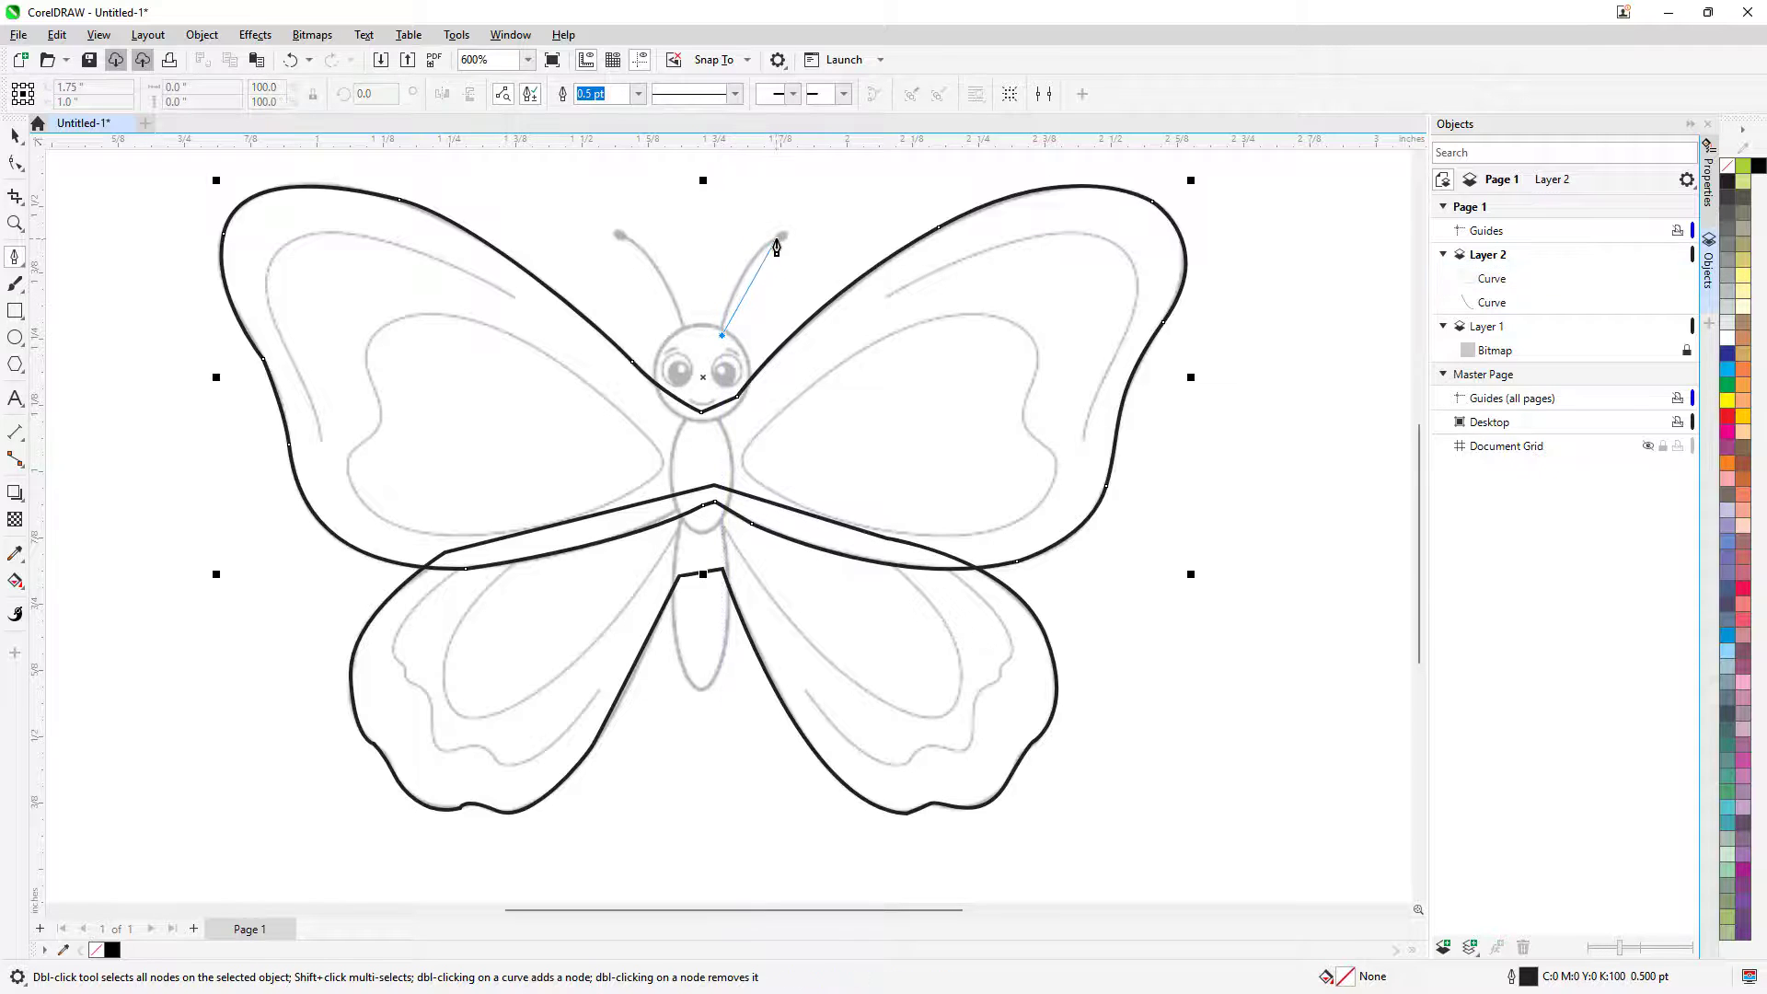
drag(779, 237, 814, 221)
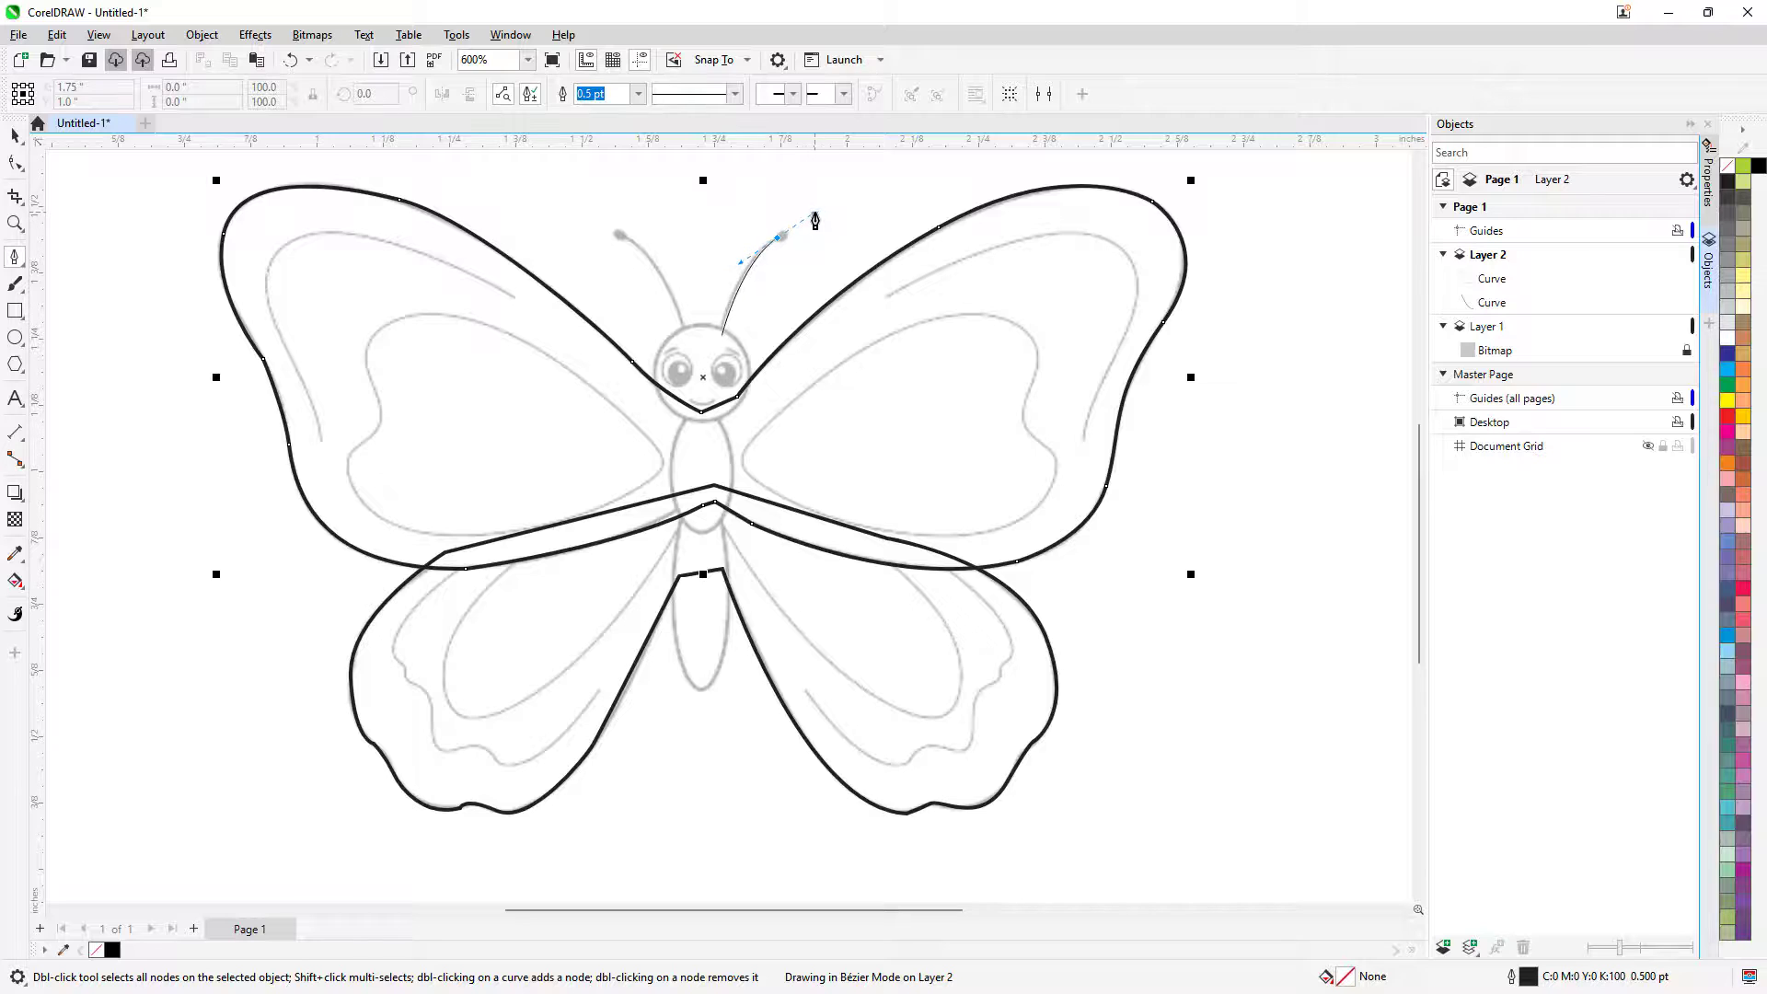
key(space)
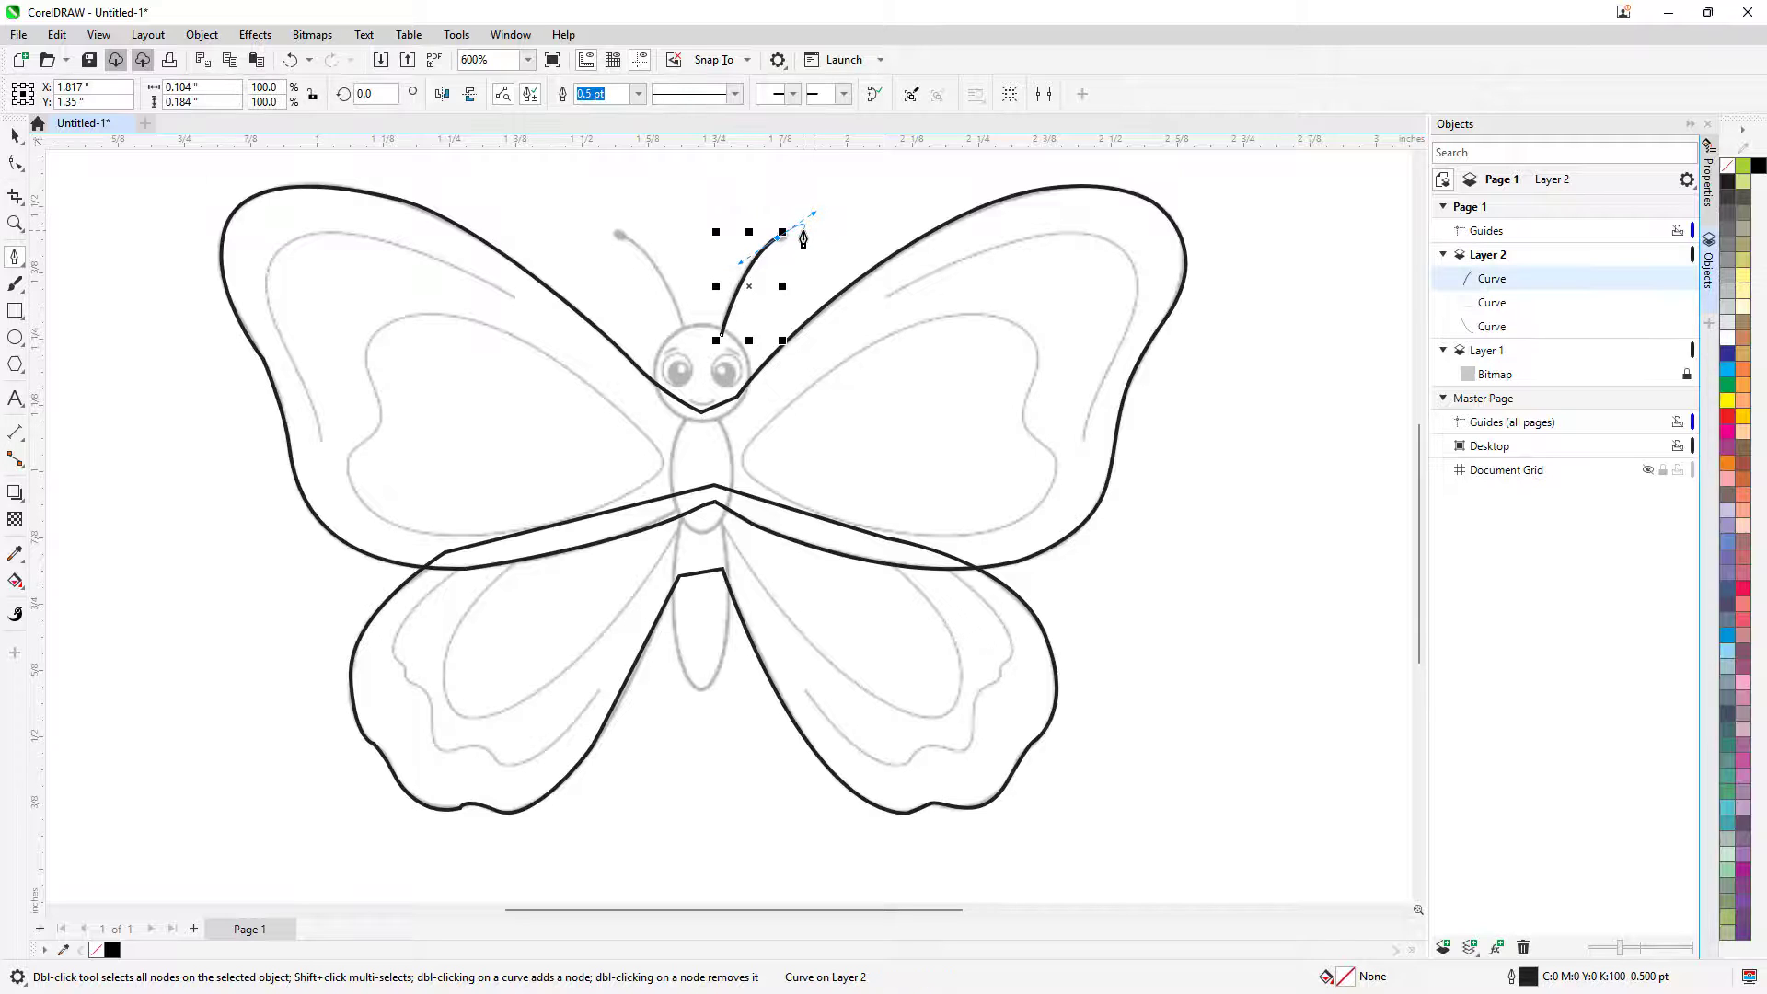
click(686, 336)
drag(621, 236, 576, 228)
key(space)
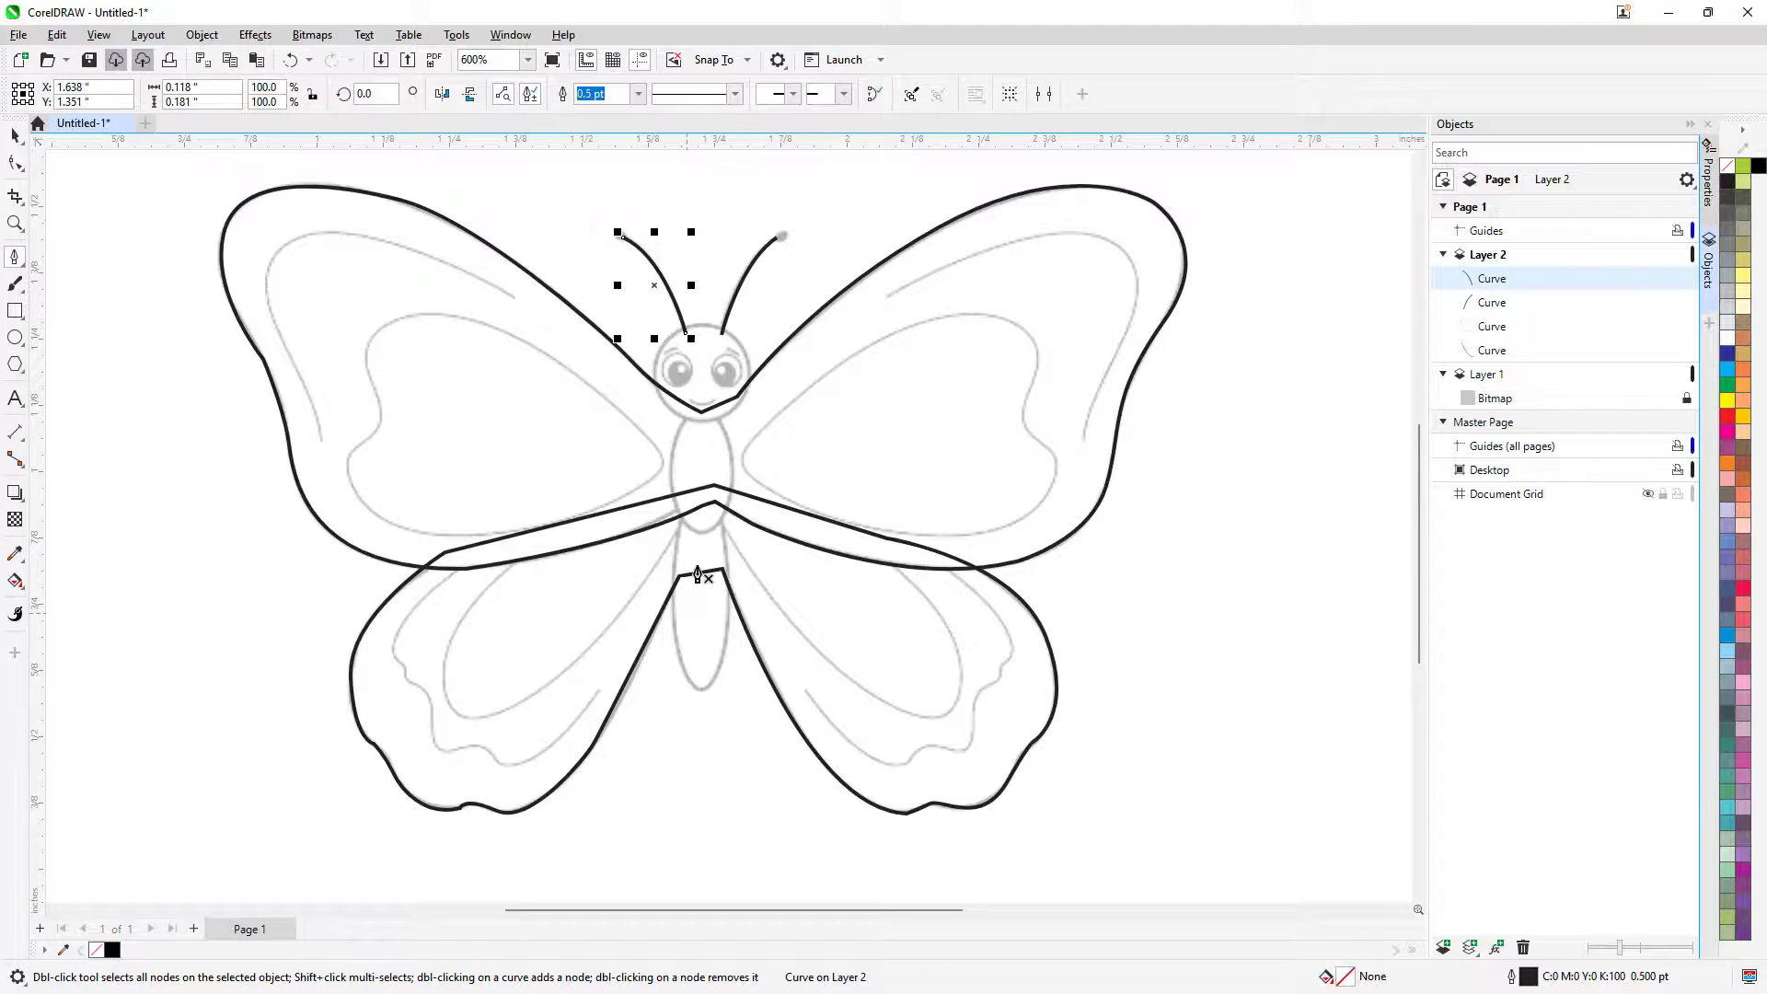
Draw and adjust ellipses over the abdomen, about 0.11 × 0.36 in, and the upper body, about 0.12 × 0.23 in
click(15, 313)
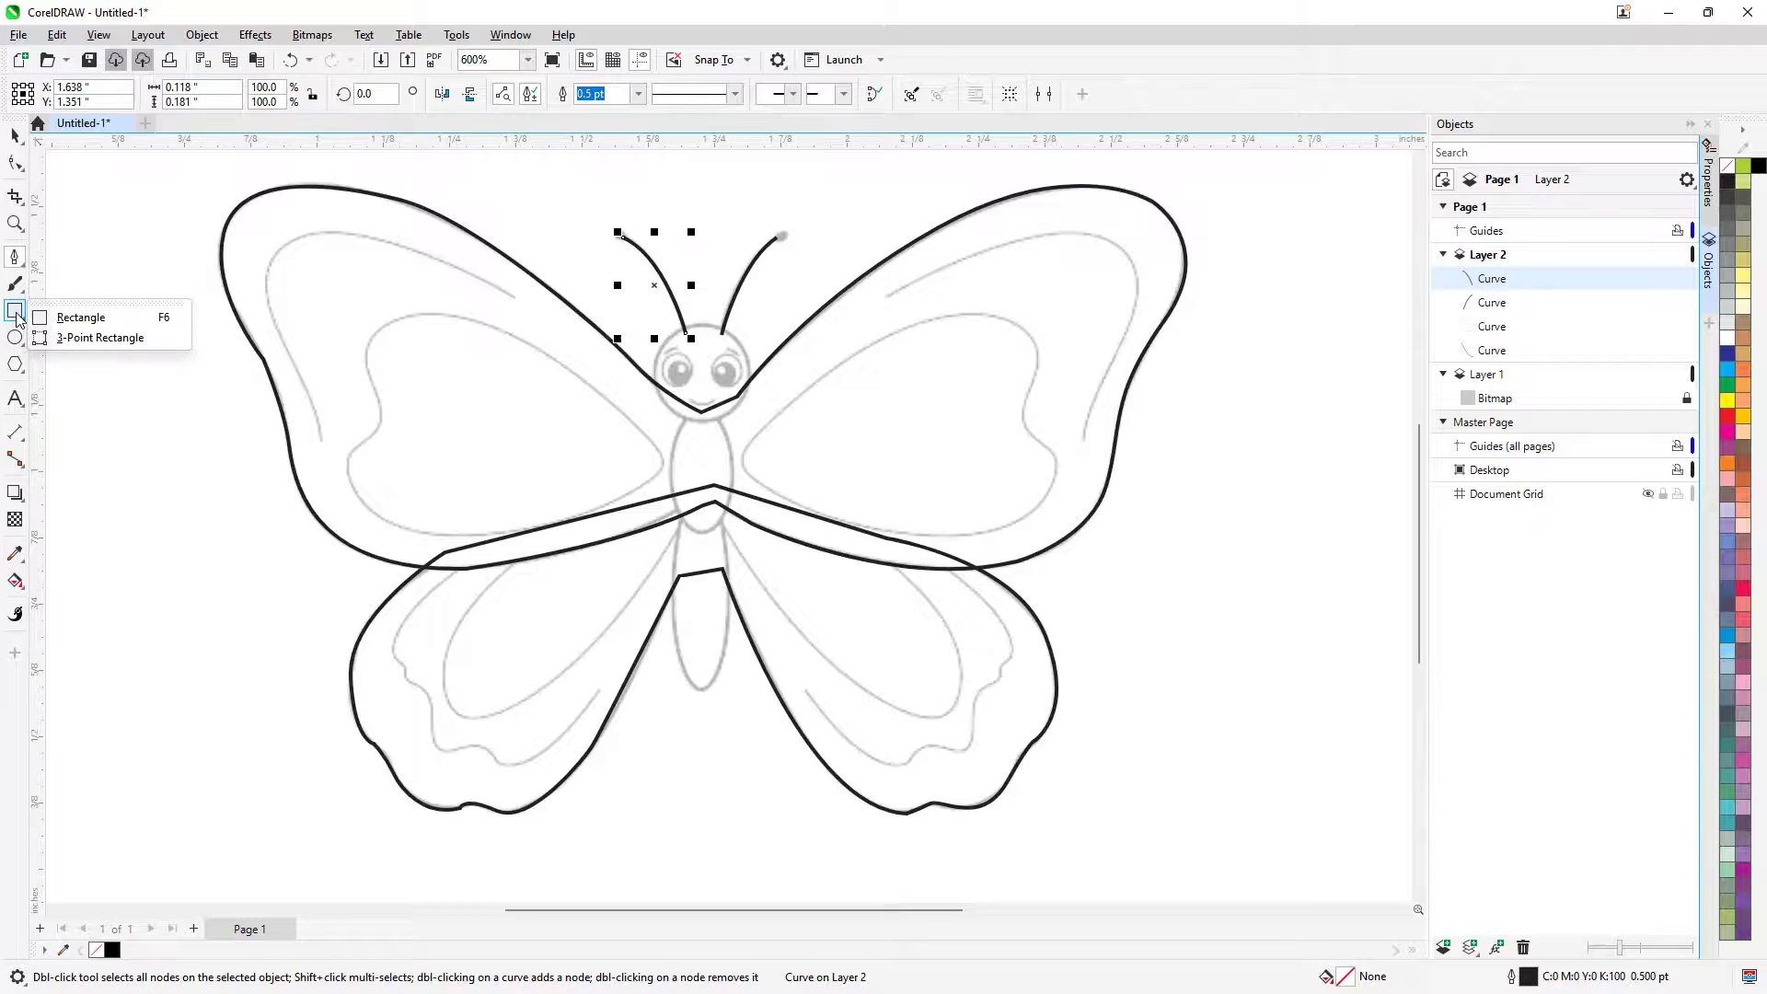
mouse_move(17, 340)
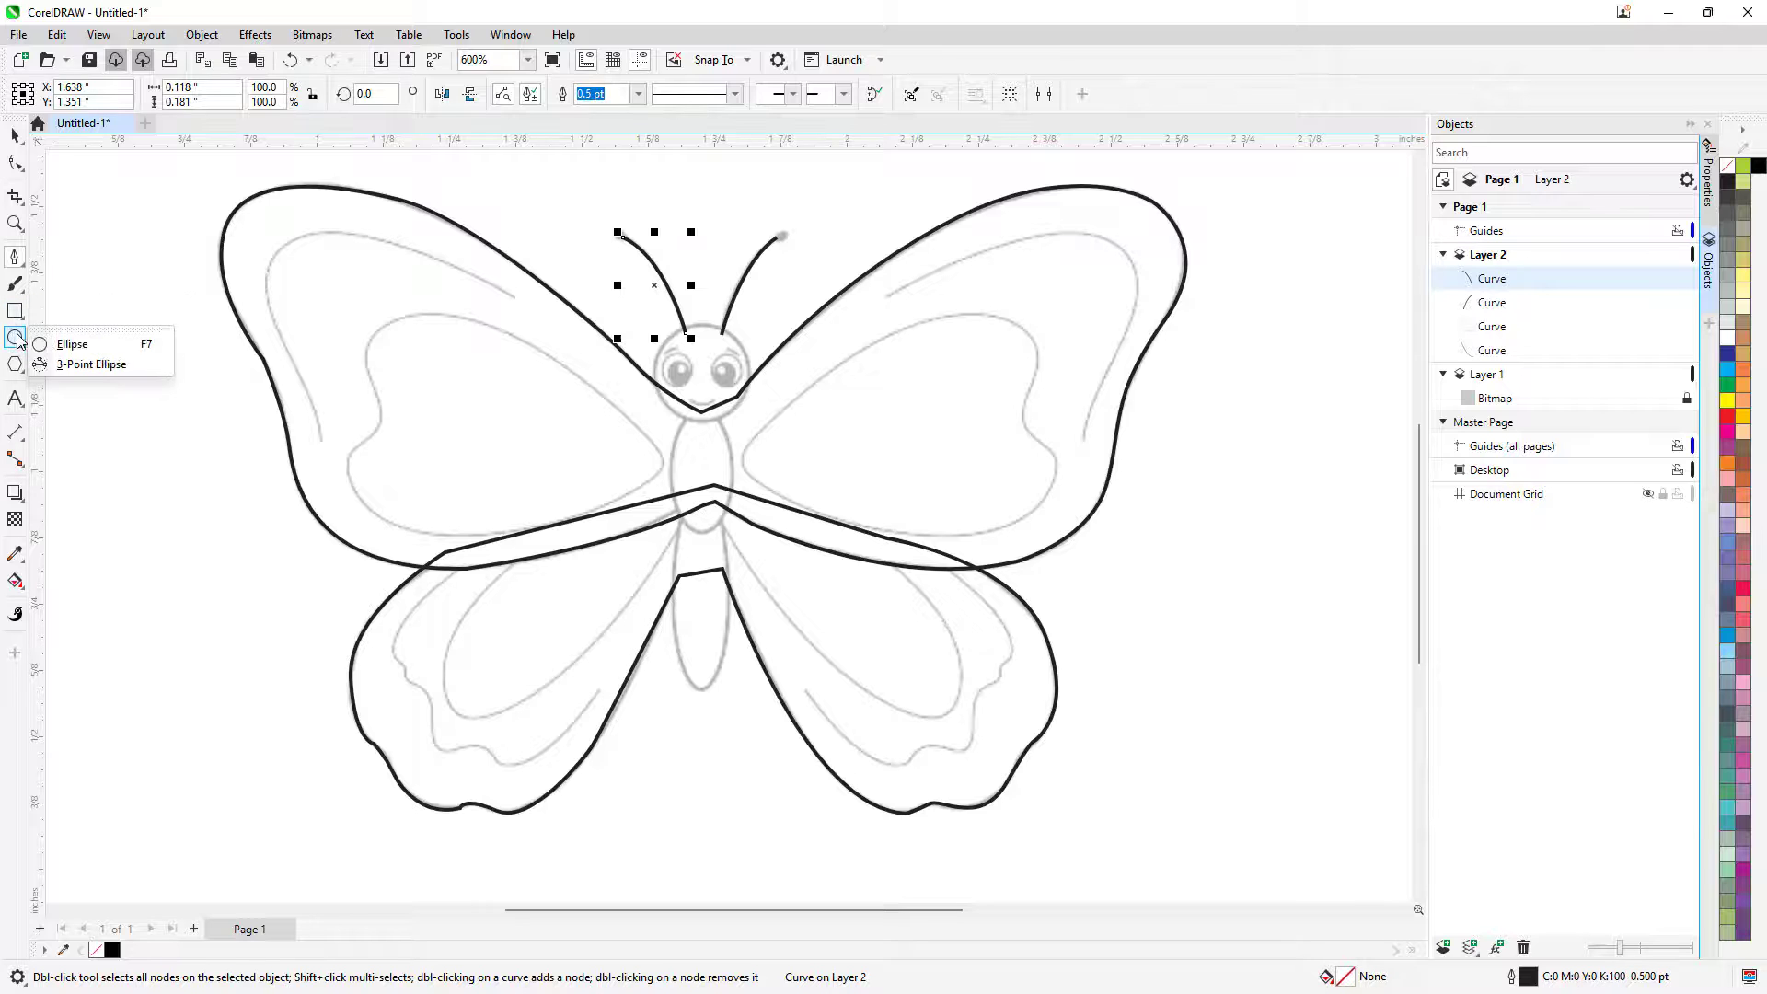
click(74, 345)
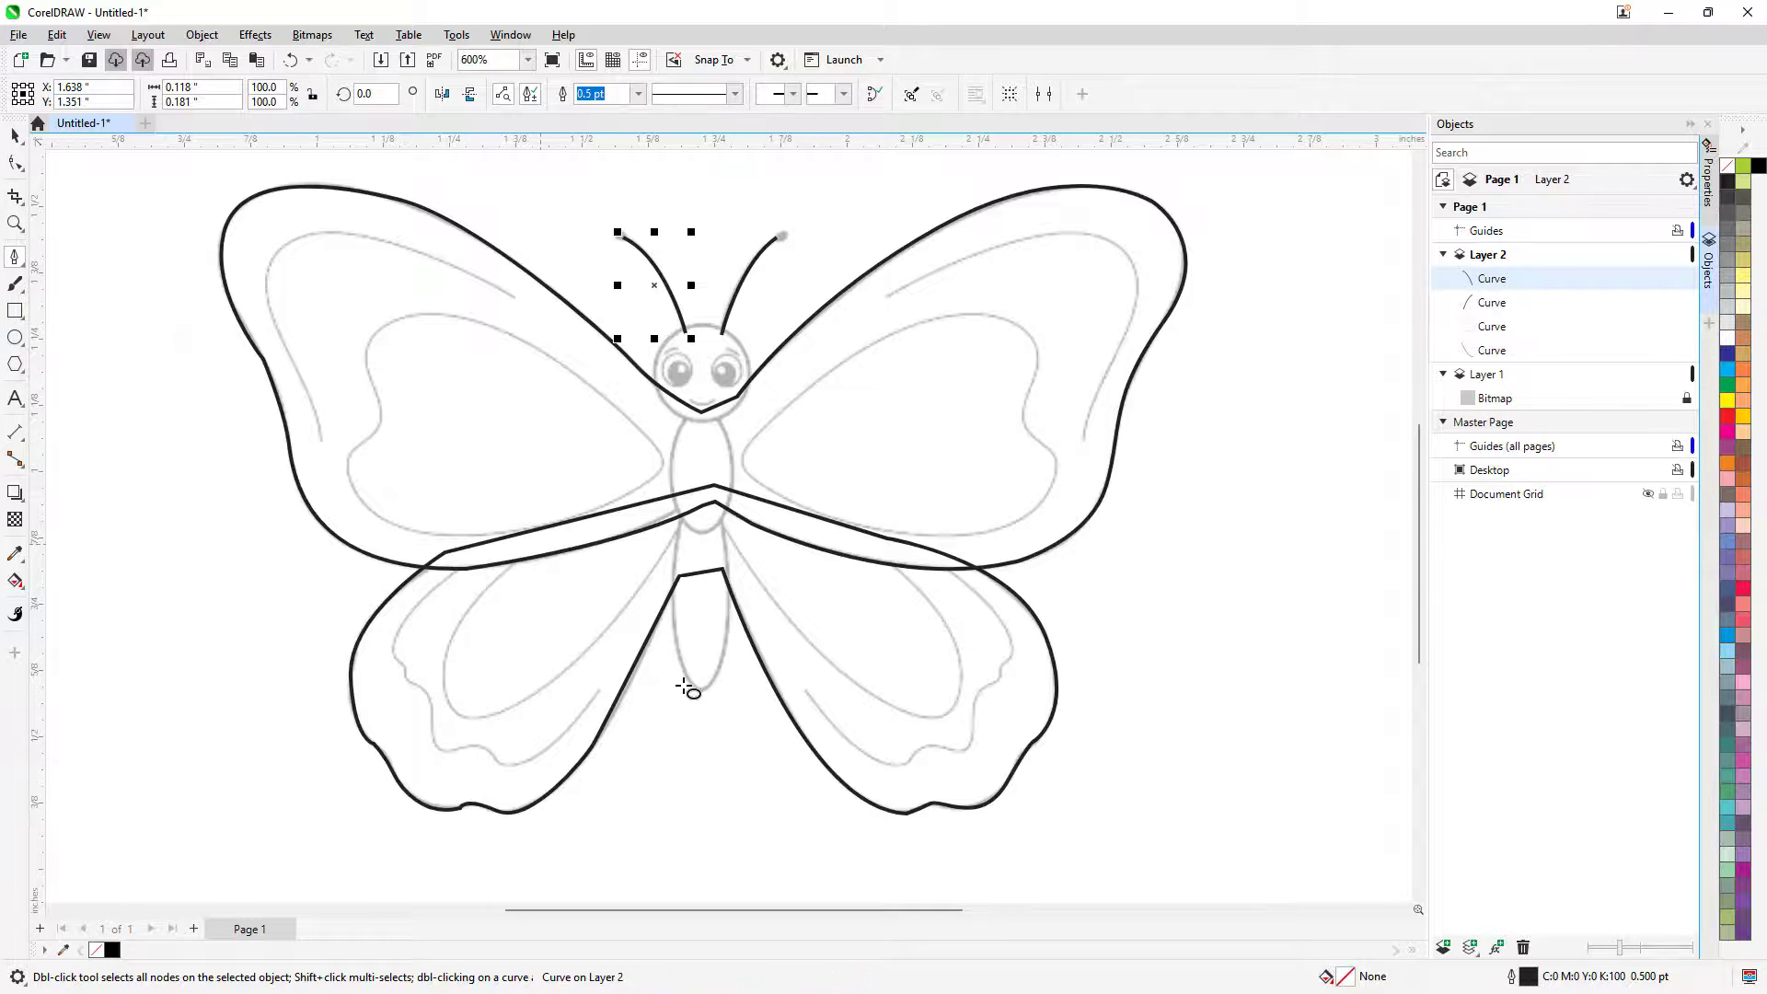
drag(692, 688, 735, 497)
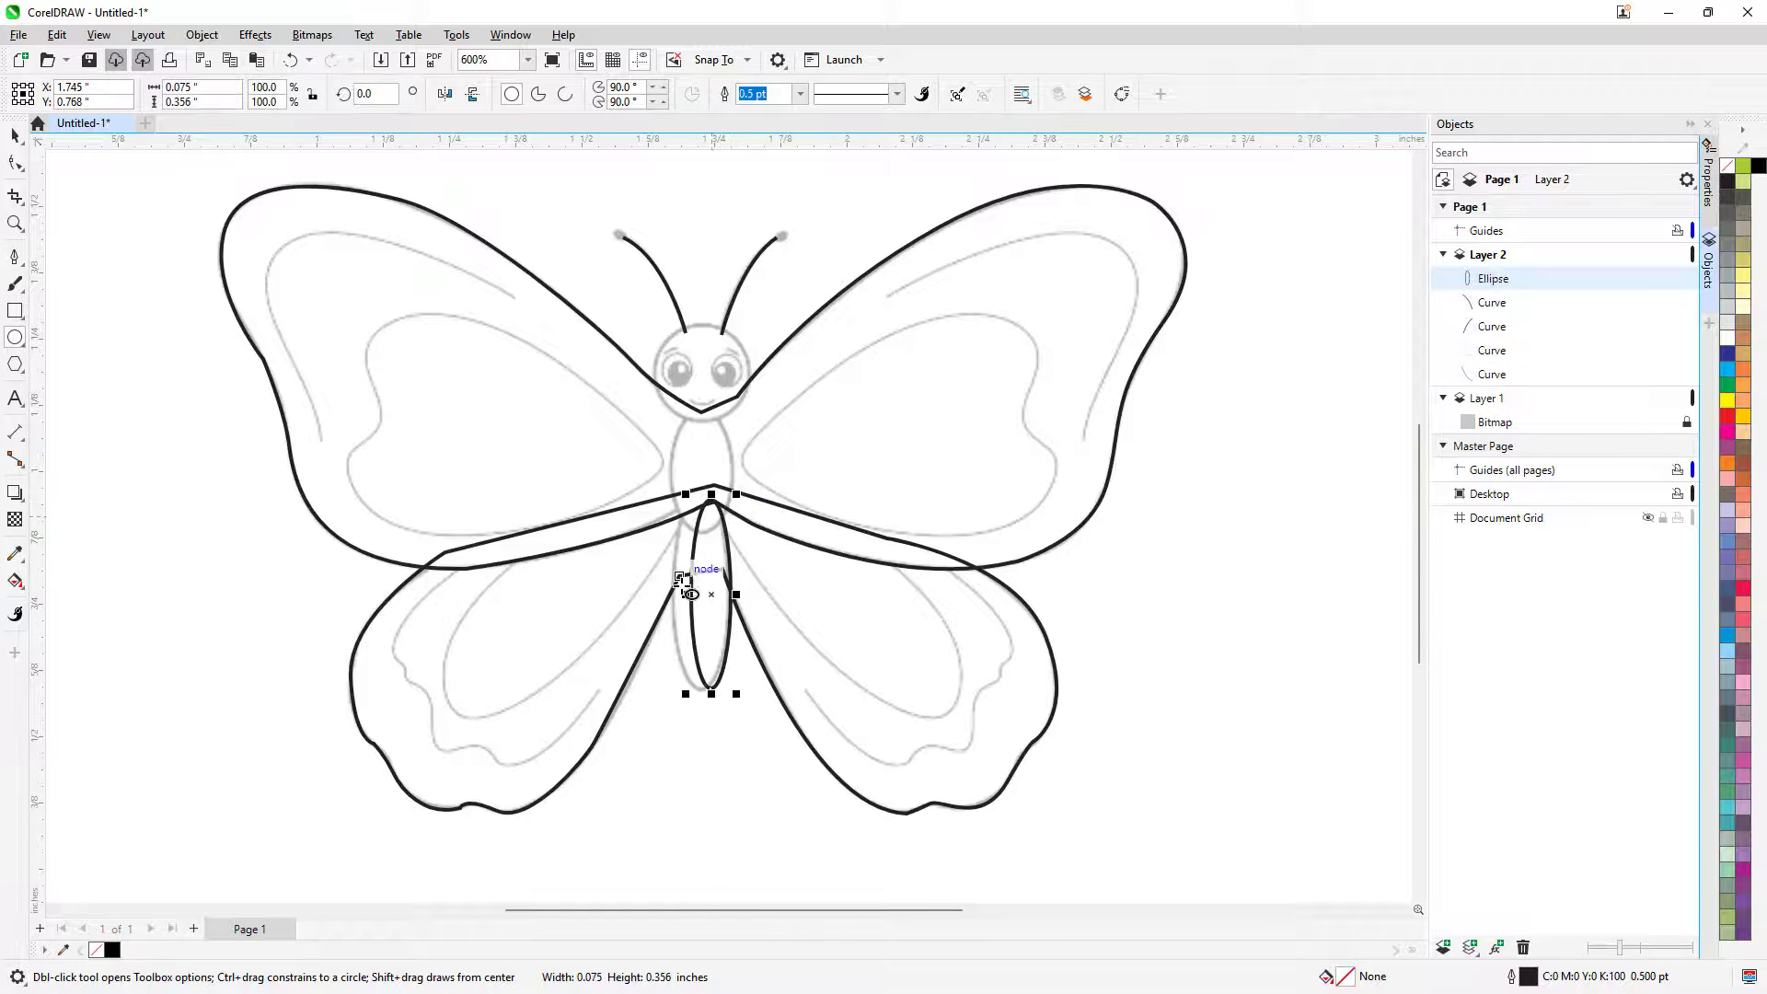
drag(685, 593, 664, 594)
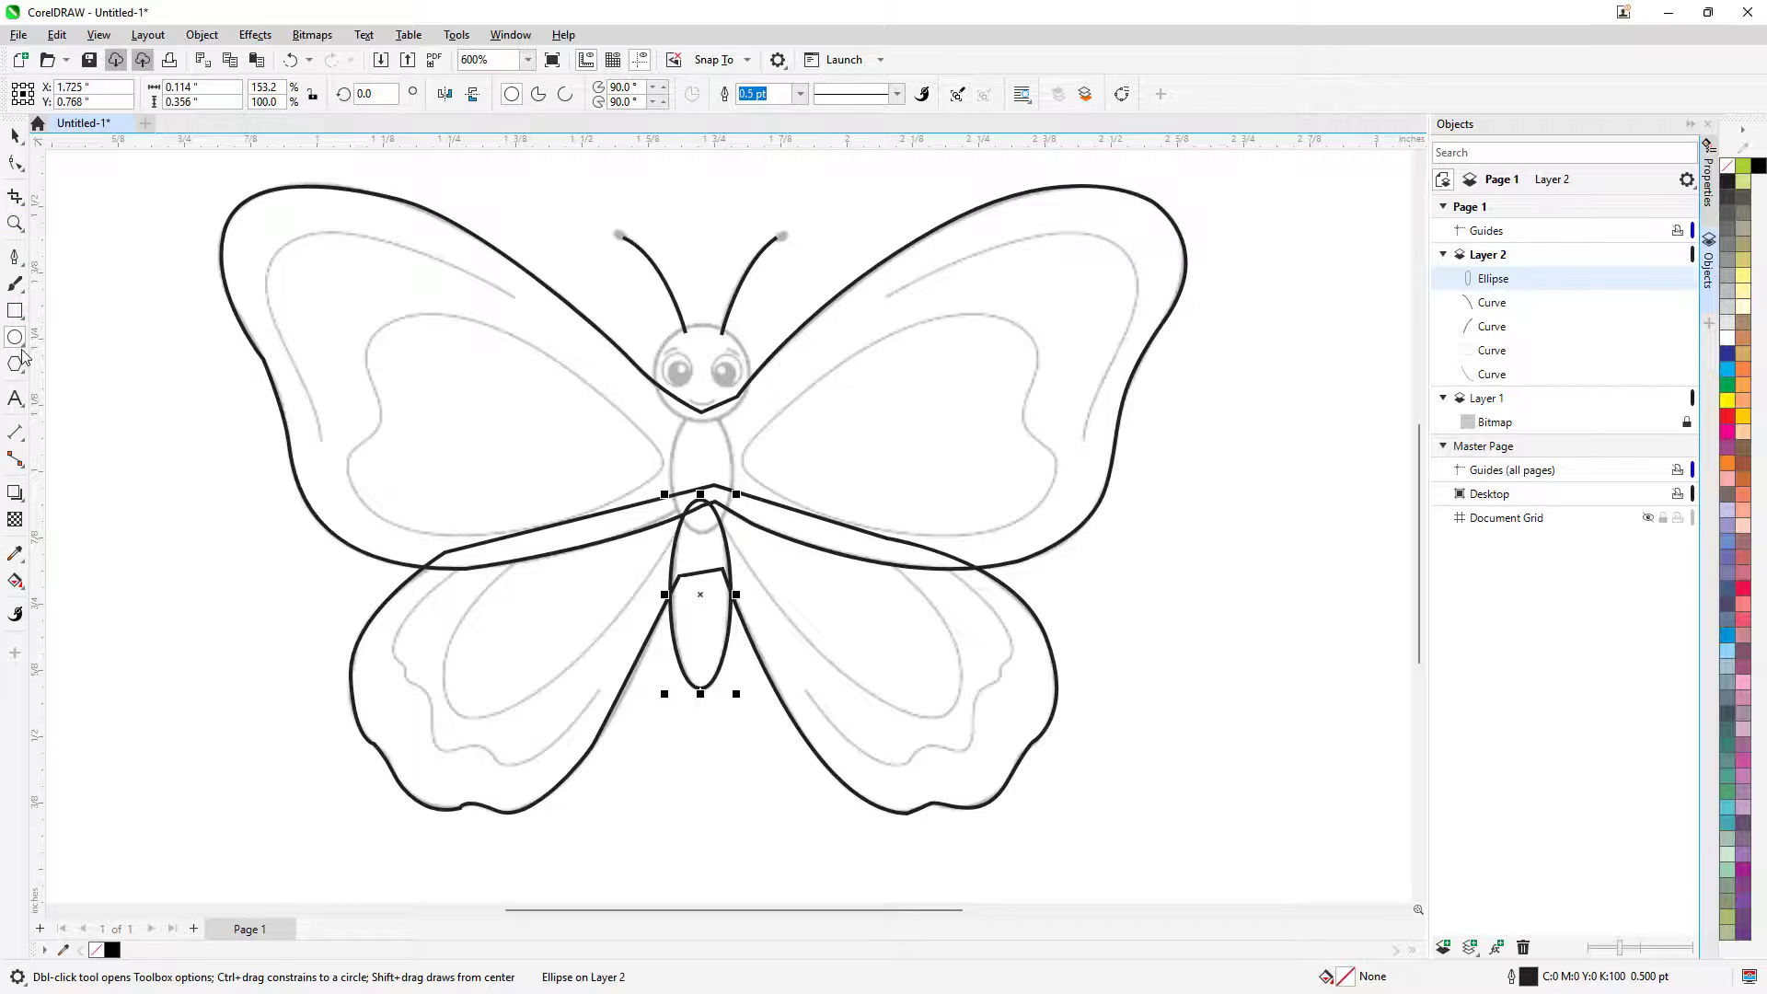
drag(669, 419, 737, 537)
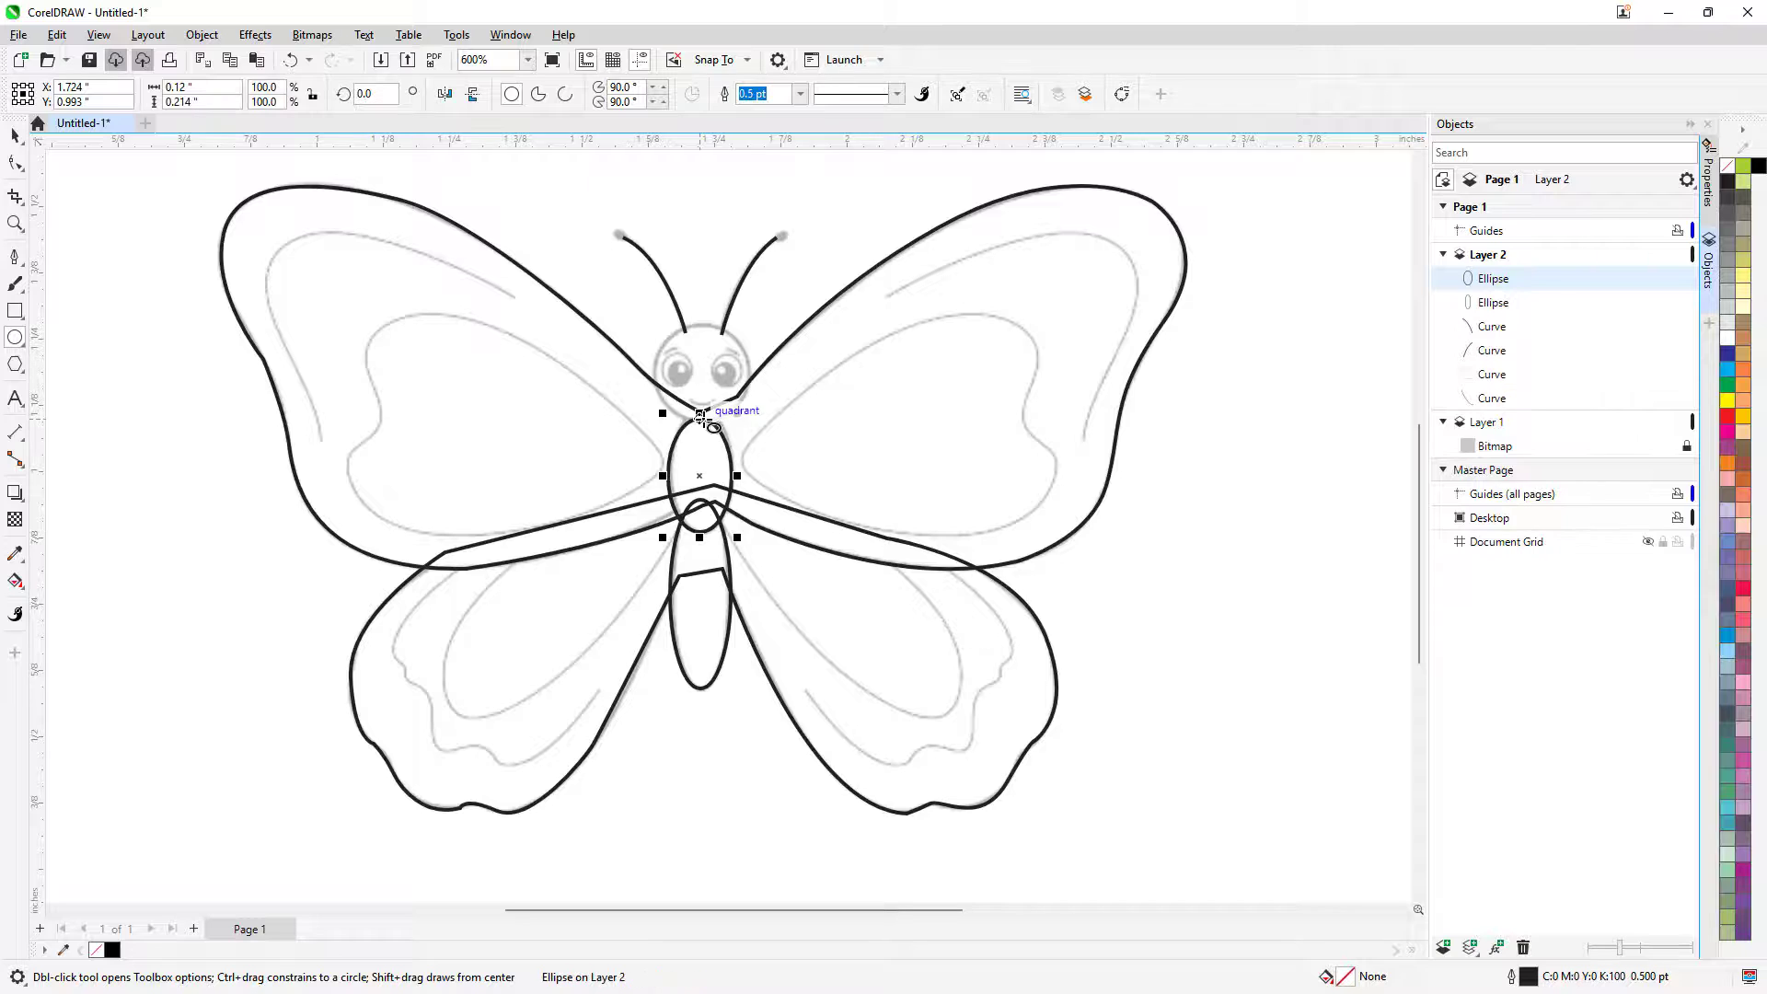
drag(699, 413, 699, 405)
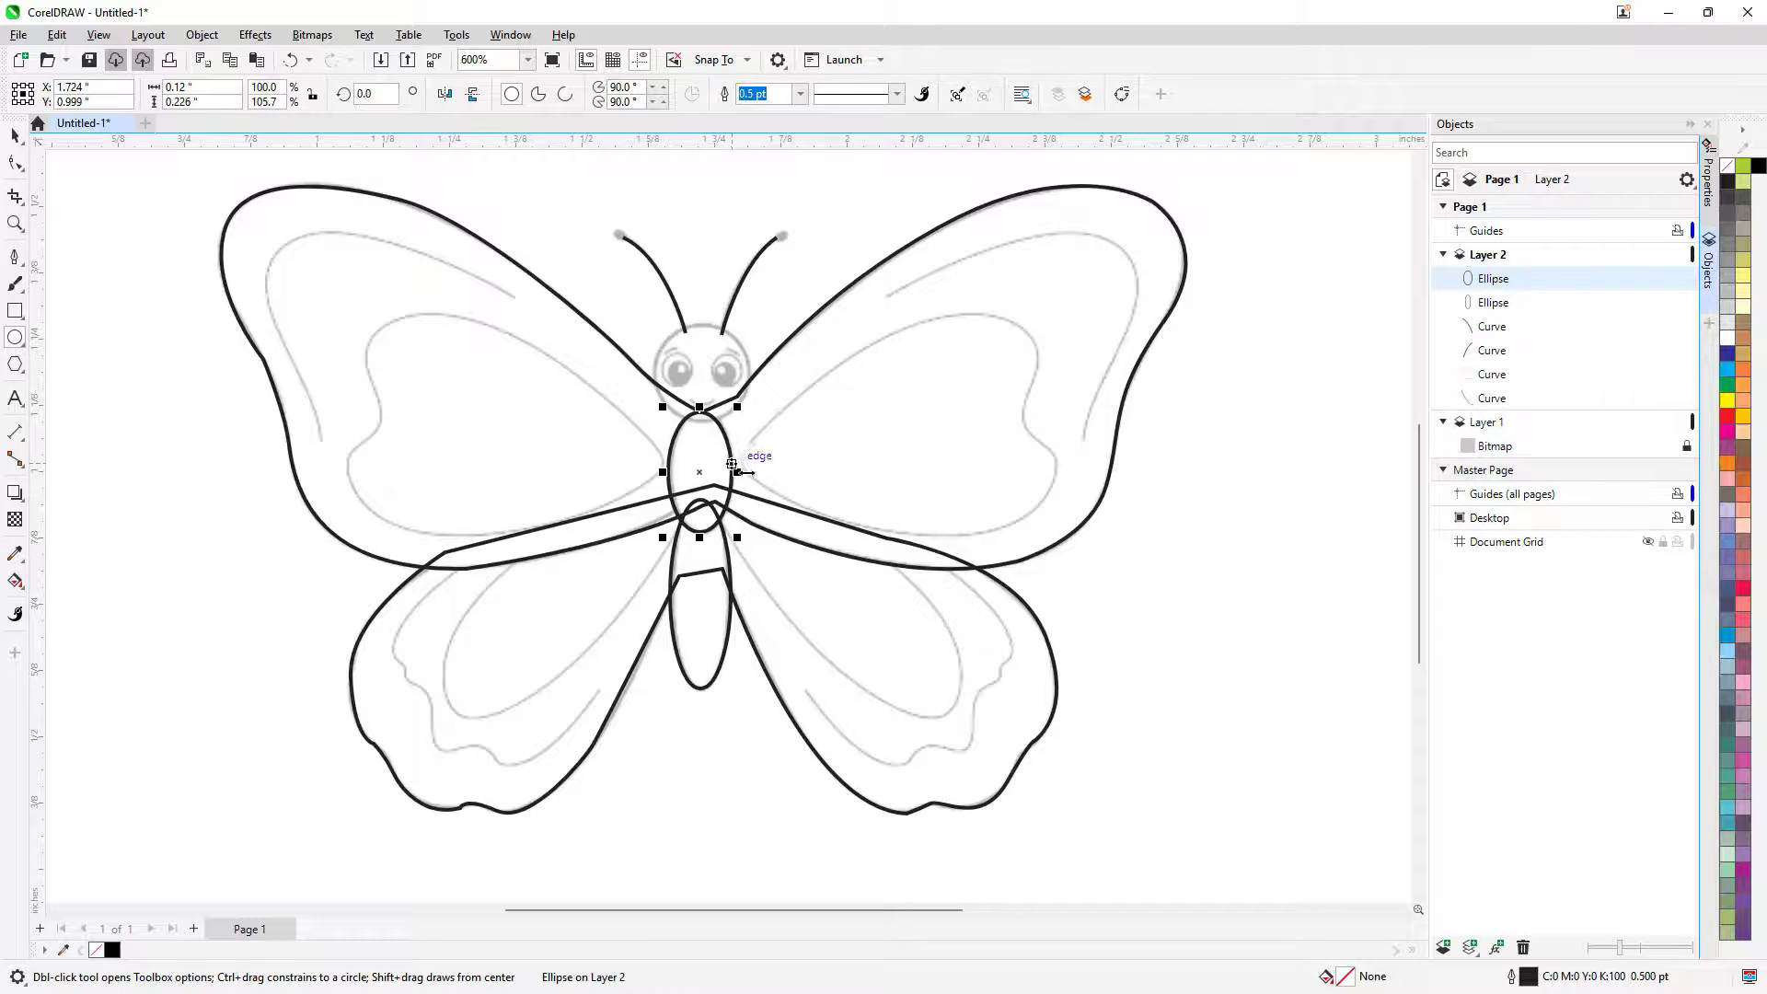
Try nudging the upper-body ellipse sideways to centre it over the sketched body
key(Right)
key(Left)
key(Right)
key(Right)
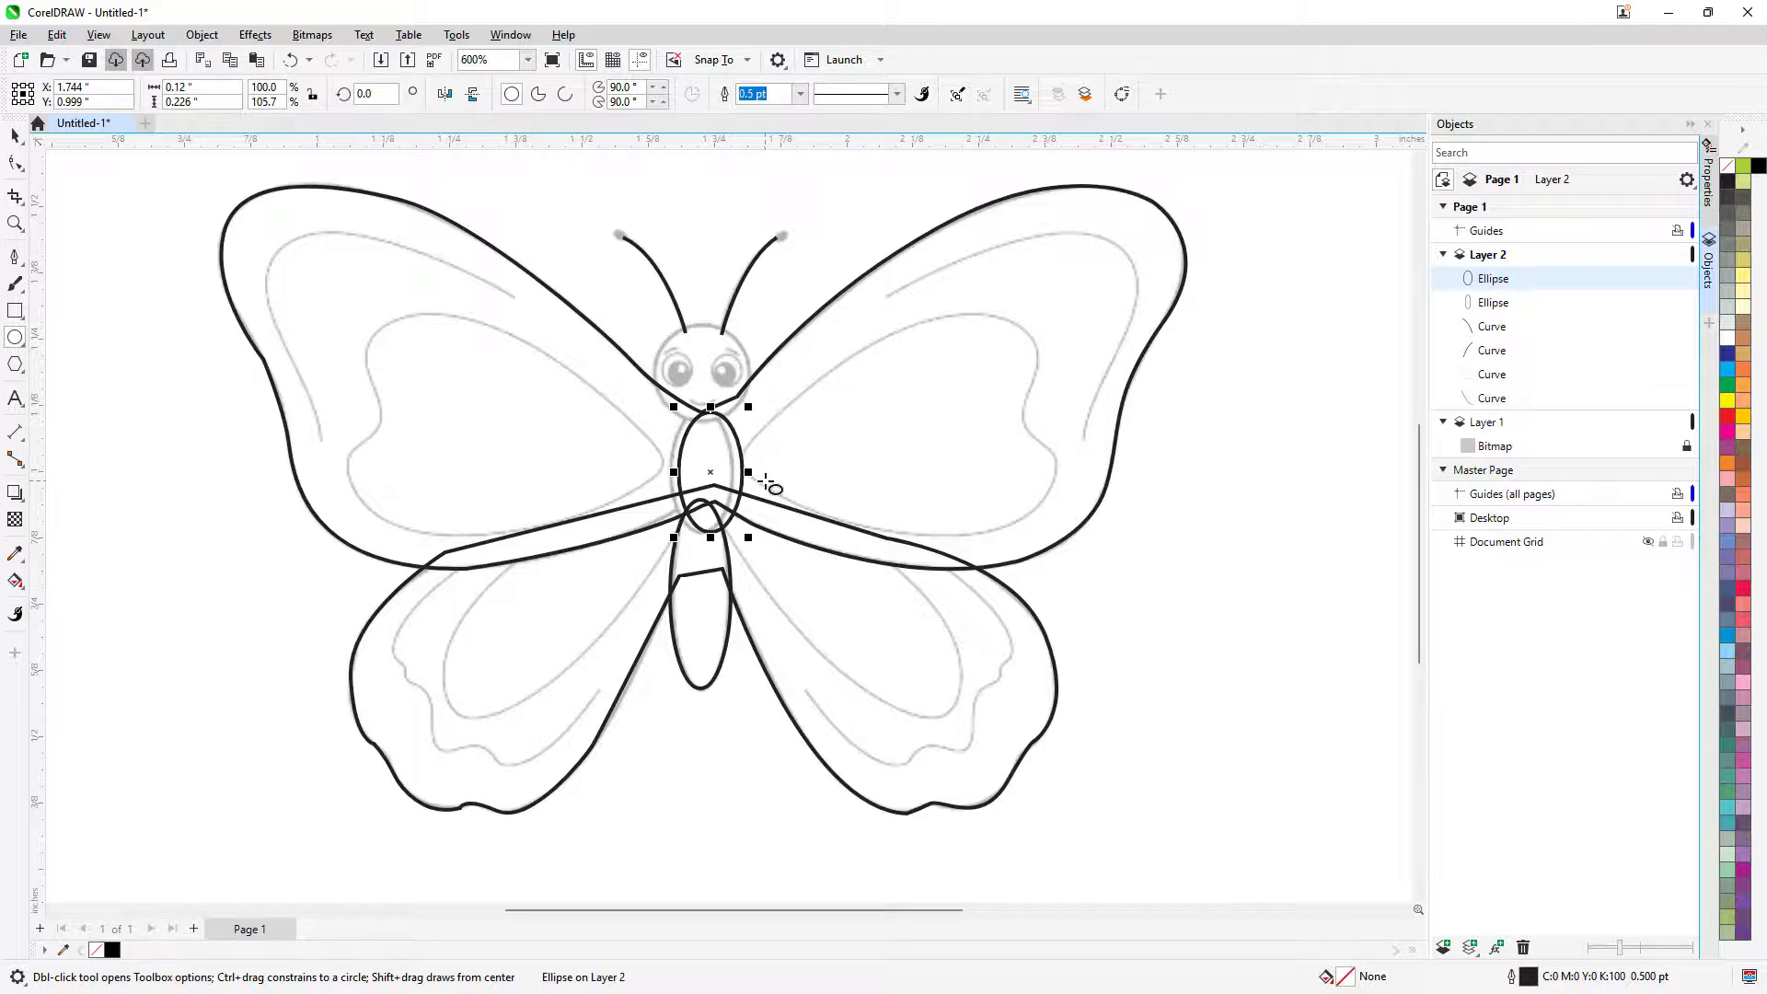
key(Left)
key(Left)
key(alt+Right)
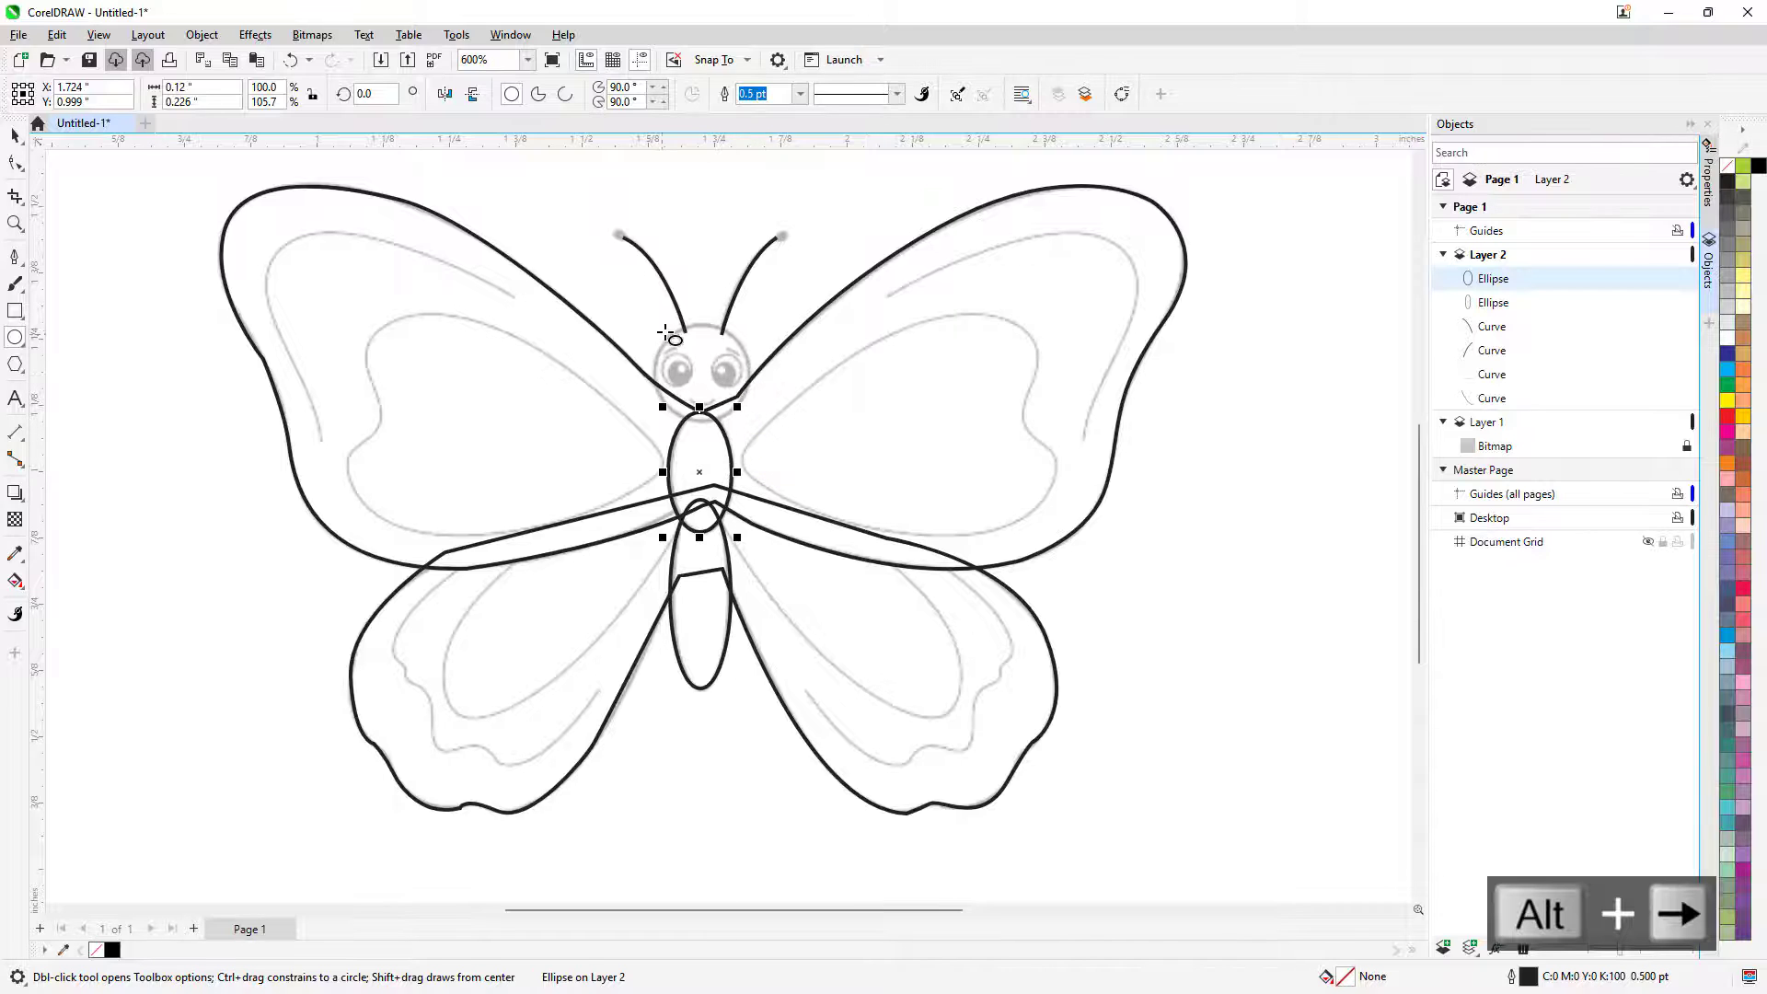
Draw a circle about 0.175 in across for the head and one about 0.057 in across over the left eye
drag(649, 320, 727, 420)
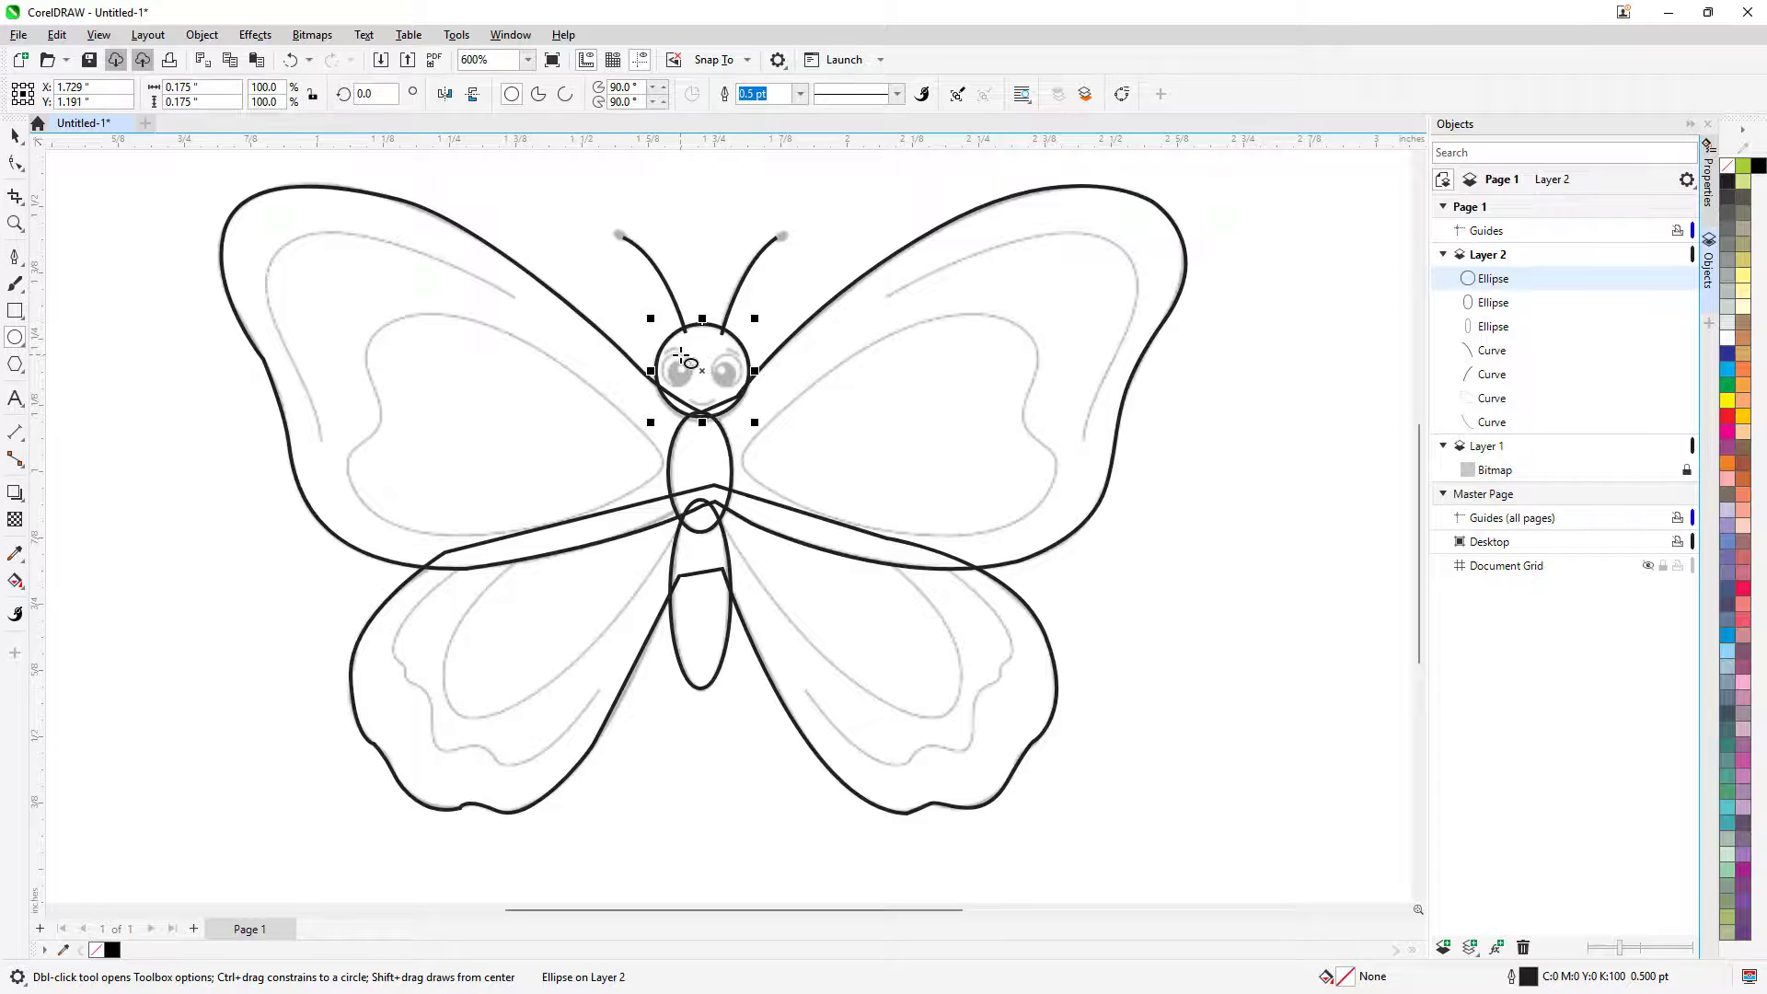
scroll(678, 351, up, 3)
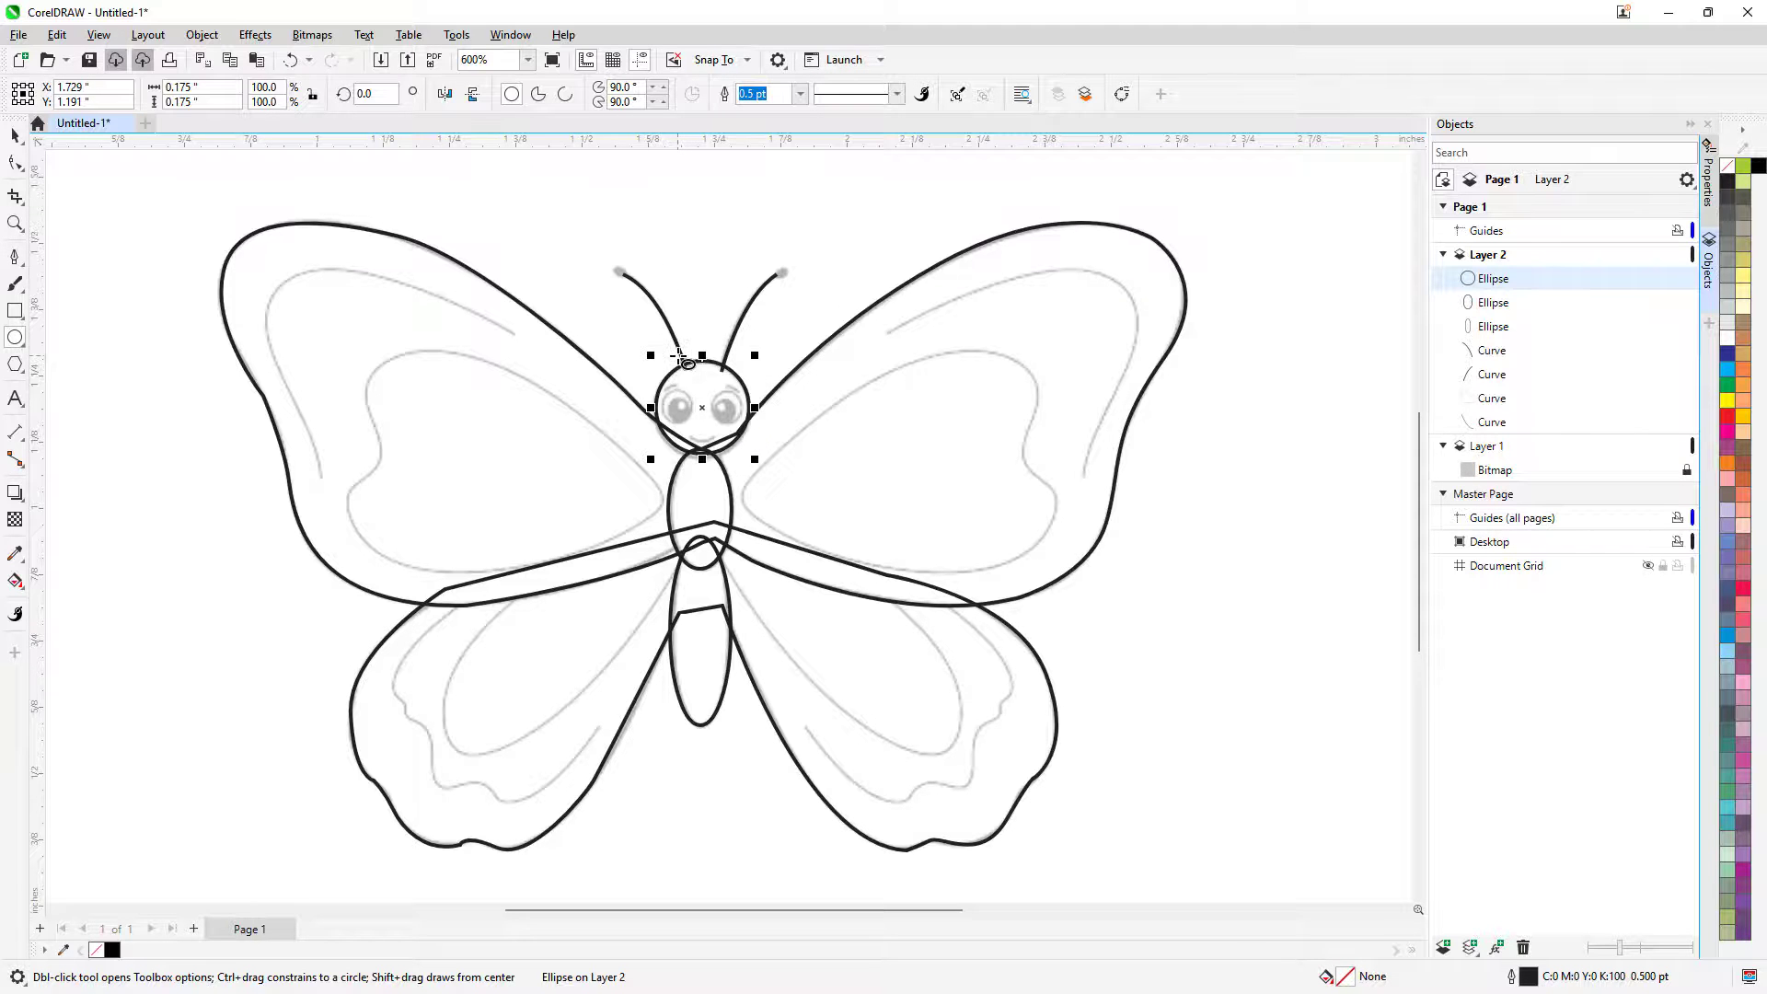
scroll(757, 419, up, 1)
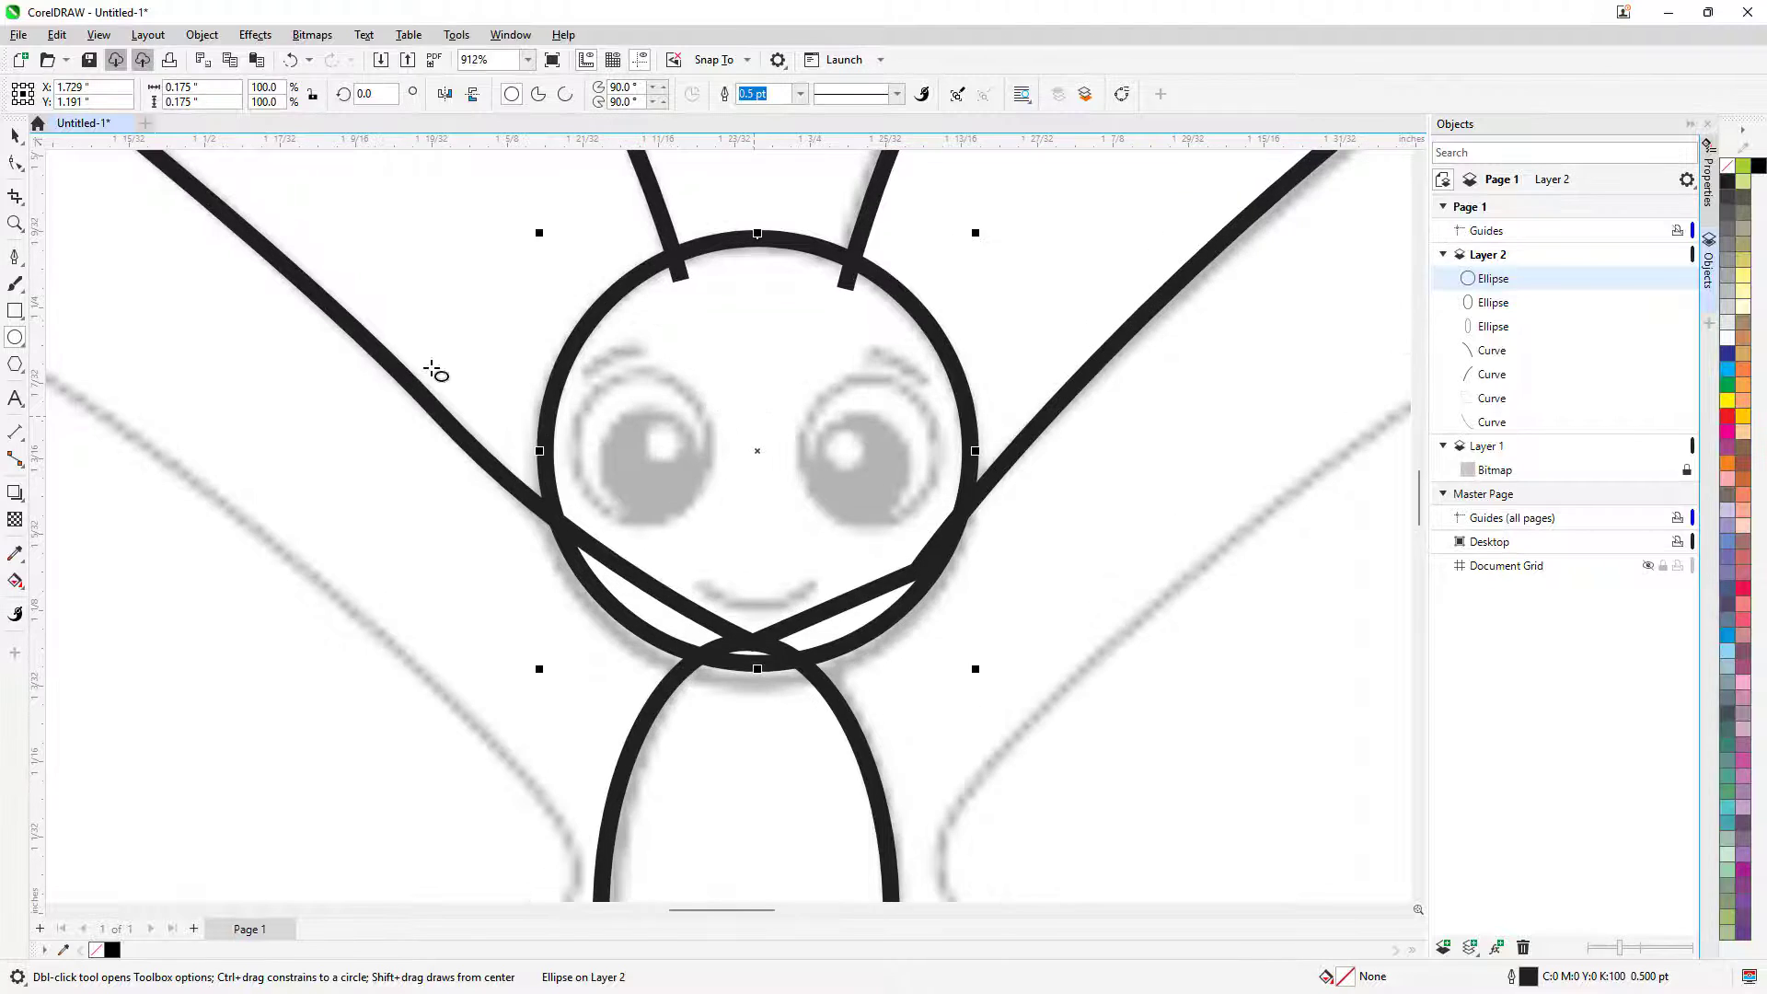
drag(586, 388, 699, 524)
key(Left)
key(Up)
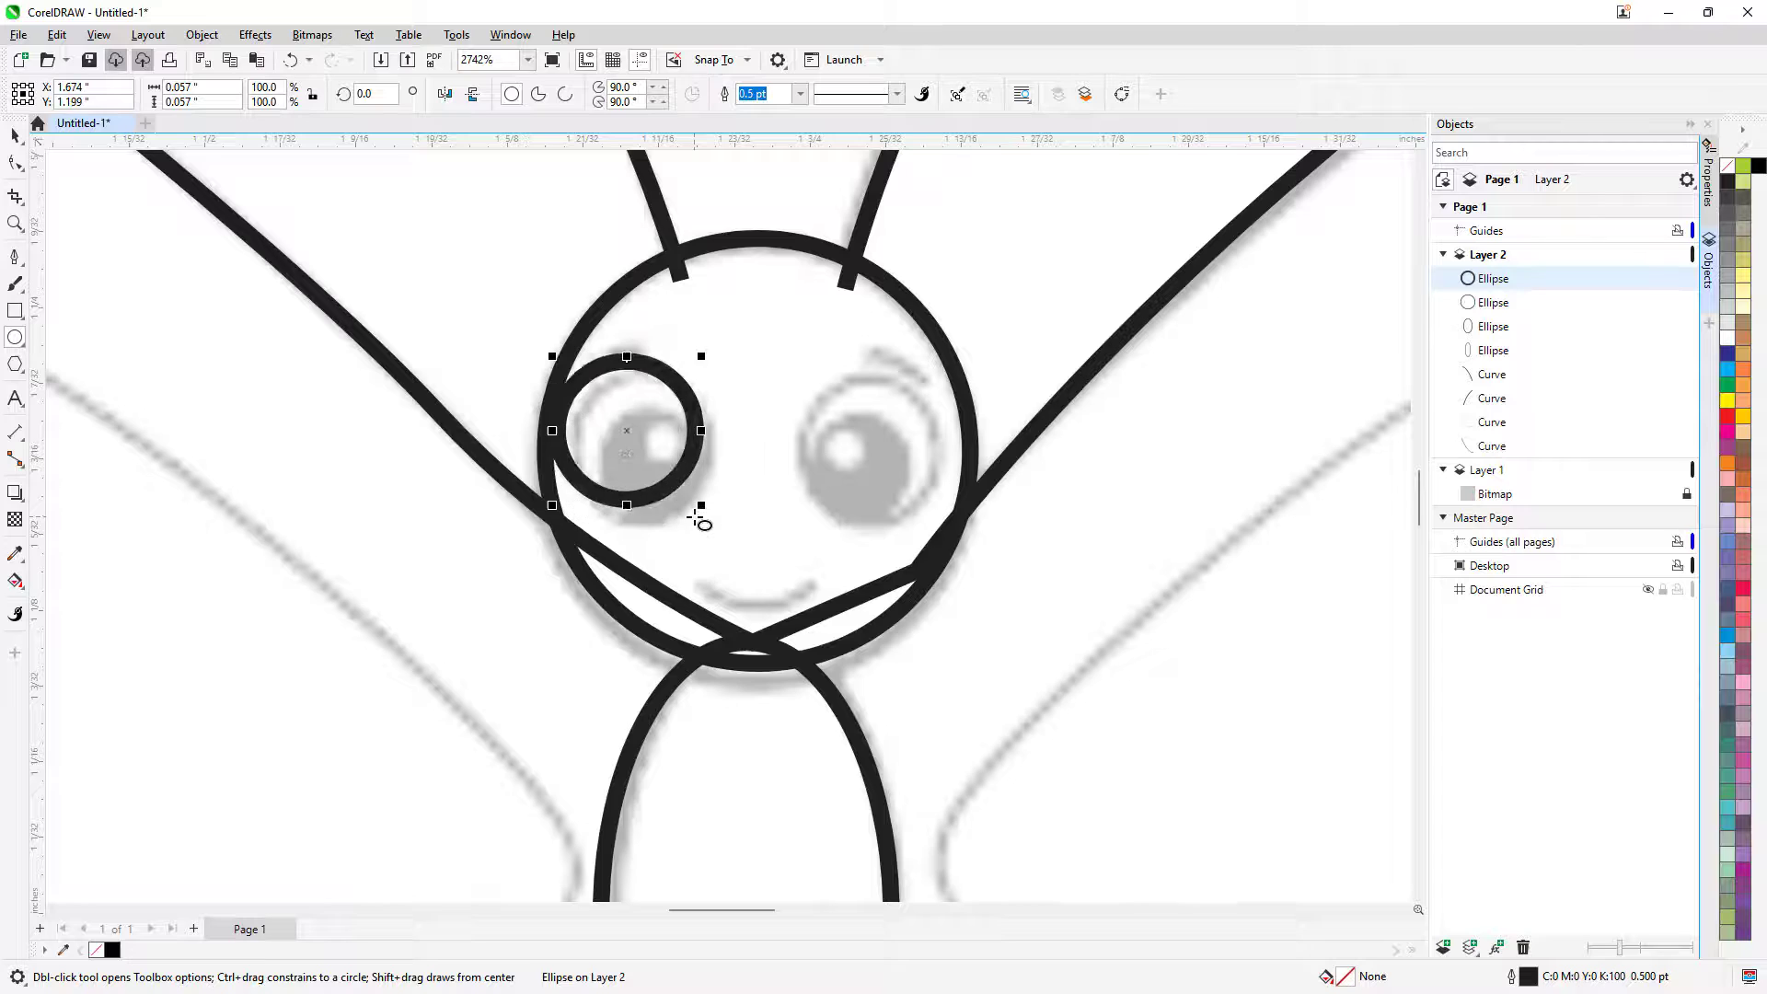
key(Down)
key(Right)
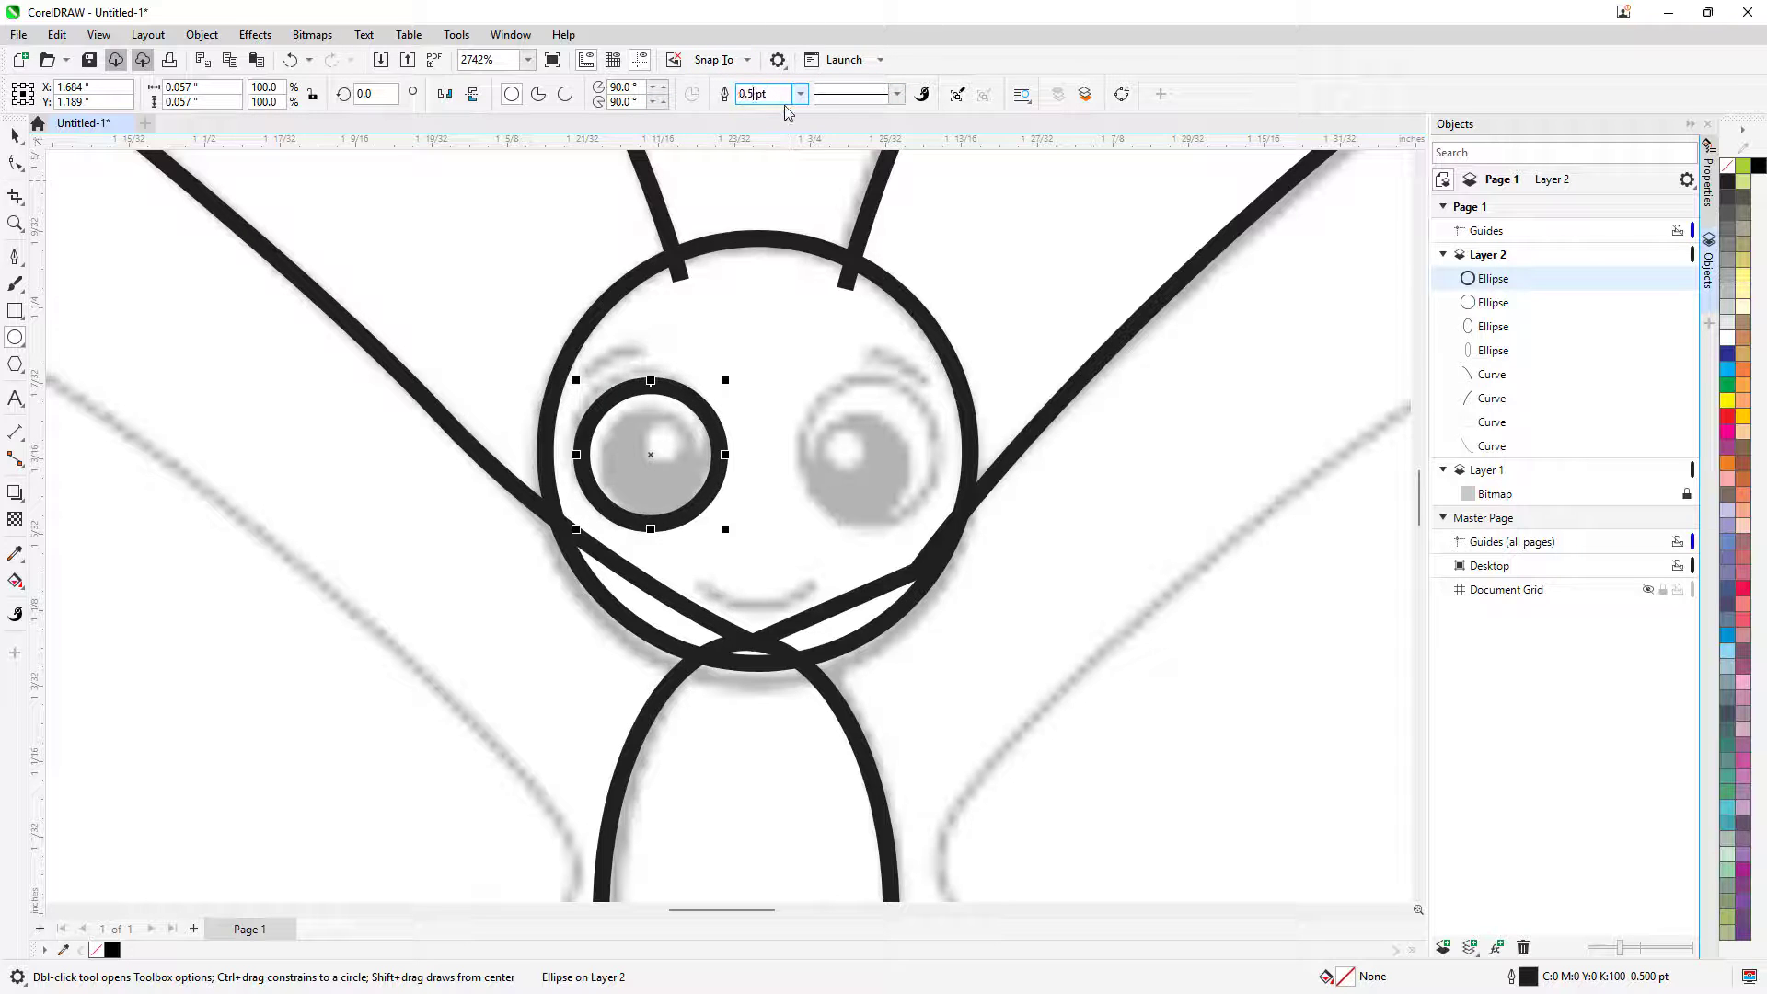
Set the left eye circle's outline width to 0.2 pt and nudge the circle down over the sketched eye
key(Return)
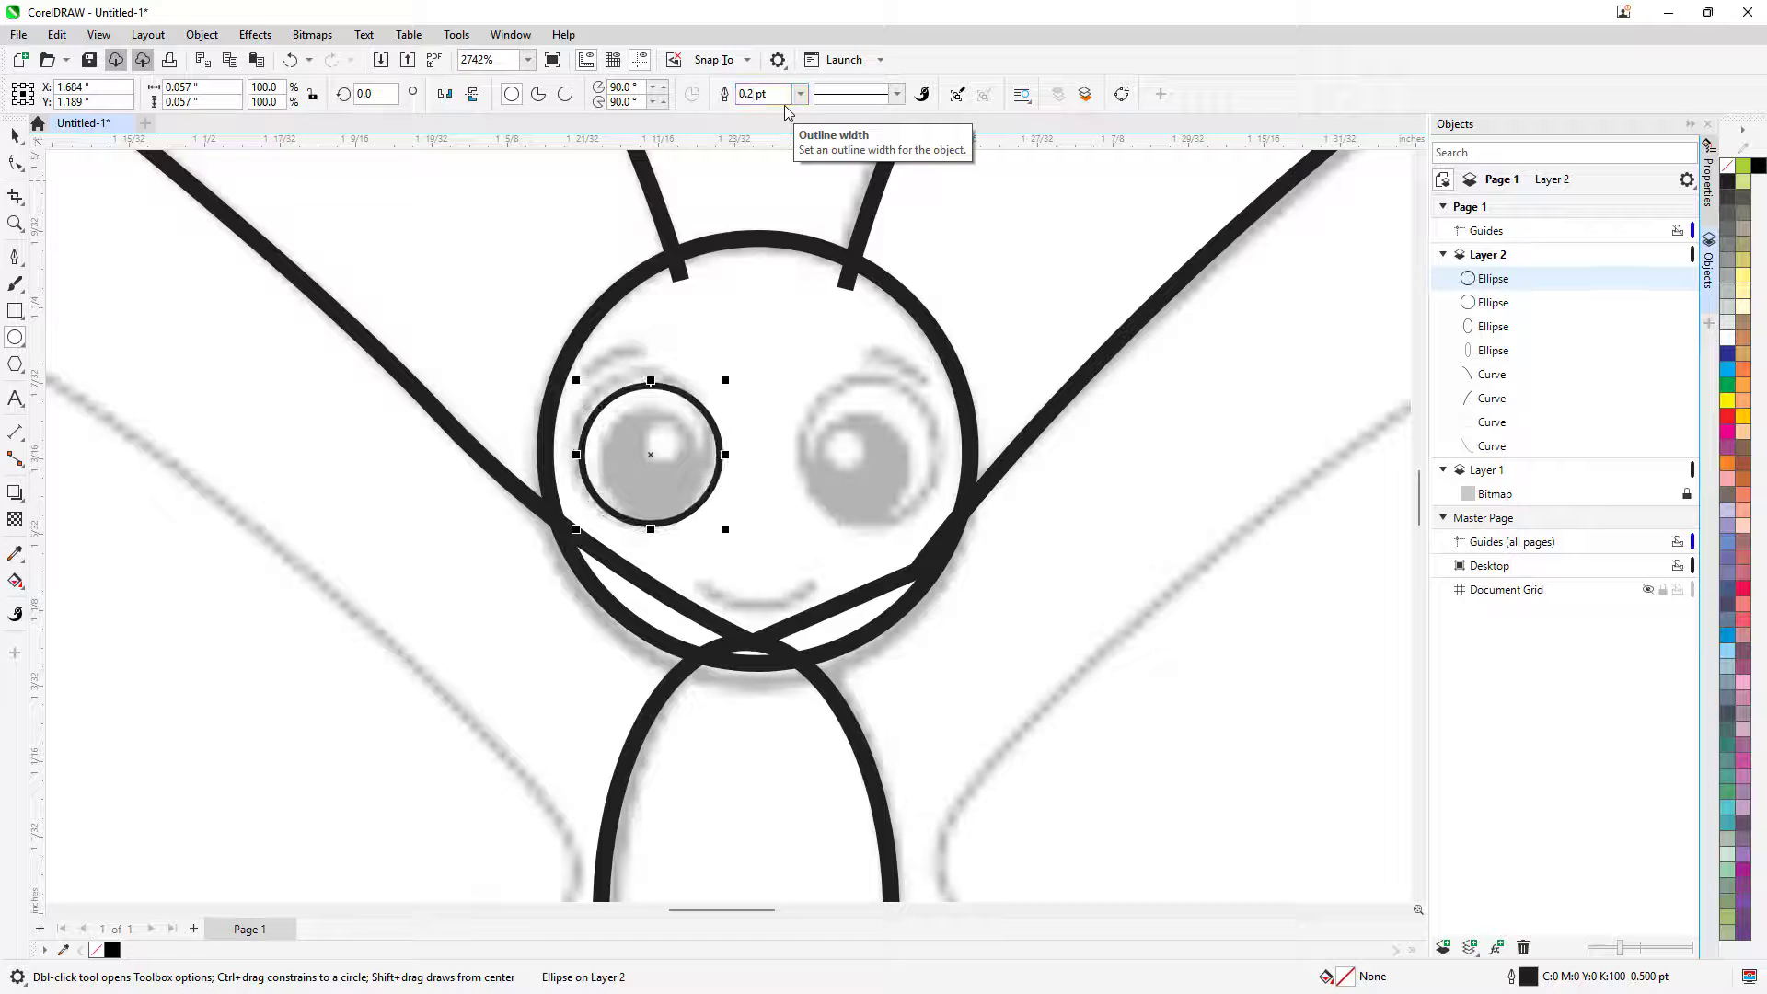
key(Left)
key(Right)
key(Down)
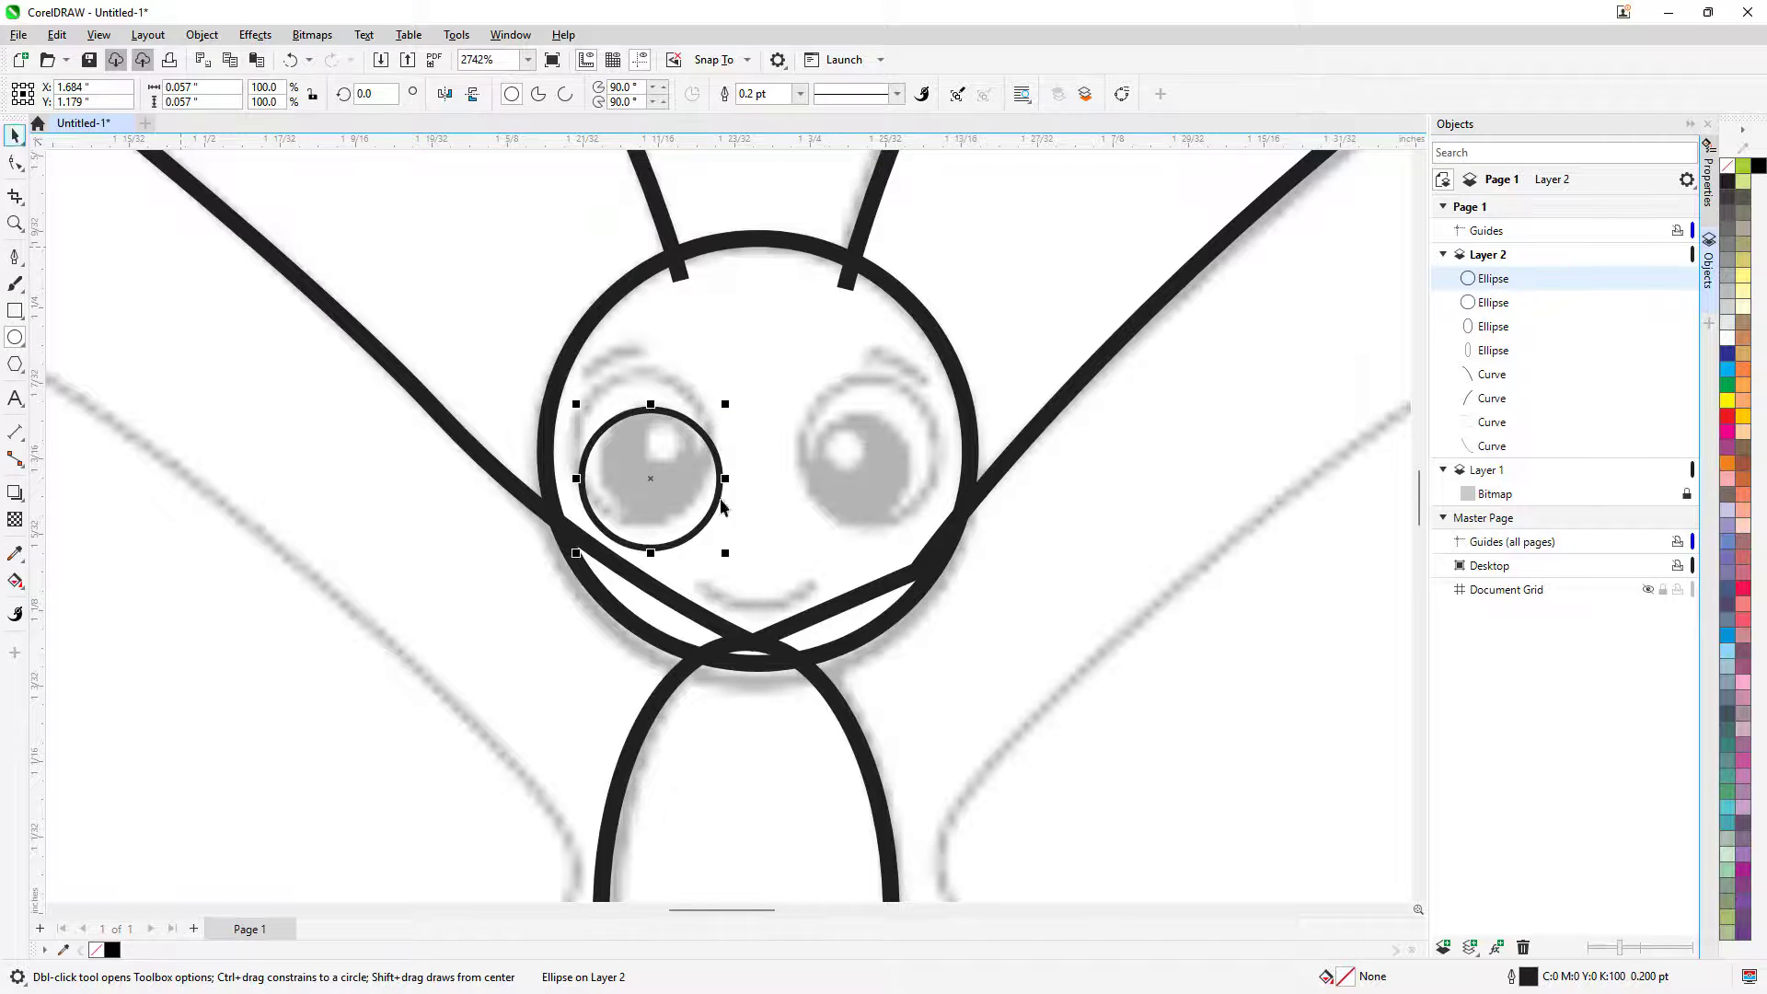
Resize the left eye's outer circle to about 0.059 in across and fit it over the sketched eye
drag(719, 449, 712, 414)
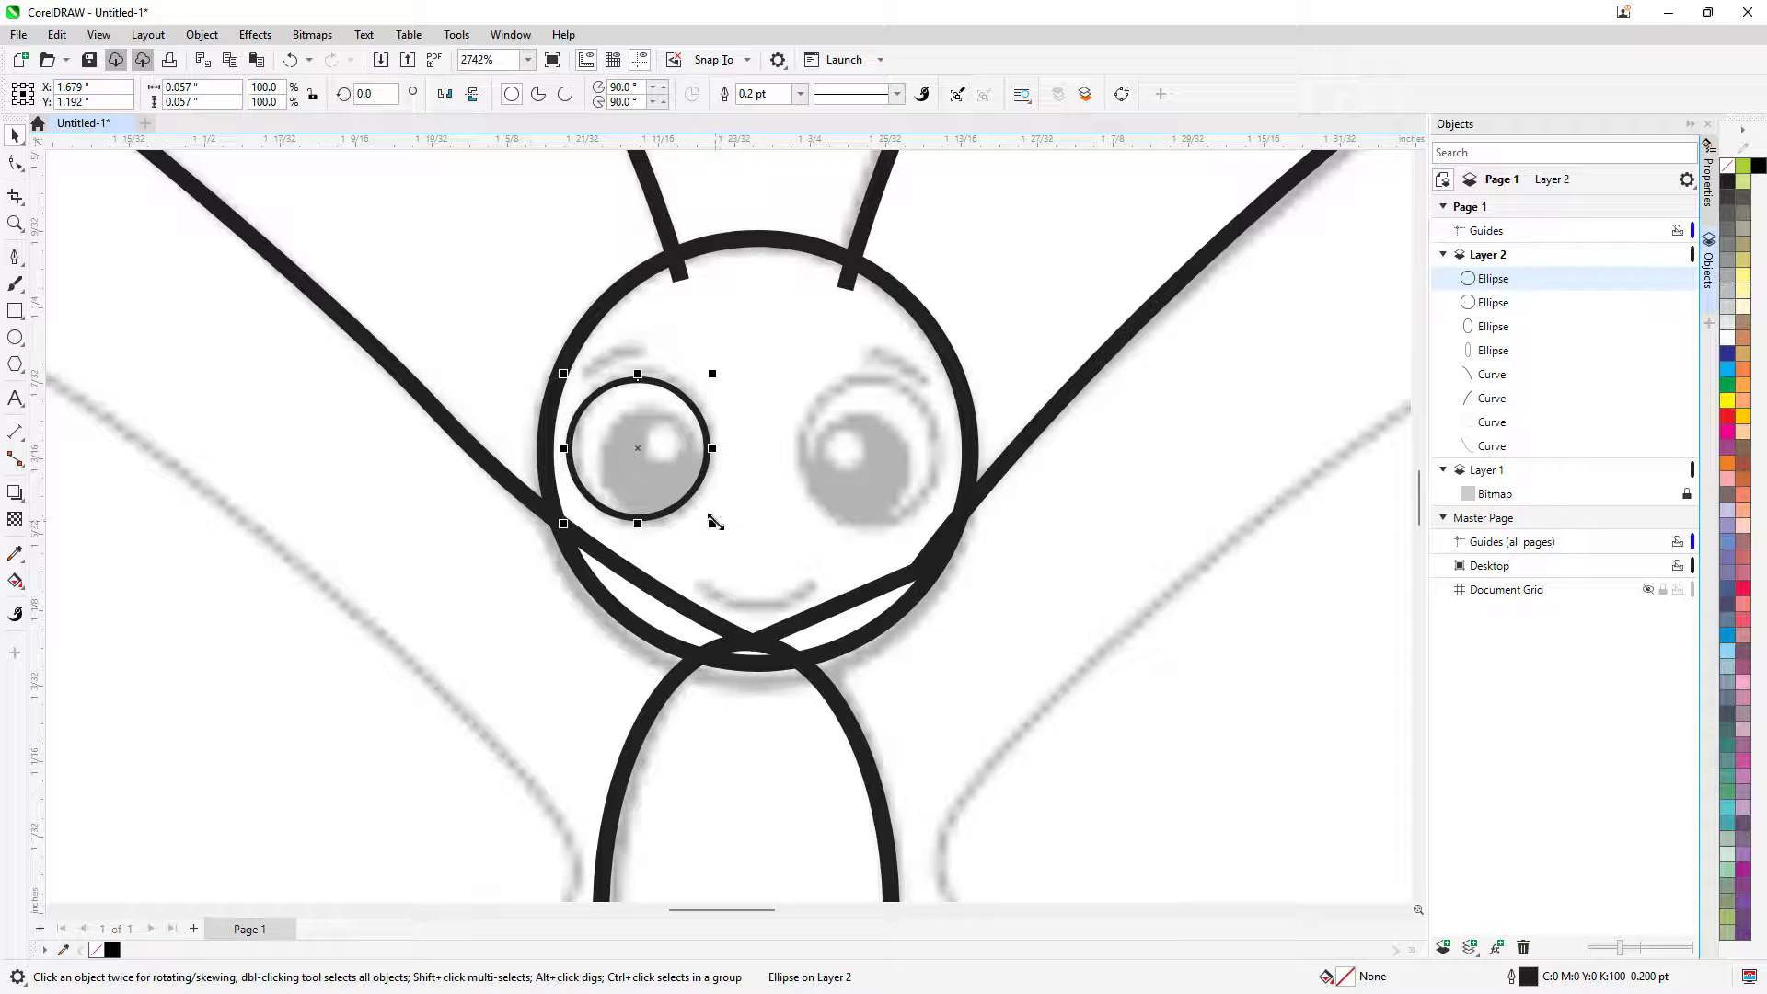
drag(716, 522, 723, 531)
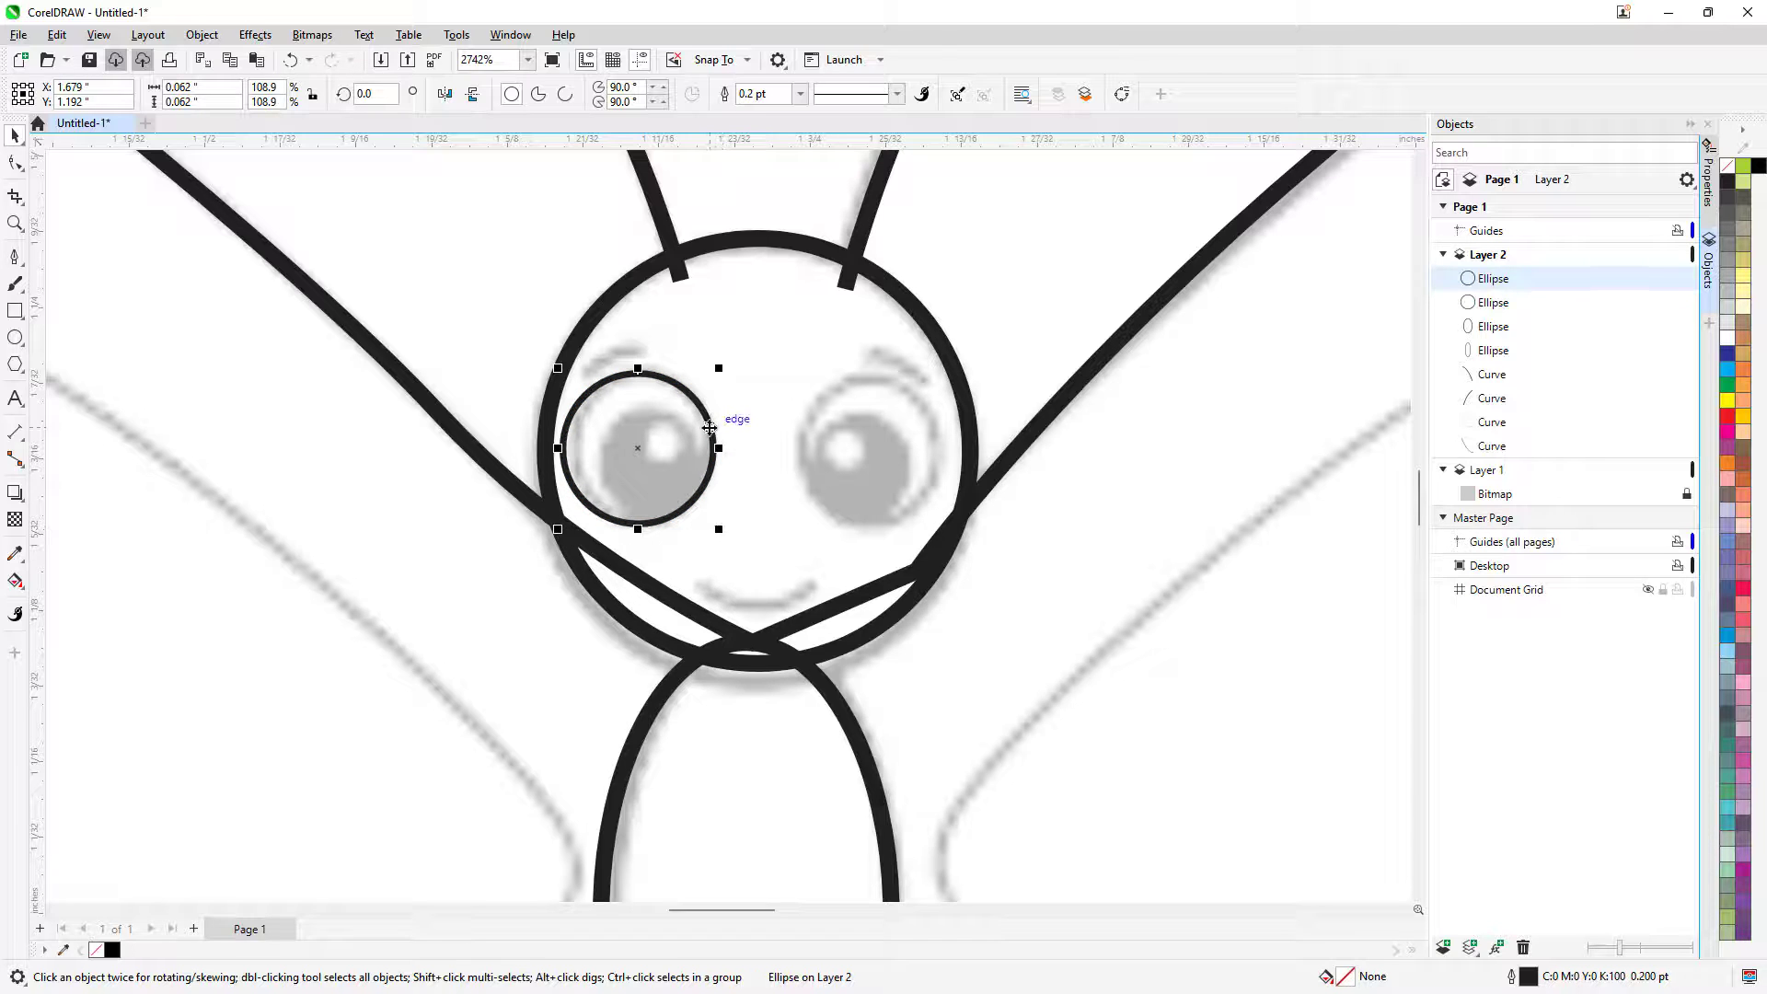
mouse_move(709, 427)
mouse_down()
mouse_move(722, 433)
mouse_move(711, 414)
mouse_up()
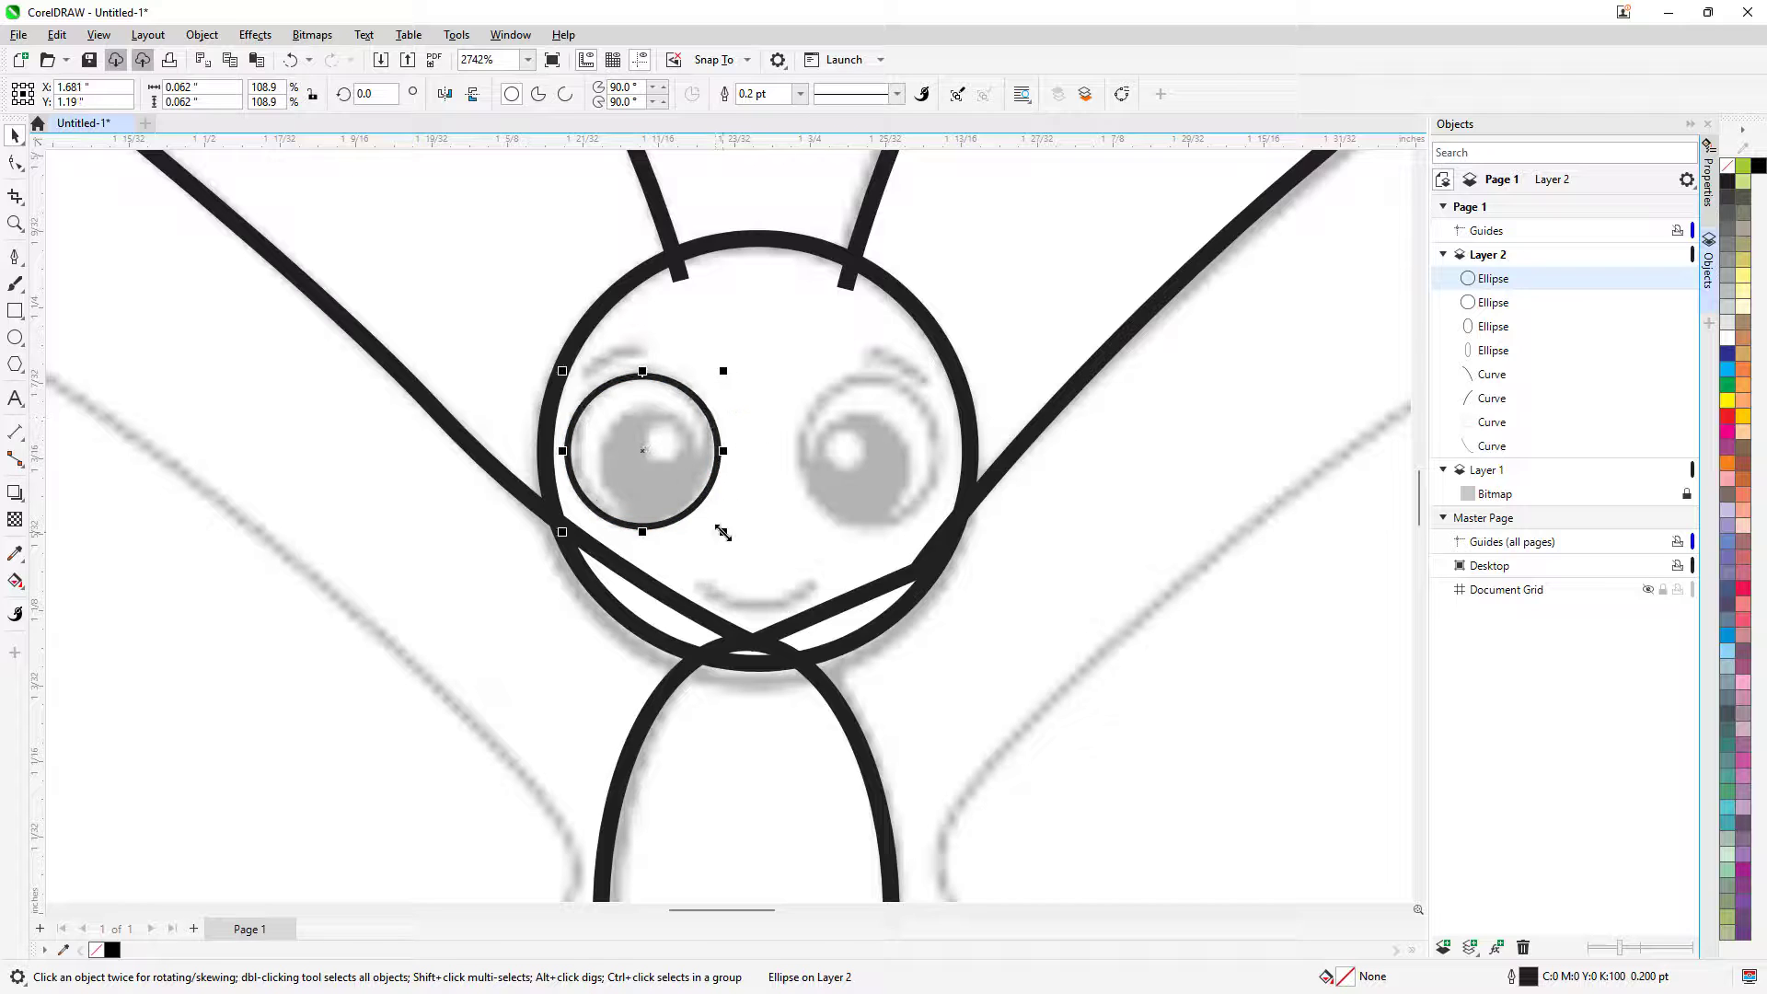
drag(723, 532, 720, 530)
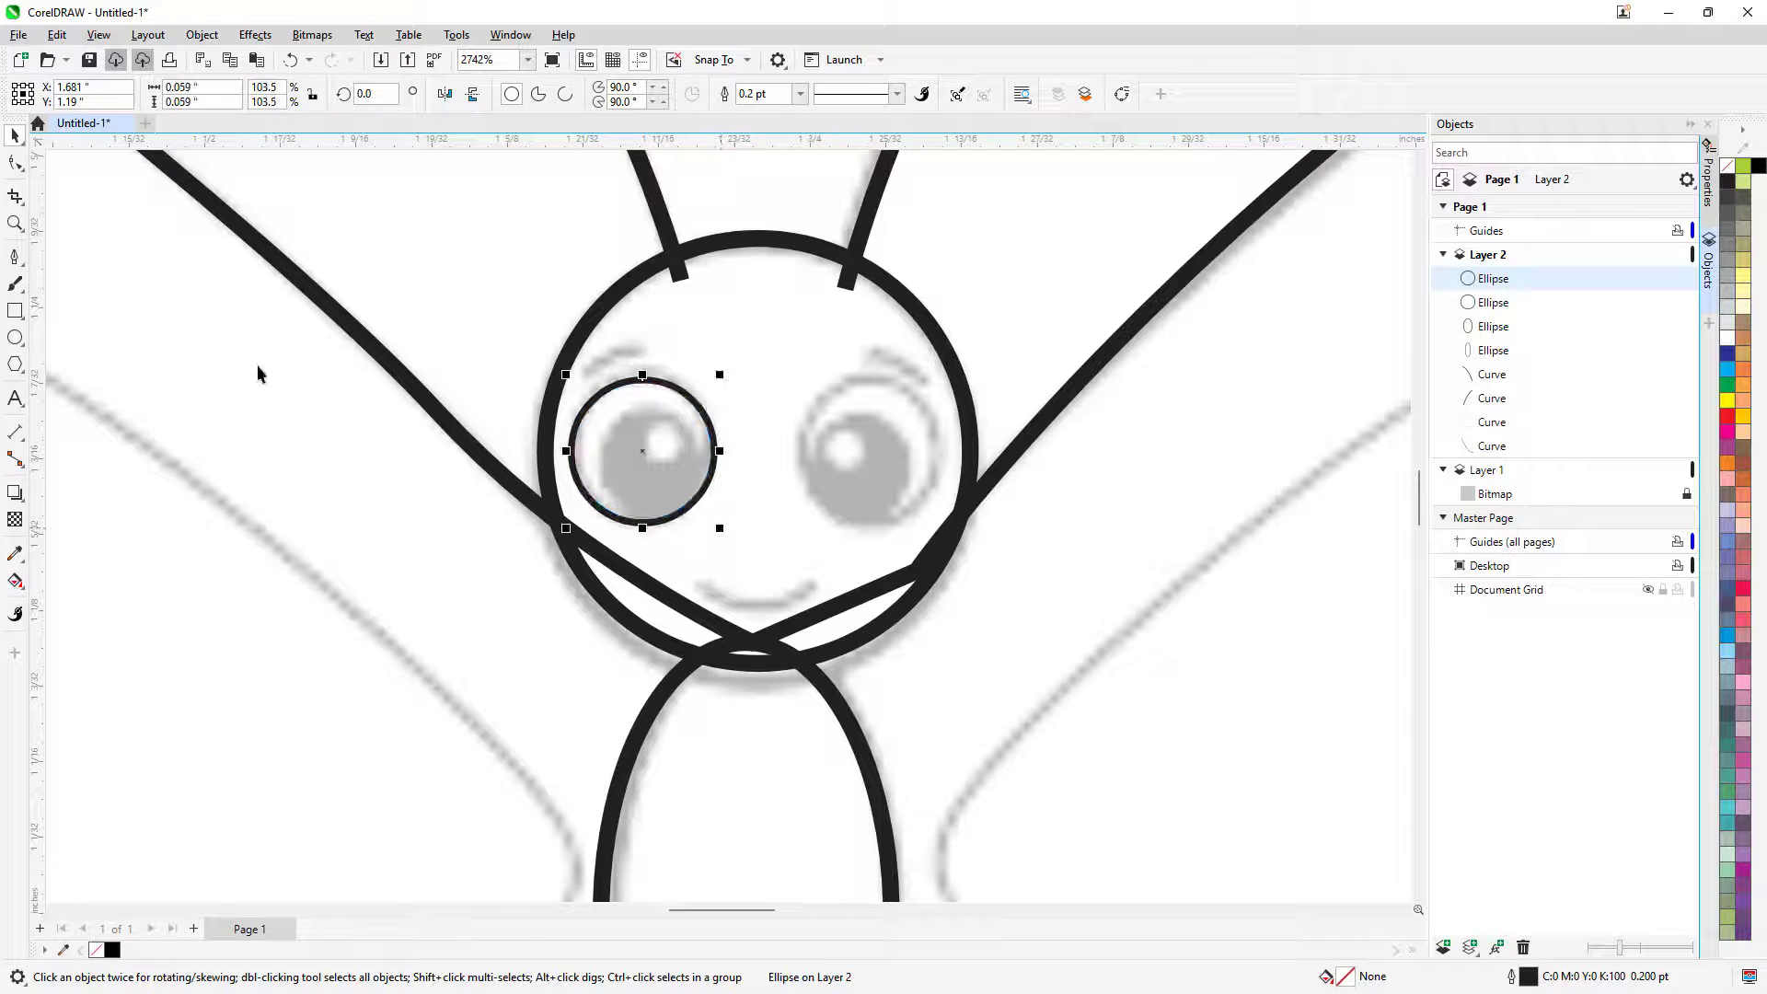
Draw a circle about 0.043 in across inside the left eye and shift it slightly over the sketched pupil
click(17, 223)
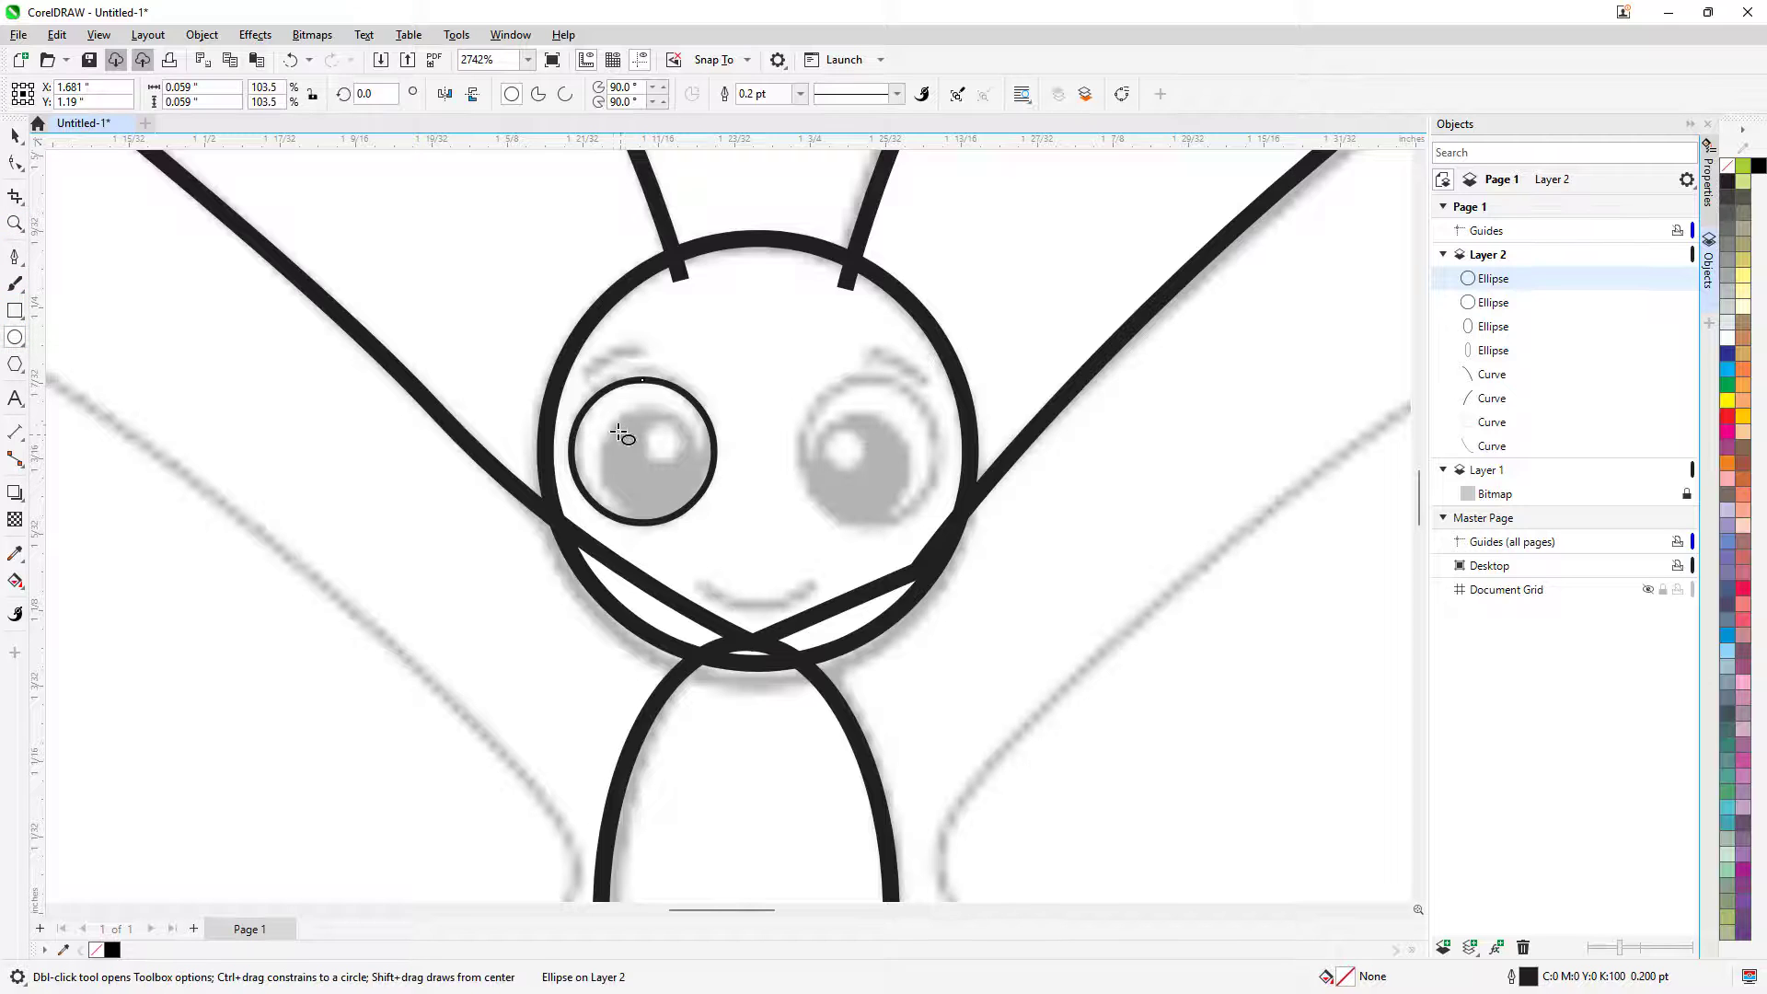
drag(606, 415, 706, 519)
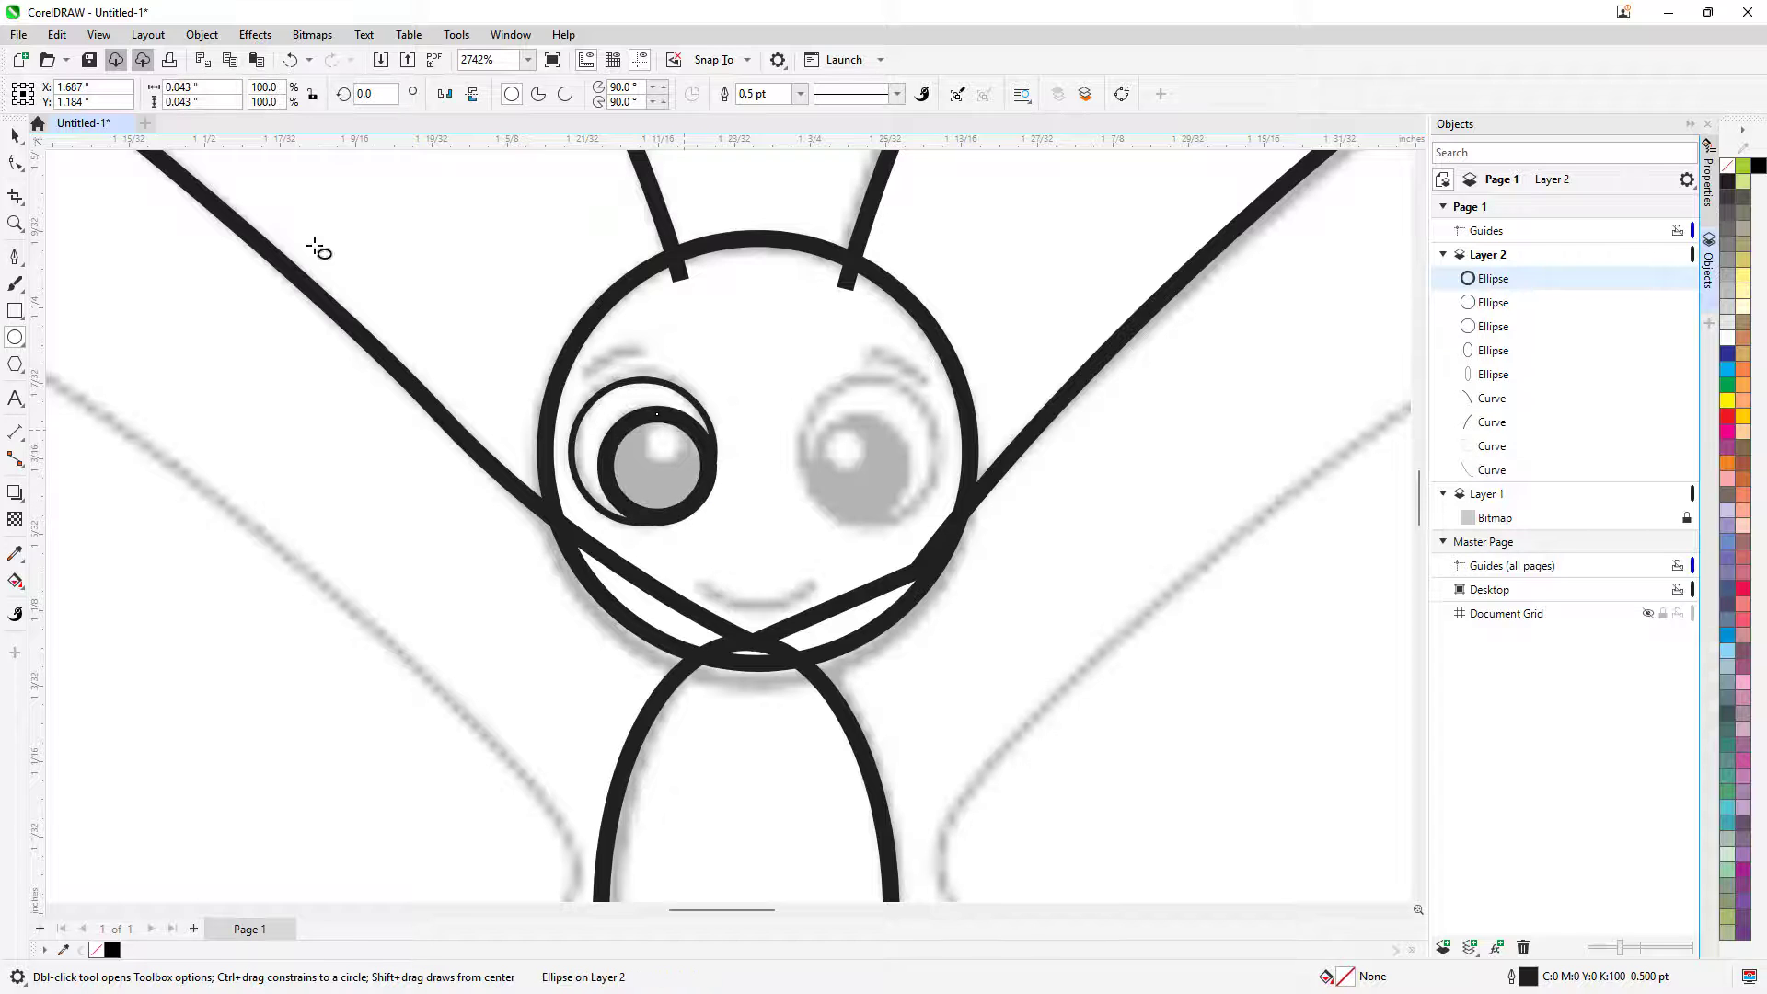
click(13, 138)
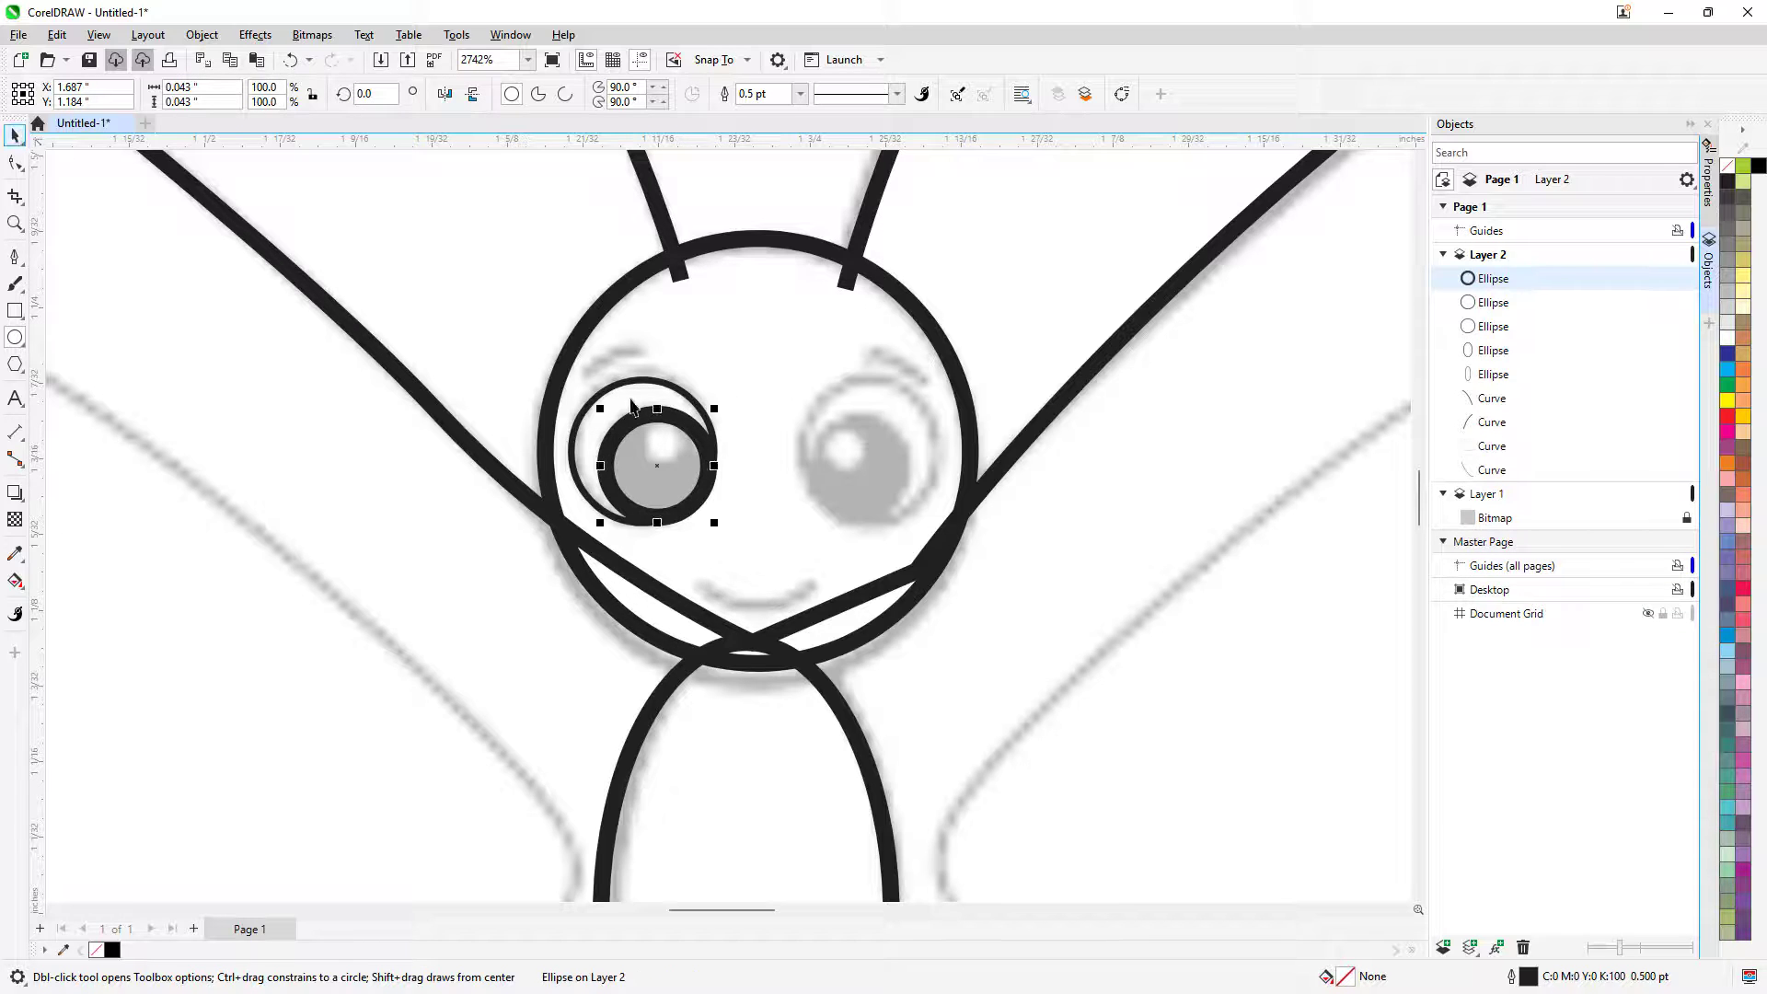
click(681, 425)
drag(681, 425, 680, 428)
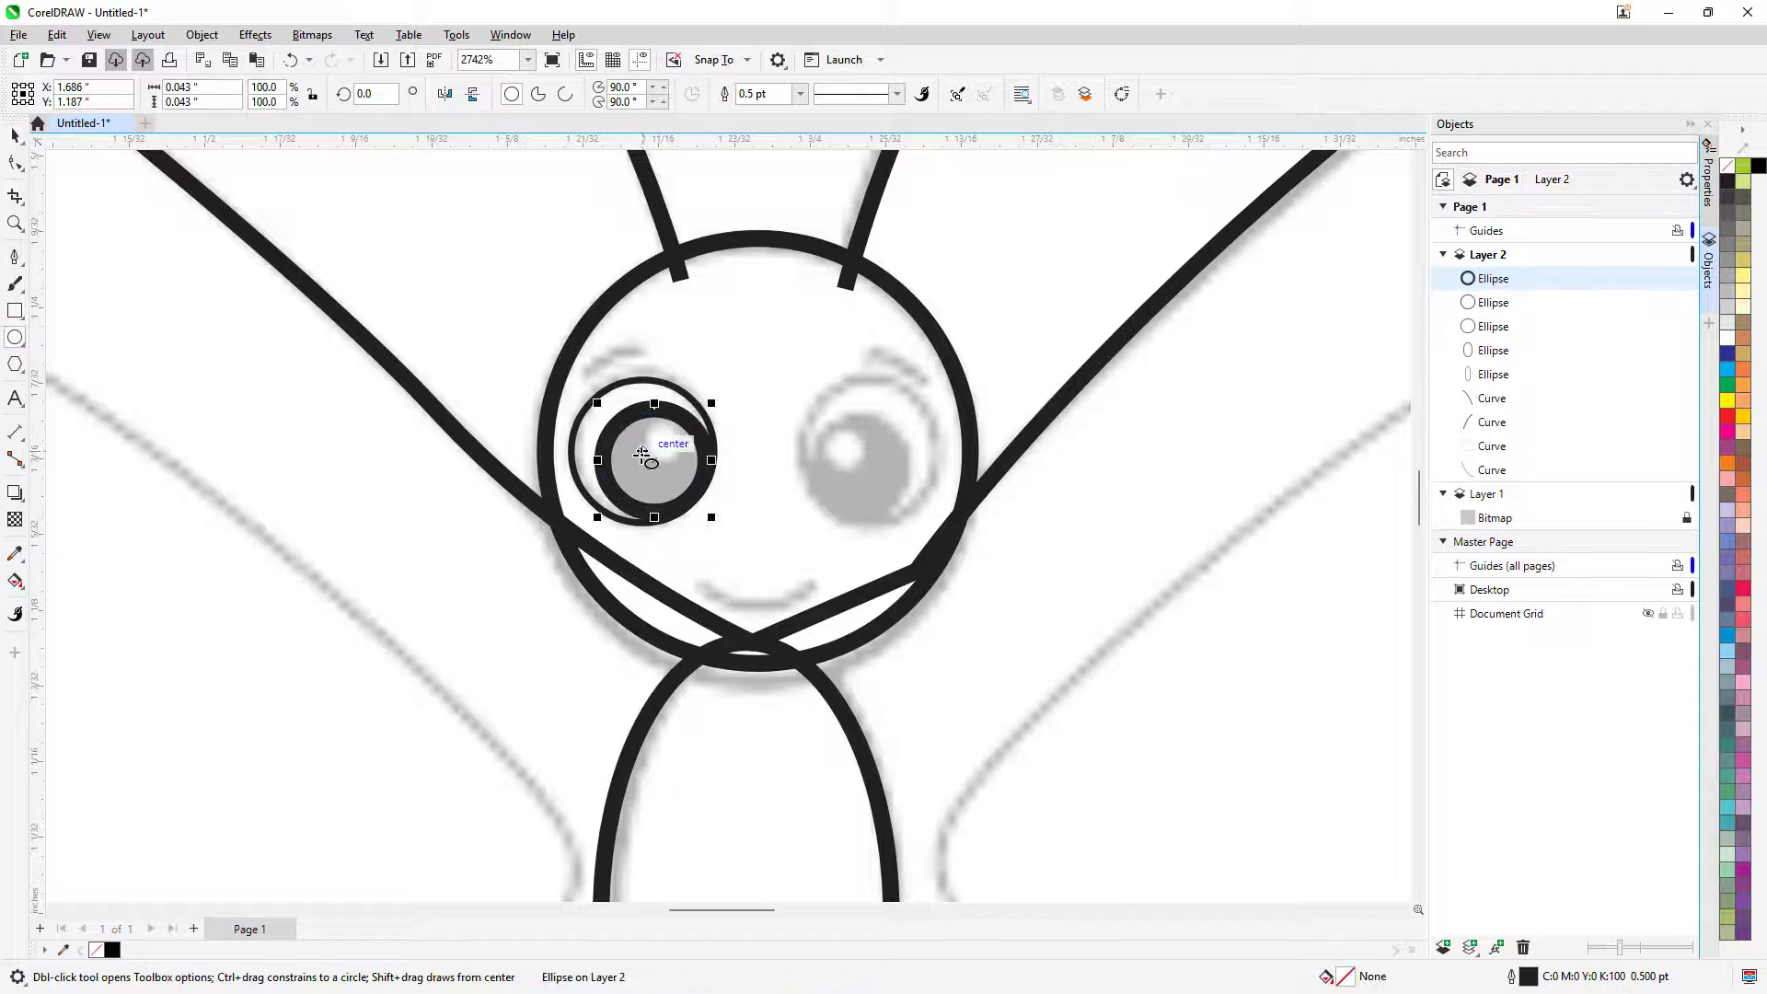
drag(642, 472, 681, 431)
key(ctrl+z)
key(ctrl+z)
key(ctrl+z)
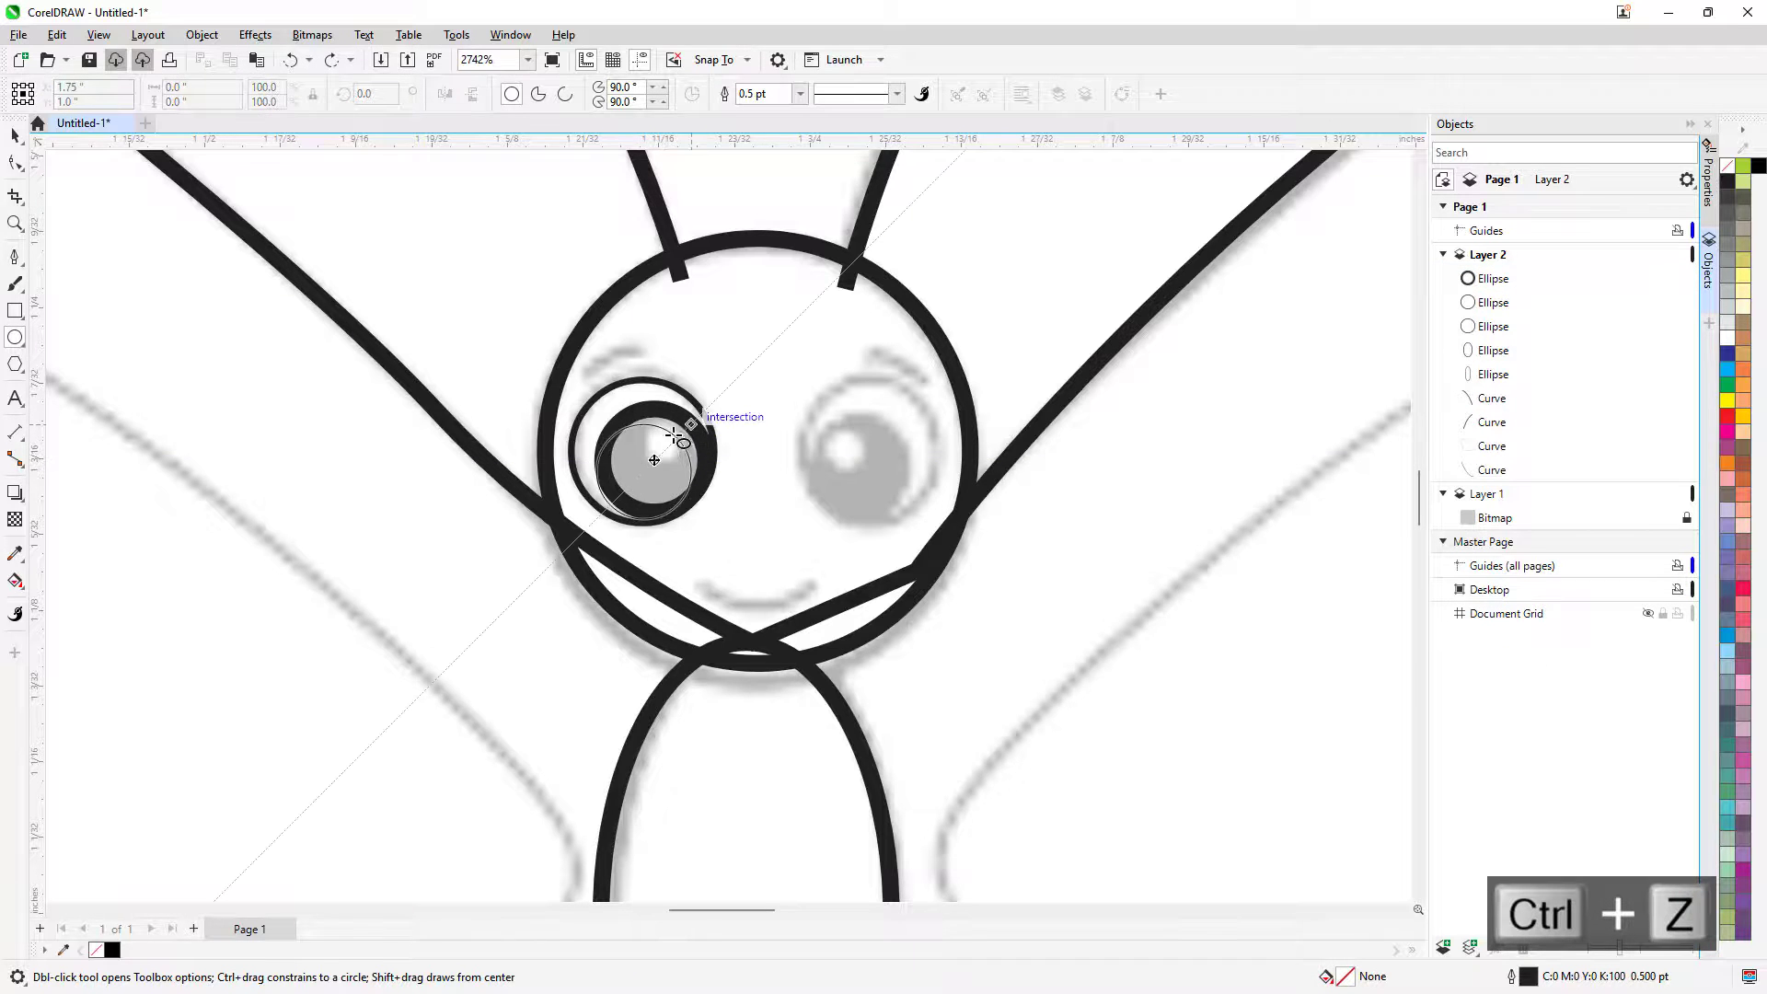
Draw a circle about 0.023 in across for the left pupil's highlight and move it over the sketched highlight
mouse_move(655, 460)
mouse_down()
mouse_move(699, 417)
mouse_move(688, 428)
mouse_up()
key(ctrl+z)
click(15, 136)
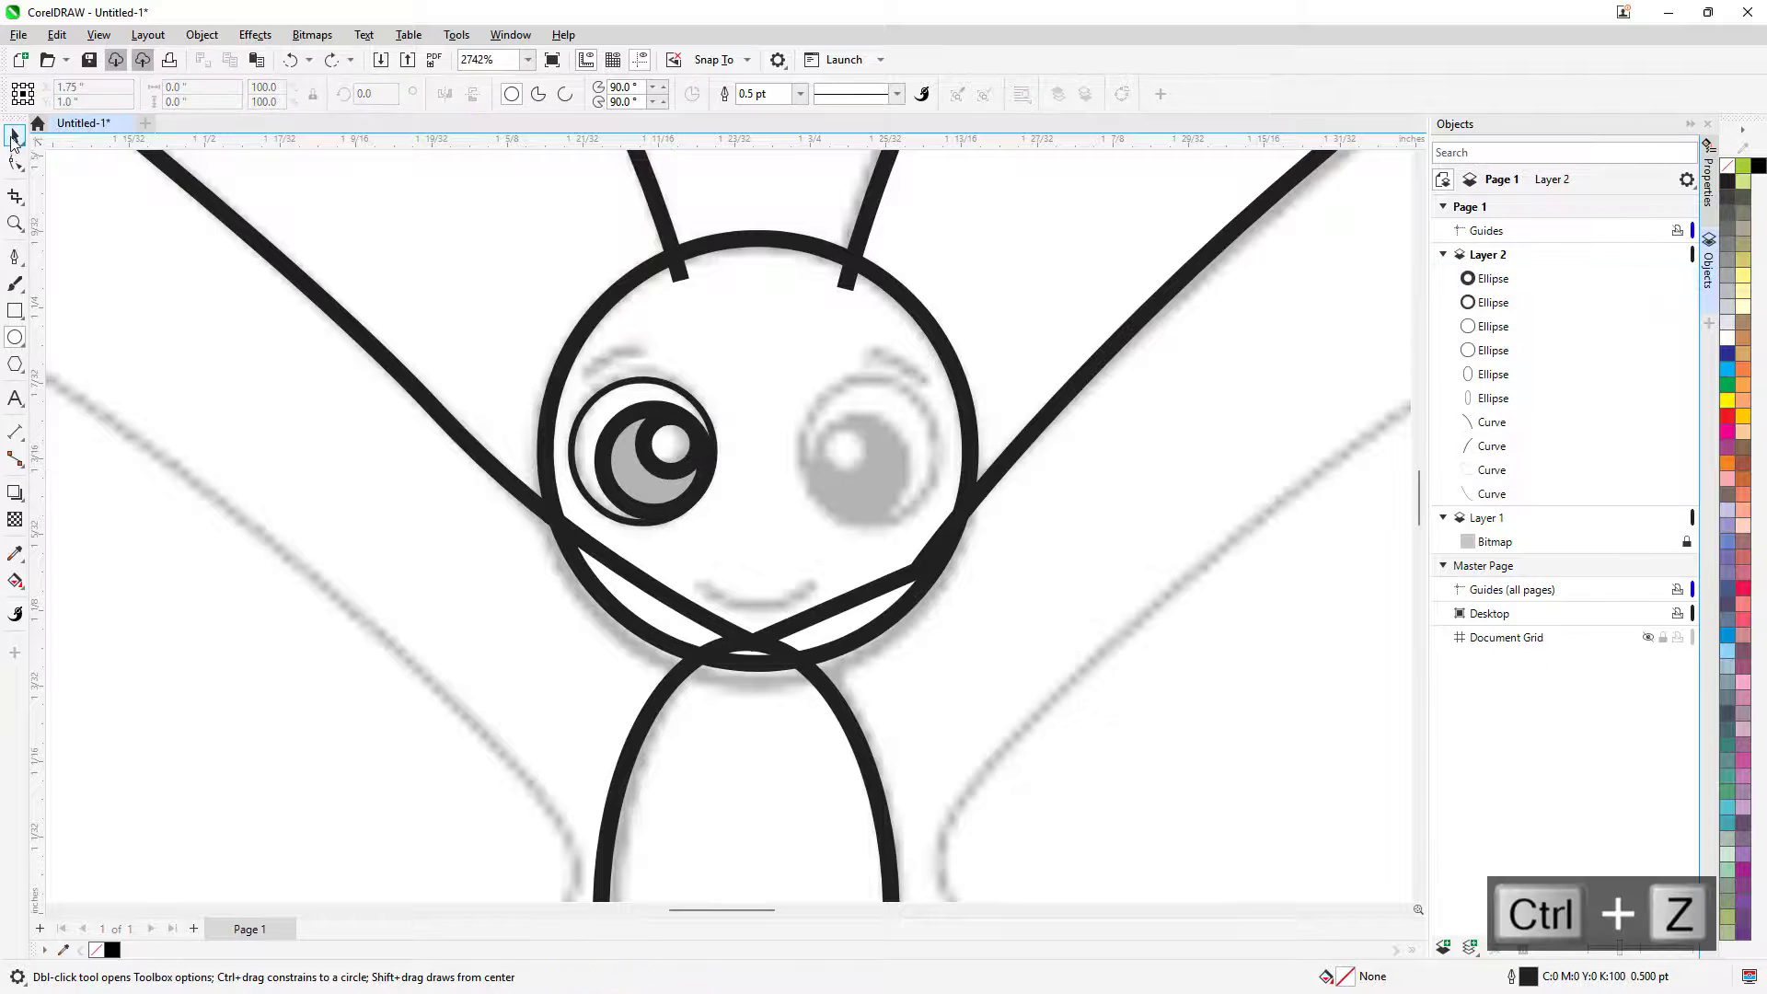
click(663, 447)
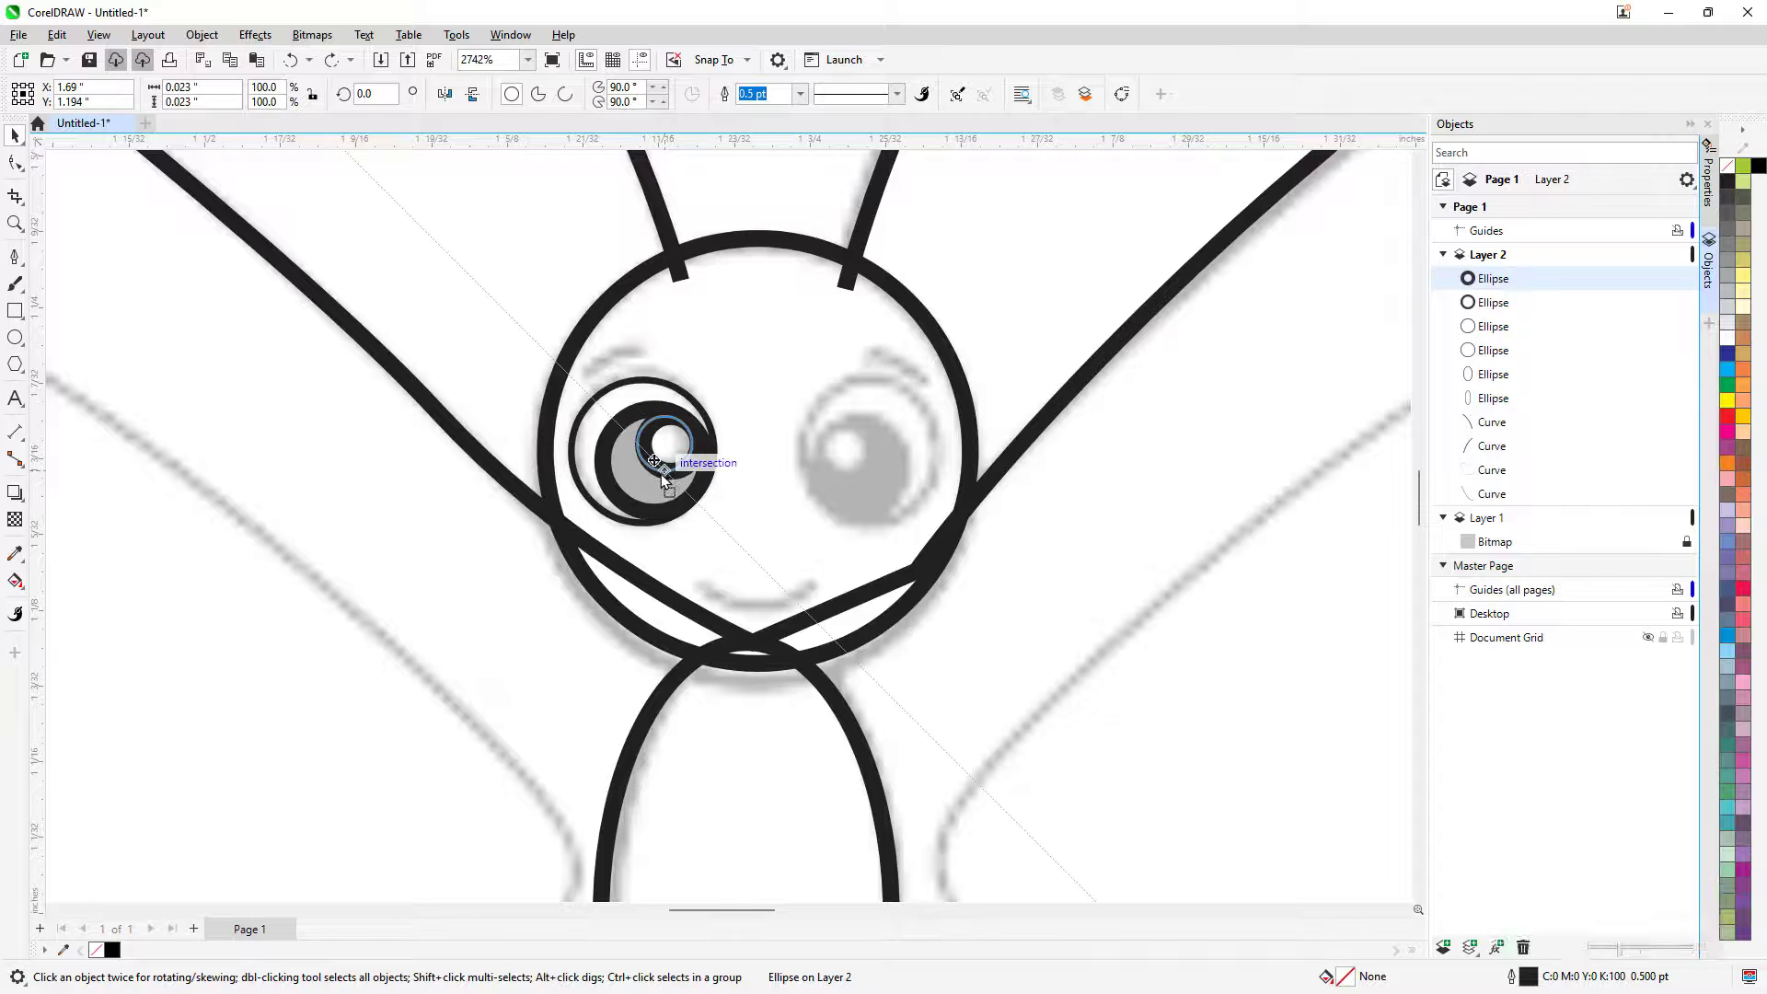
drag(660, 475, 660, 475)
click(732, 437)
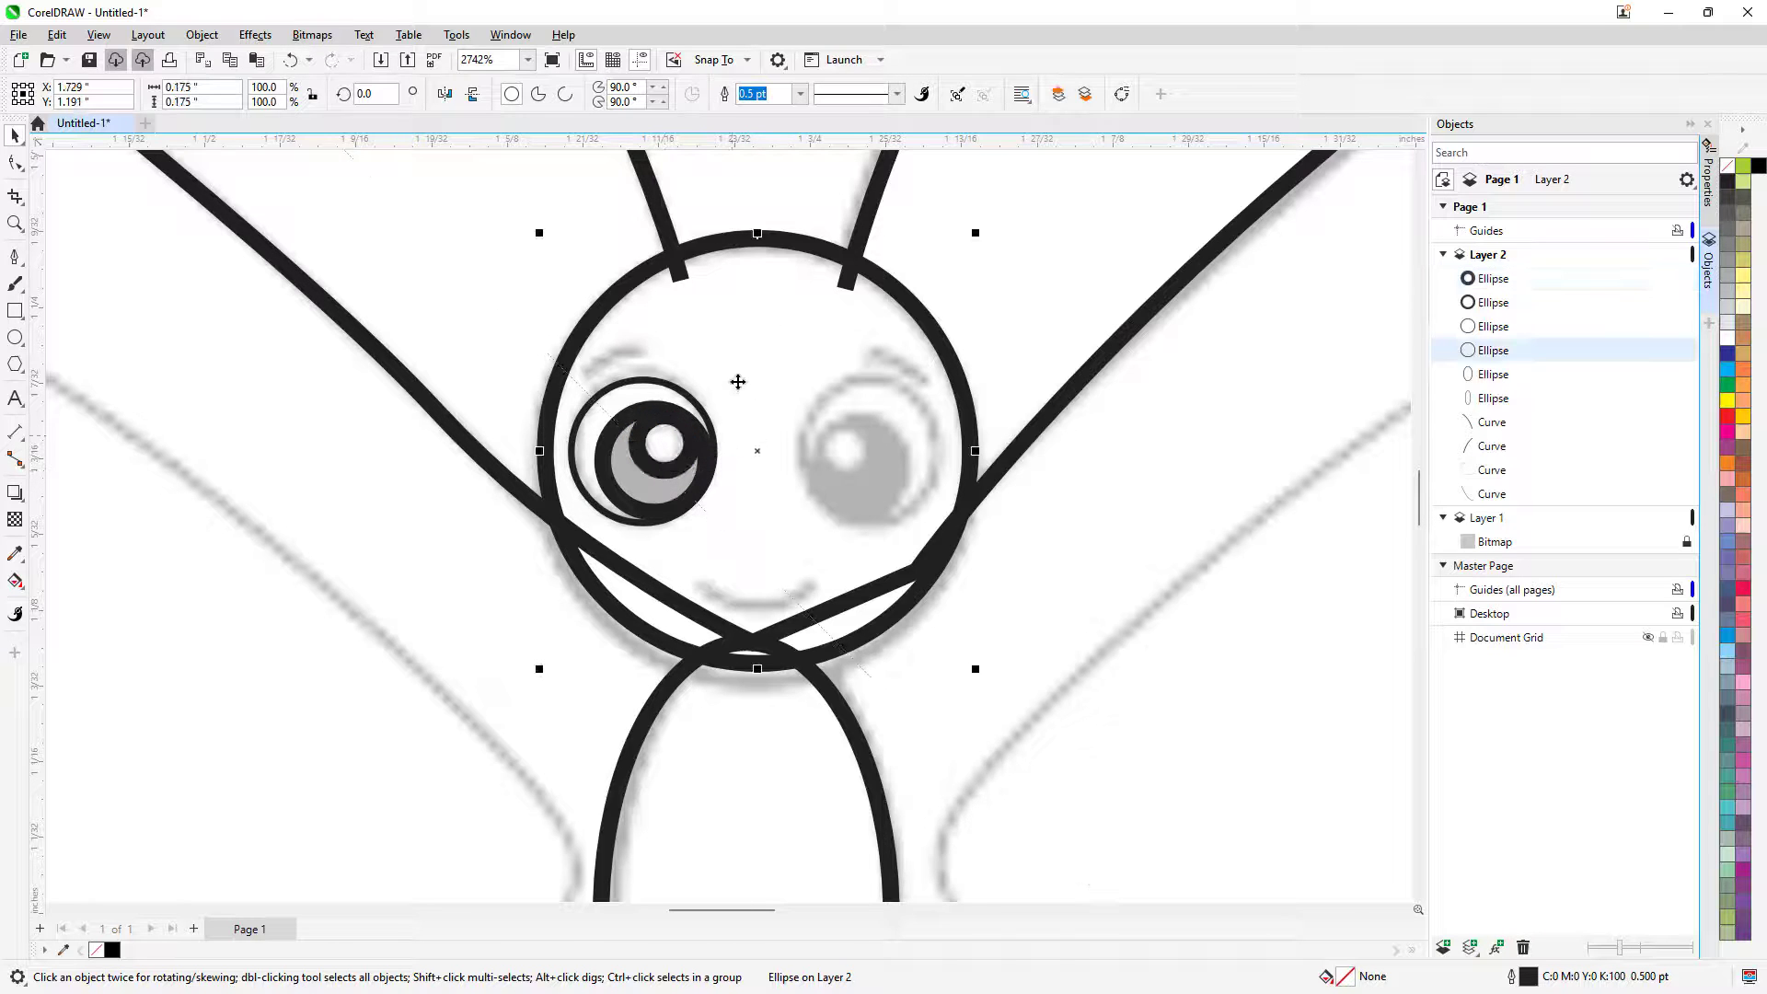
Duplicate the three left-eye circles and position the copies over the sketched right eye
click(669, 430)
shift+click(641, 385)
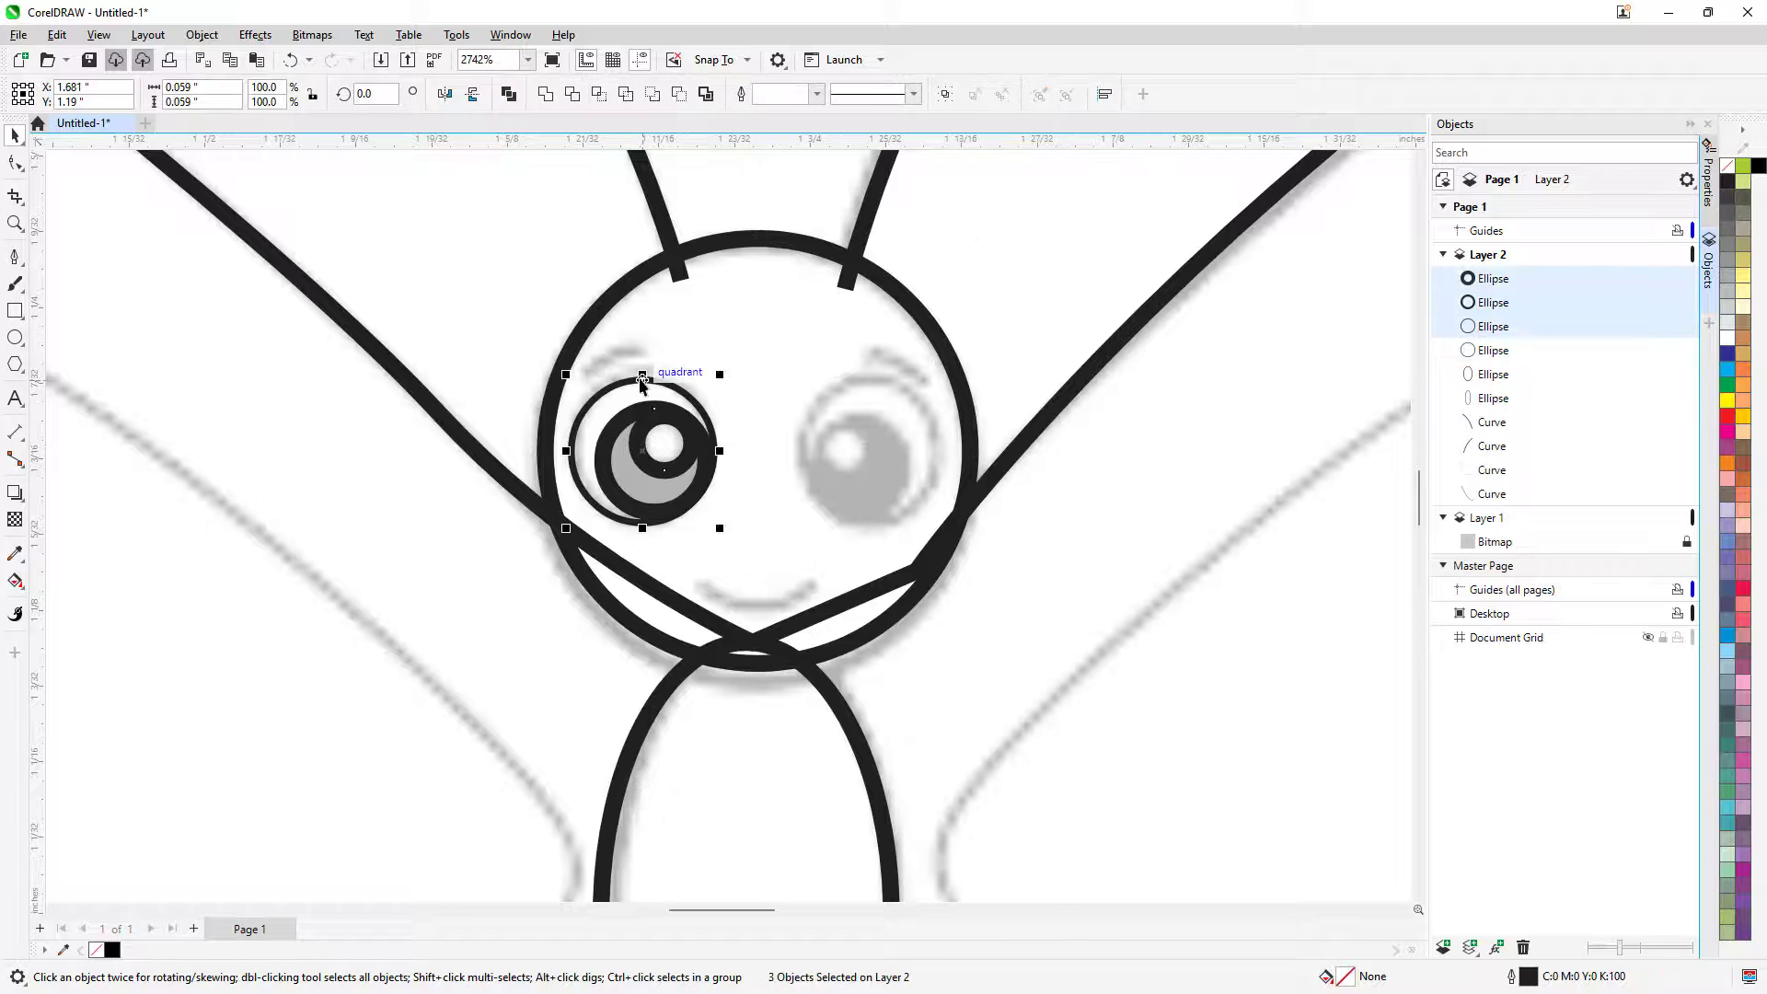
key(ctrl+v)
key(Right)
key(Right)
key(Right)
key(Right)
key(Right)
key(Right)
key(Right)
key(Right)
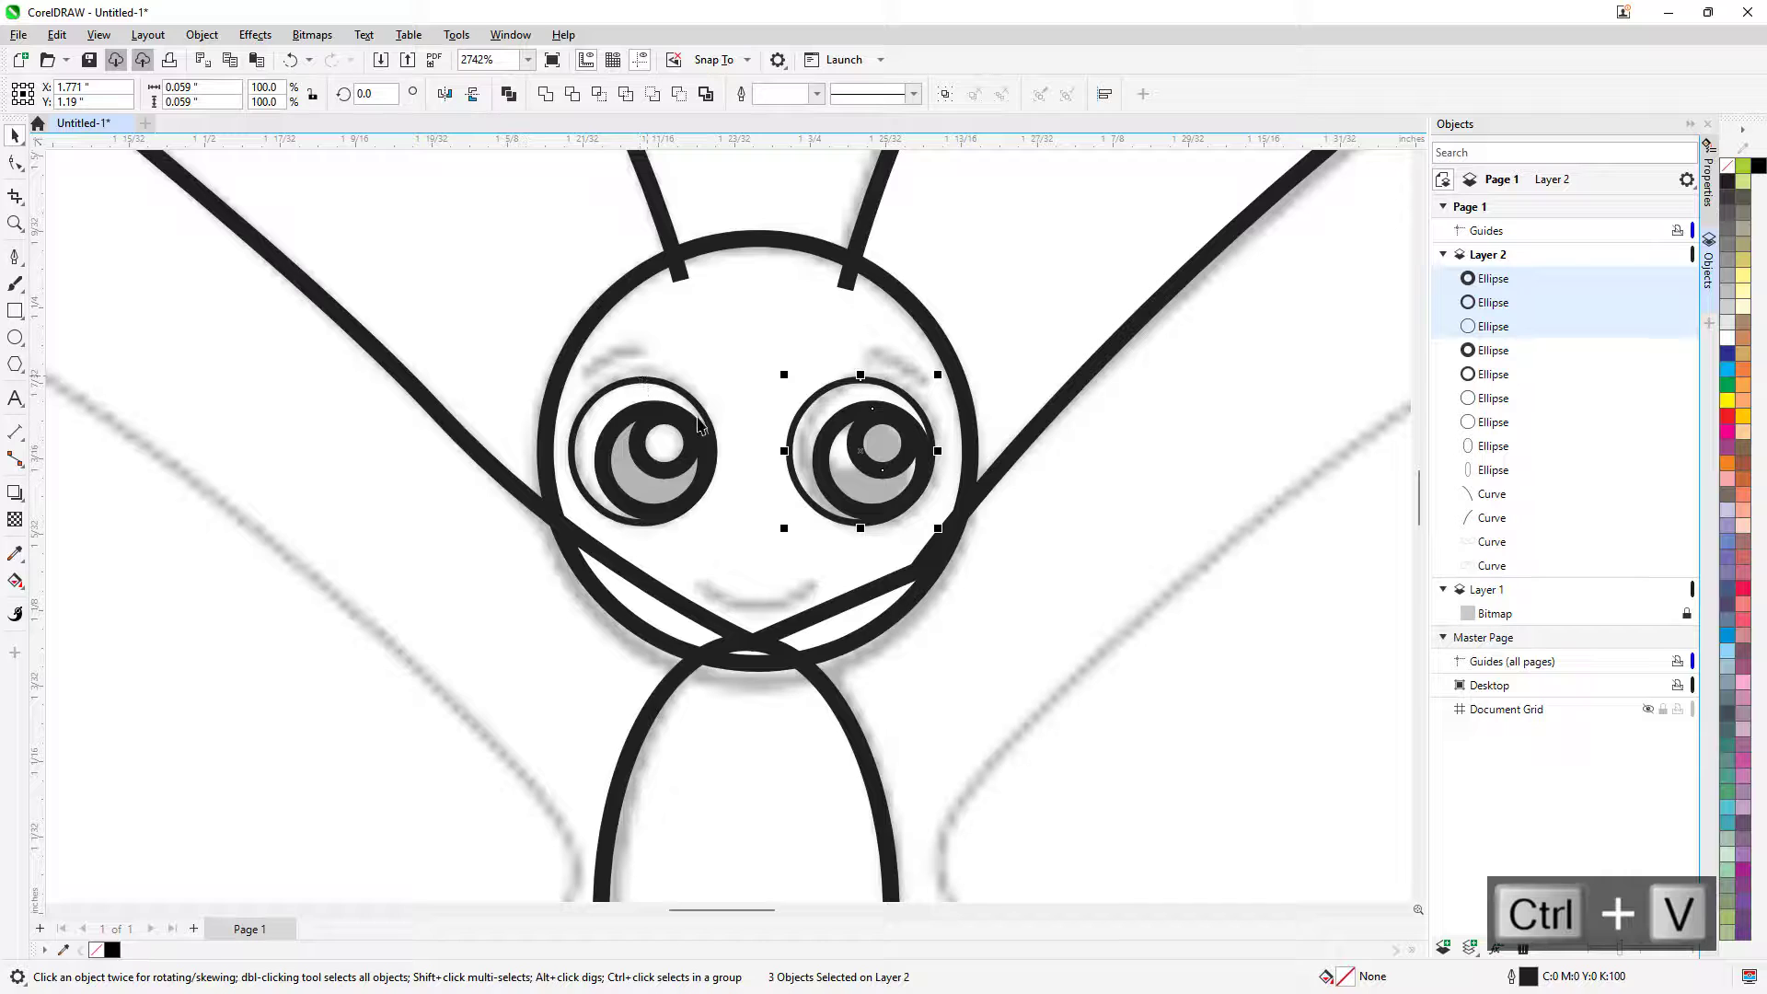
drag(842, 387, 848, 393)
click(1010, 451)
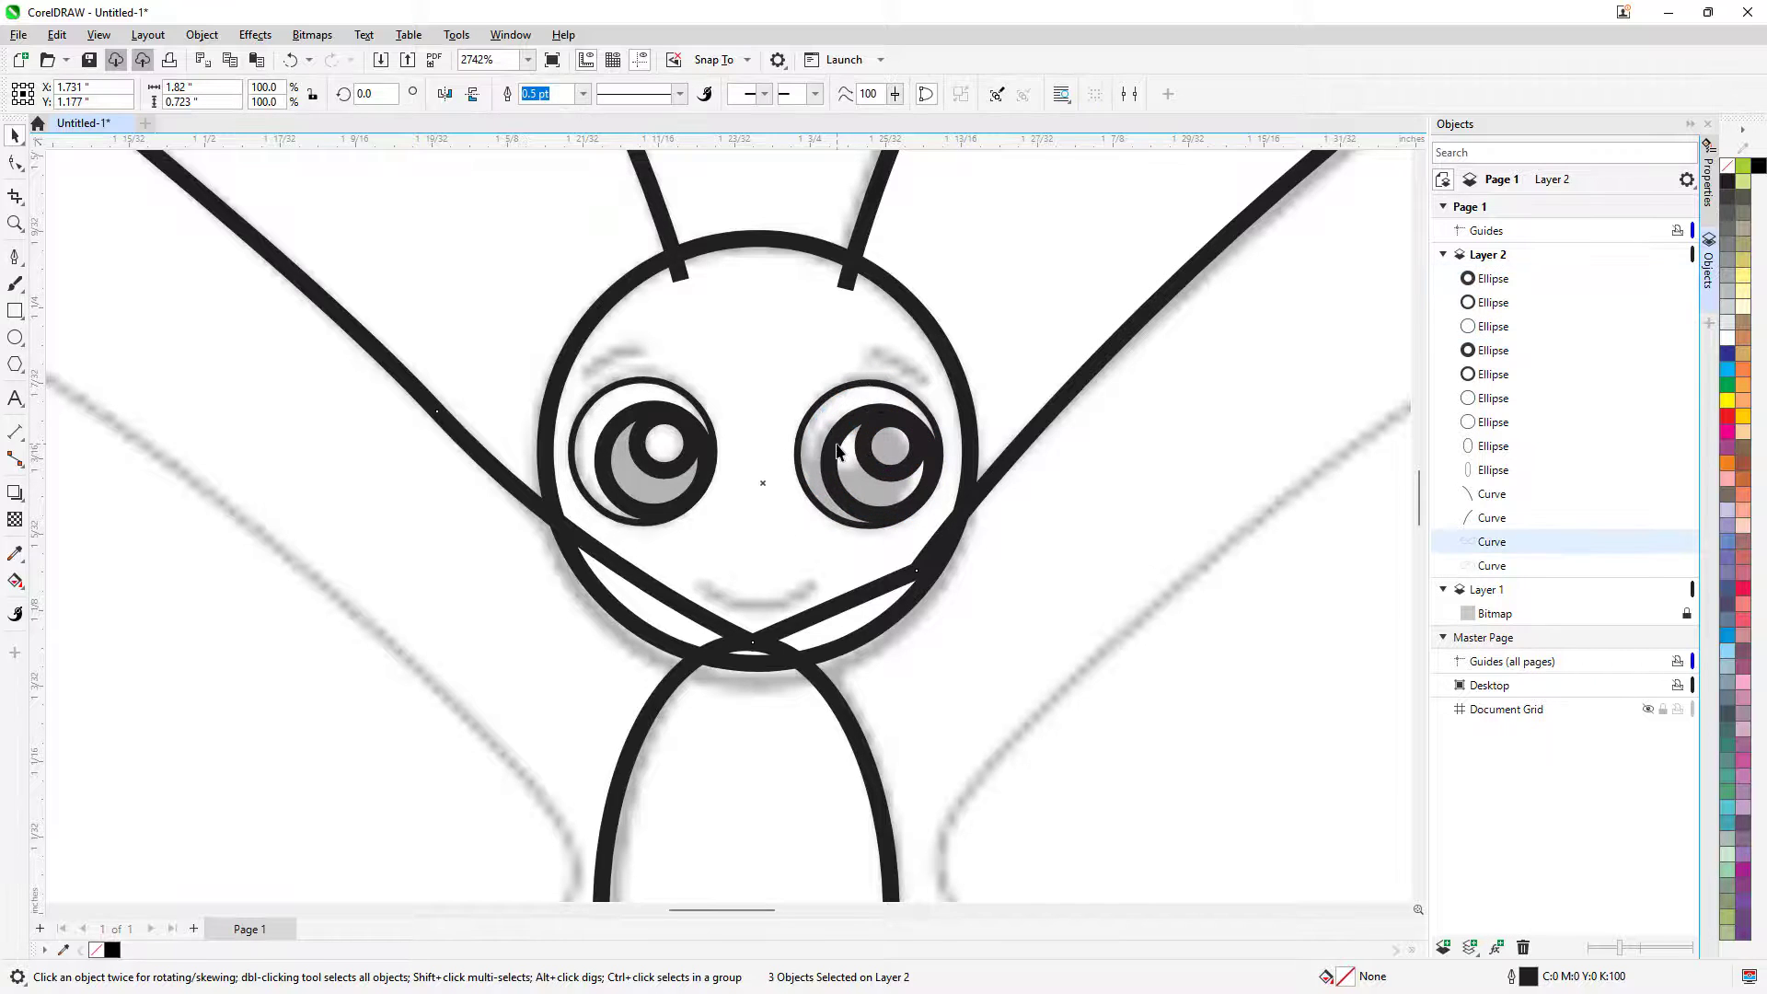
Reposition the right eye's highlight and pupil circles individually to match the sketched pupil
click(829, 463)
mouse_move(829, 463)
mouse_down()
mouse_move(804, 469)
mouse_move(933, 502)
mouse_move(879, 461)
mouse_move(819, 462)
mouse_up()
key(Right)
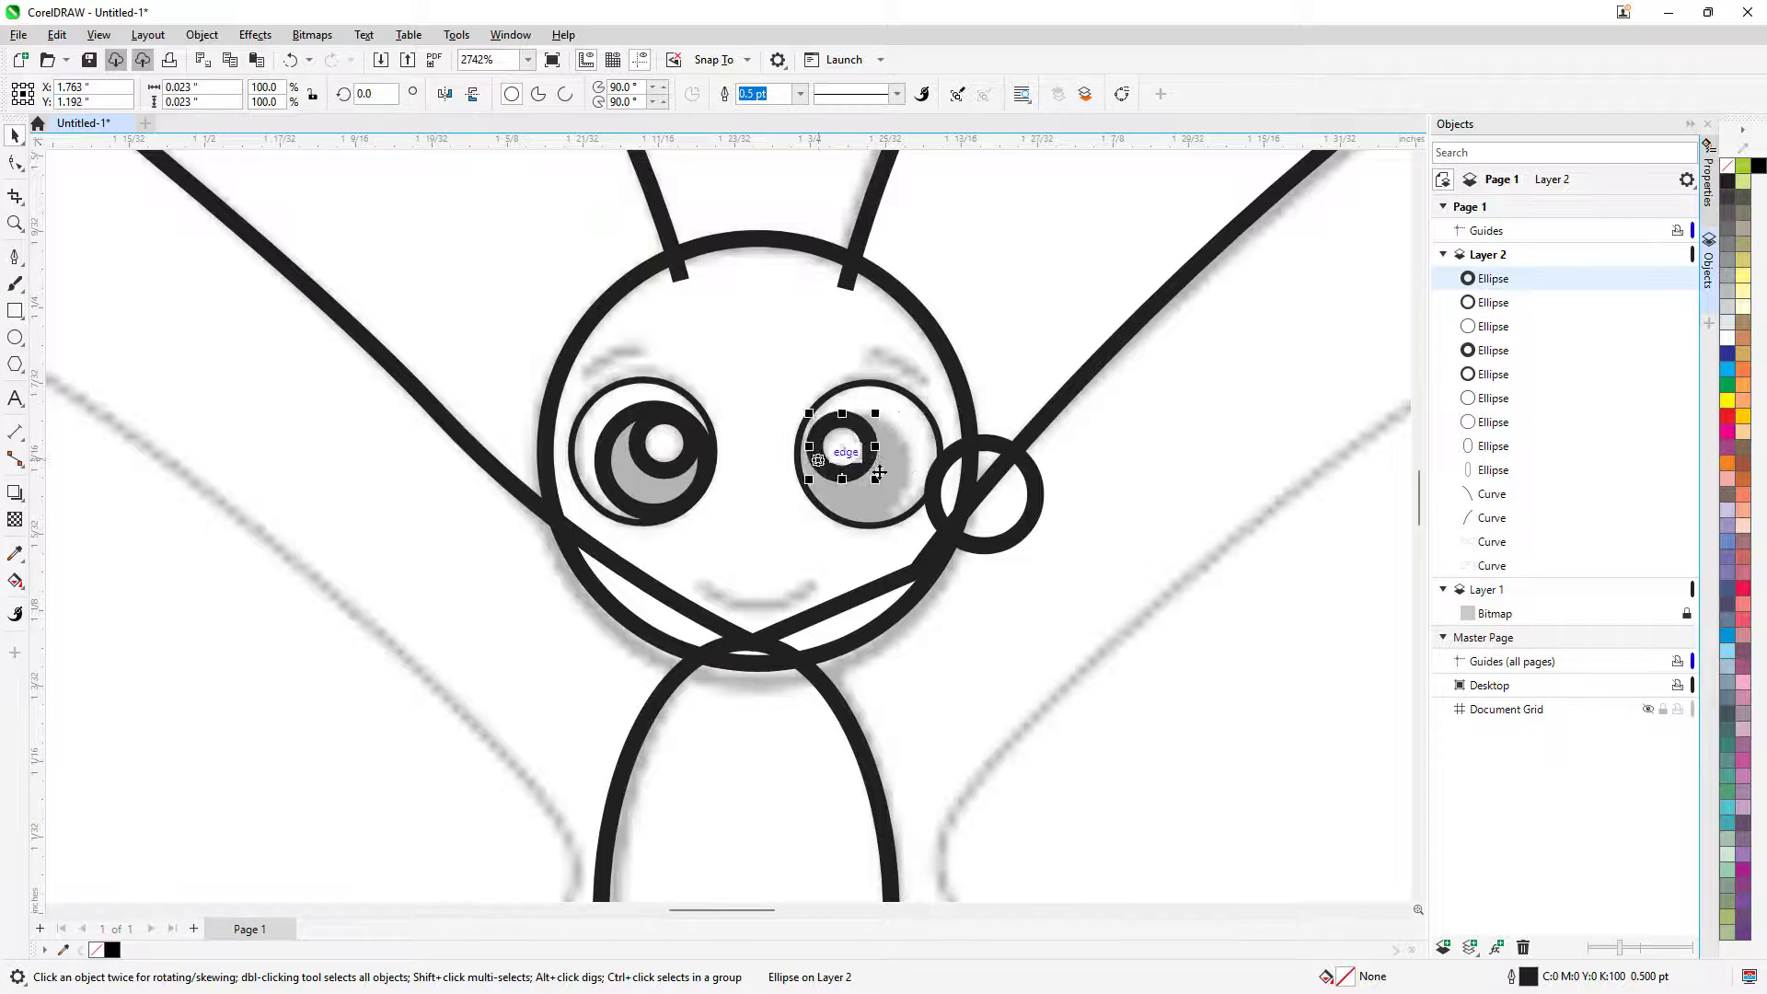
drag(1011, 545, 883, 523)
click(966, 505)
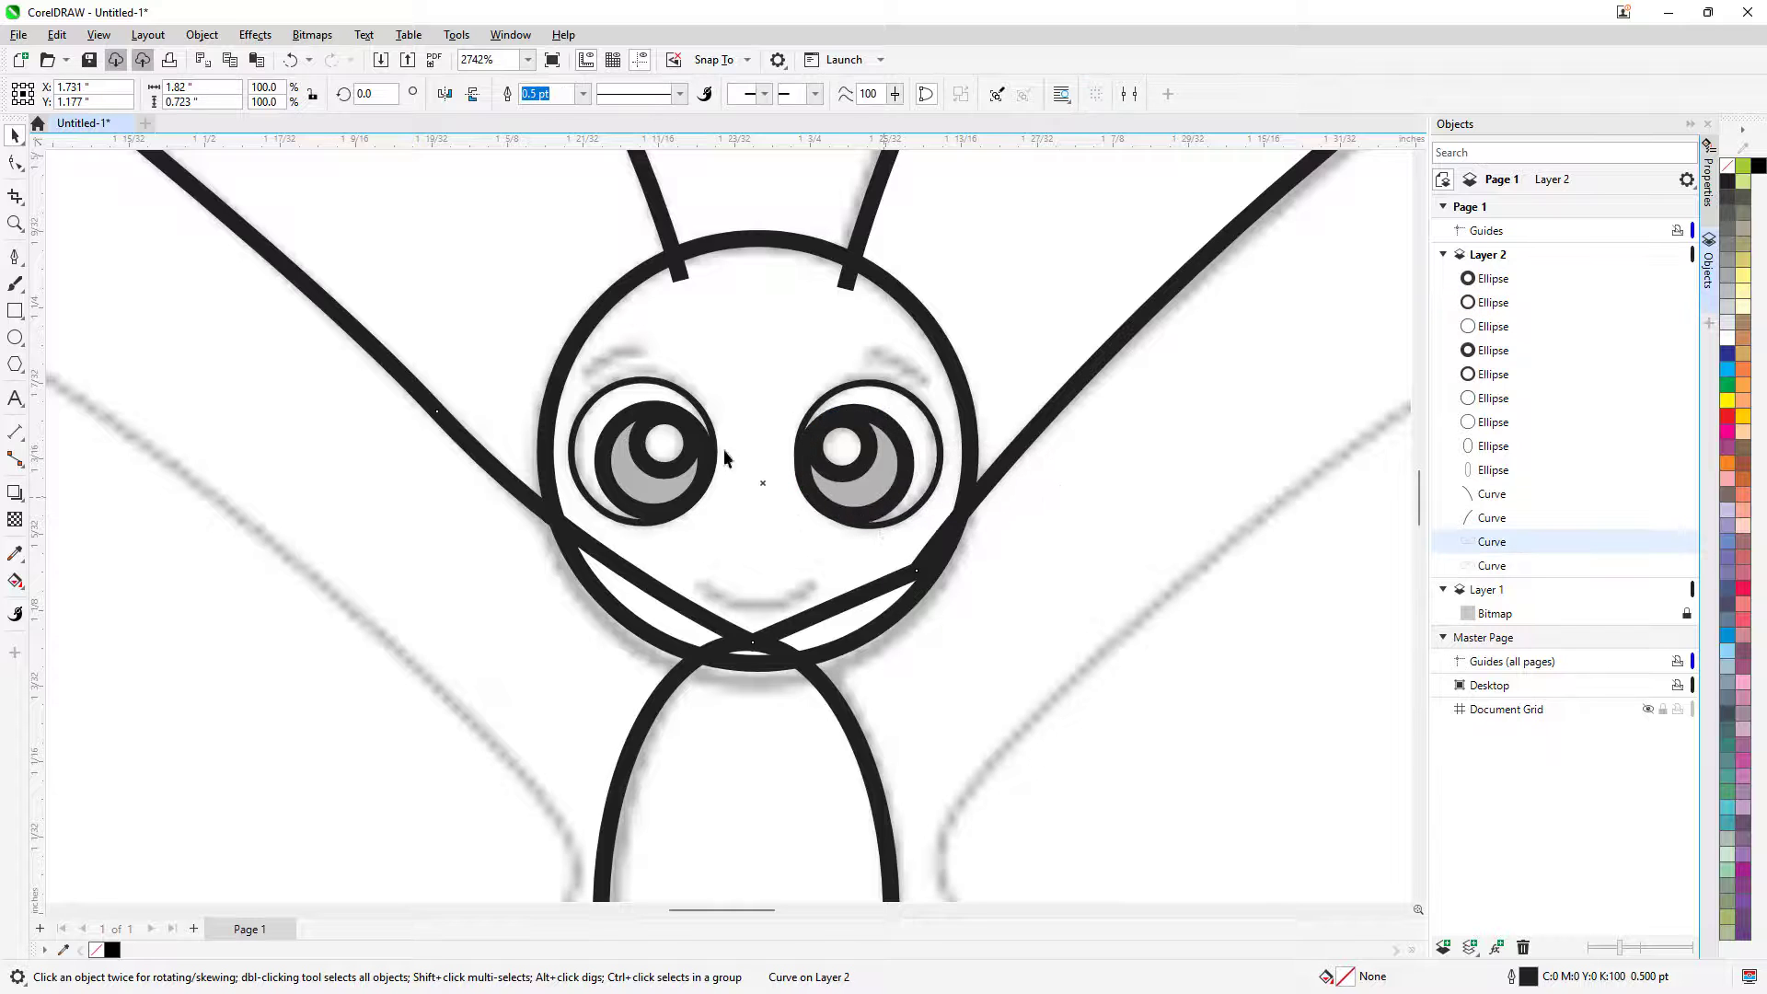
Trace curved eyebrows with the Pen tool, about 0.024 × 0.009 in above the left eye and 0.022 × 0.013 in above the right
click(586, 374)
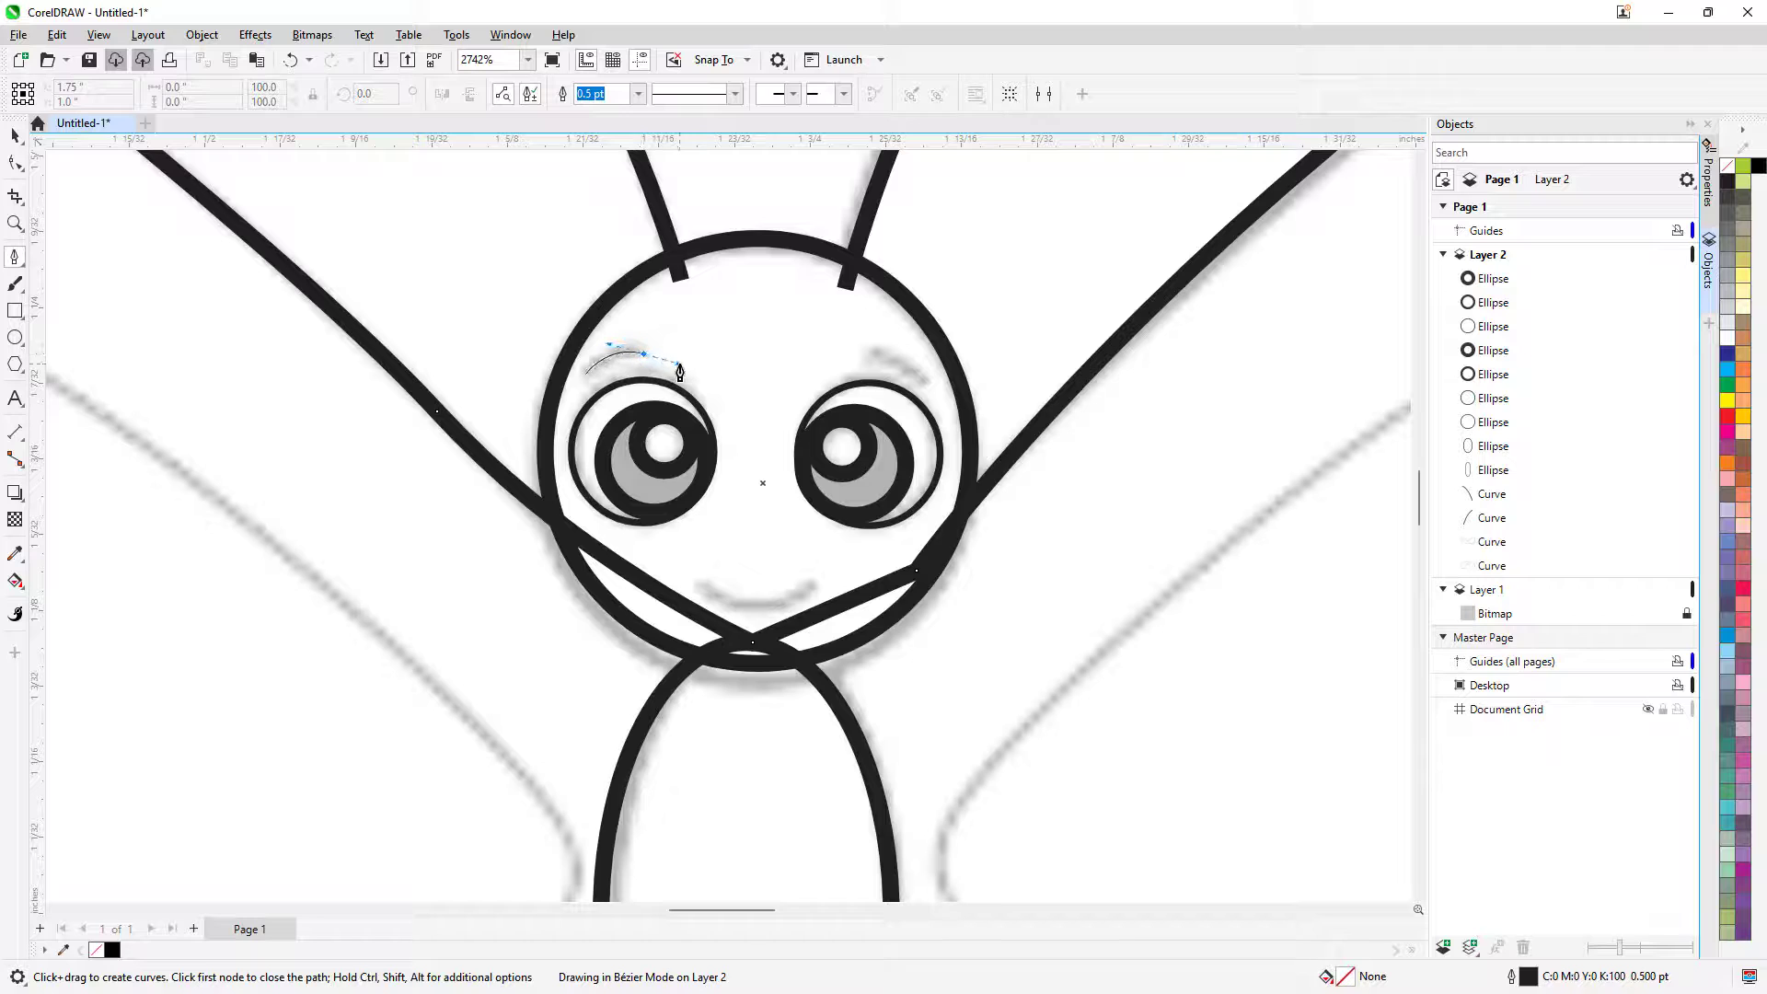
key(space)
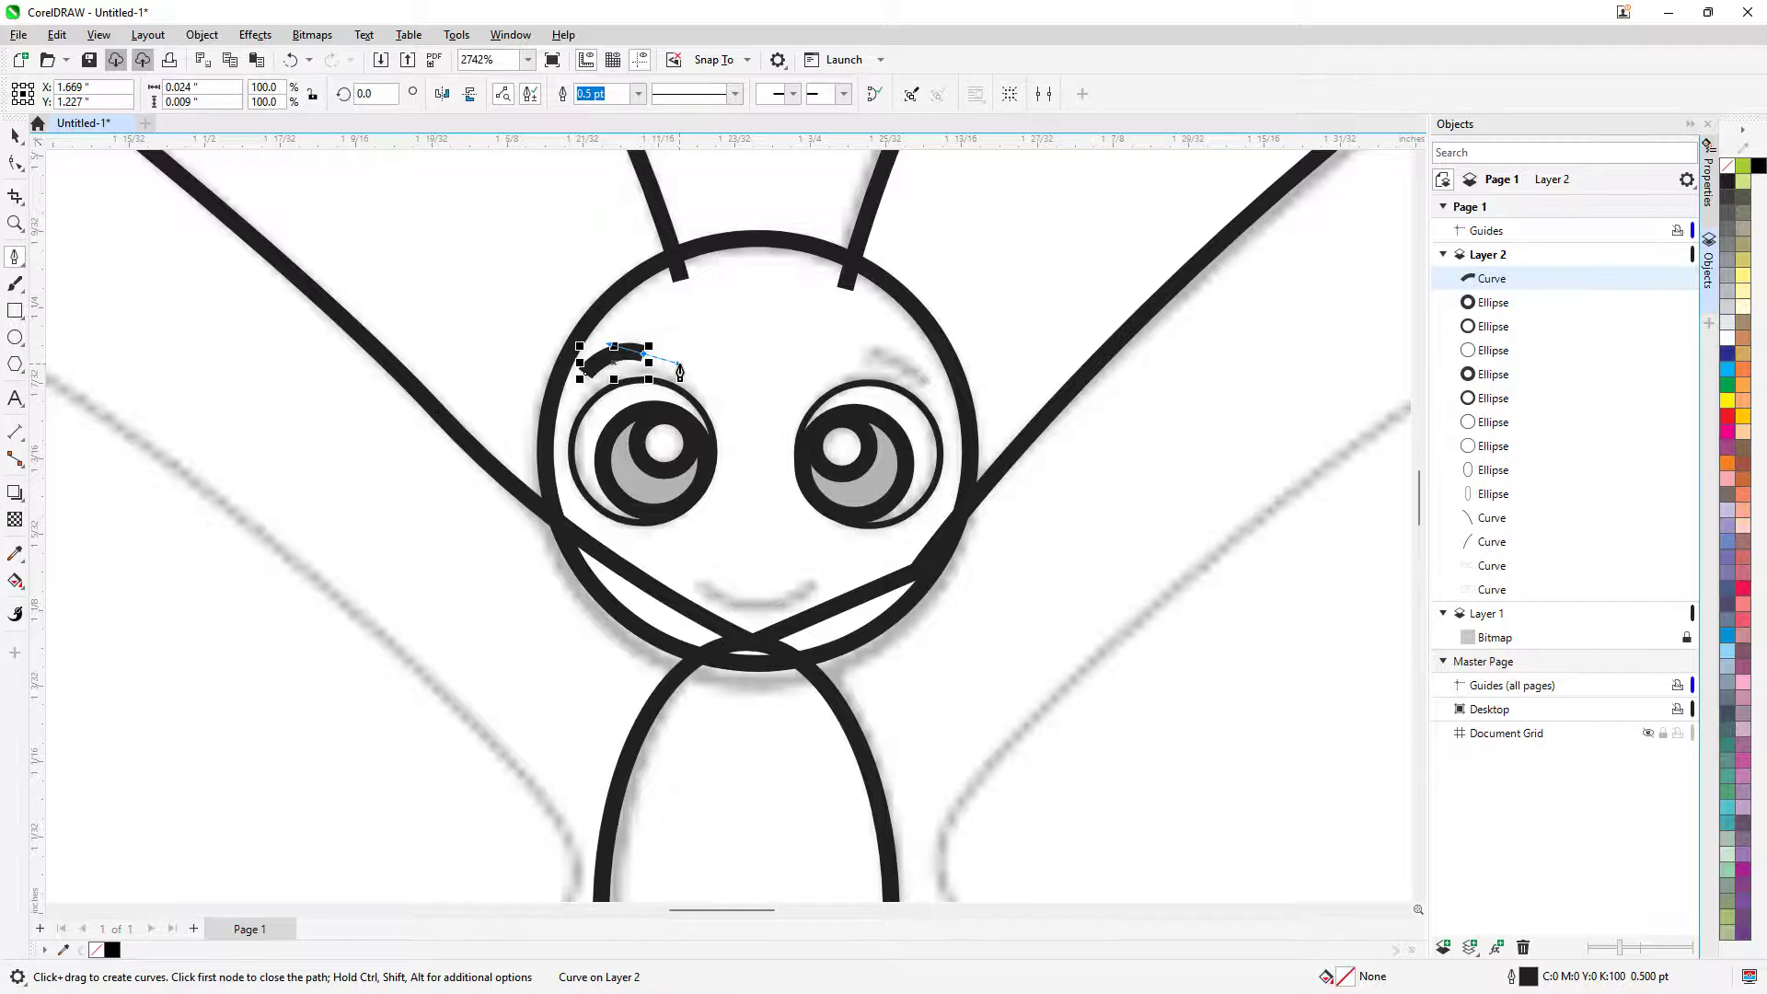
click(872, 354)
drag(926, 383, 940, 401)
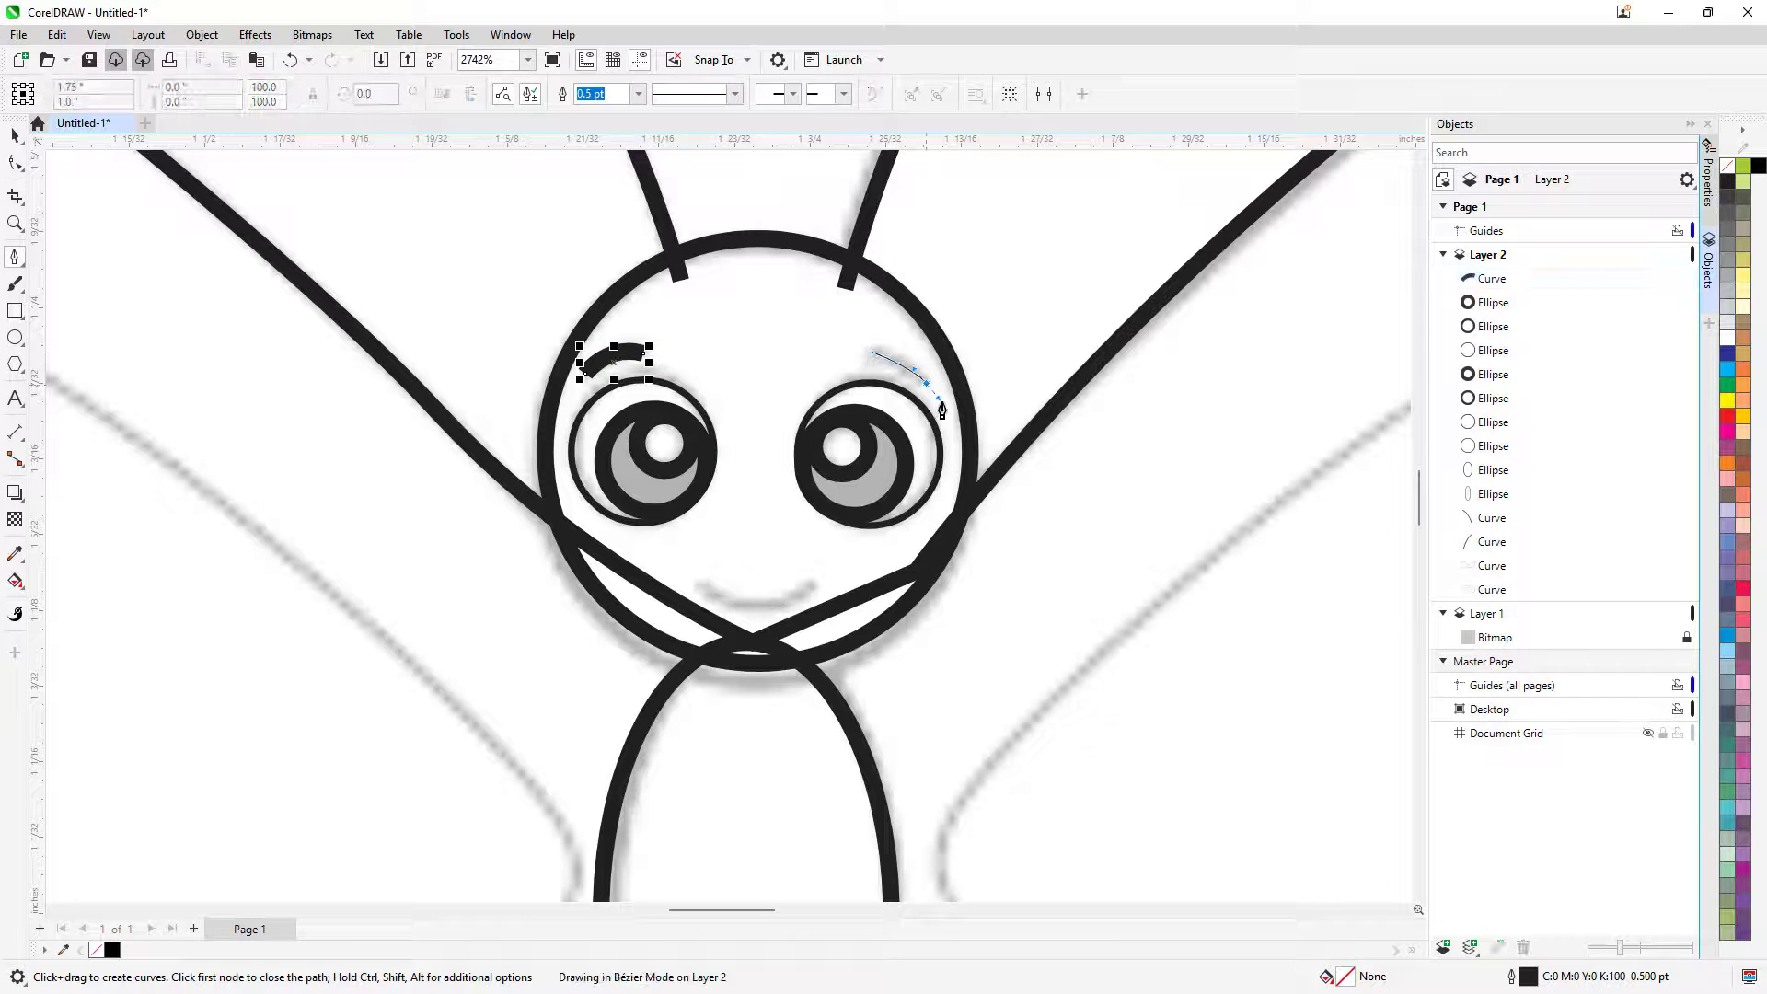
key(space)
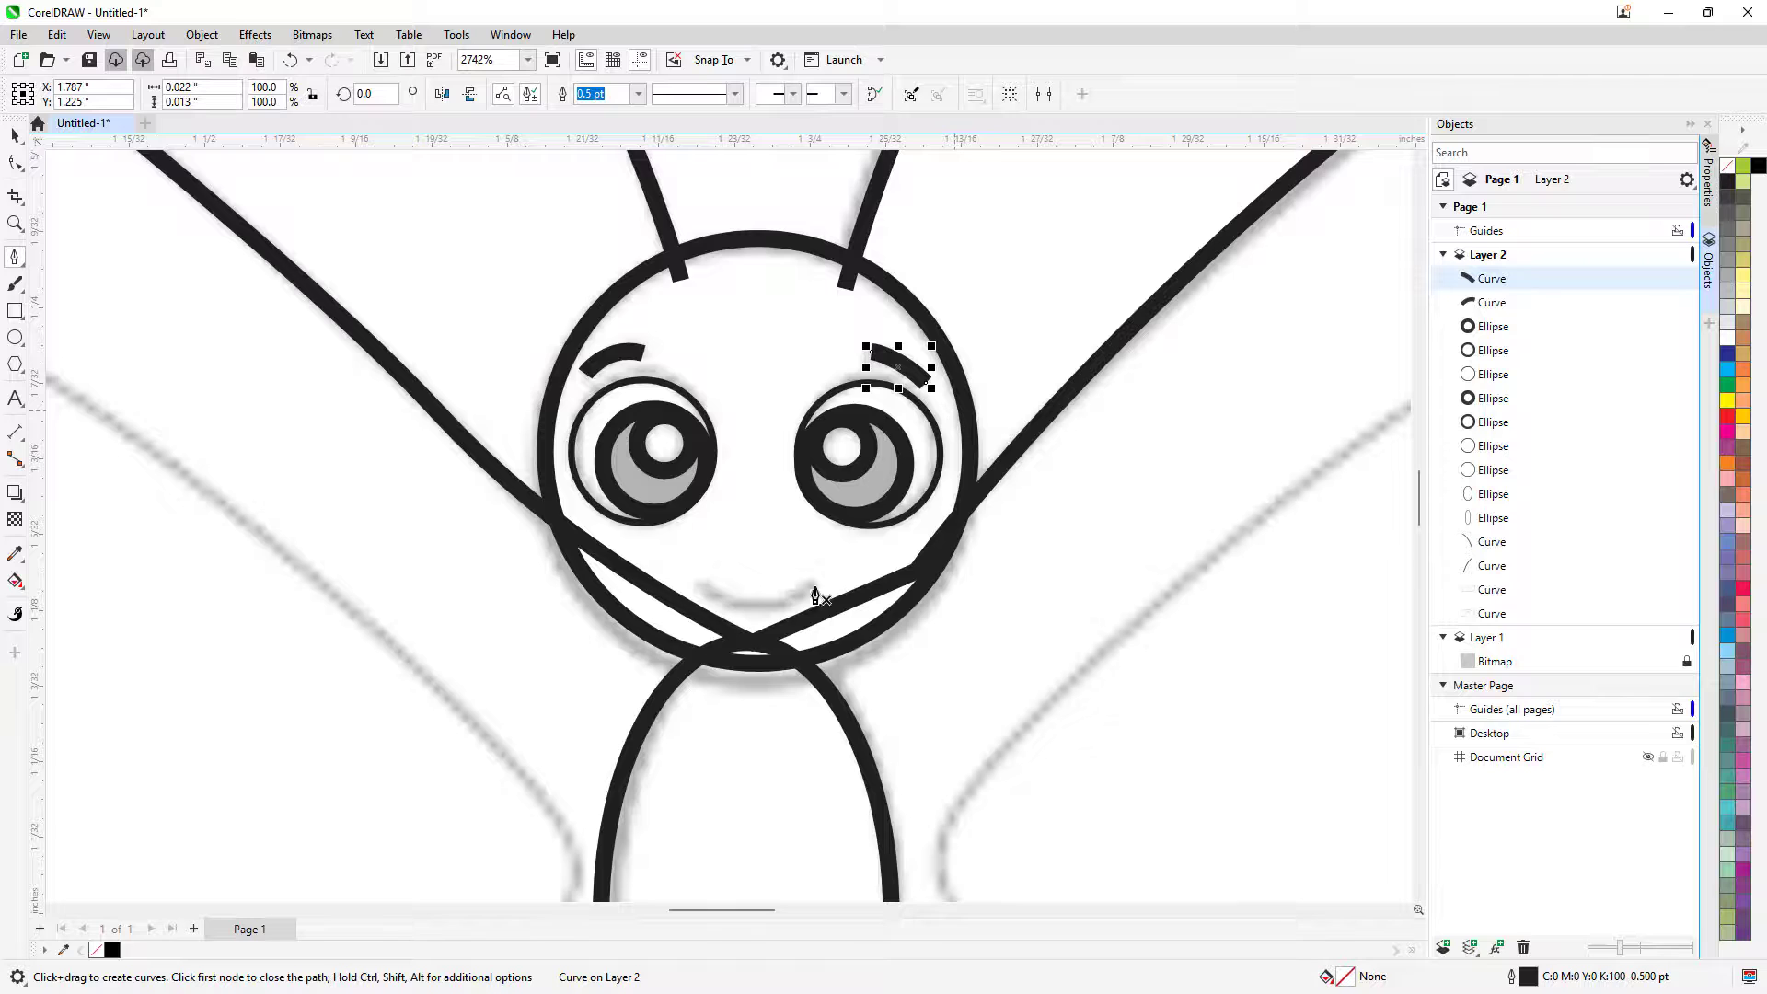
Trace the smile with the Pen tool as a curve about 0.046 in wide and 0.008 in high
click(703, 589)
drag(814, 585, 881, 550)
key(space)
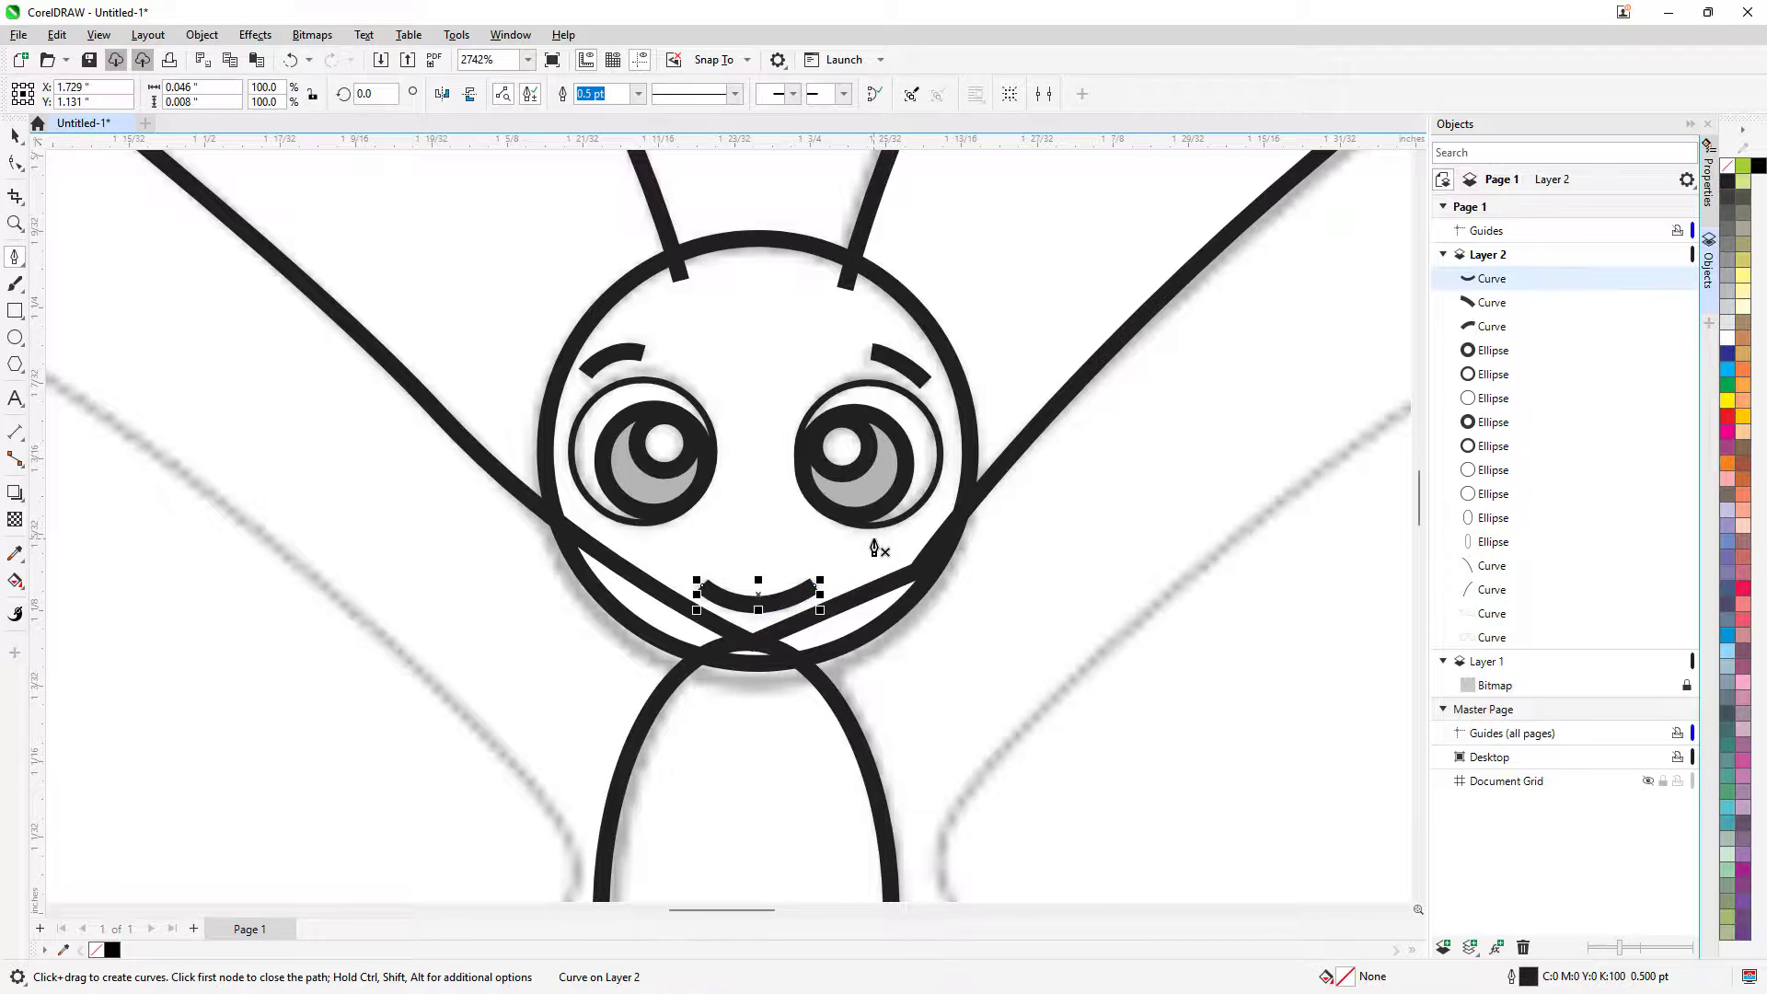
Trace the open inner contour line of the upper right wing with the Pen tool, about 0.47 × 0.39 in
scroll(875, 549, down, 5)
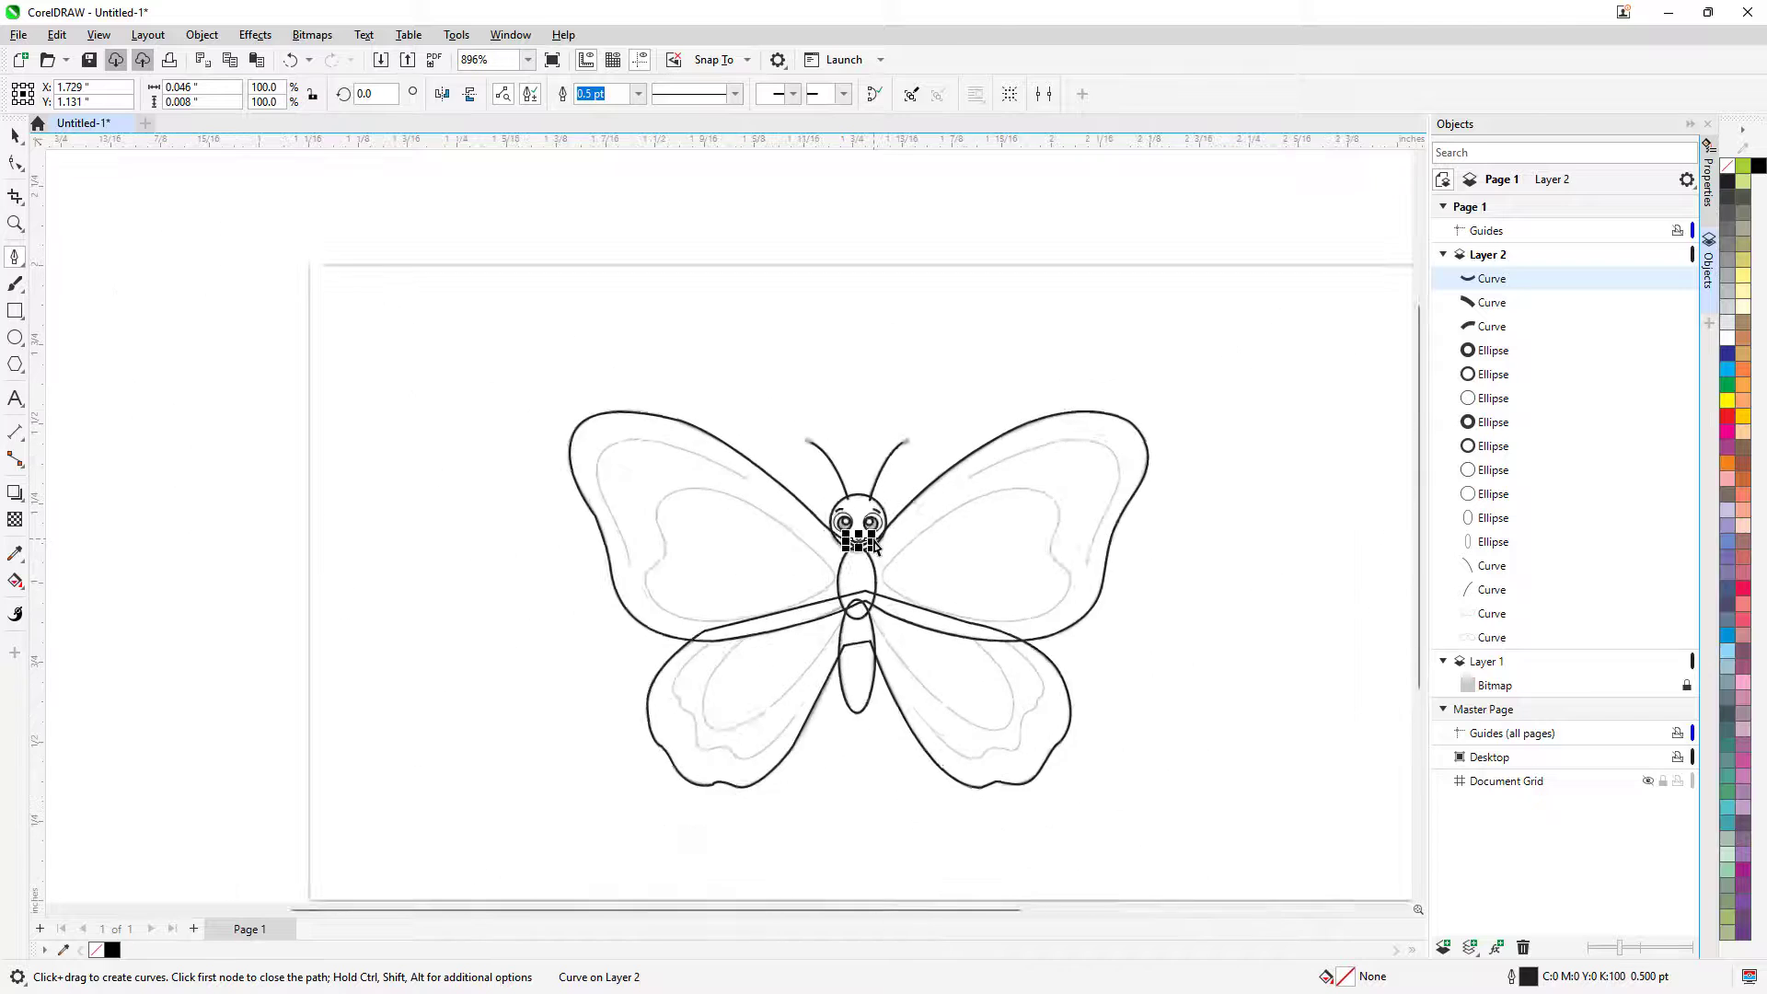
scroll(875, 549, down, 2)
scroll(1017, 571, up, 3)
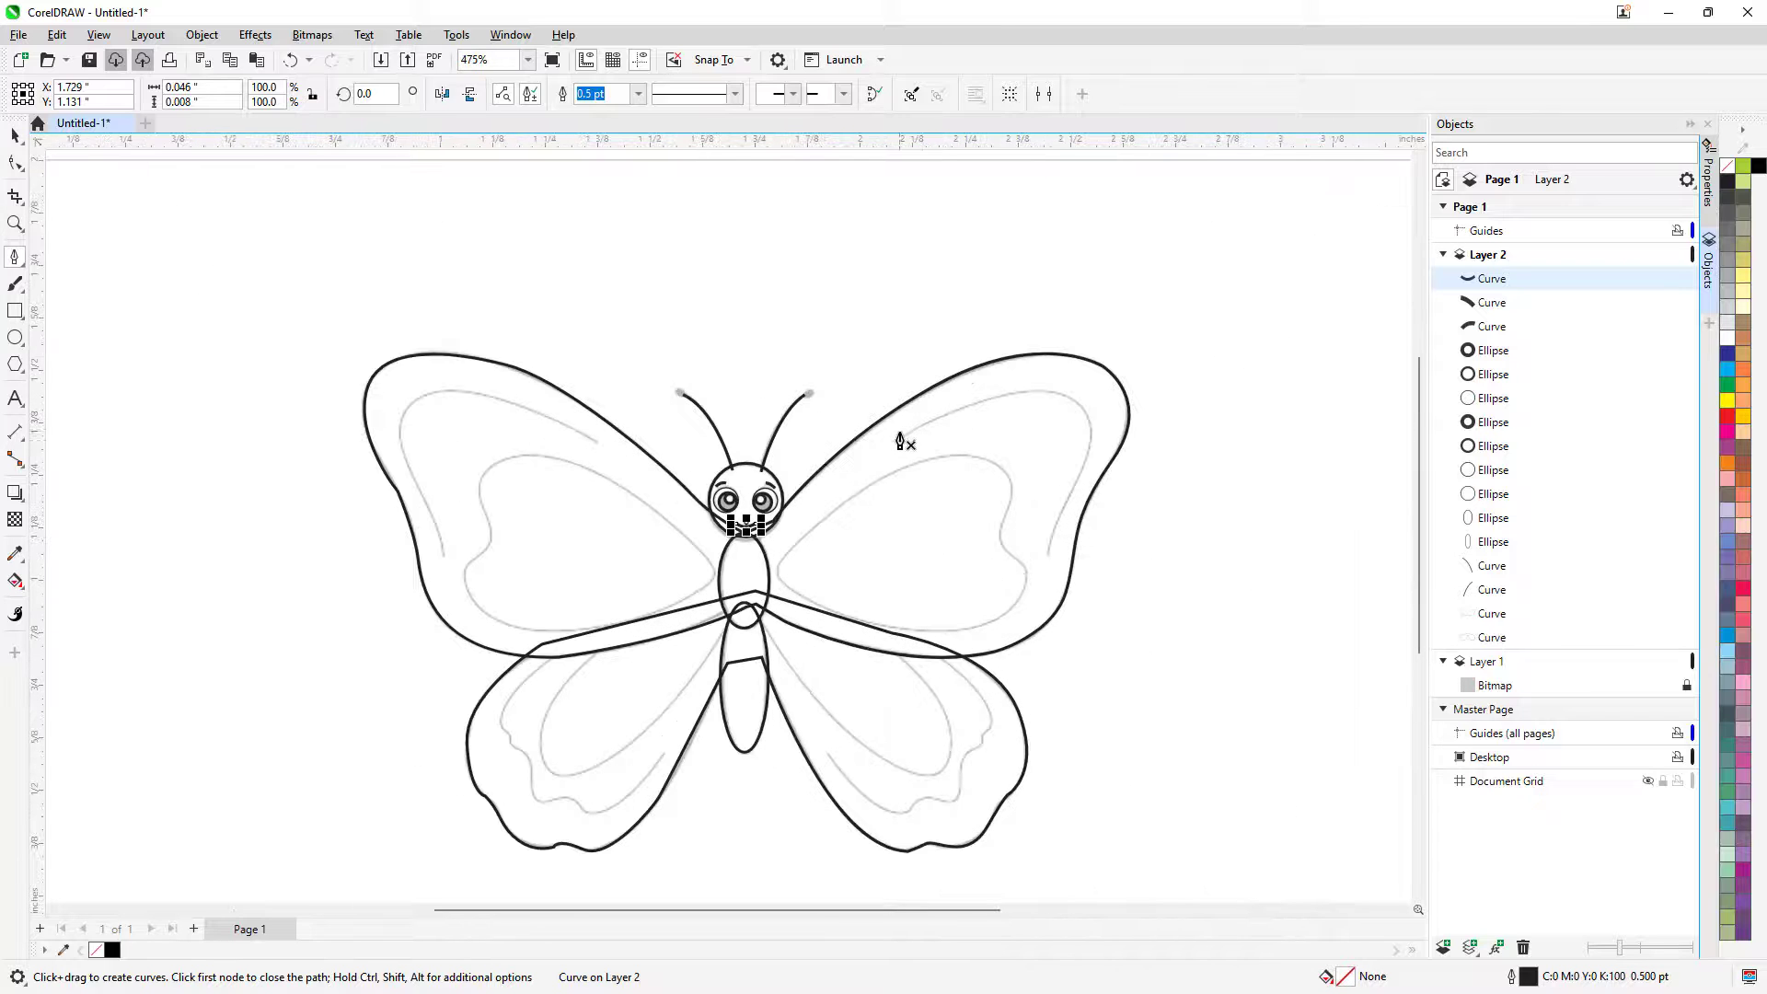
scroll(982, 570, up, 2)
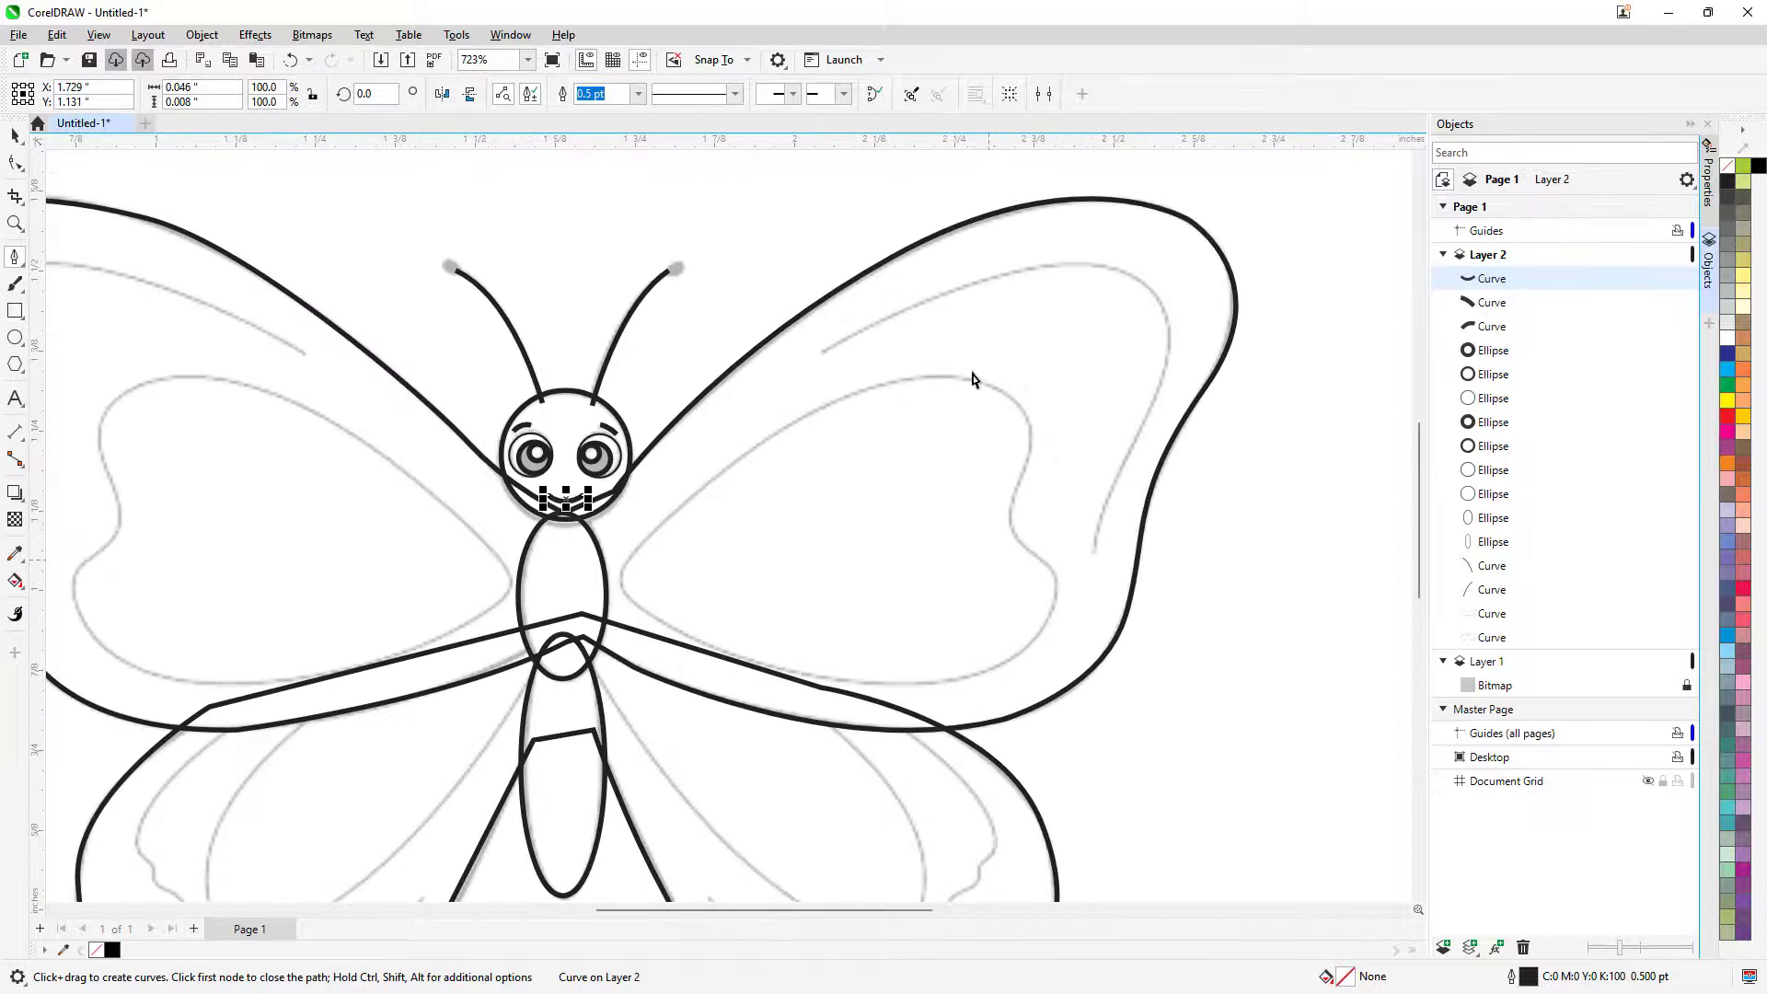
click(822, 351)
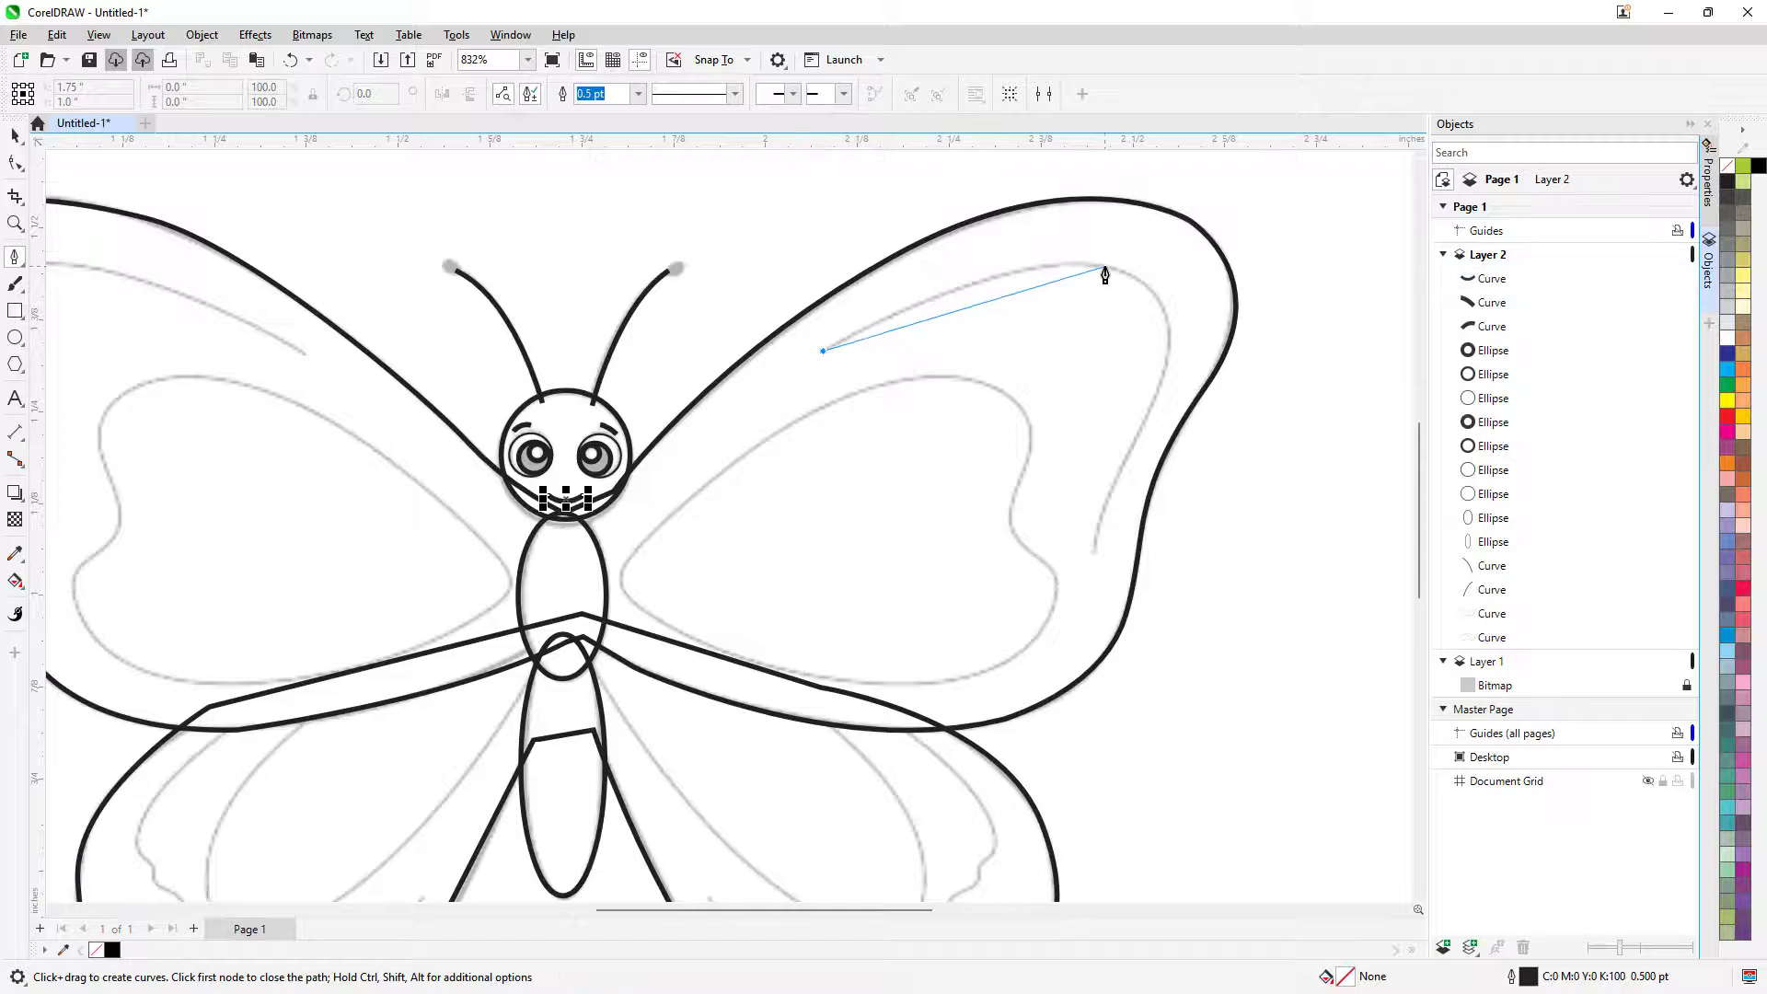
drag(1104, 266, 1202, 293)
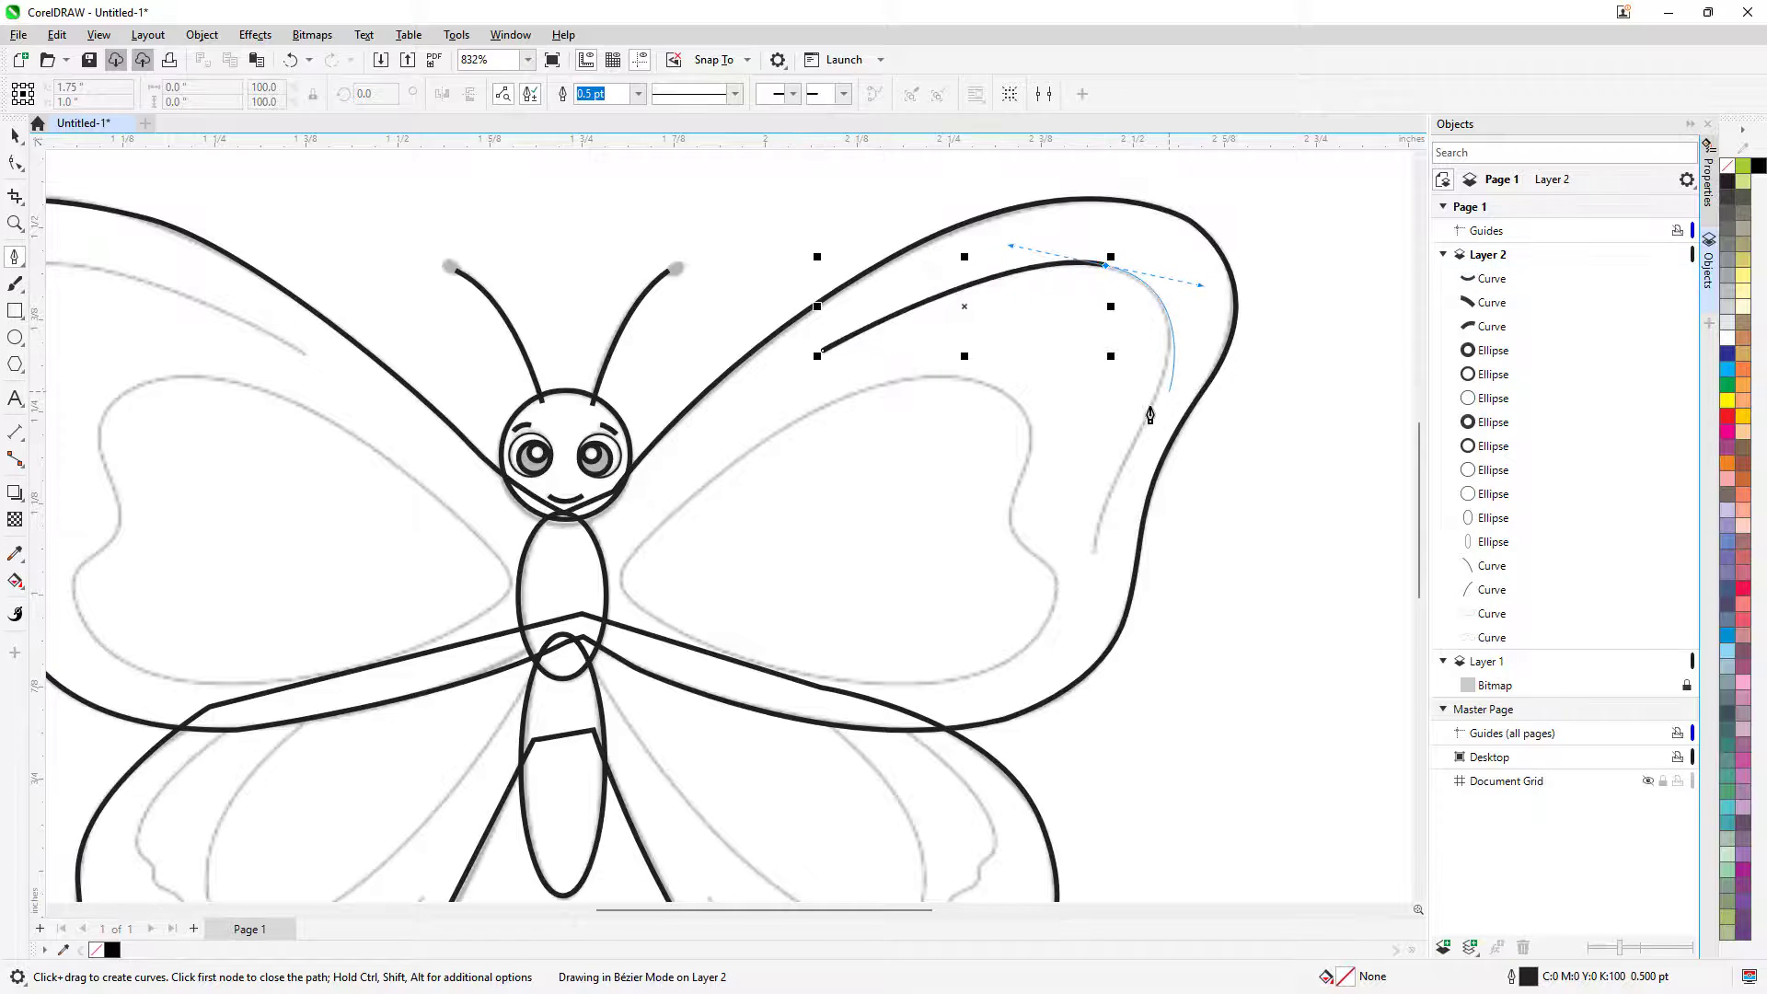
click(1157, 391)
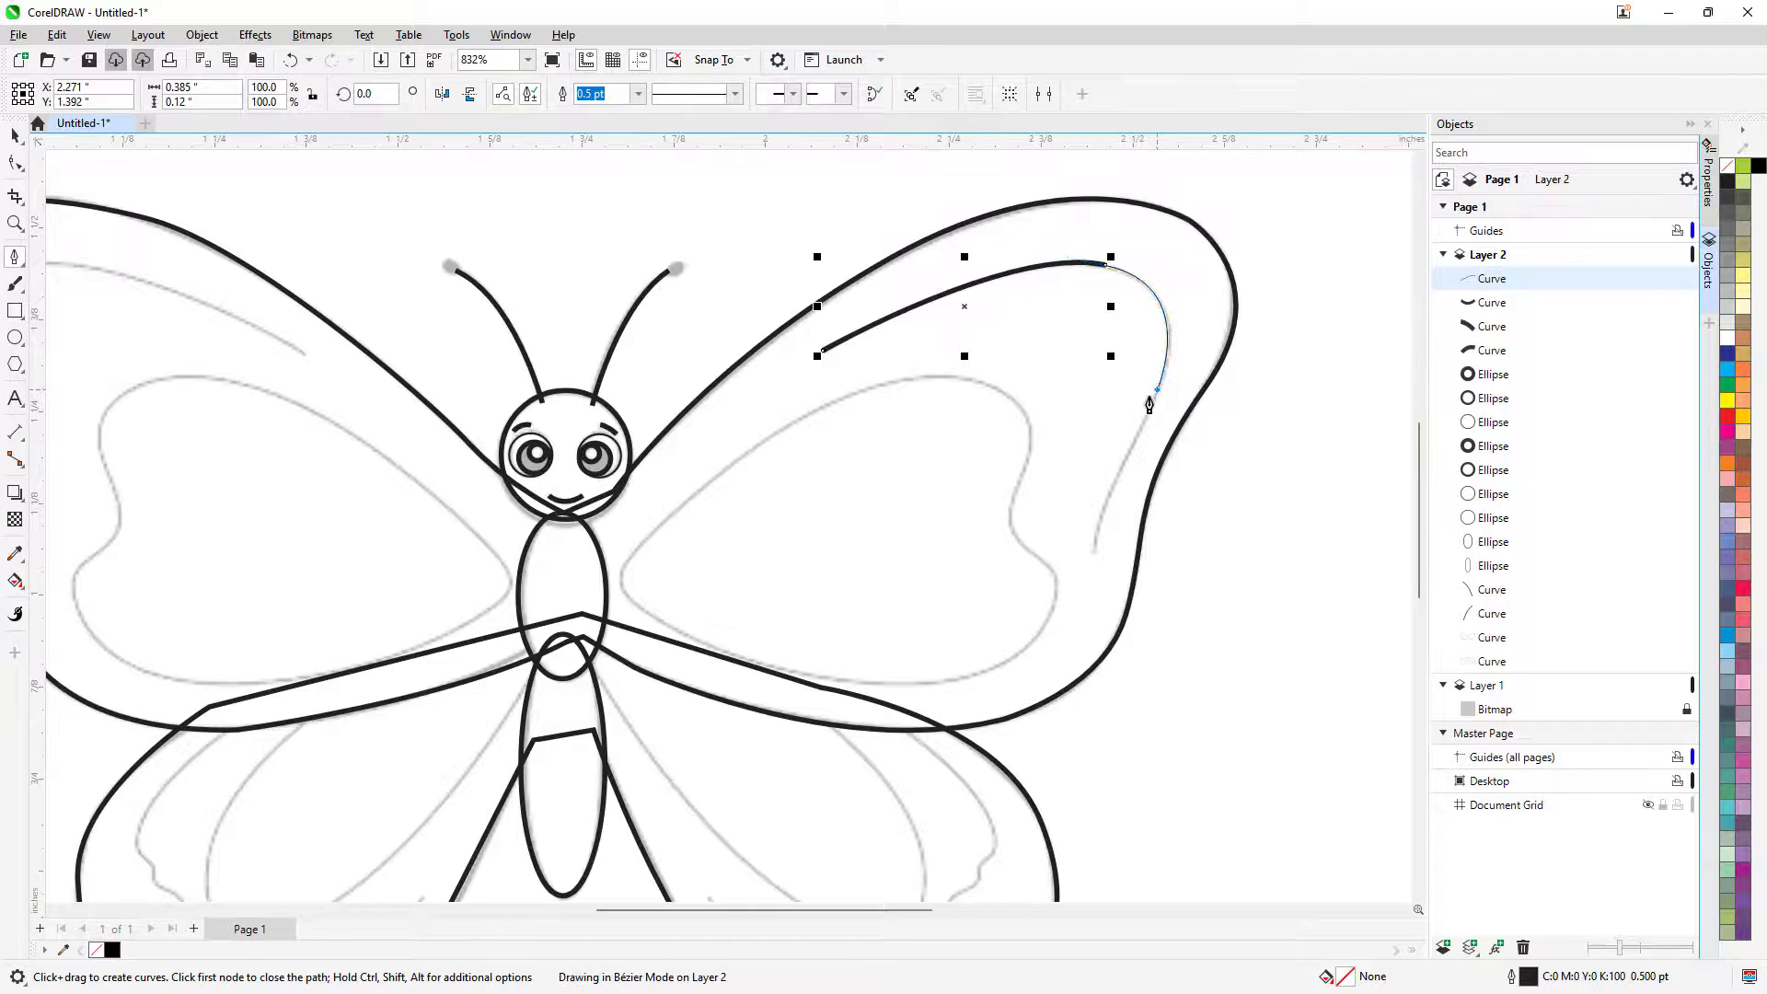
drag(1095, 552, 1096, 616)
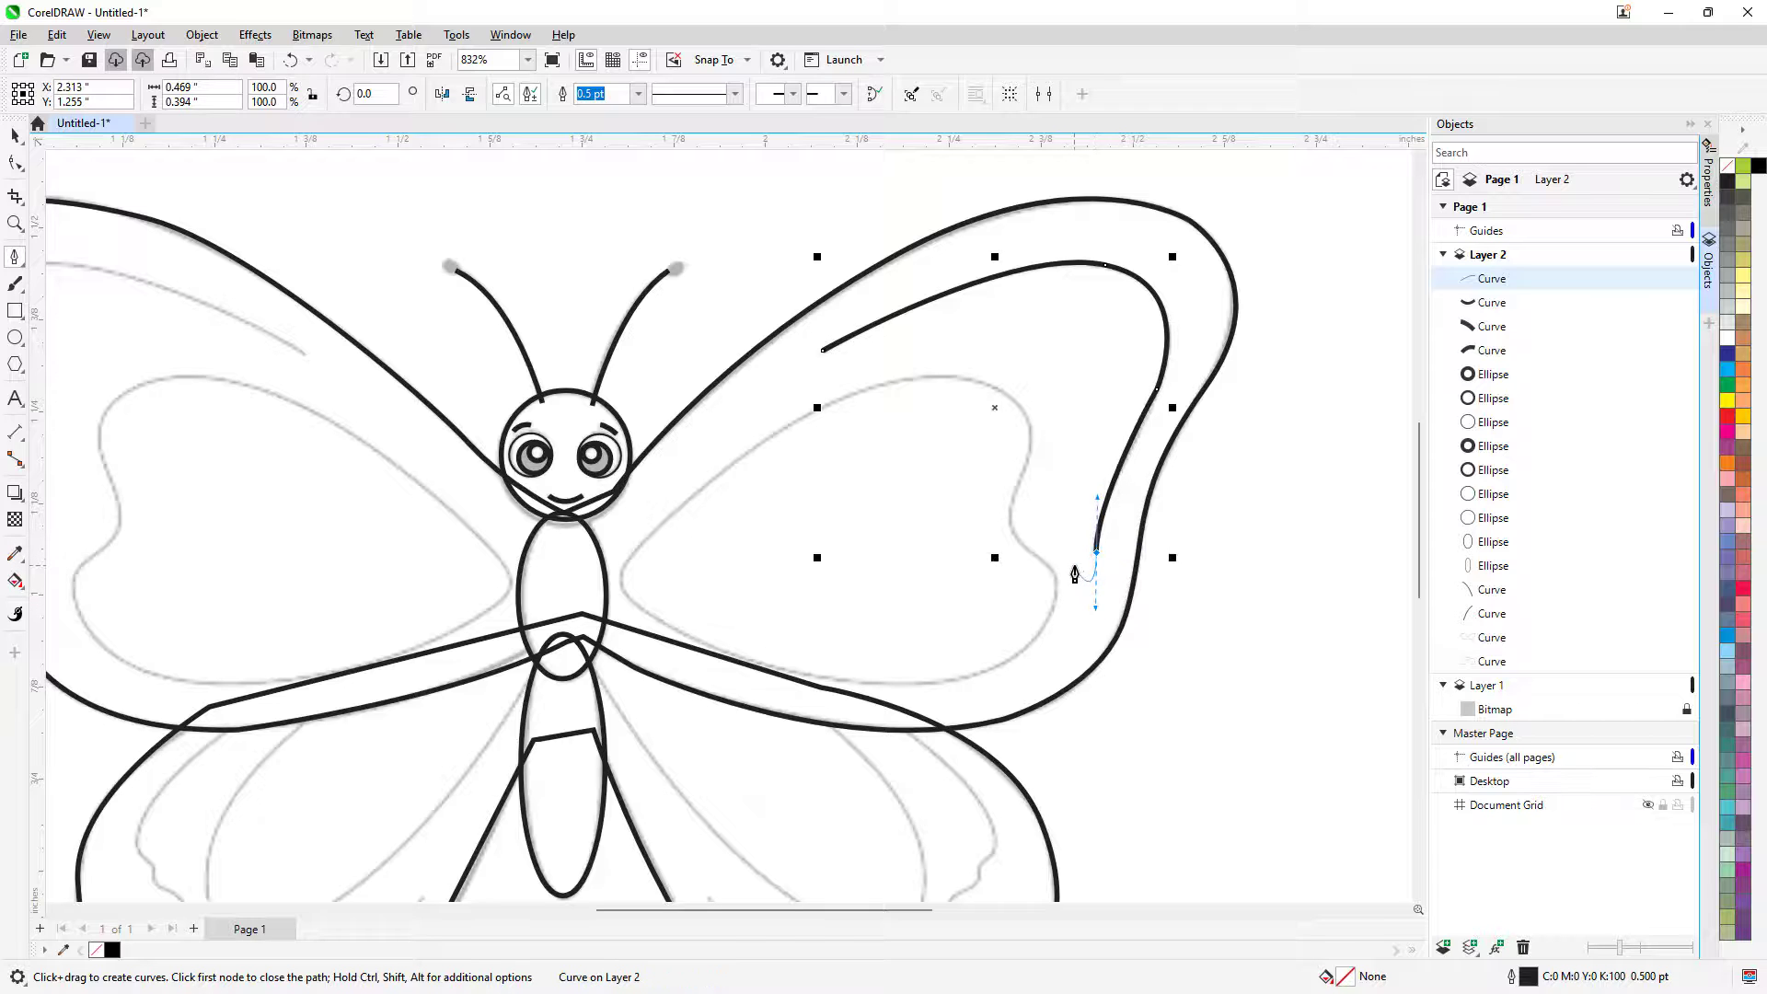
Trace the open inner contour line of the upper left wing with the Pen tool, about 0.465 × 0.396 in
scroll(1026, 550, down, 4)
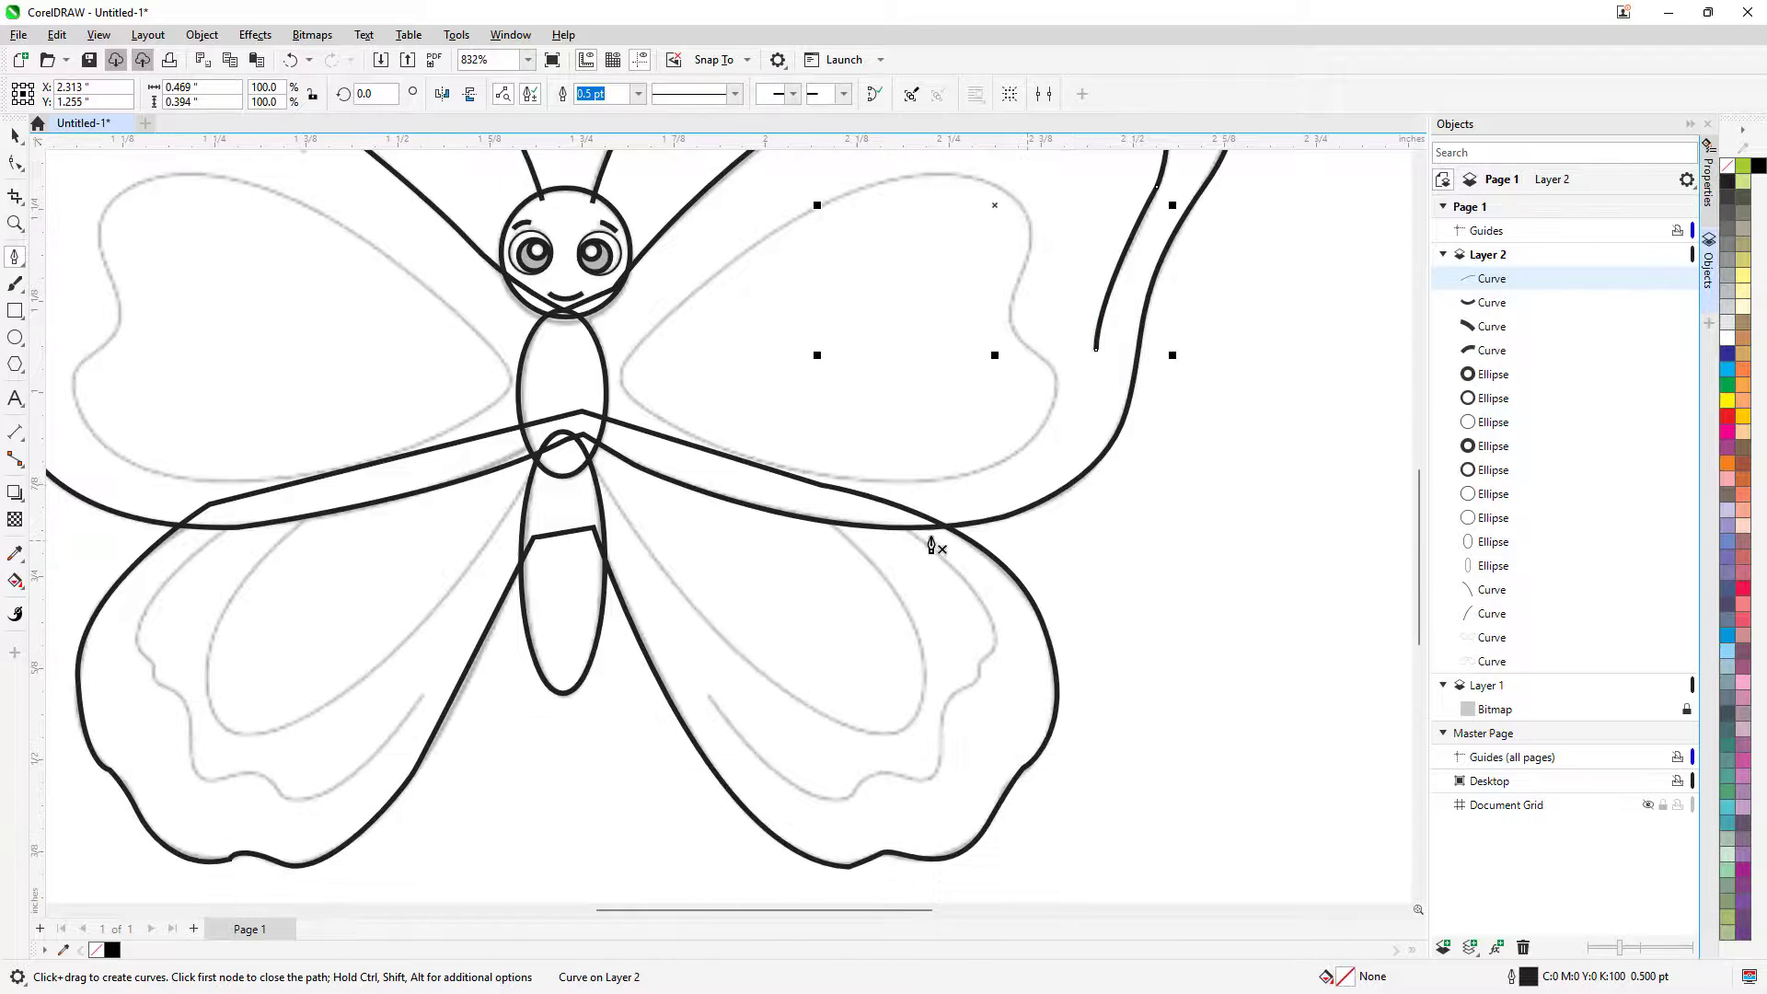
scroll(539, 433, up, 4)
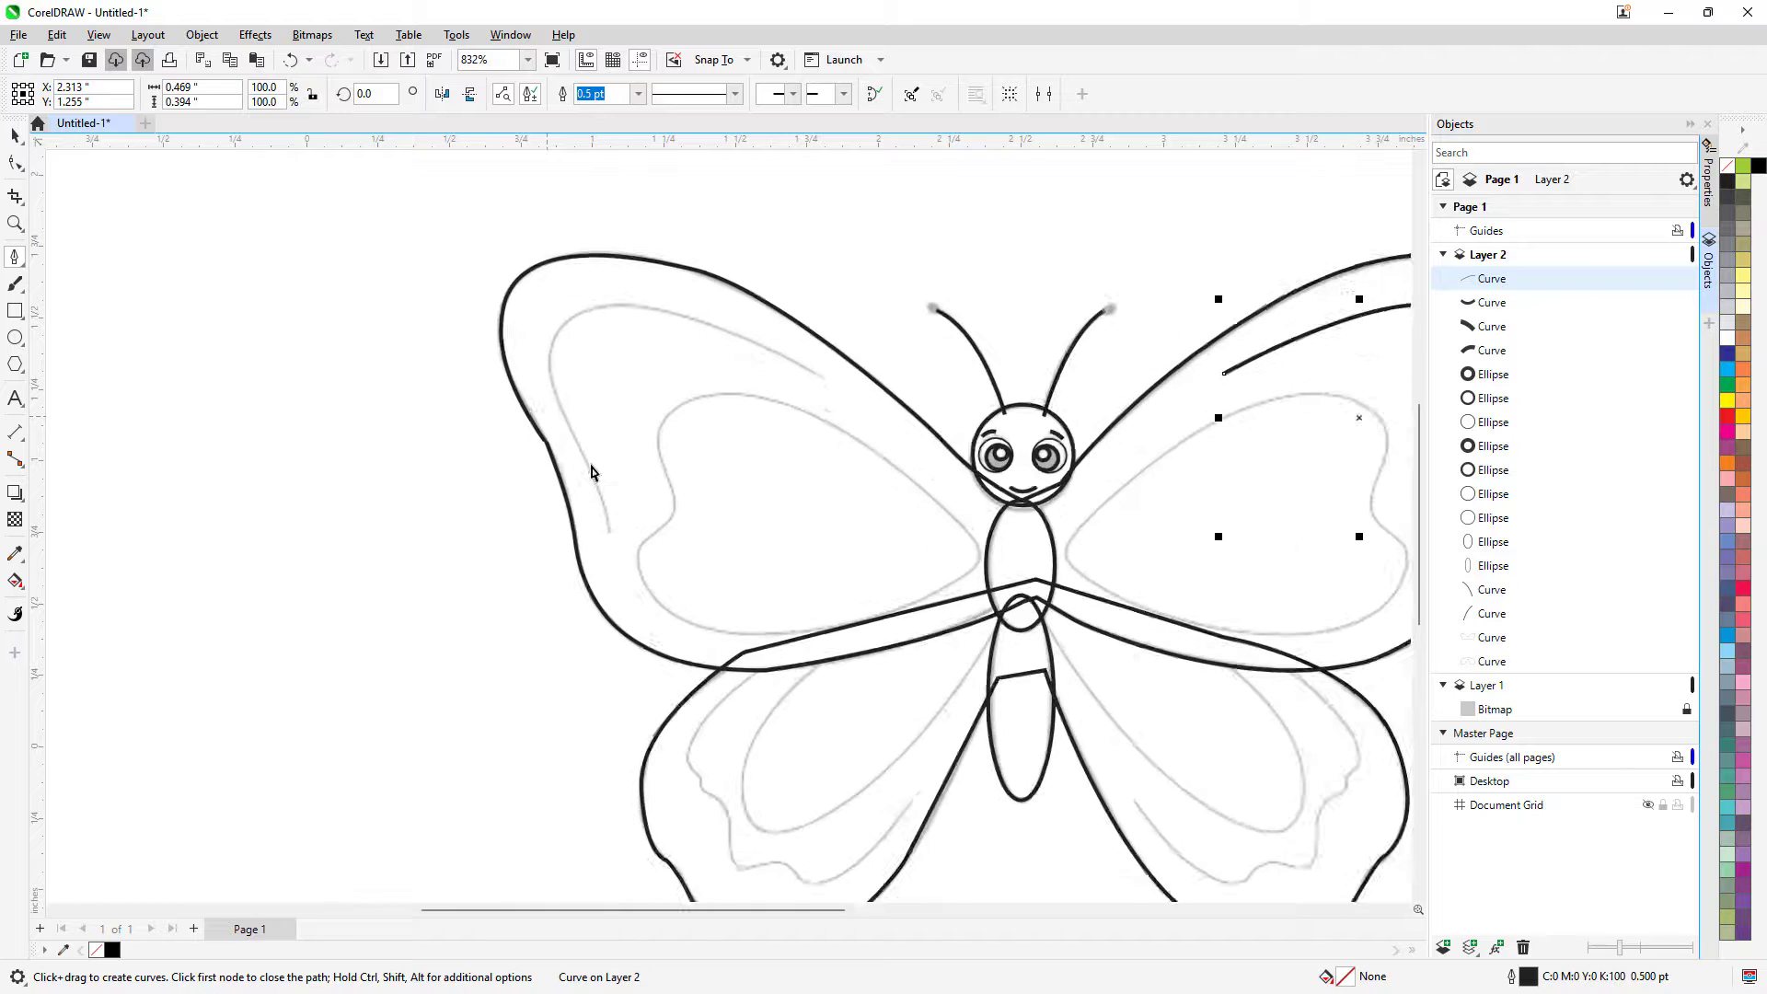
click(603, 528)
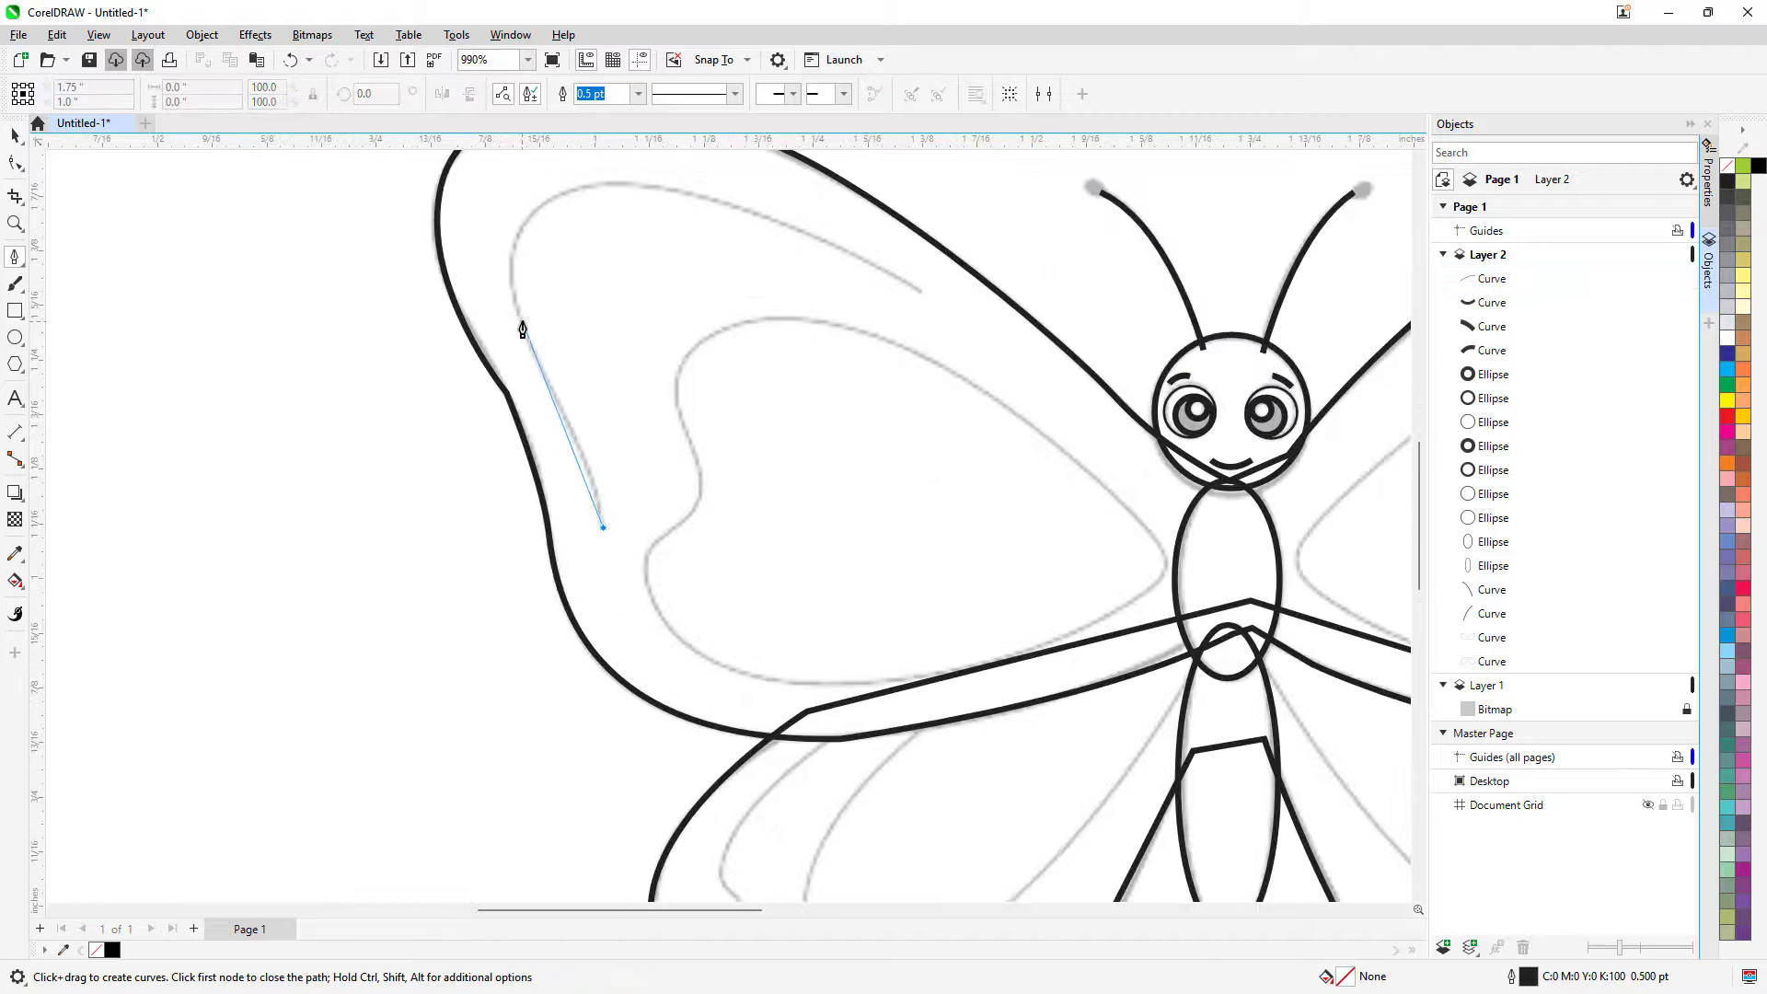
drag(520, 317, 492, 278)
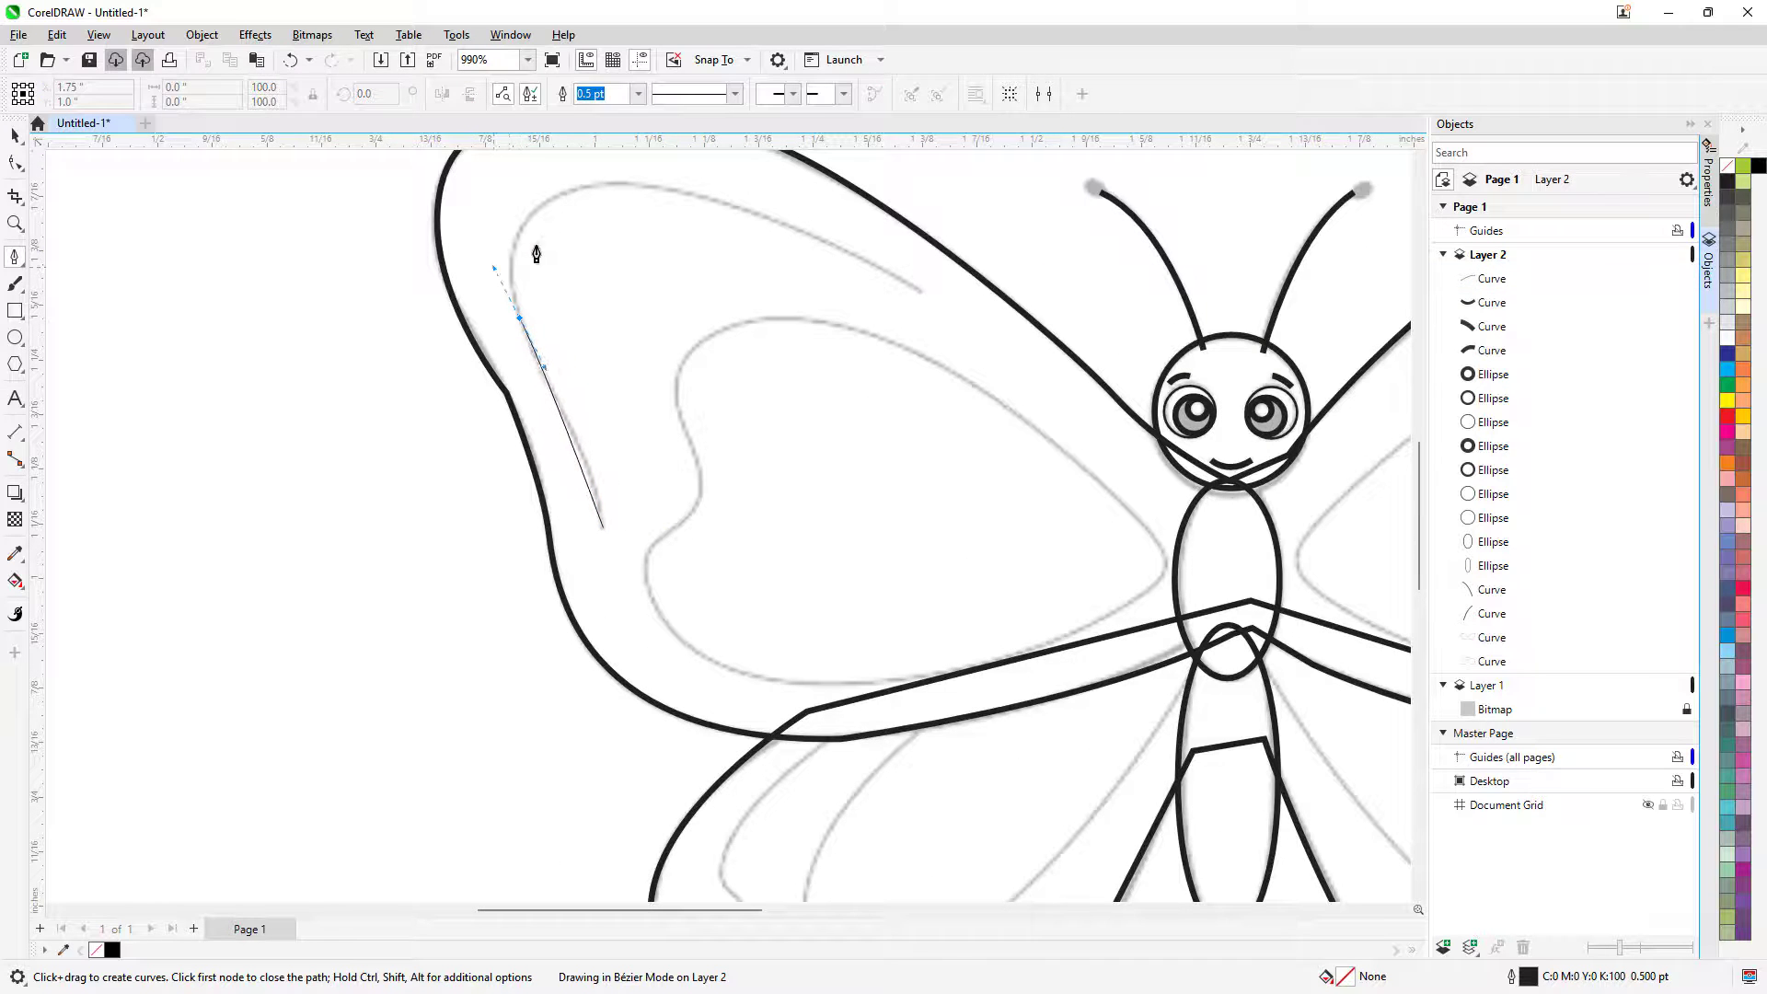
drag(618, 182, 722, 187)
click(916, 291)
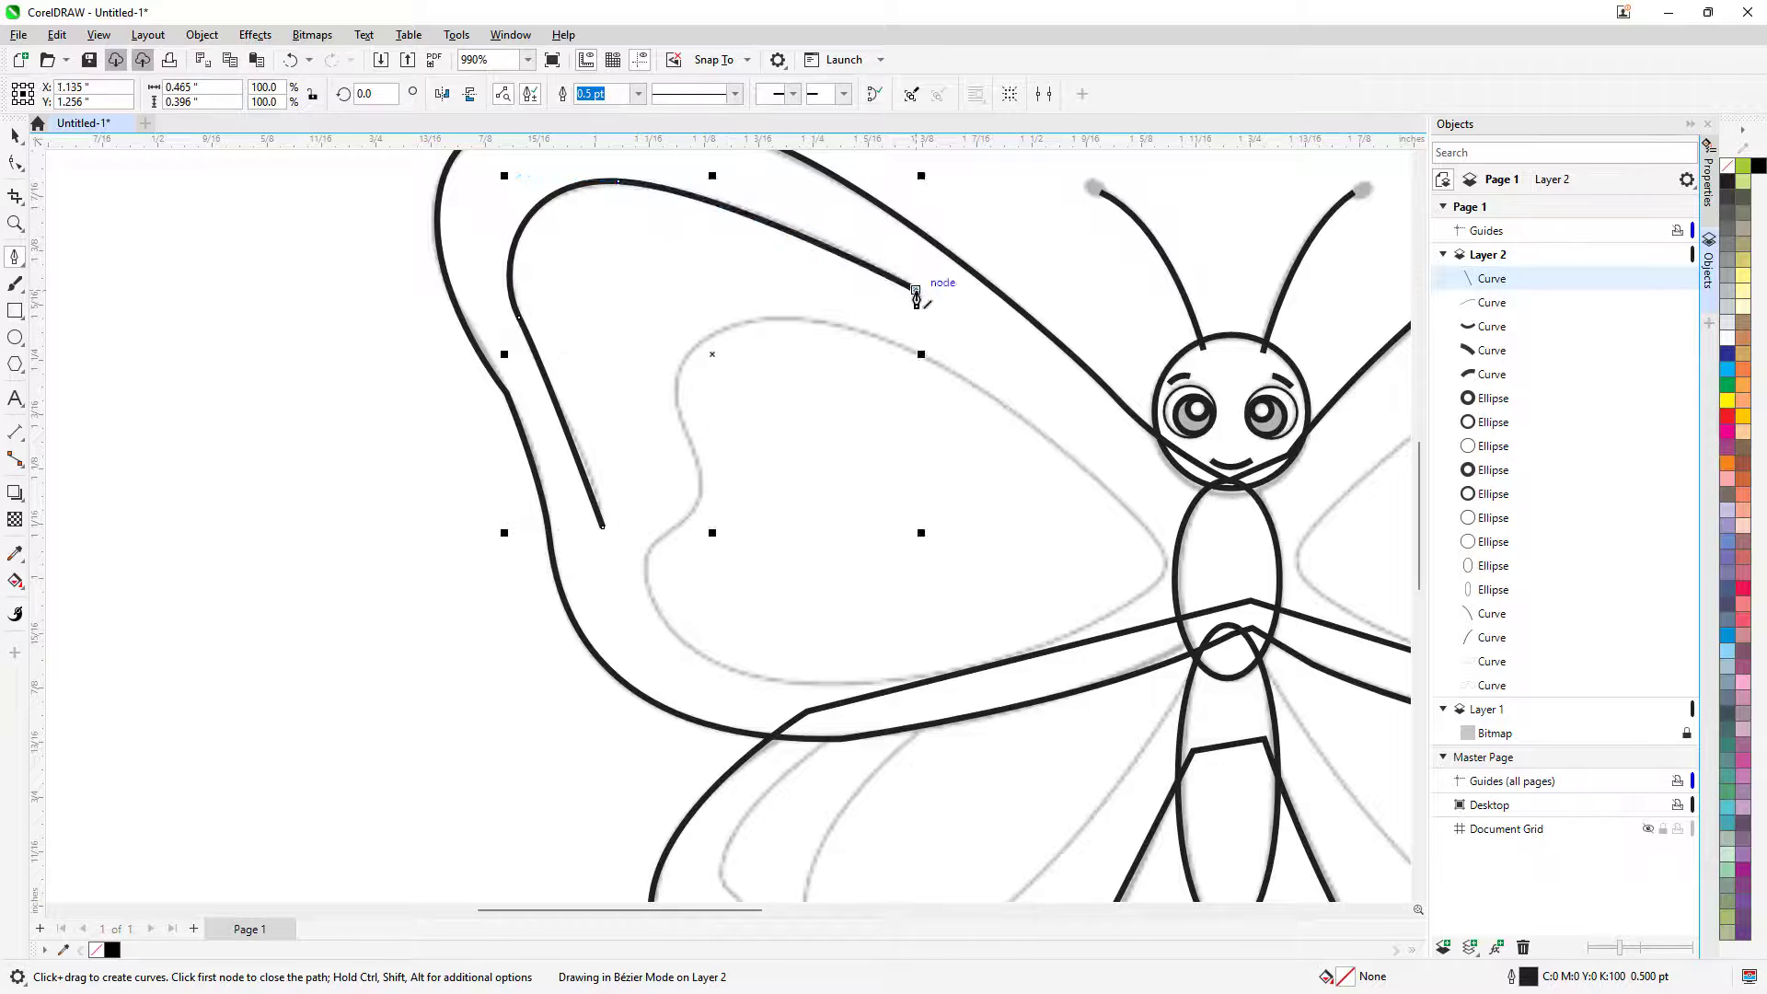
scroll(920, 367, down, 1)
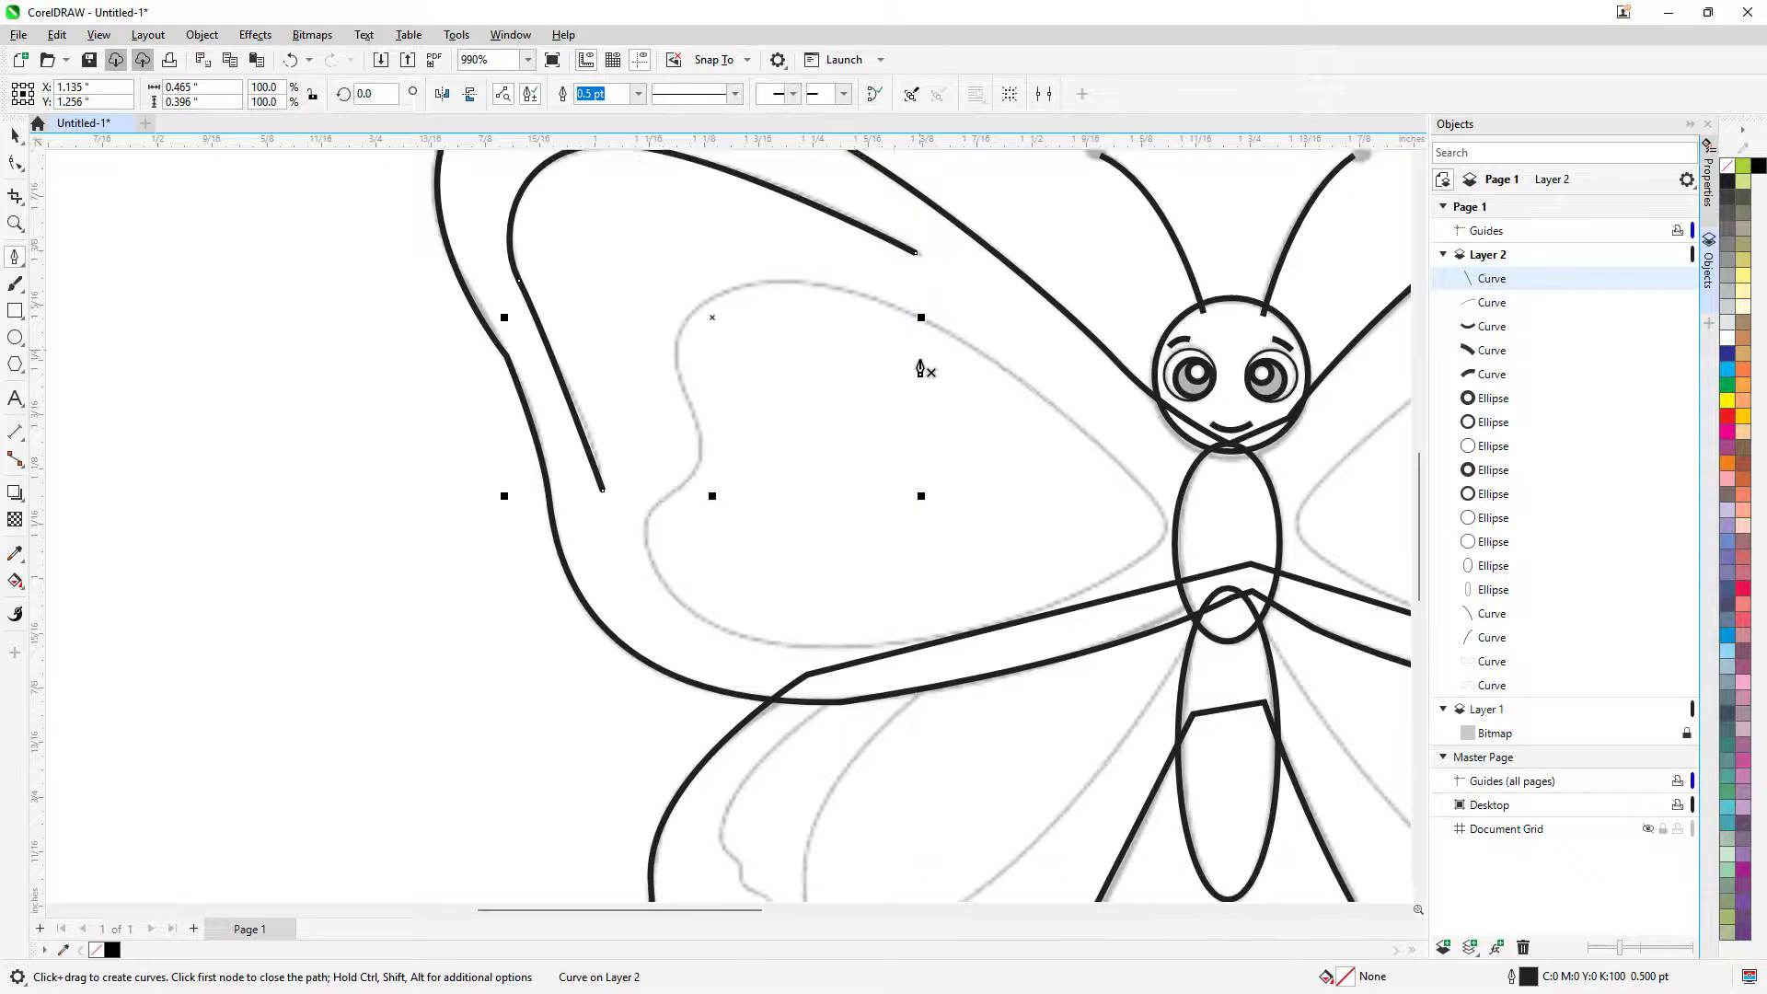
Trace the open wavy inner contour line of the lower right wing with the Pen tool, about 0.388 × 0.367 in
scroll(928, 386, down, 3)
scroll(1184, 435, down, 2)
scroll(1136, 514, up, 4)
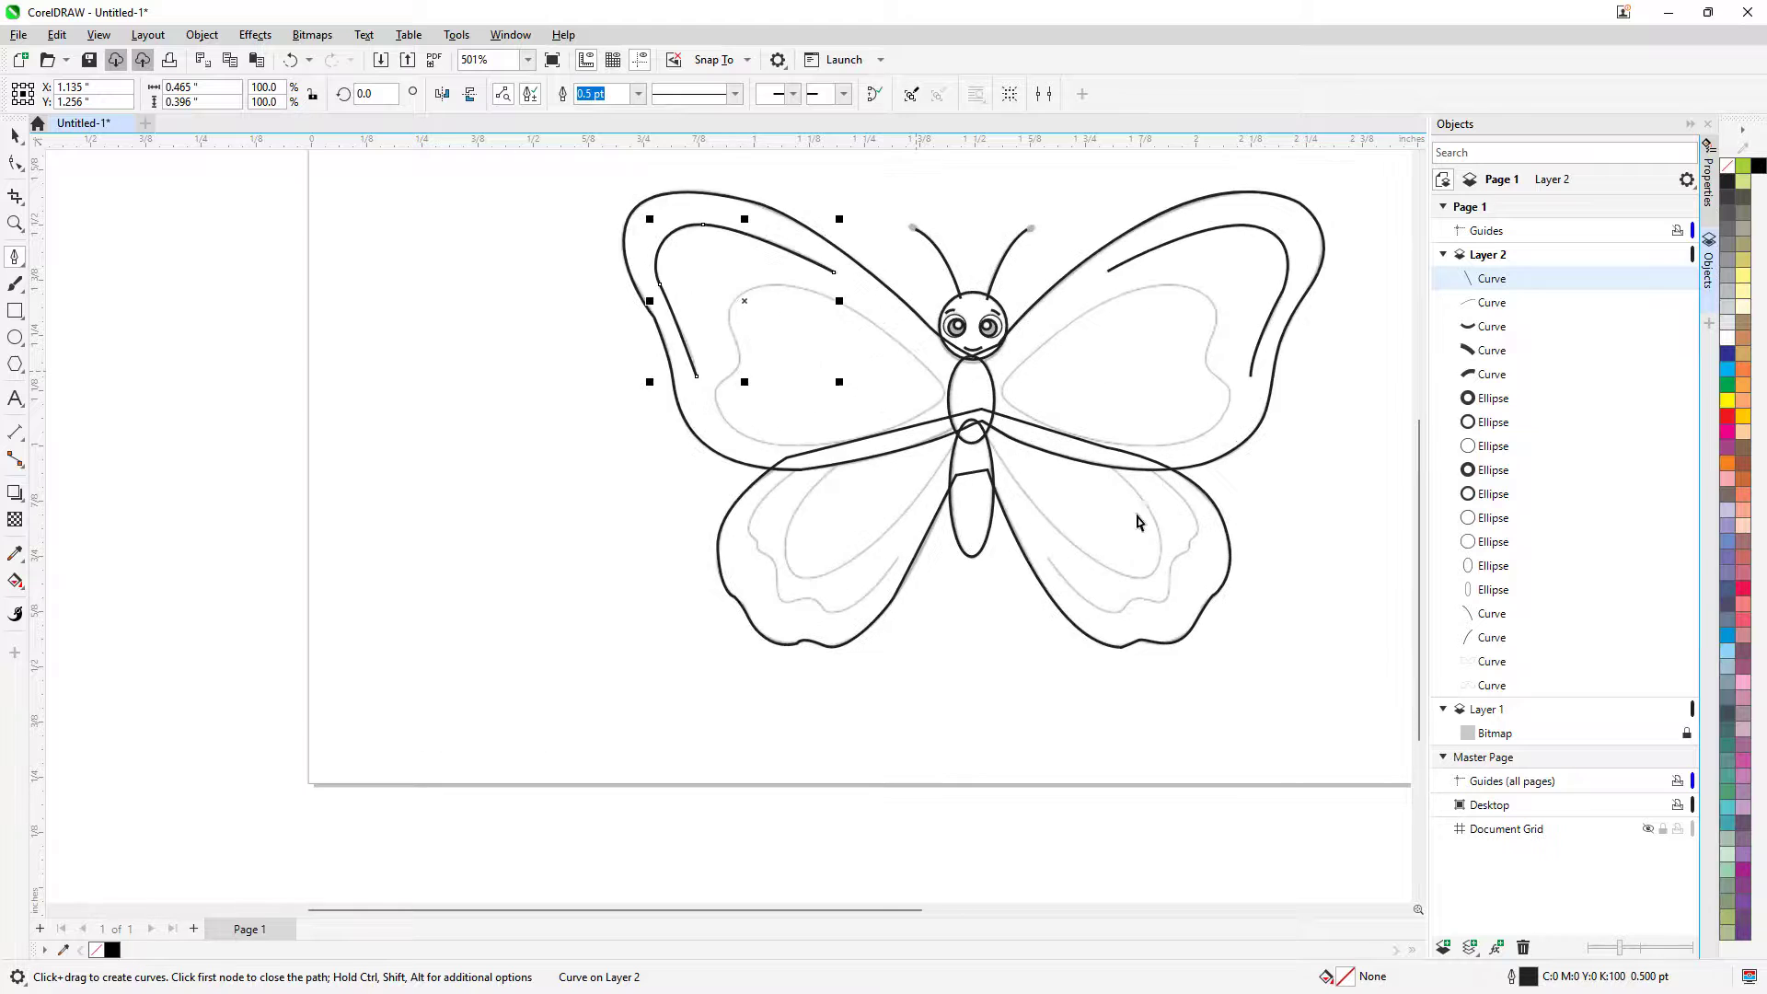
scroll(1147, 494, up, 2)
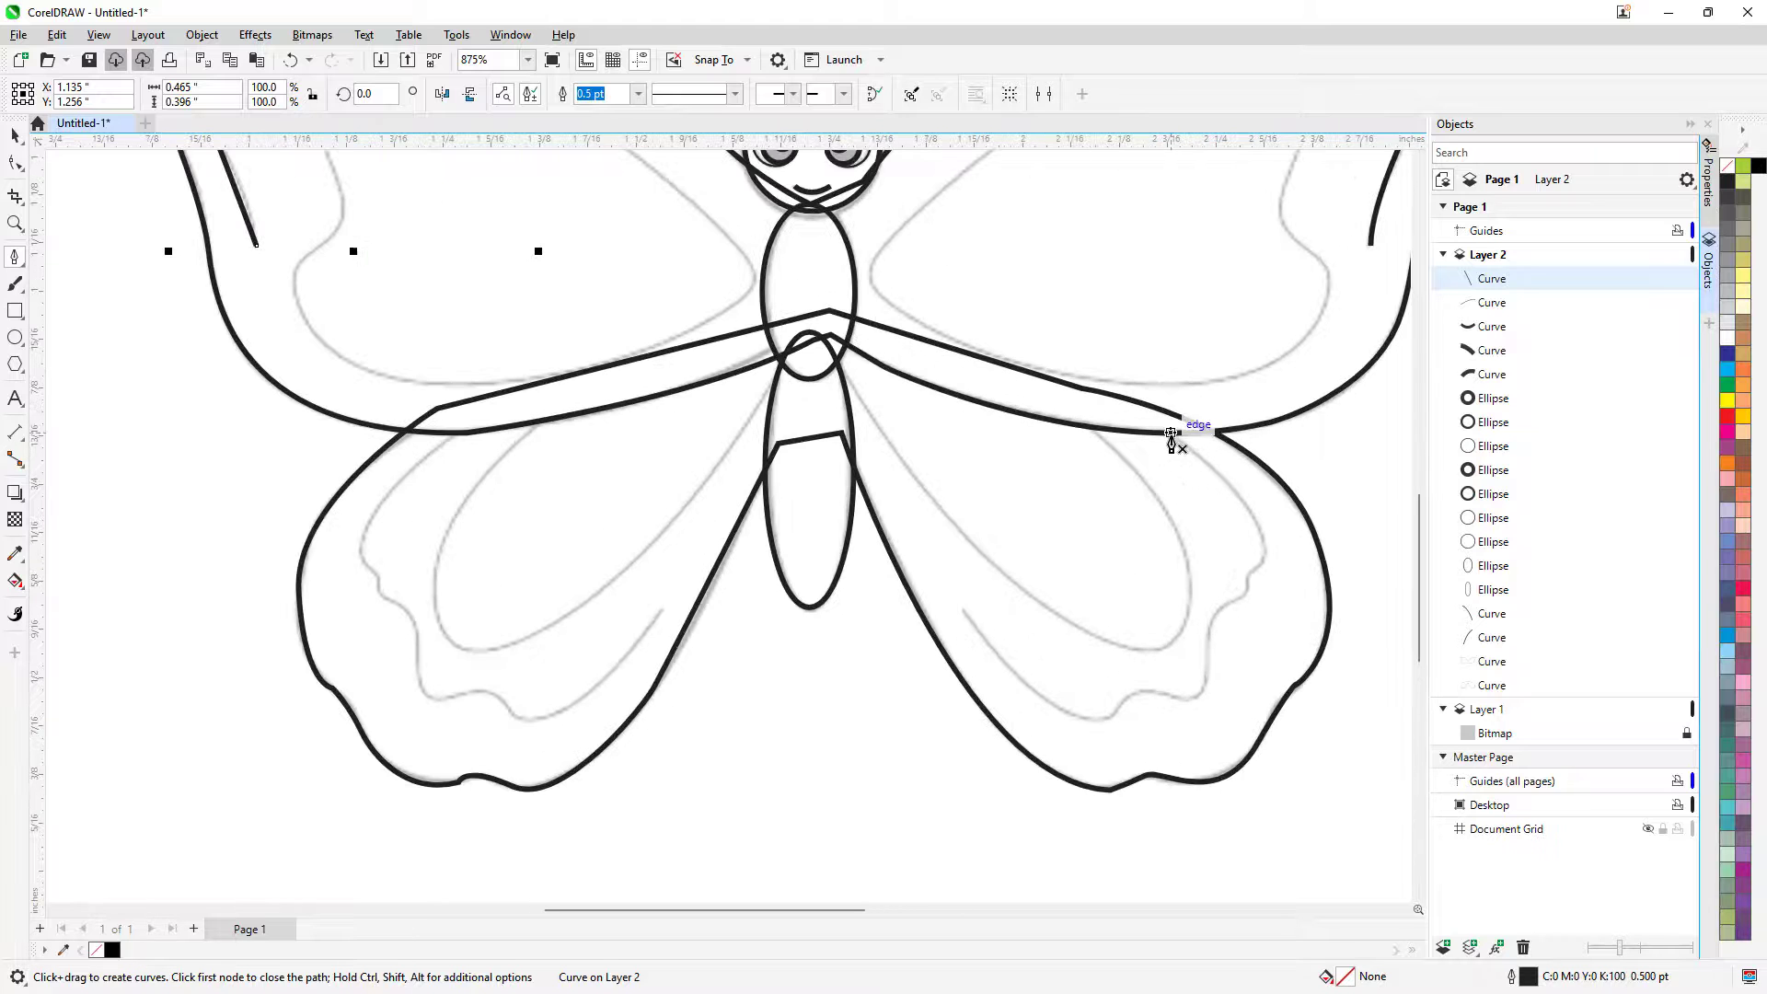
click(966, 614)
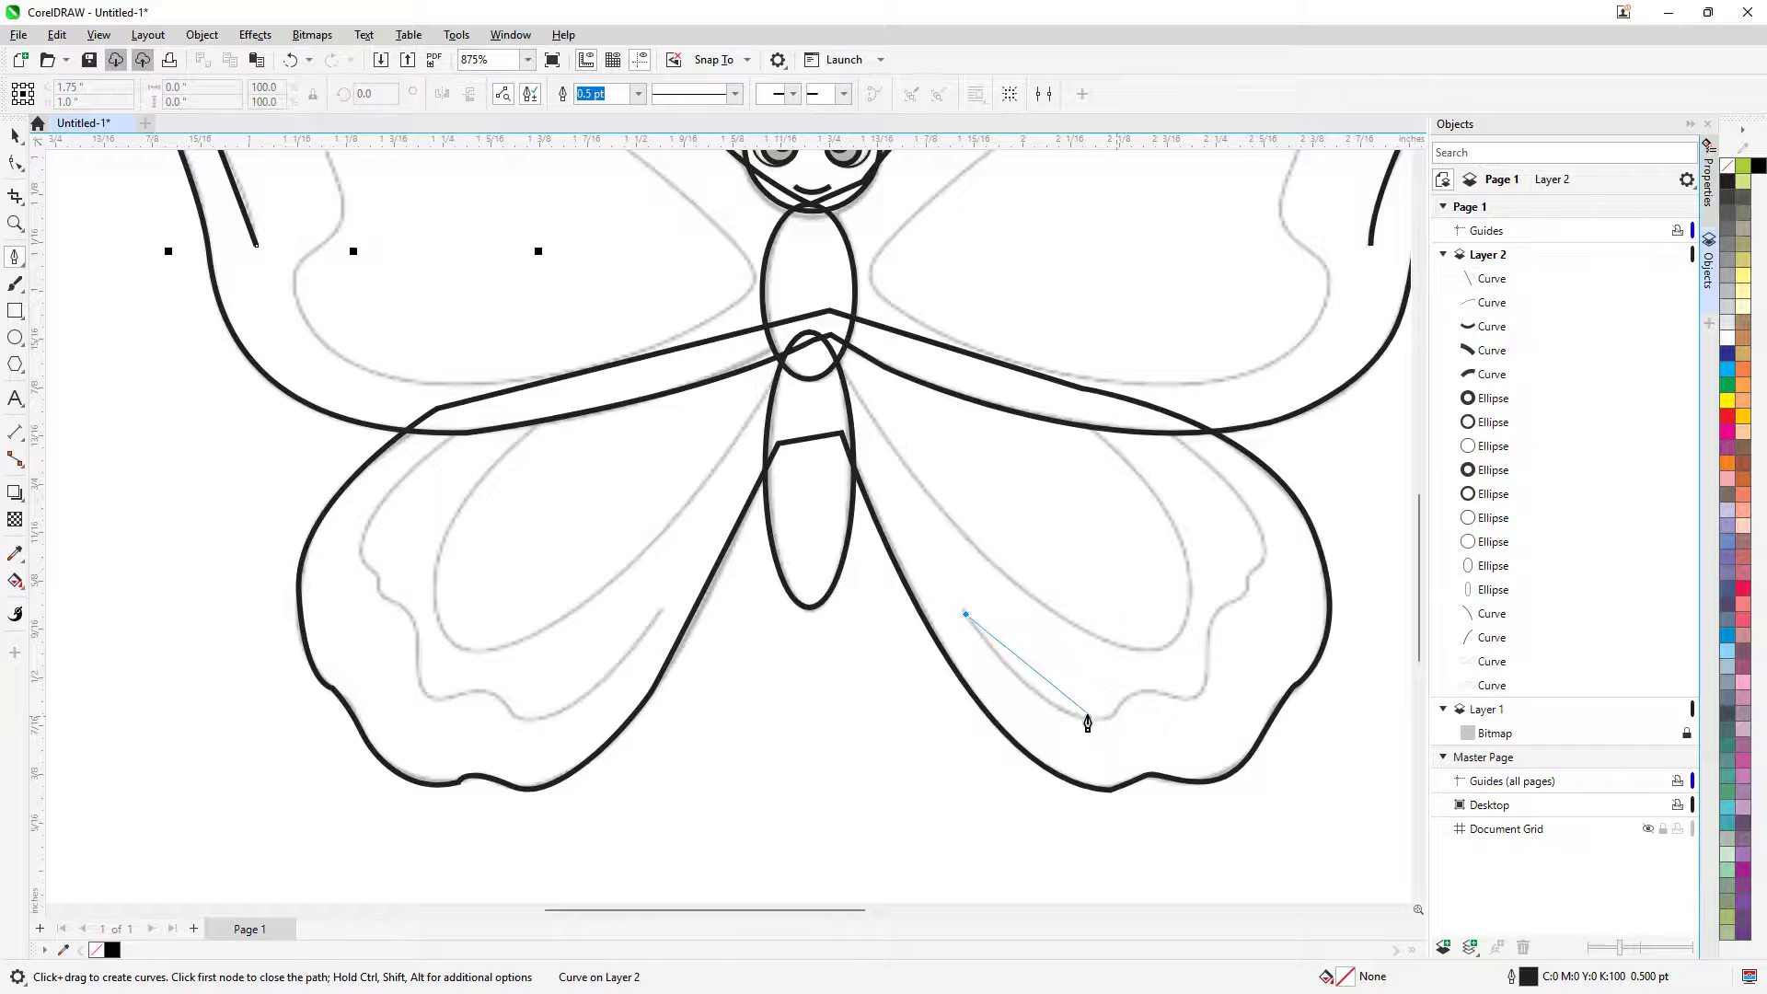
drag(1076, 716, 1254, 521)
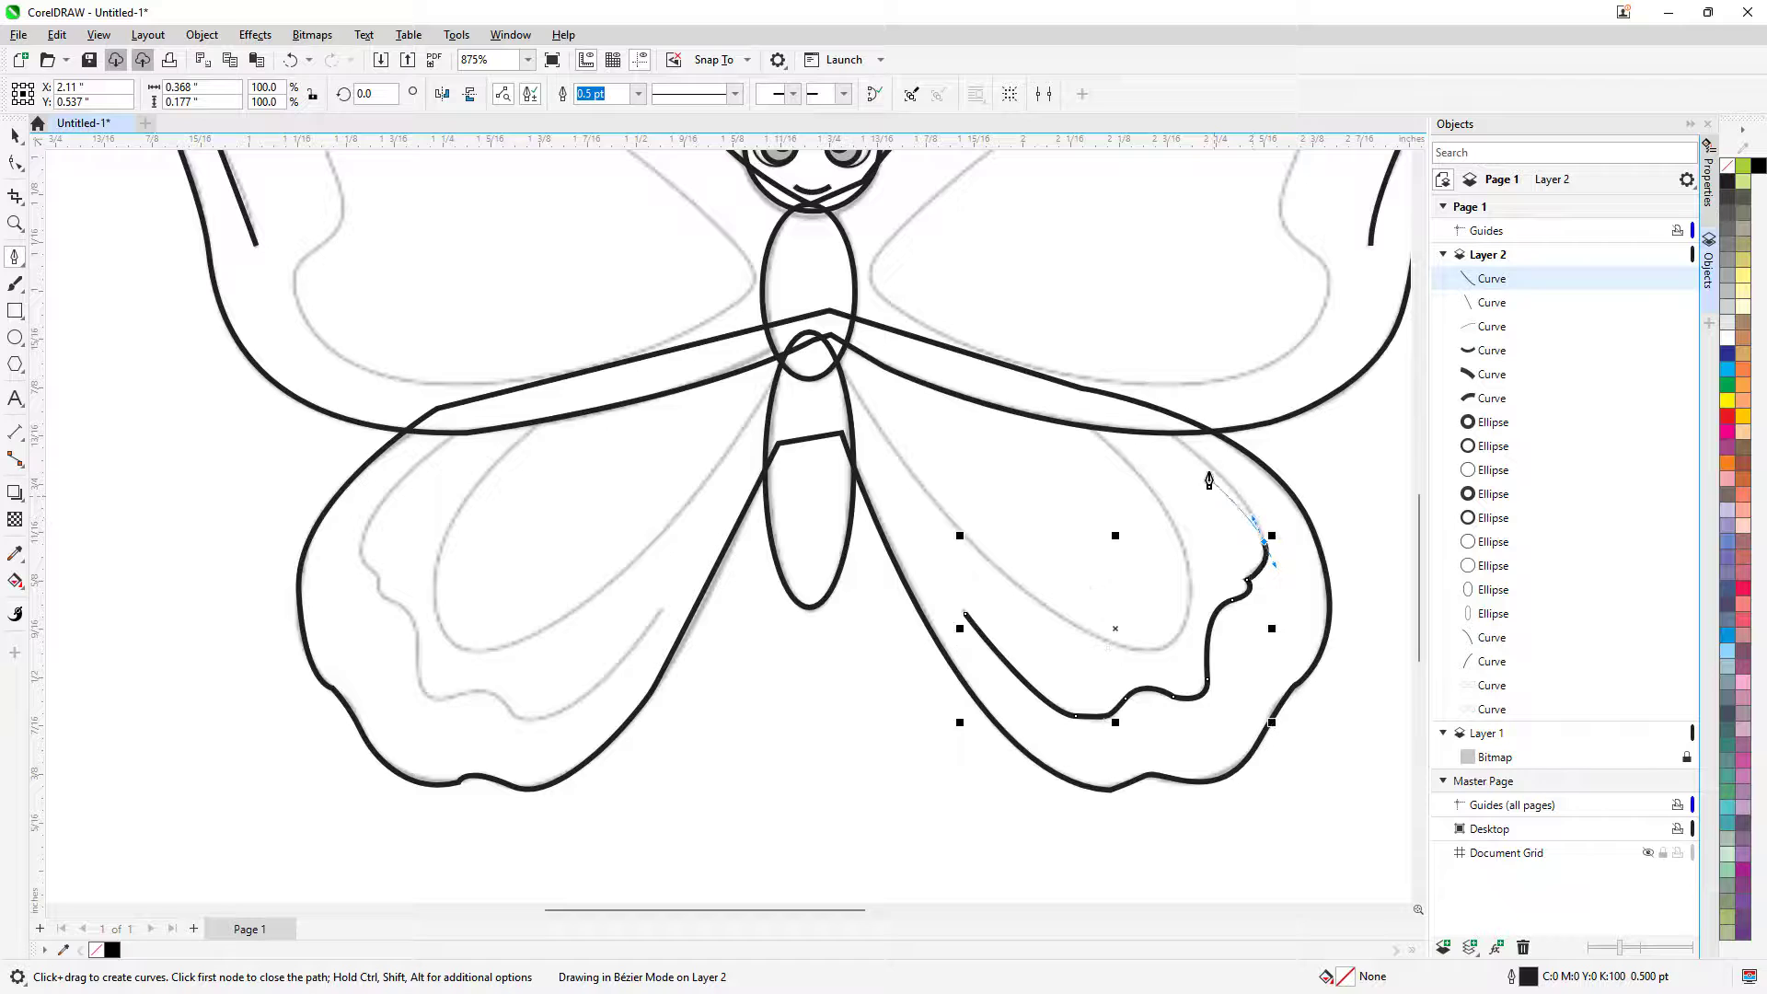
key(ctrl+z)
key(ctrl+z)
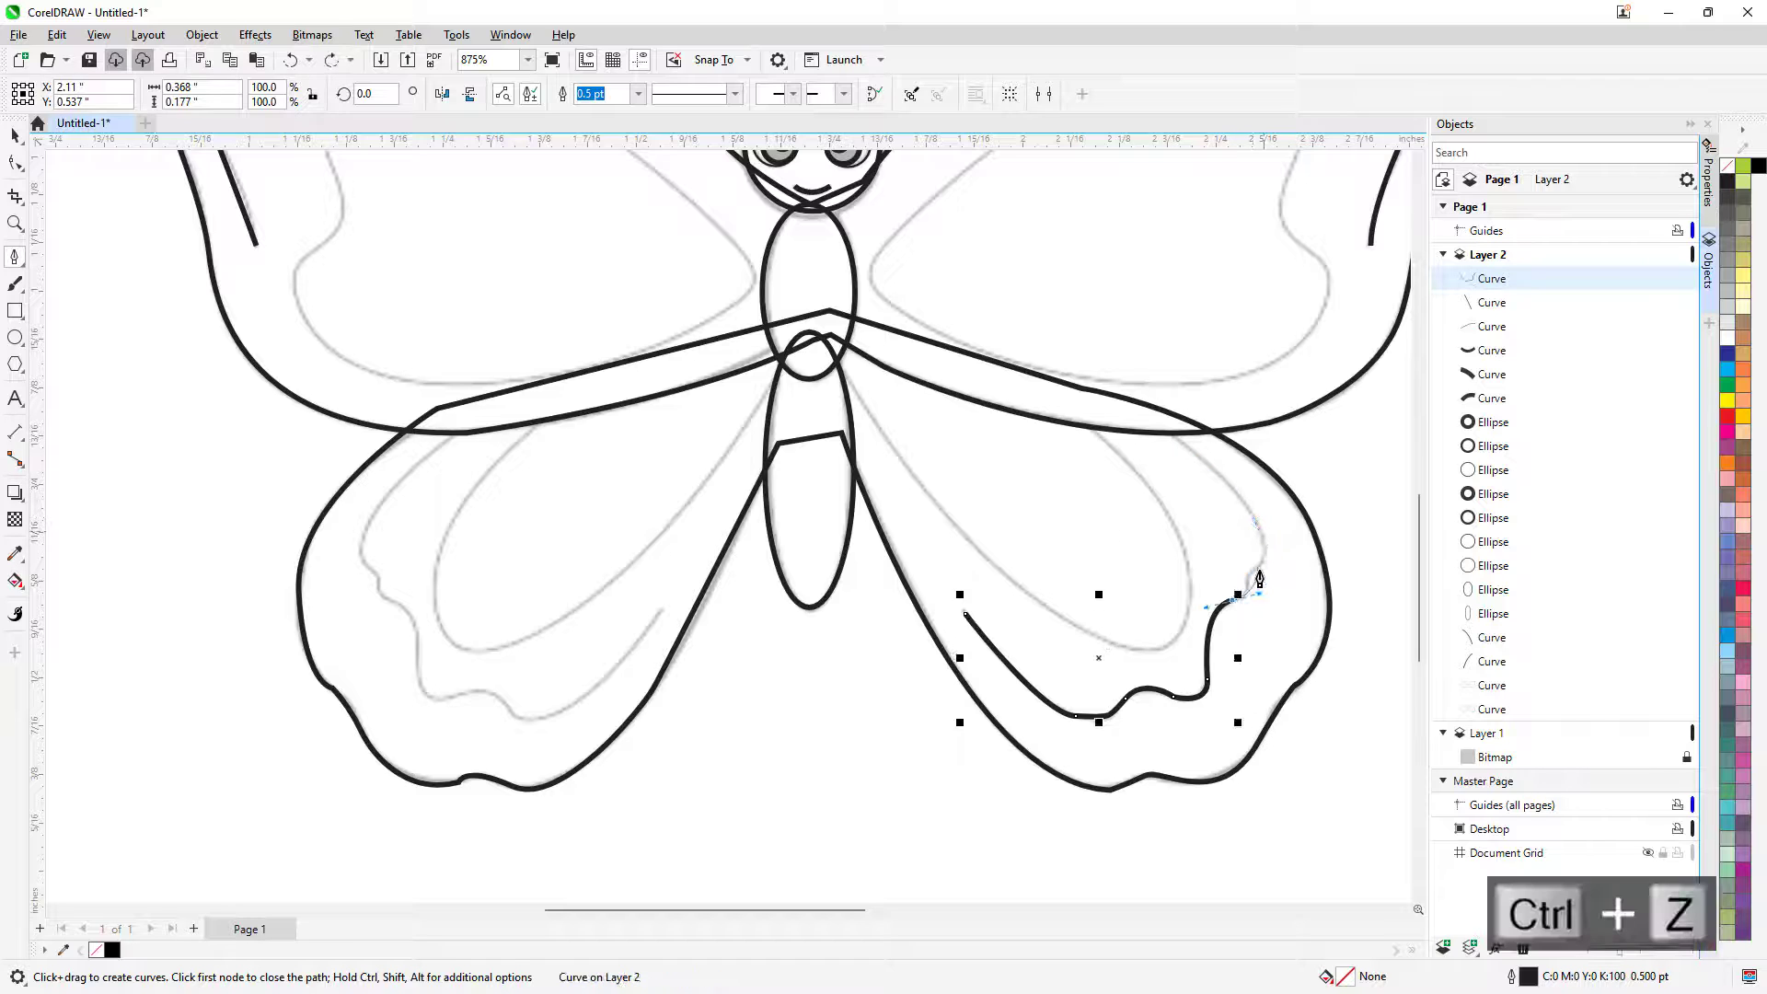
click(1249, 581)
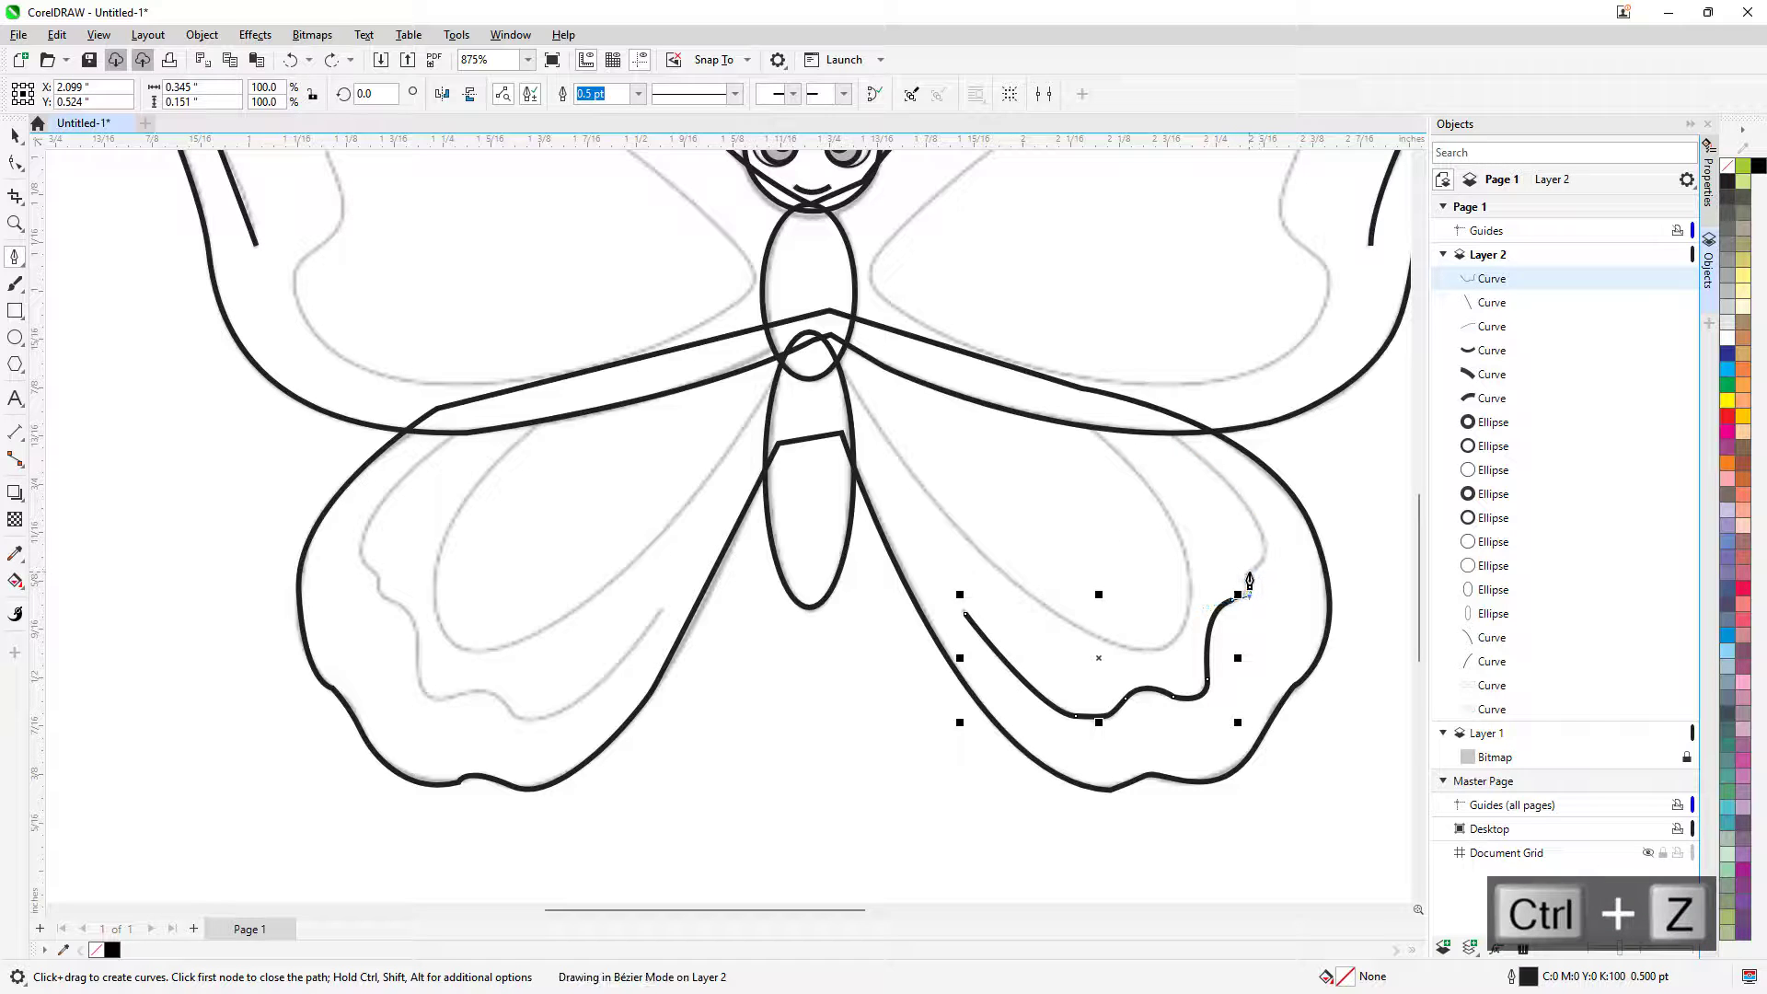
drag(1249, 573, 1274, 534)
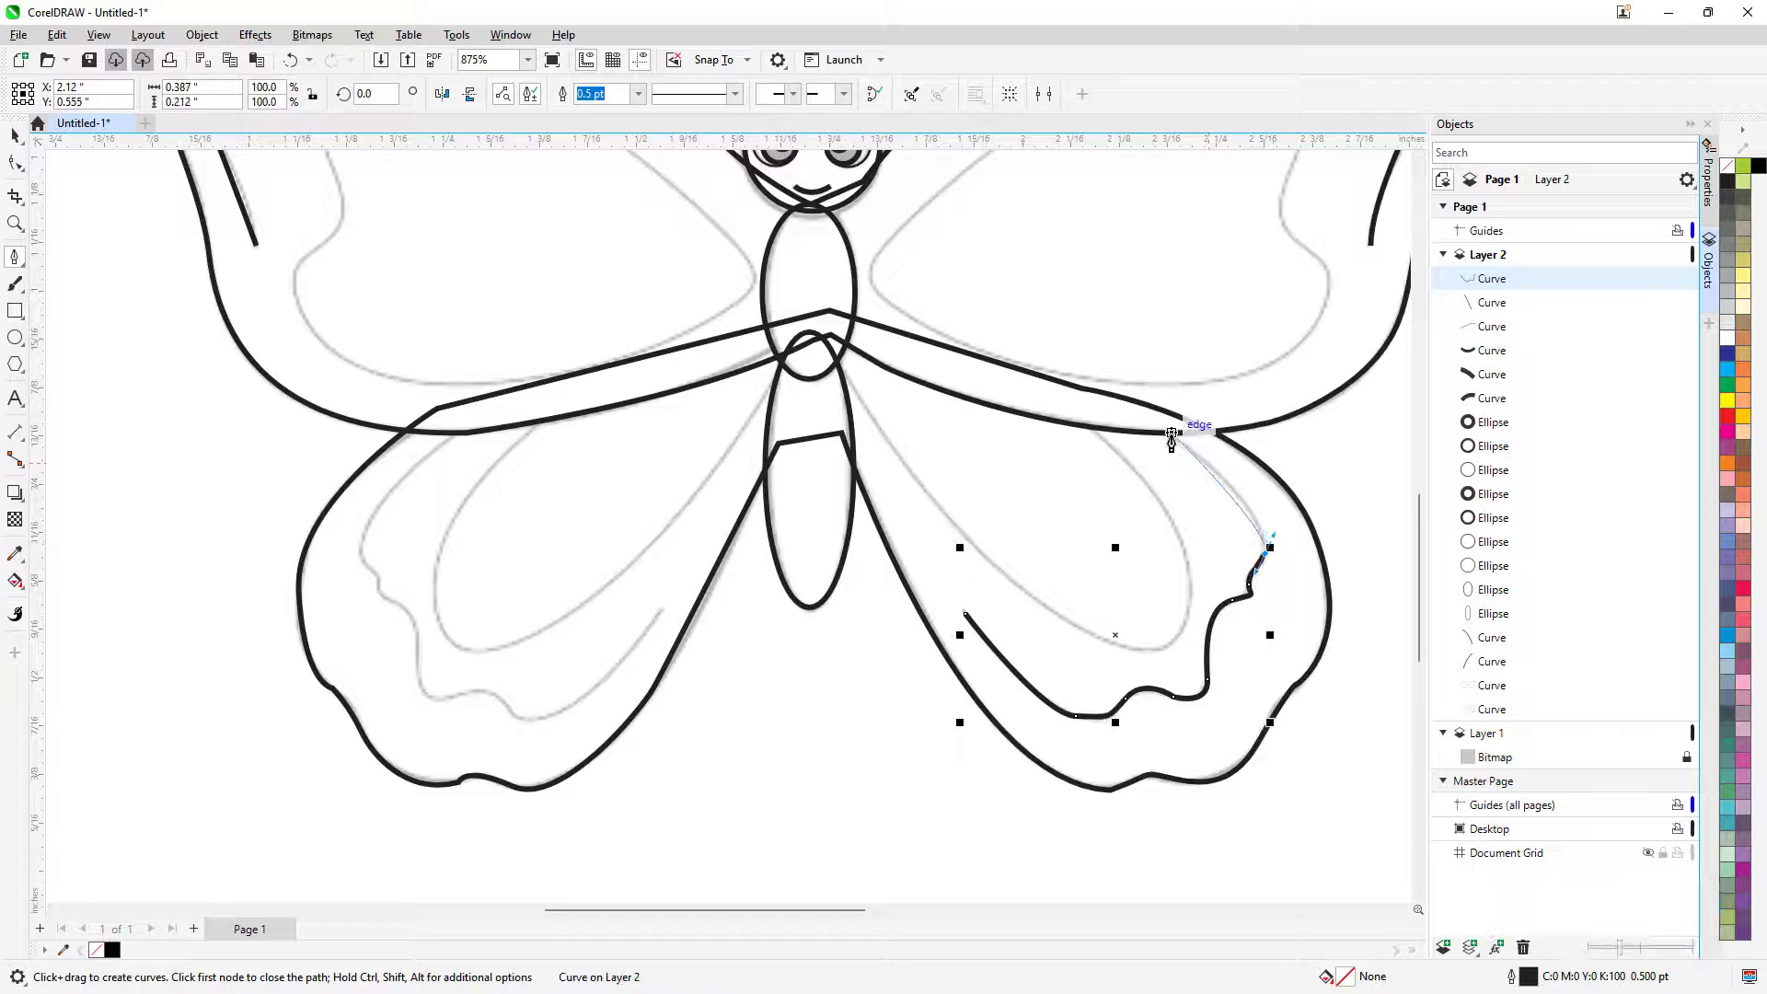
drag(1175, 433, 1119, 399)
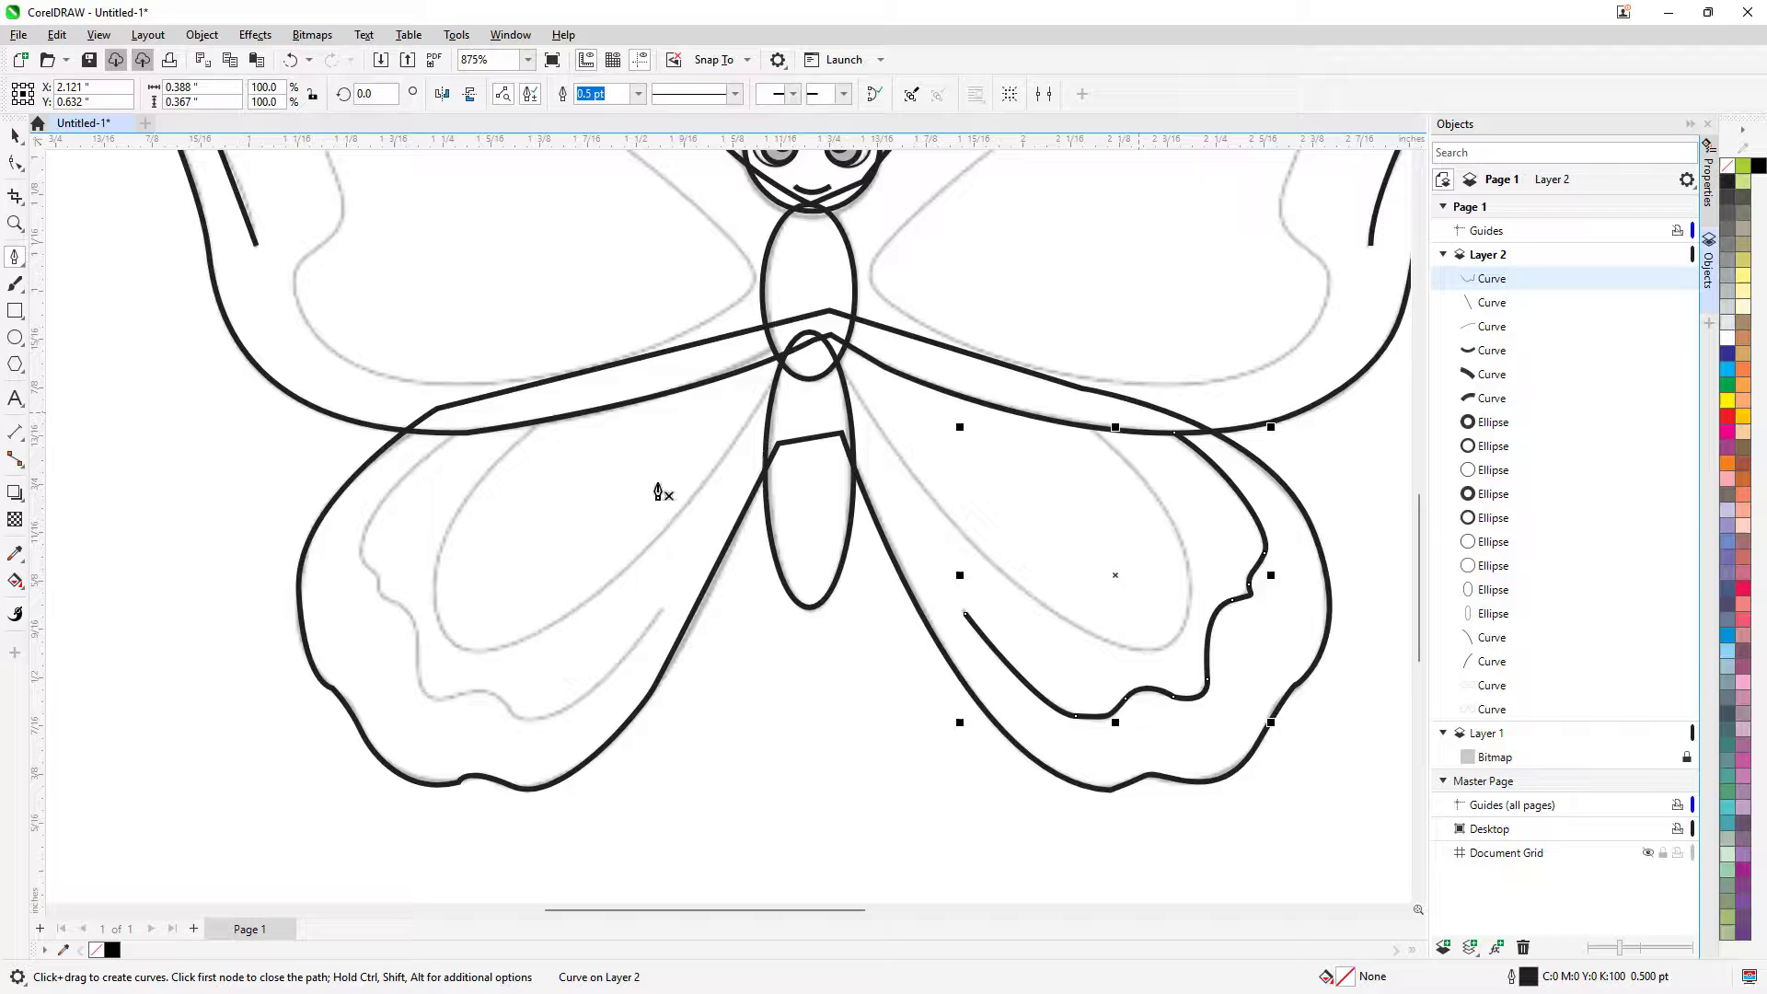
Trace the open wavy inner contour line of the lower left wing with the Pen tool, about 0.389 × 0.372 in
click(660, 612)
mouse_move(576, 707)
mouse_down()
mouse_move(537, 742)
mouse_move(498, 685)
mouse_move(424, 692)
mouse_move(419, 635)
mouse_move(373, 599)
mouse_move(360, 536)
mouse_up()
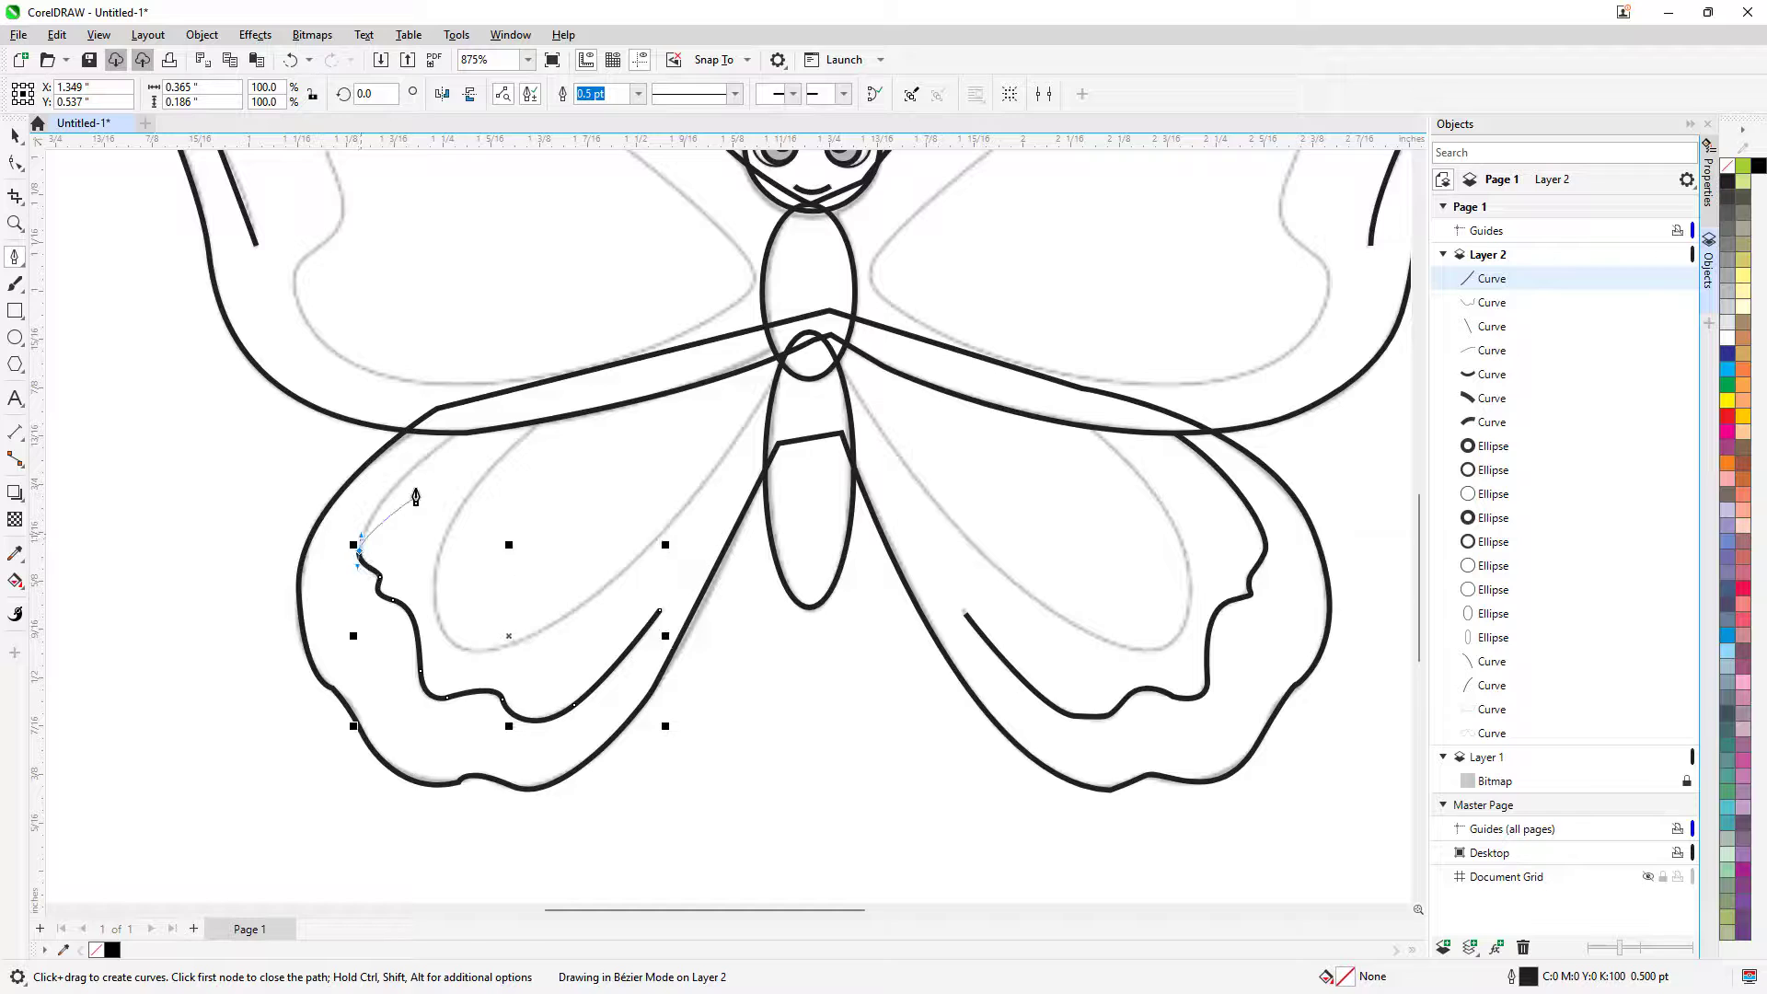
drag(455, 432, 506, 420)
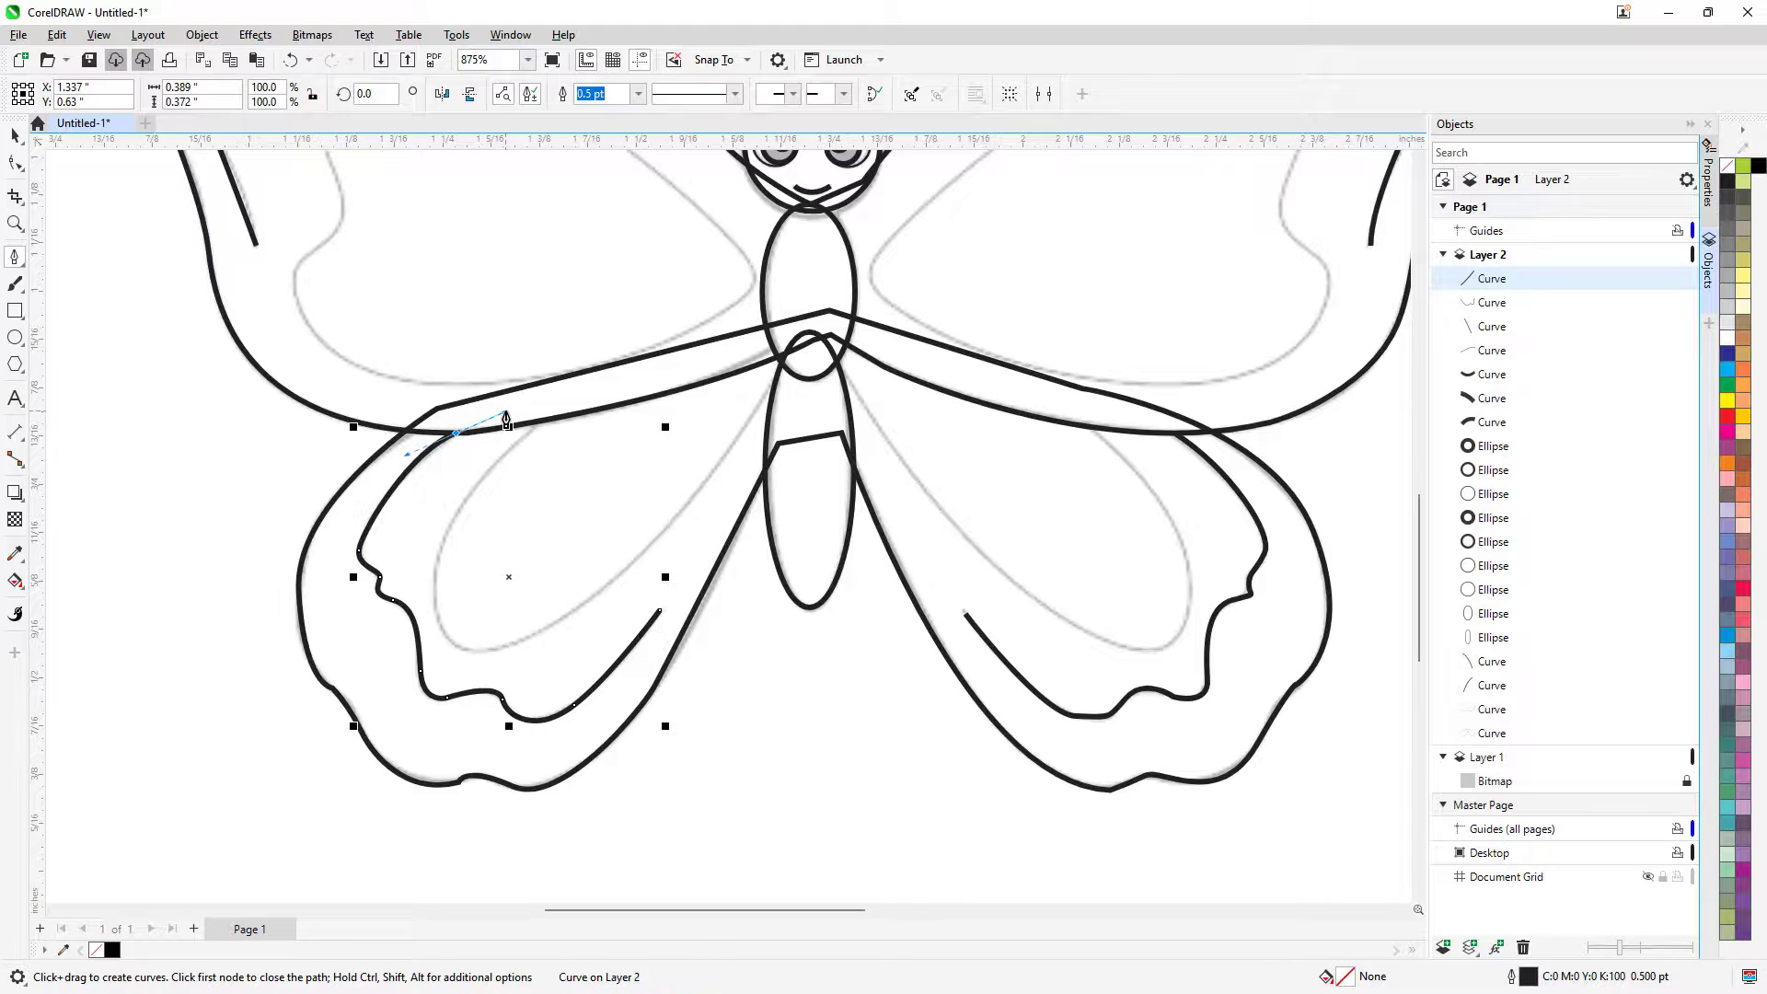
Trace the inner lobe of the lower left wing with the Pen tool, ending at a point inside the upper body ellipse
scroll(585, 457, up, 1)
scroll(678, 489, down, 2)
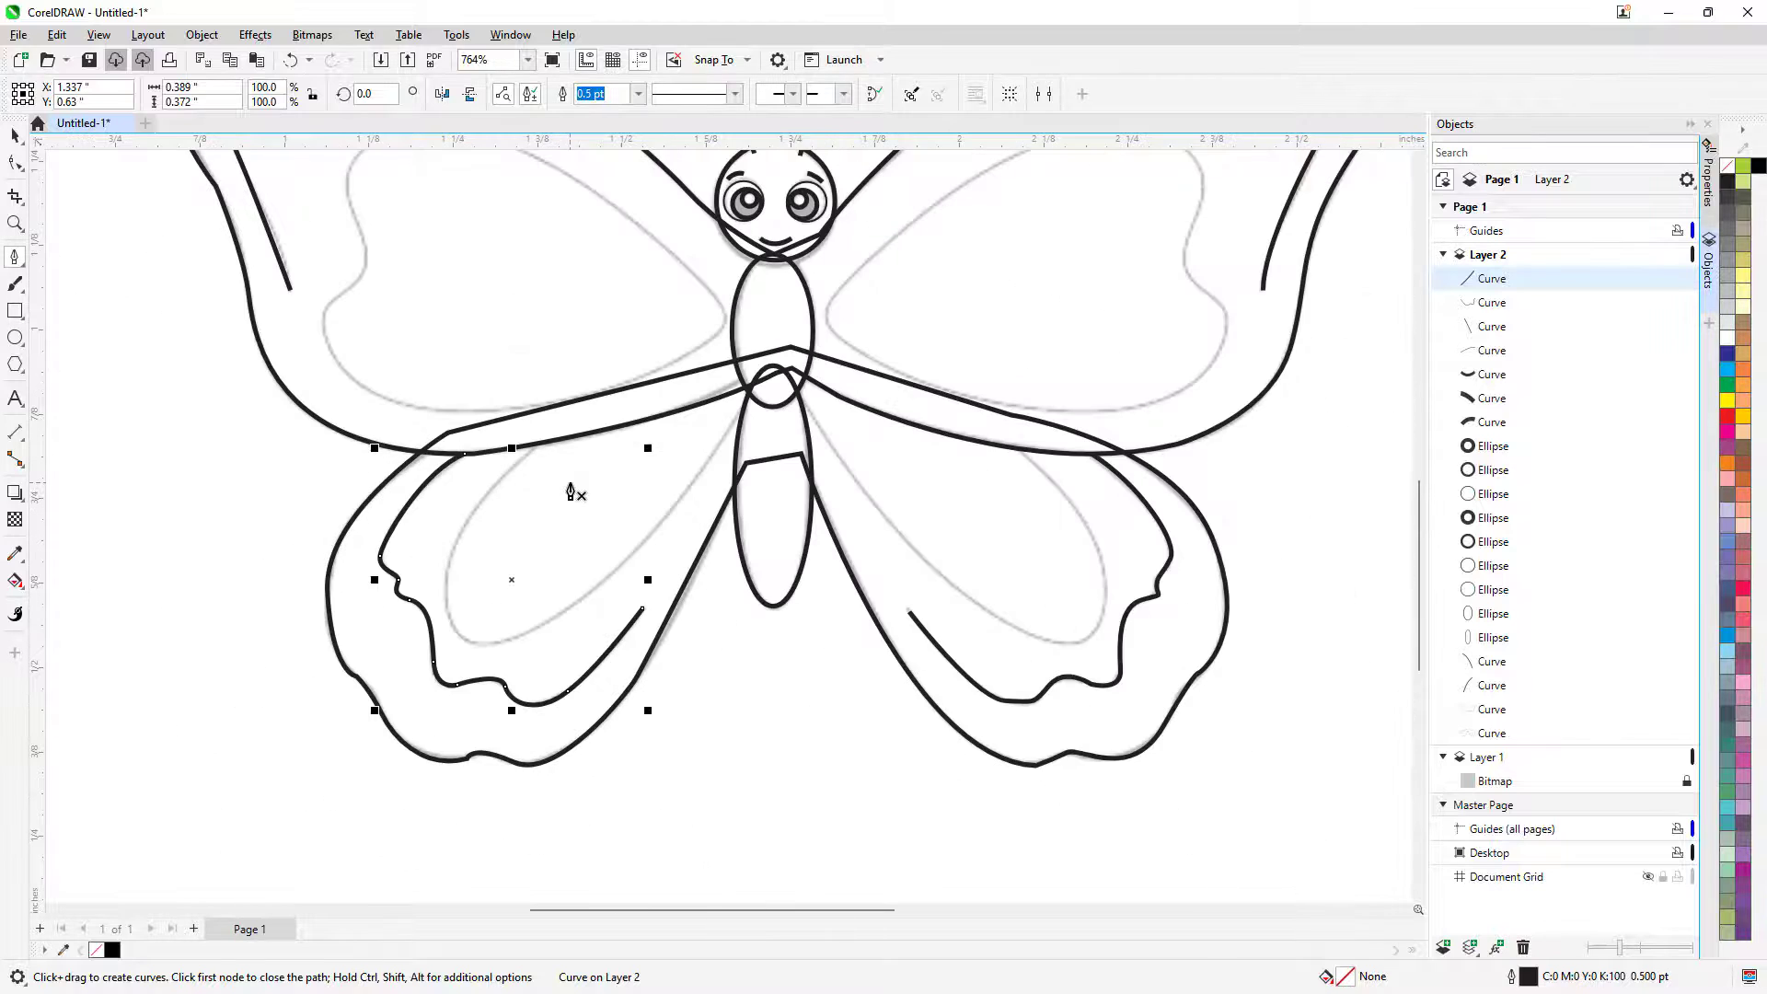
click(552, 439)
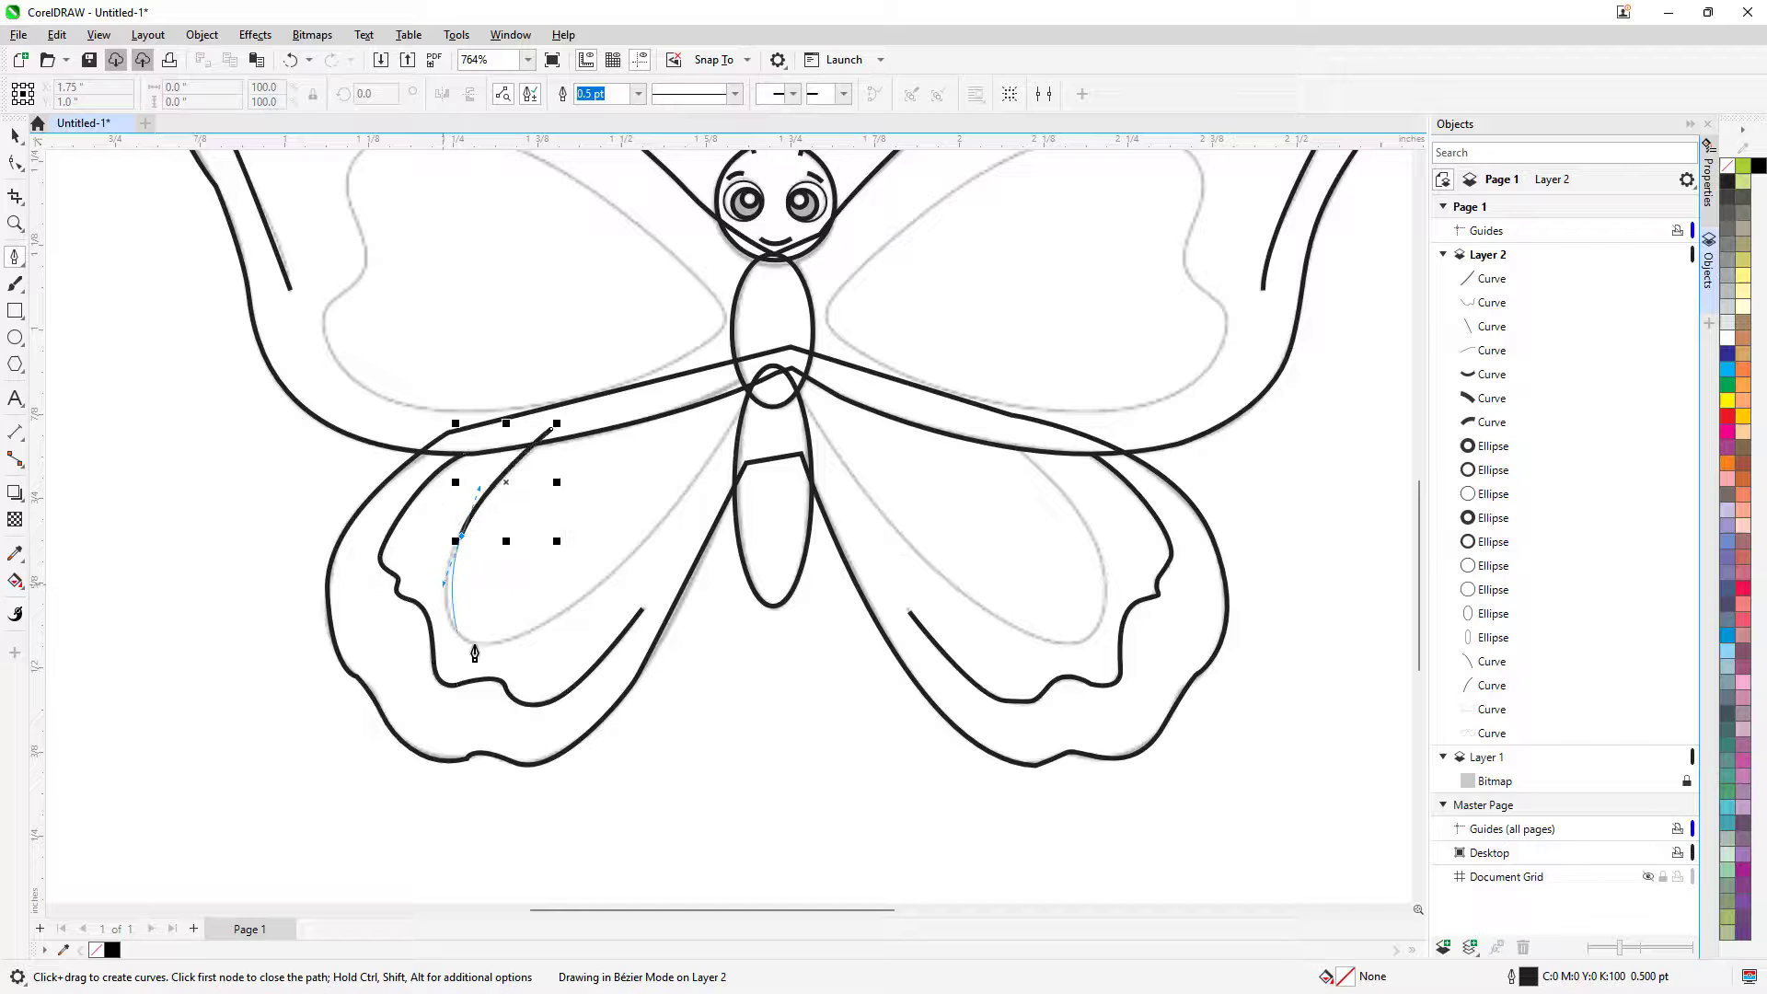
drag(513, 637, 602, 613)
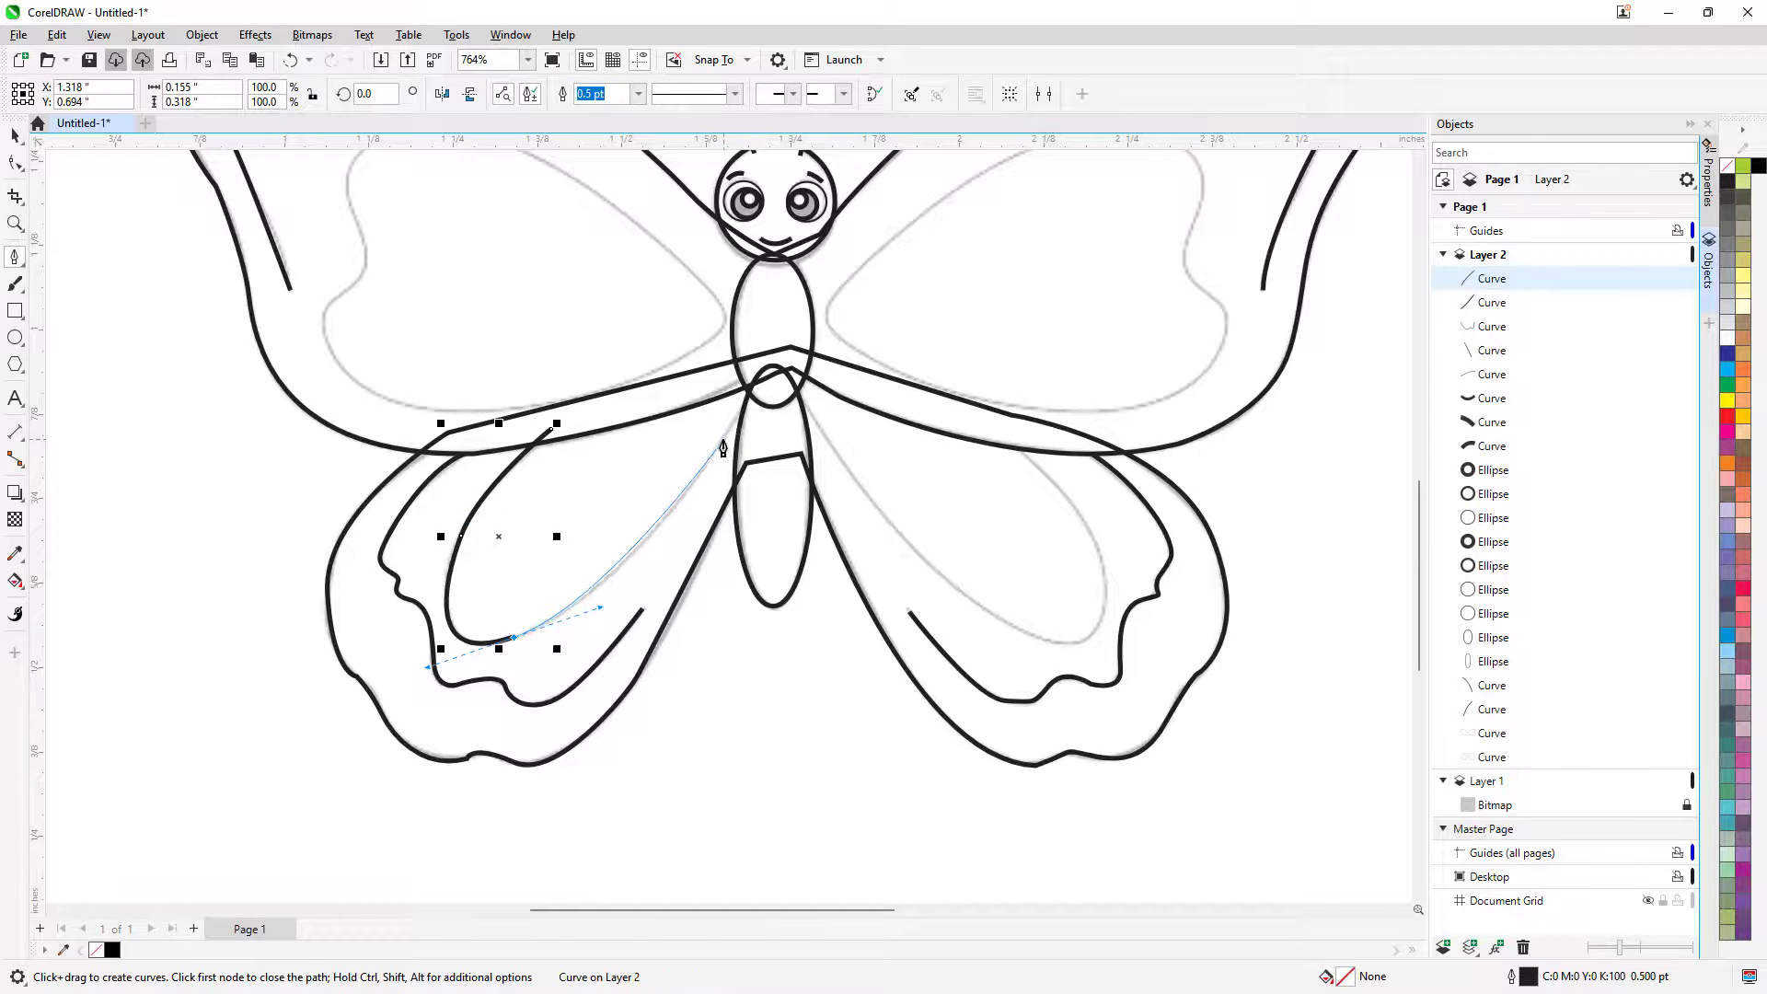
drag(723, 444, 782, 332)
click(781, 332)
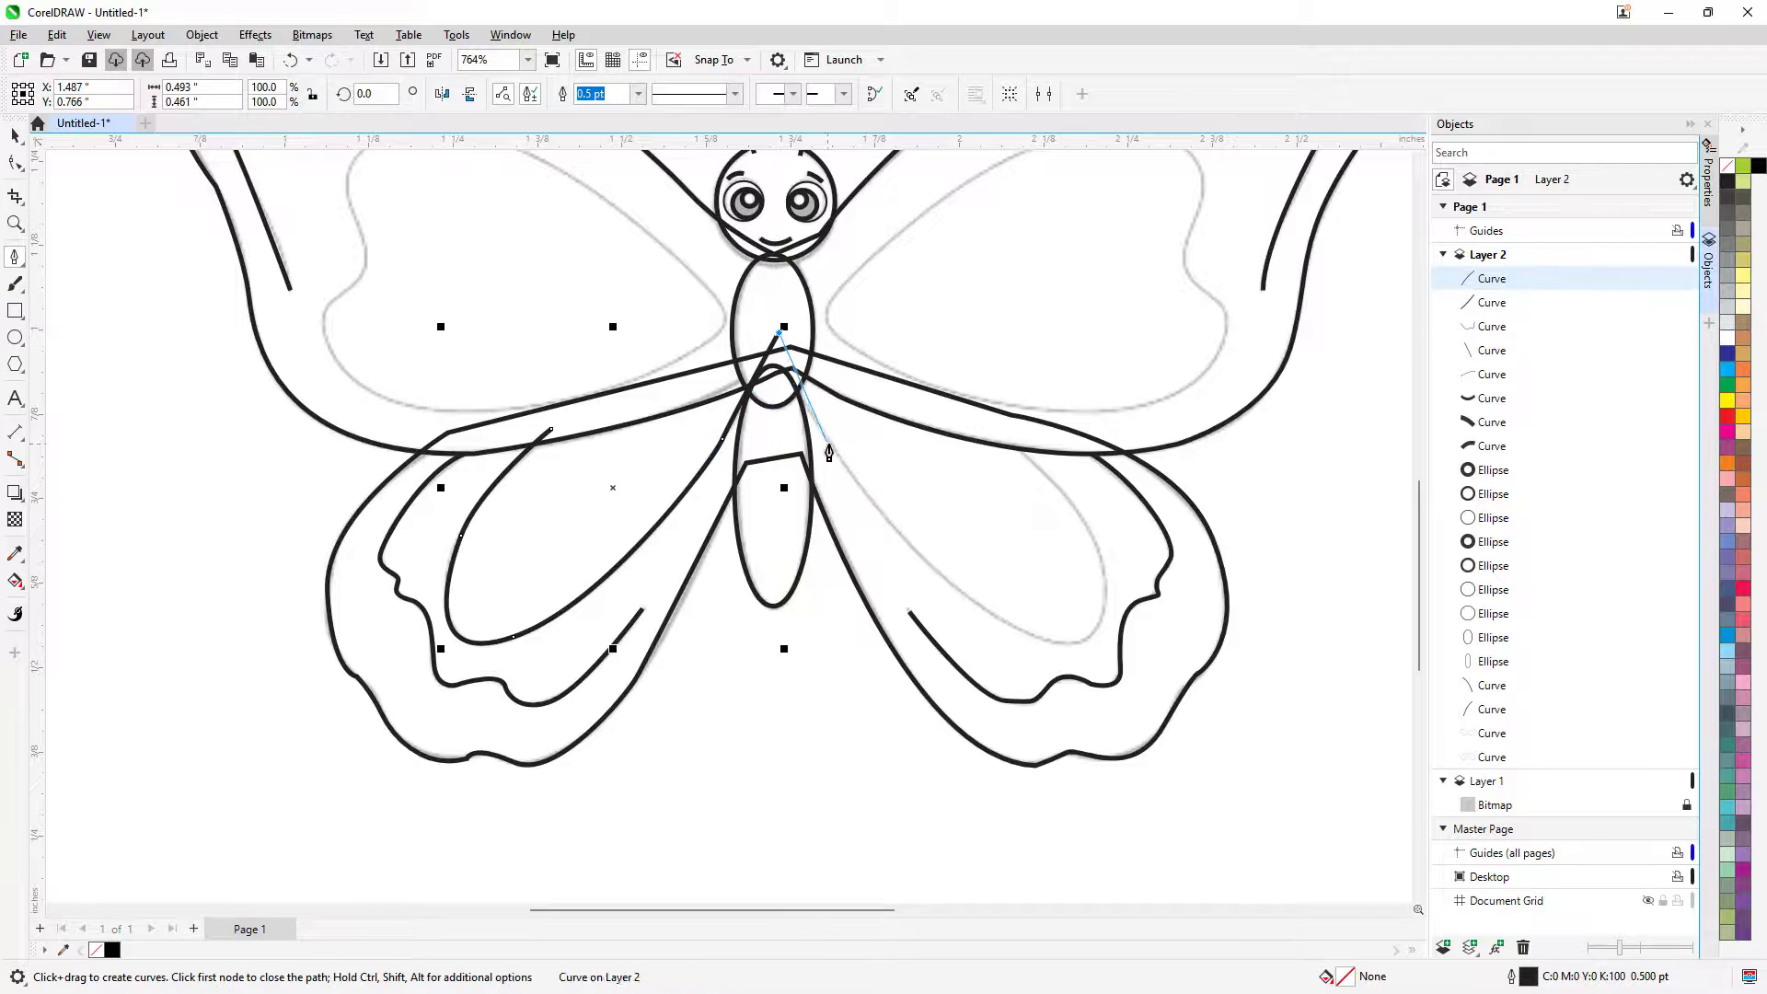
Continue the path around the lower right wing's inner lobe and close it across the body, making one shape about 0.976 × 0.532 in
drag(829, 451, 856, 479)
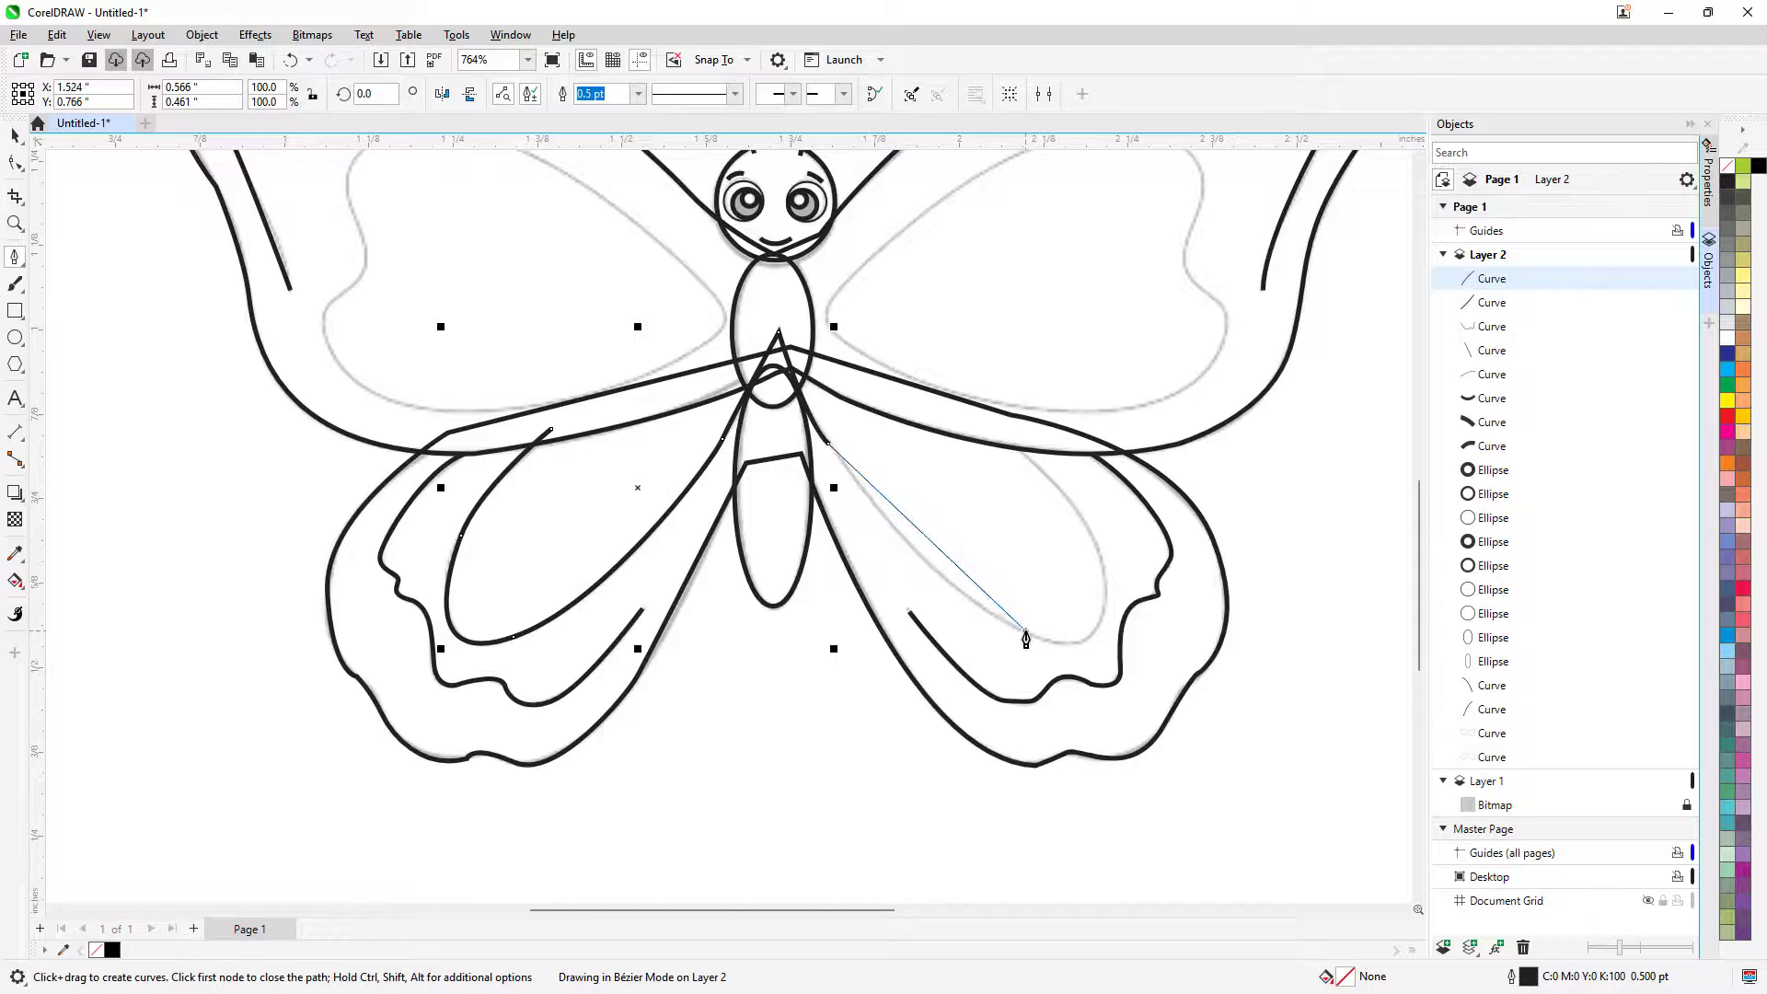
drag(1026, 633, 1097, 652)
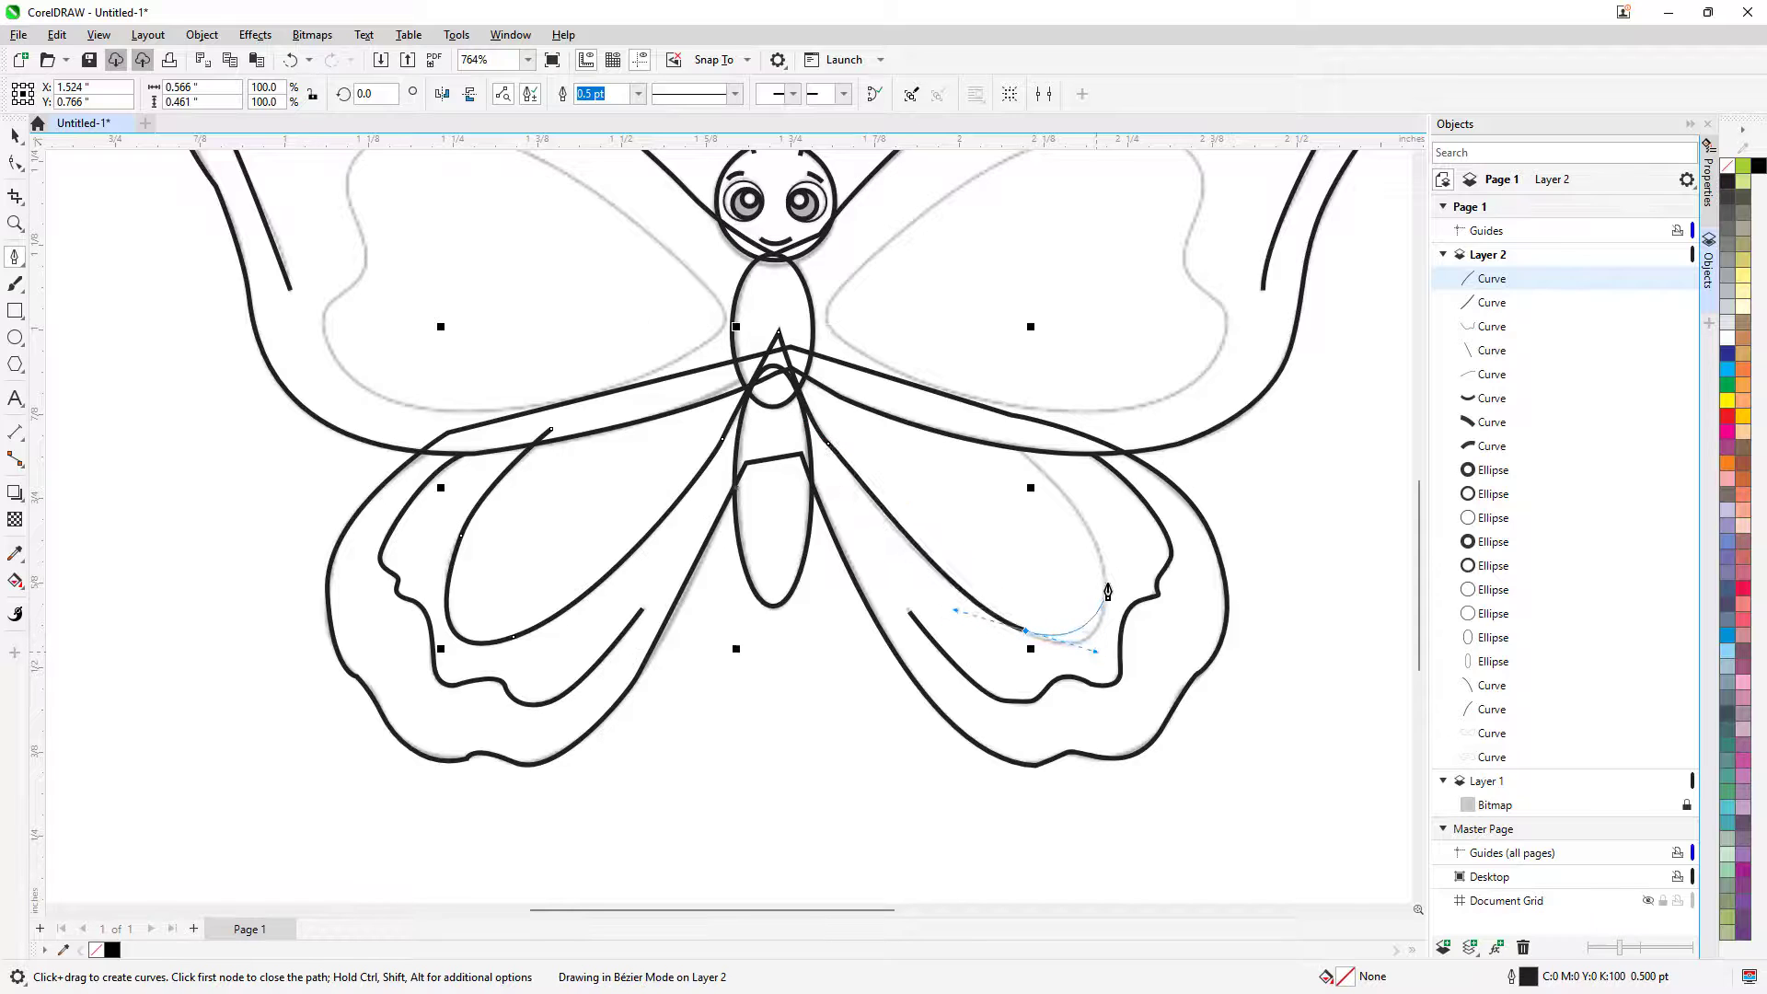
drag(1106, 580, 1109, 531)
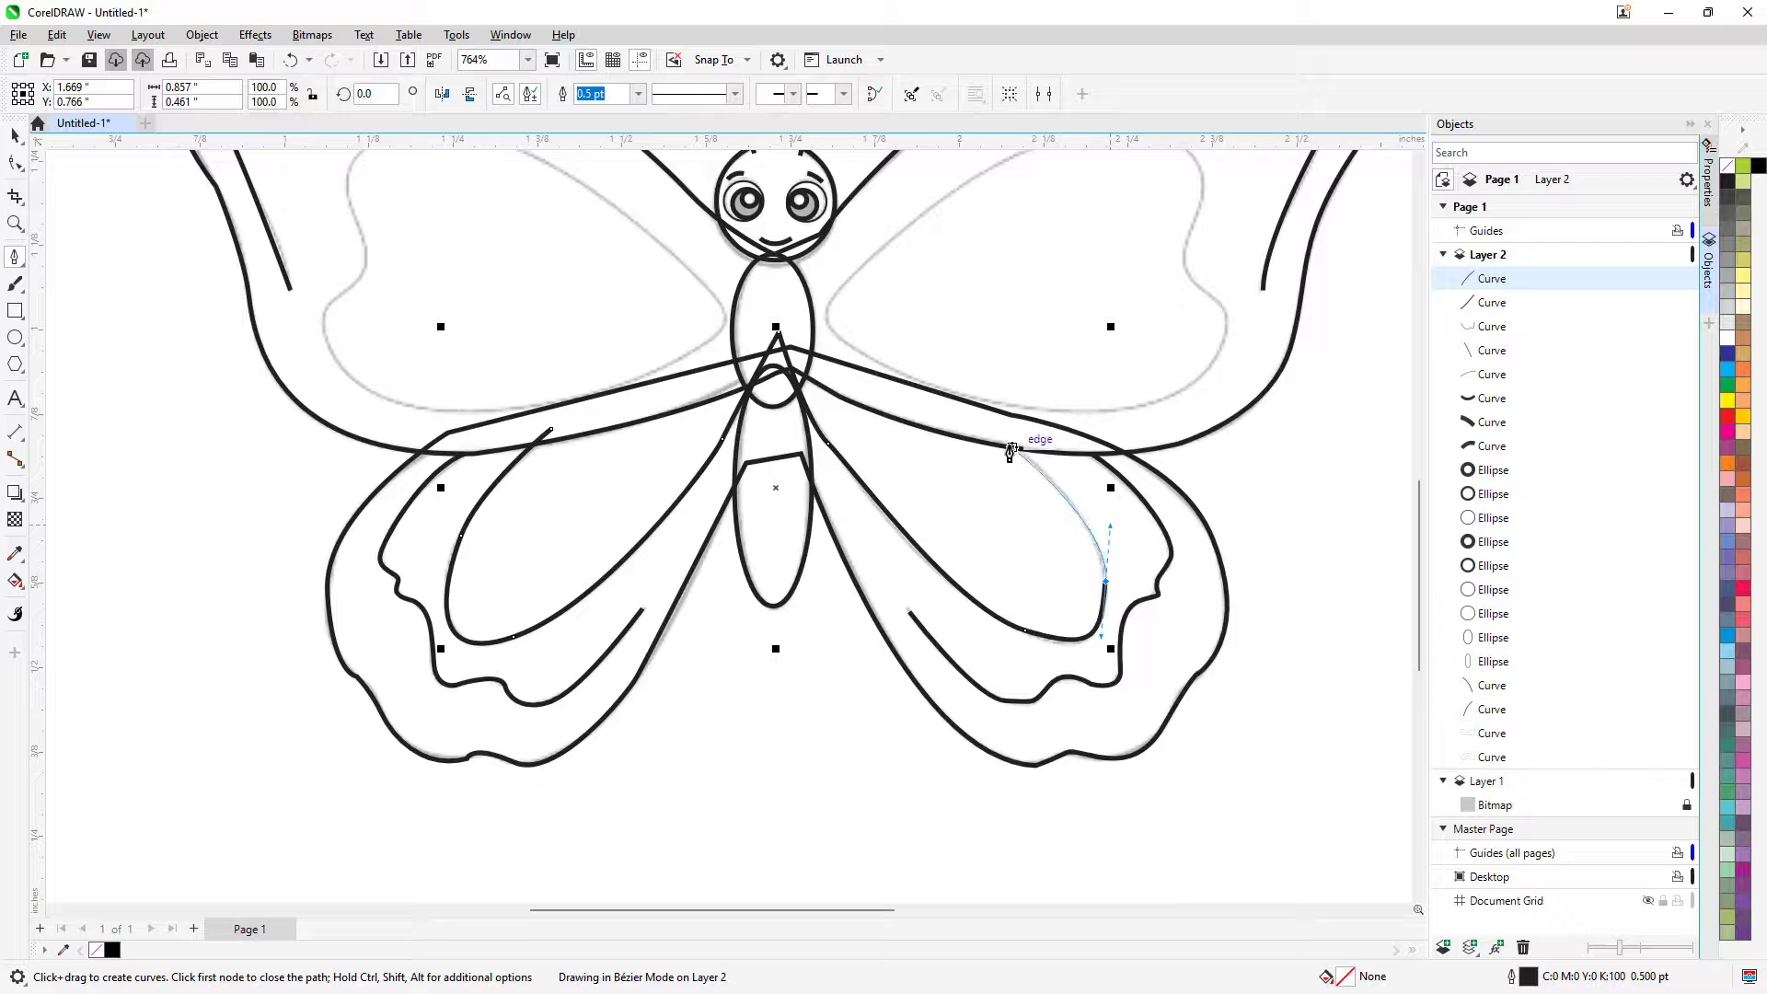
drag(1005, 434, 952, 402)
click(863, 310)
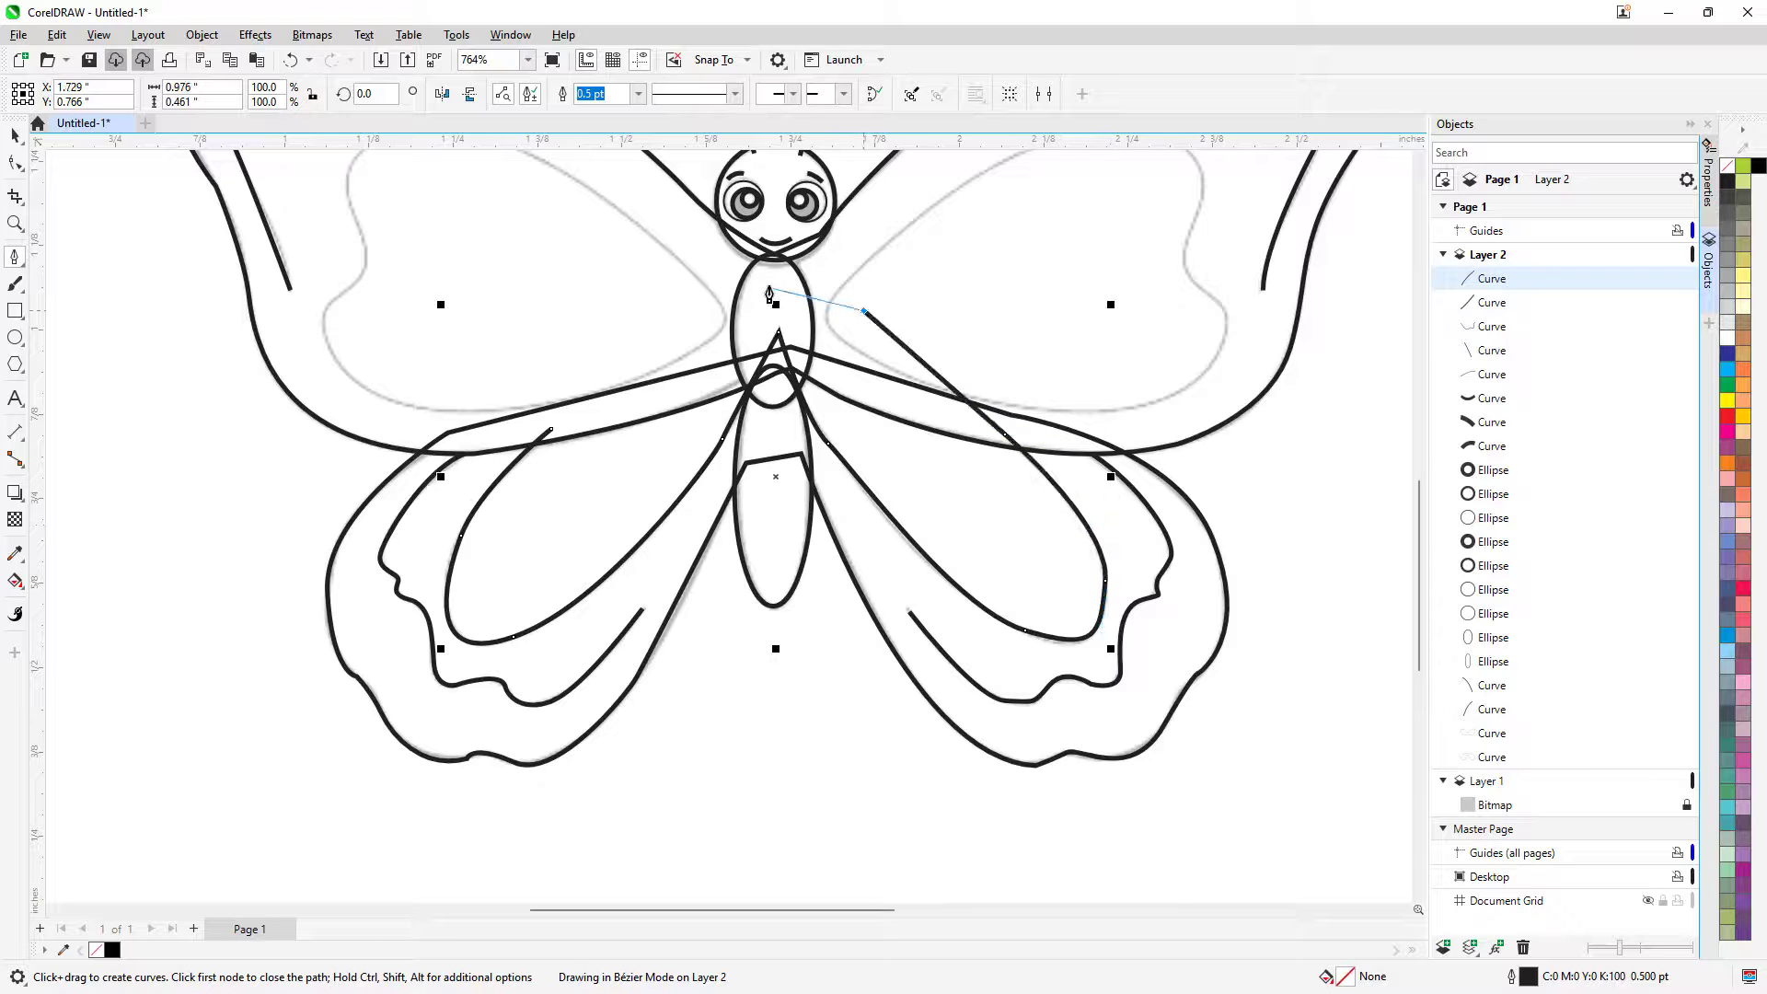
click(769, 284)
click(606, 350)
click(550, 428)
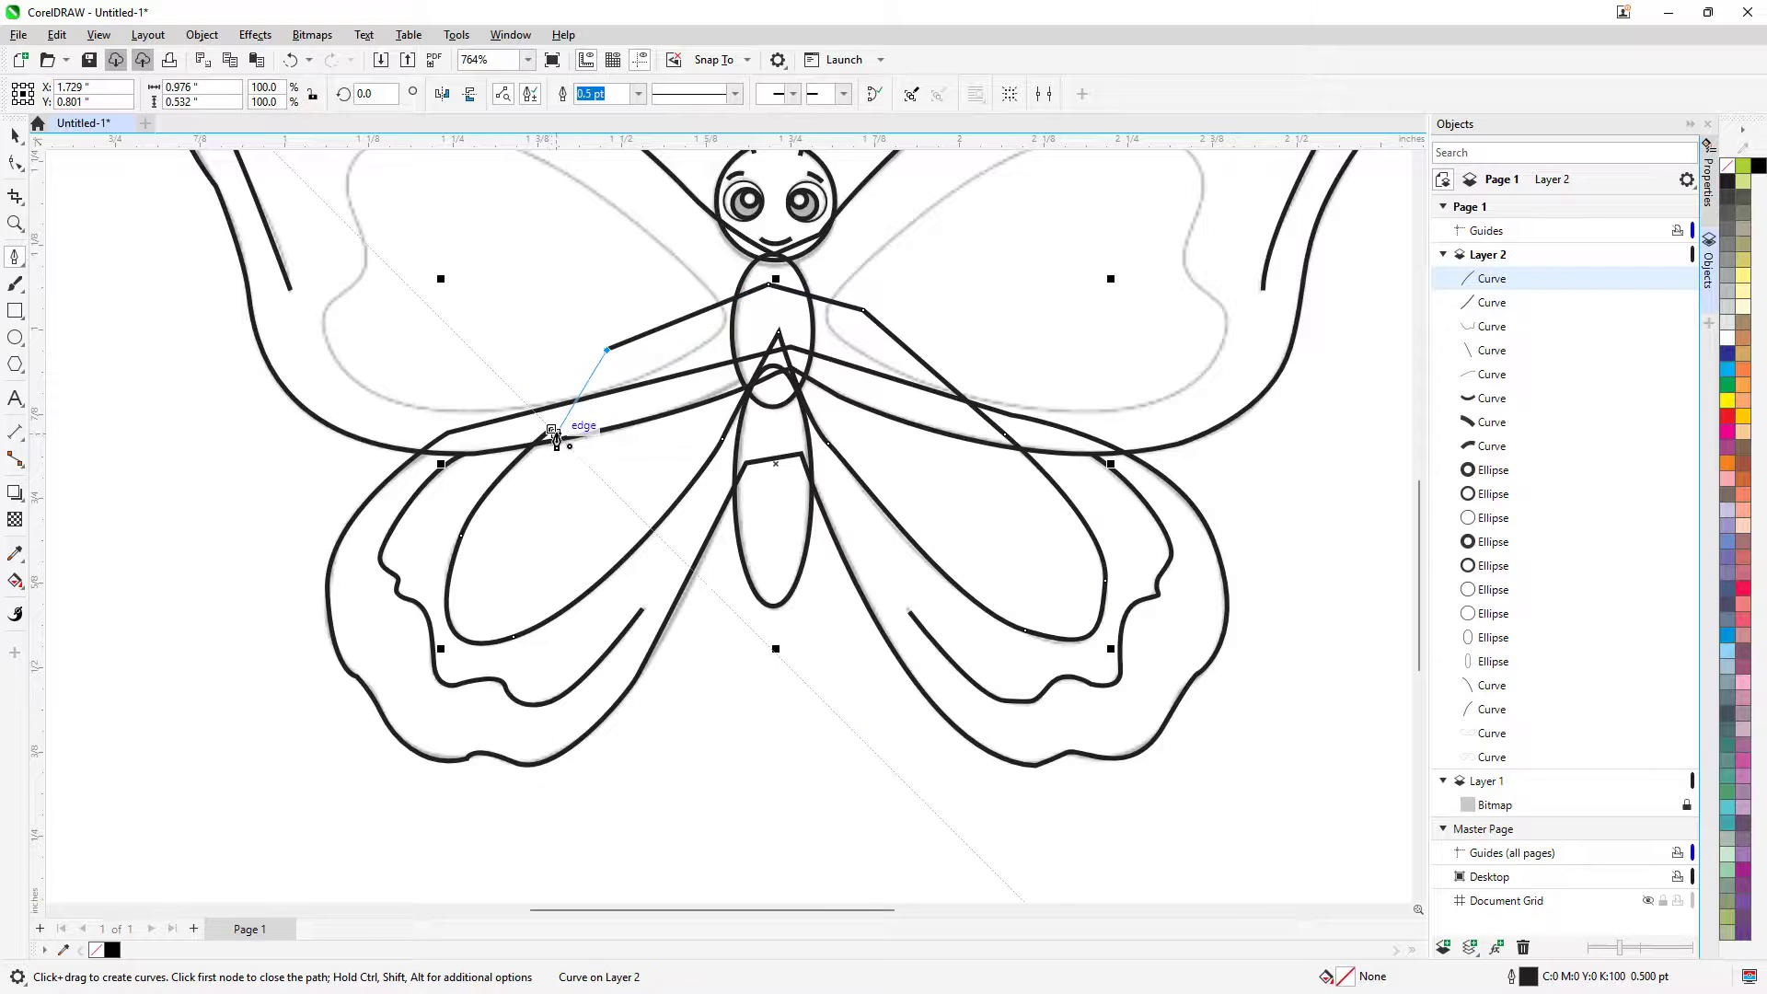
Trace the closed inner shape of the upper left wing with the Pen tool, about 0.596 × 0.424 in, shortening the curve handle near the body
scroll(525, 395, down, 4)
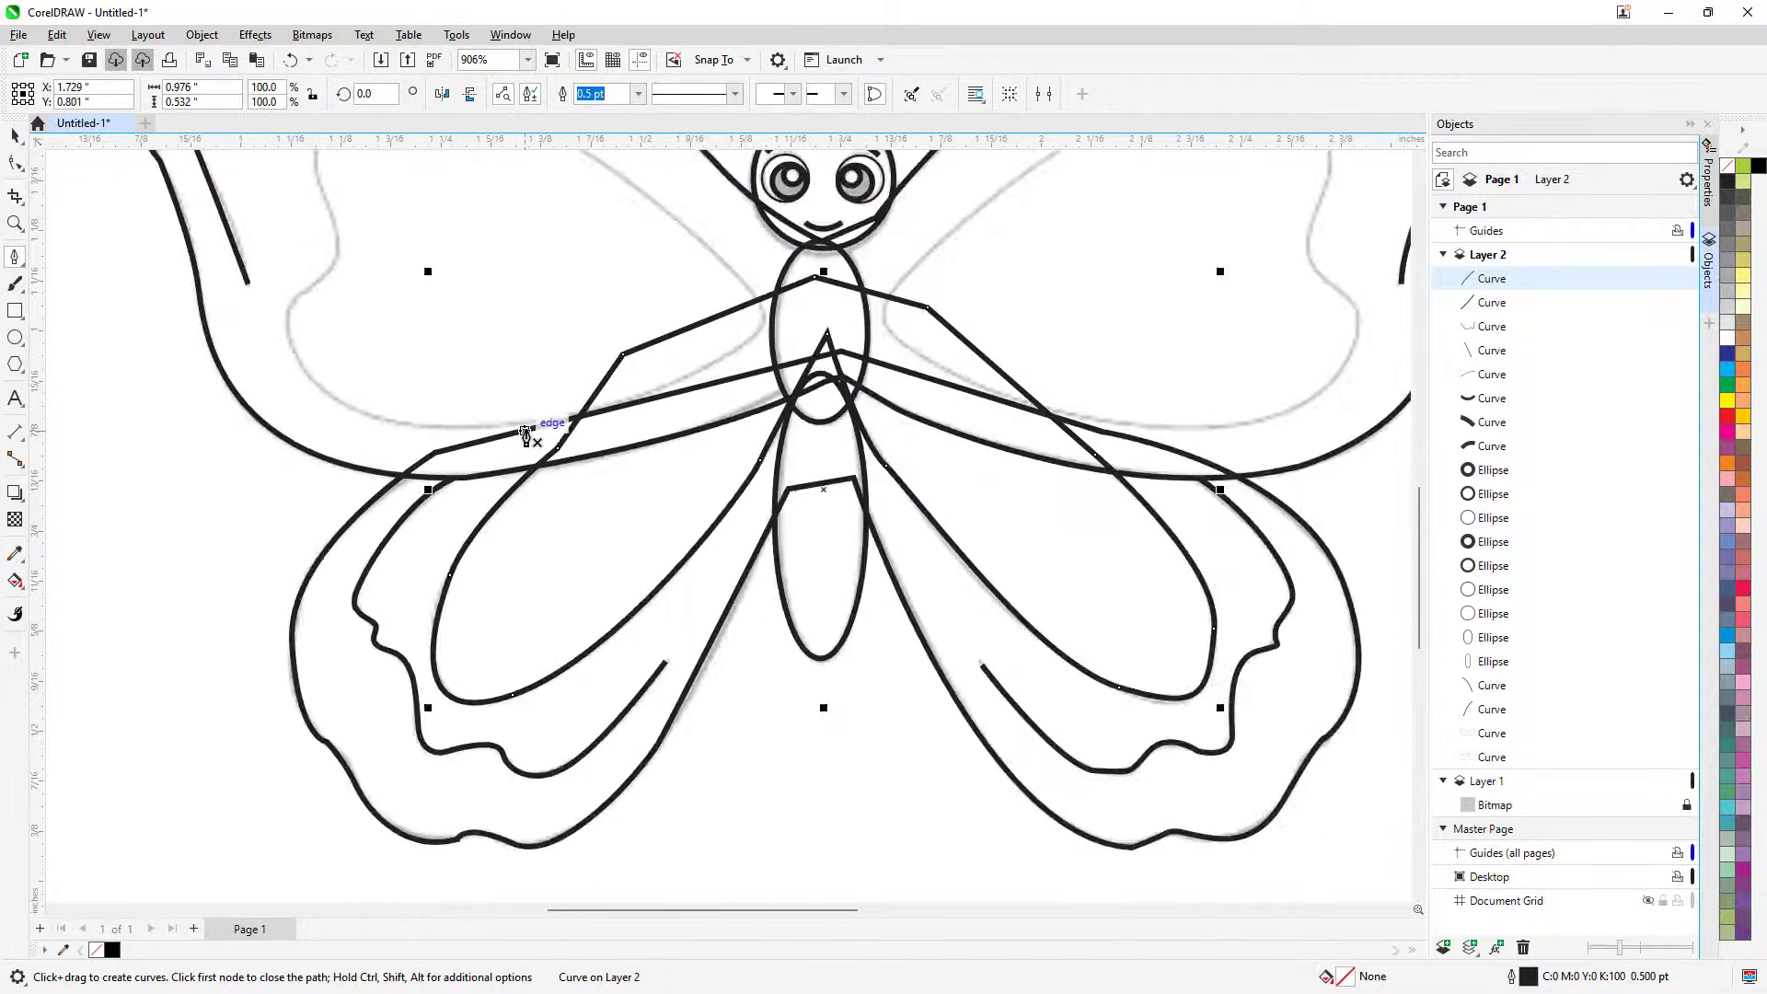
scroll(586, 312, up, 3)
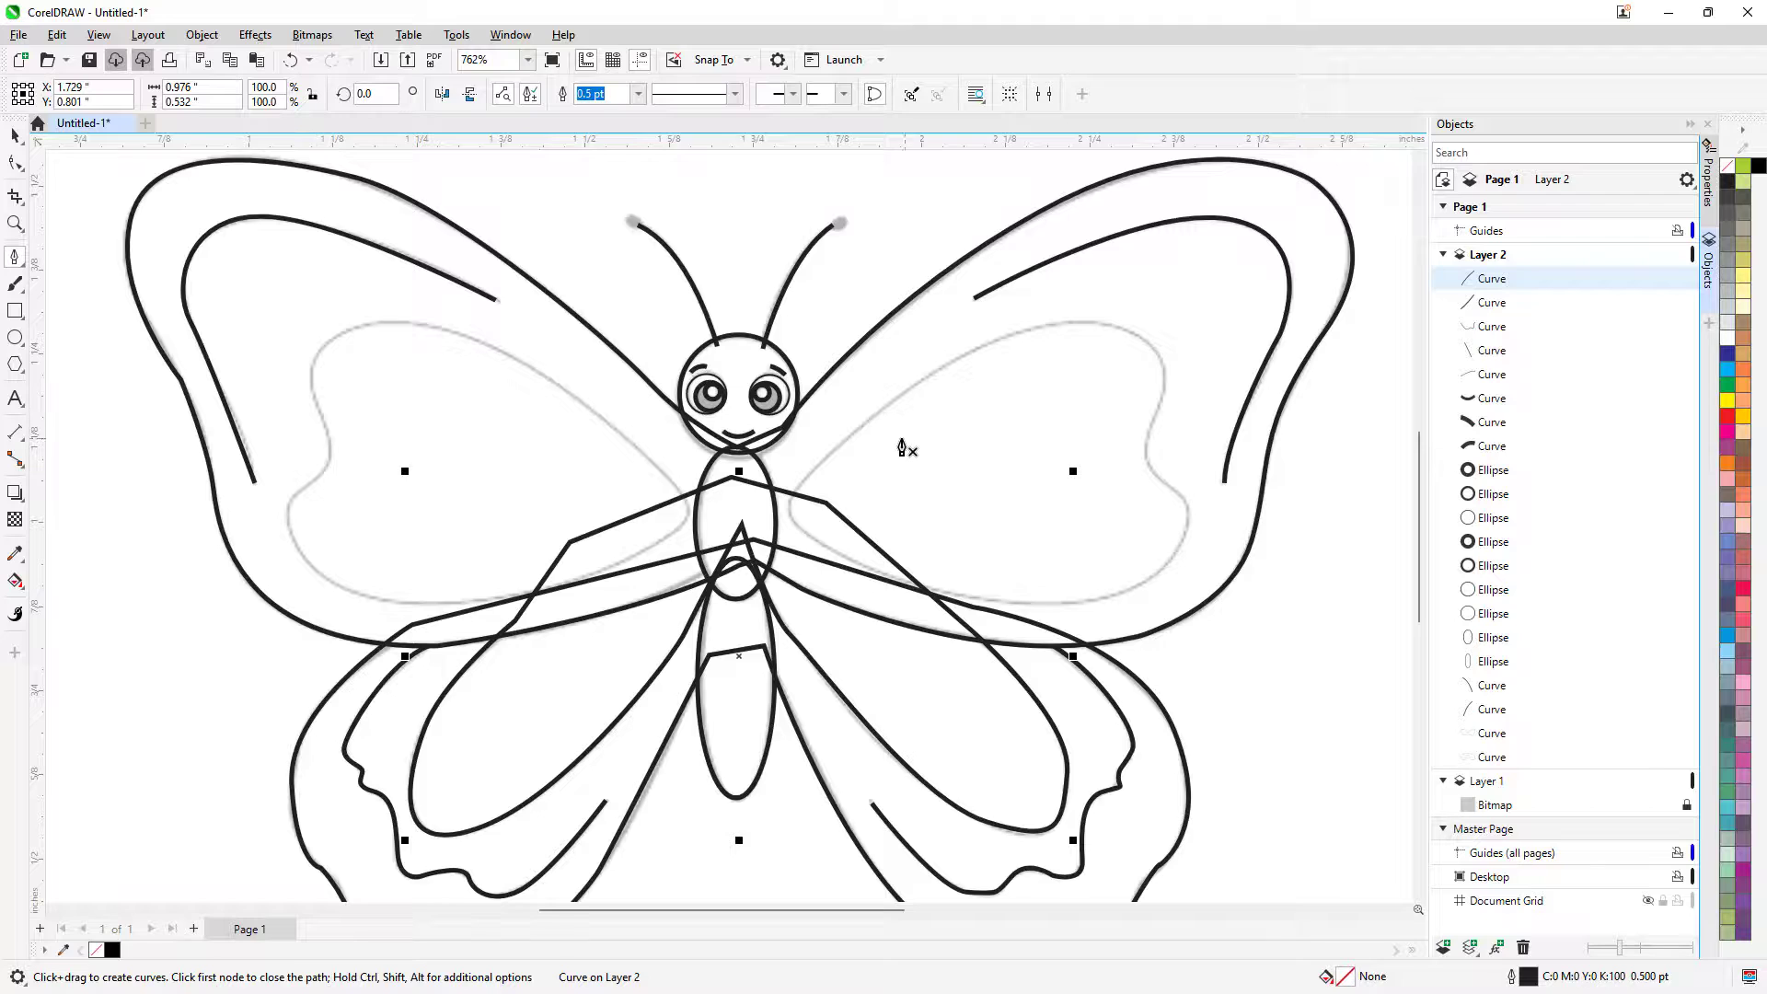
click(556, 384)
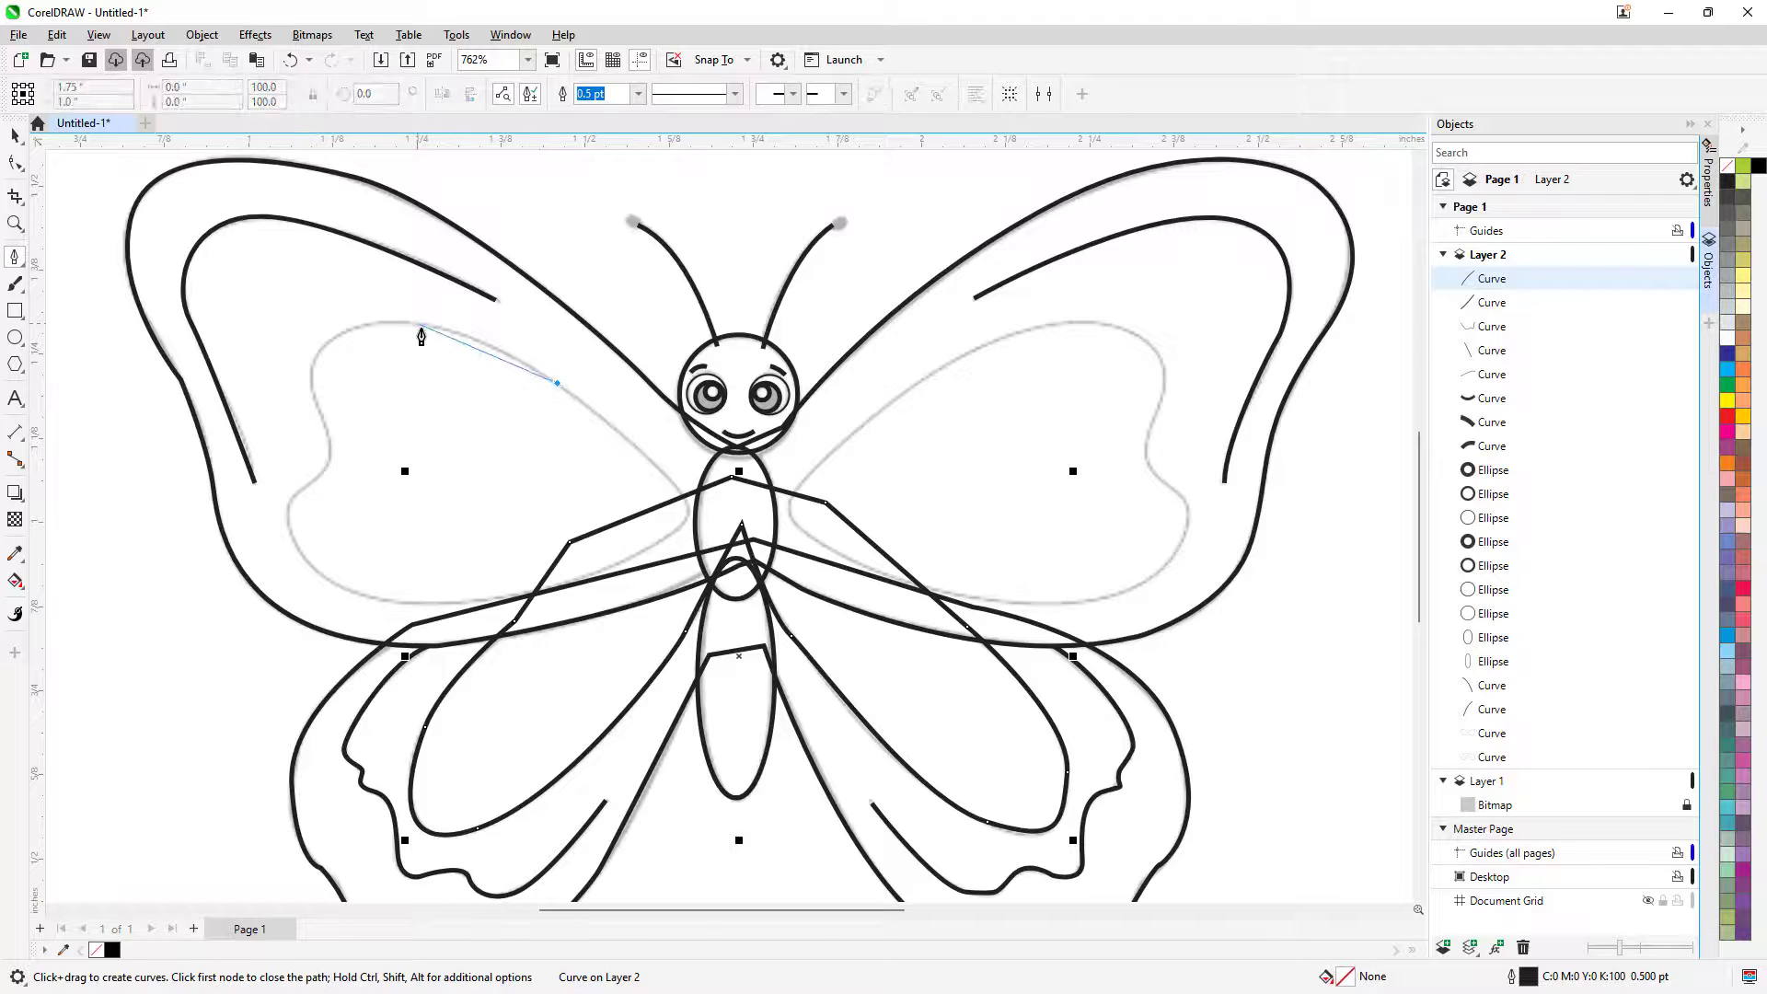
drag(399, 321, 328, 321)
drag(317, 402, 338, 445)
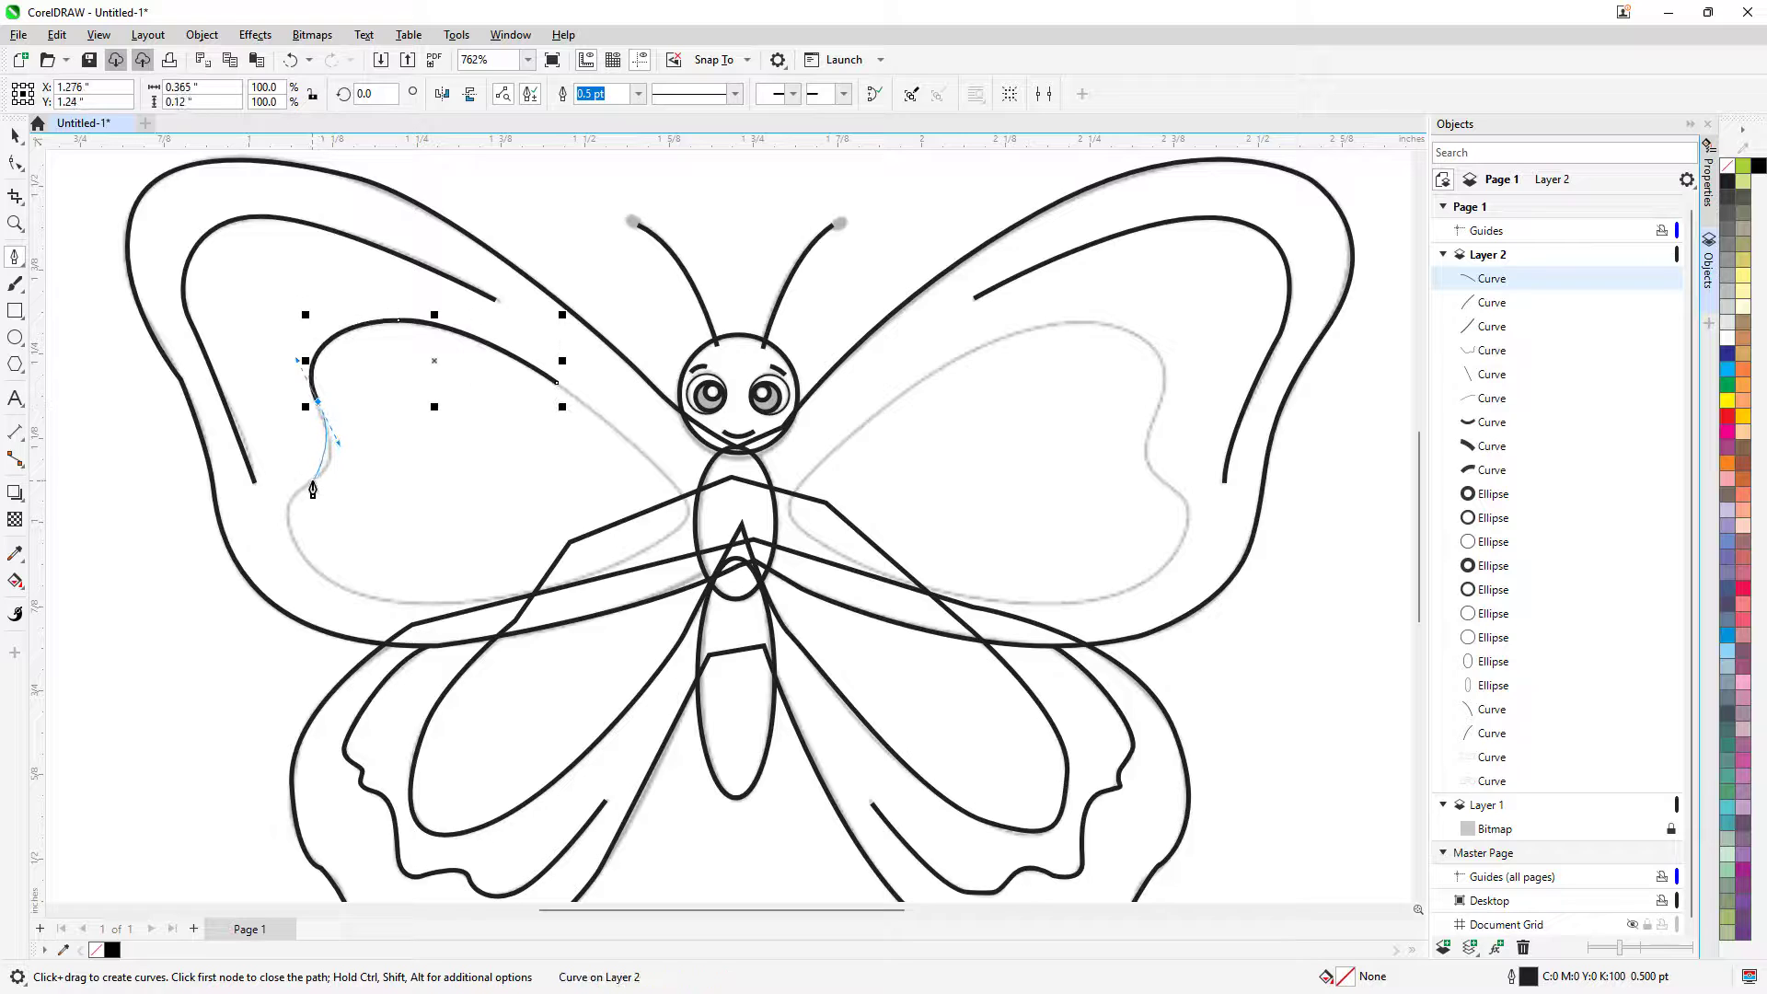
click(313, 483)
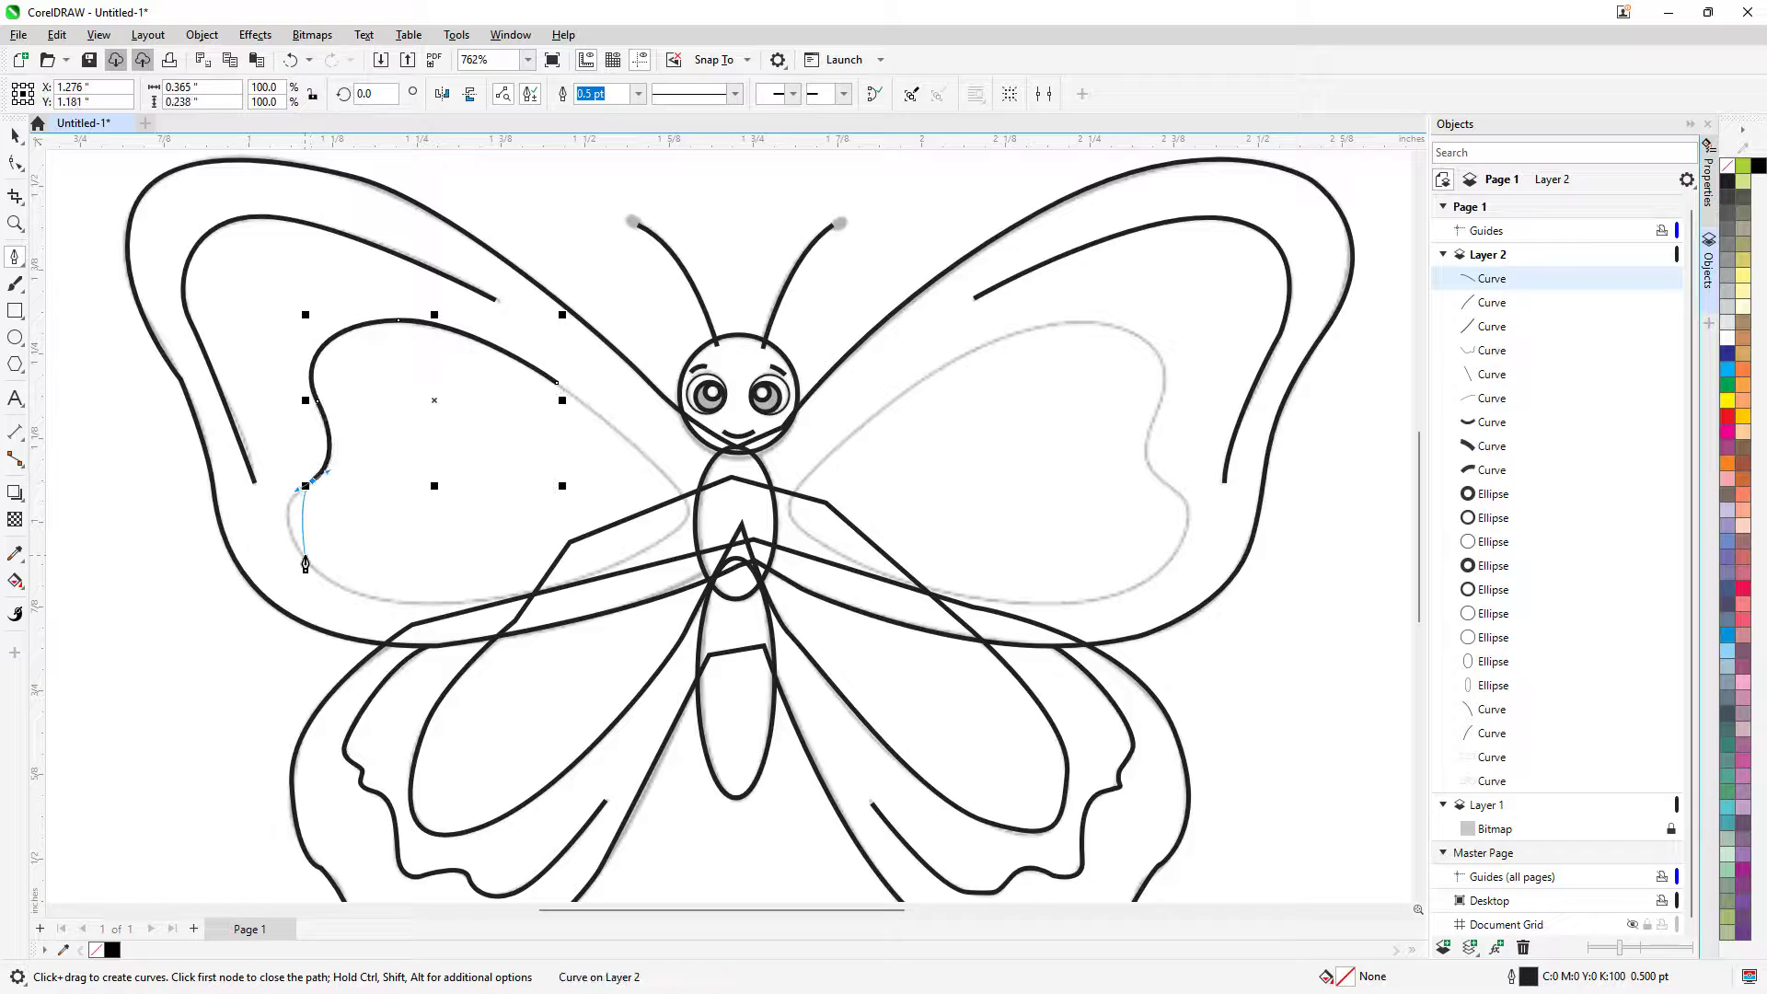
drag(303, 555, 339, 594)
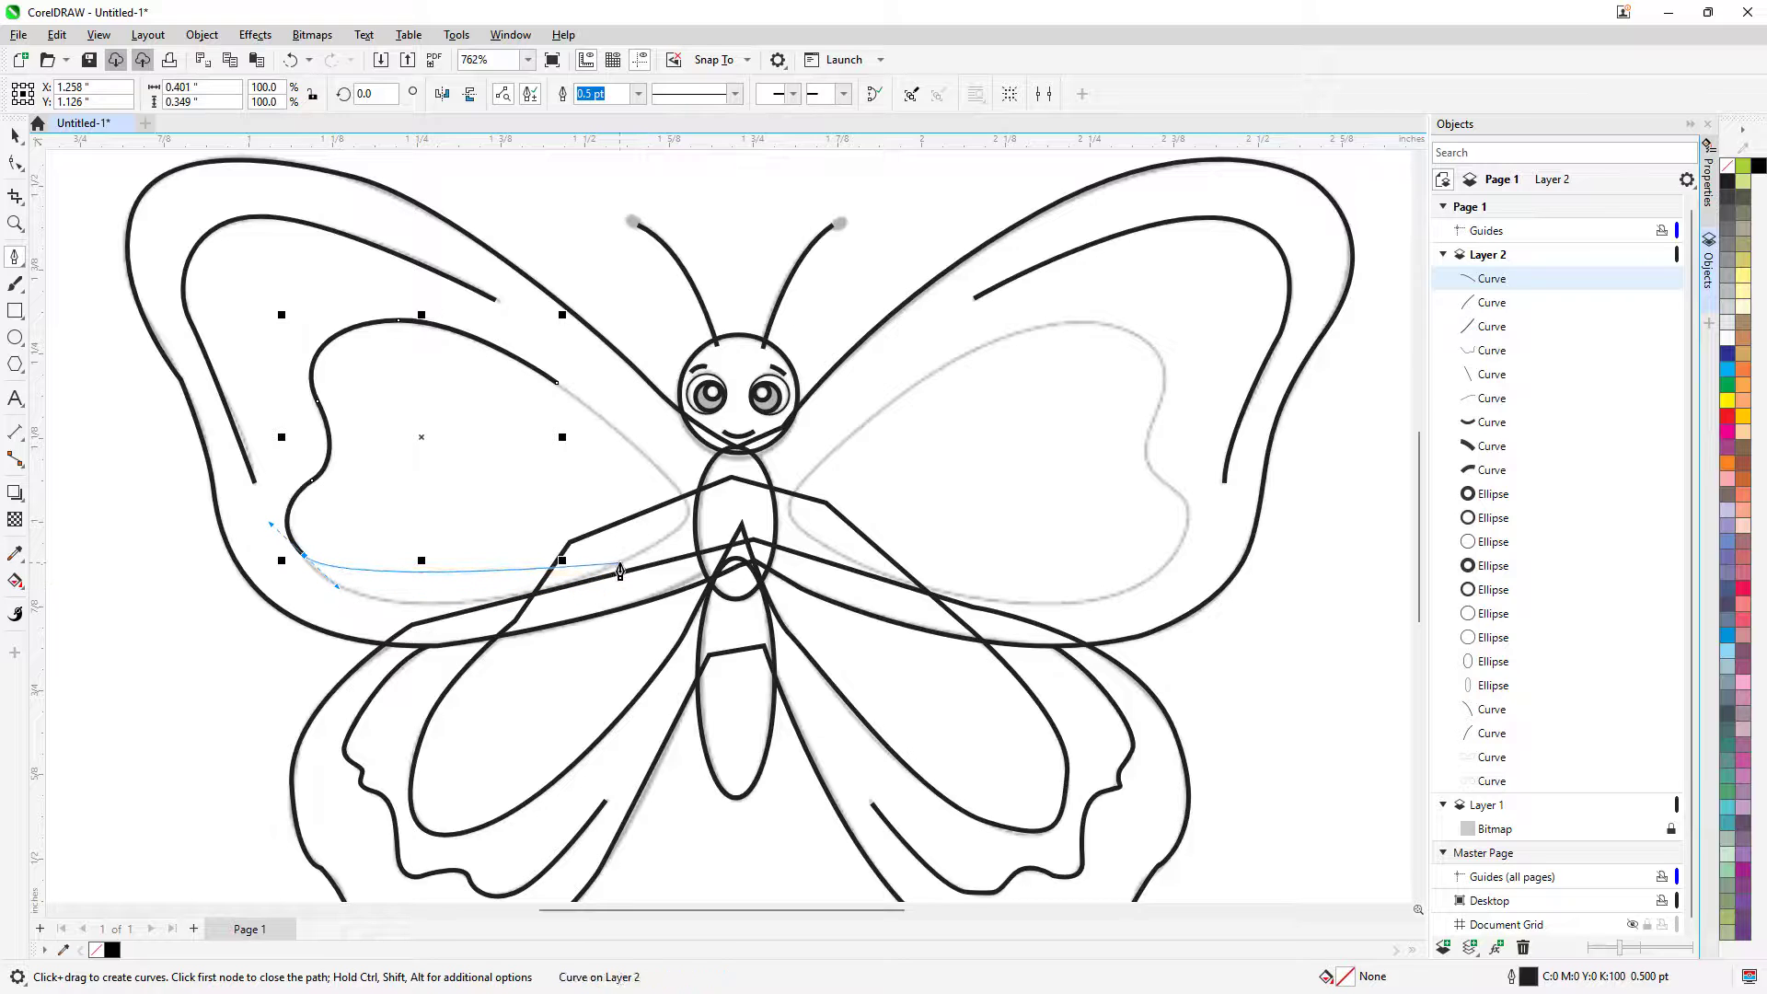
drag(619, 563, 846, 479)
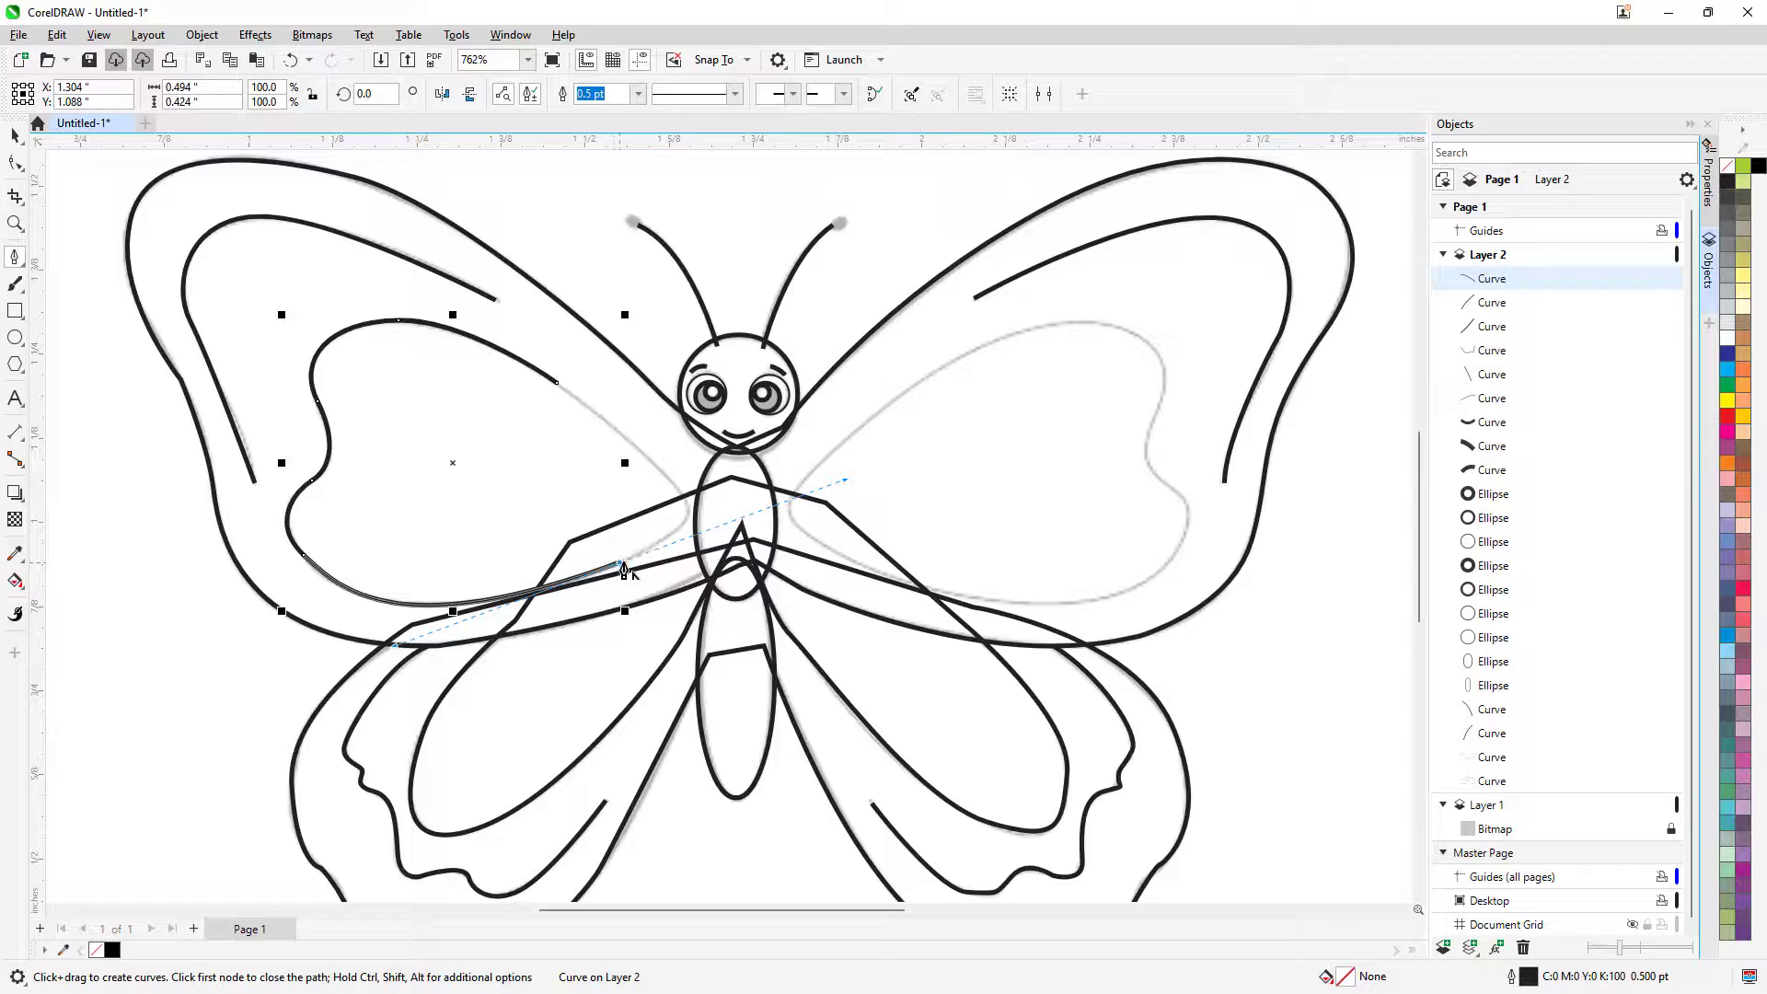
key(F10)
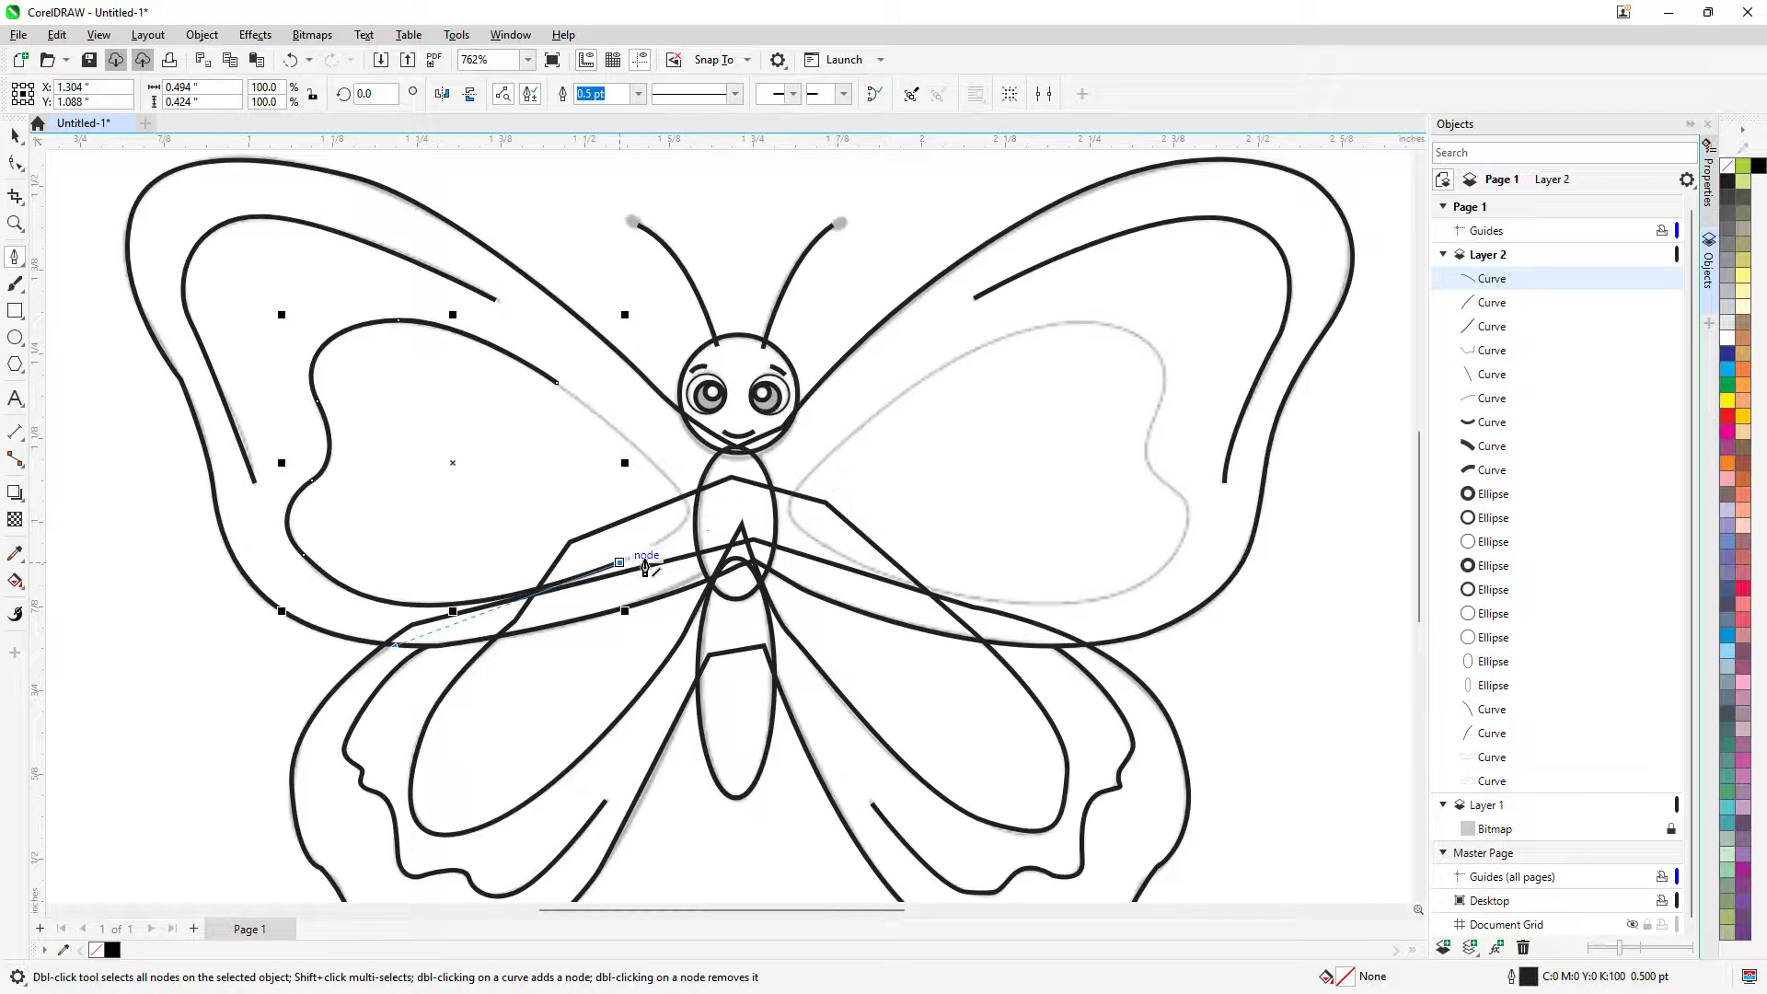
click(666, 541)
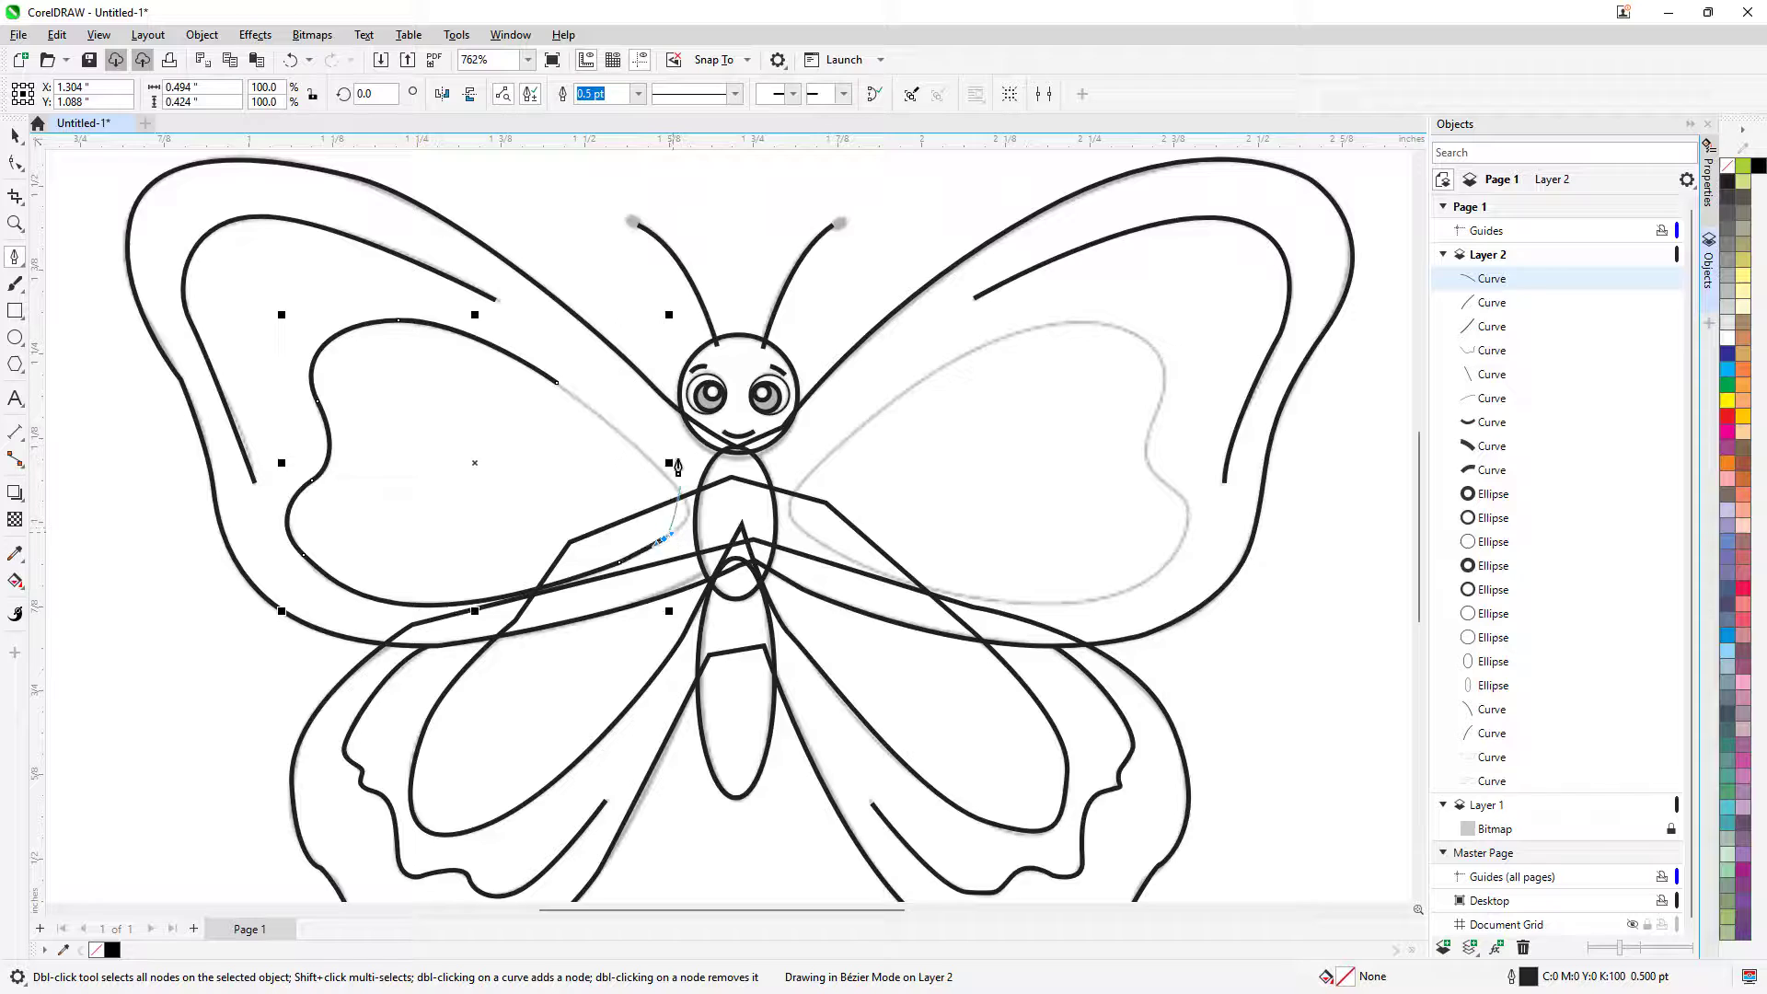
drag(646, 464, 569, 396)
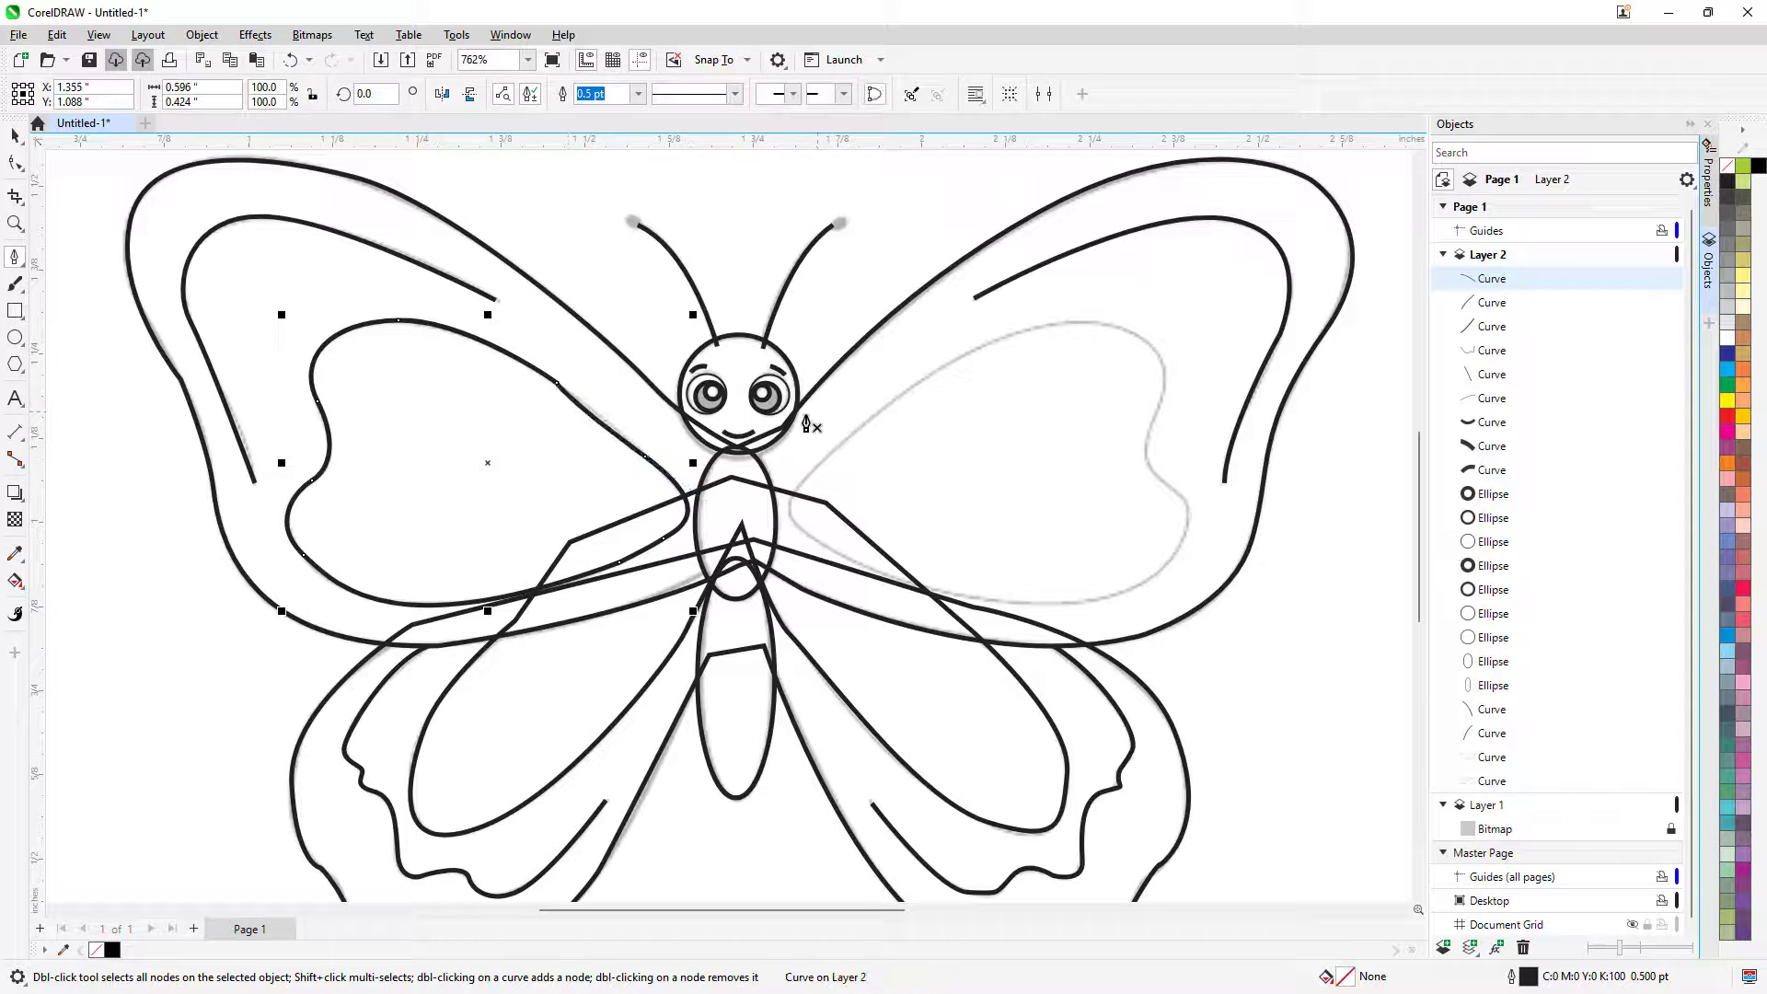
Undo the closing segments of the upper left inner shape near the body and redraw them, closing it at about 0.594 × 0.424 in
key(ctrl+z)
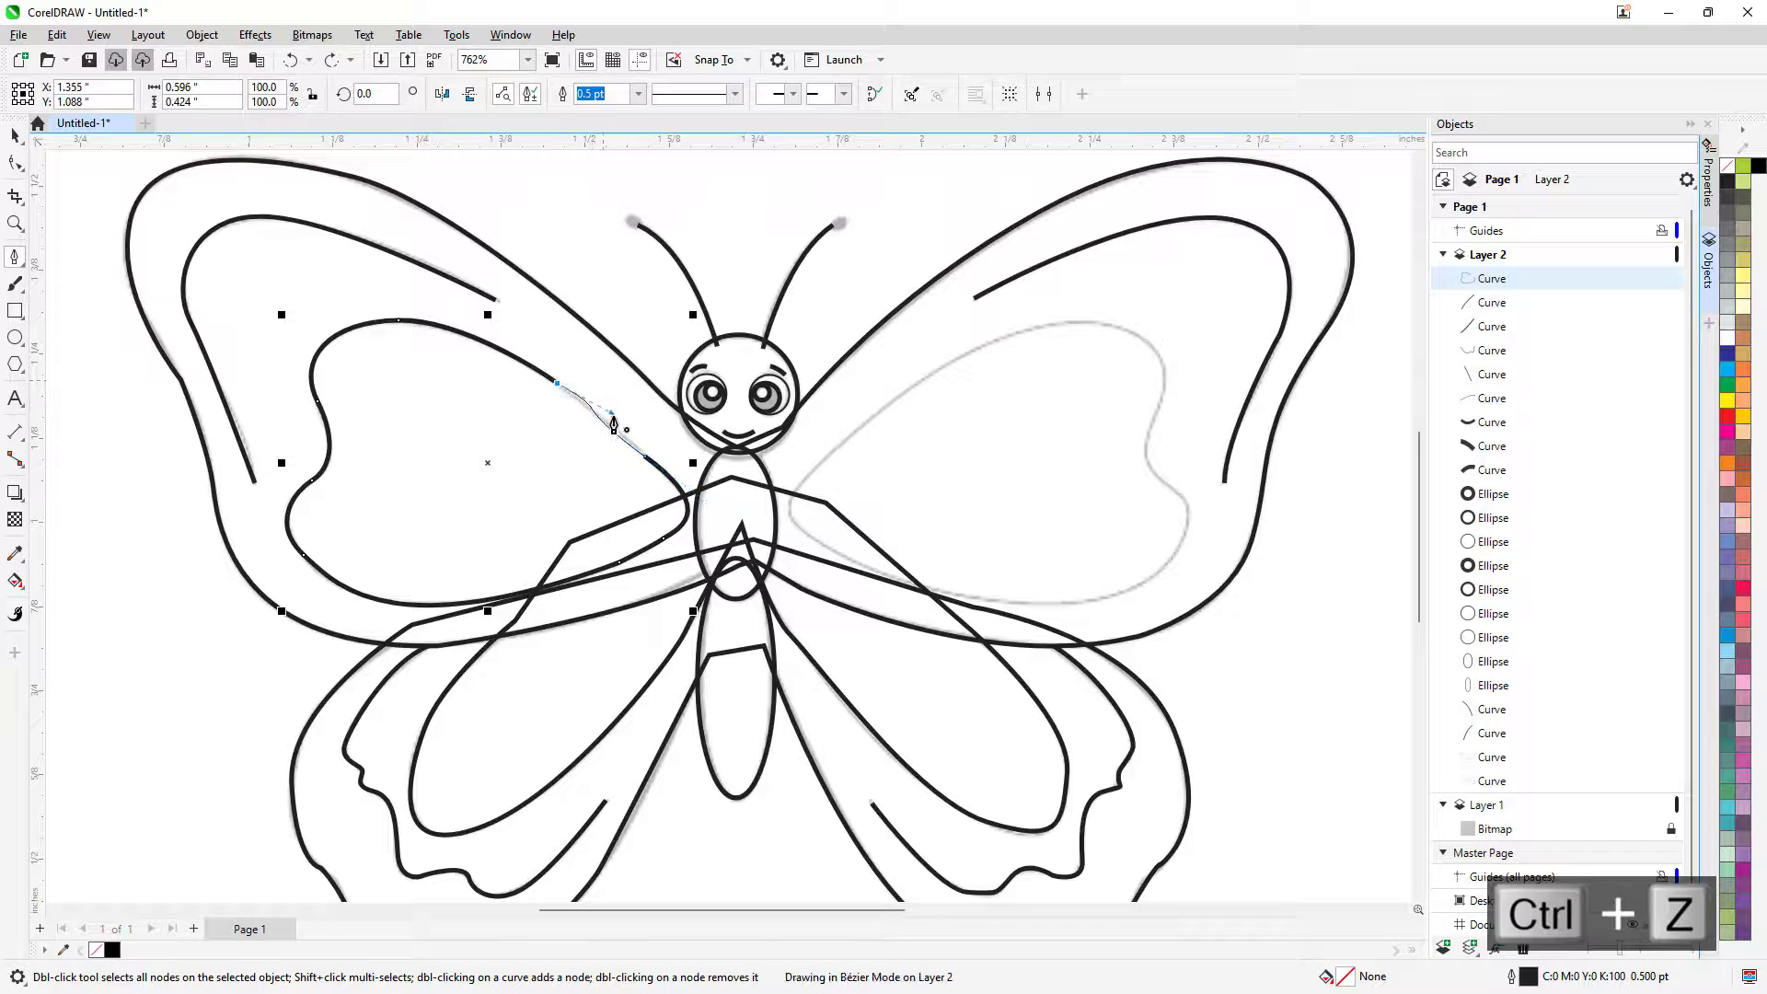
key(ctrl+z)
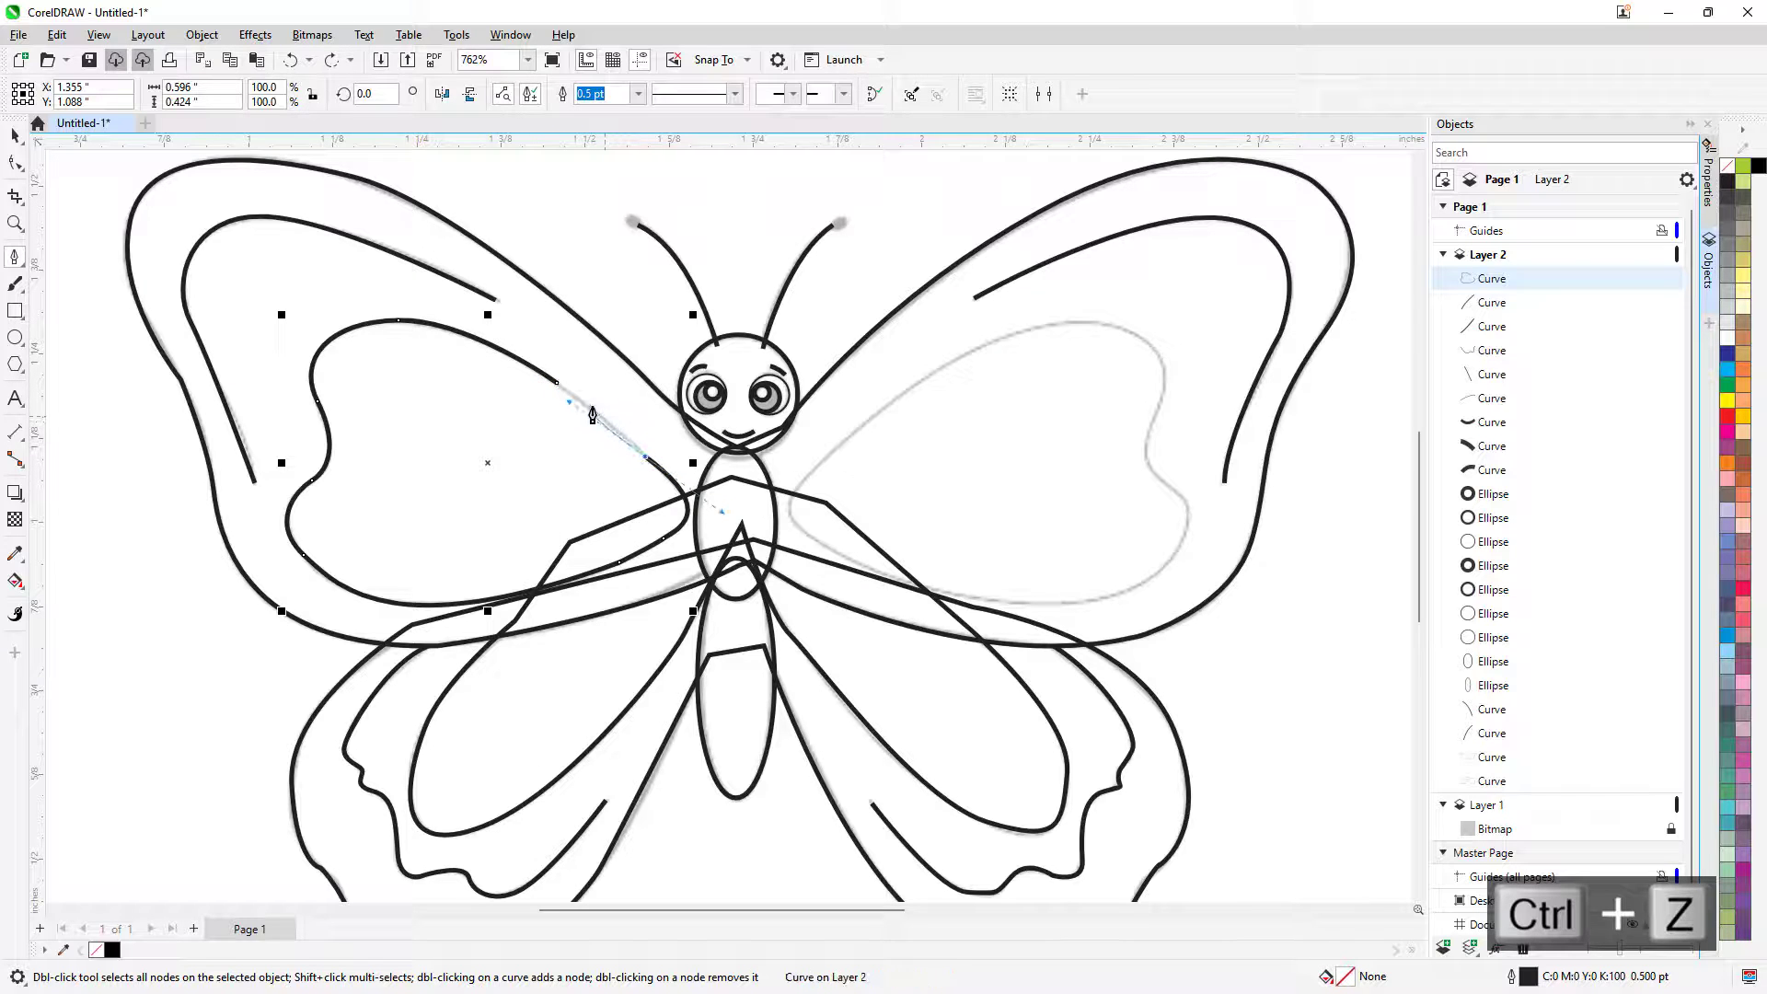
click(592, 404)
key(ctrl+z)
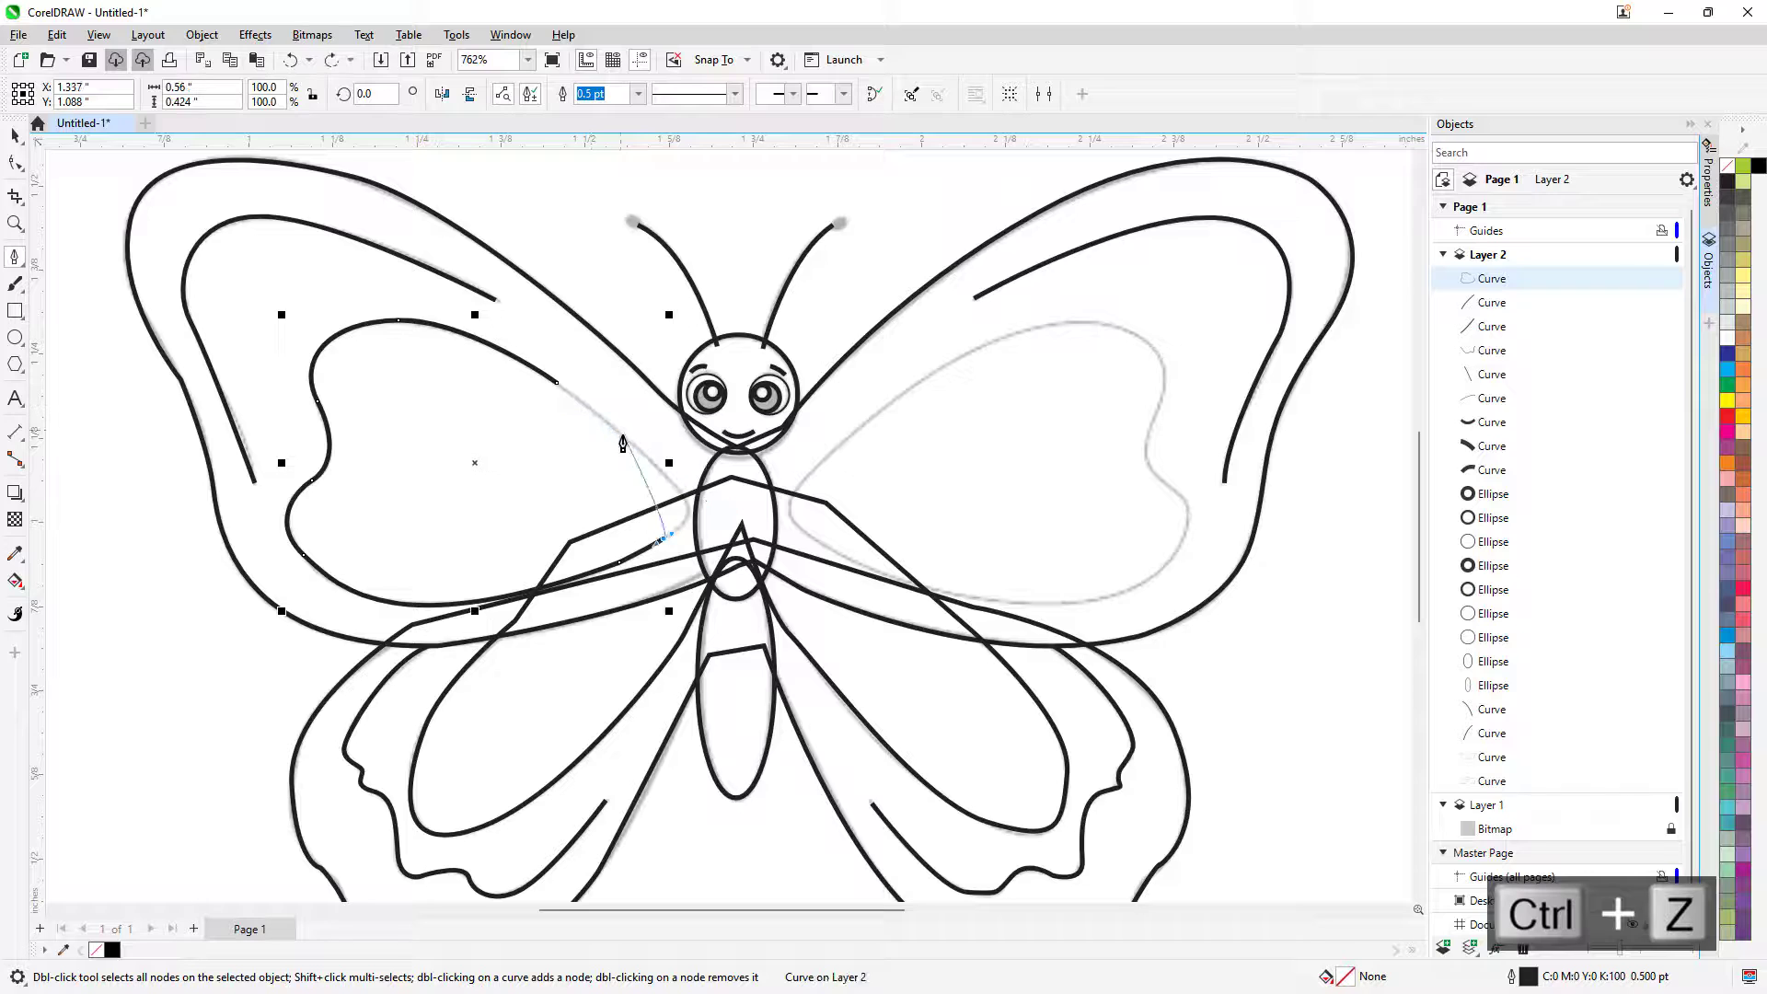
drag(657, 474, 600, 420)
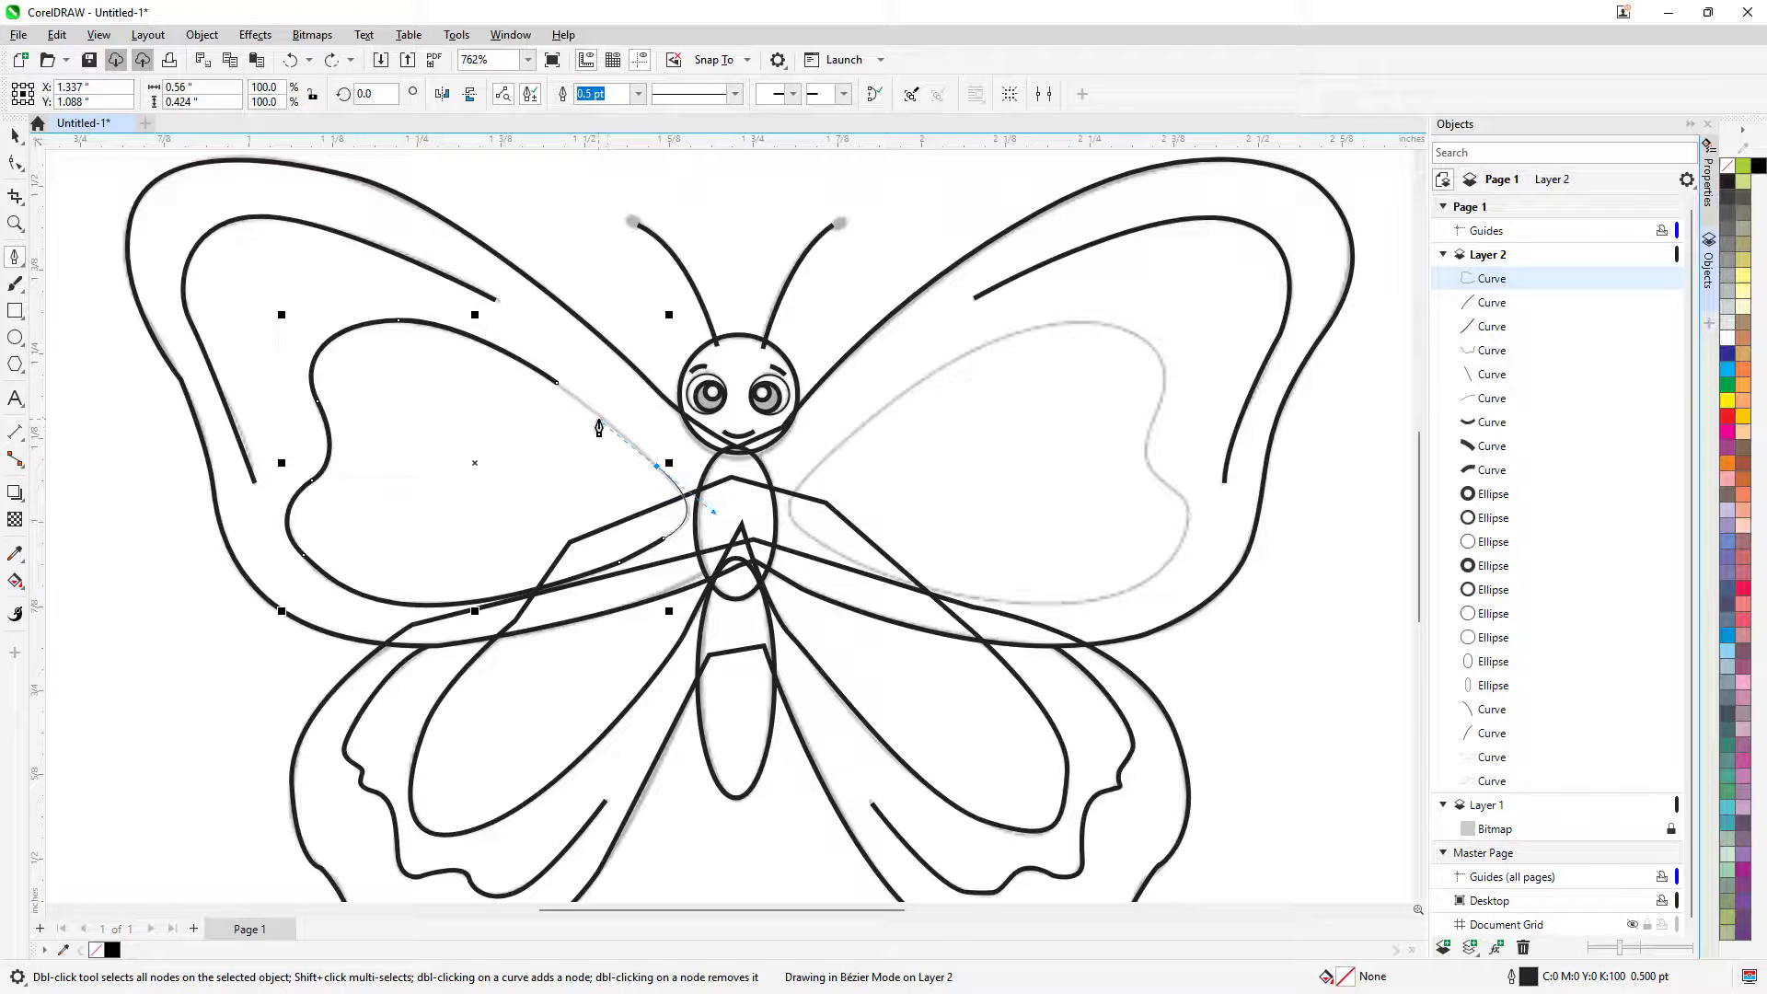
click(558, 391)
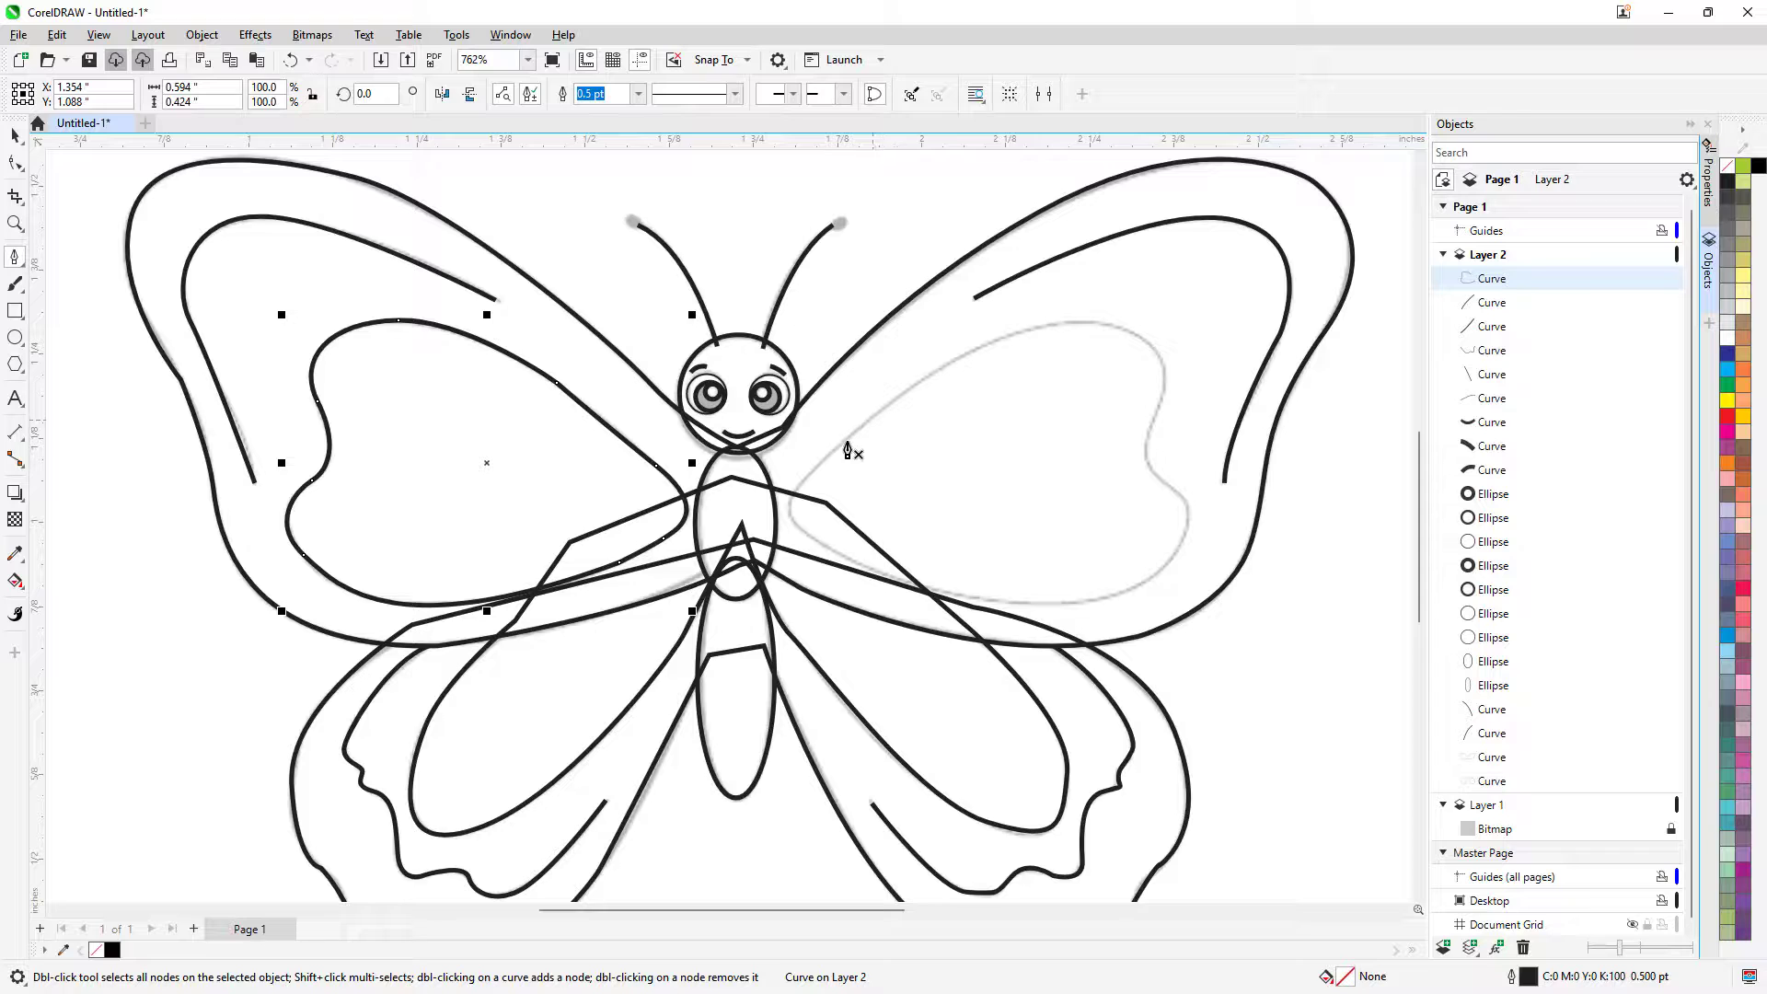
Trace the closed inner shape of the upper right wing with the Pen tool, about 0.596 × 0.417 in, and deselect it
click(832, 454)
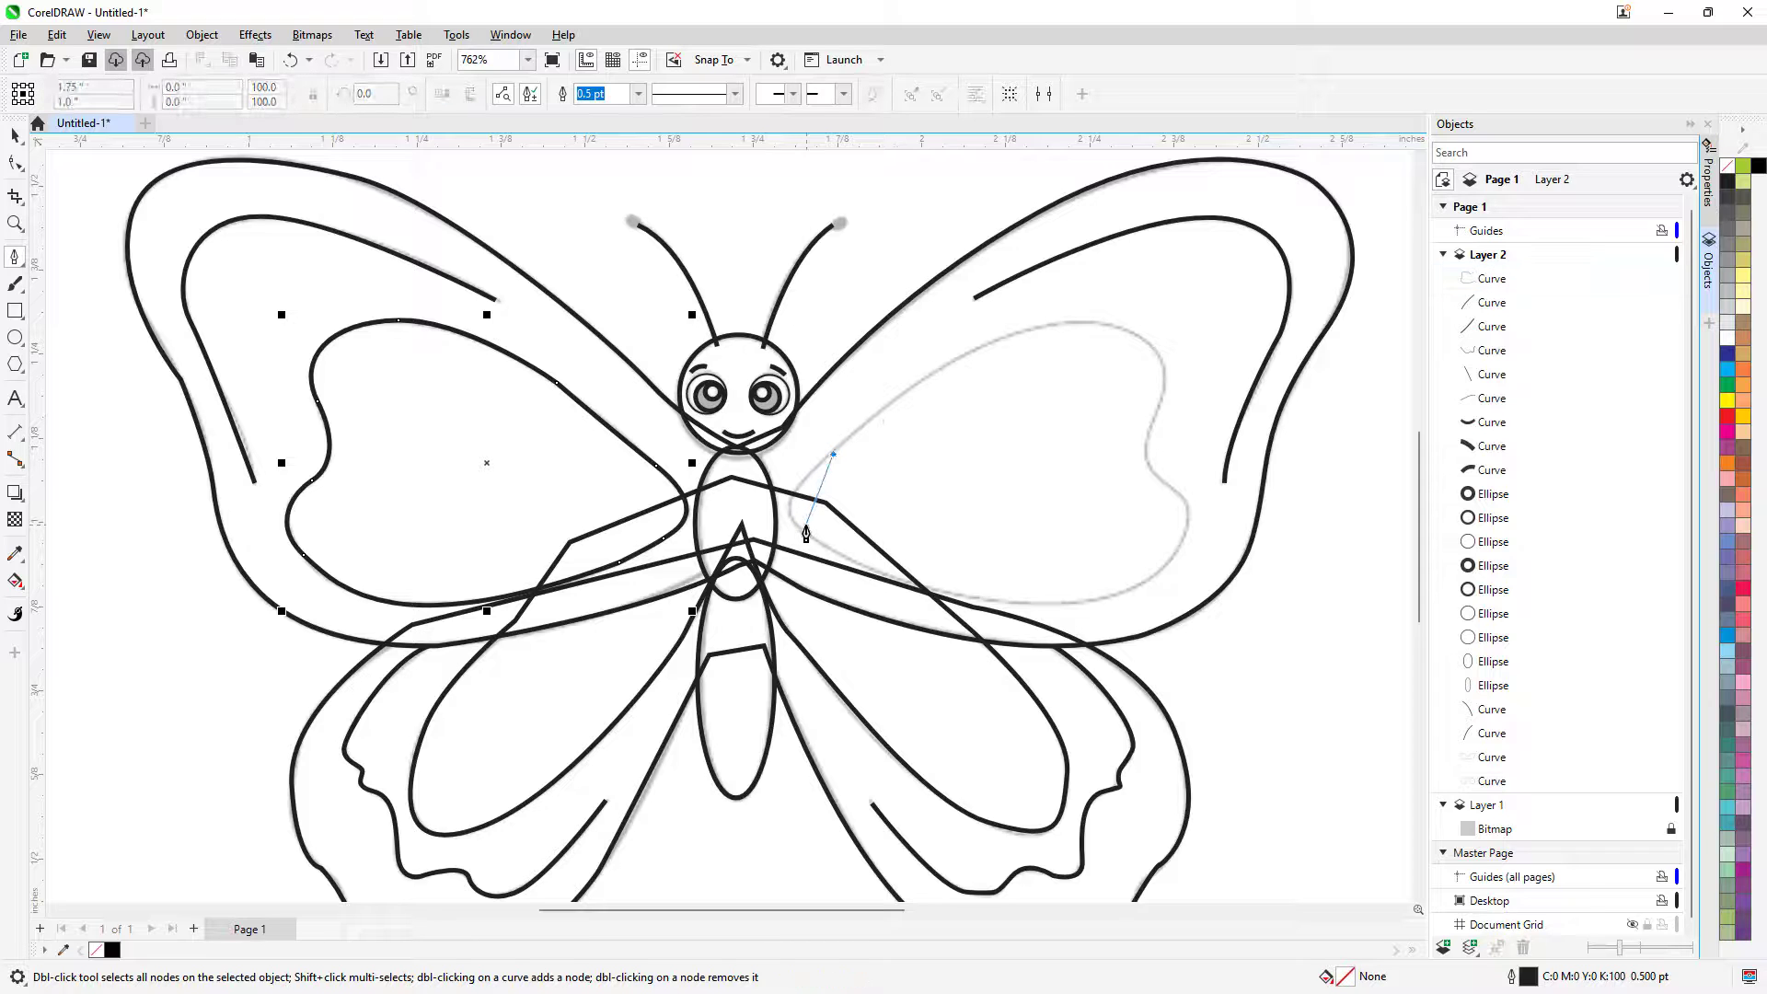
drag(802, 528, 844, 559)
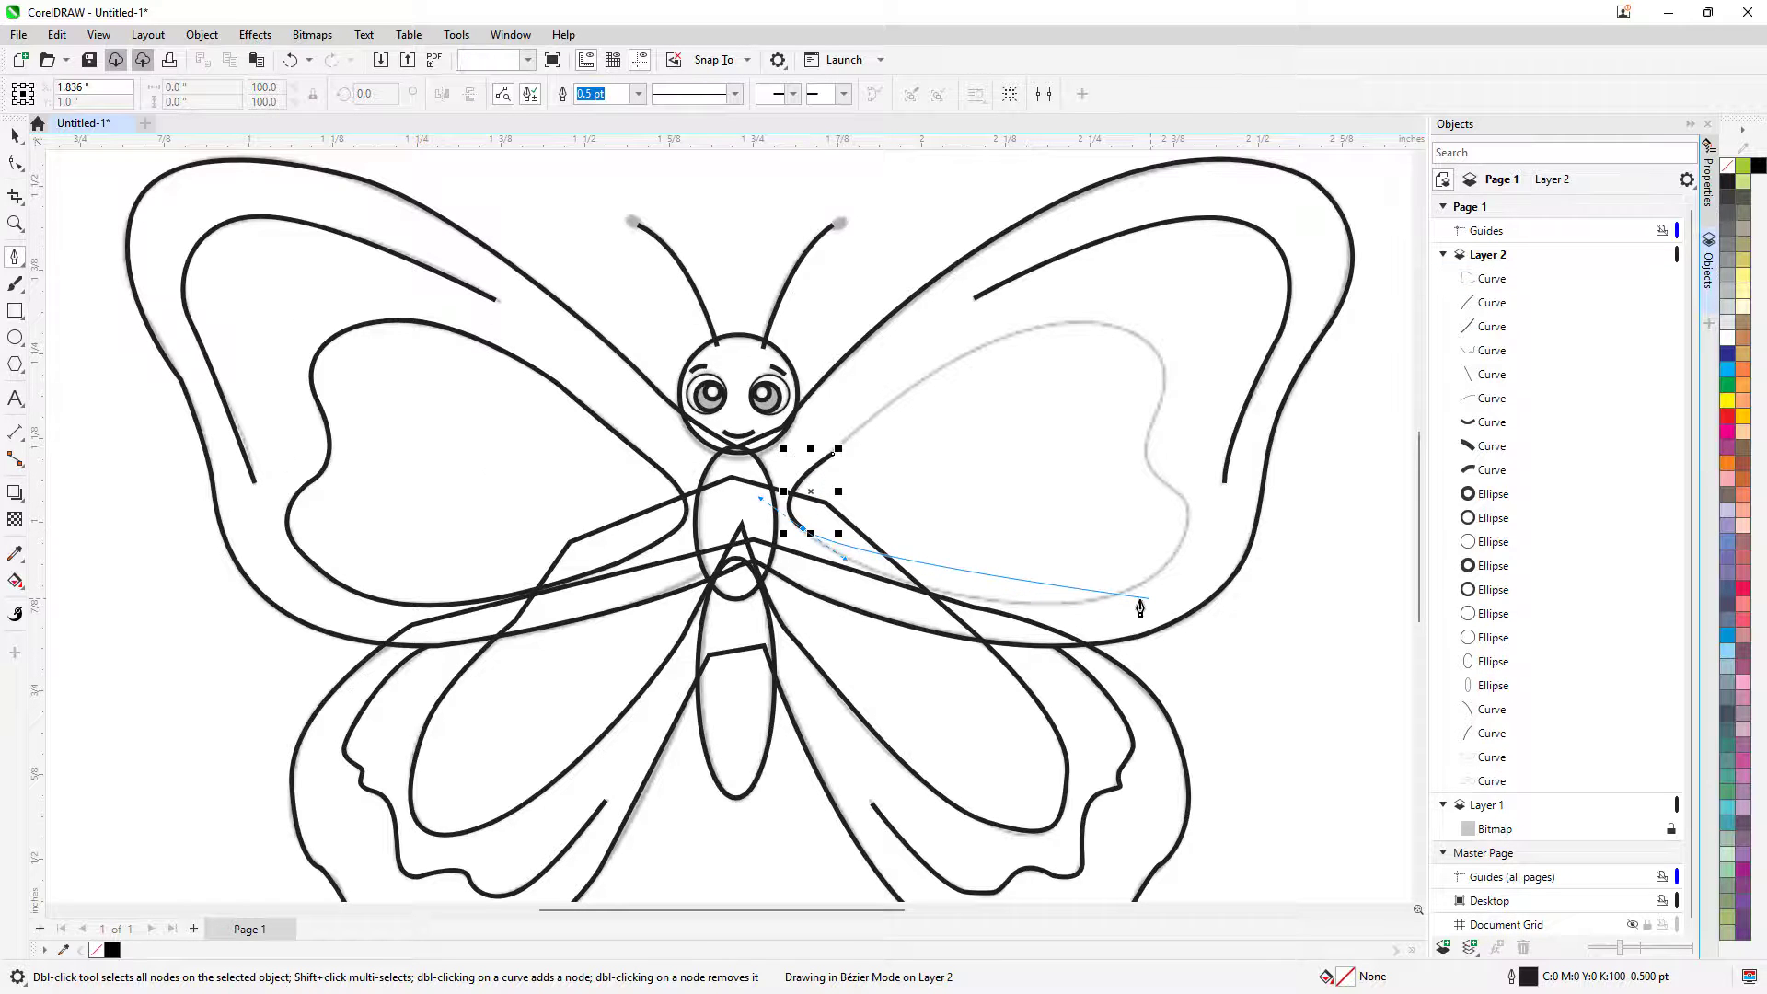
drag(1103, 598, 1245, 570)
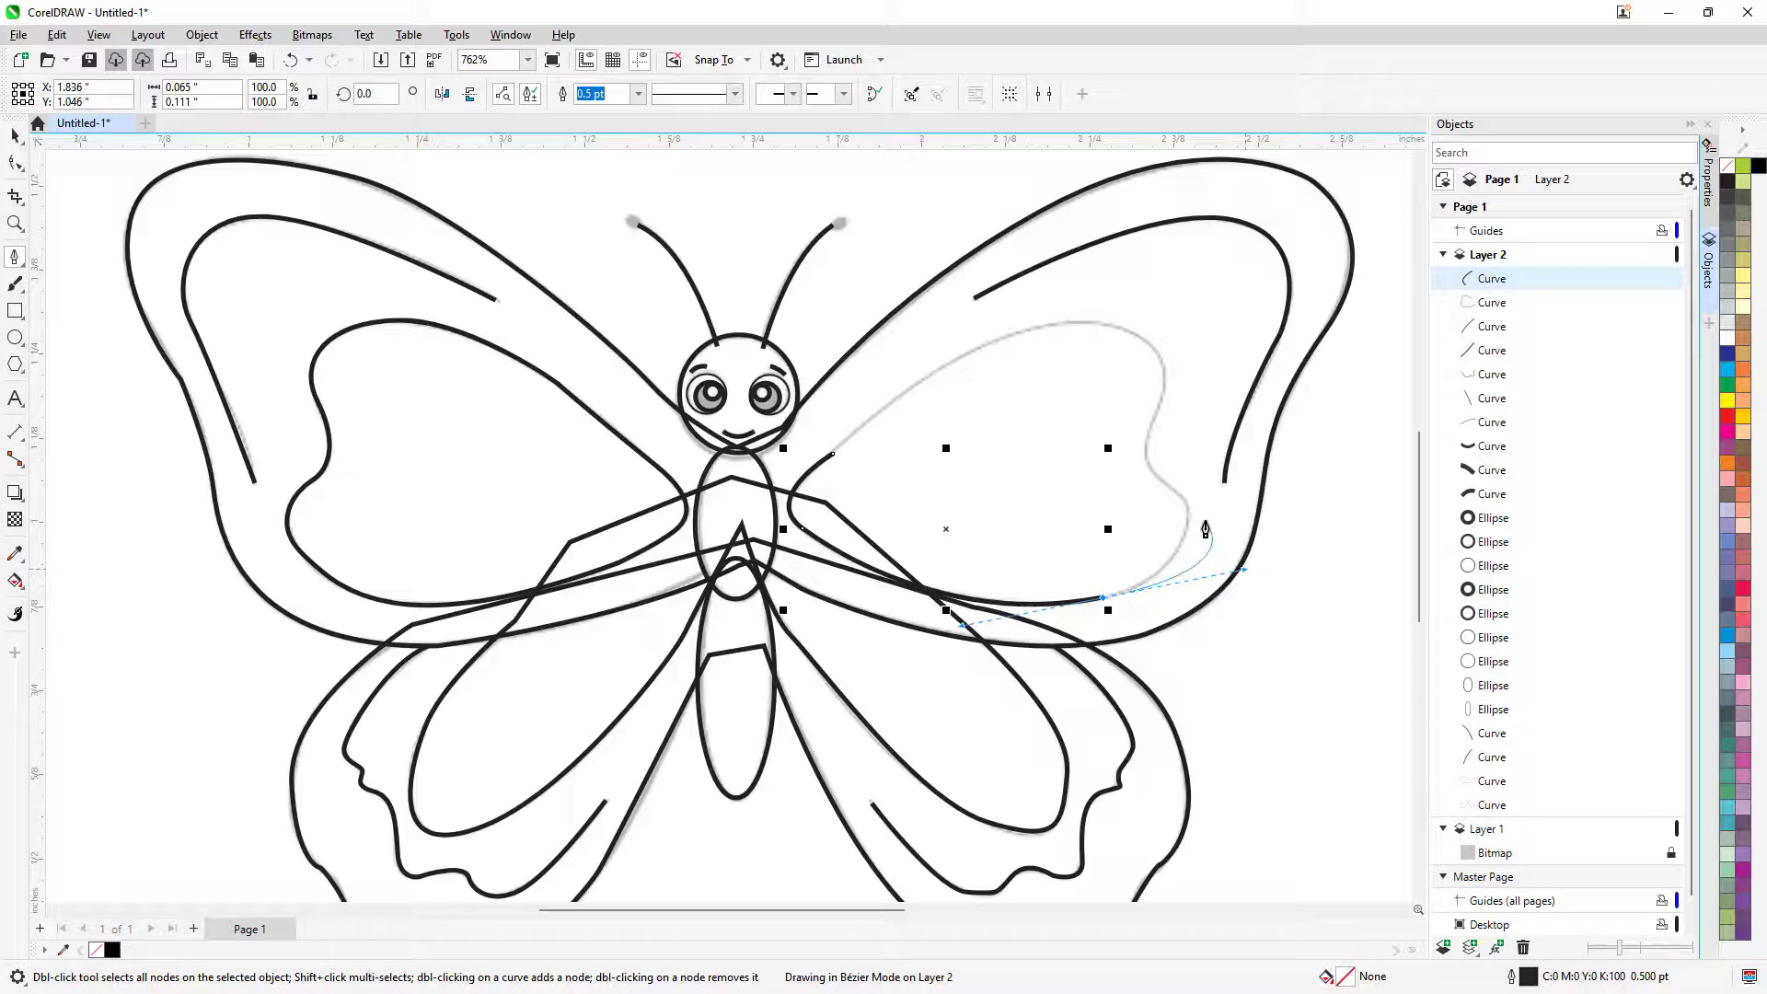
click(1102, 599)
drag(1184, 534, 1199, 486)
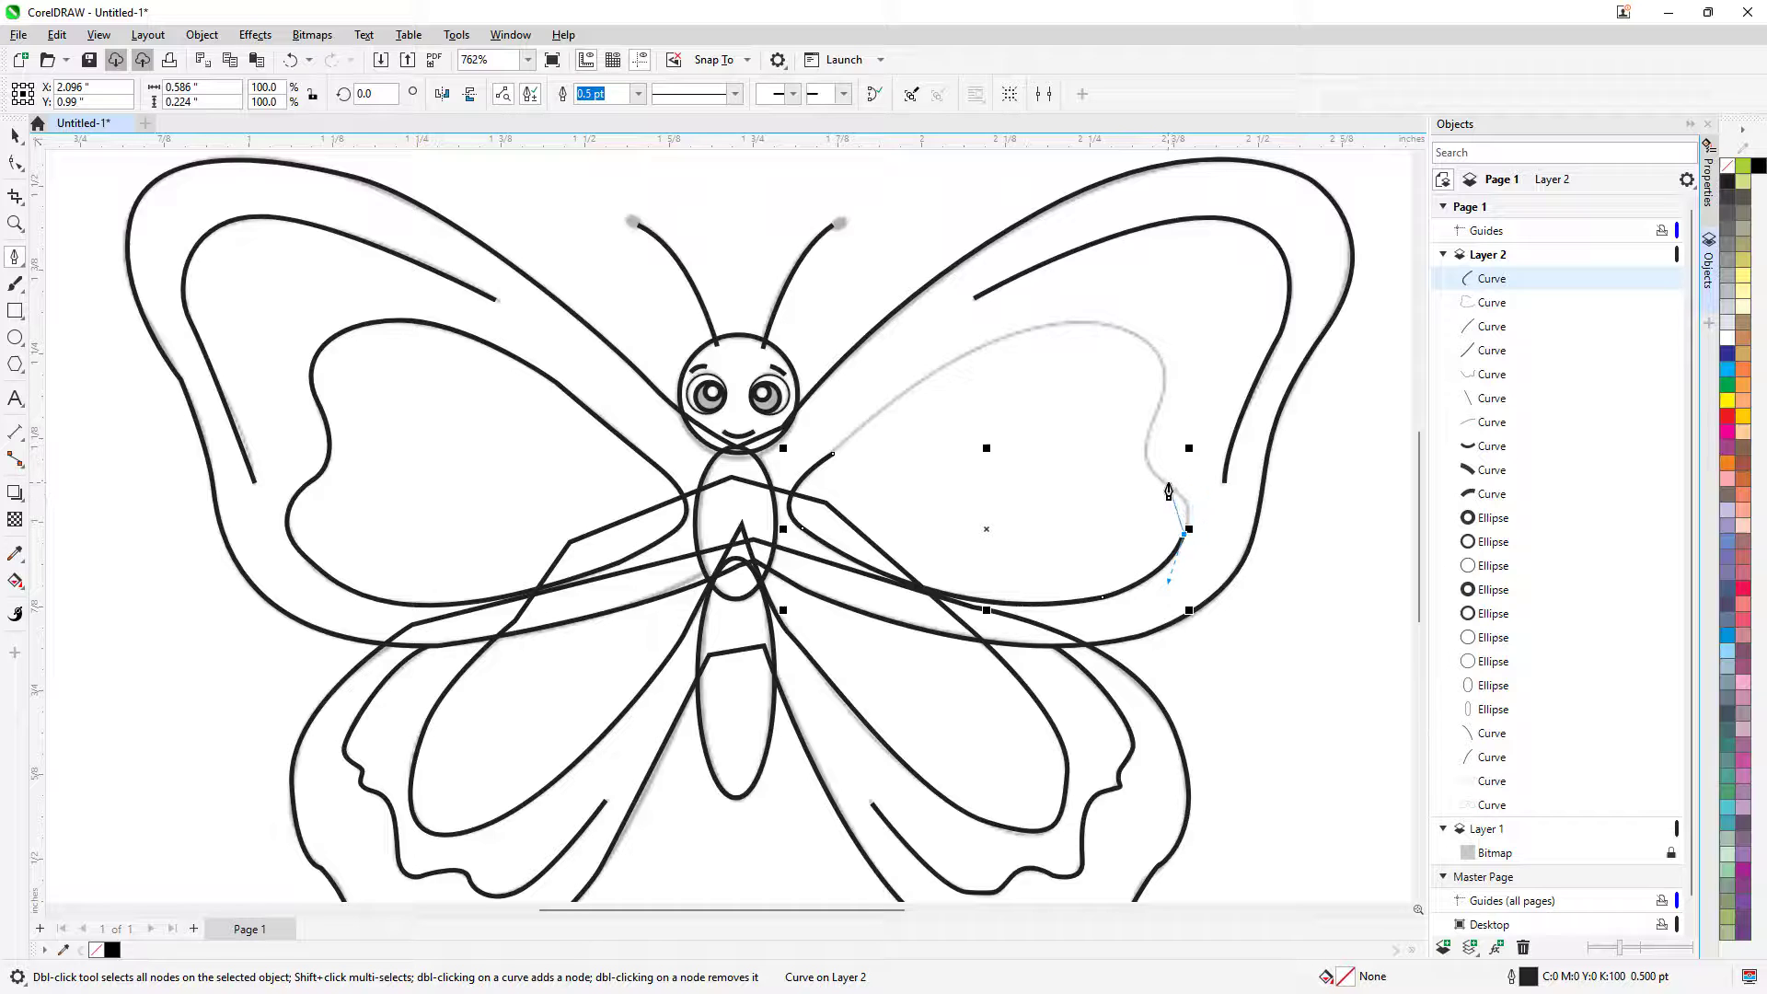
mouse_move(1167, 485)
mouse_down()
mouse_move(1130, 465)
mouse_move(1160, 405)
mouse_up()
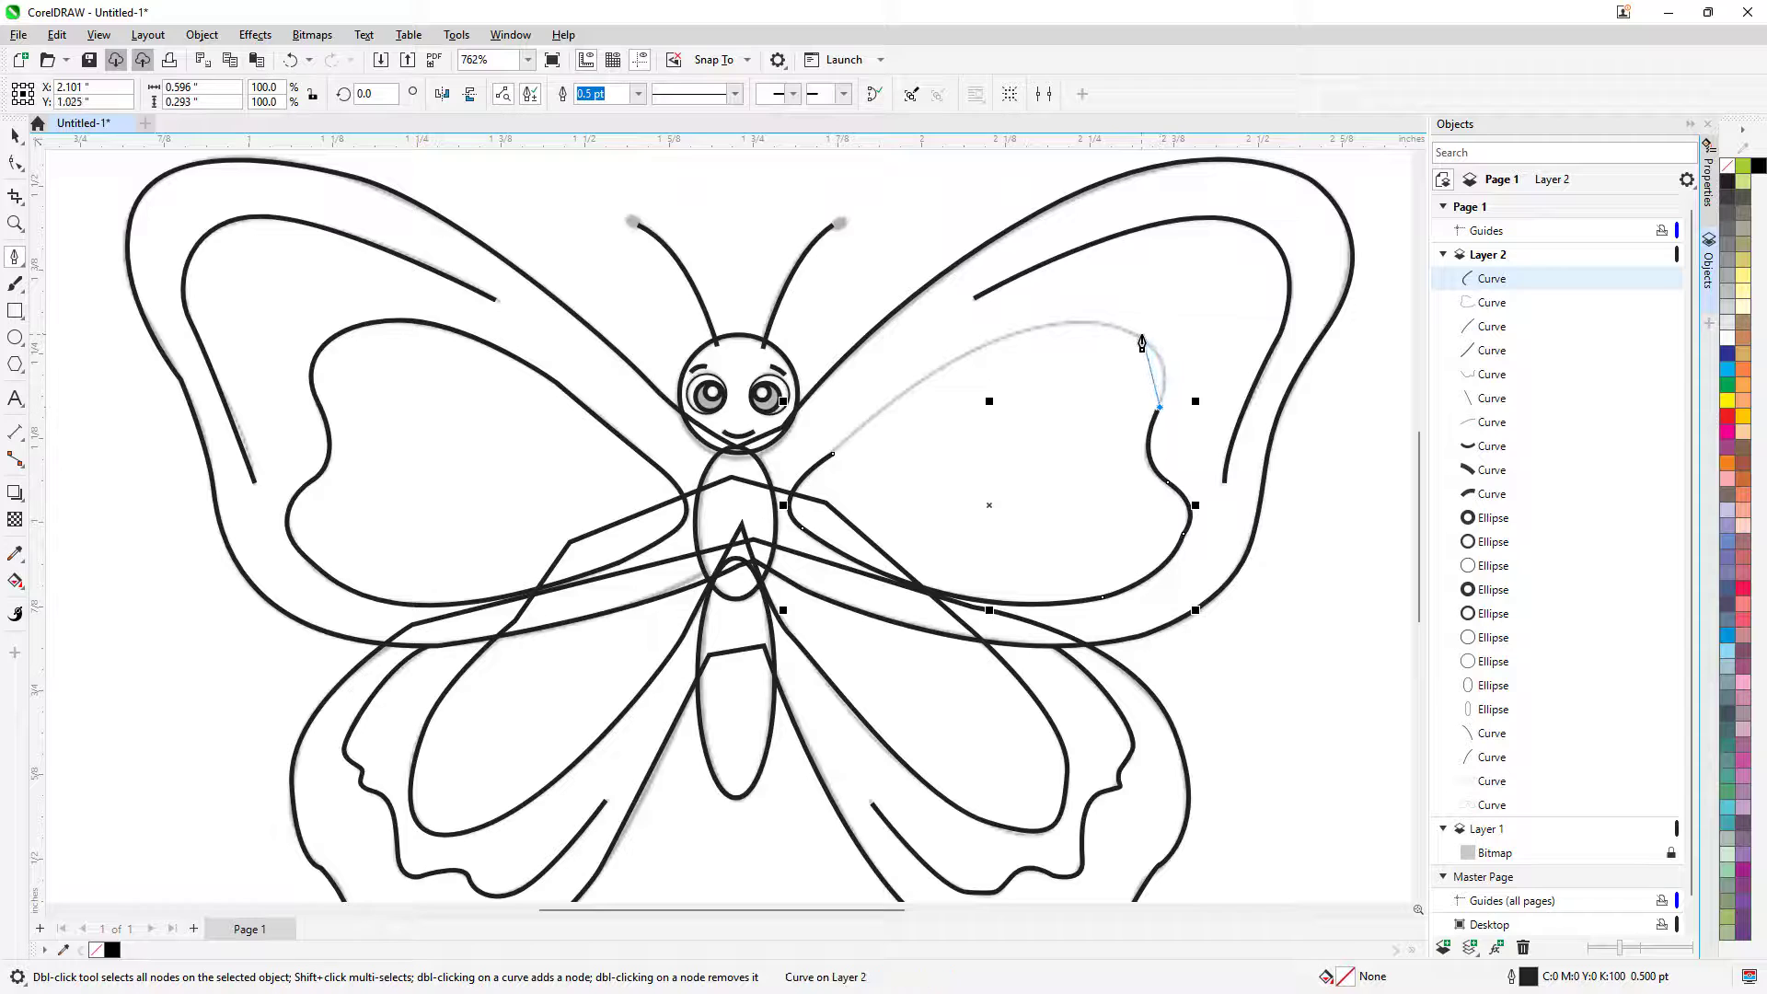
drag(1138, 335, 1105, 333)
drag(971, 350, 909, 395)
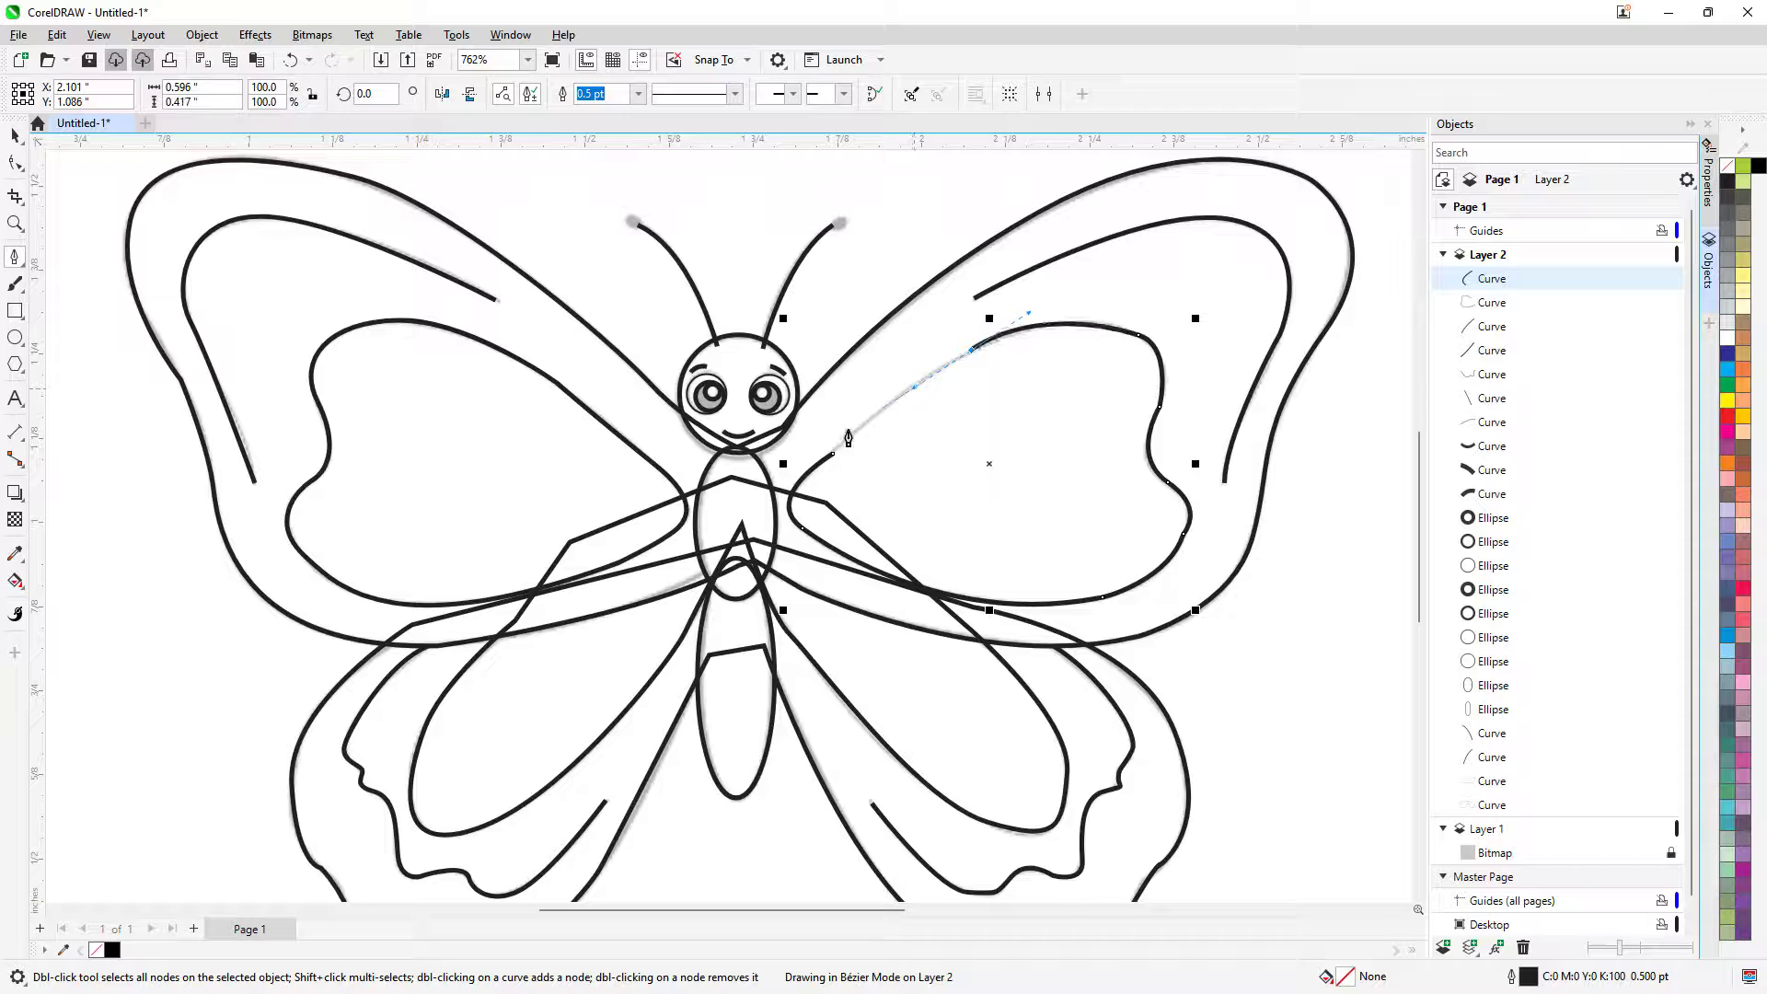
click(832, 457)
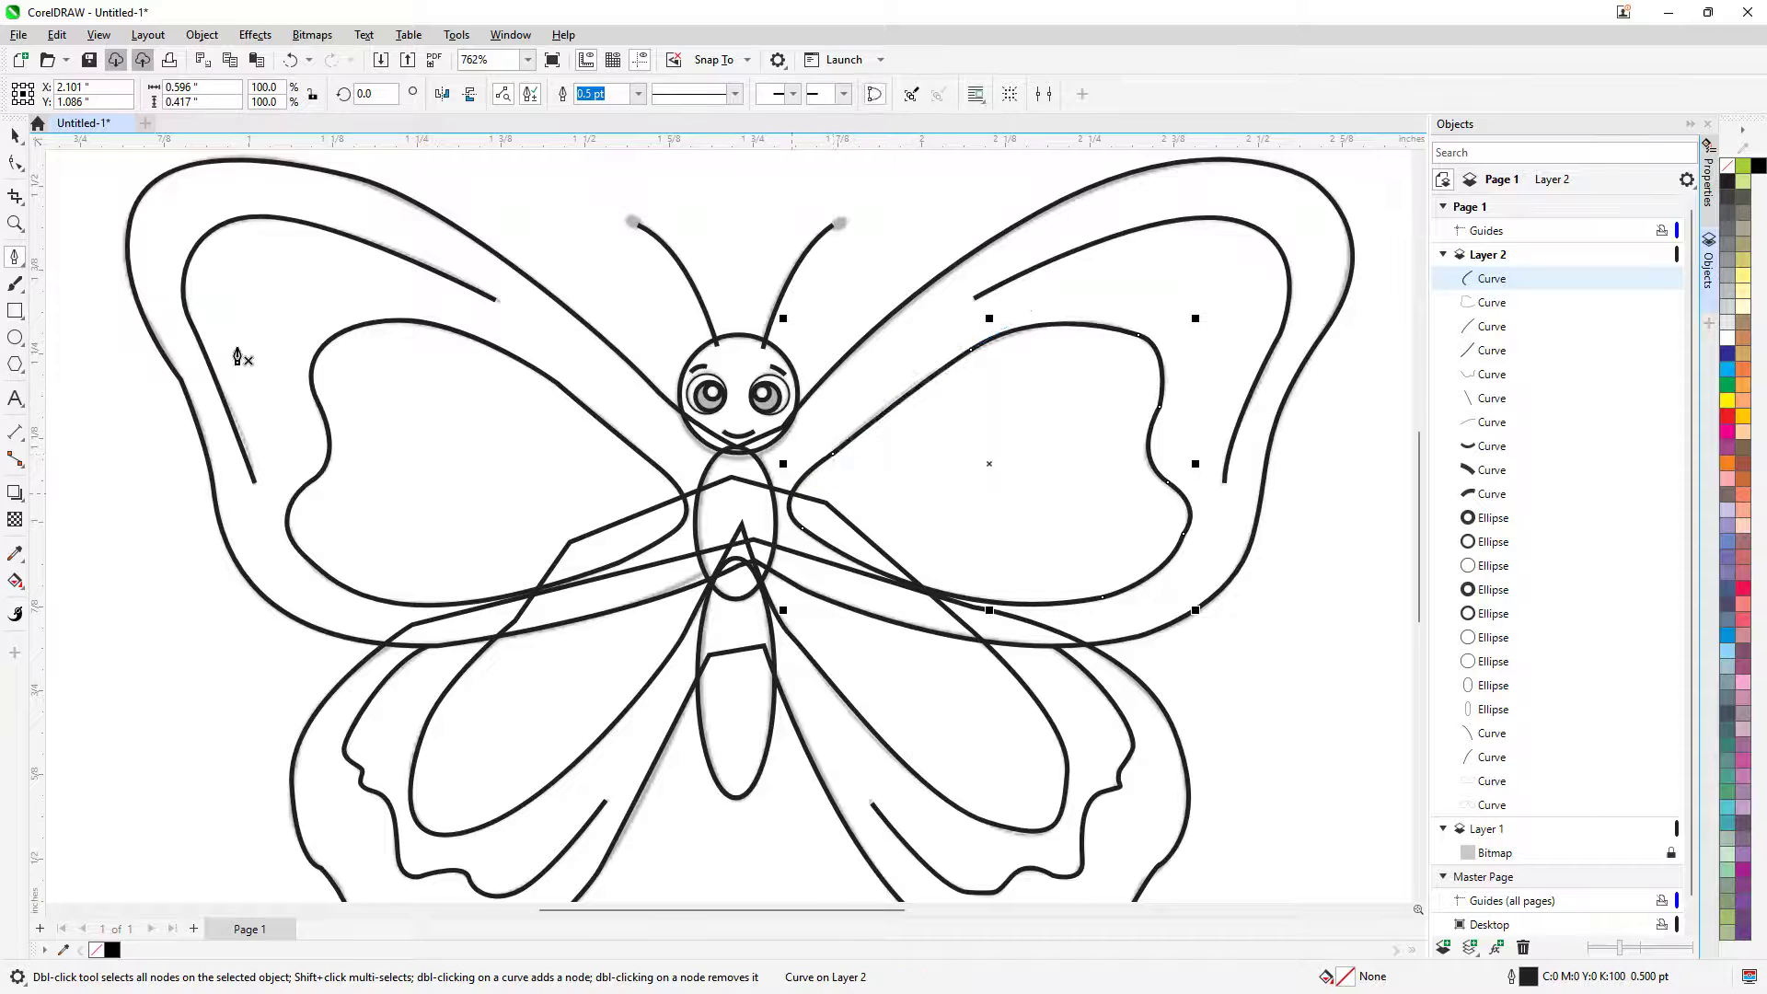
click(17, 136)
click(85, 292)
Draw an ellipse about 0.023 × 0.015 in on the left antenna's tip and place a copy of it on the right antenna's tip
scroll(367, 379, up, 2)
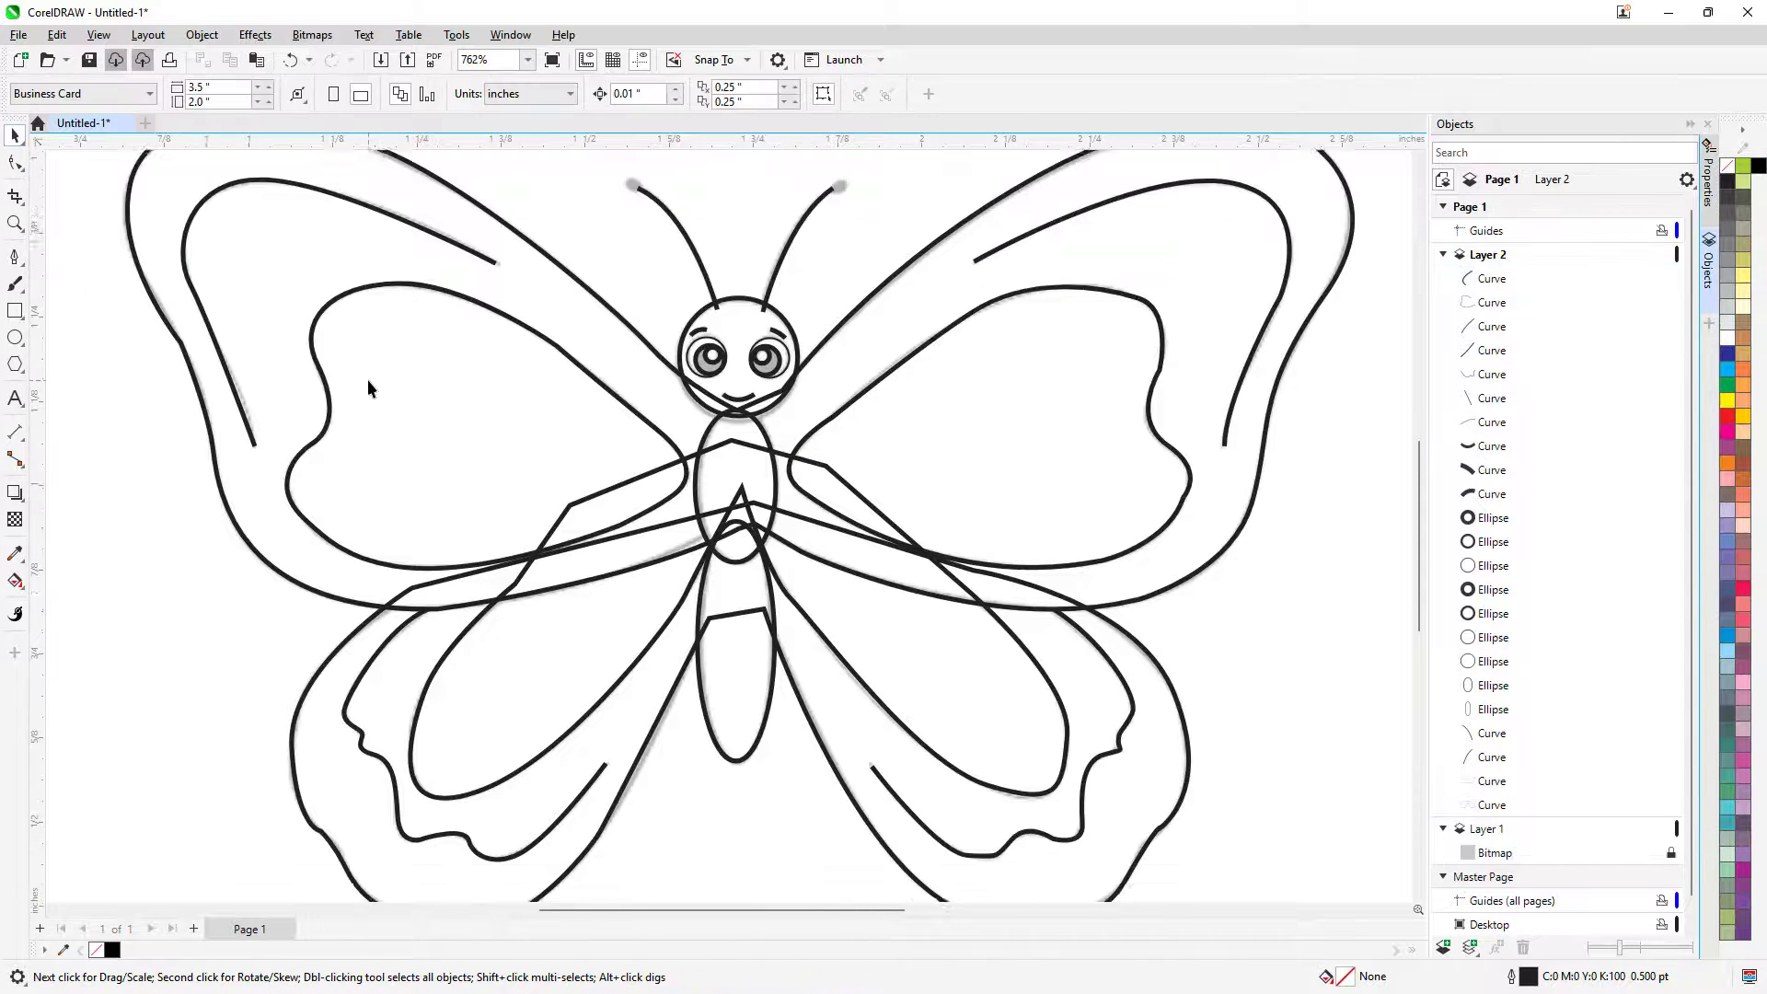
scroll(659, 324, up, 2)
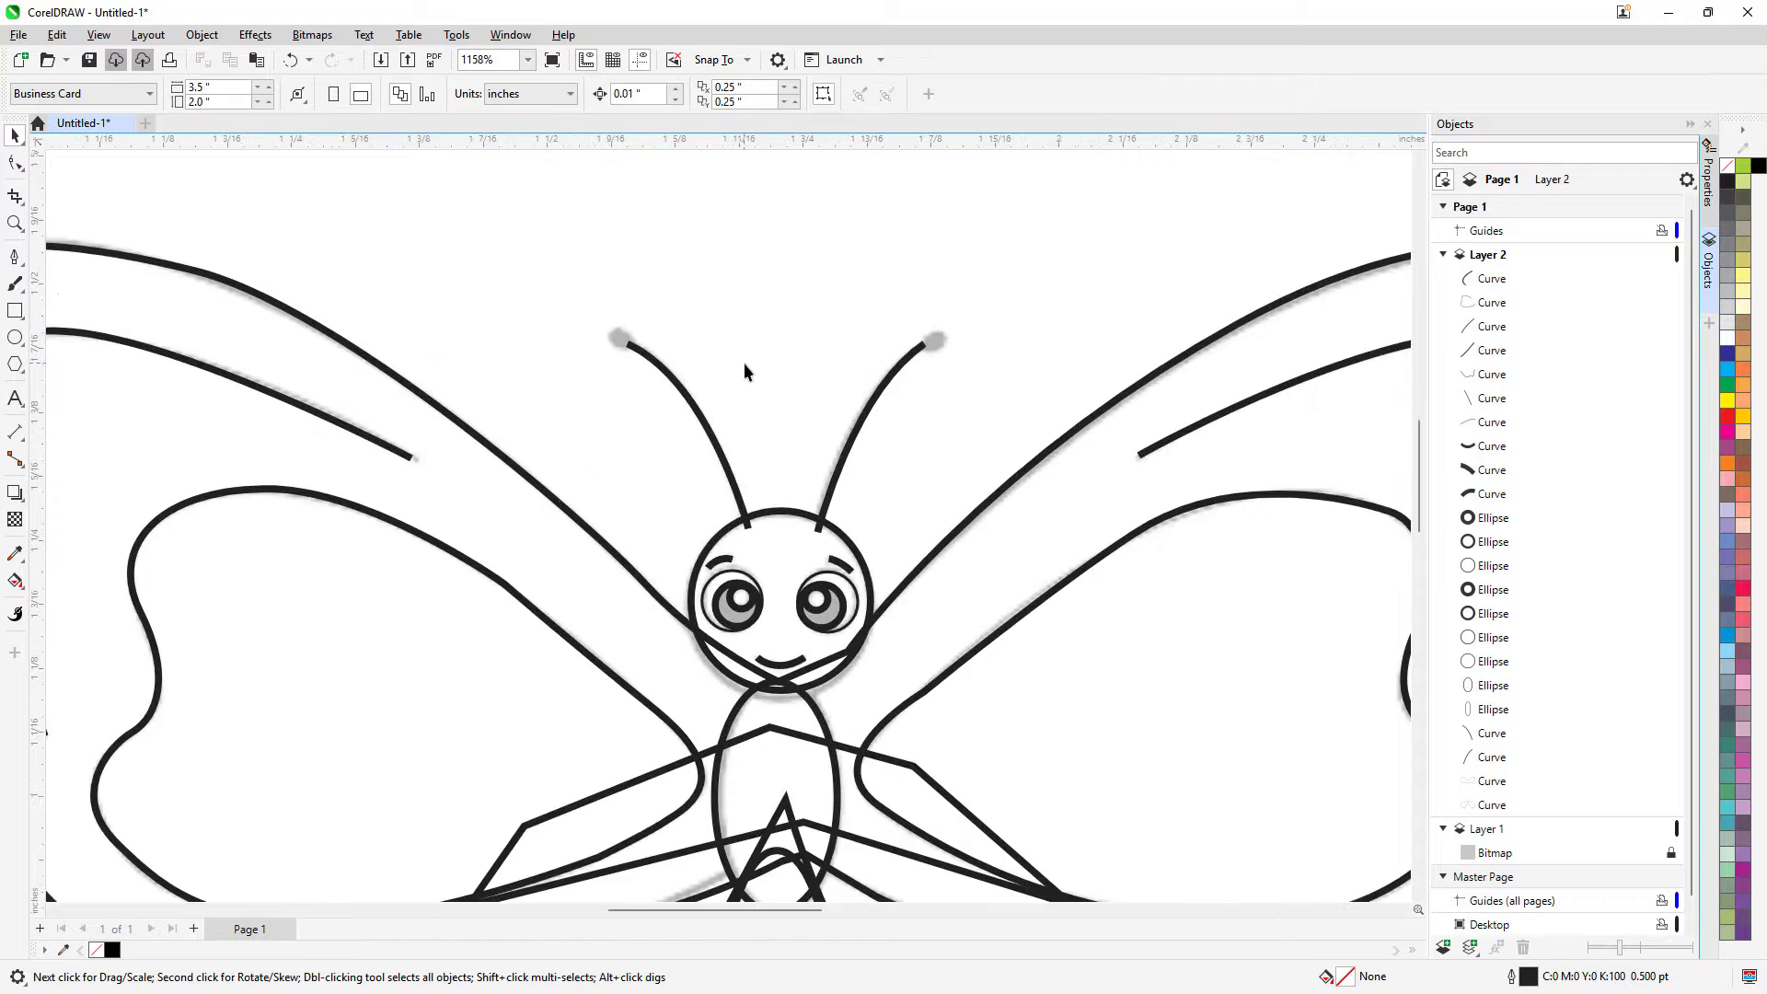
key(F7)
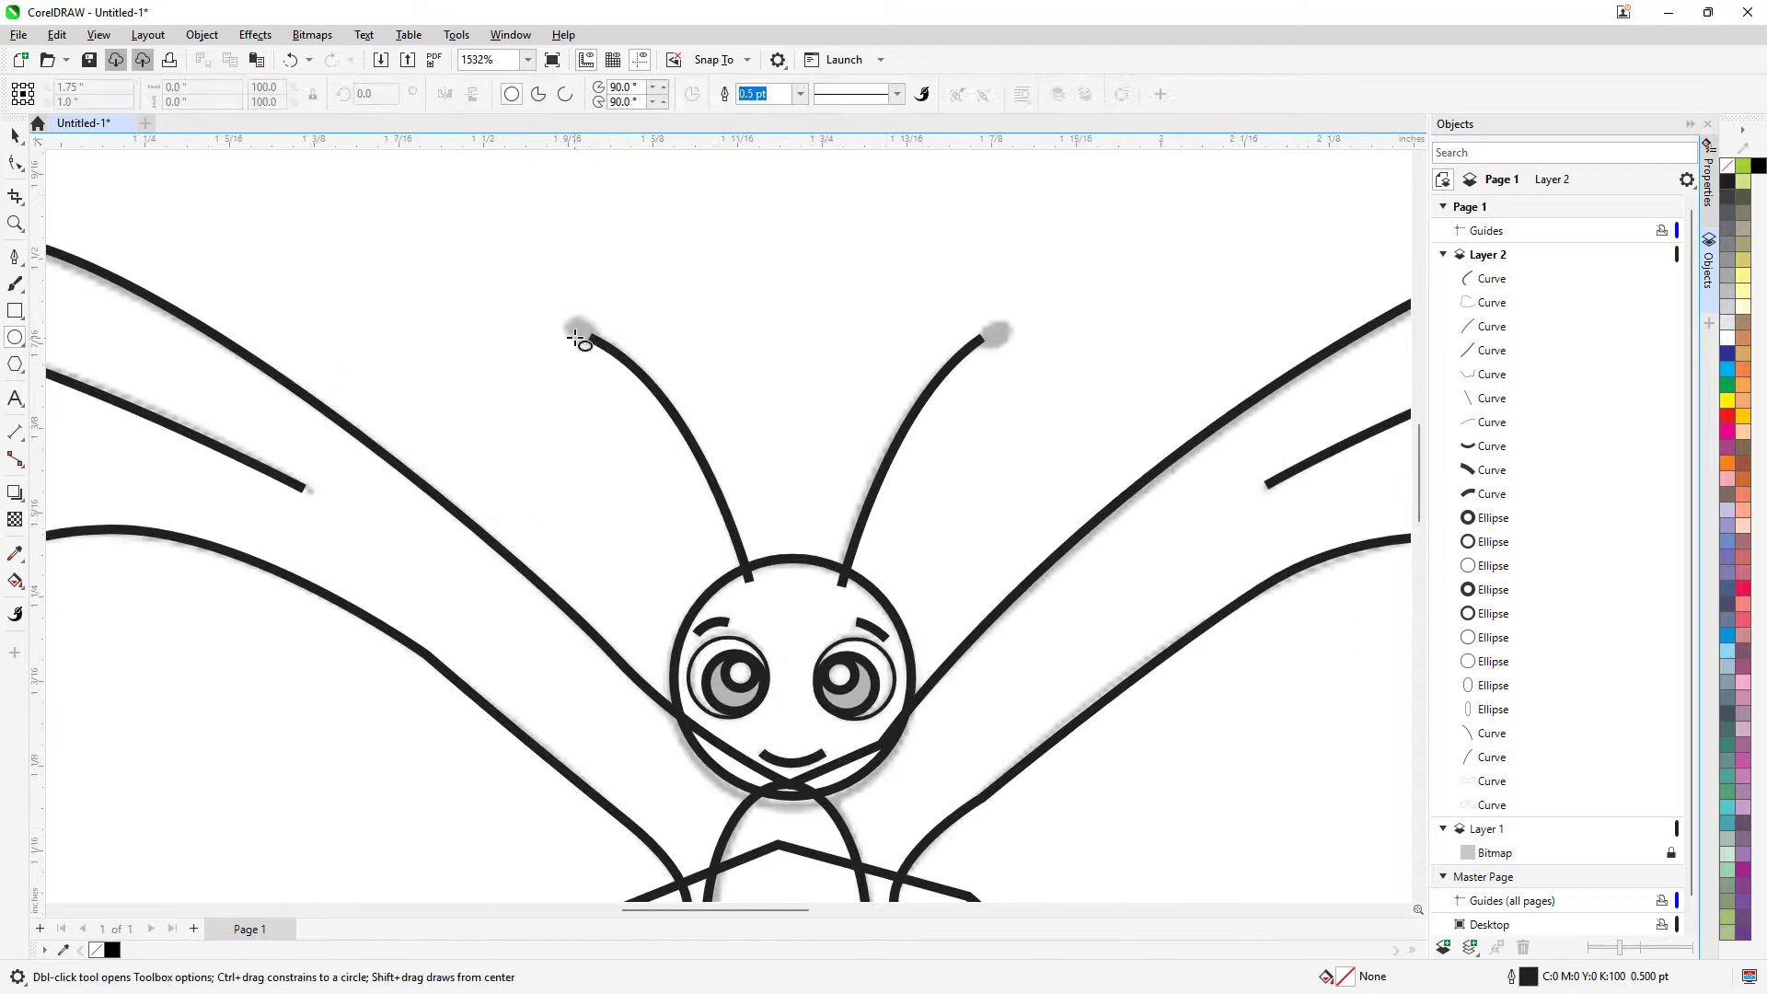
drag(568, 322, 599, 342)
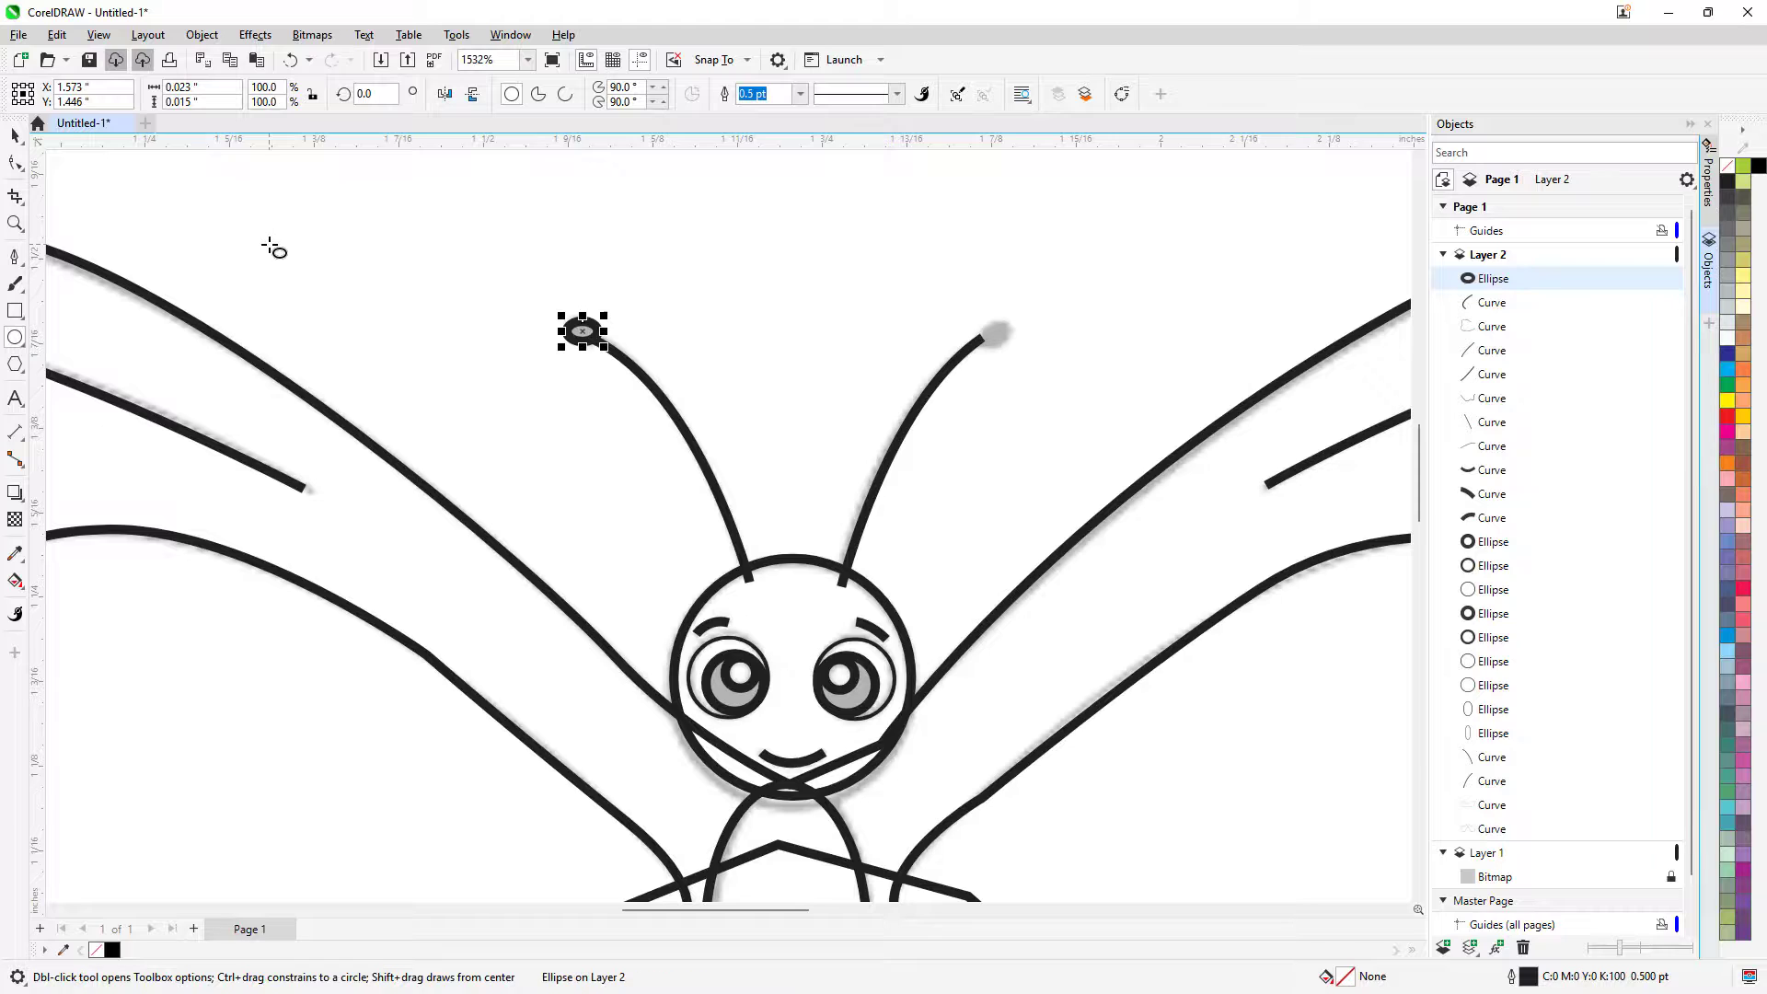
key(ctrl+v)
click(16, 137)
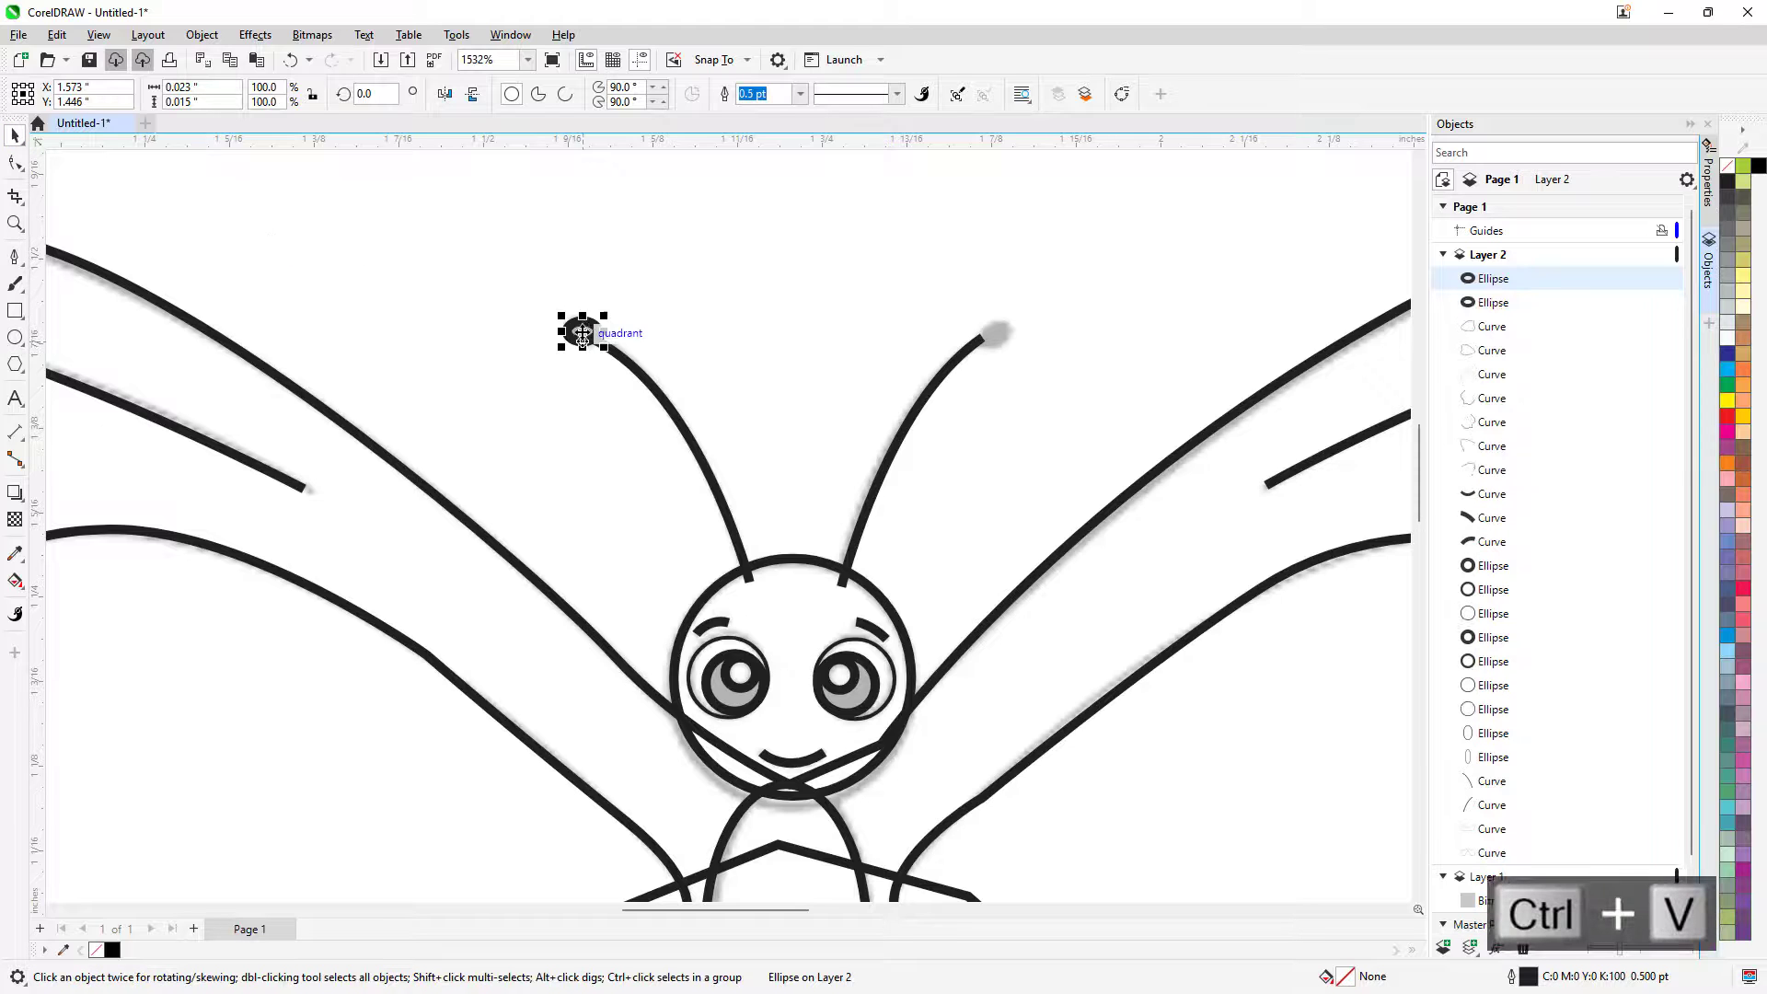
drag(585, 333, 1003, 326)
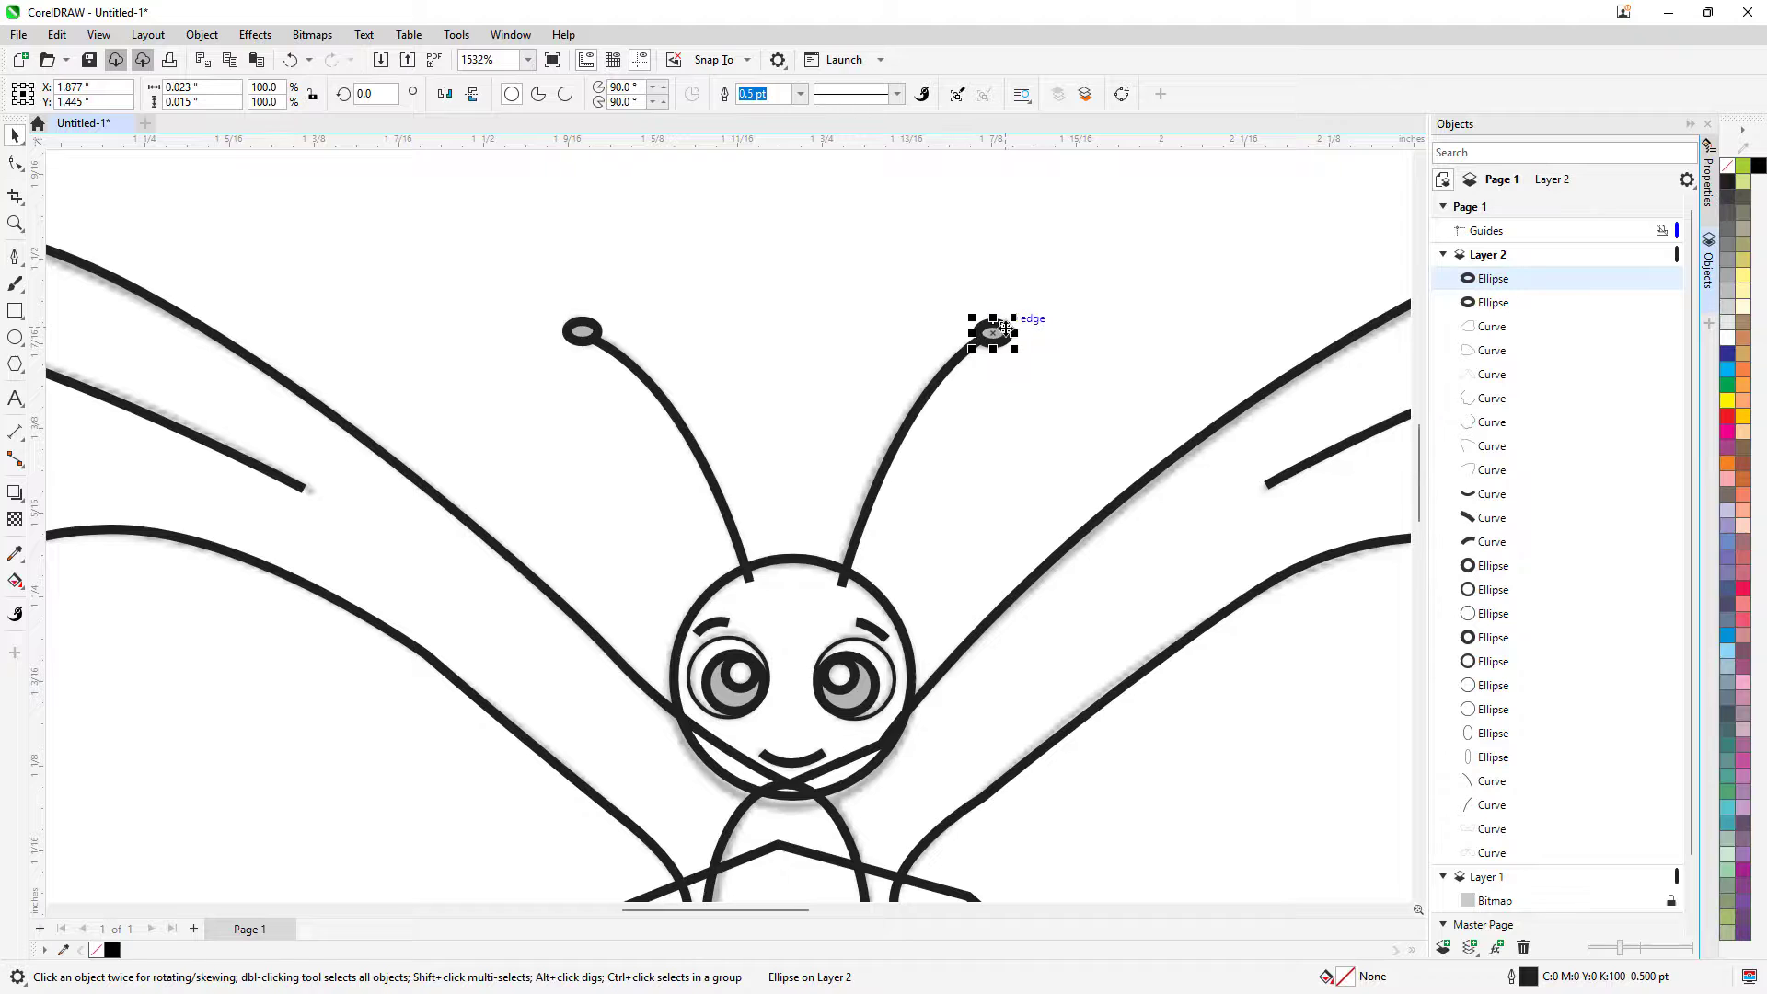
Hide the reference bitmap on Layer 1 and clear the selection
scroll(1008, 330, down, 5)
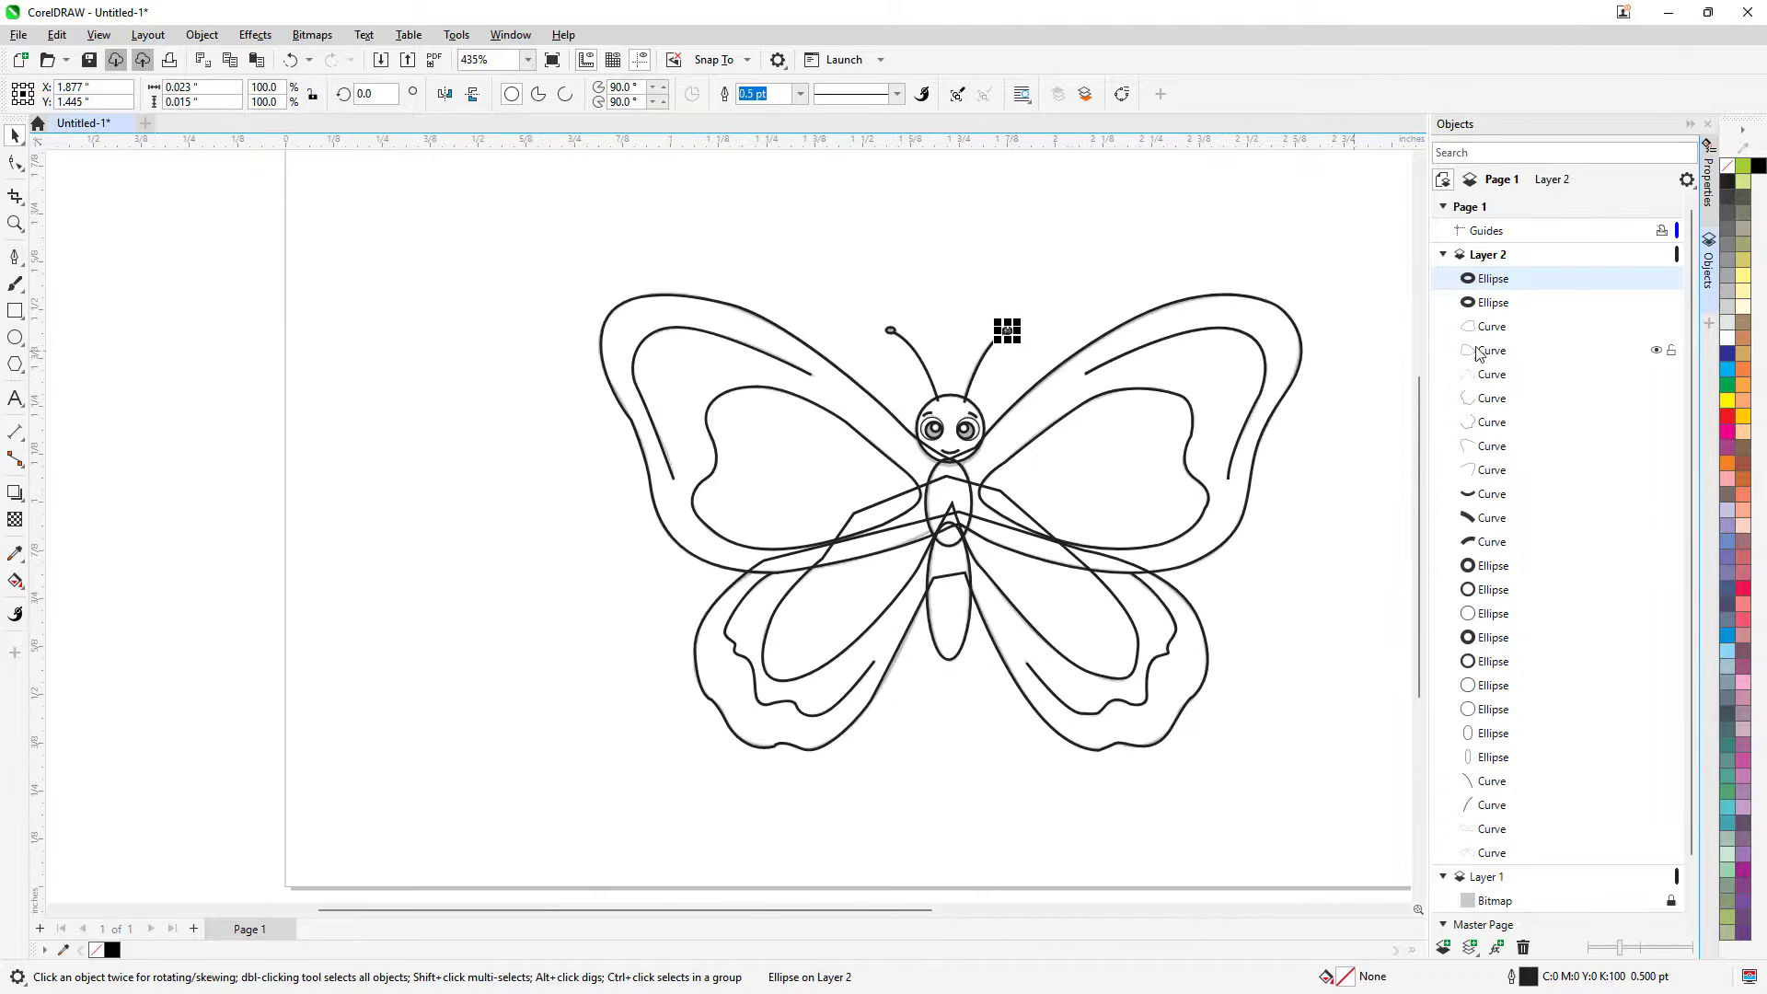
scroll(1307, 373, up, 2)
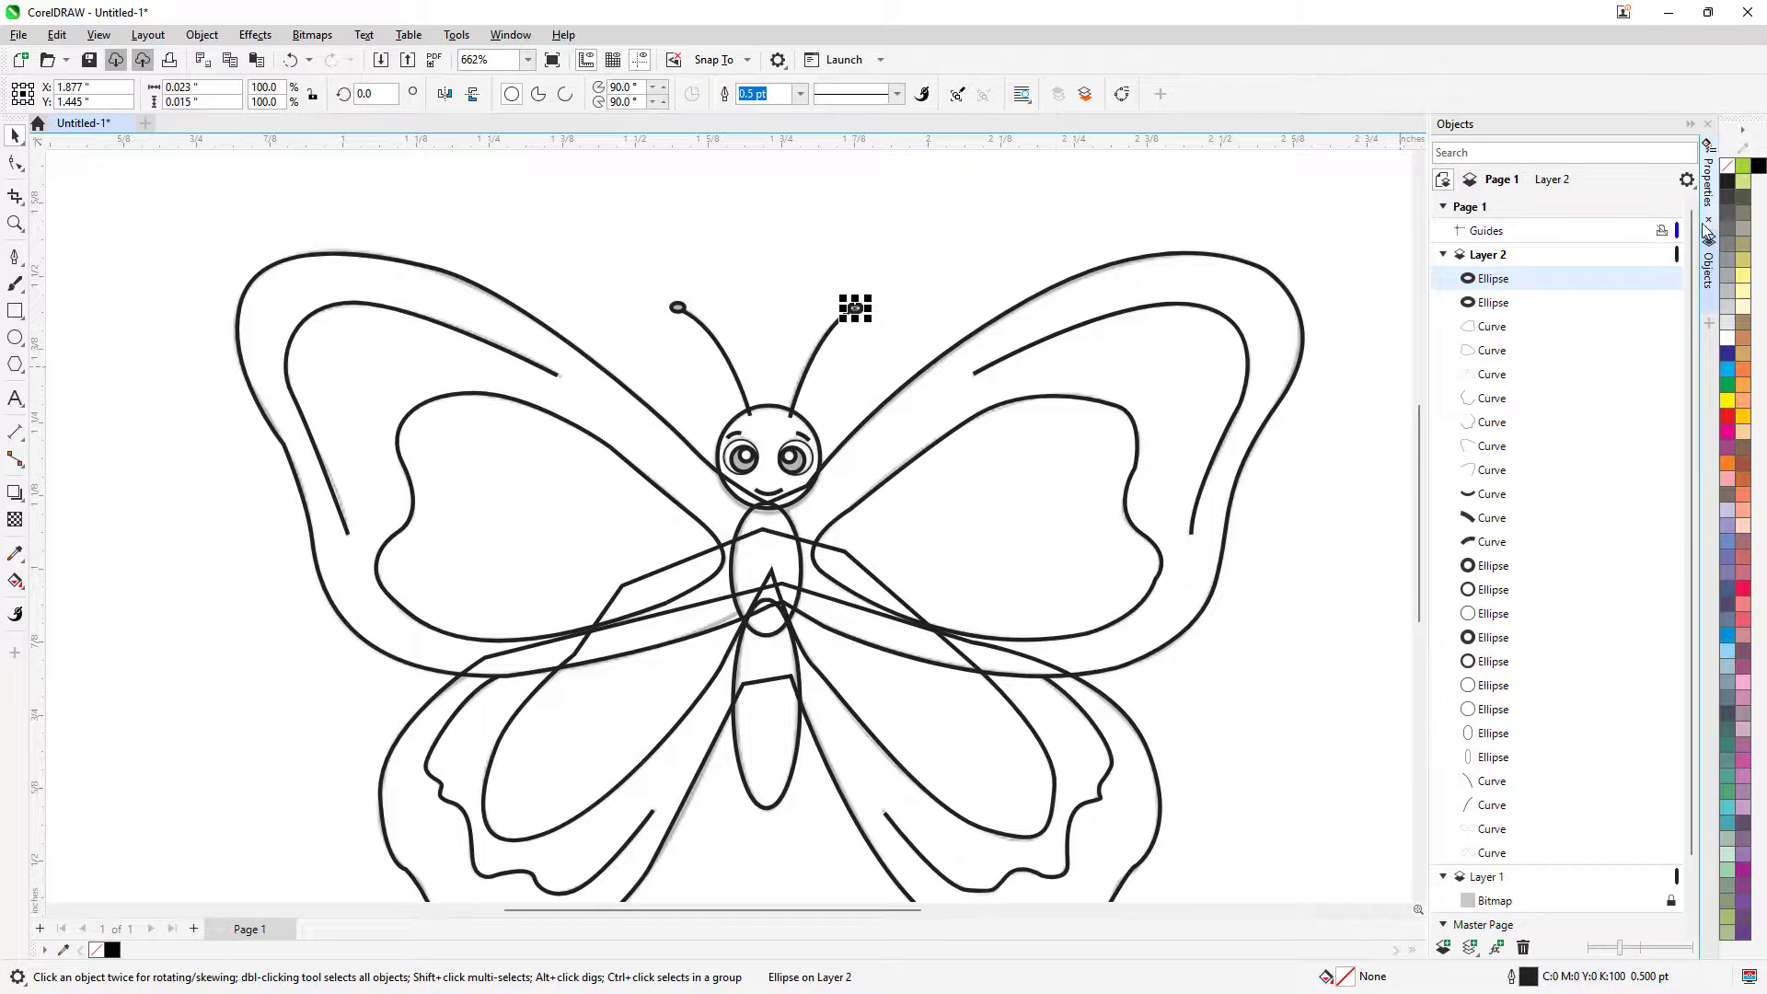
click(1707, 228)
click(1707, 274)
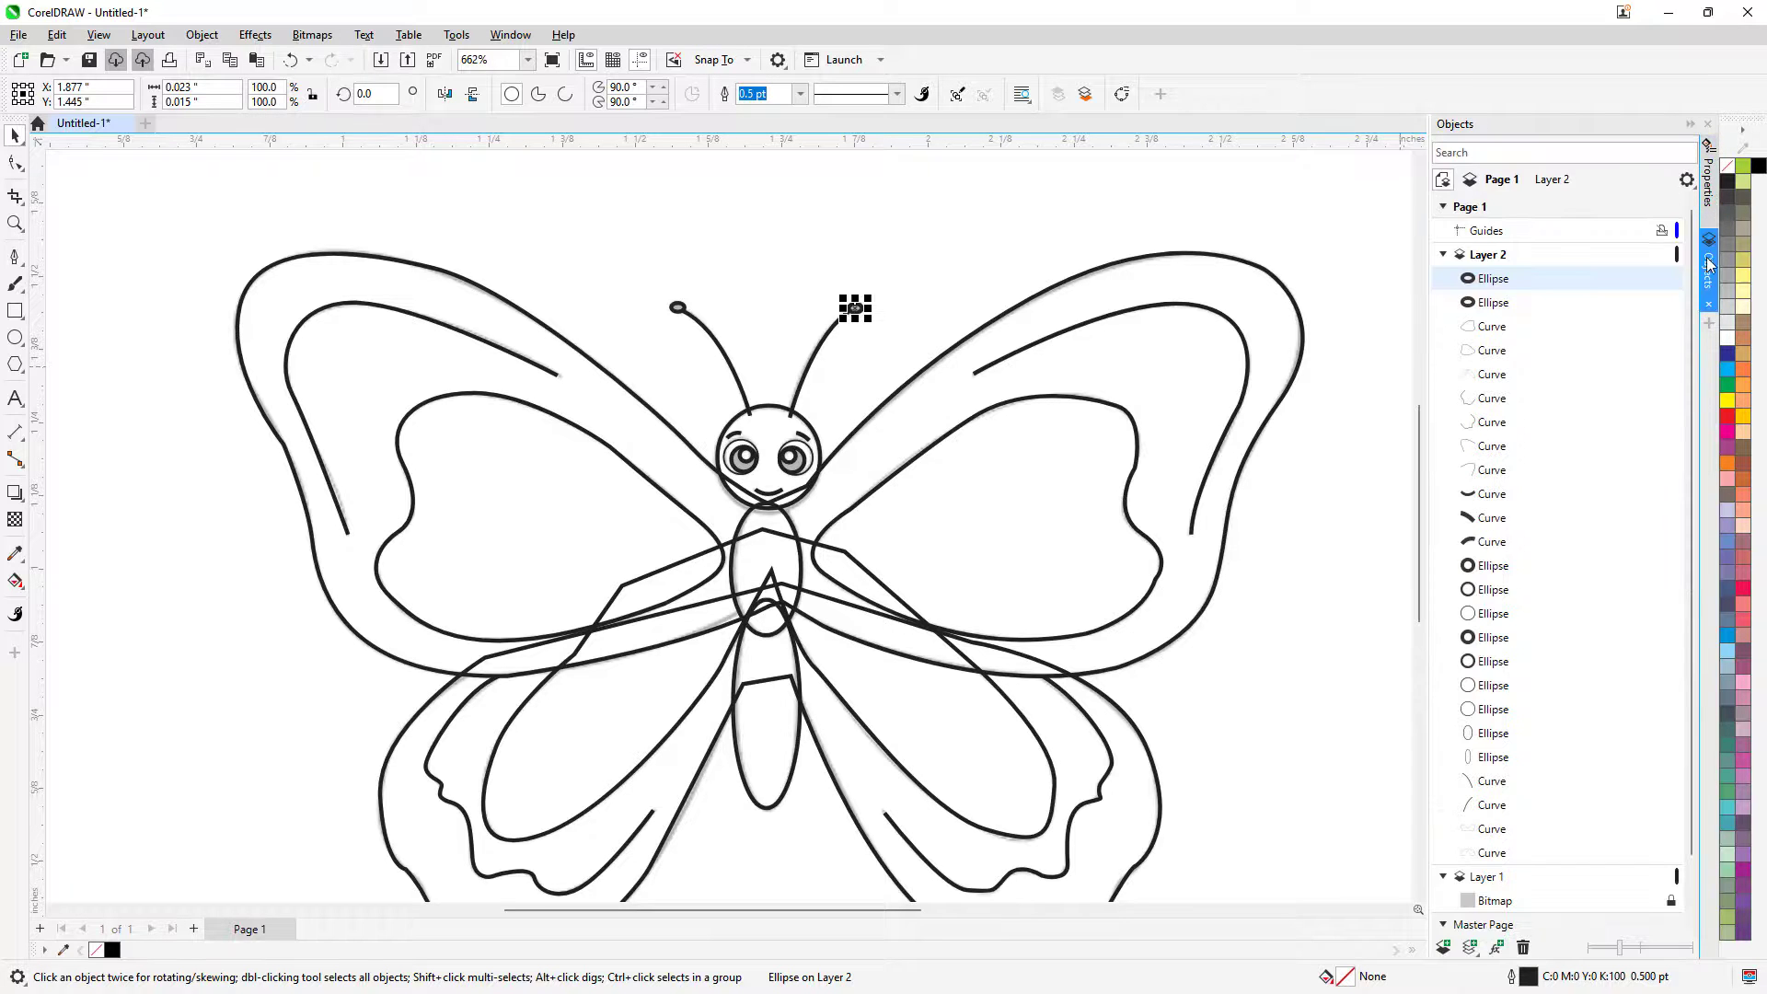
click(1708, 210)
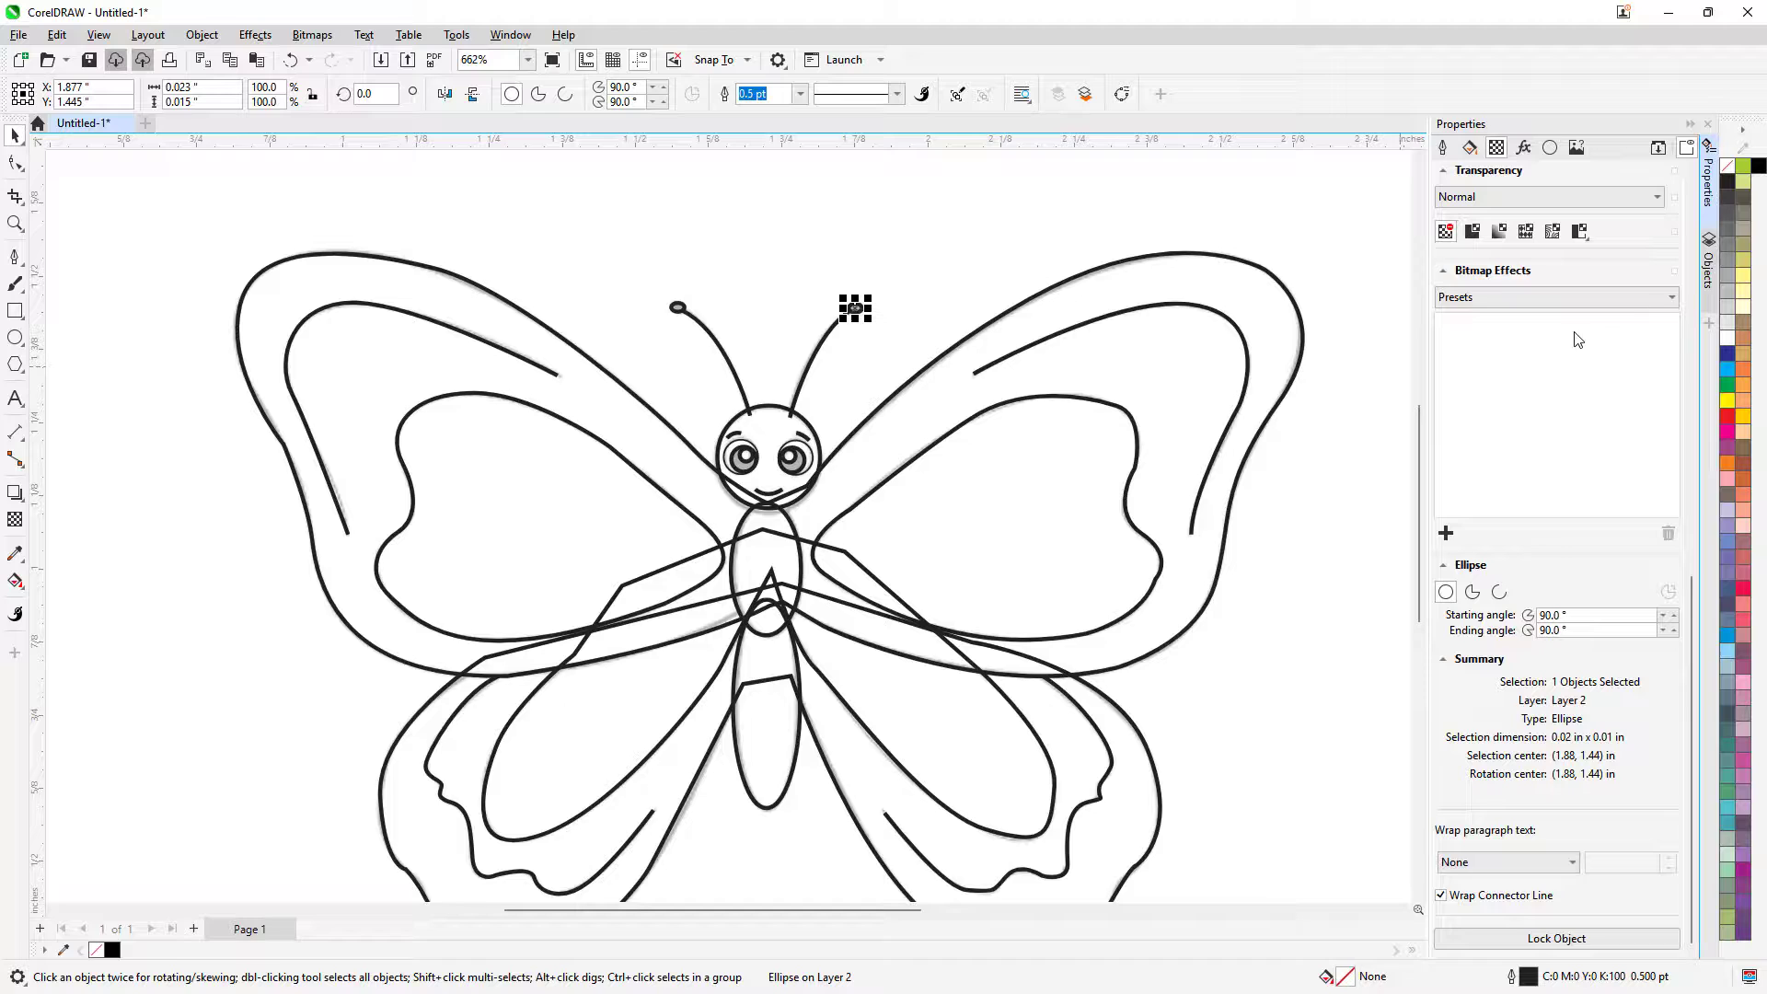
click(1707, 269)
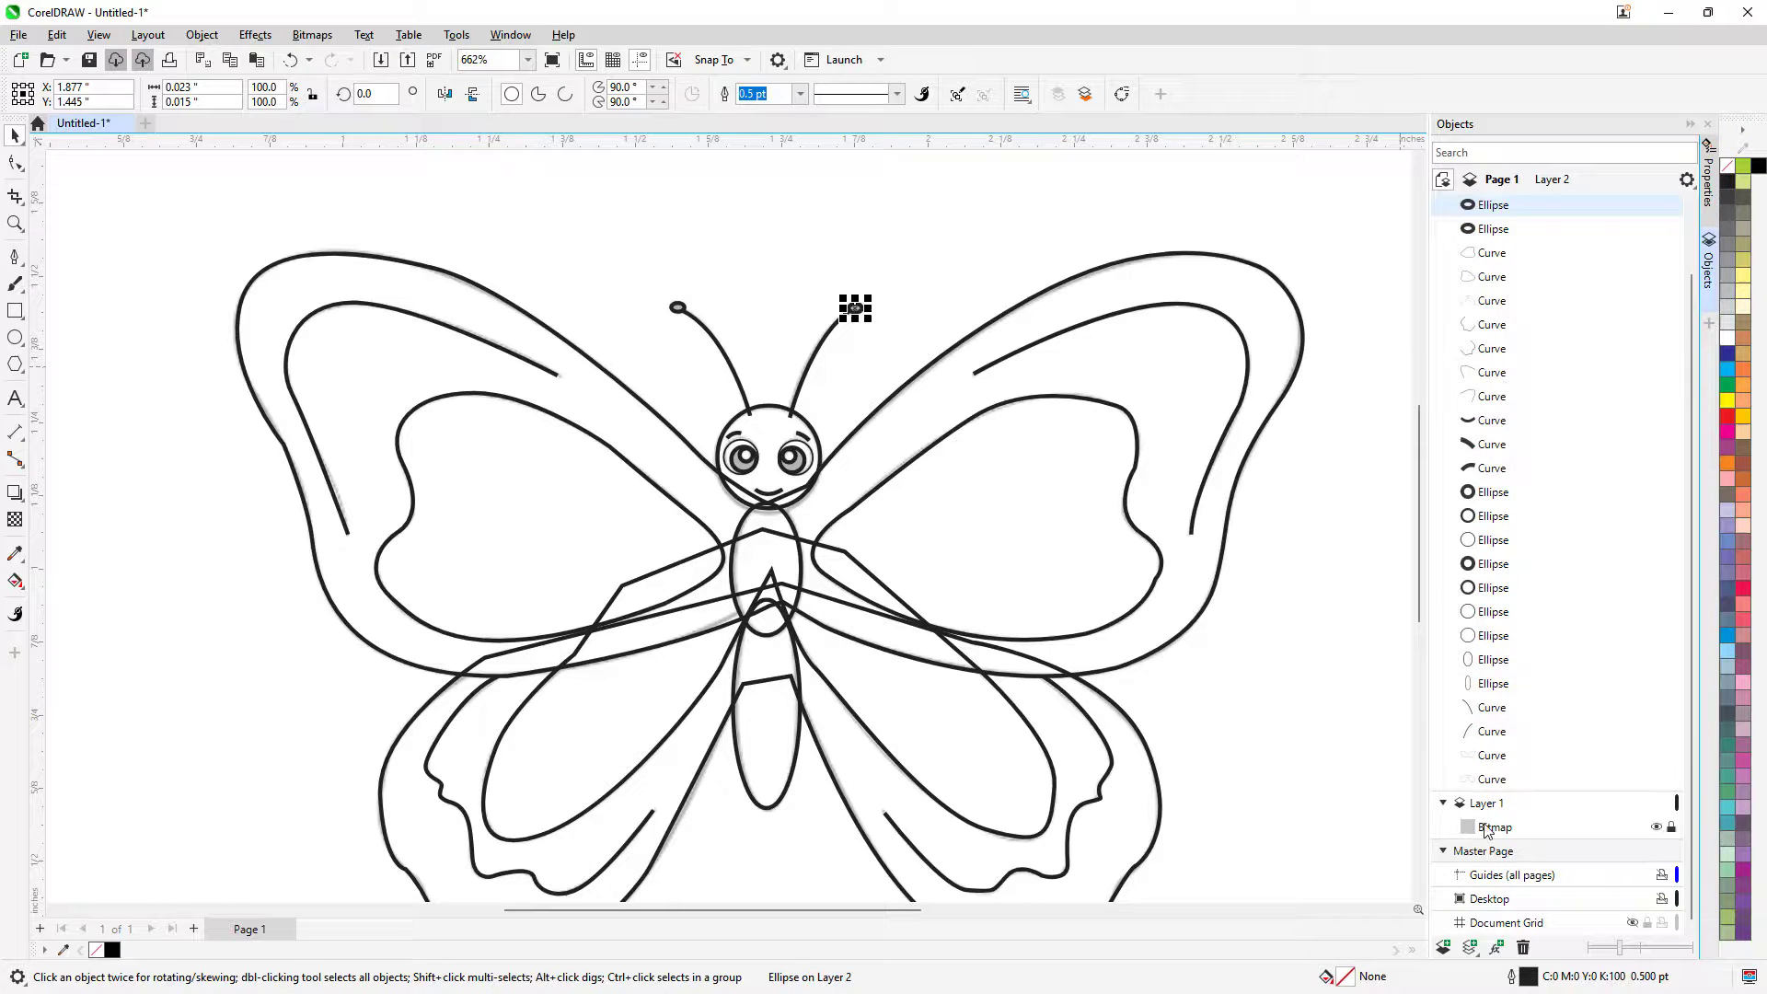
click(1656, 827)
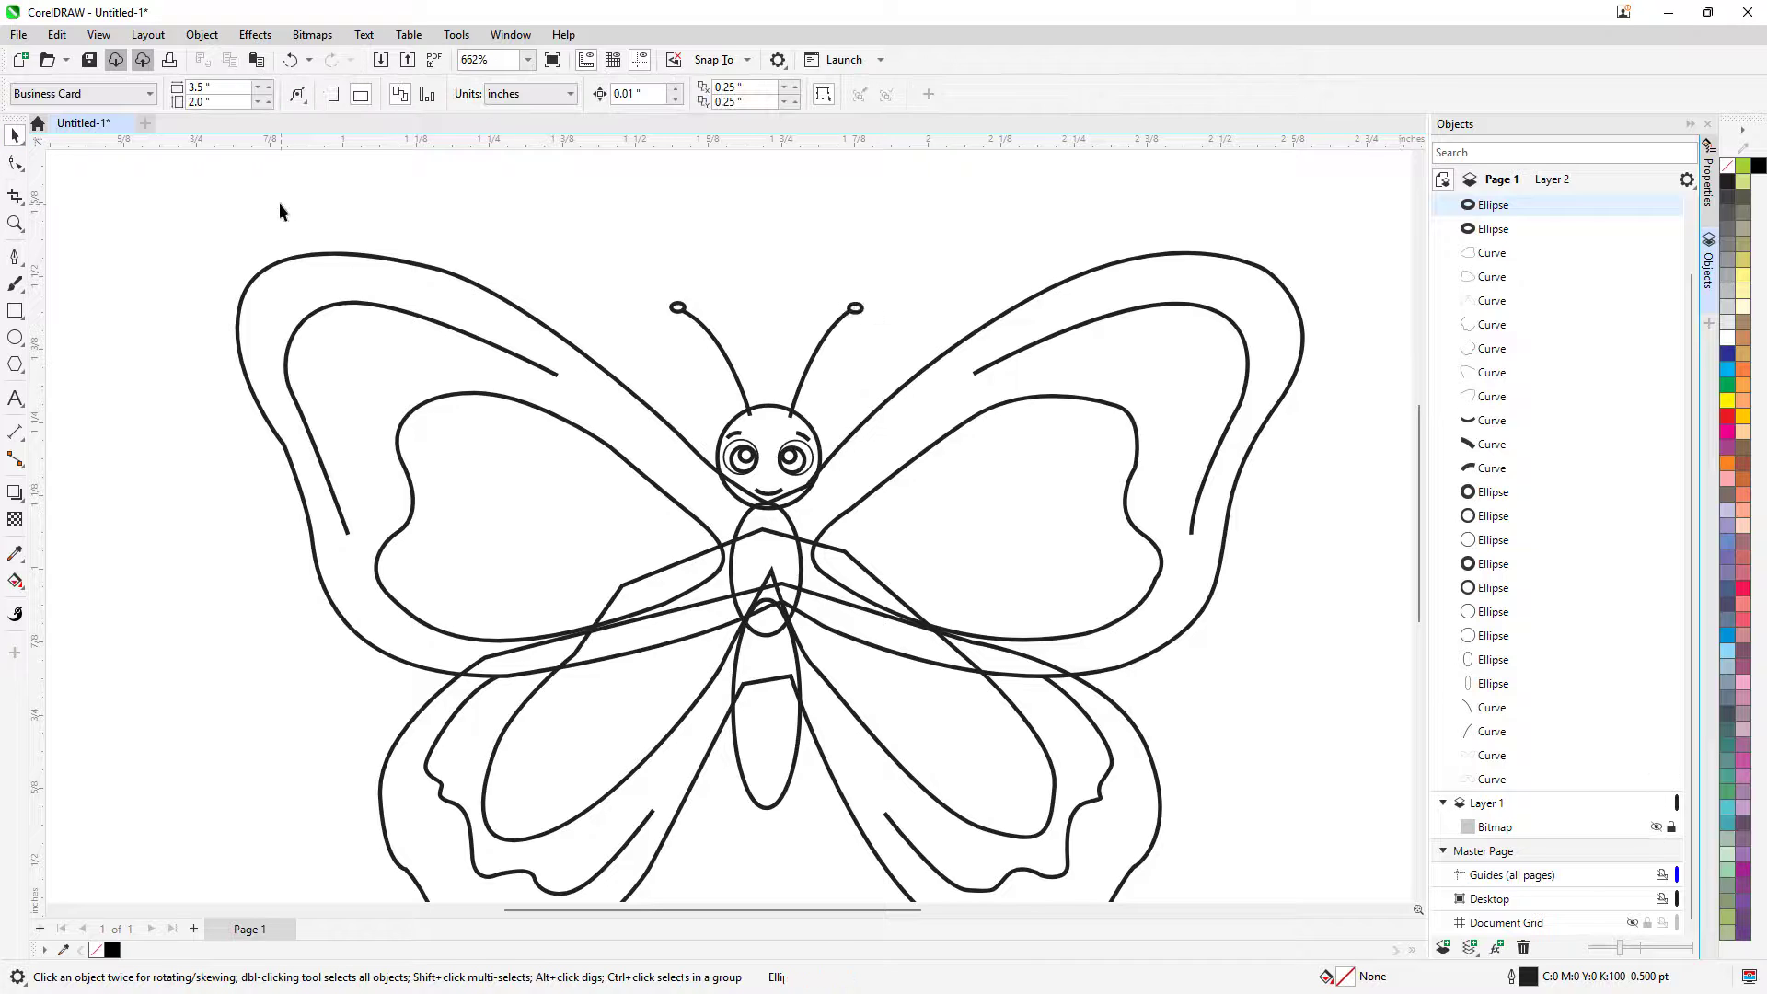
drag(279, 203, 398, 298)
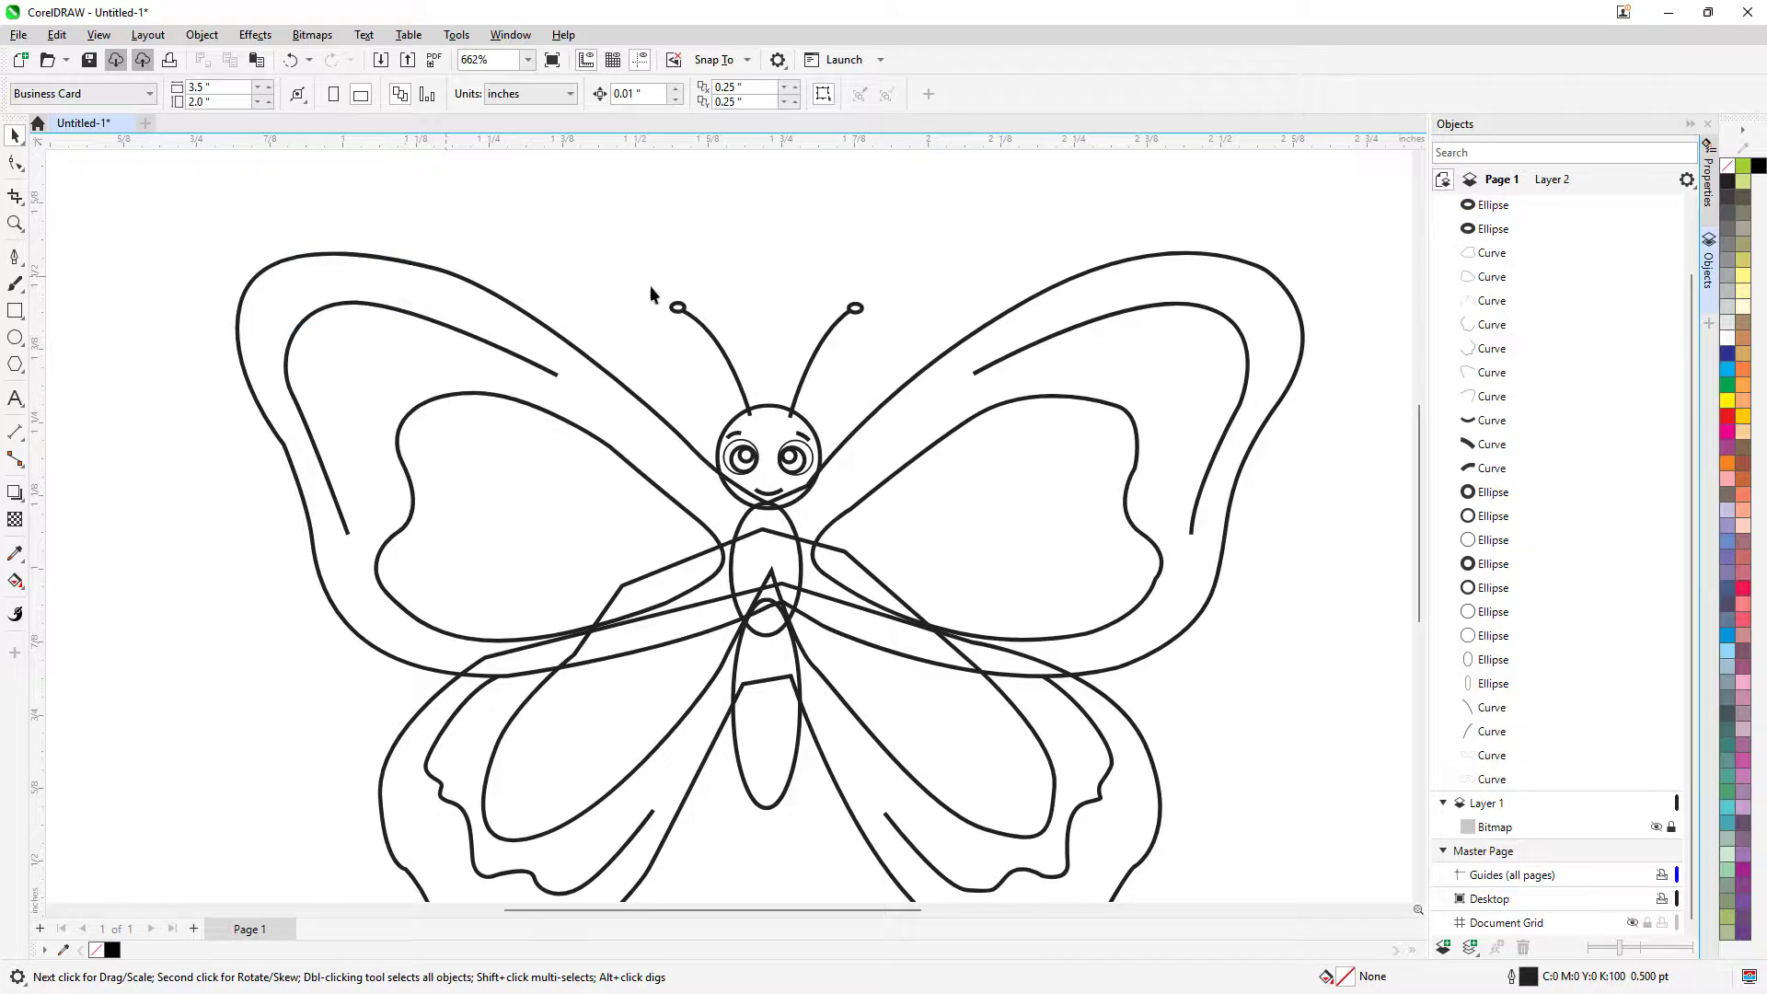
Fill the ellipses at both antenna tips with black
click(674, 309)
shift+click(856, 308)
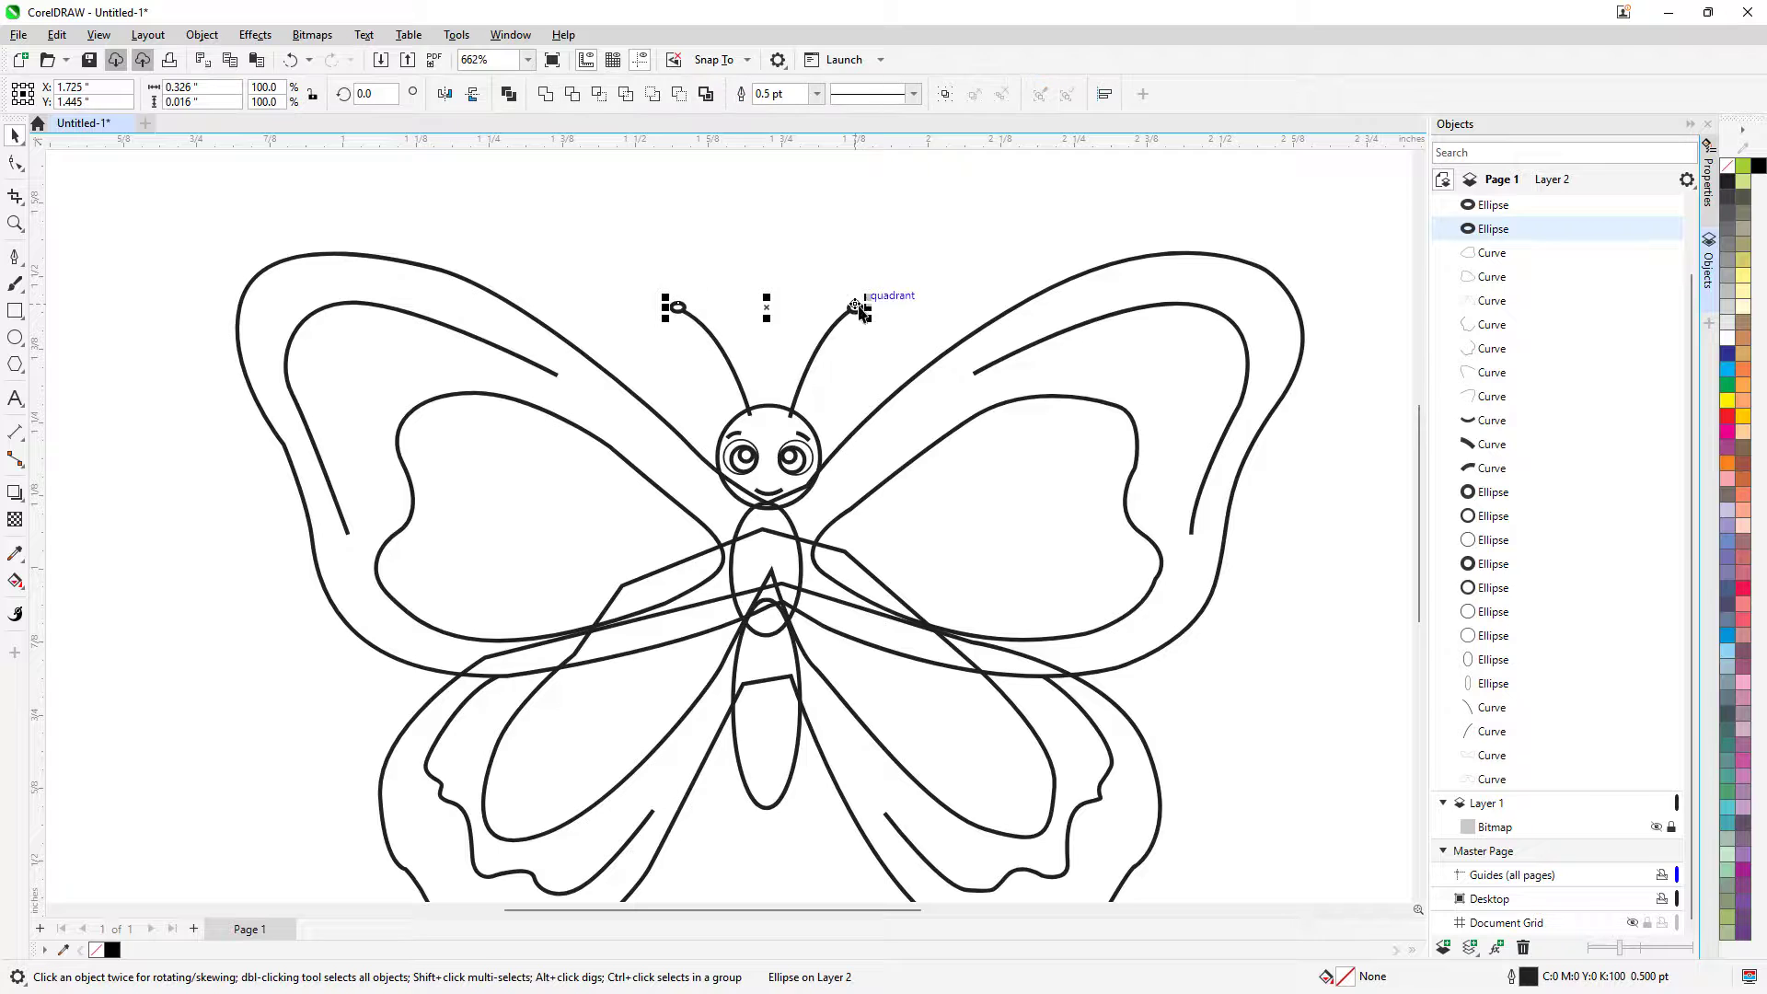
click(114, 954)
Fill the 0.043 in pupil circles of both eyes with black
scroll(796, 478, up, 5)
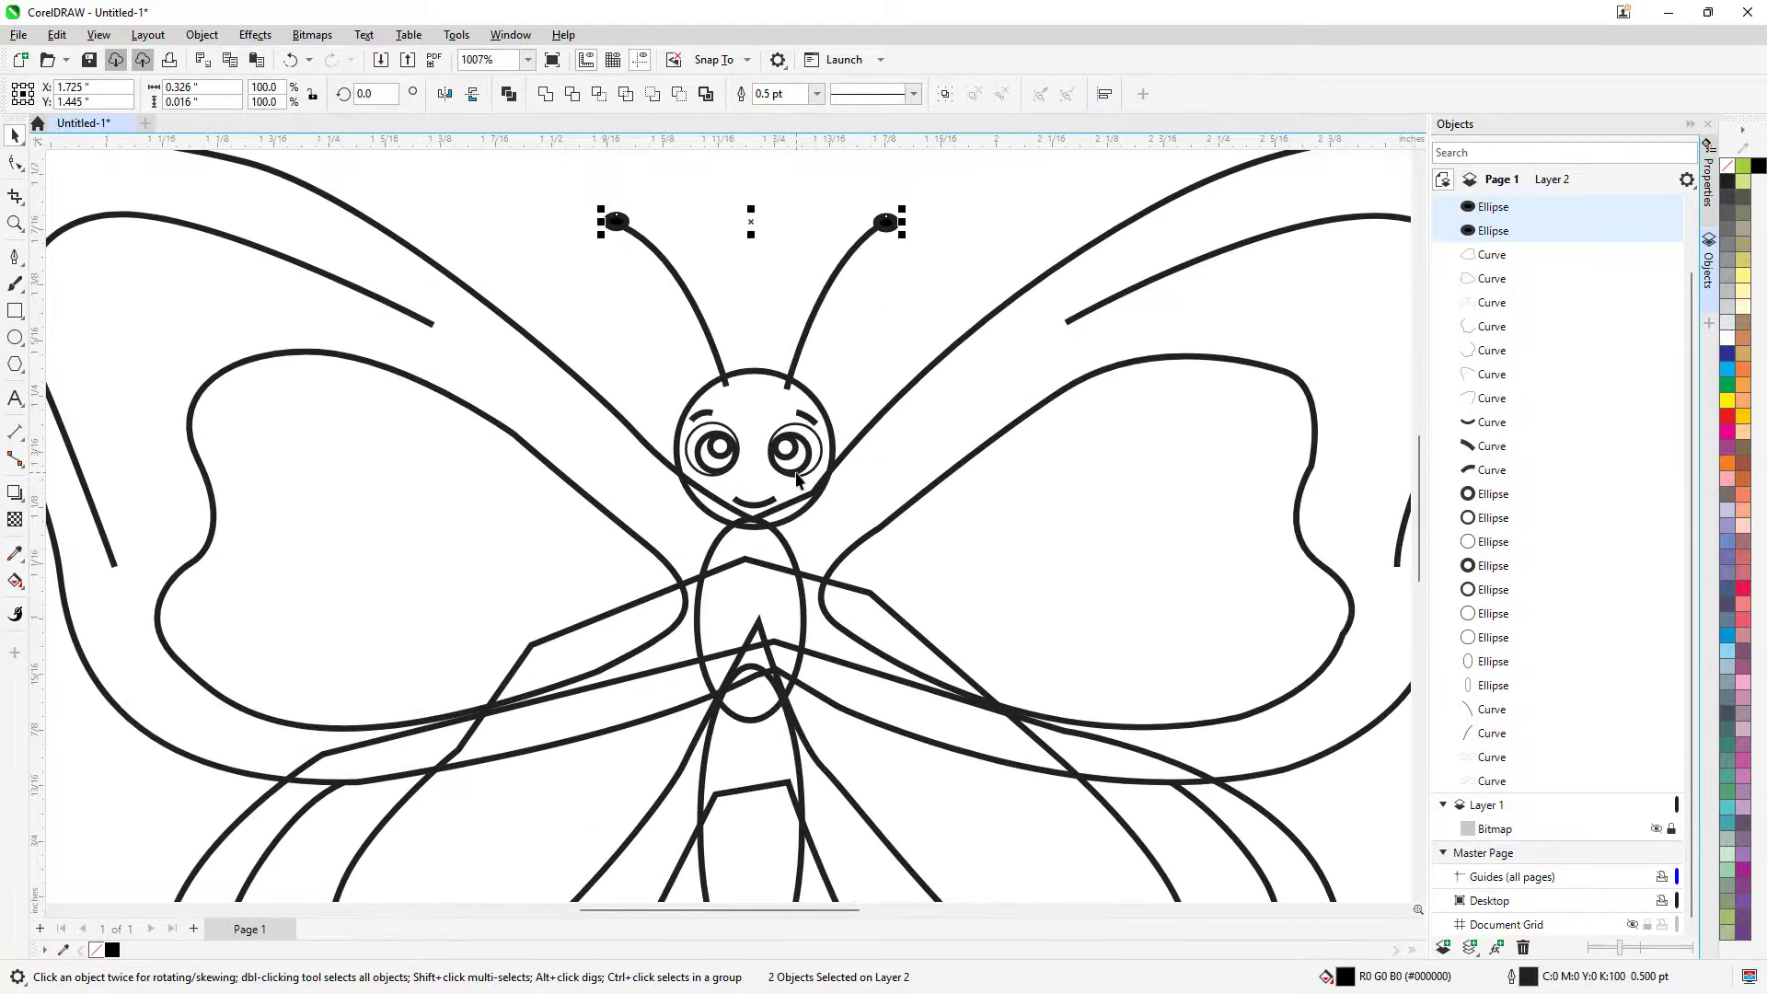
click(829, 453)
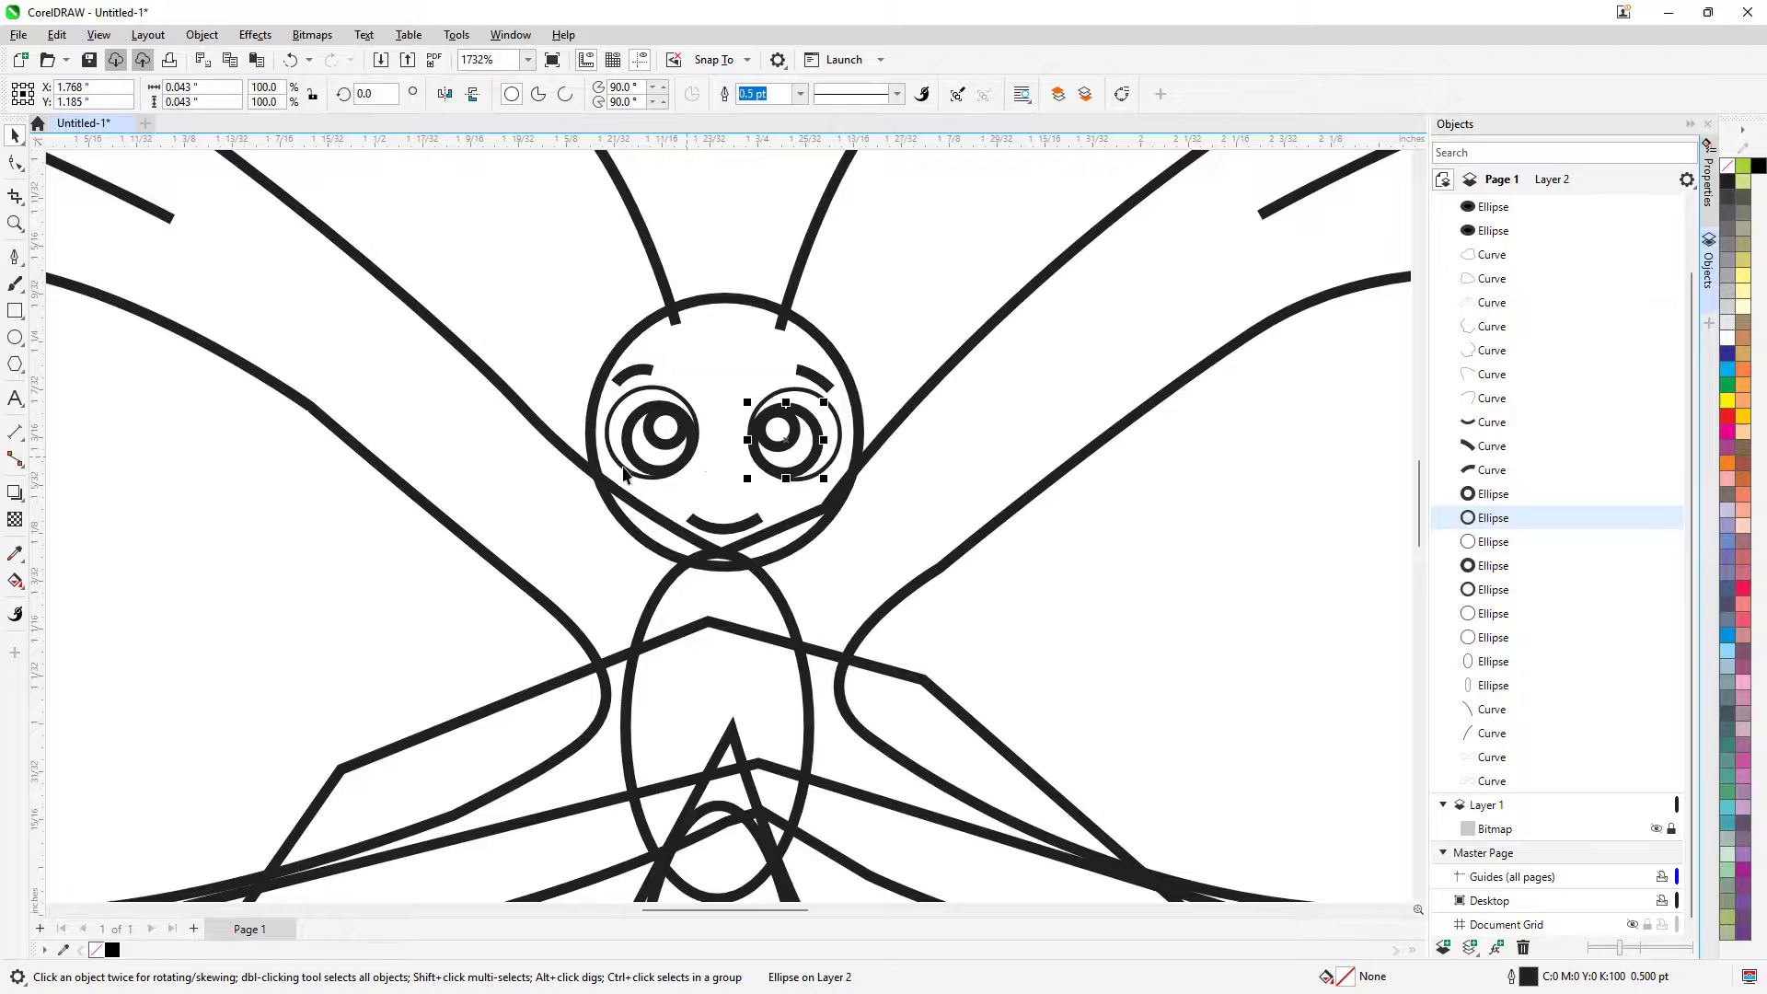
shift+click(617, 440)
click(117, 951)
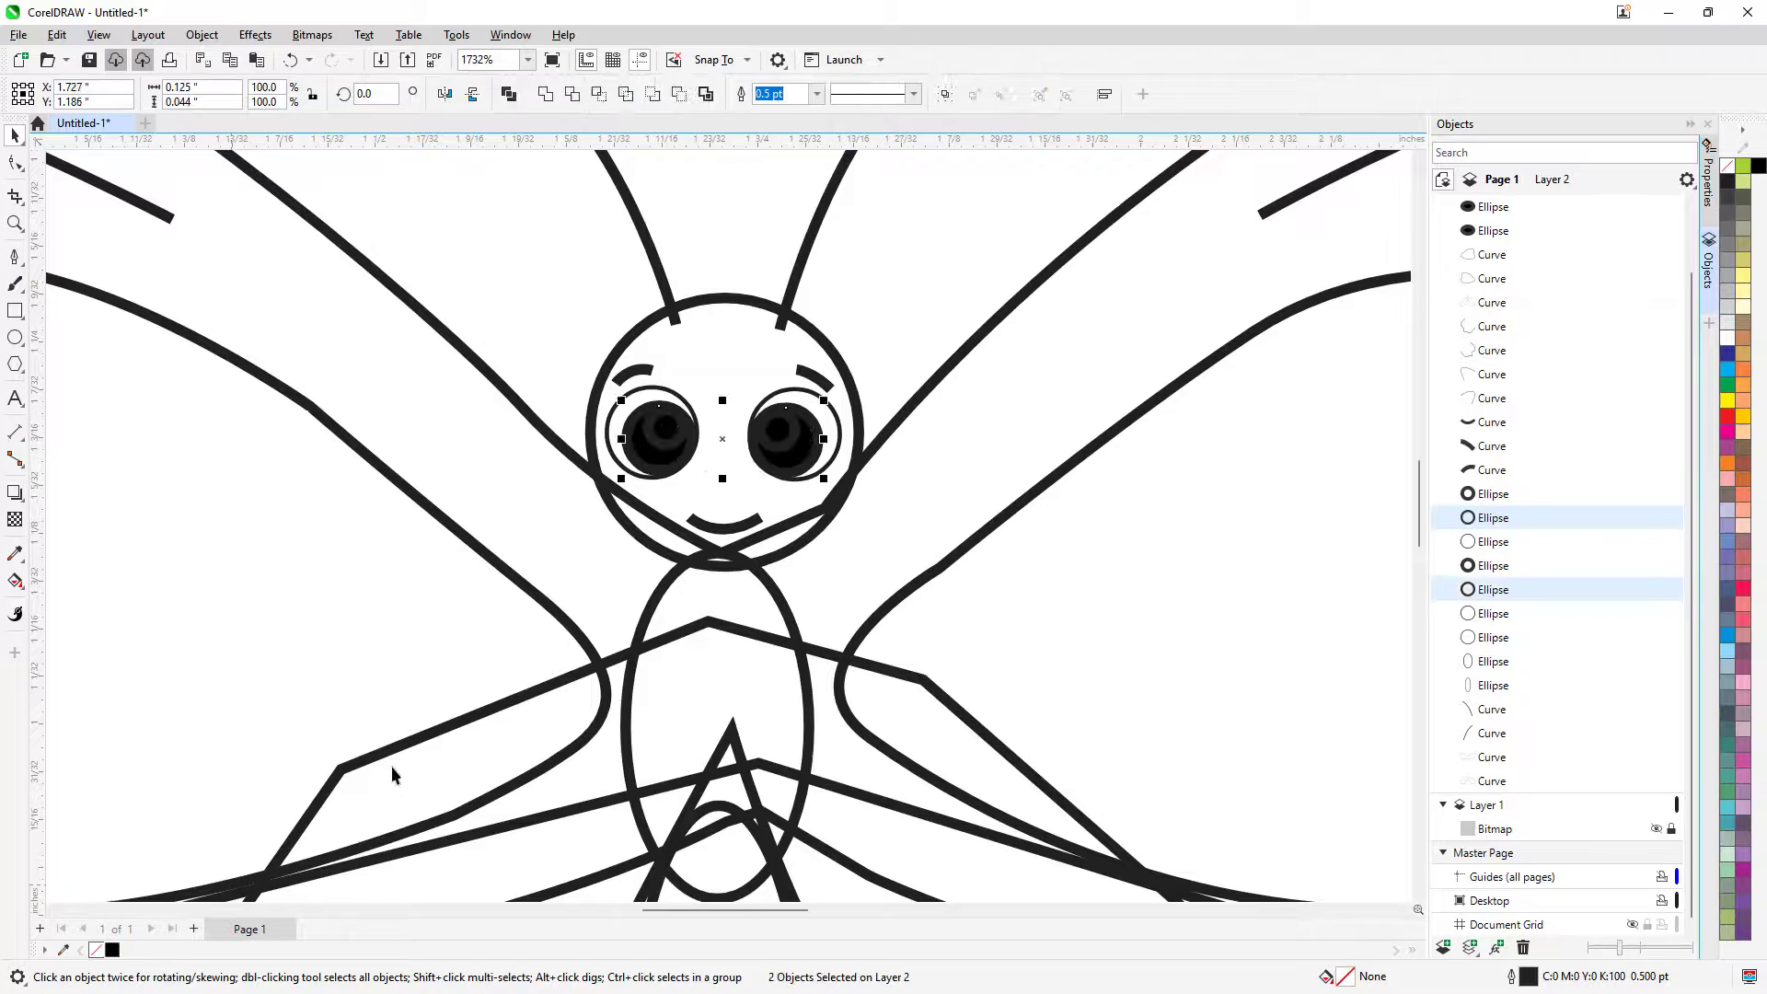
Fill the small highlight circles inside both pupils with white and deselect them
click(673, 435)
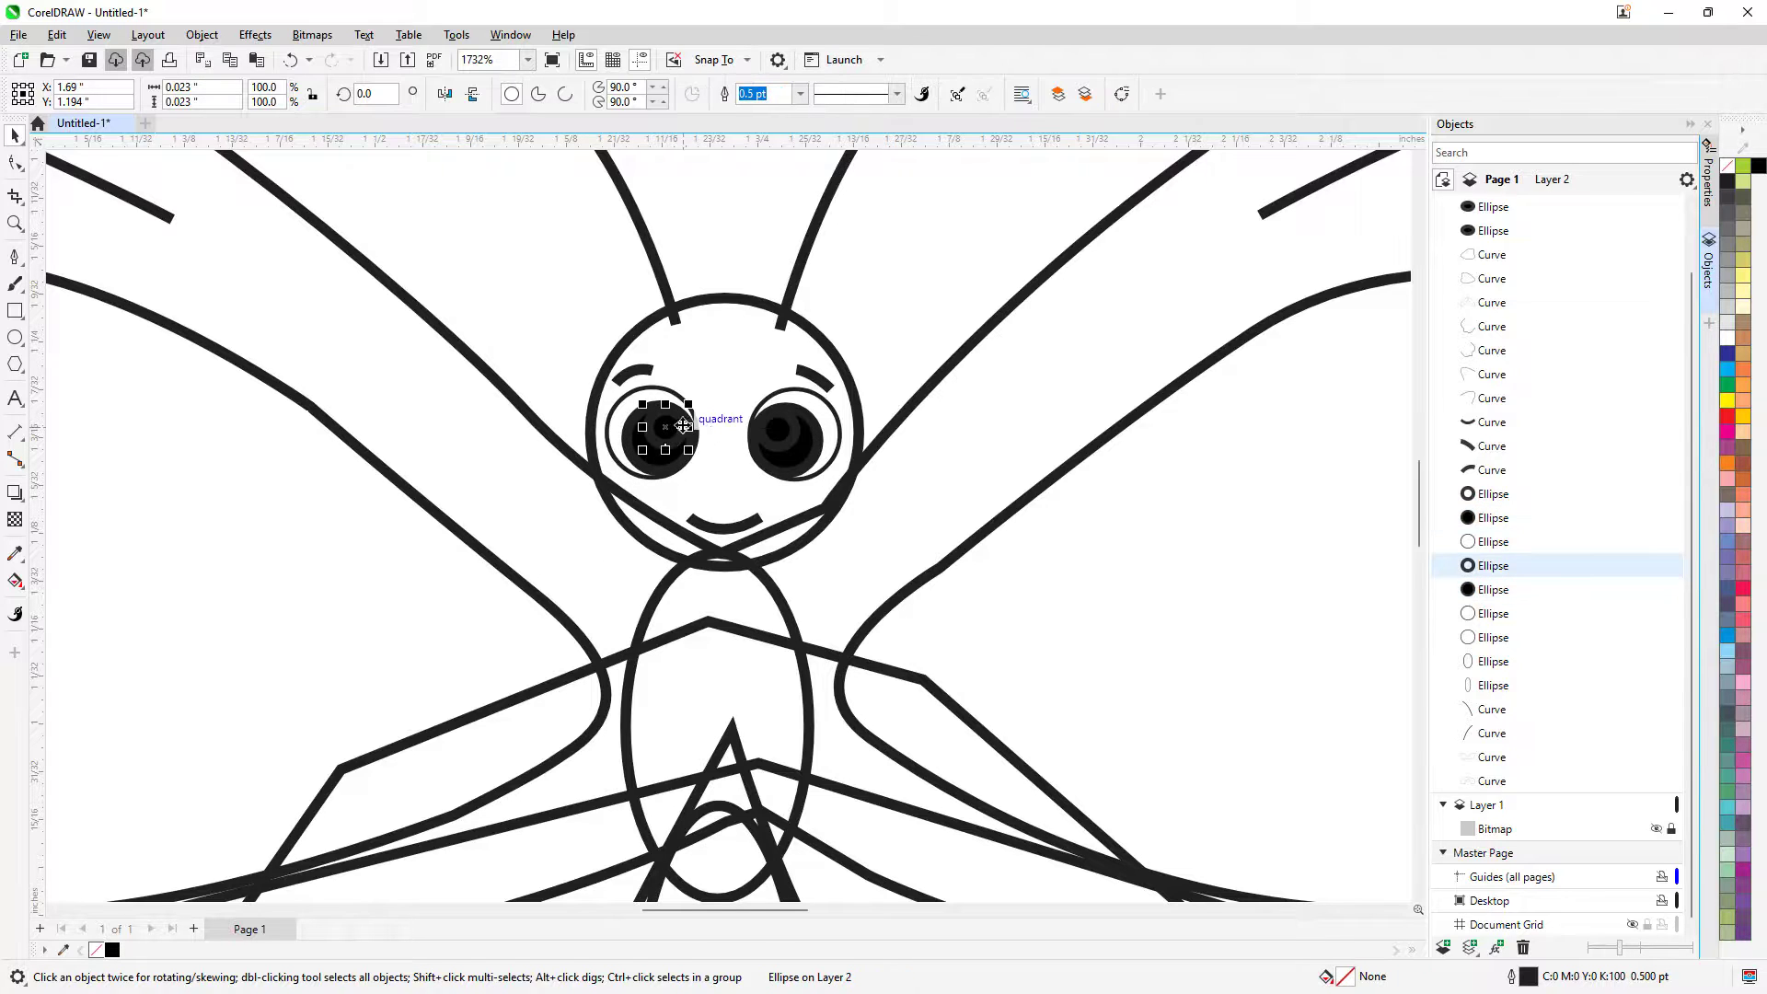
shift+click(776, 432)
click(776, 432)
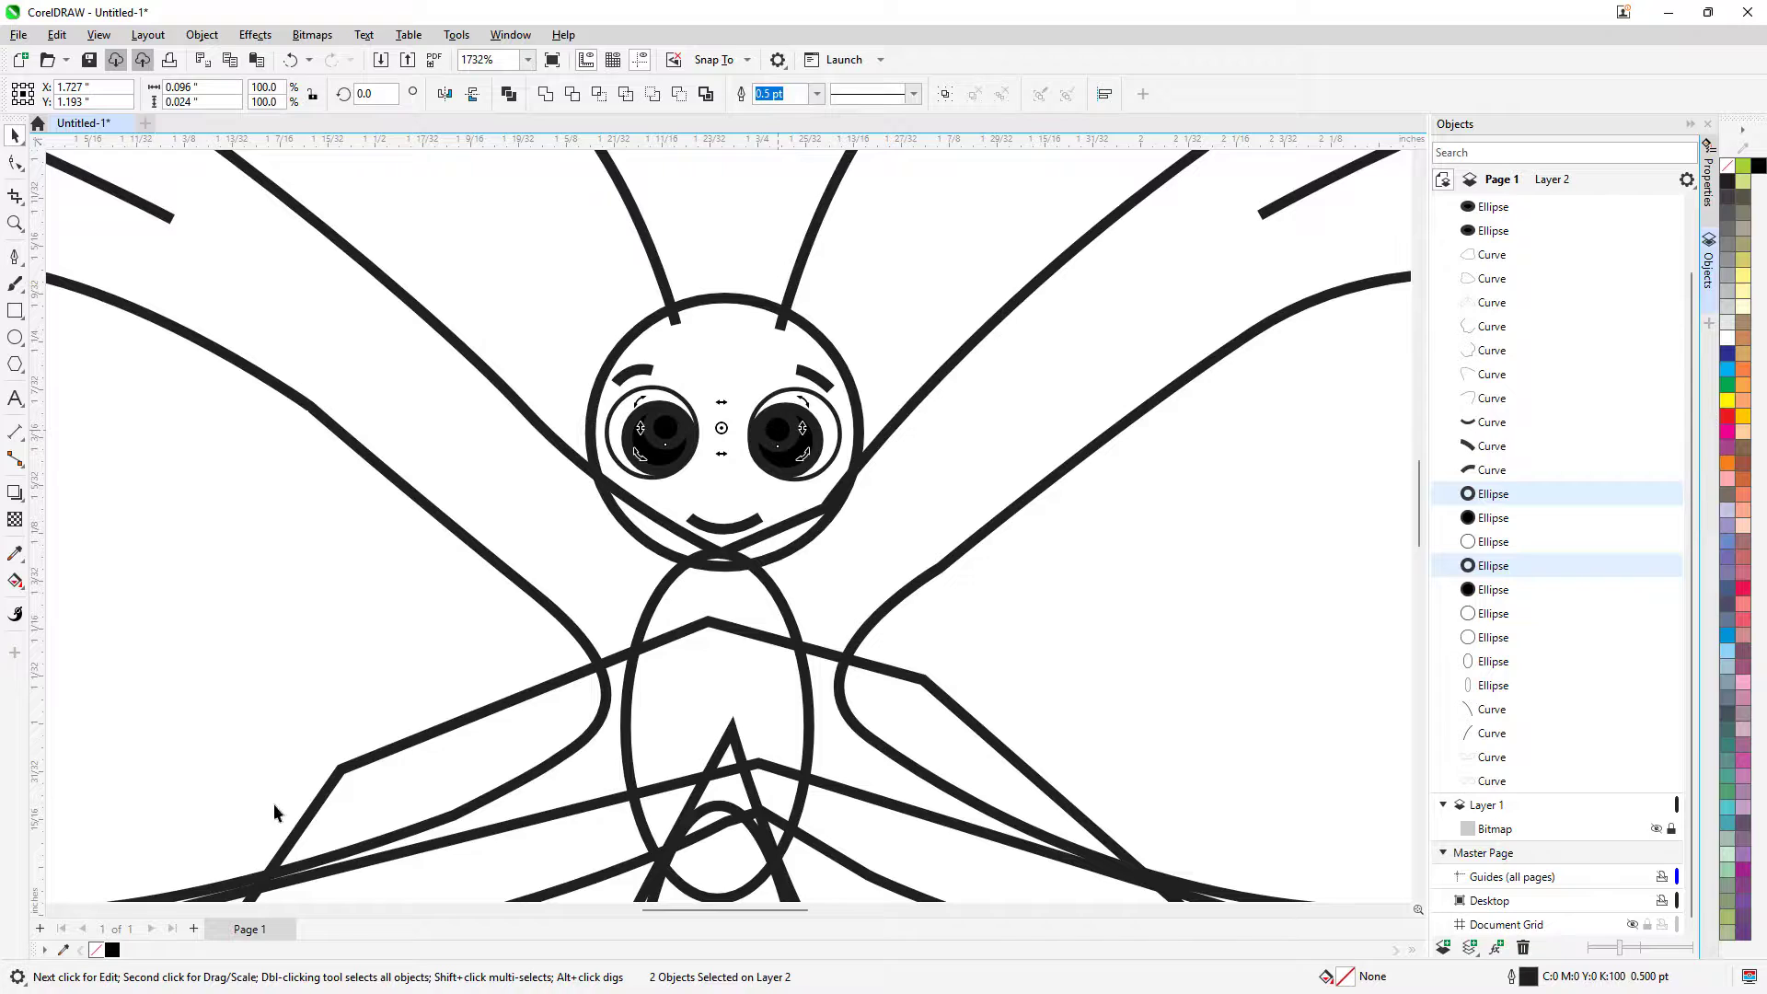
click(63, 950)
click(1727, 341)
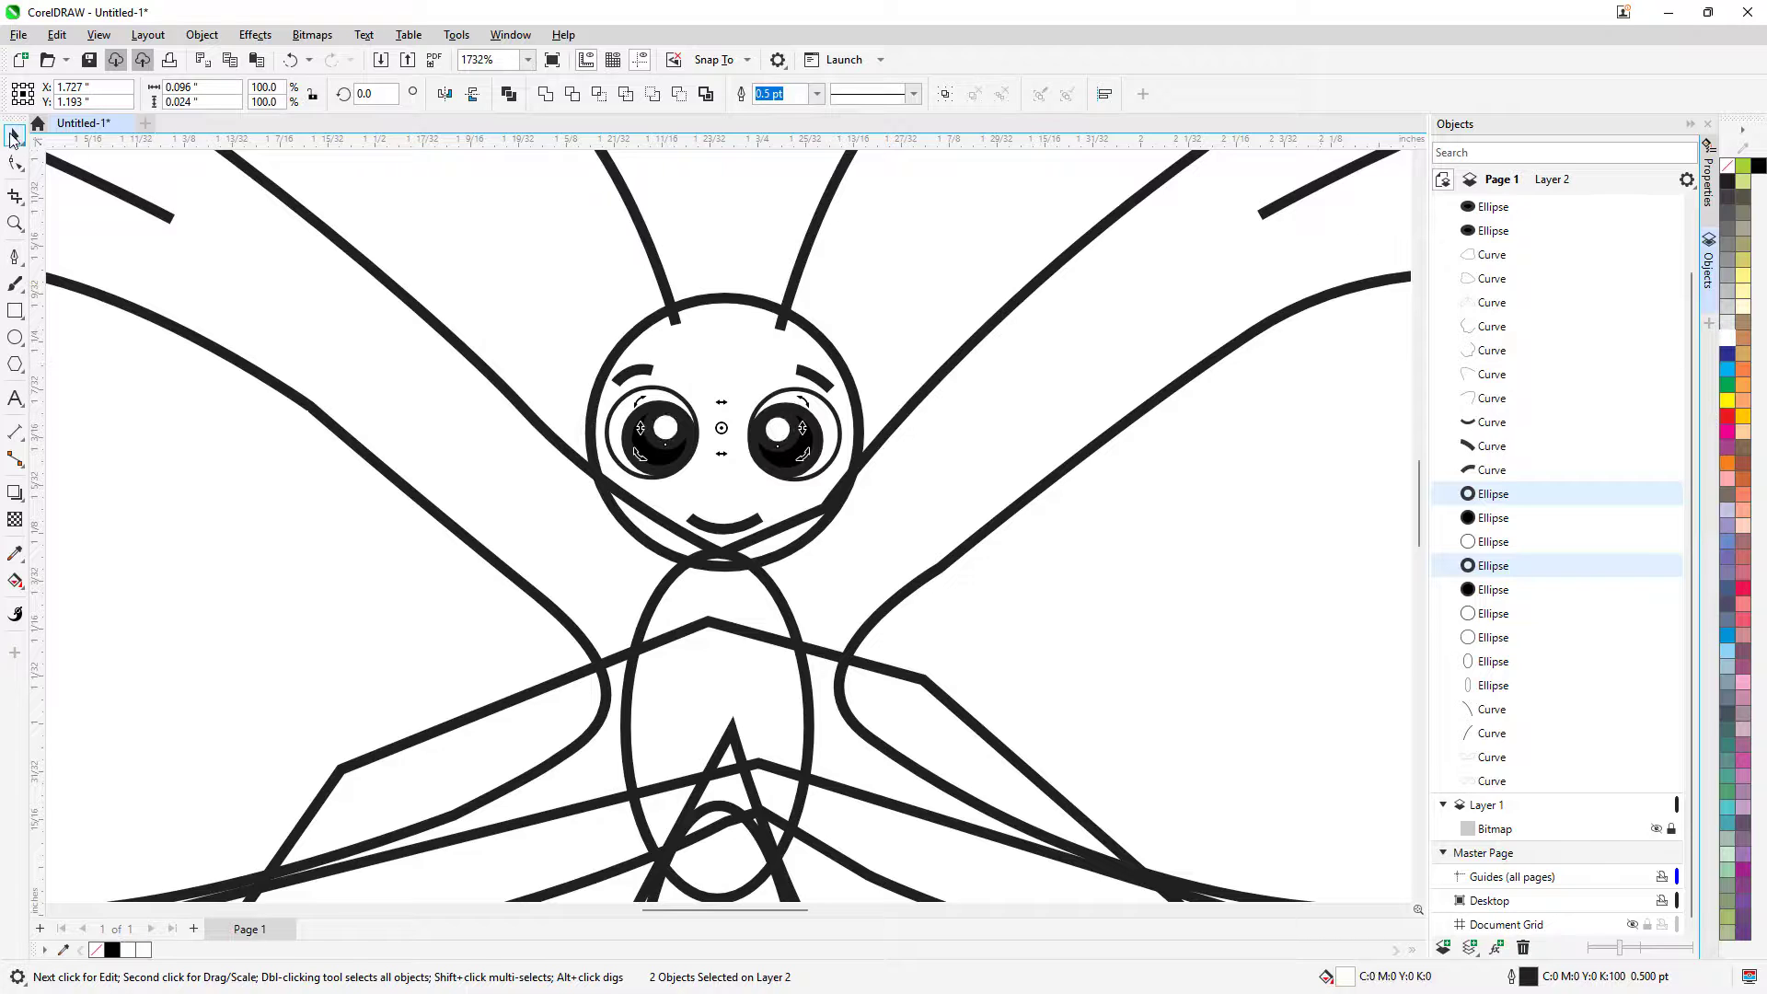
click(438, 290)
Select all the butterfly's traced objects and set their outline colour to pure black, matching the pupil fill
click(622, 405)
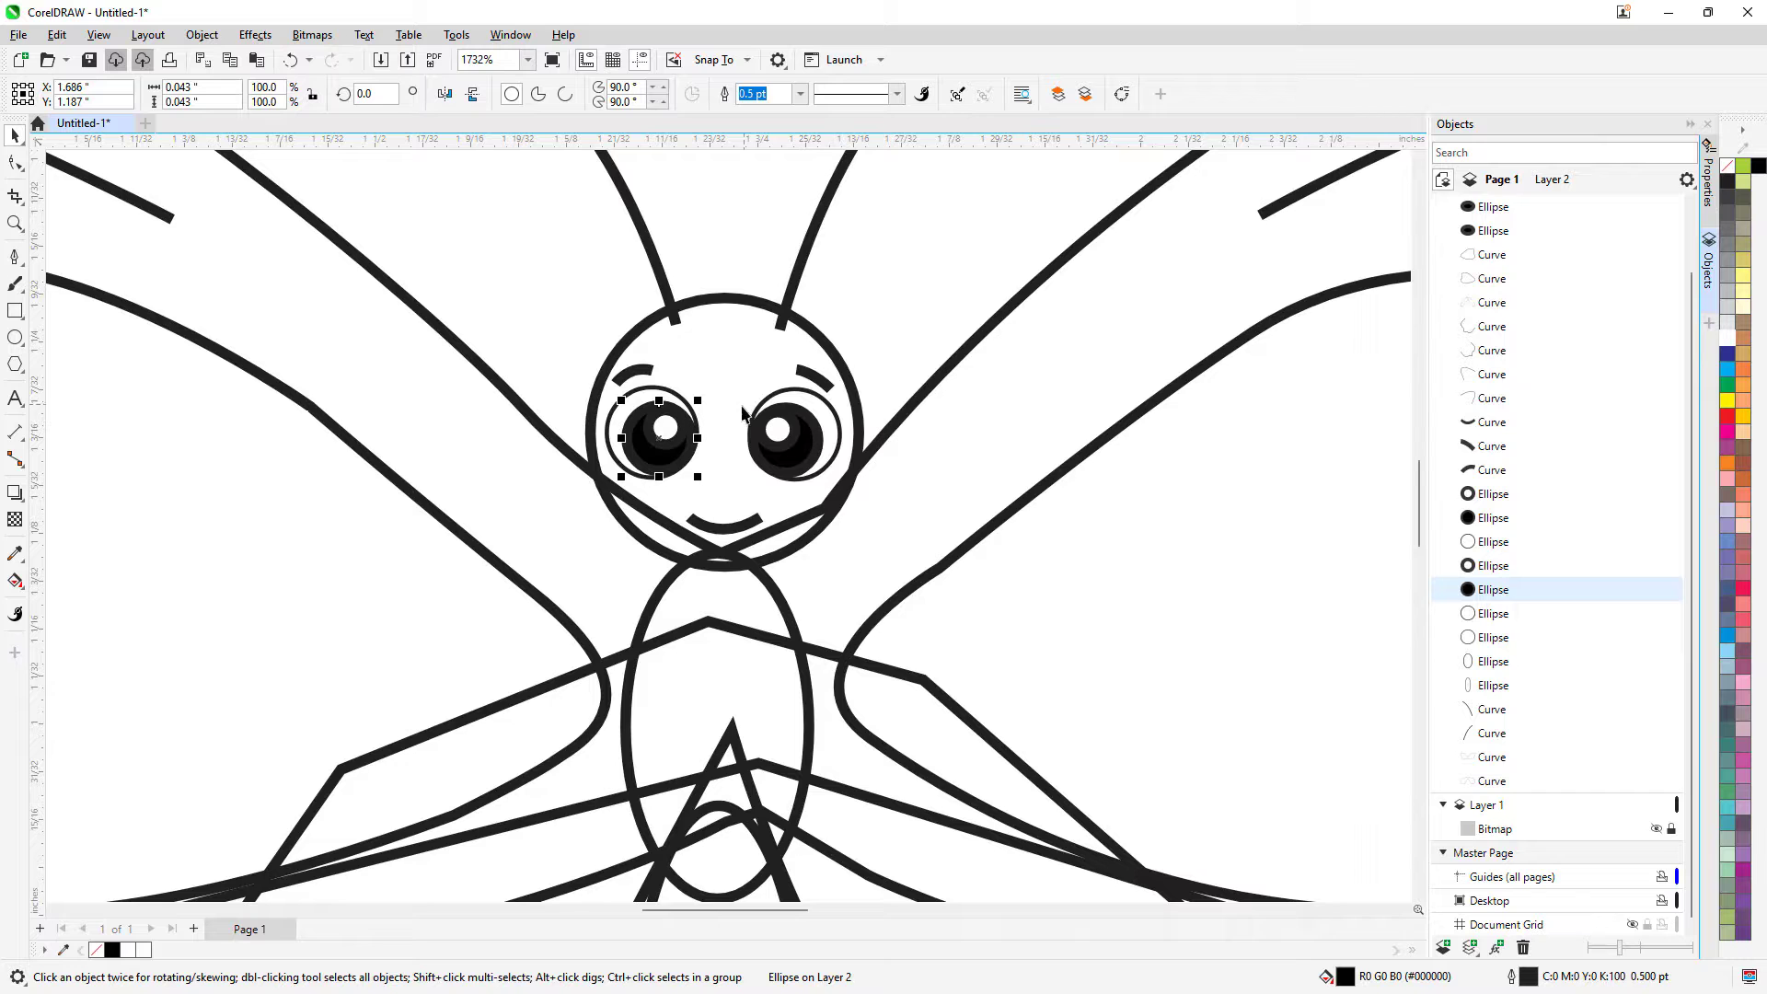
scroll(773, 422, up, 3)
scroll(791, 431, down, 5)
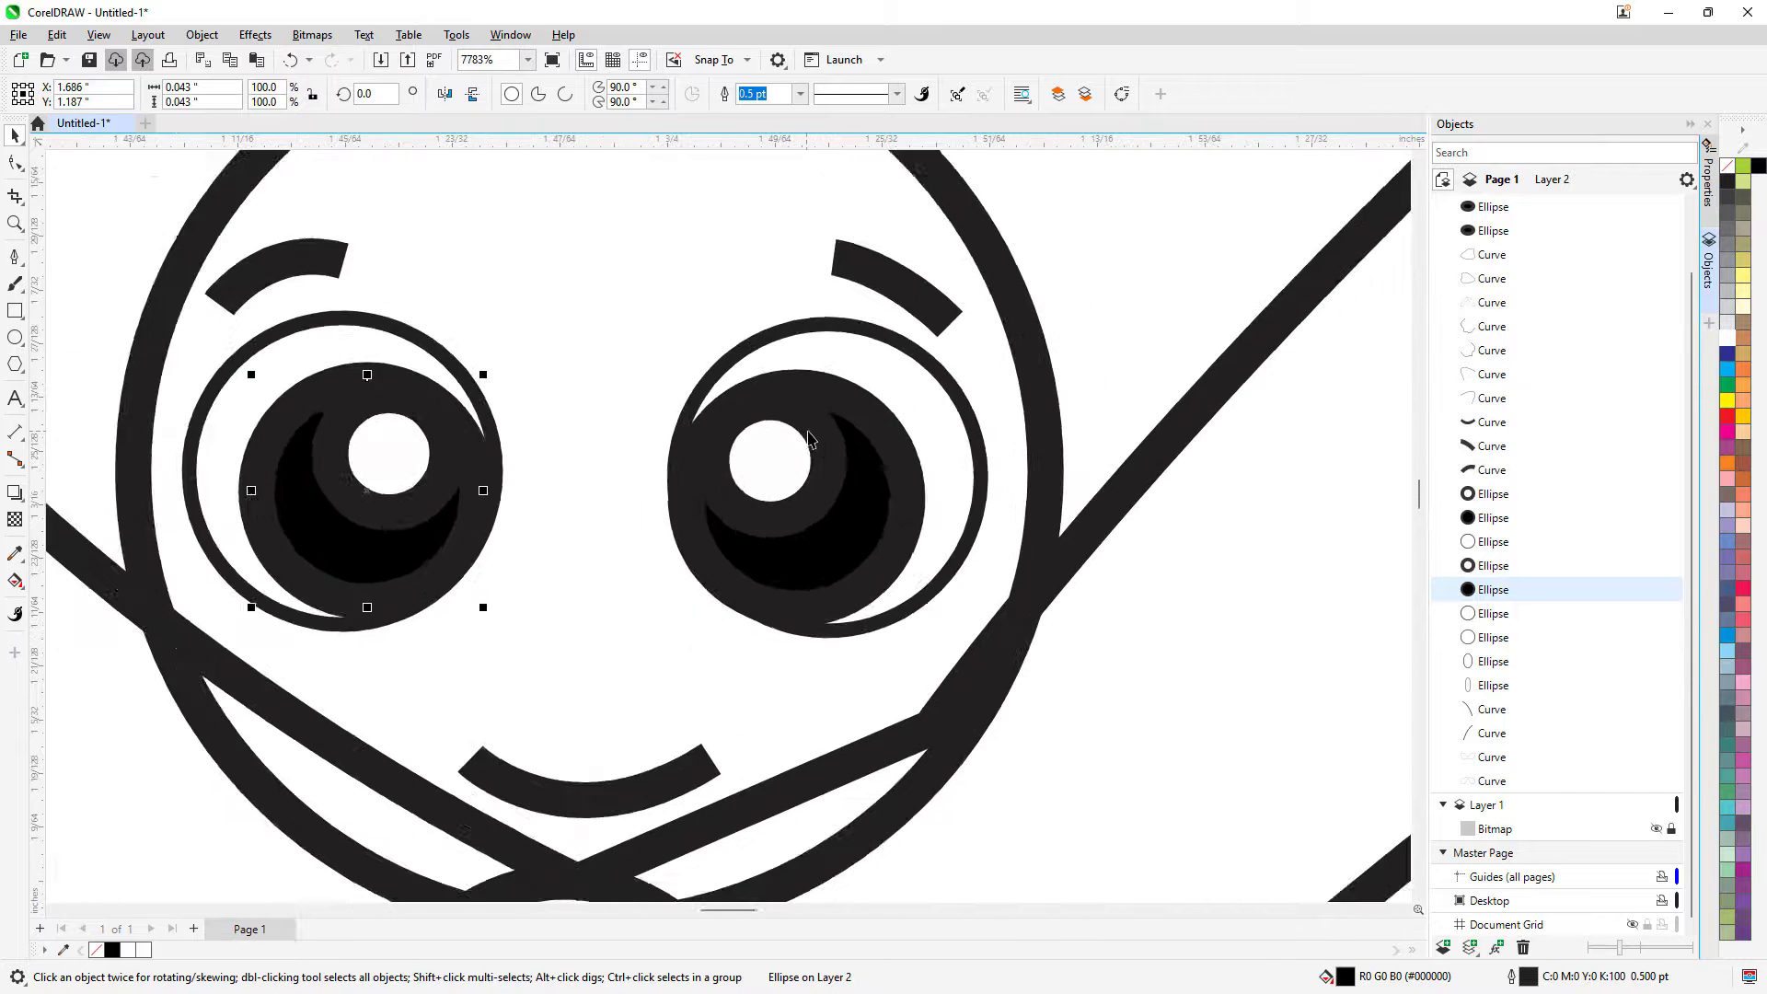
scroll(808, 438, down, 5)
drag(332, 234, 920, 589)
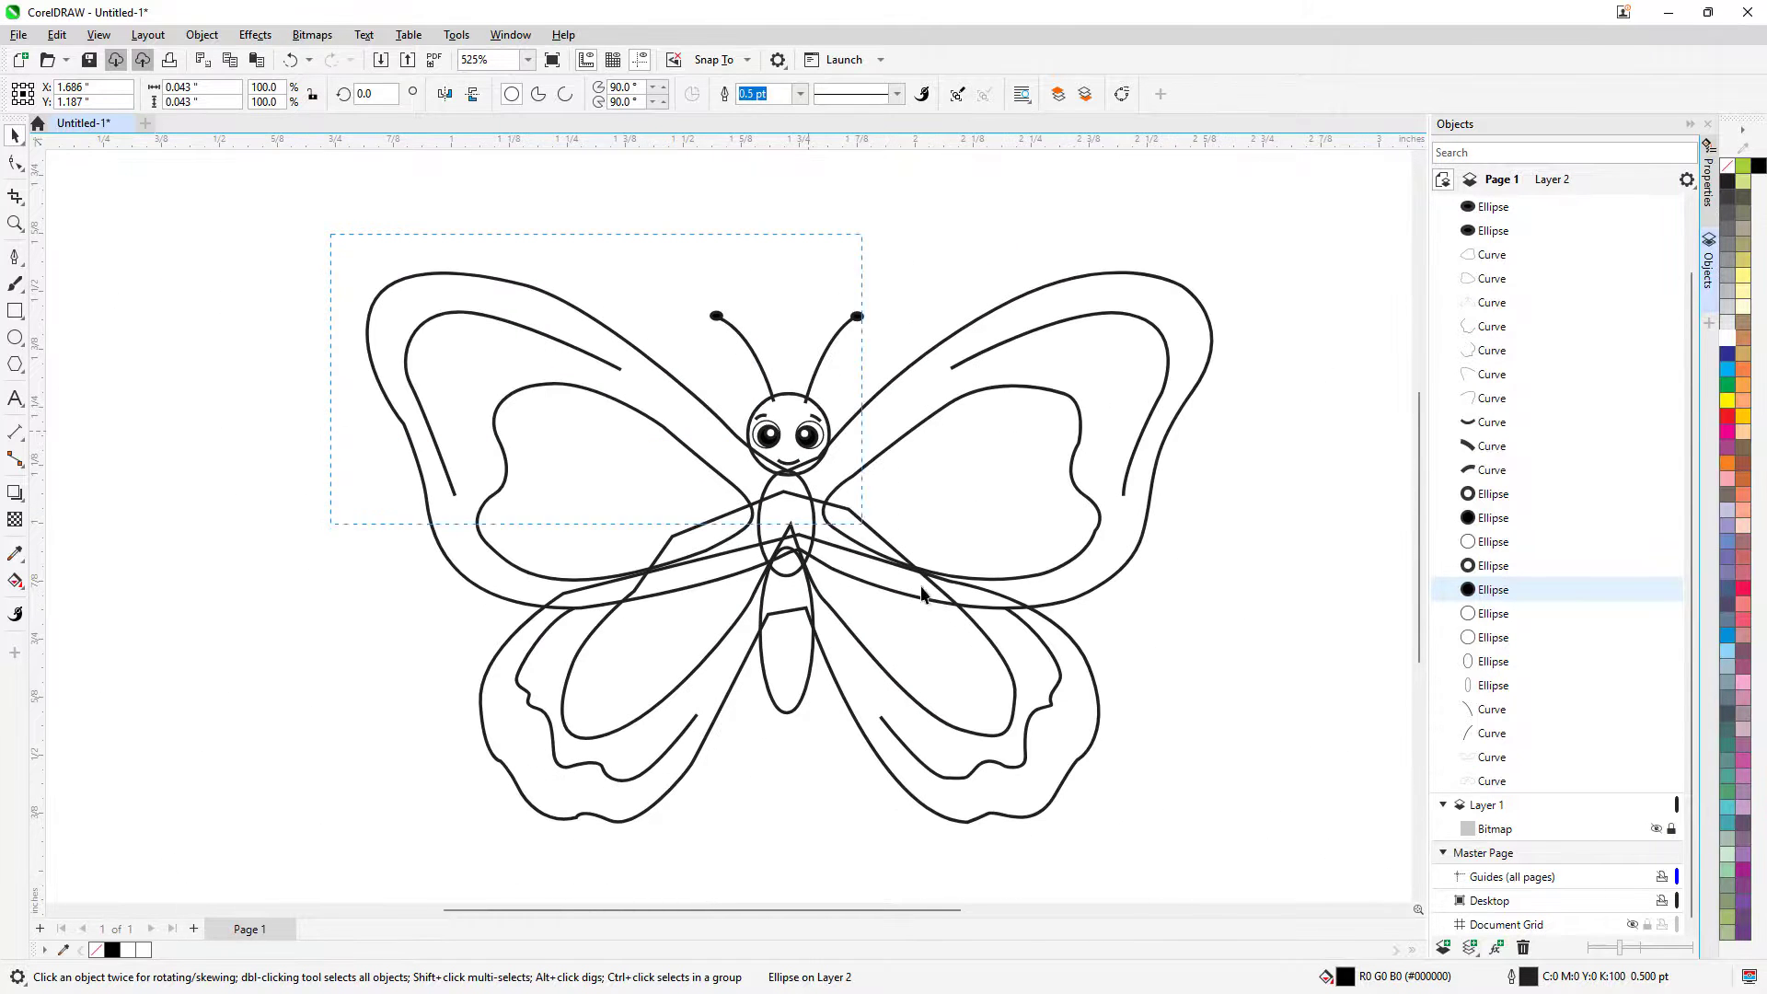
drag(1259, 860, 1253, 883)
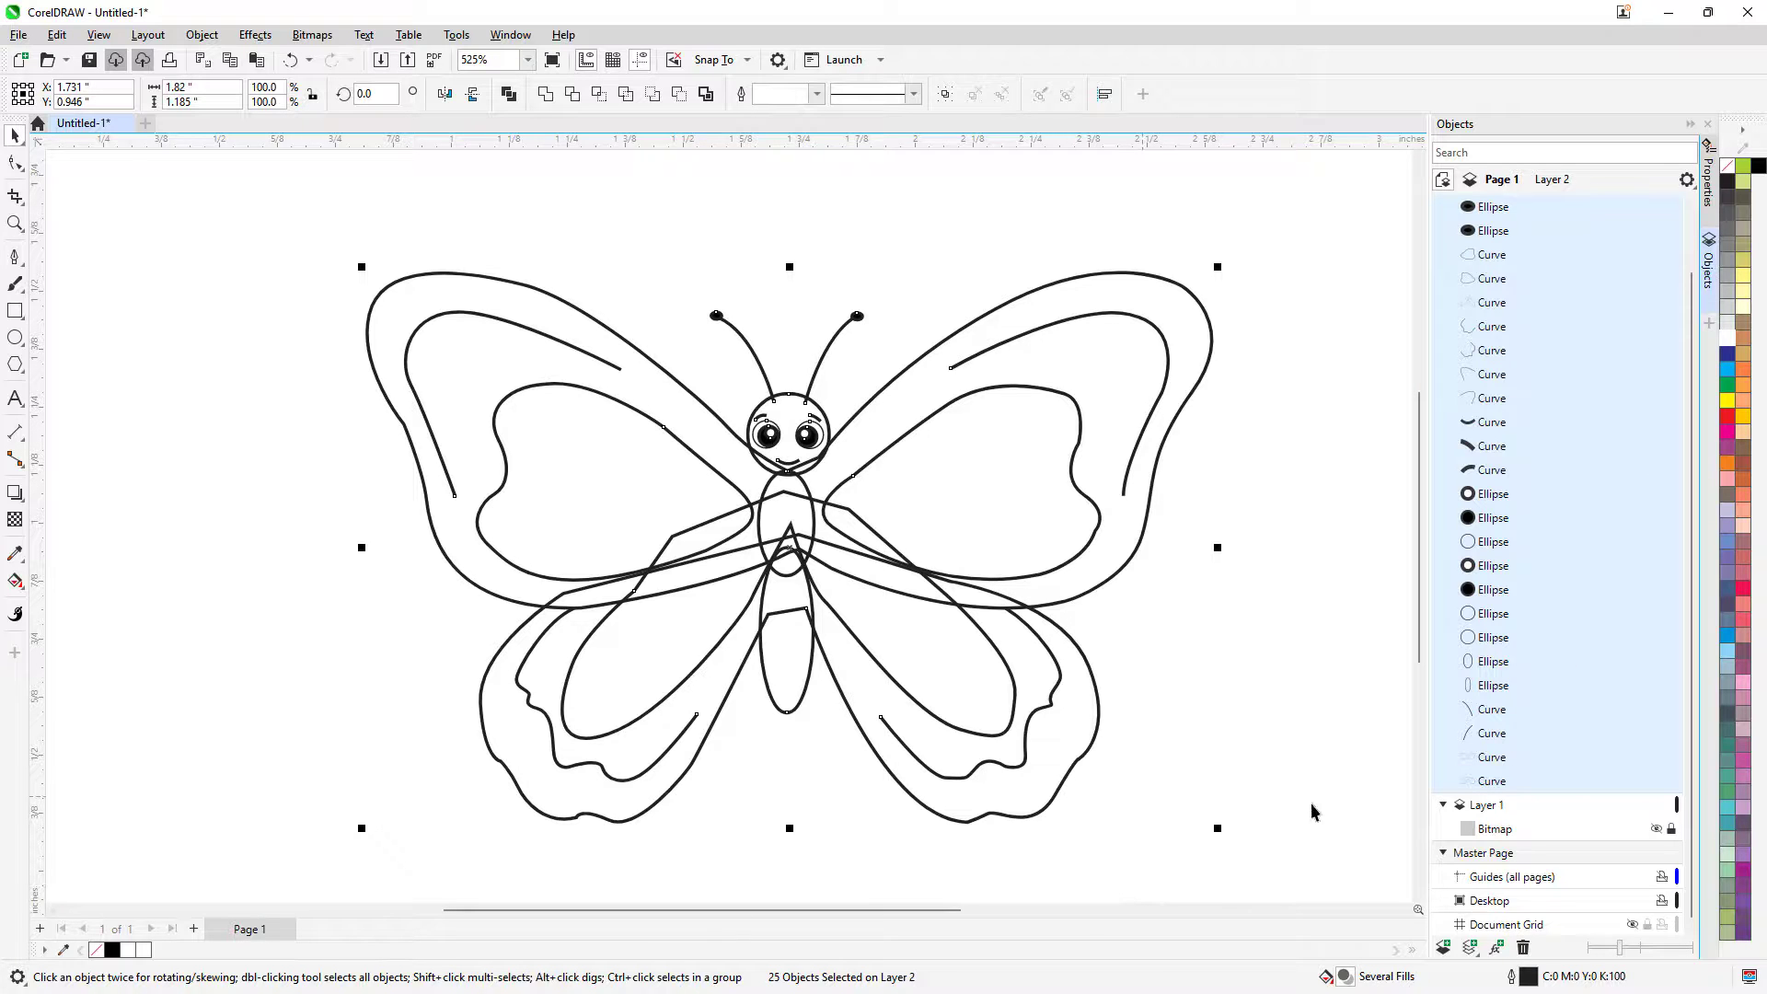
double_click(1510, 981)
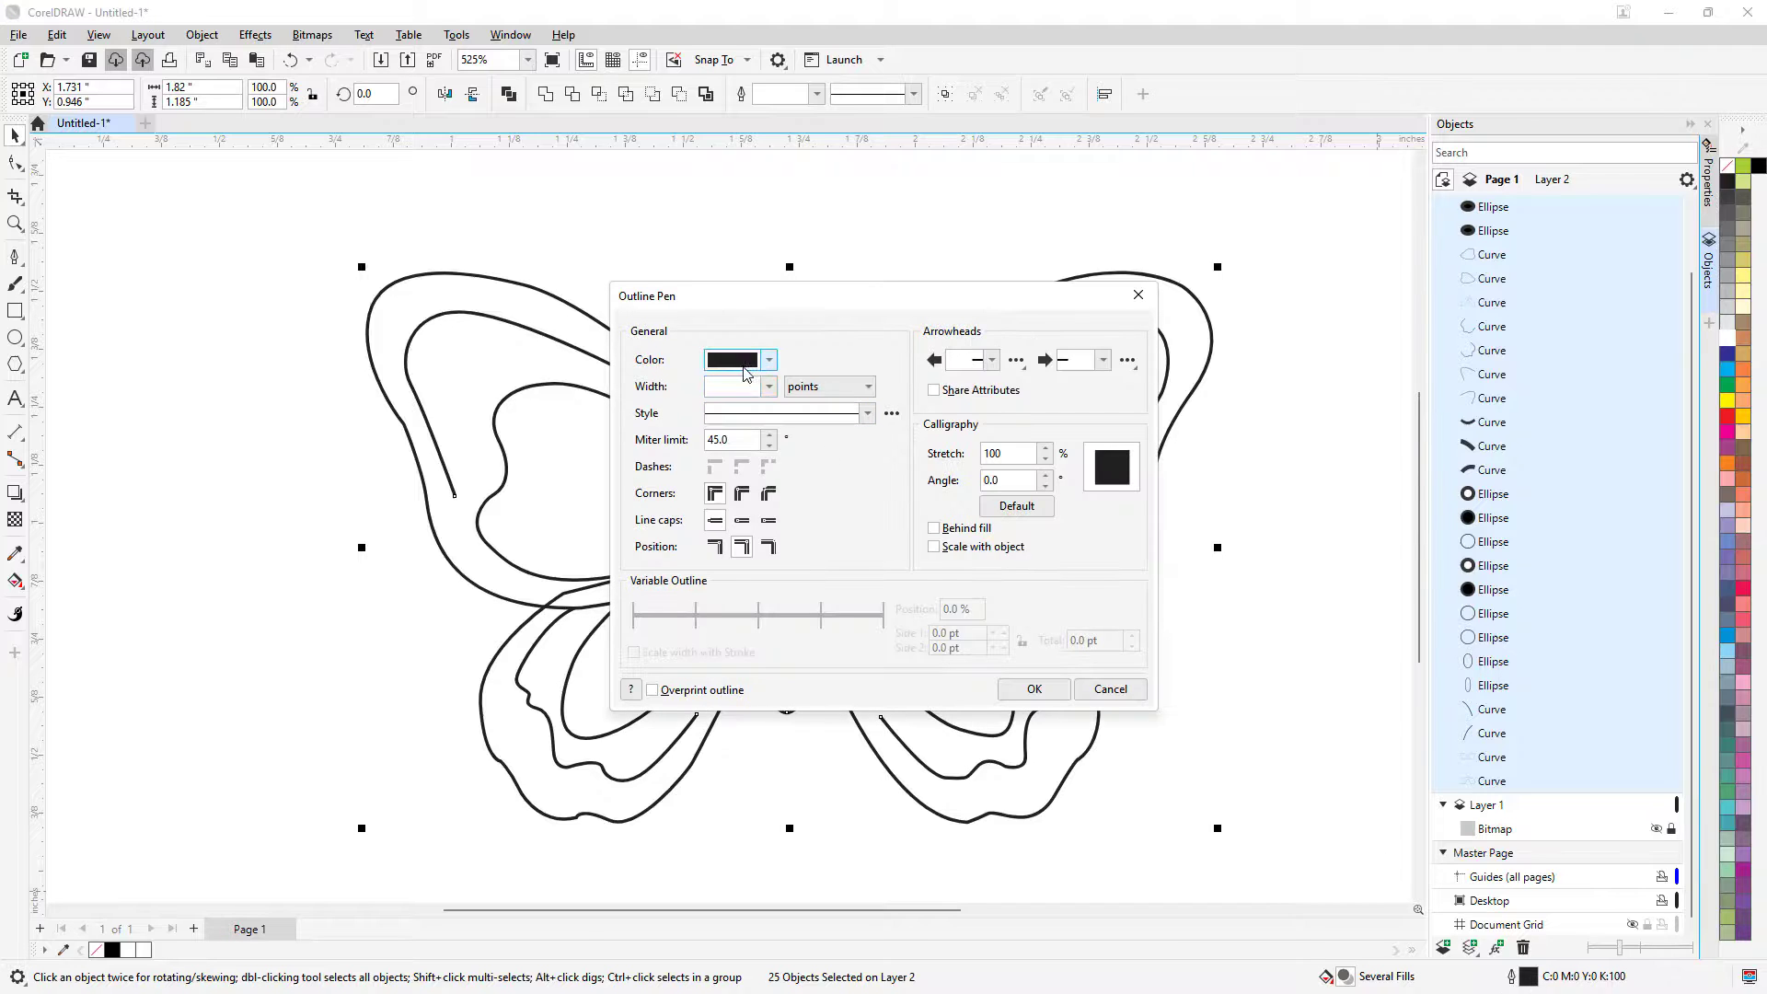
click(763, 365)
drag(736, 542, 659, 625)
click(1030, 690)
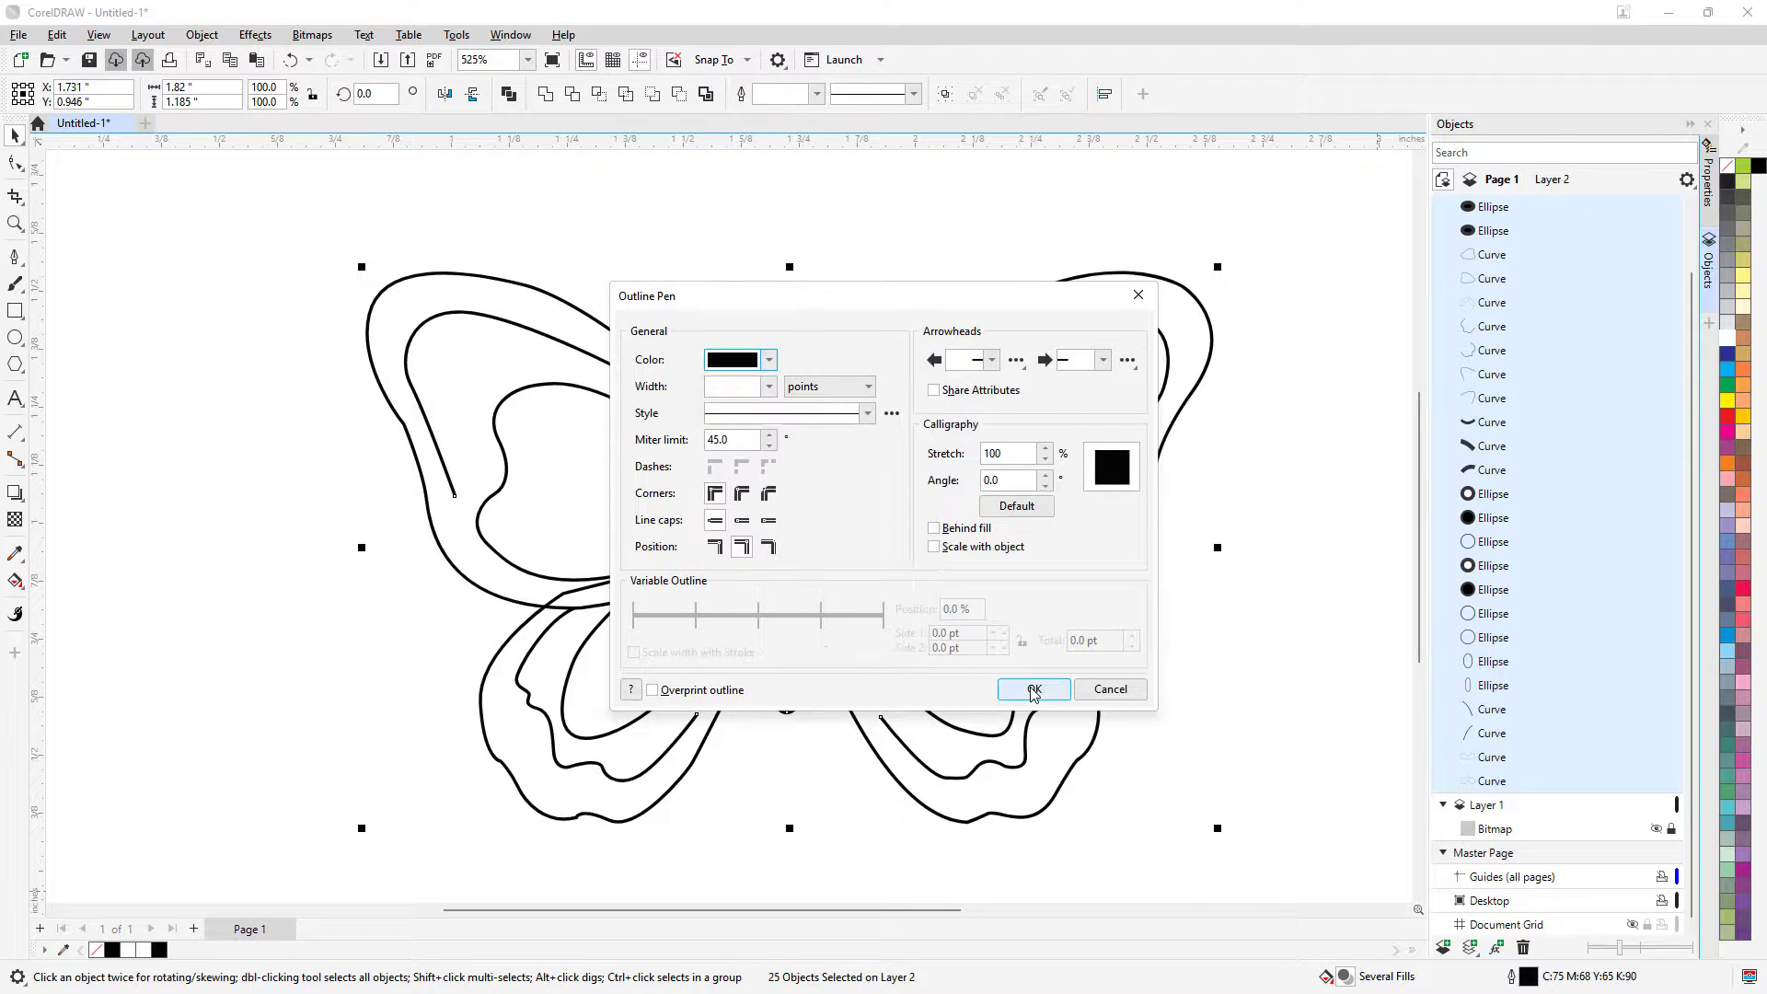
click(1034, 691)
scroll(896, 493, up, 5)
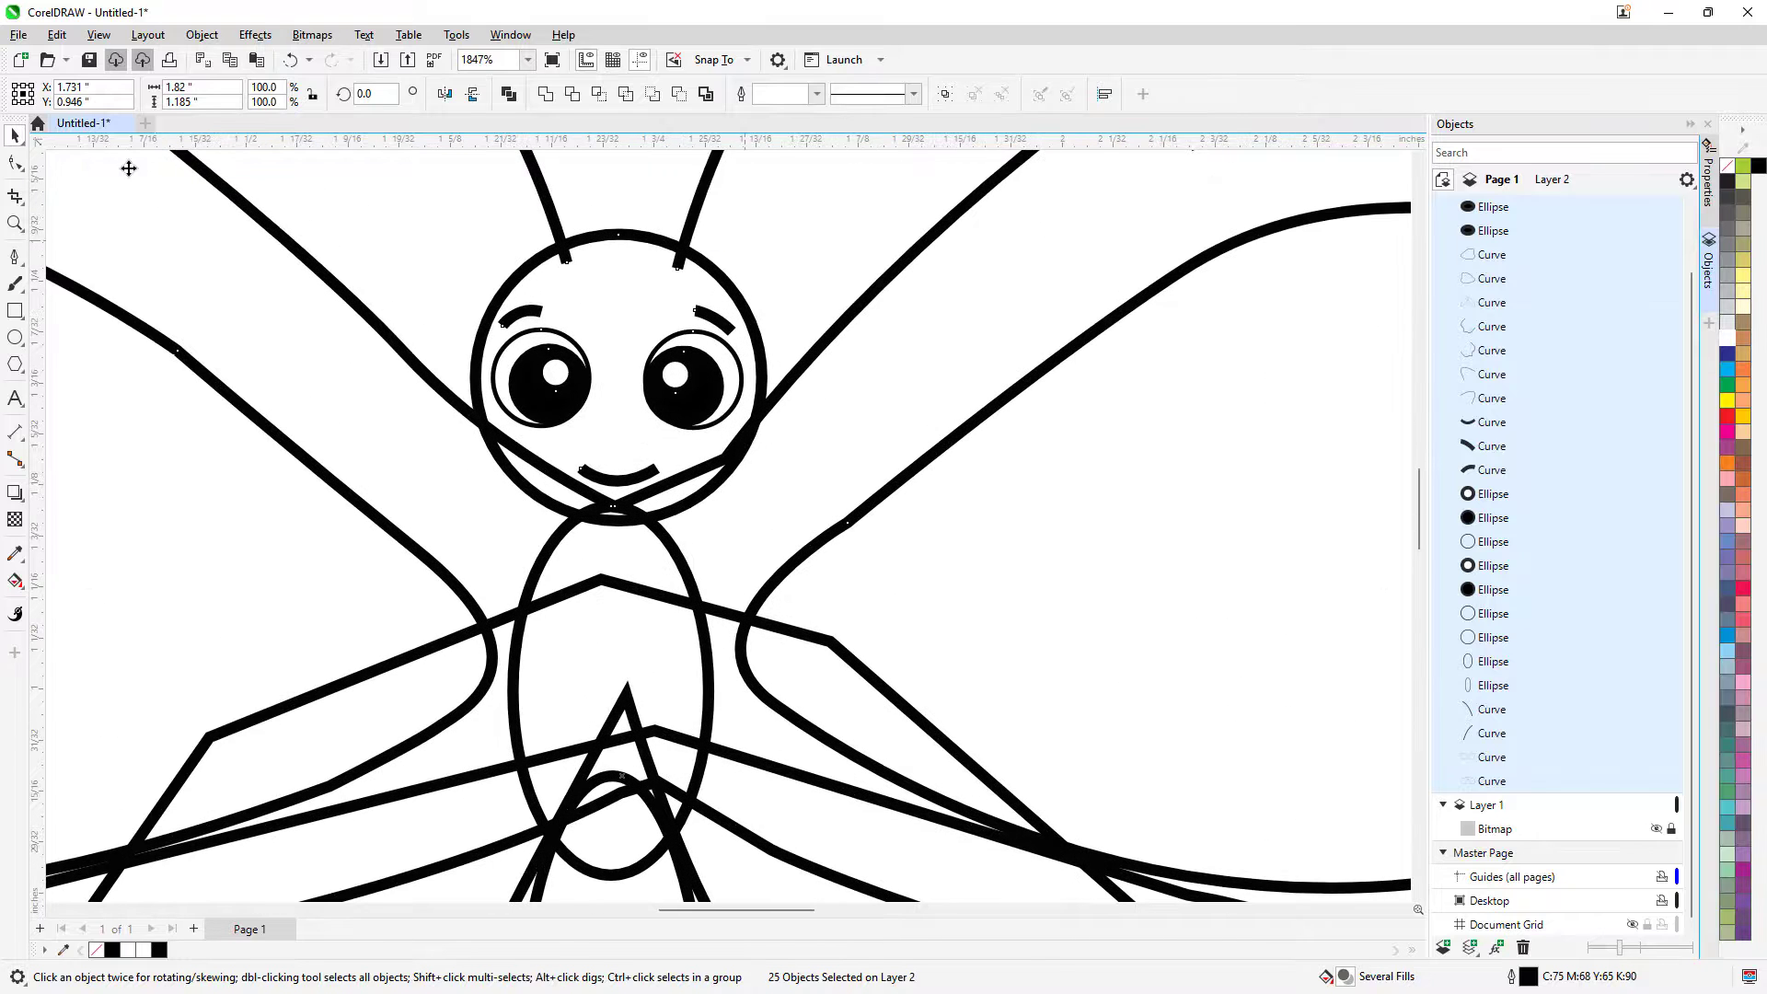
key(Escape)
scroll(629, 415, down, 4)
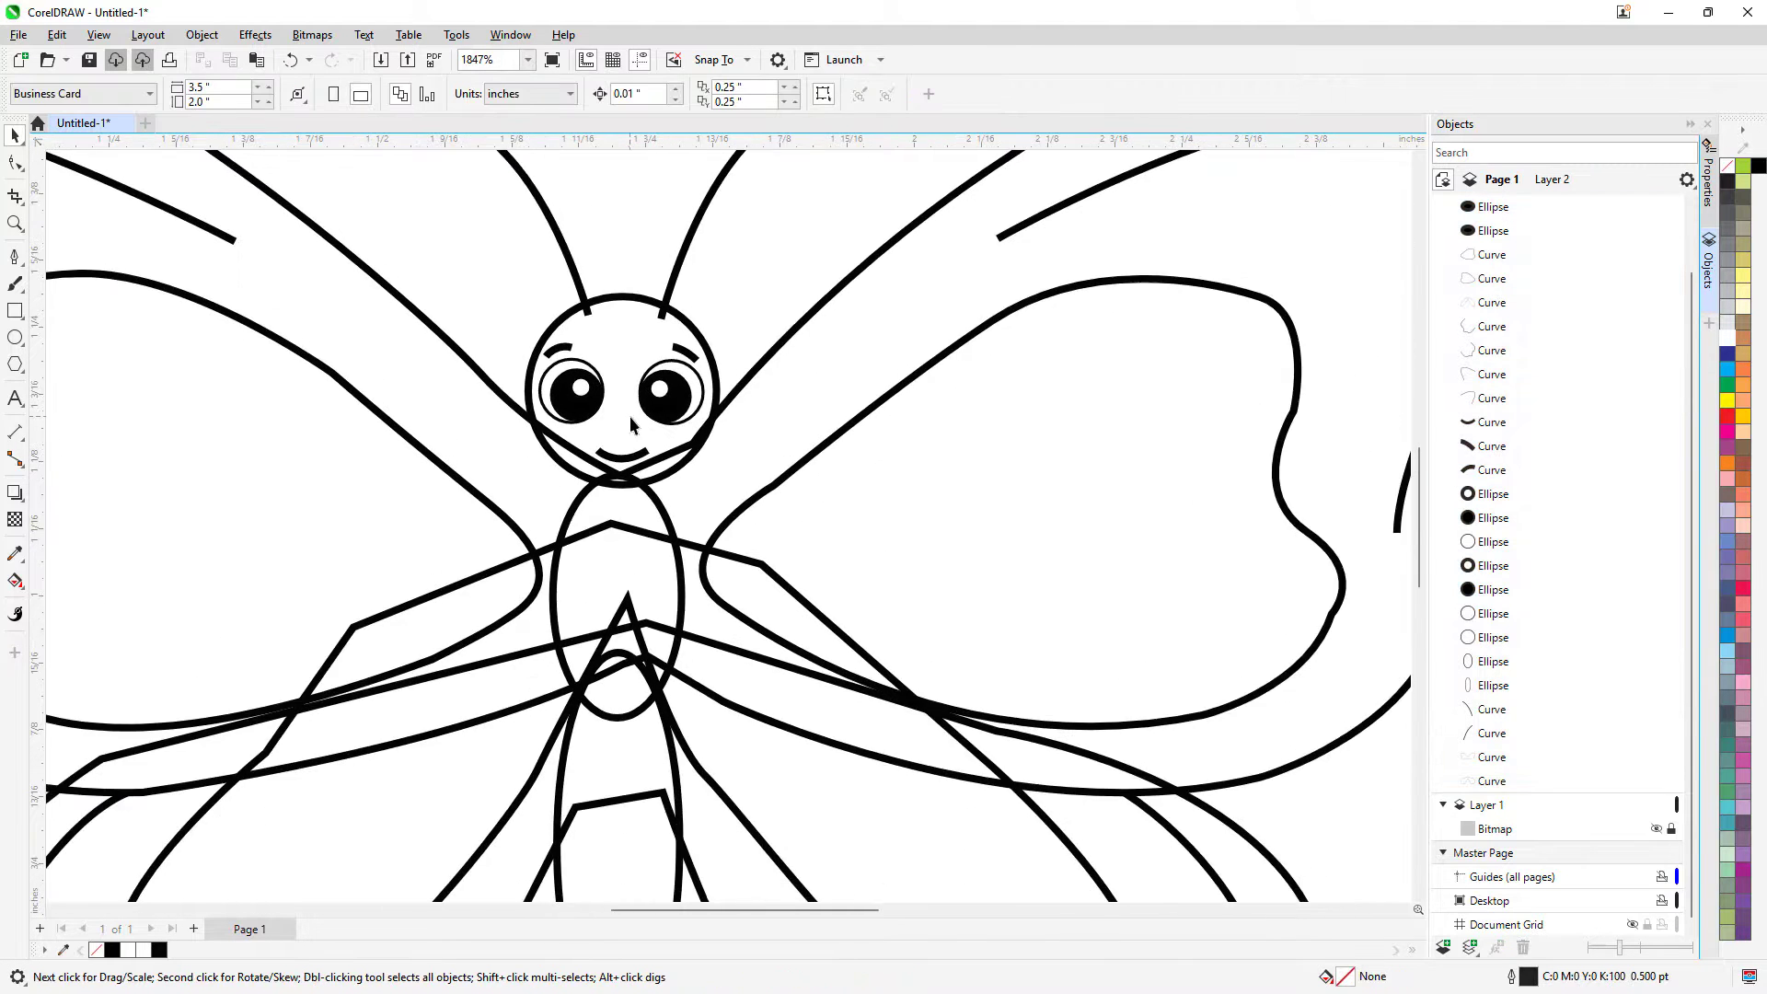
Fill the butterfly's large upper wing shape with Powder Blue (C20 M20 Y0 K0)
scroll(359, 355, up, 2)
scroll(359, 354, down, 2)
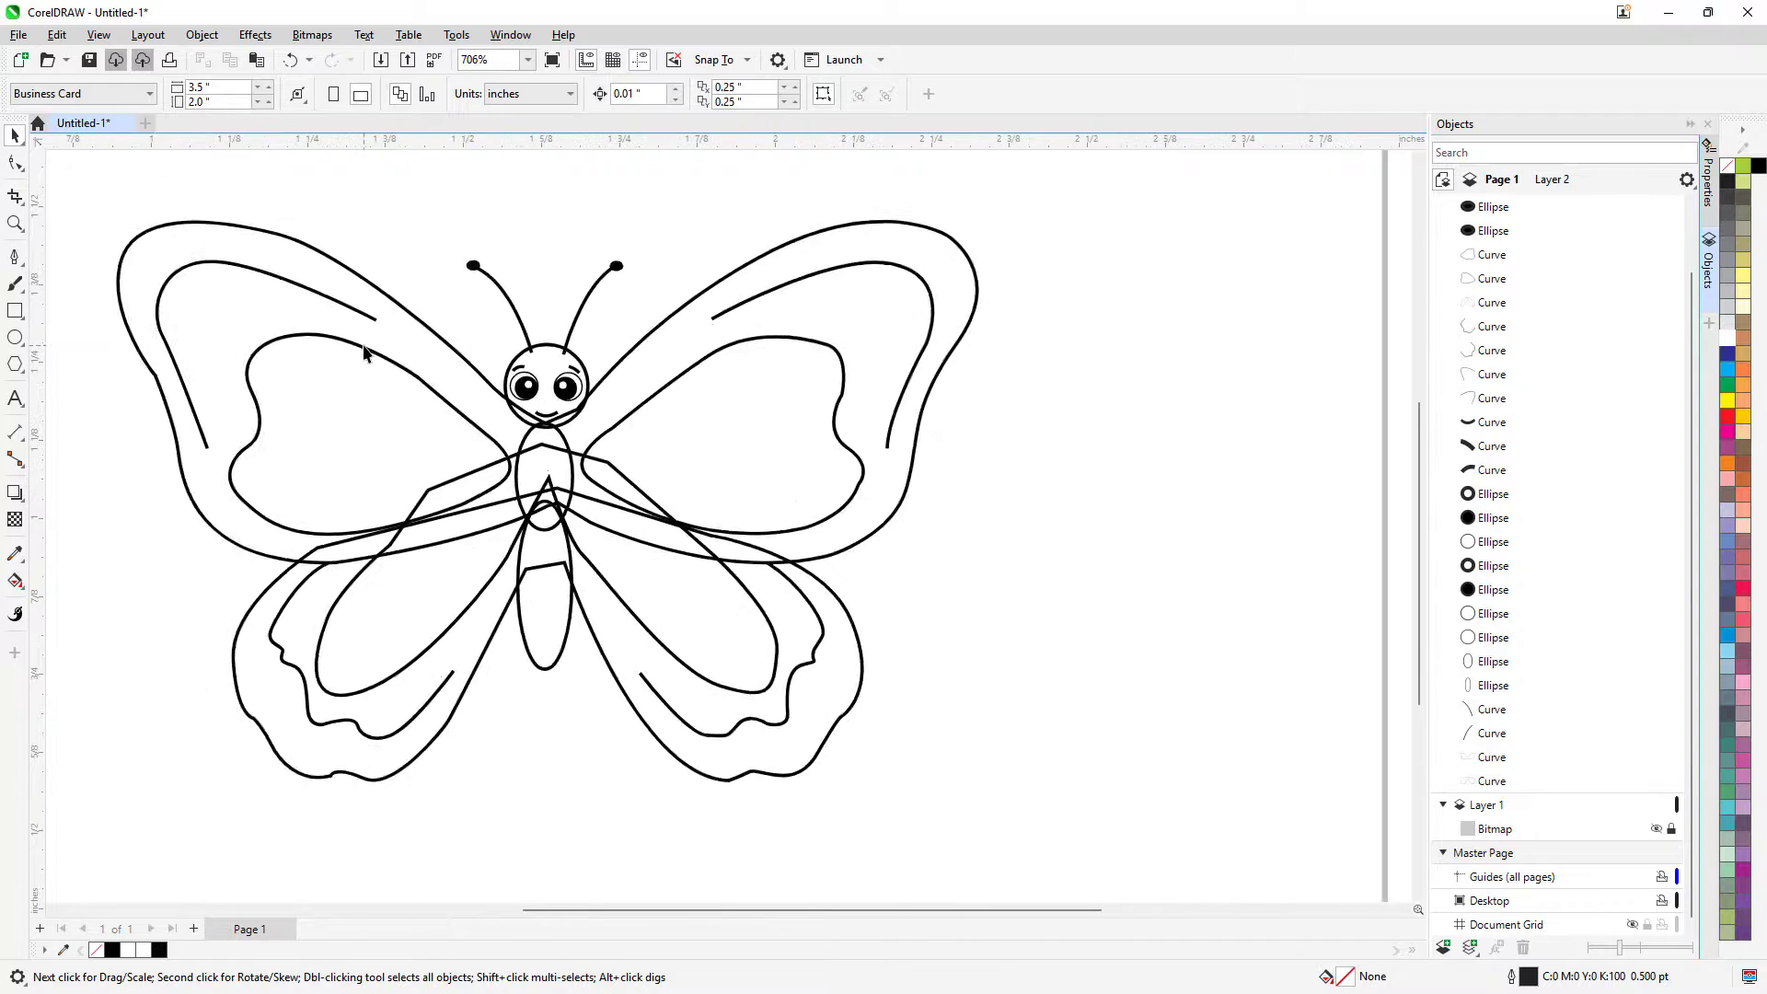
scroll(103, 399, up, 2)
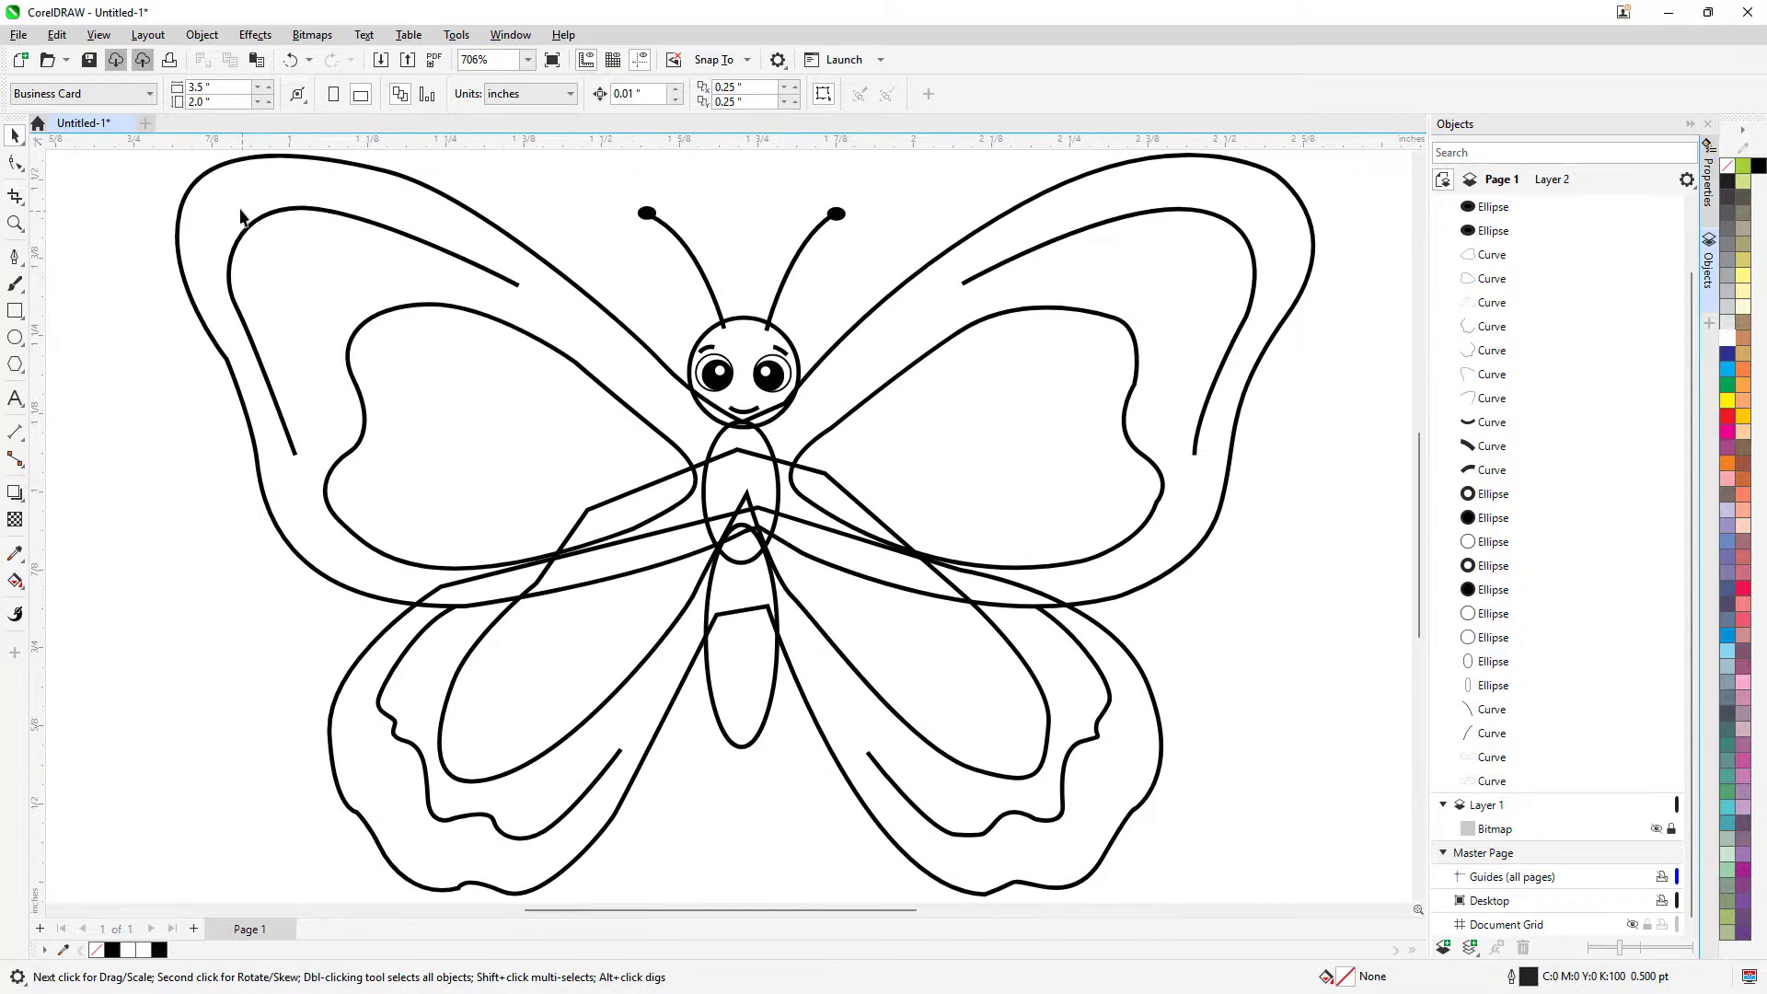
click(193, 177)
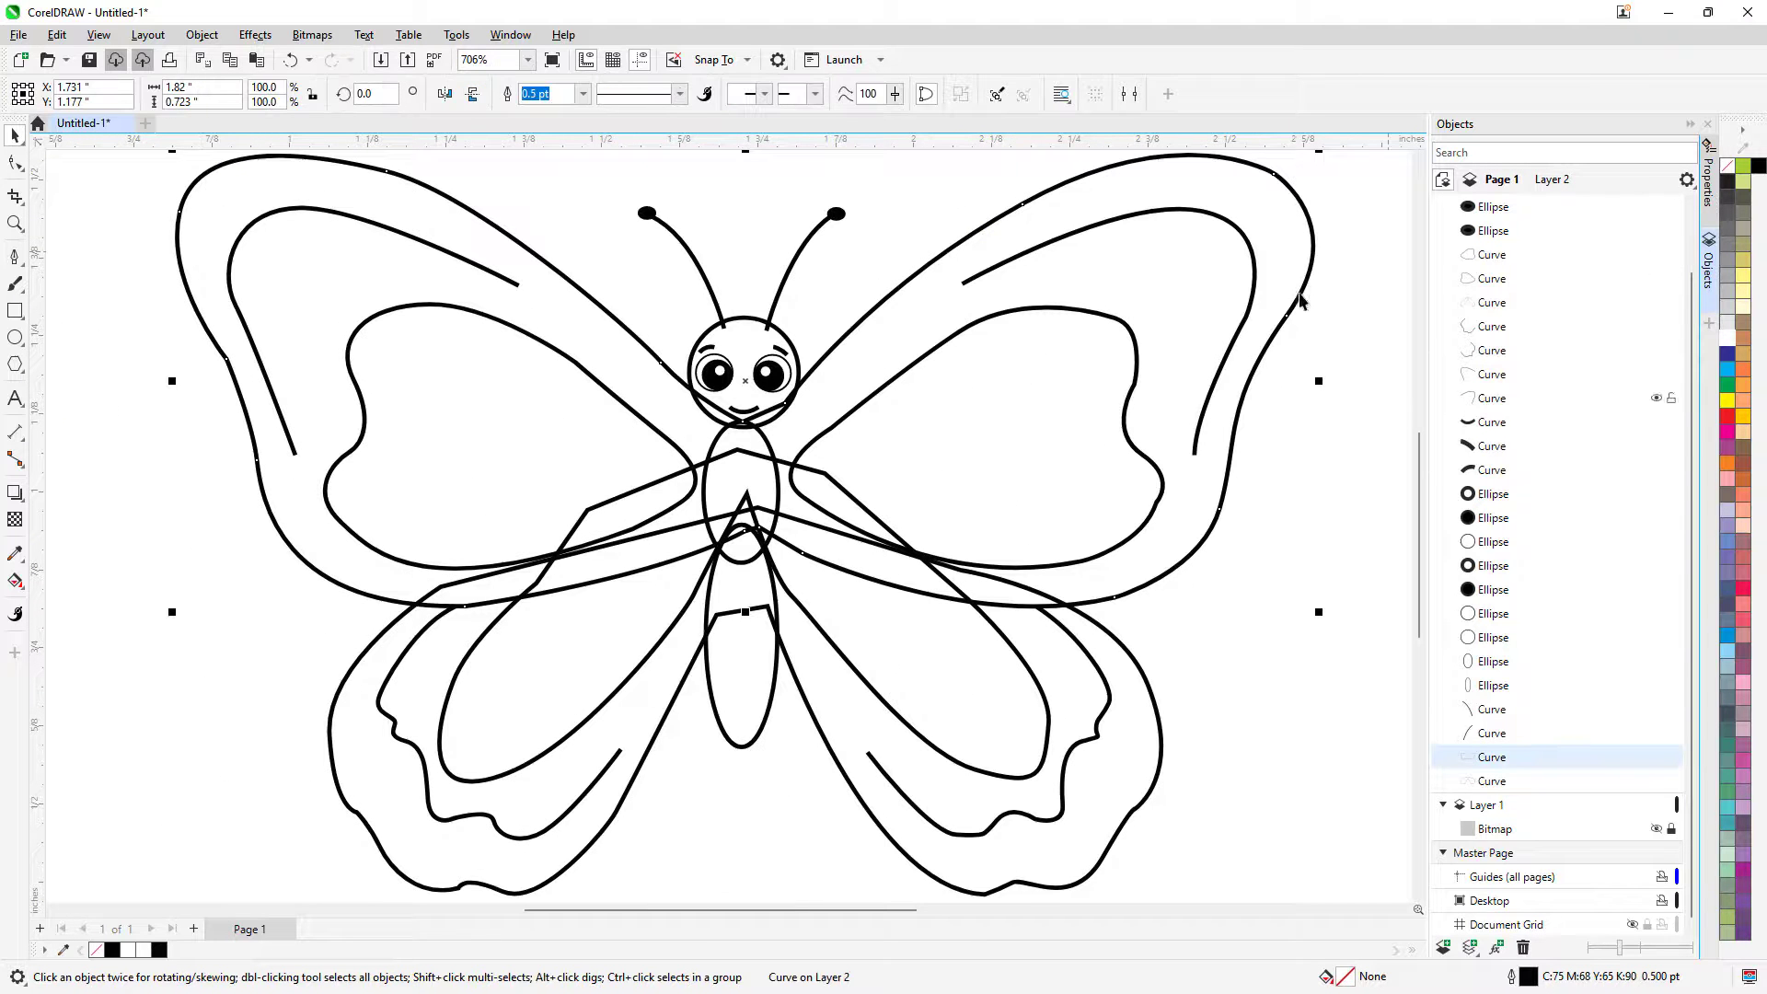
click(1724, 418)
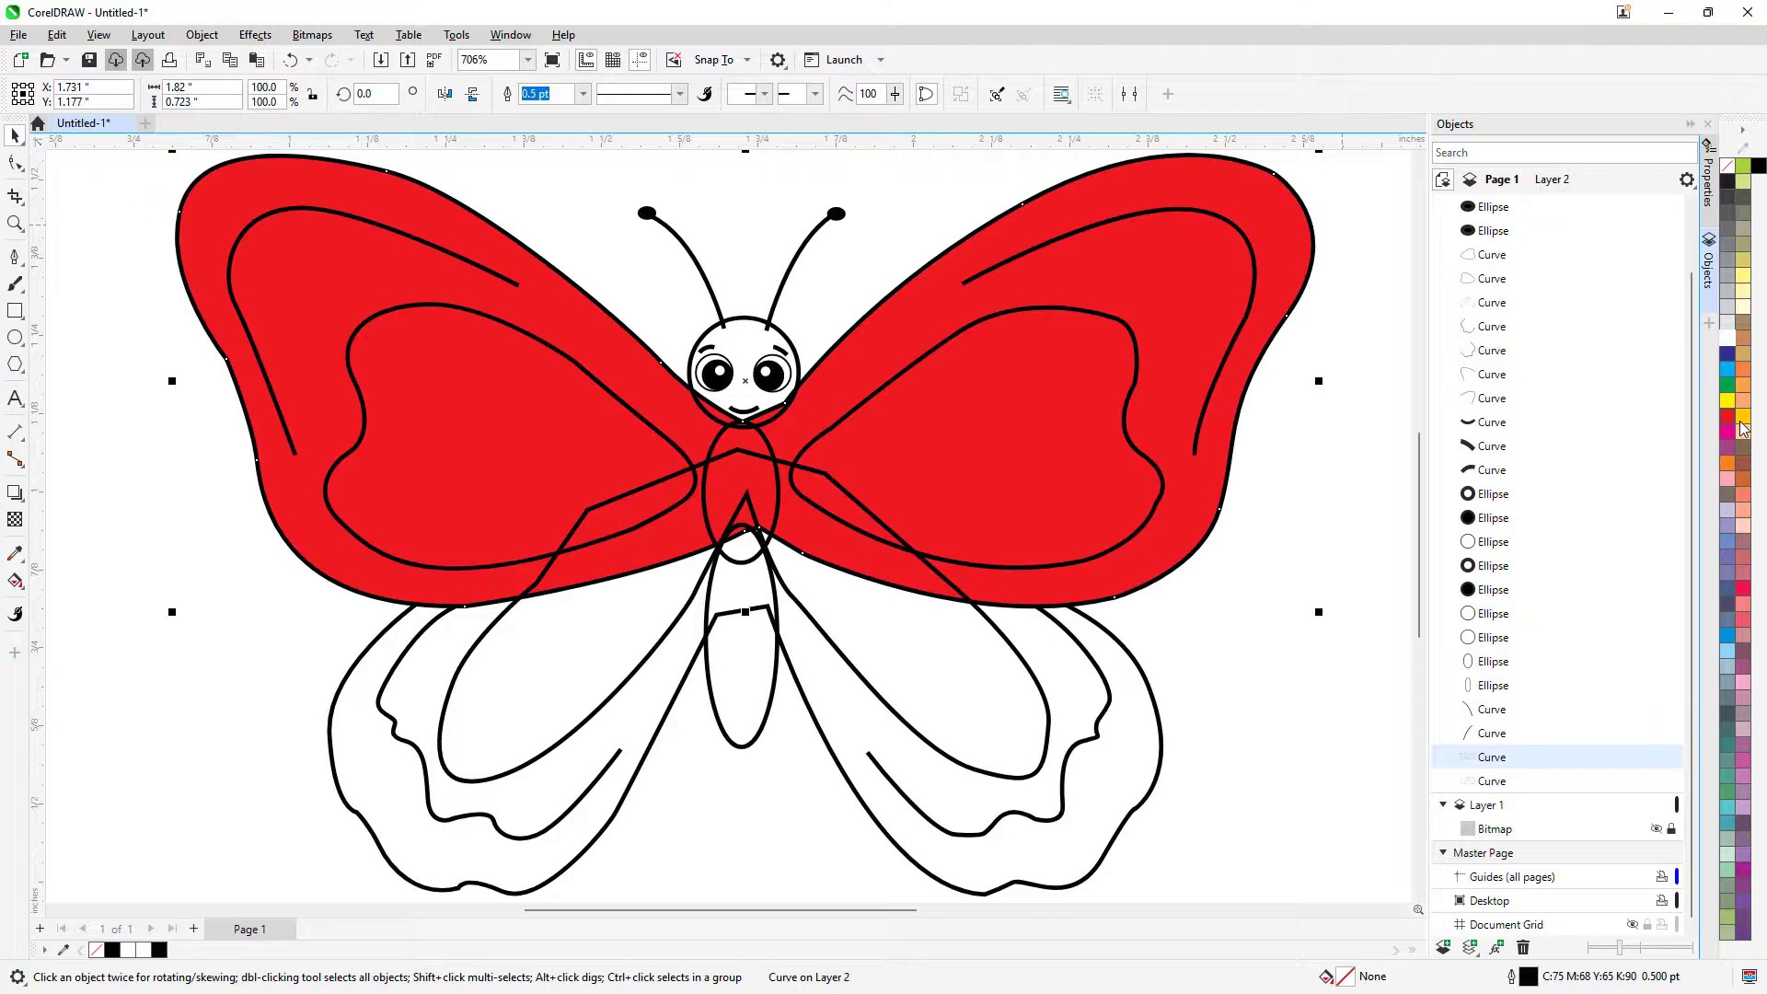
click(1741, 420)
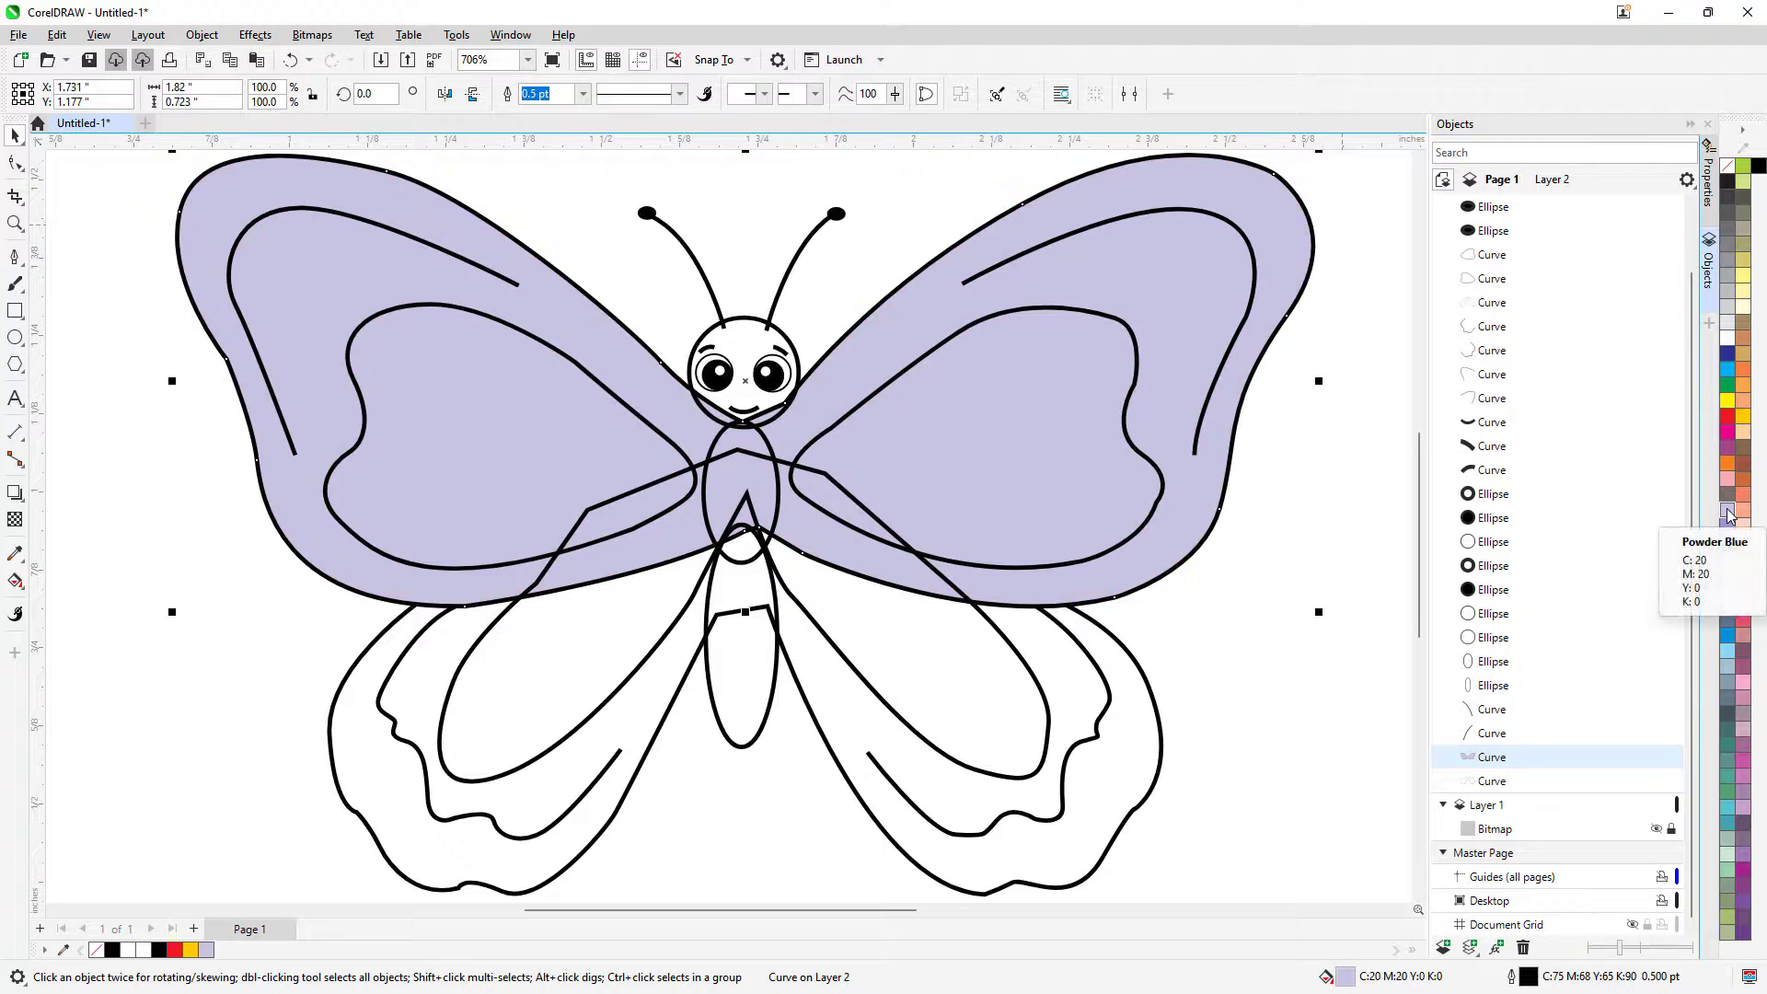
Fill the outer lower wing shape with C60 M60 purple and its inner shape with lighter C40 M40 purple
click(1143, 699)
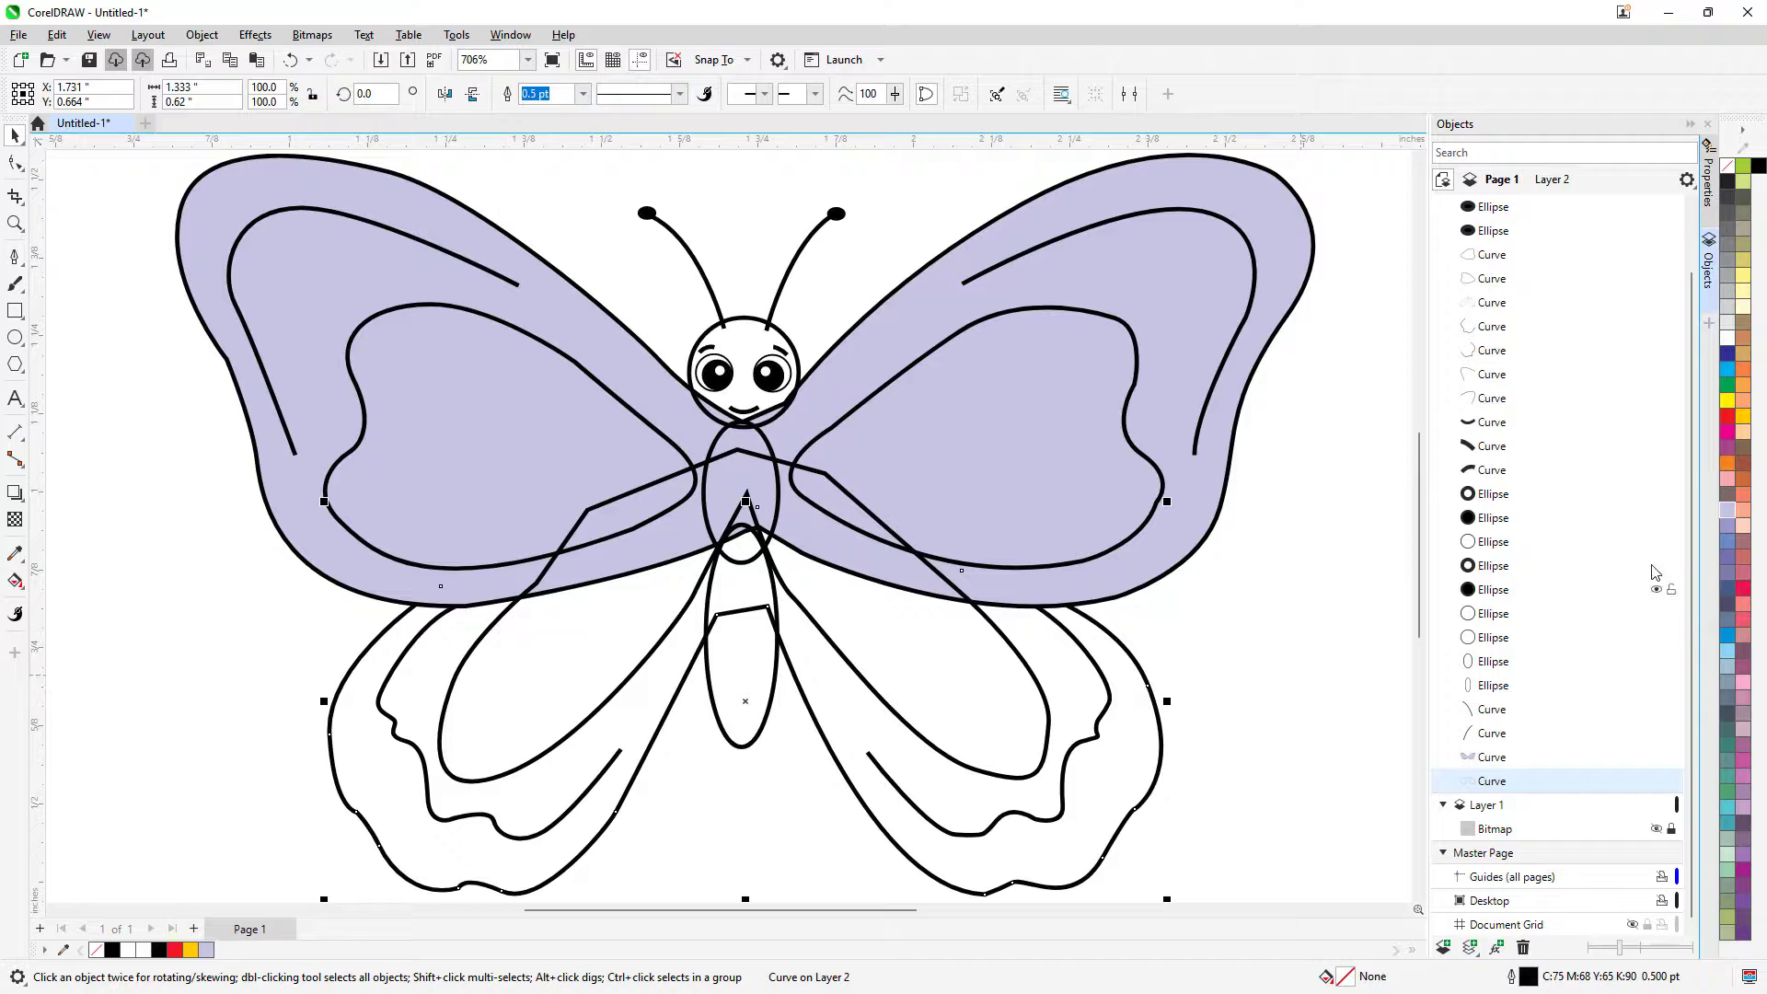
click(1730, 567)
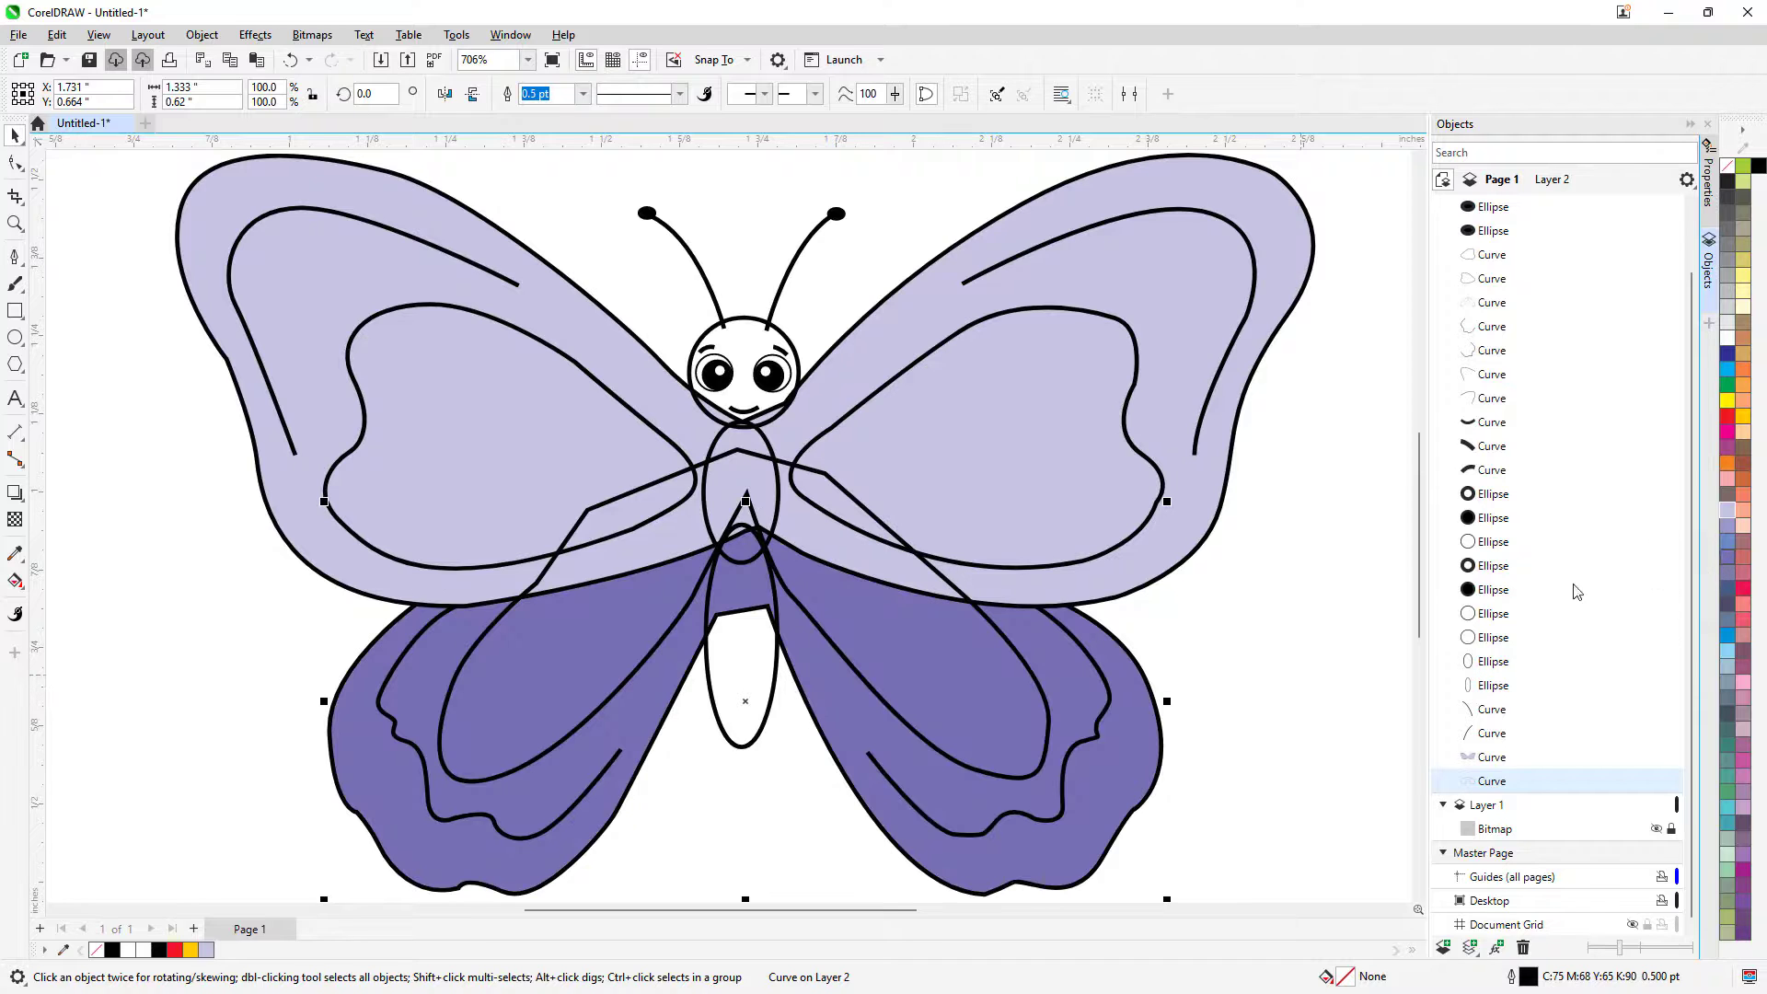
click(1213, 626)
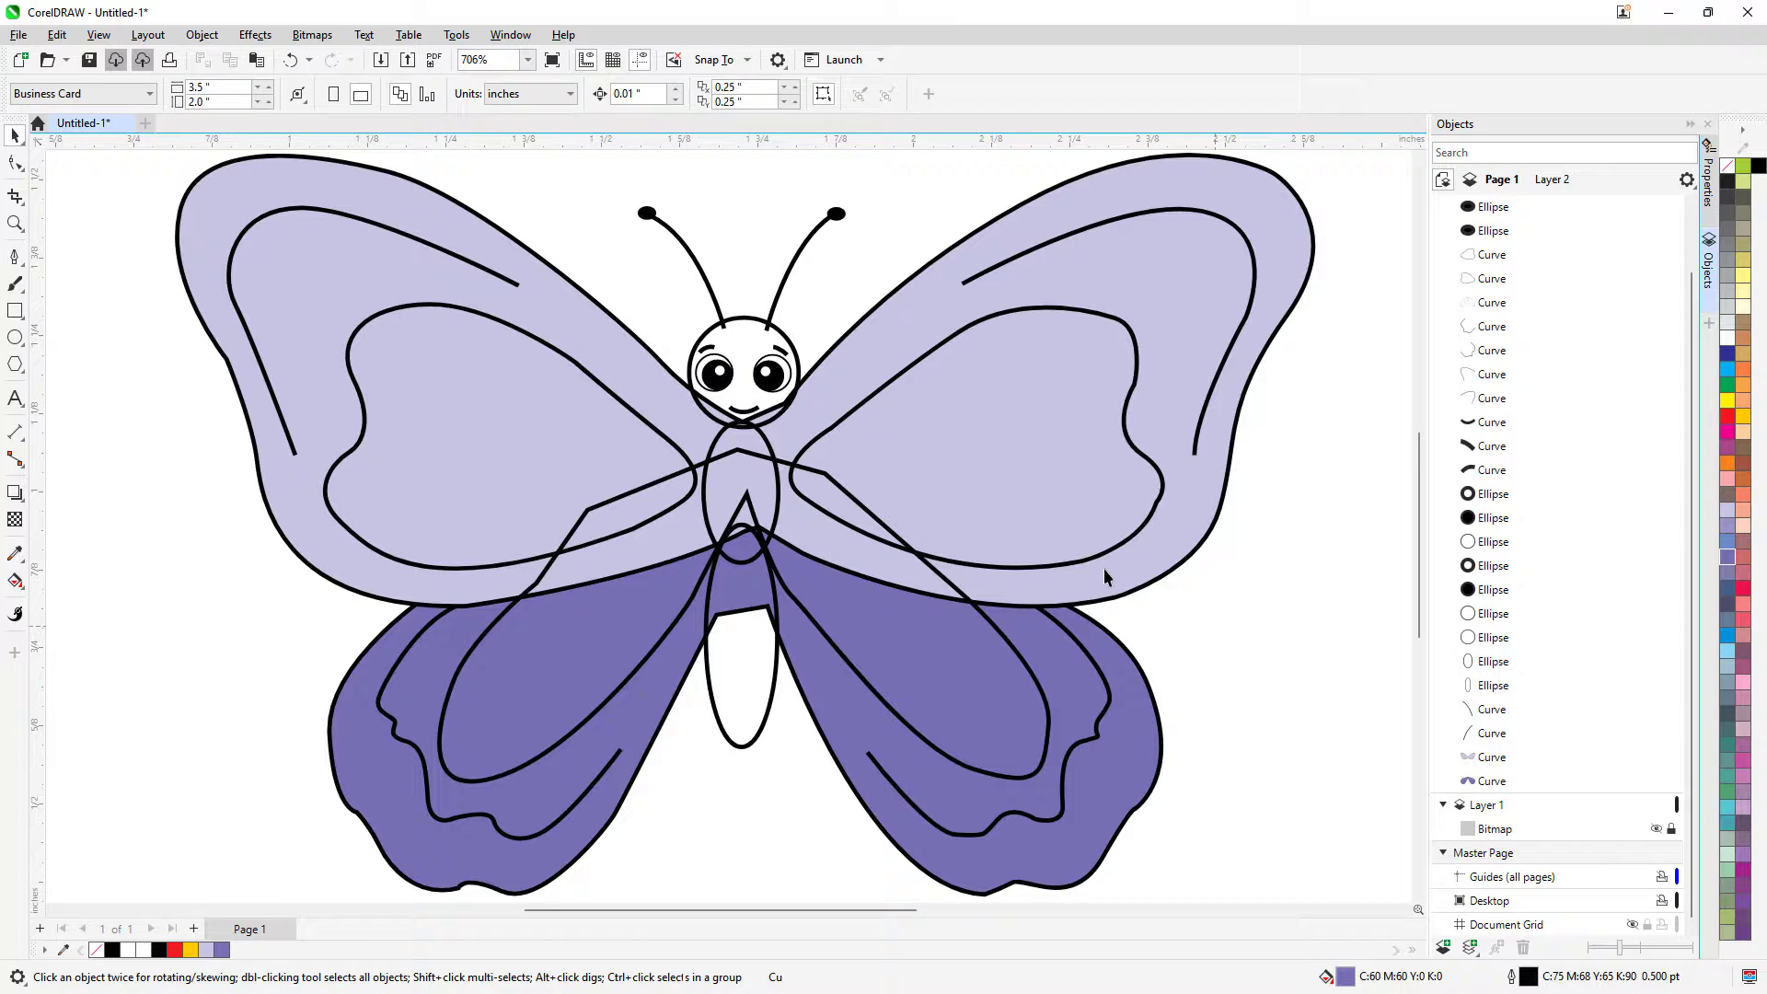
click(957, 593)
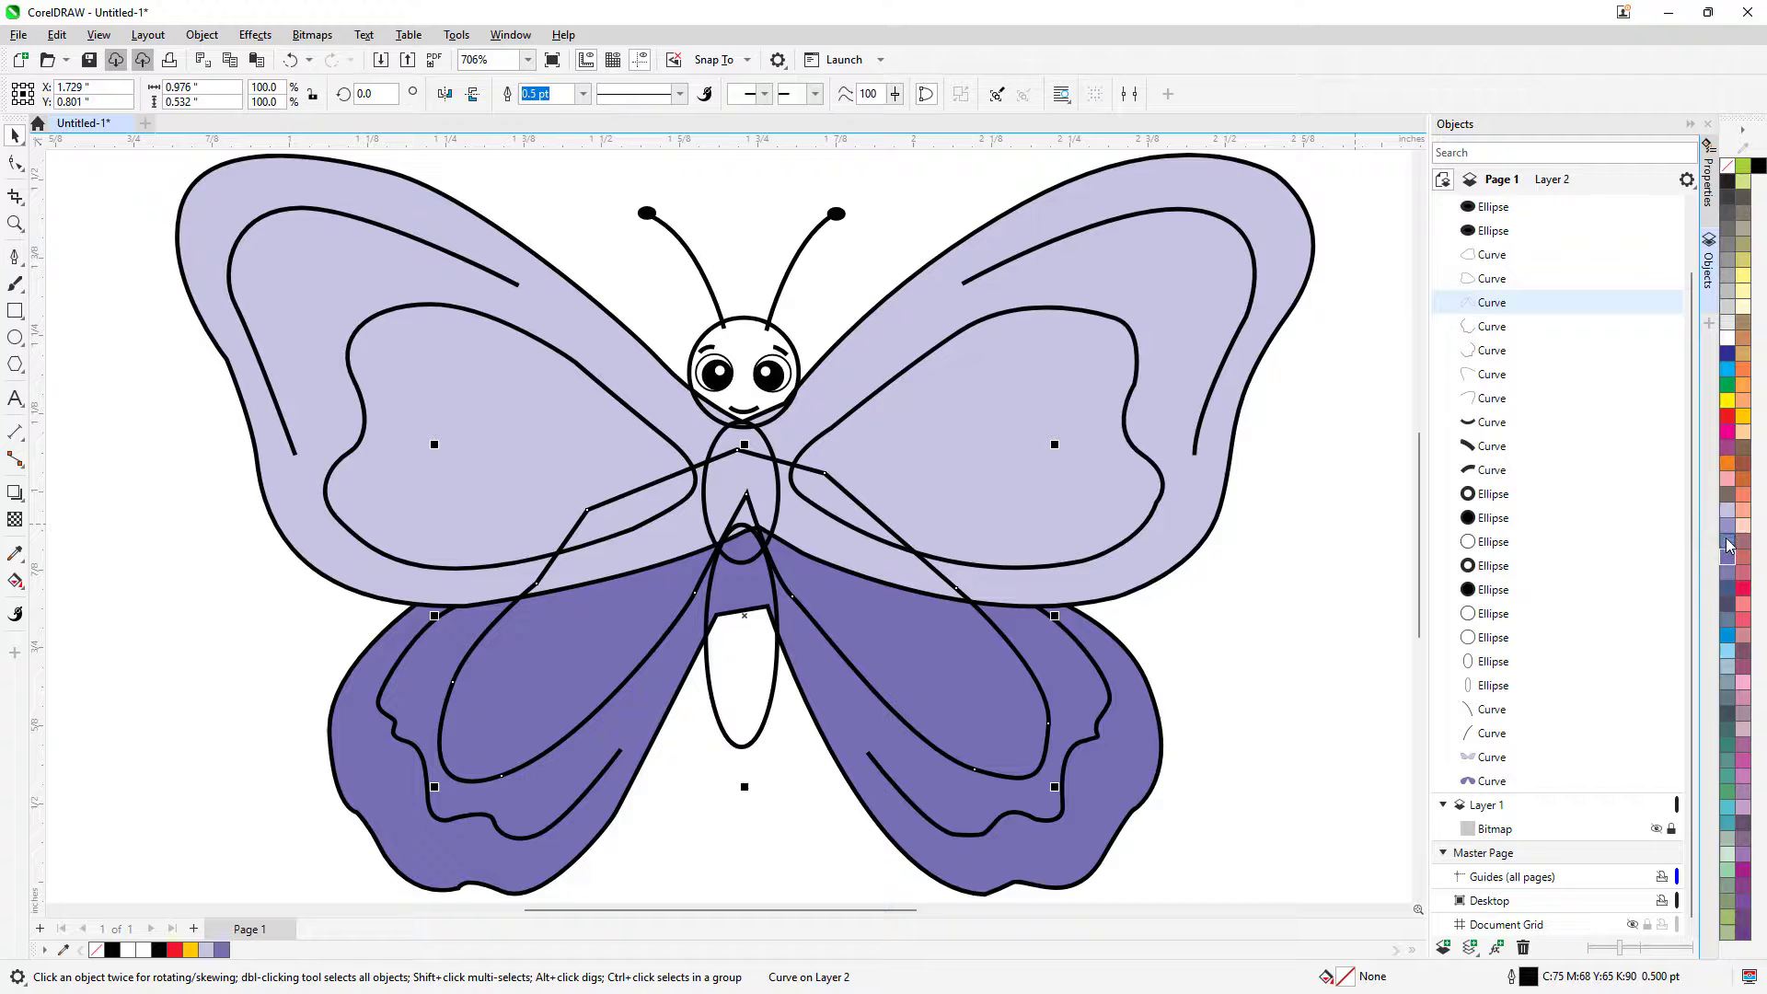
click(1727, 534)
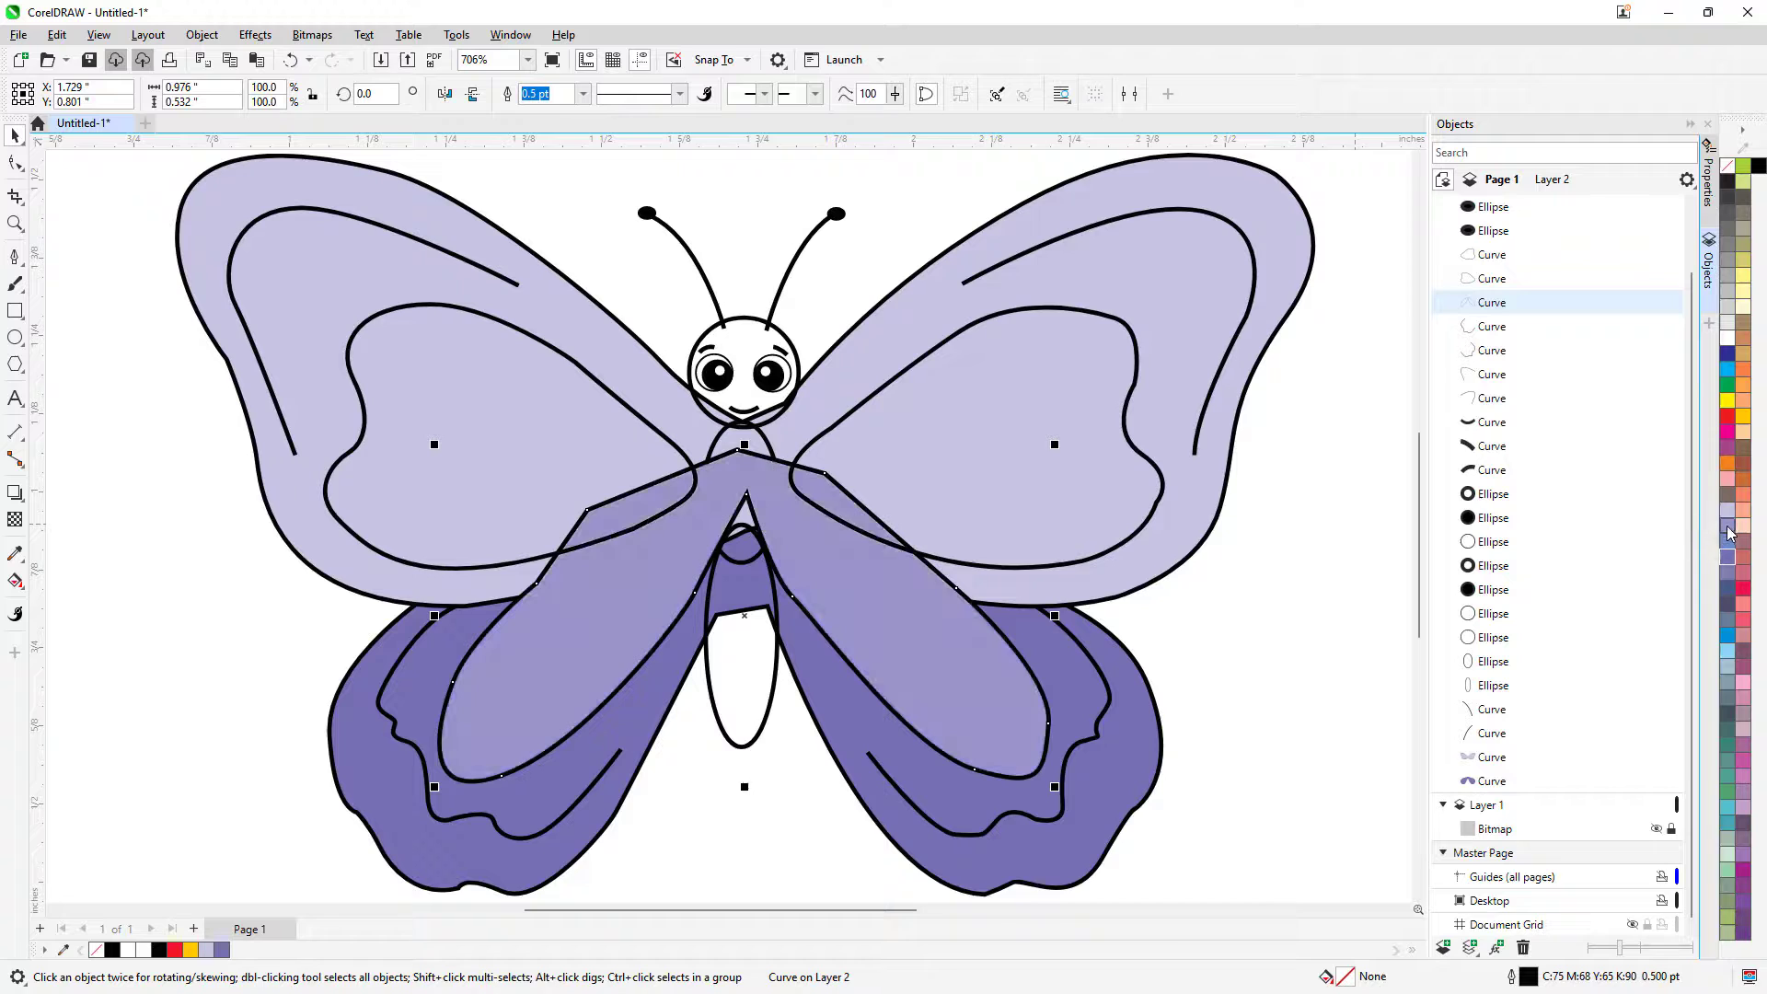
Fill the inner shapes of both upper wings with light pink
click(1161, 479)
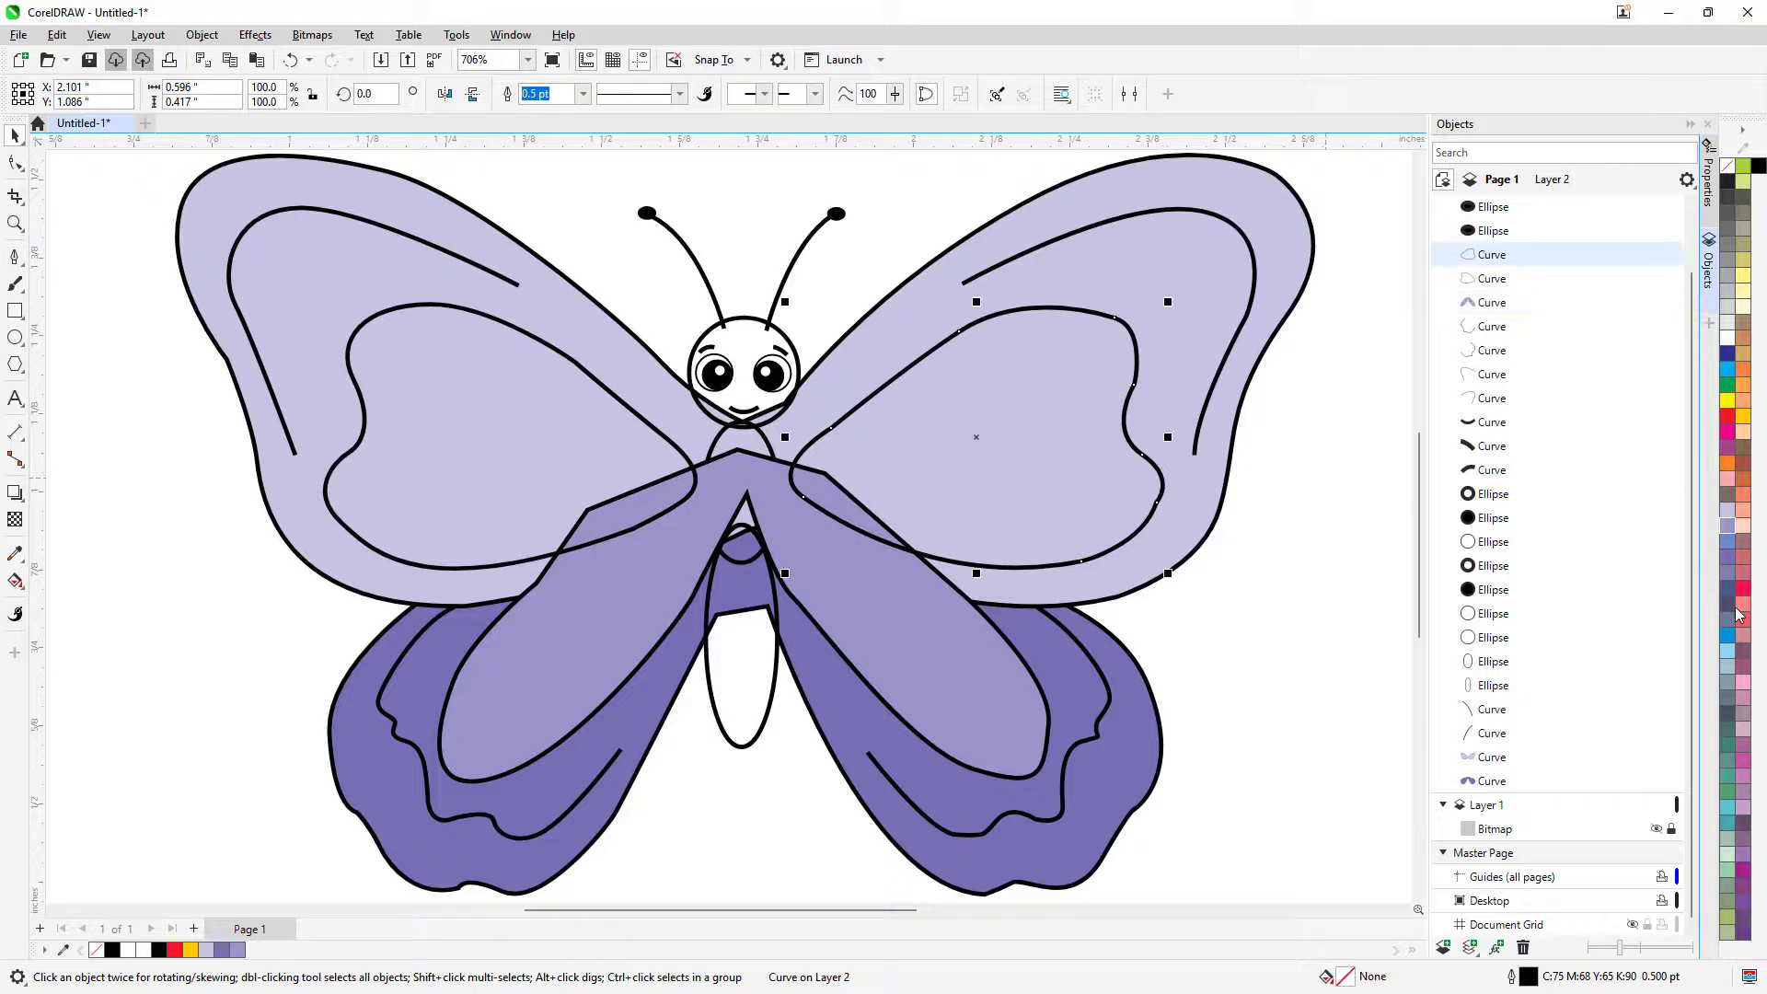
click(1727, 578)
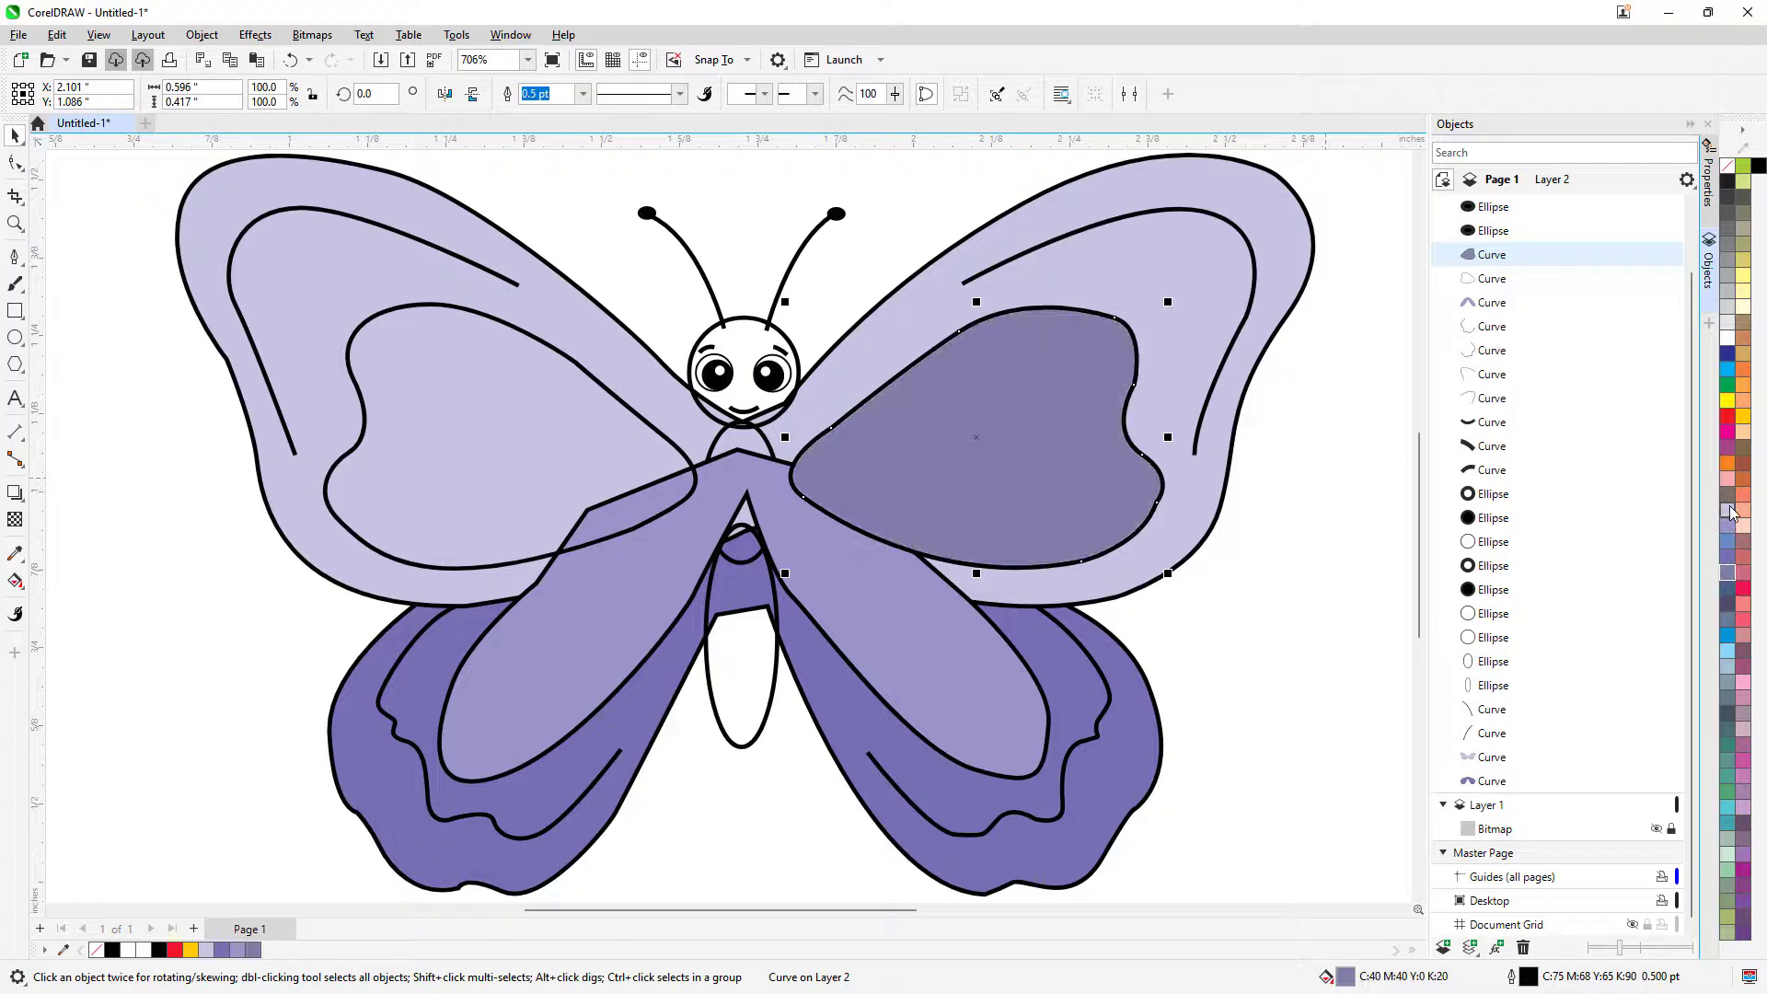
click(1730, 512)
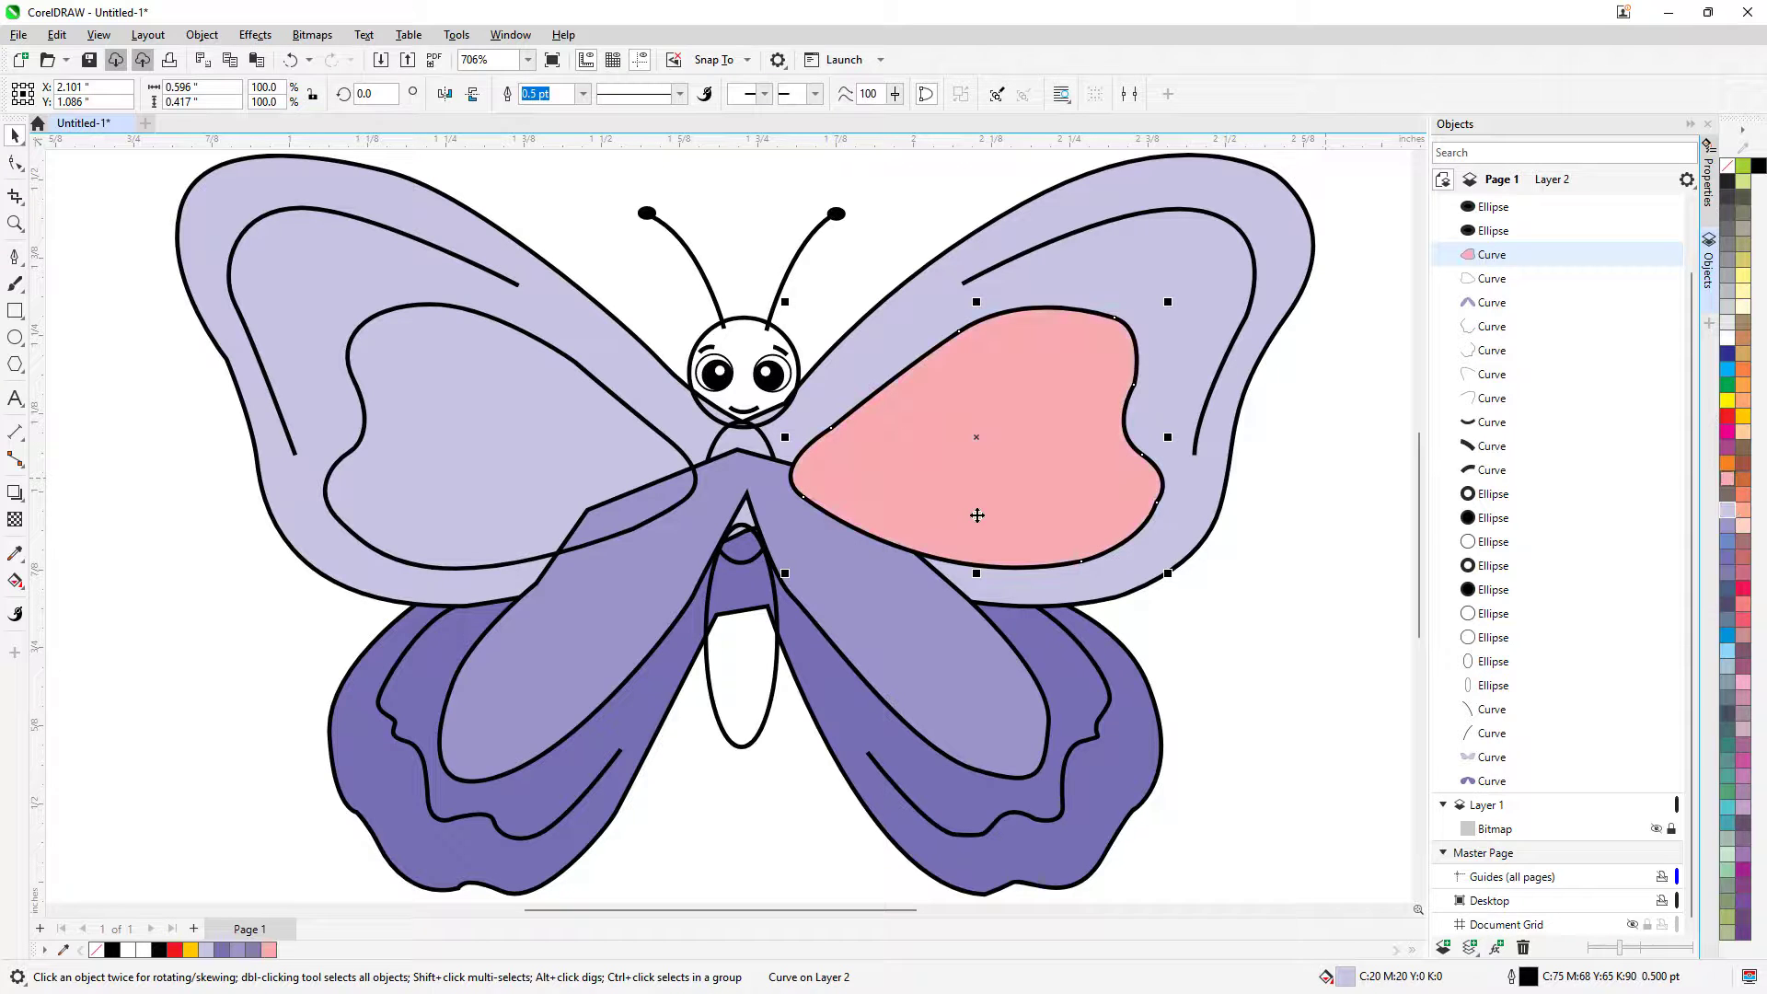
click(567, 361)
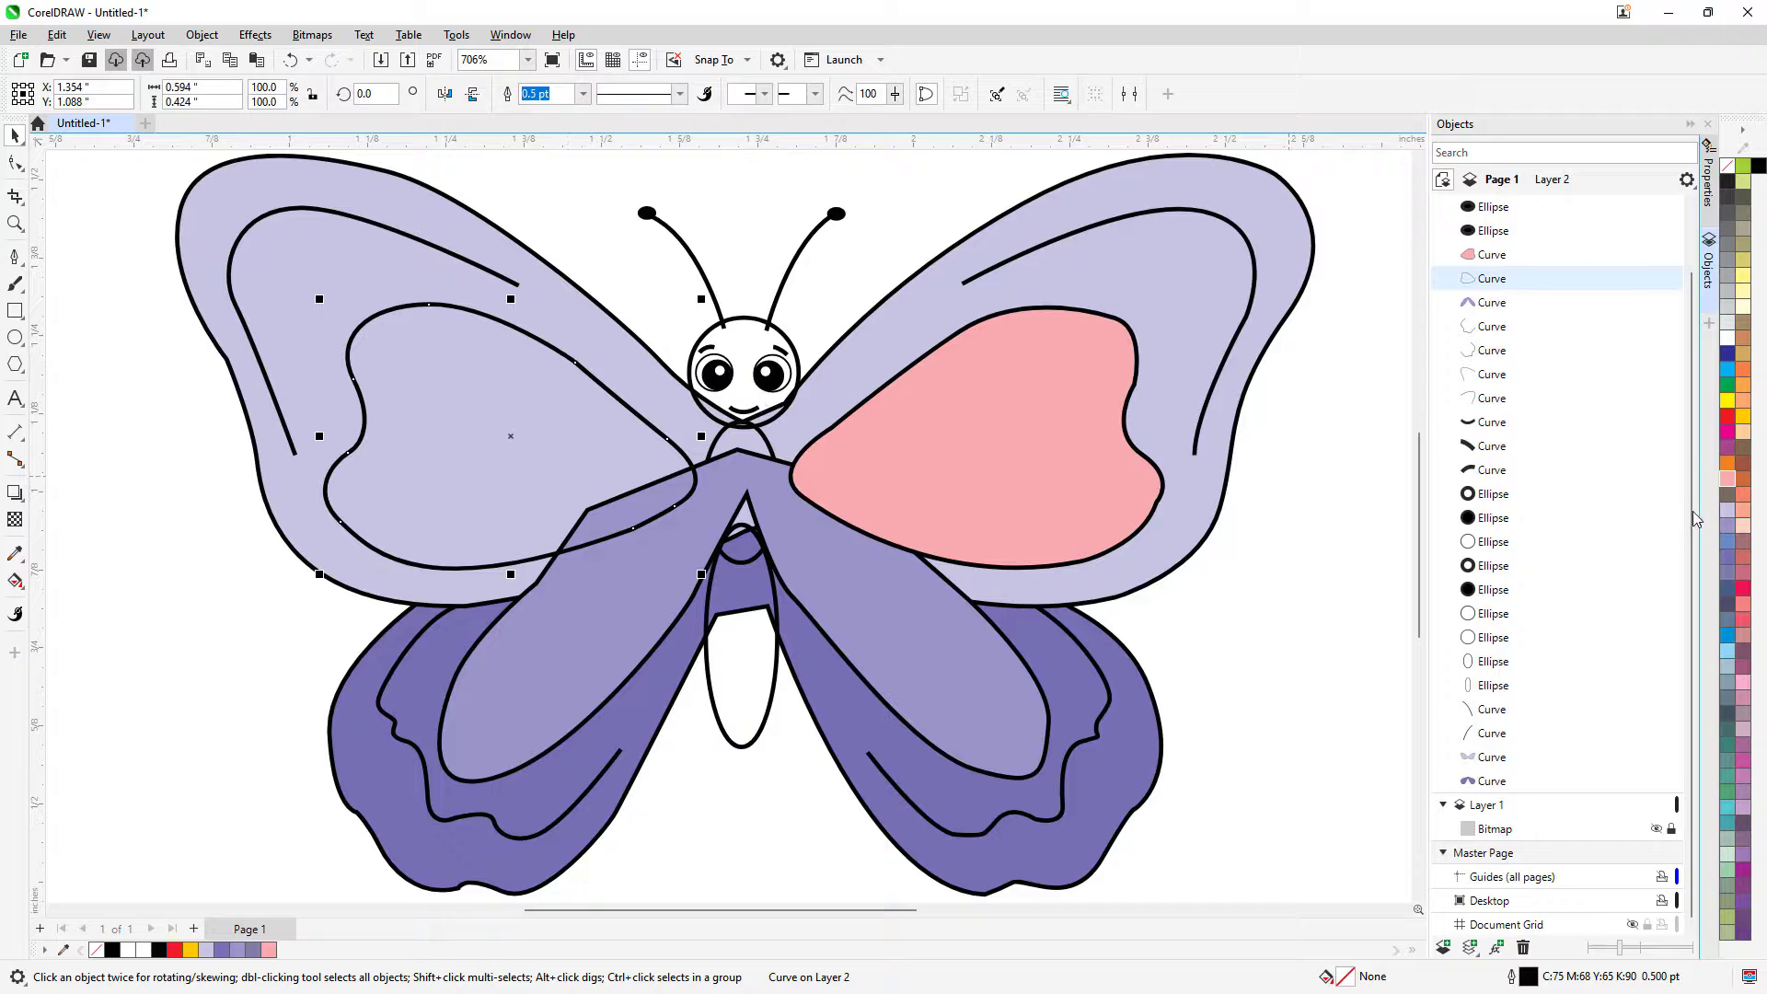
click(1728, 478)
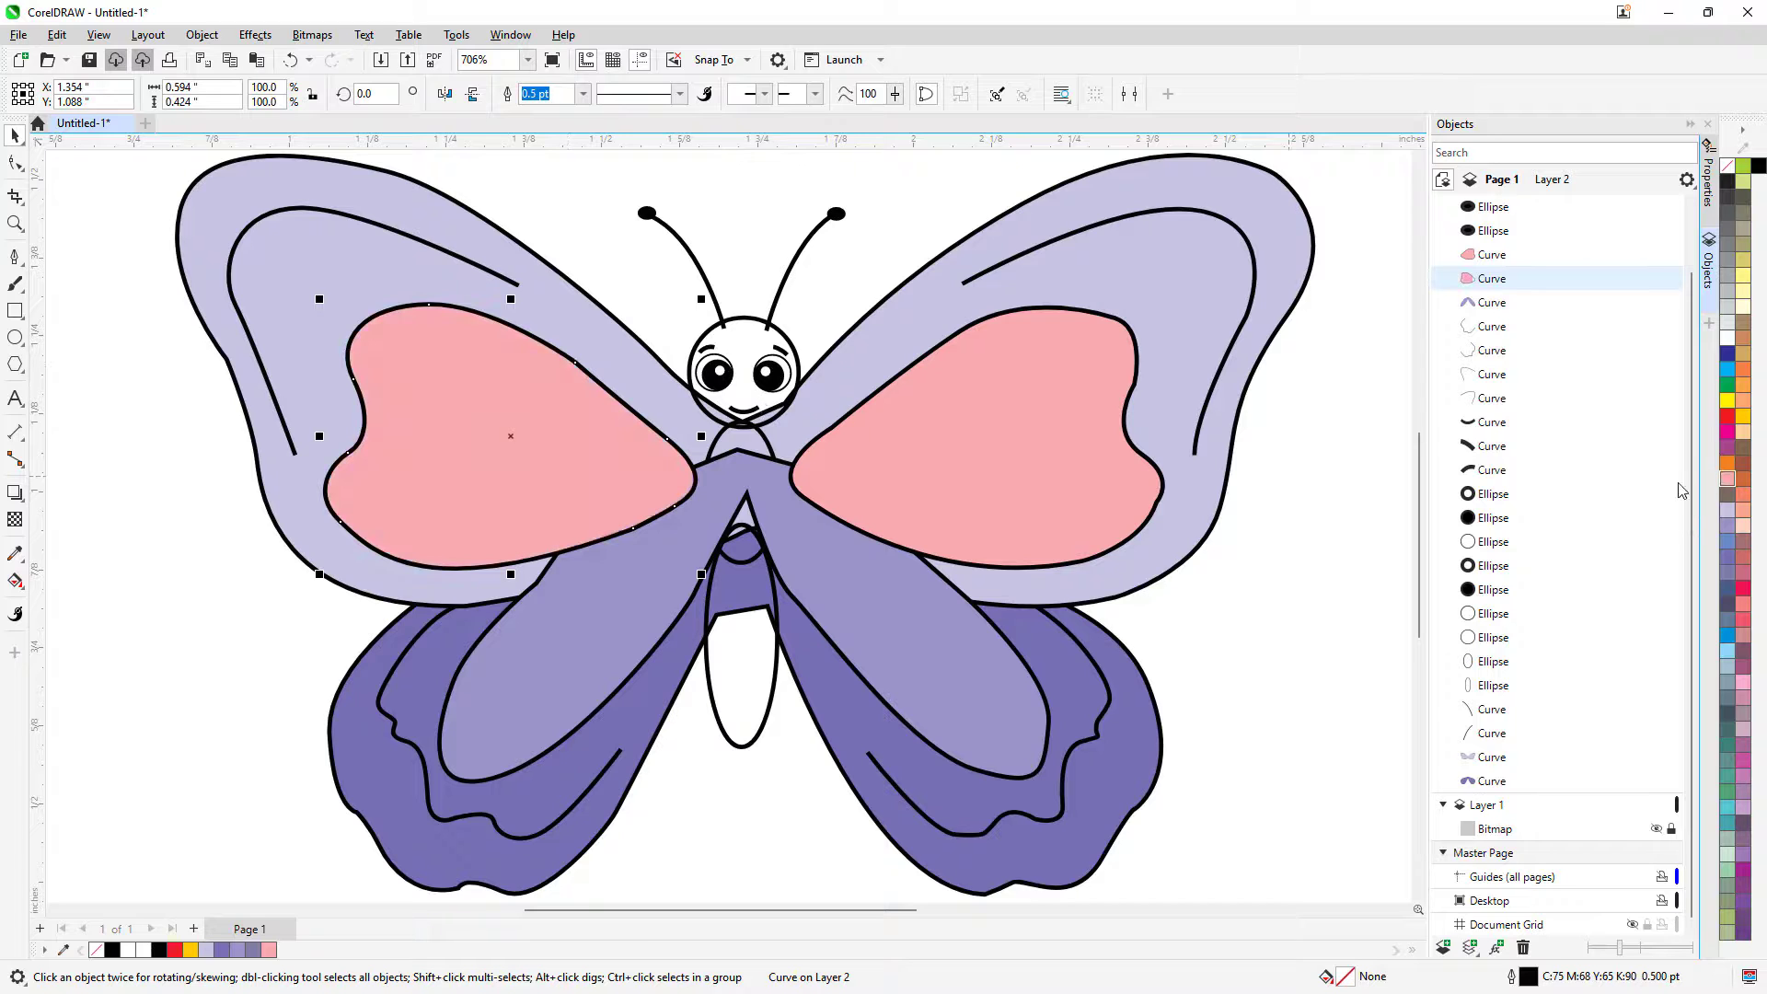
Move both body ellipses above the inner lower-wing shape in the stacking order and fill them with brown C0 M20 Y40 K40
click(771, 440)
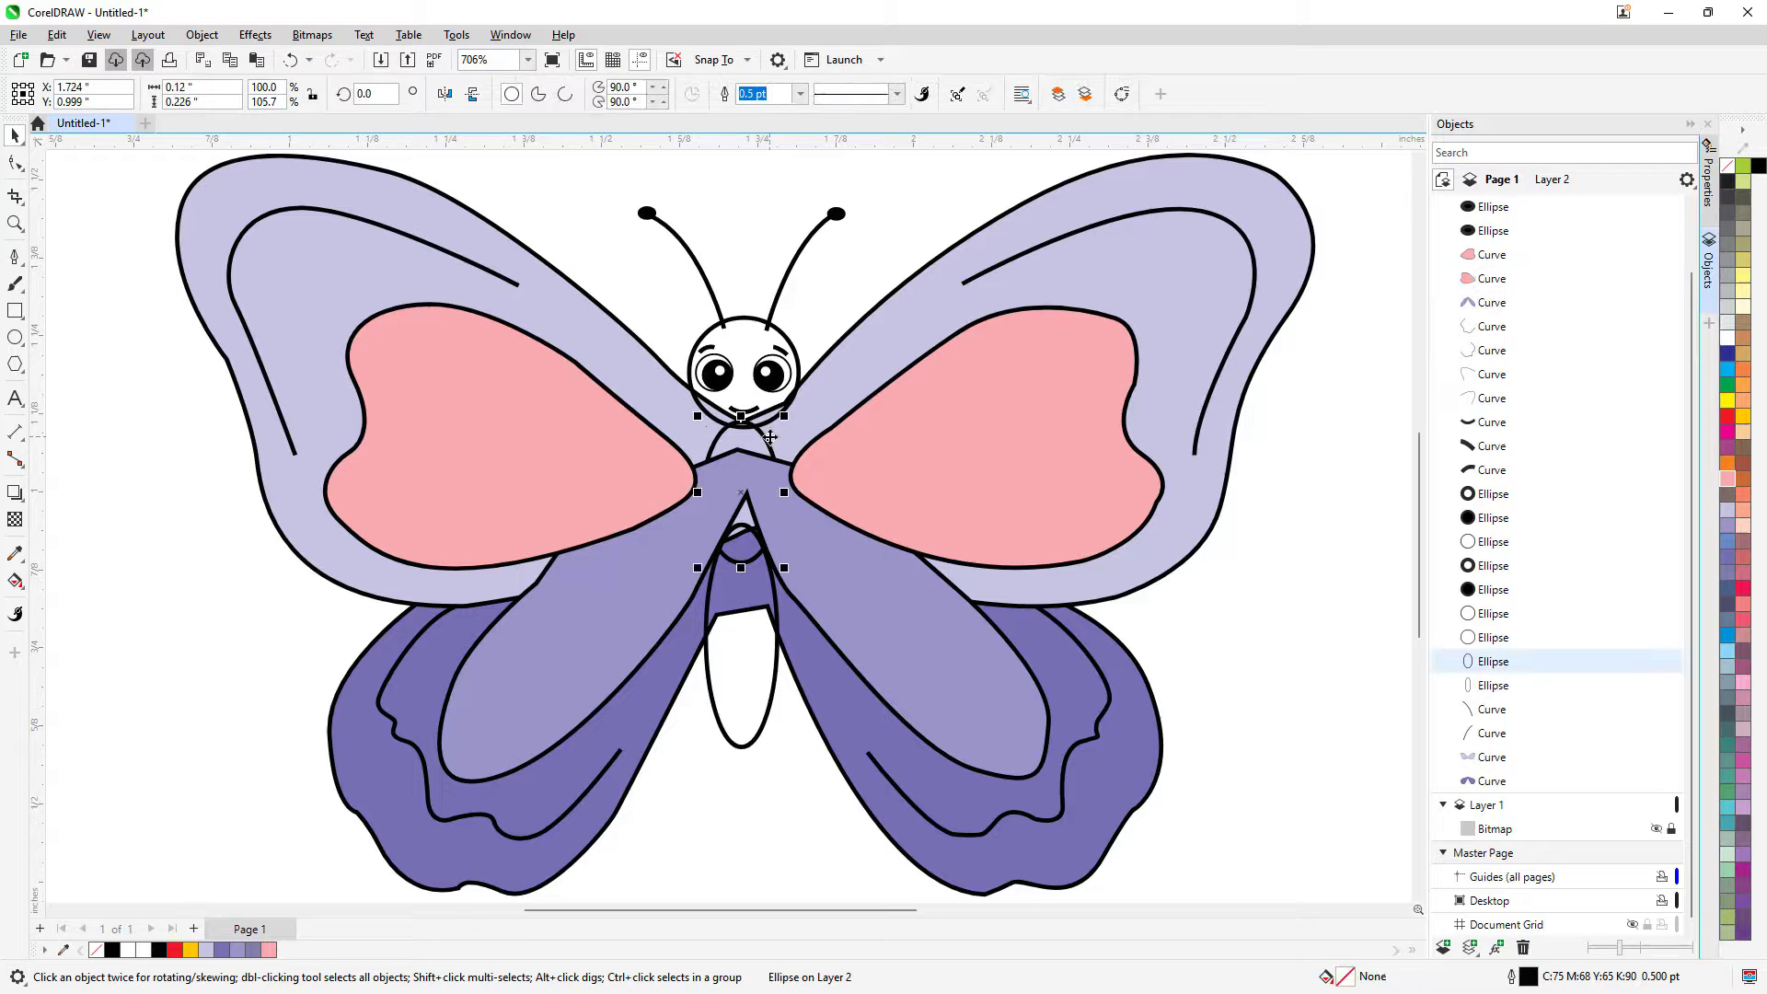
shift+click(779, 685)
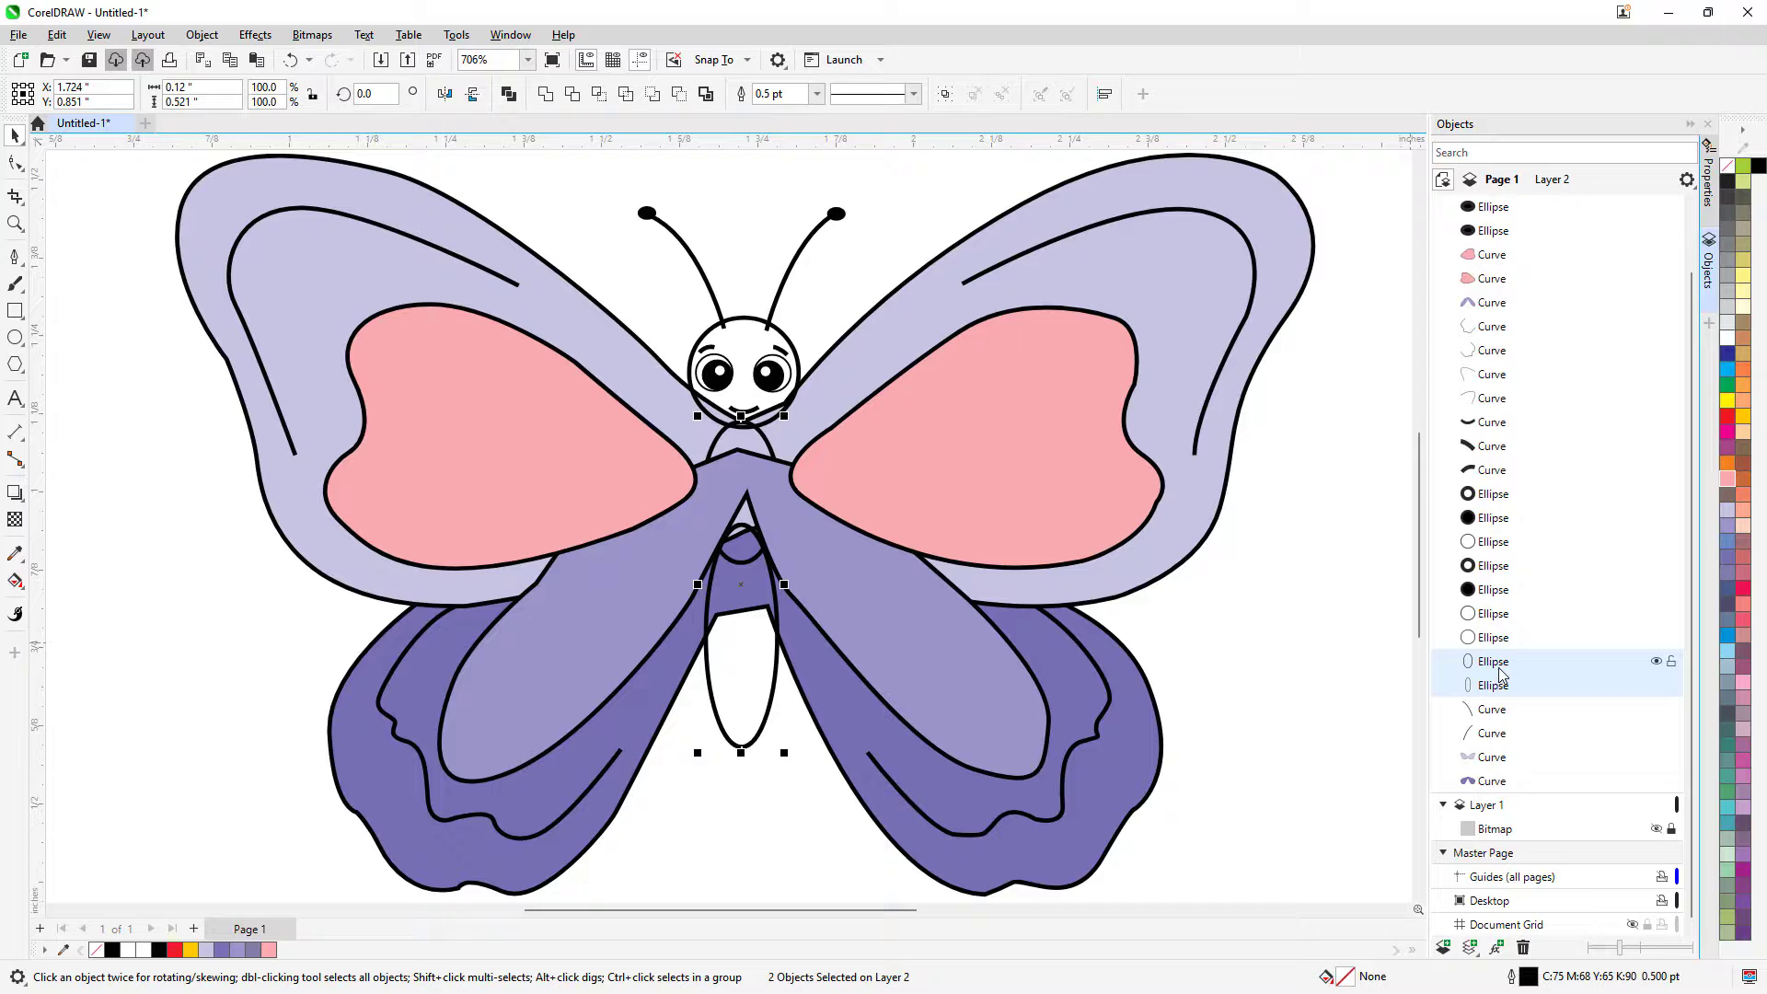
drag(1500, 677, 1499, 364)
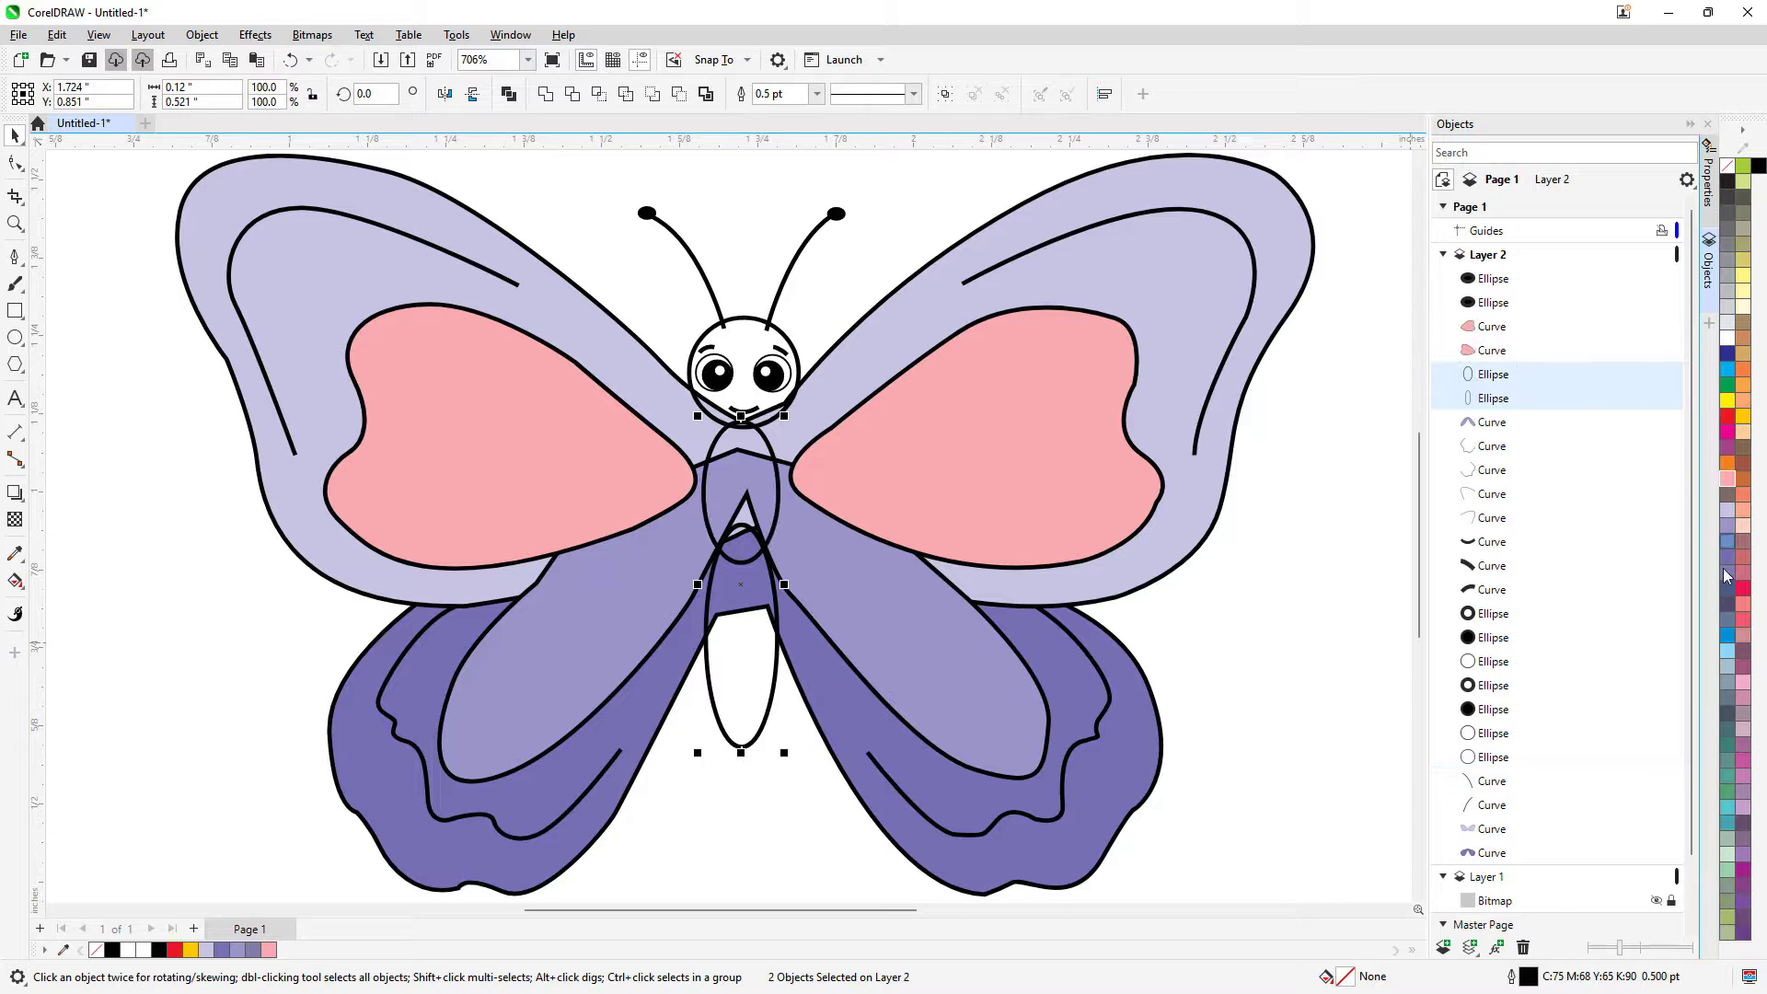
click(1744, 324)
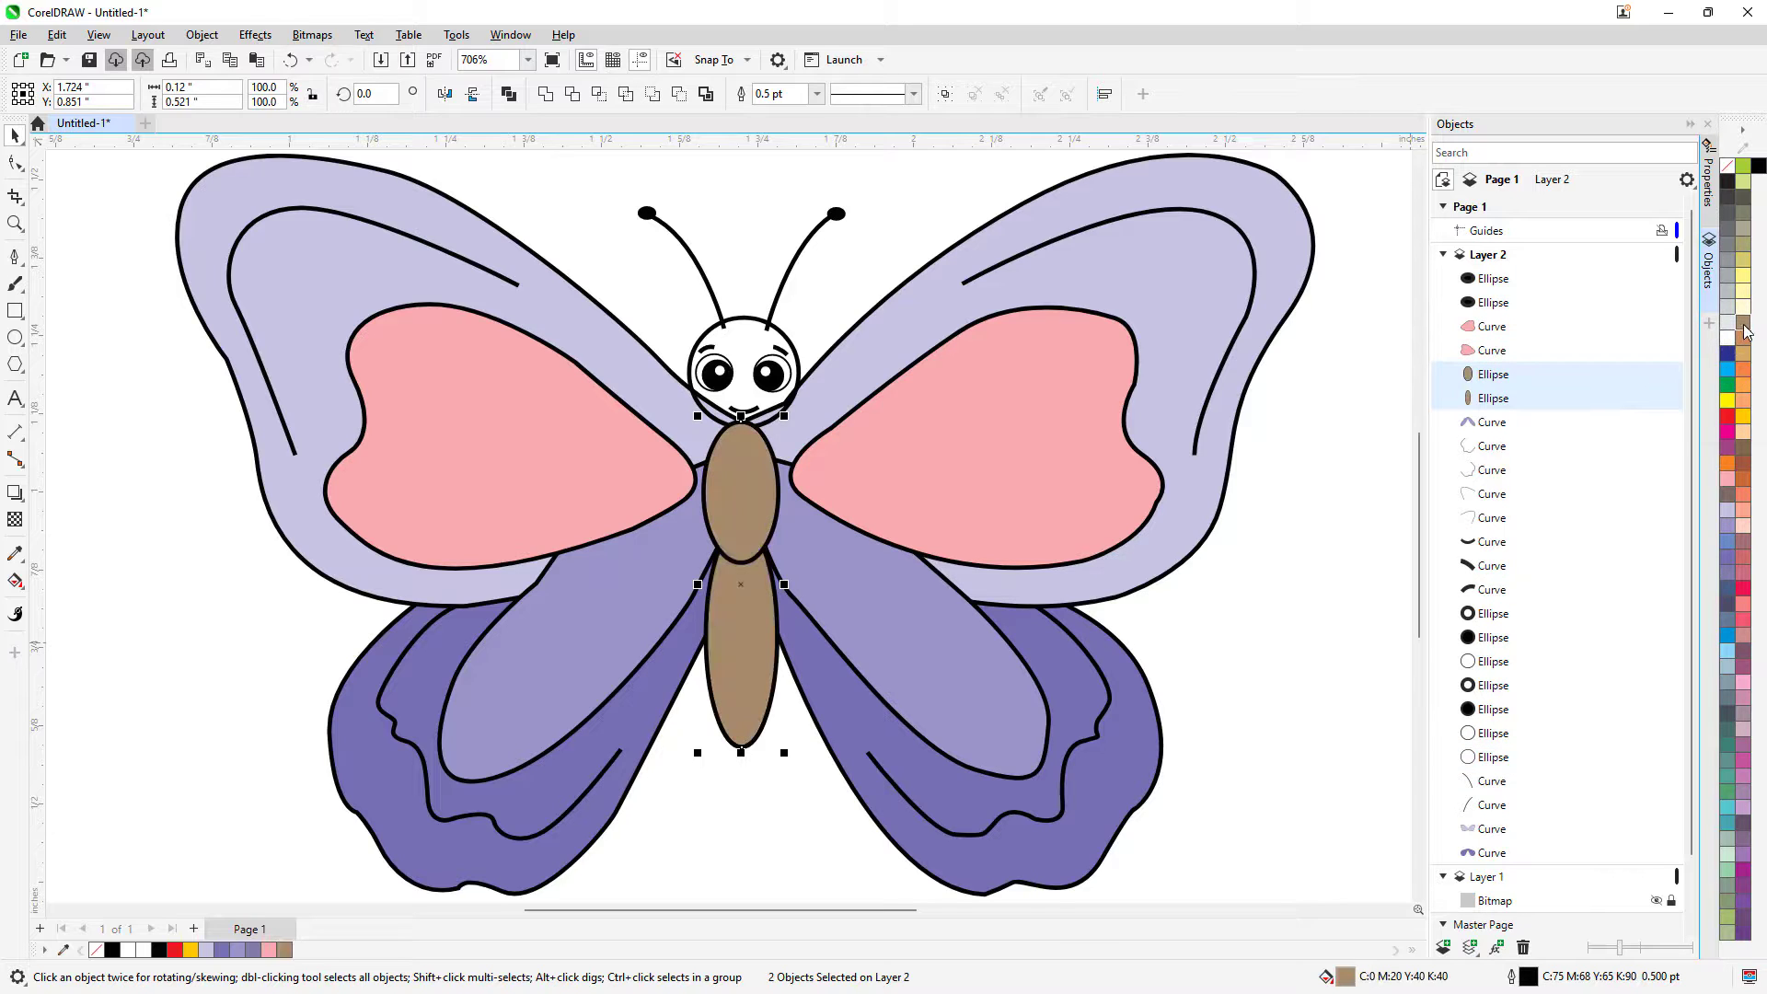
Fill the head circle with the same brown as the body, C0 M20 Y40 K40
click(788, 341)
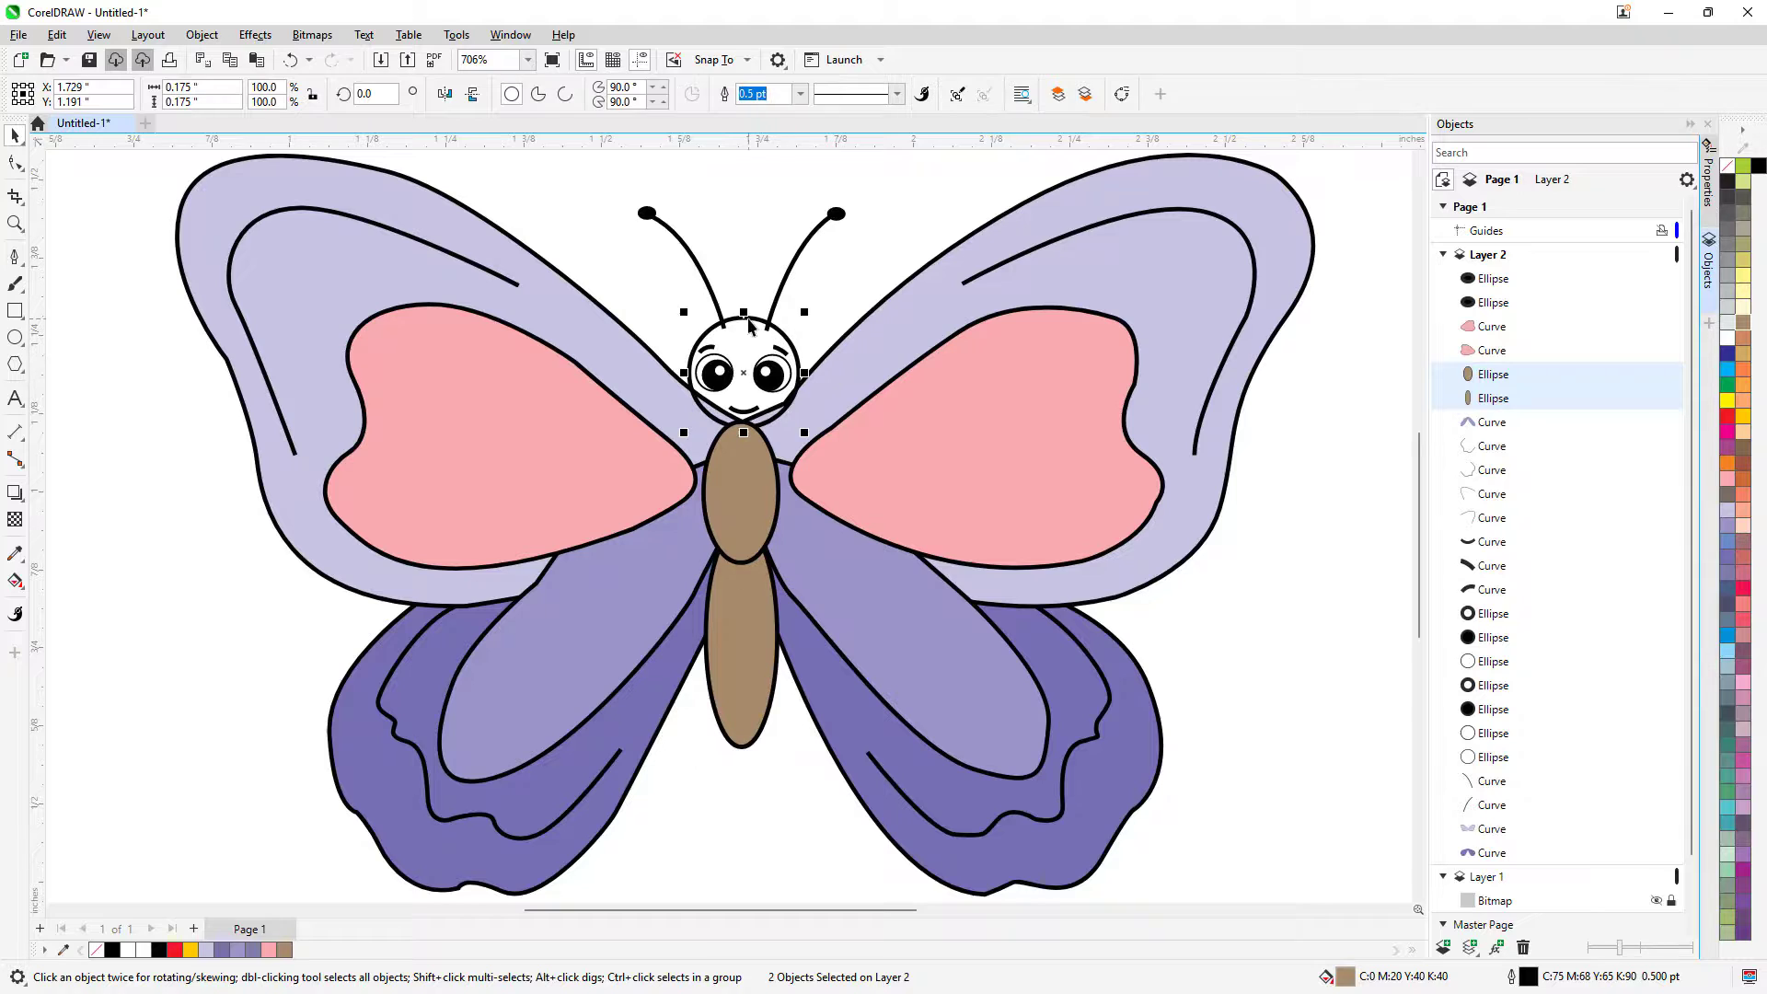
click(1742, 322)
click(1008, 231)
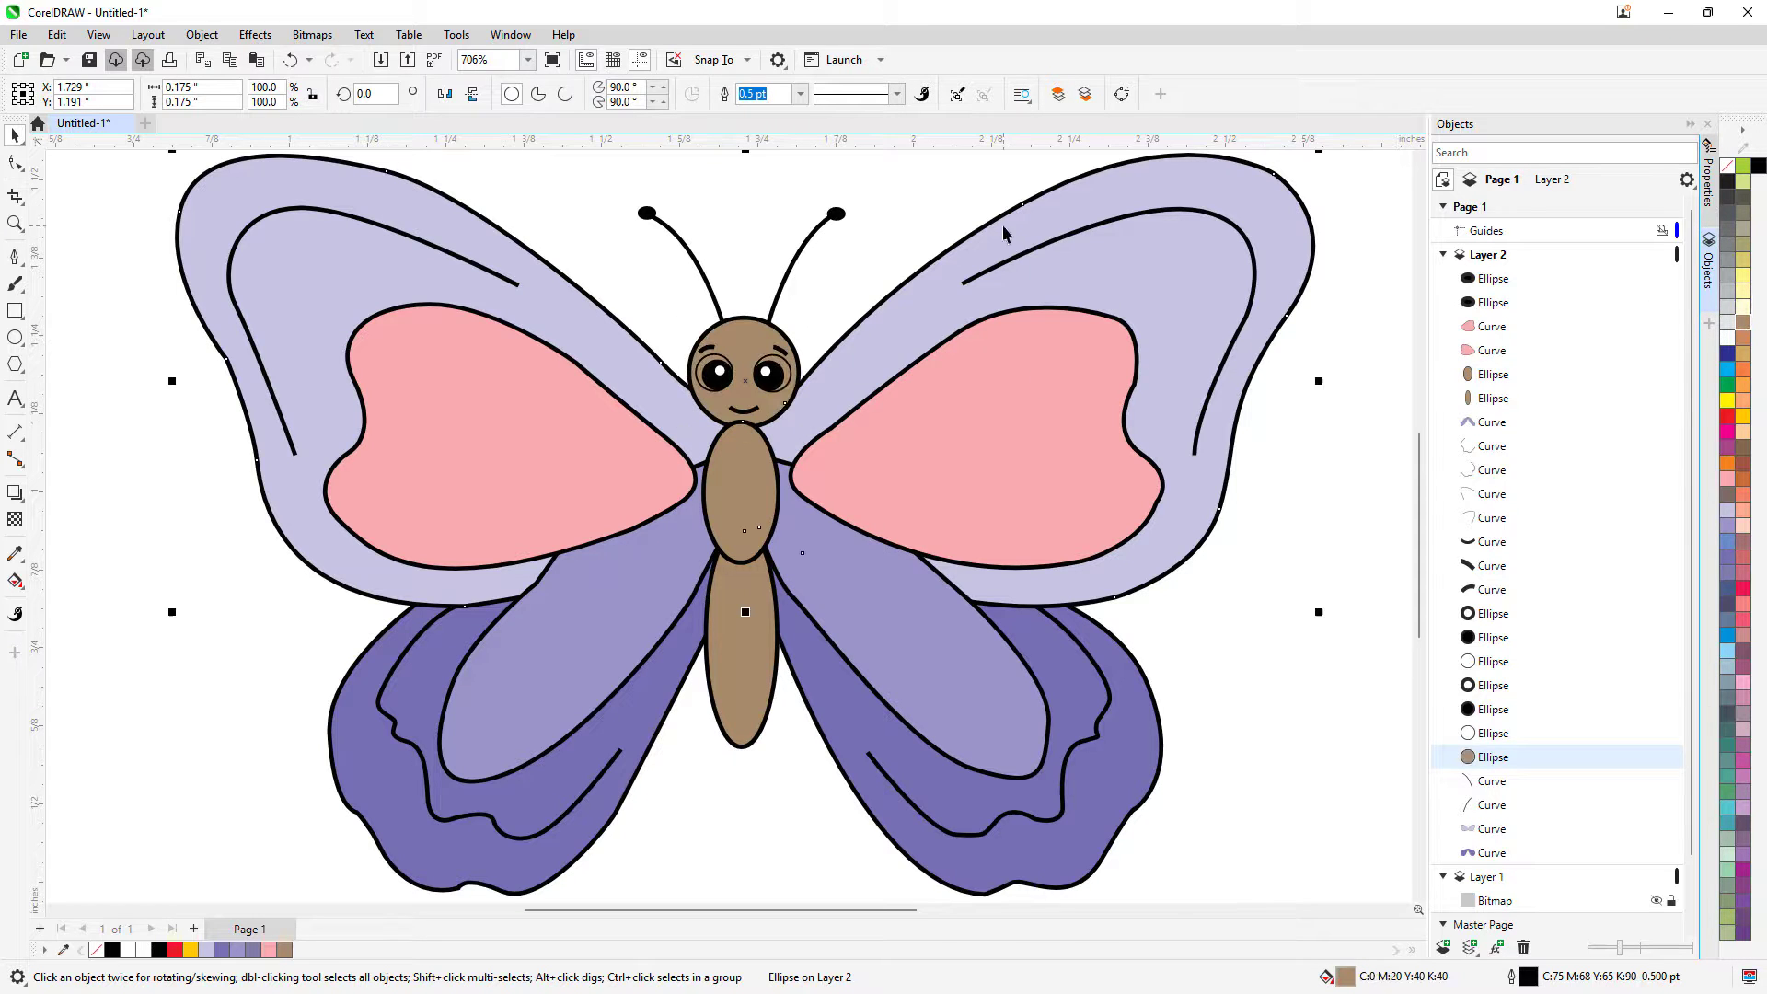
Fill the outer circles of both eyes with white and deselect them
click(791, 372)
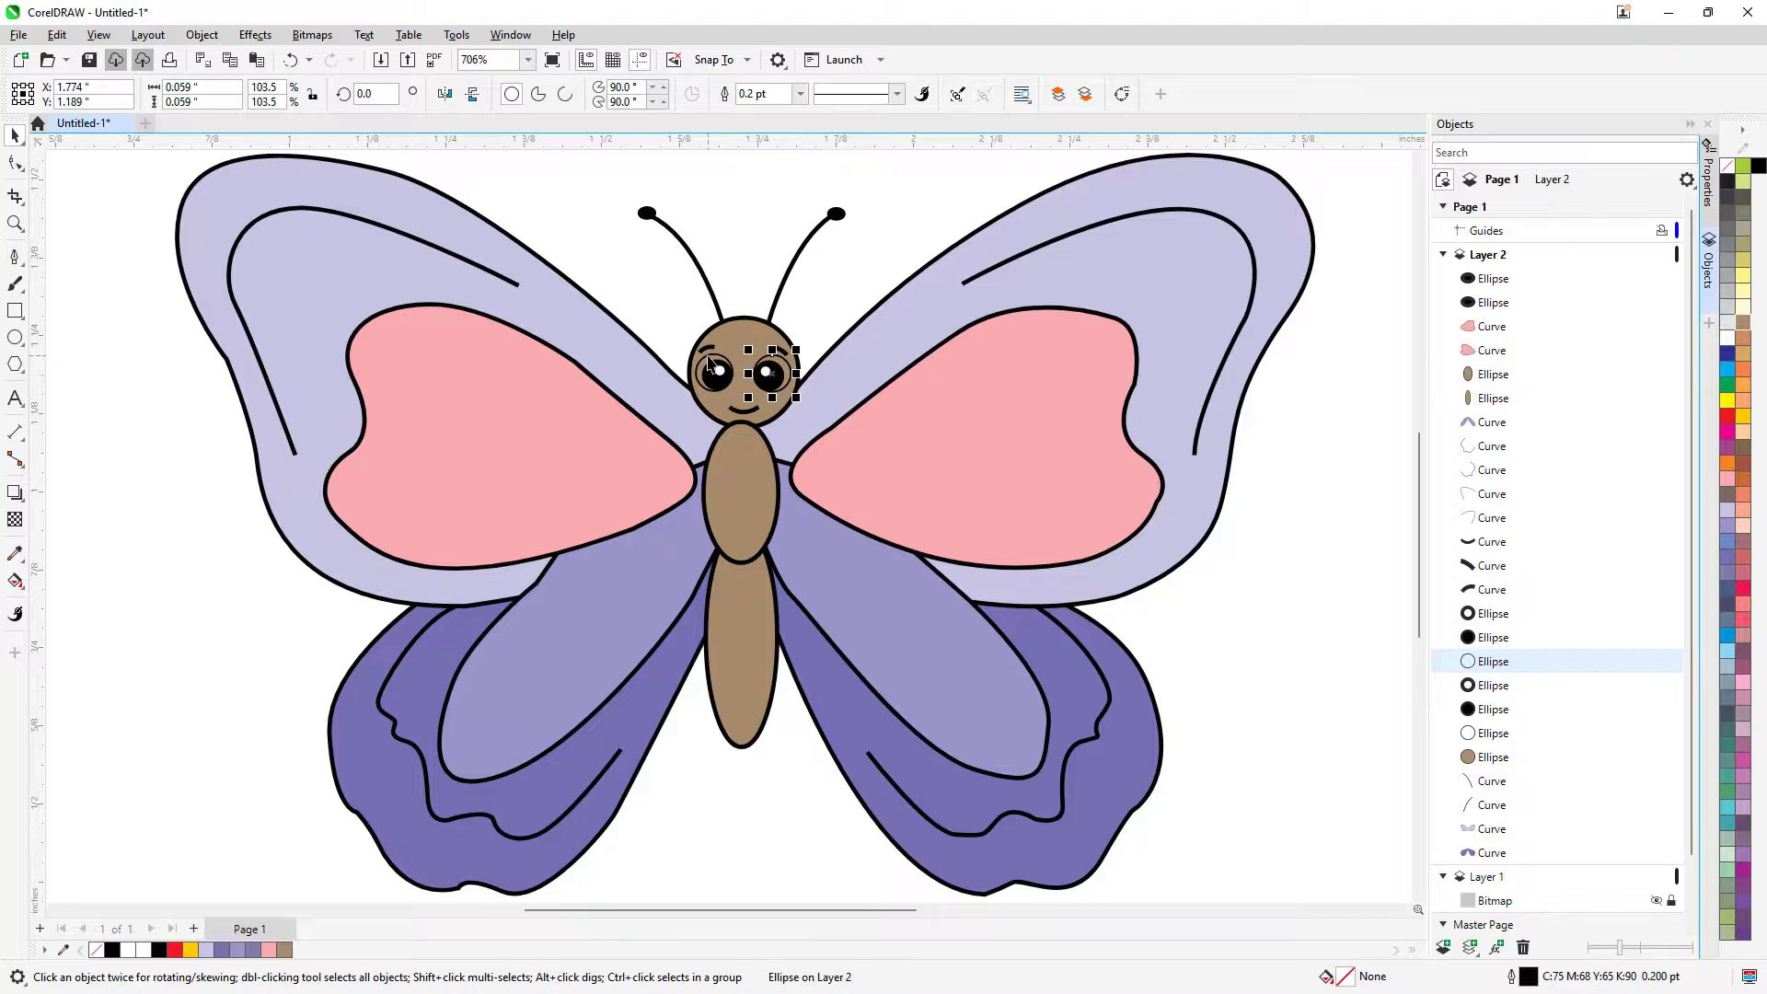
shift+click(707, 359)
shift+click(707, 366)
click(1727, 339)
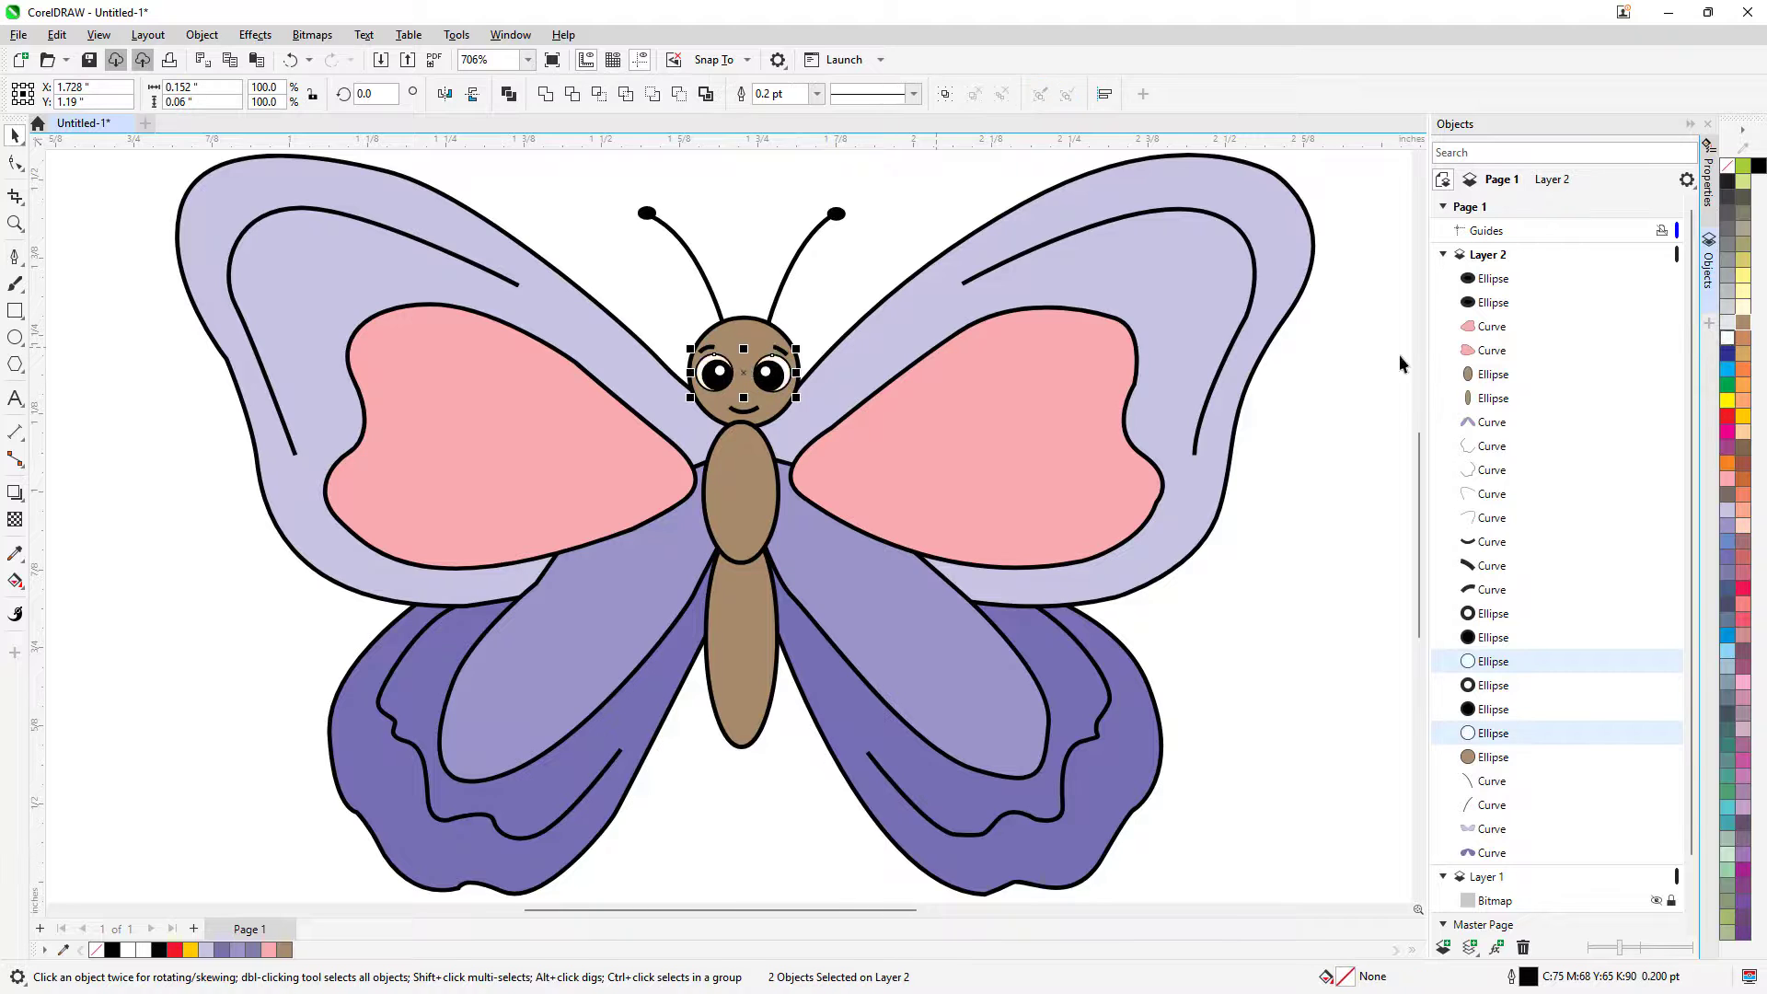
key(Escape)
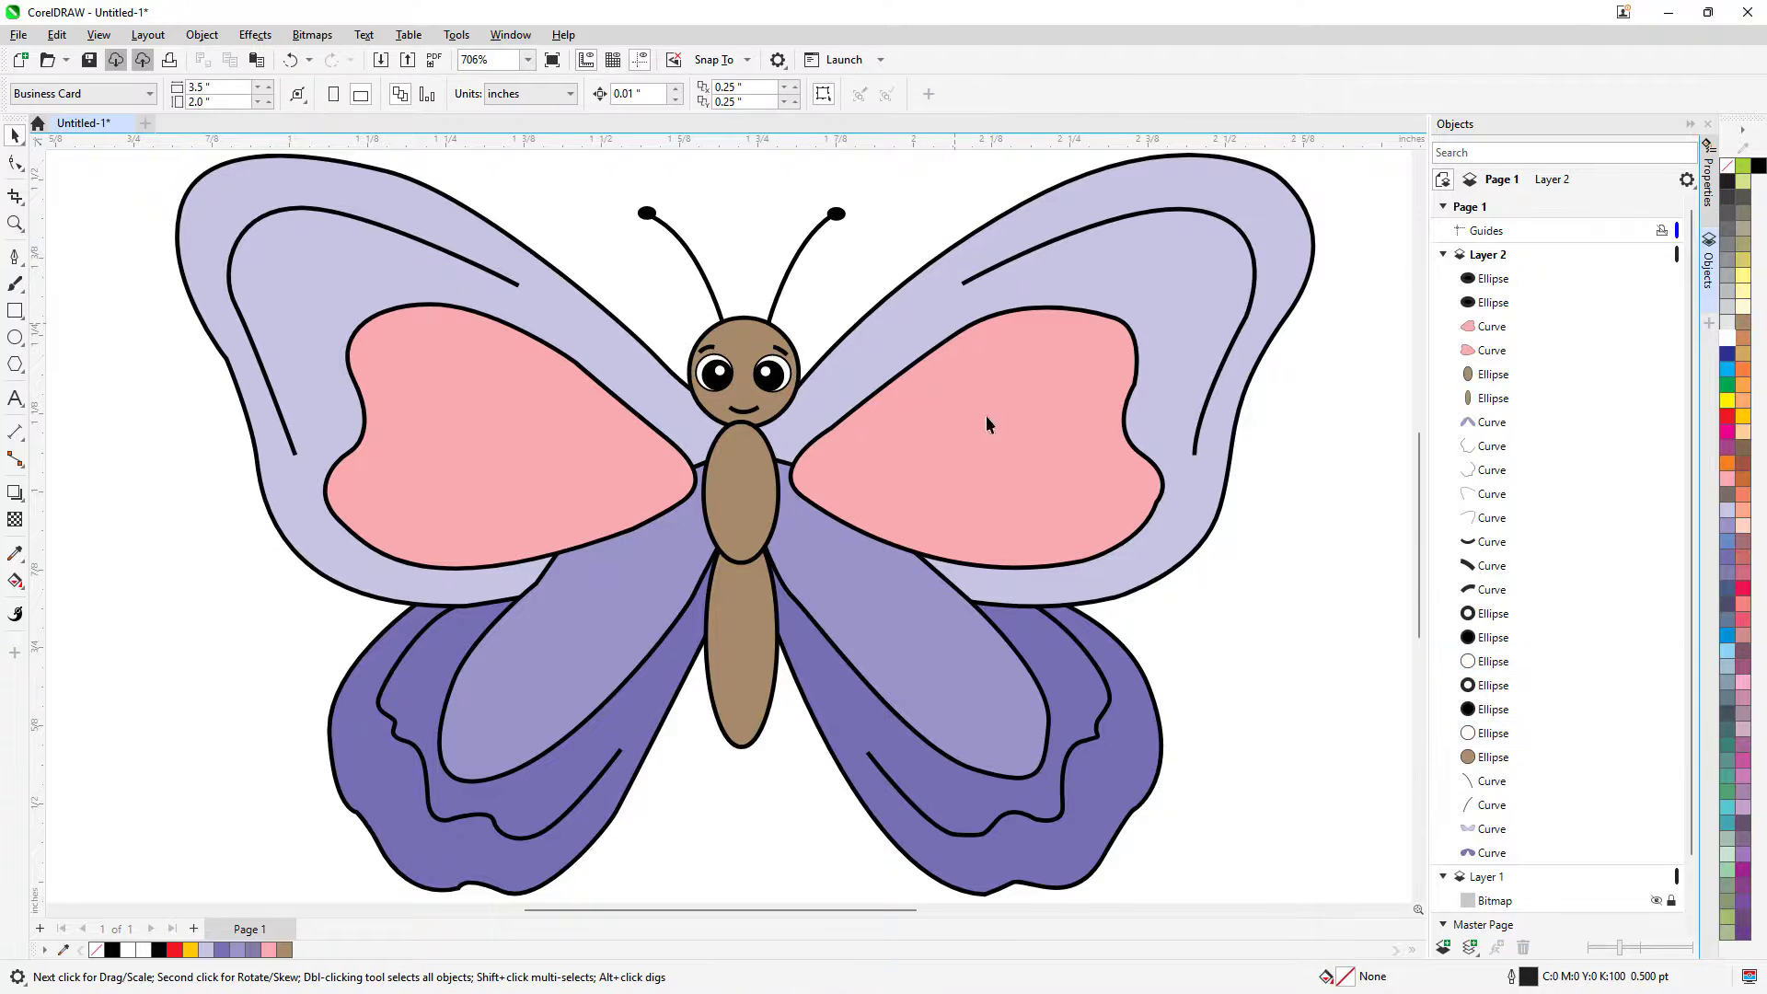
Move the light purple inner lower-wing shape directly below the head circle in the stacking order
click(867, 600)
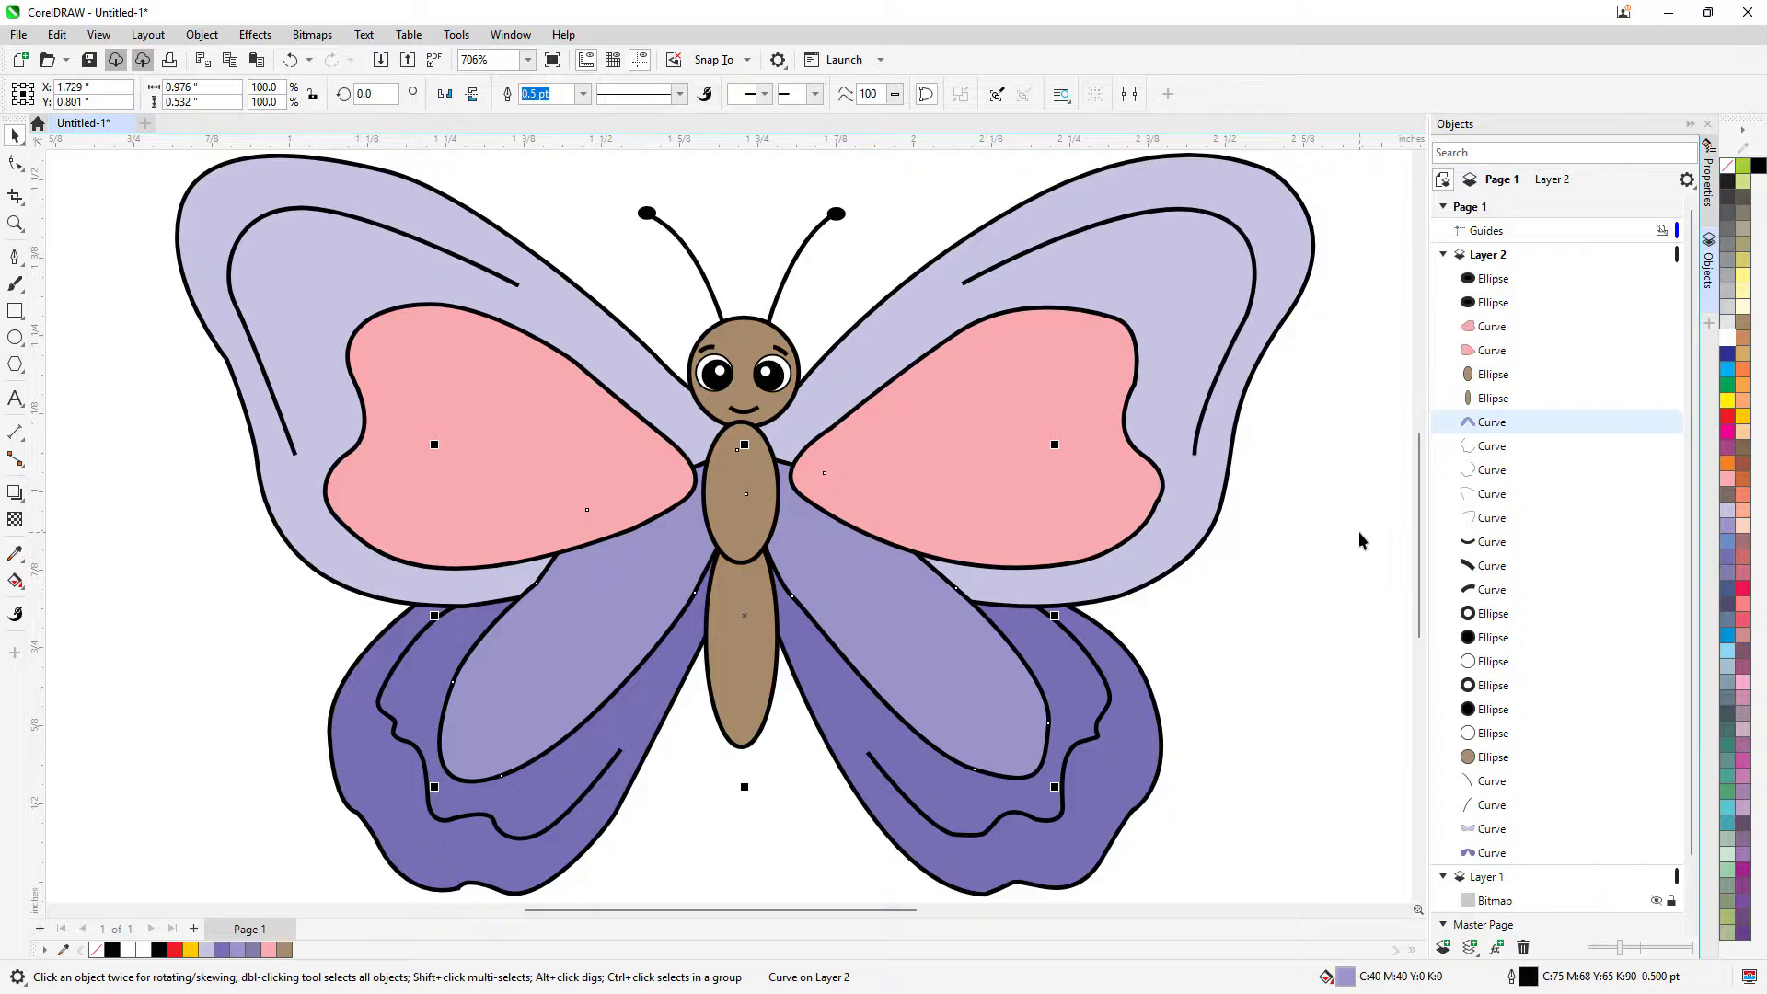
drag(1519, 423, 1505, 603)
drag(1509, 681, 1507, 772)
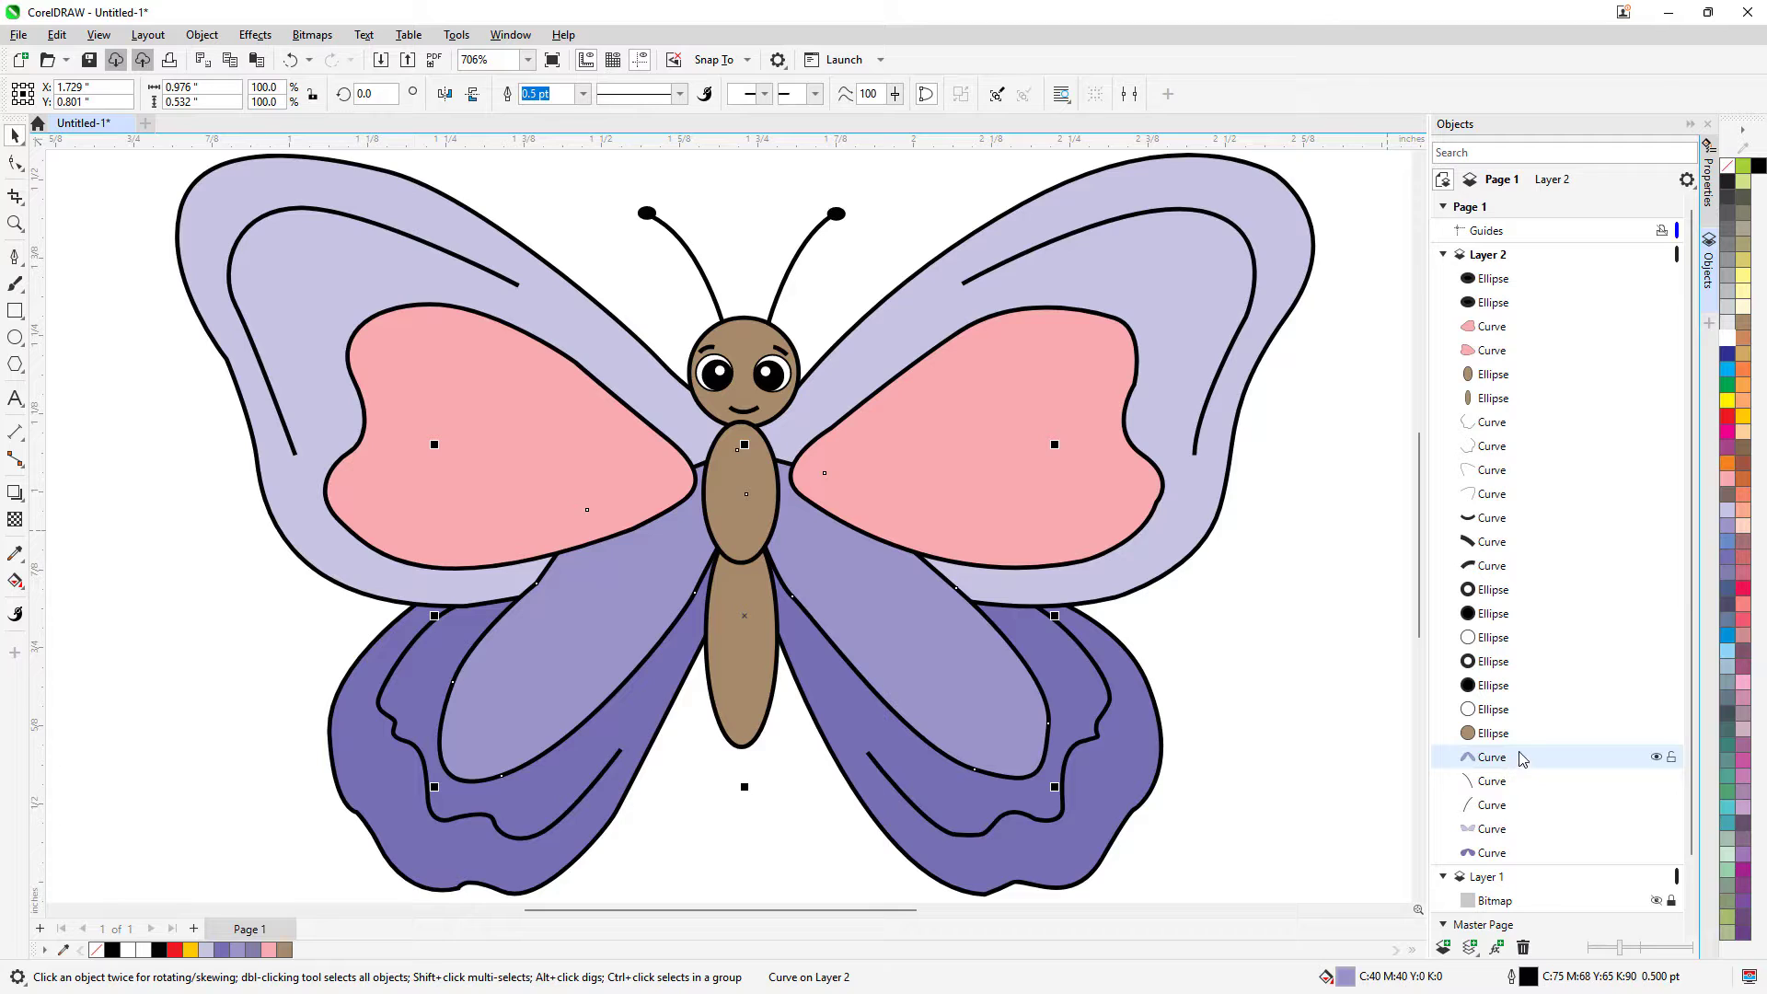
scroll(1520, 756, down, 1)
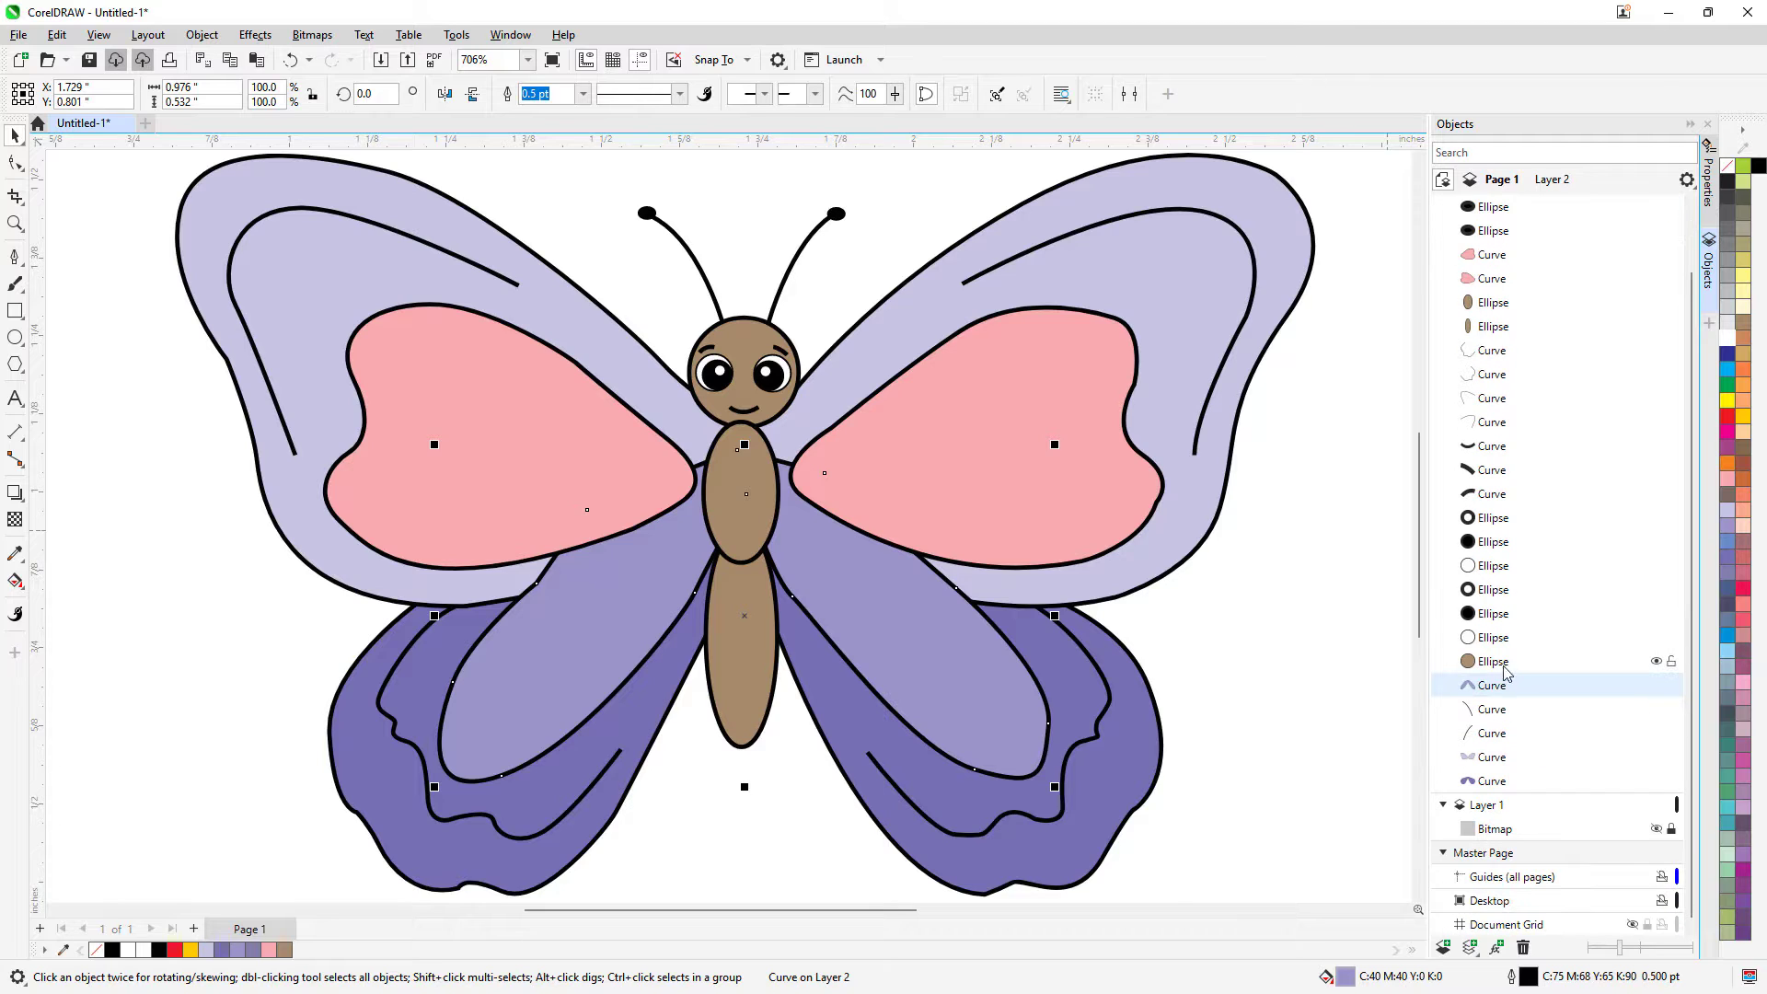
drag(1505, 672, 1504, 777)
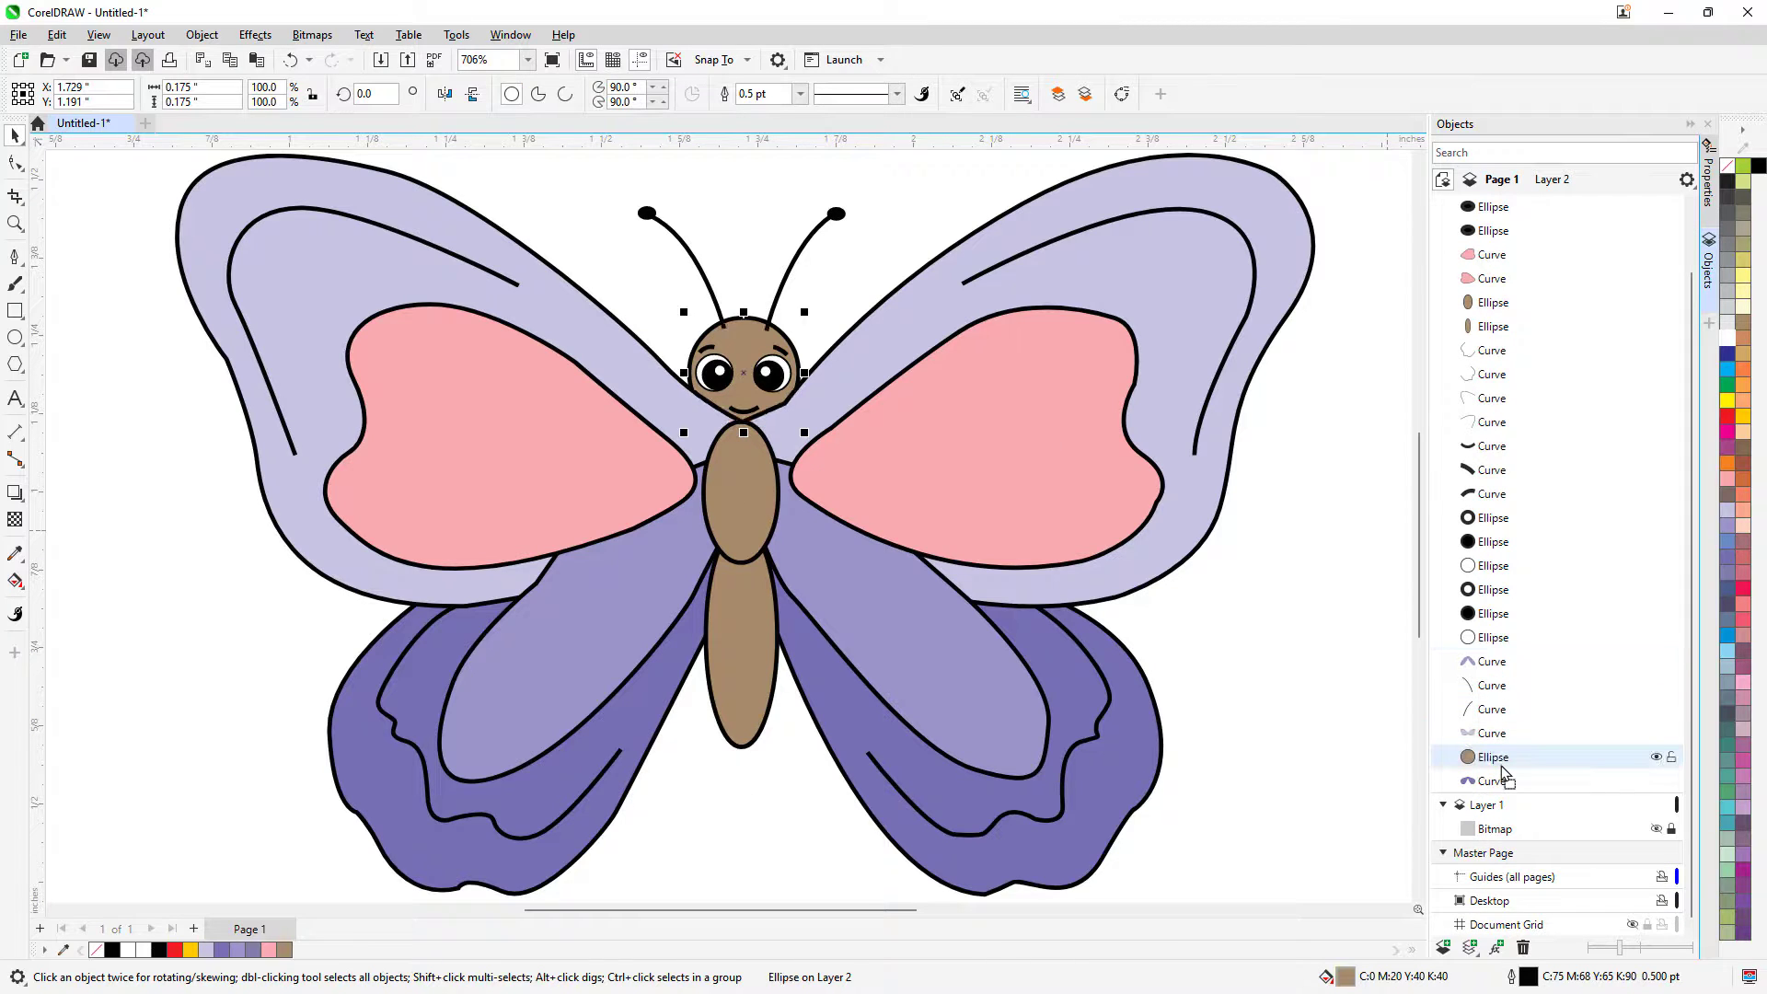
key(ctrl+z)
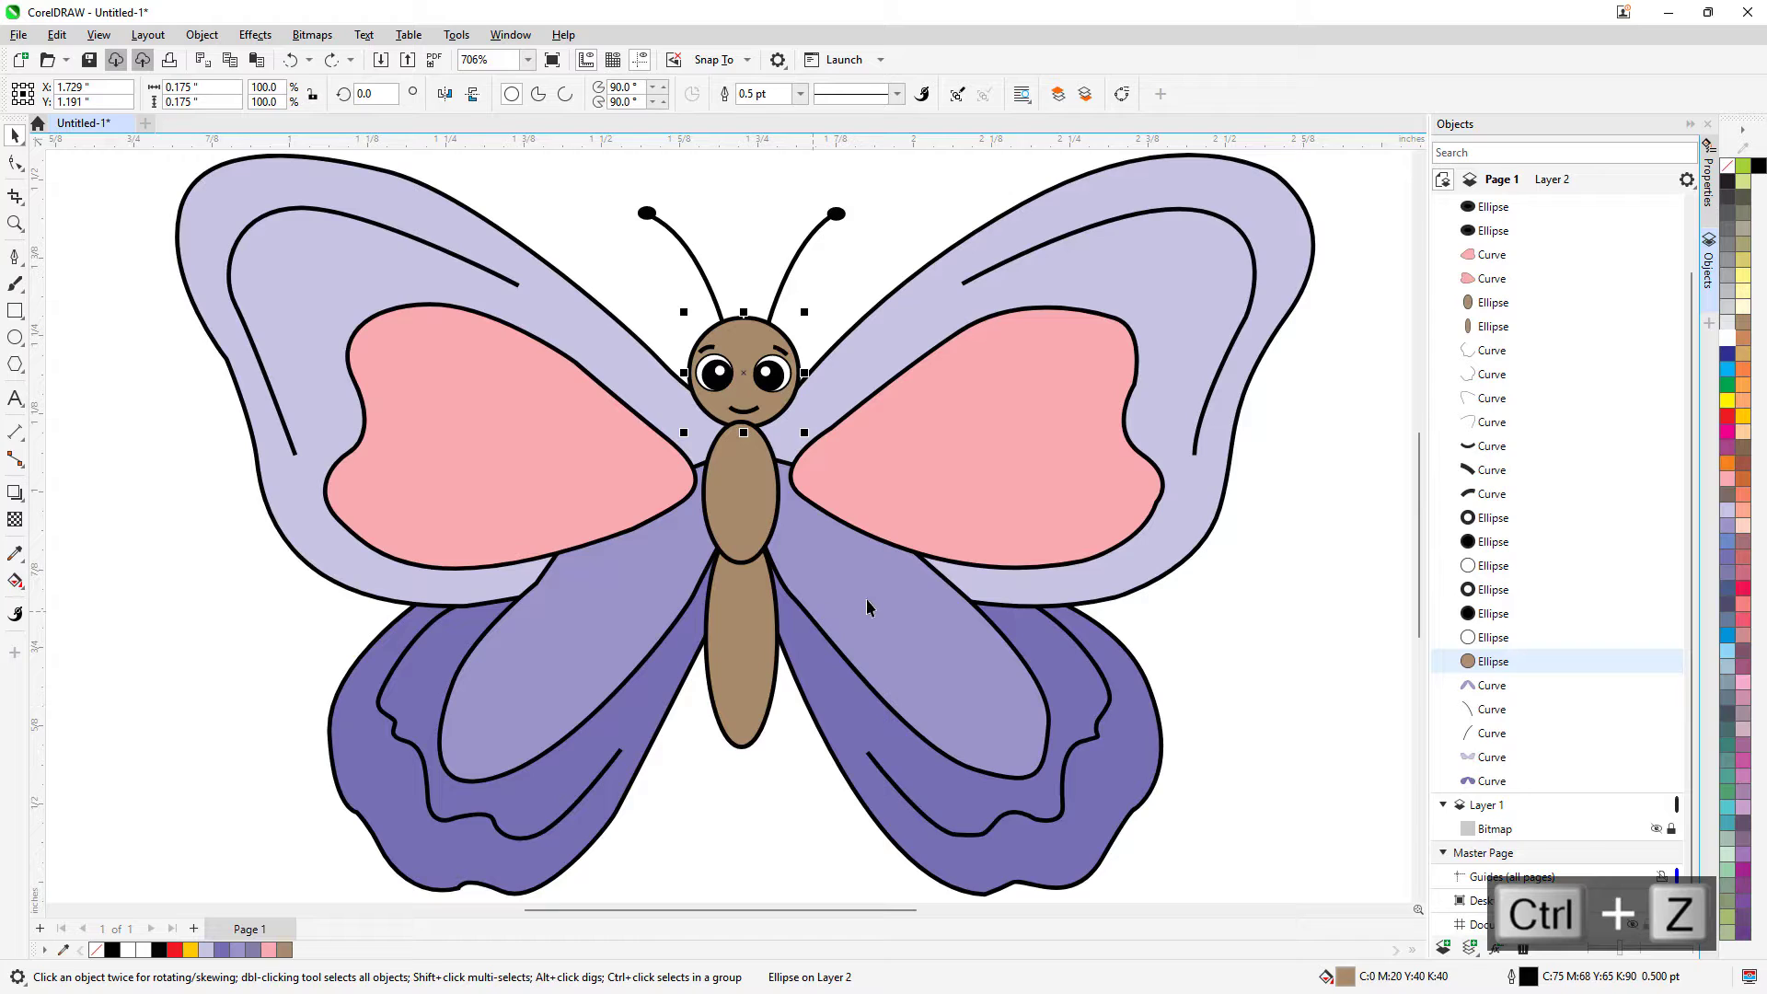
Move the light purple inner lower-wing shape beneath the upper wing shape in the stacking order and deselect it
click(868, 608)
drag(1498, 685, 1496, 771)
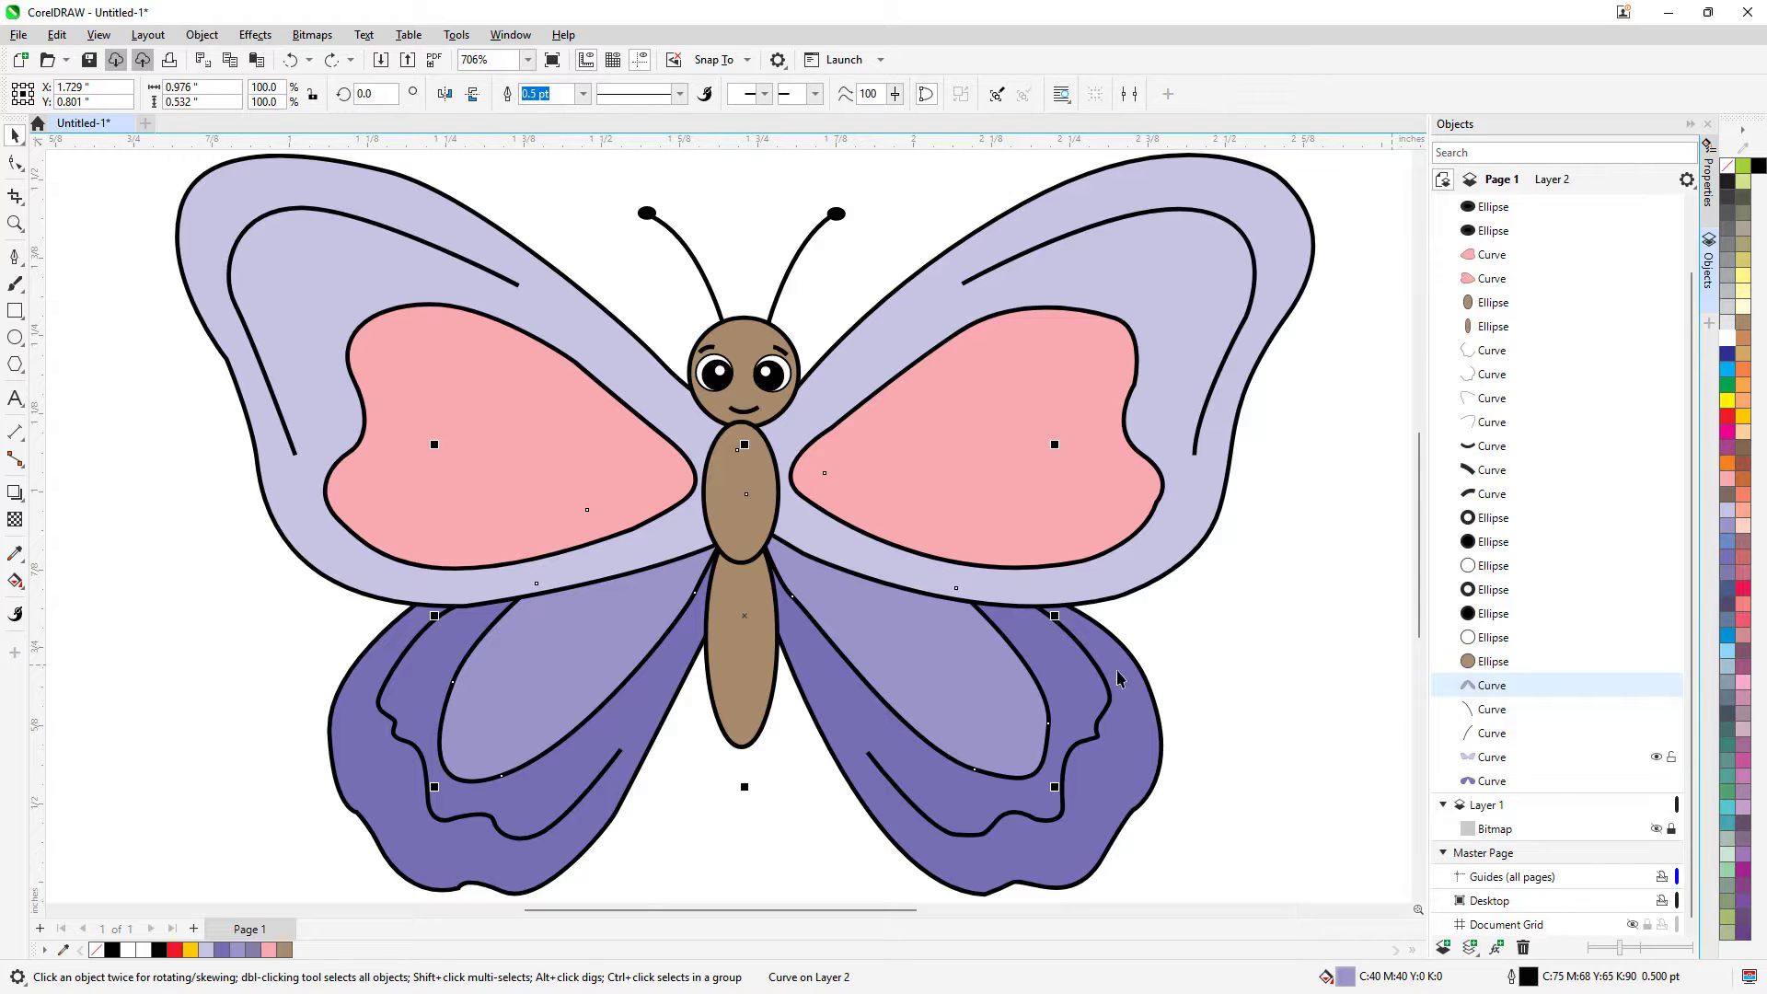
click(1270, 578)
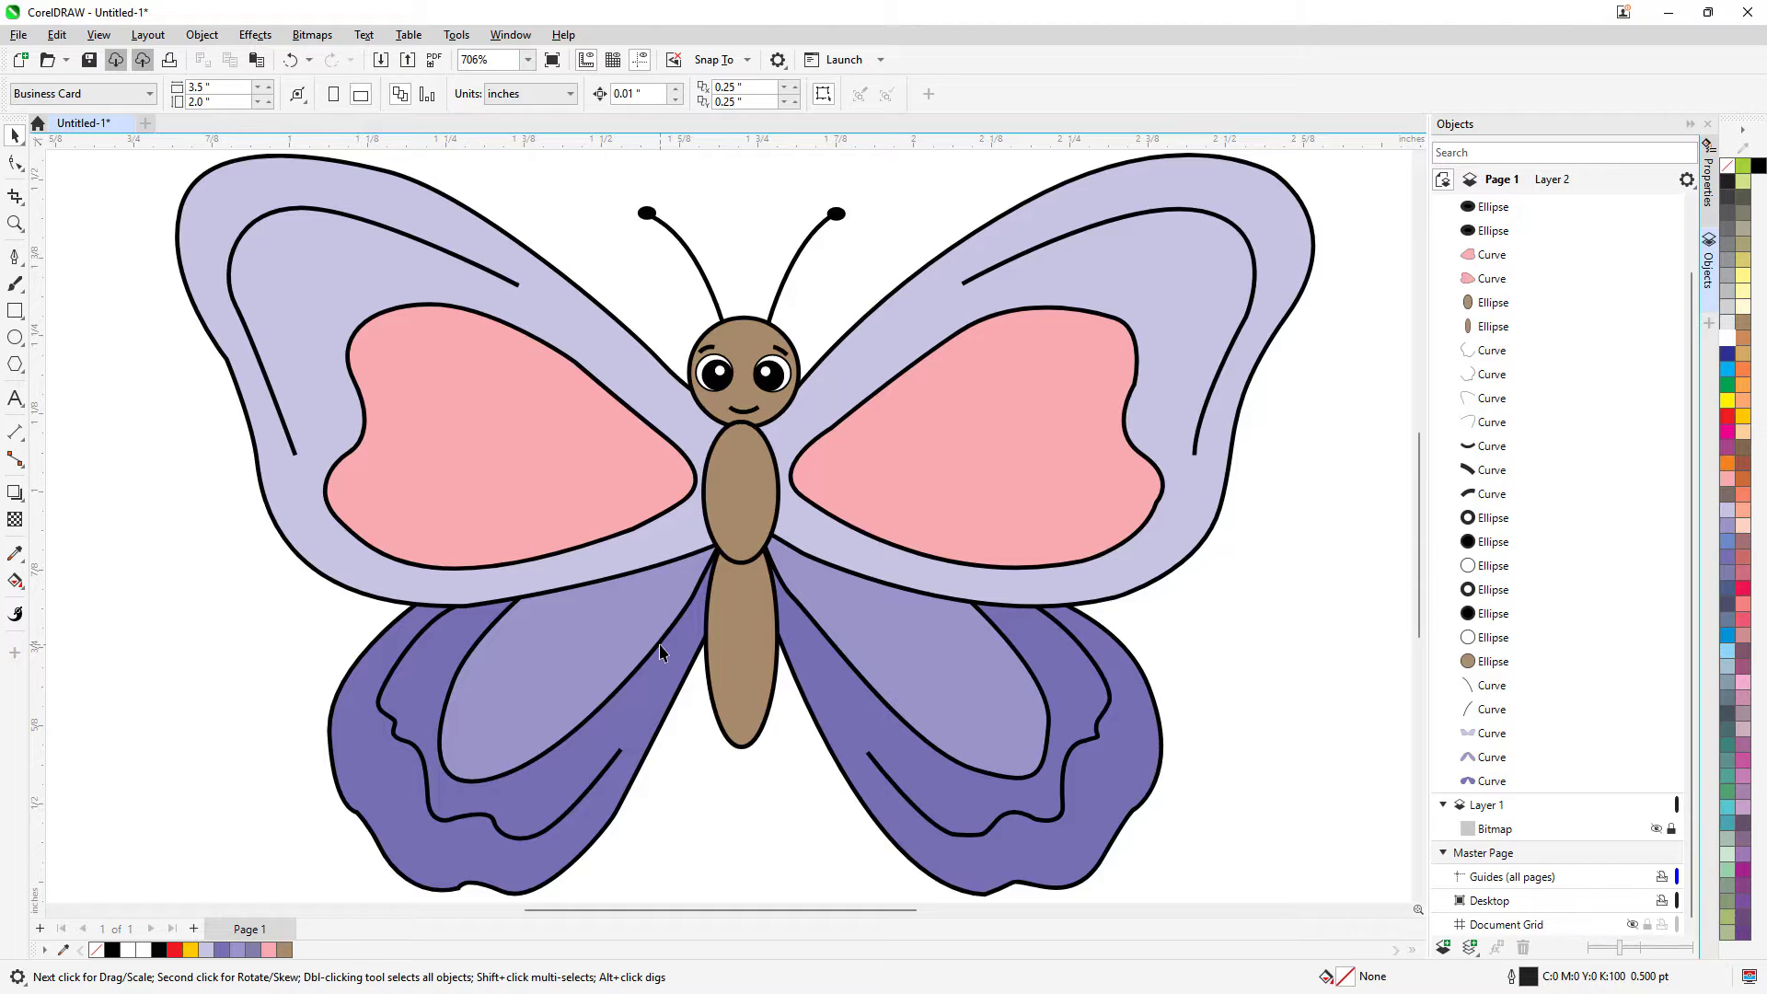
Apply a custom dotted line style to the outlines of all the butterfly's shapes and deselect them
scroll(659, 650, down, 3)
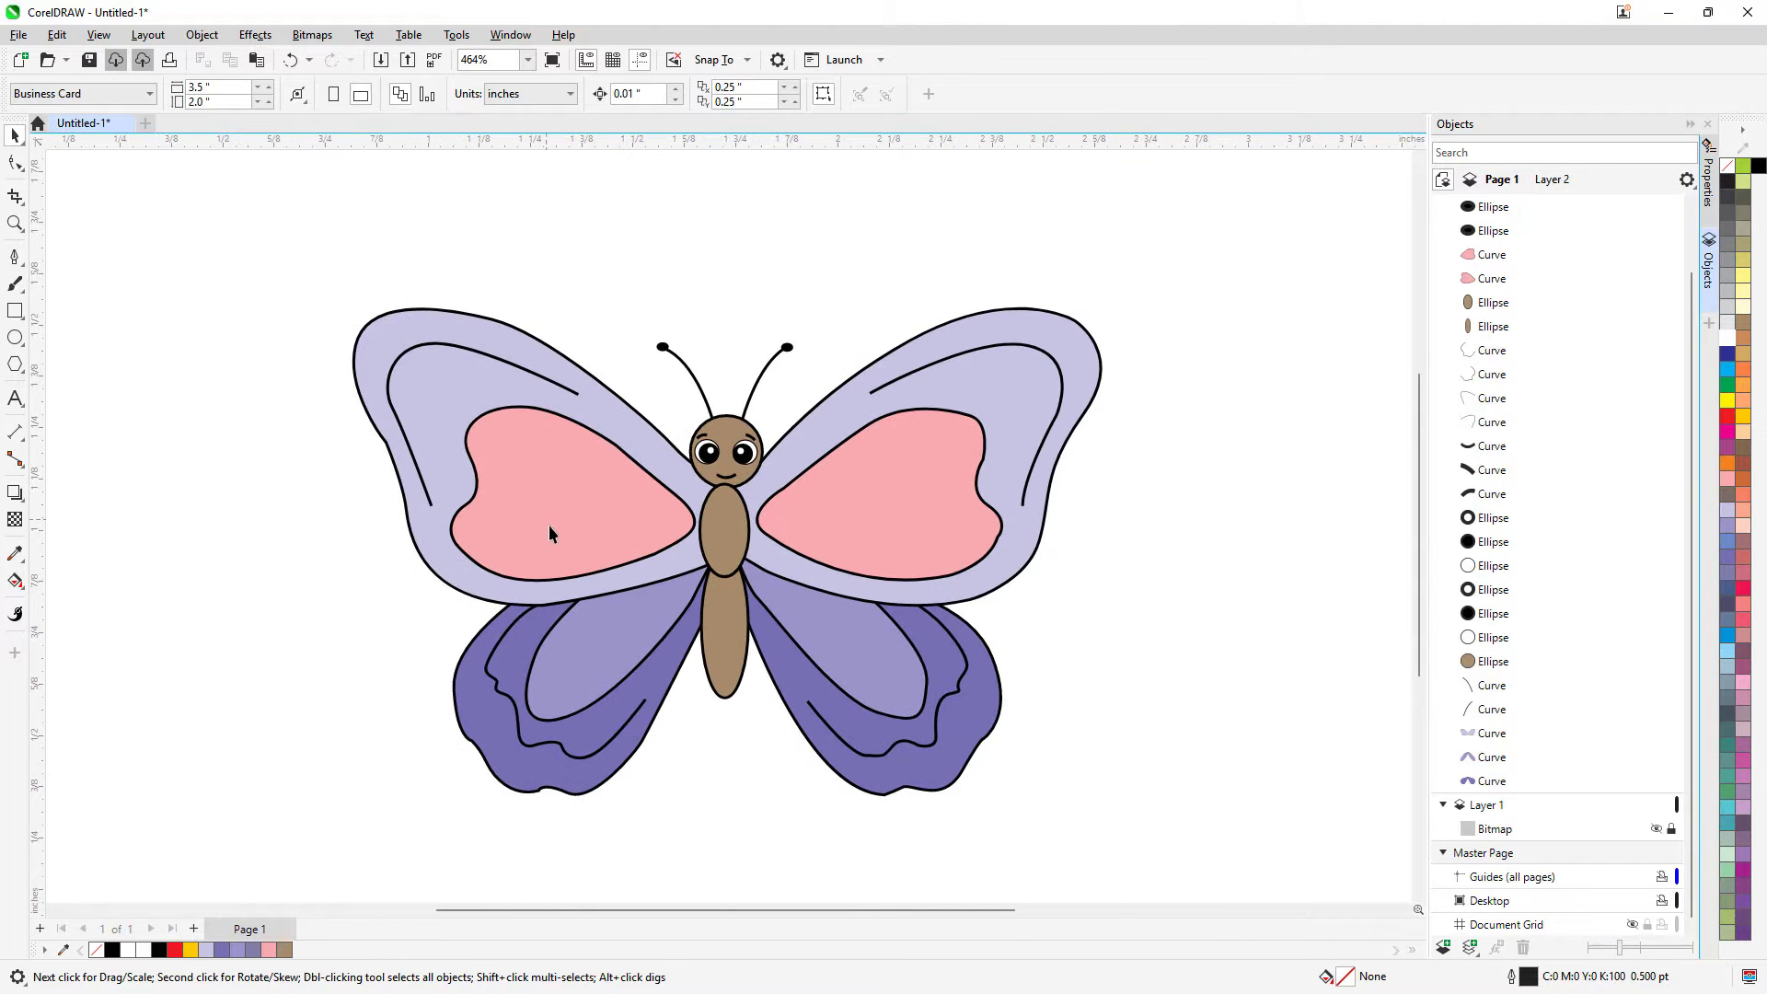
scroll(549, 526, down, 1)
drag(348, 295, 989, 760)
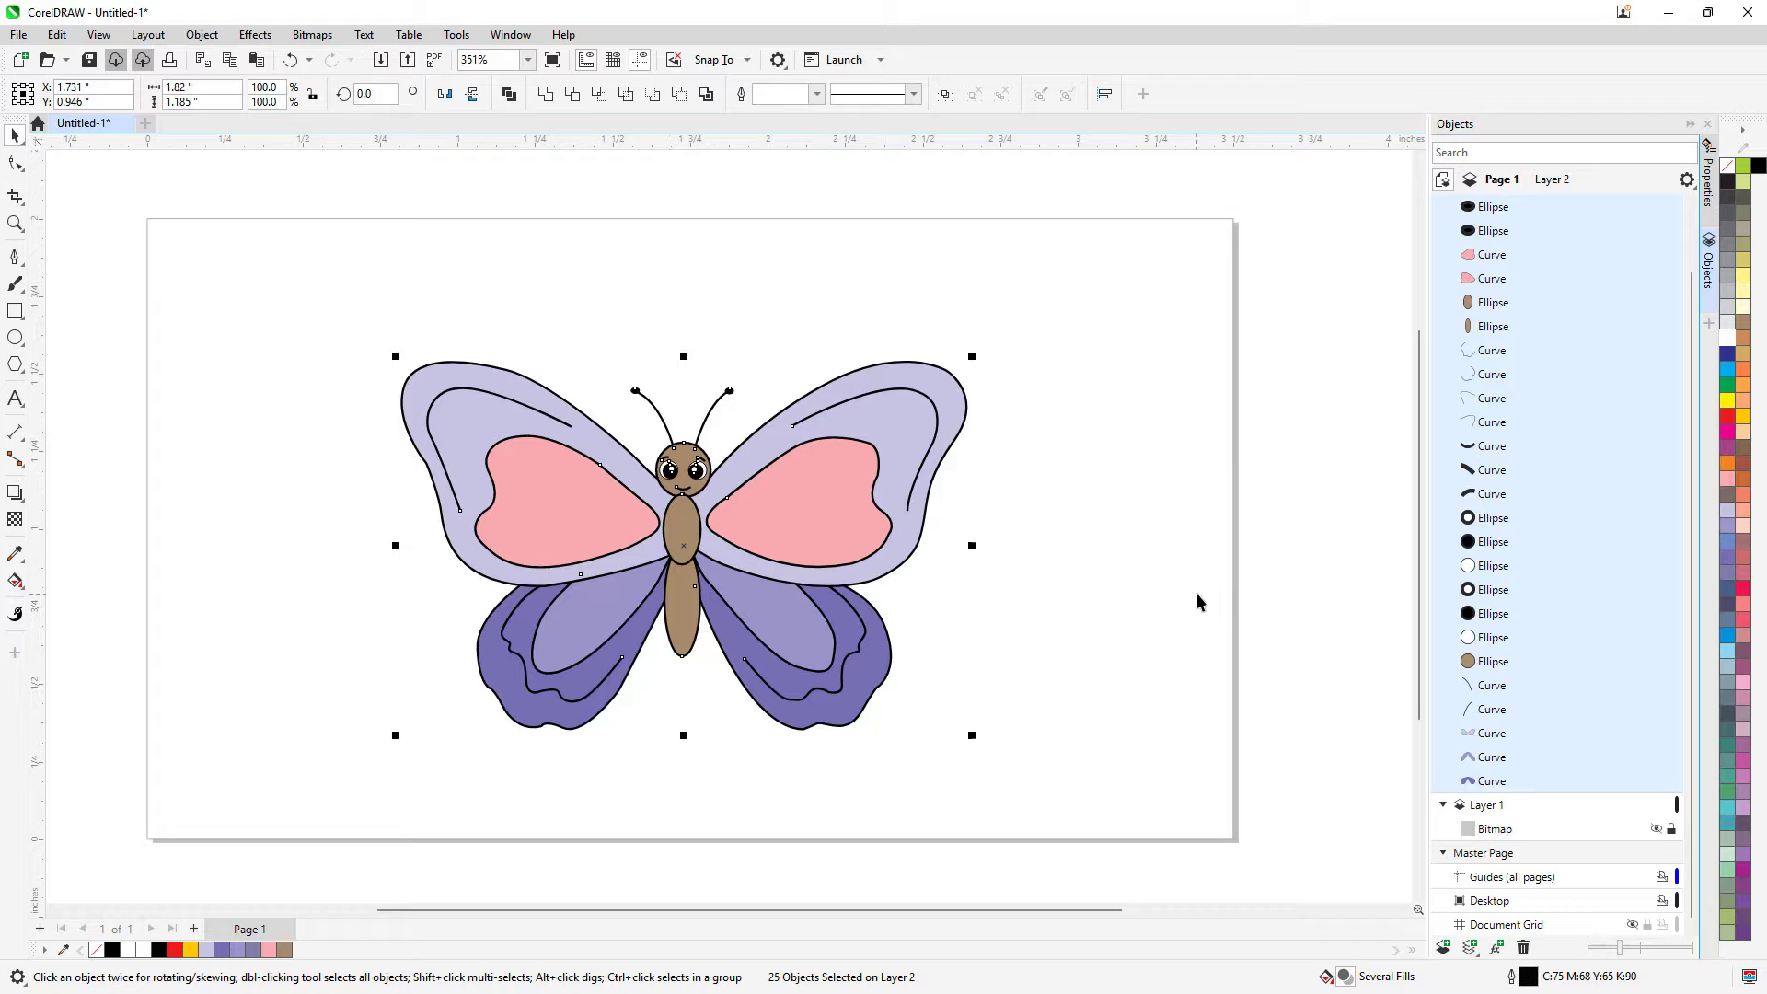
click(912, 94)
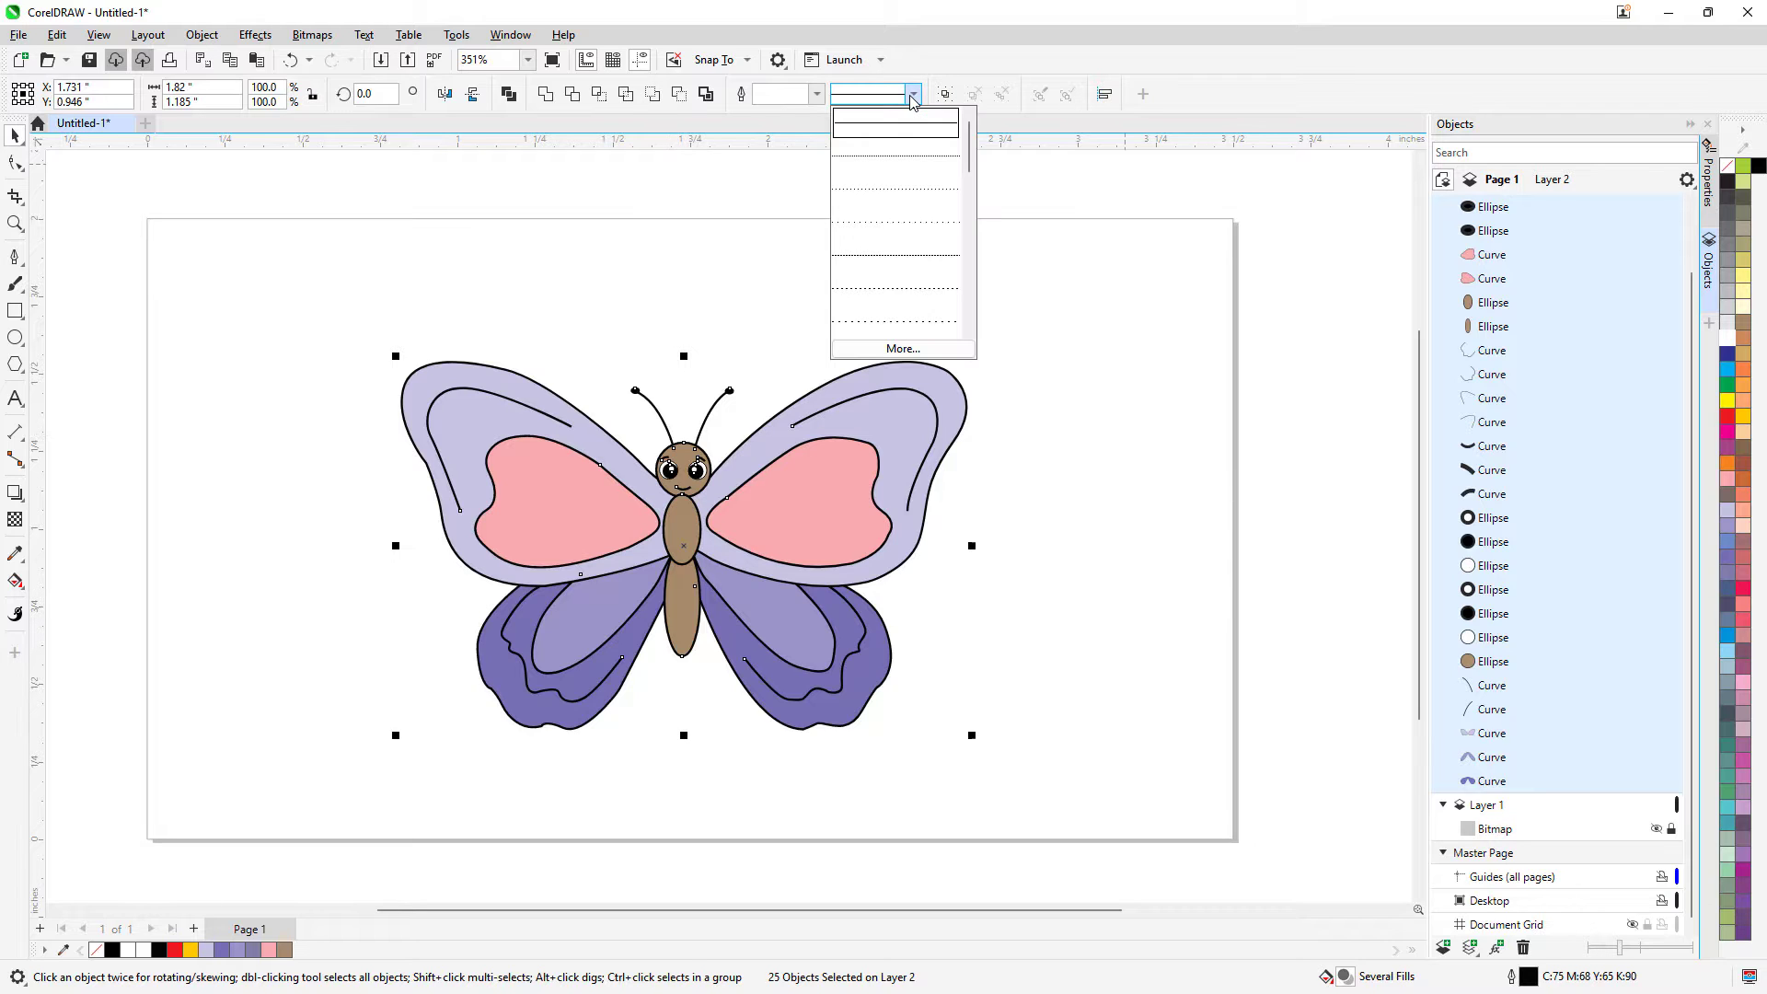
click(902, 348)
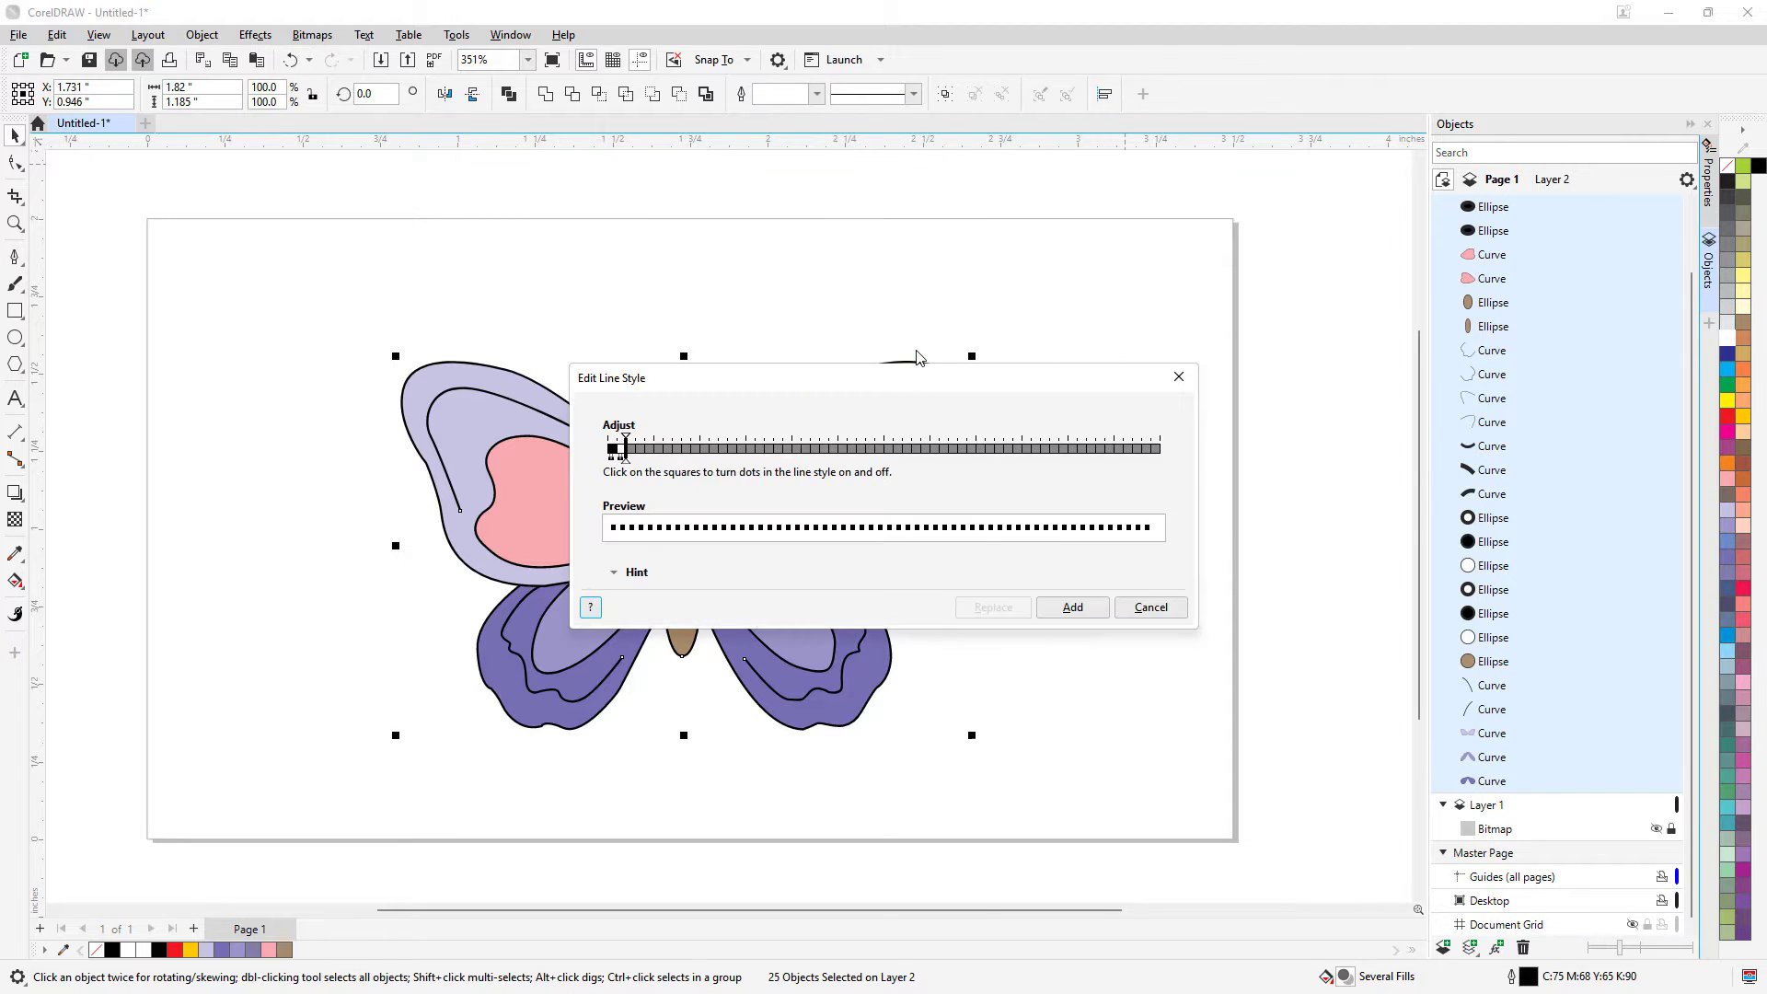
click(1069, 607)
click(1042, 501)
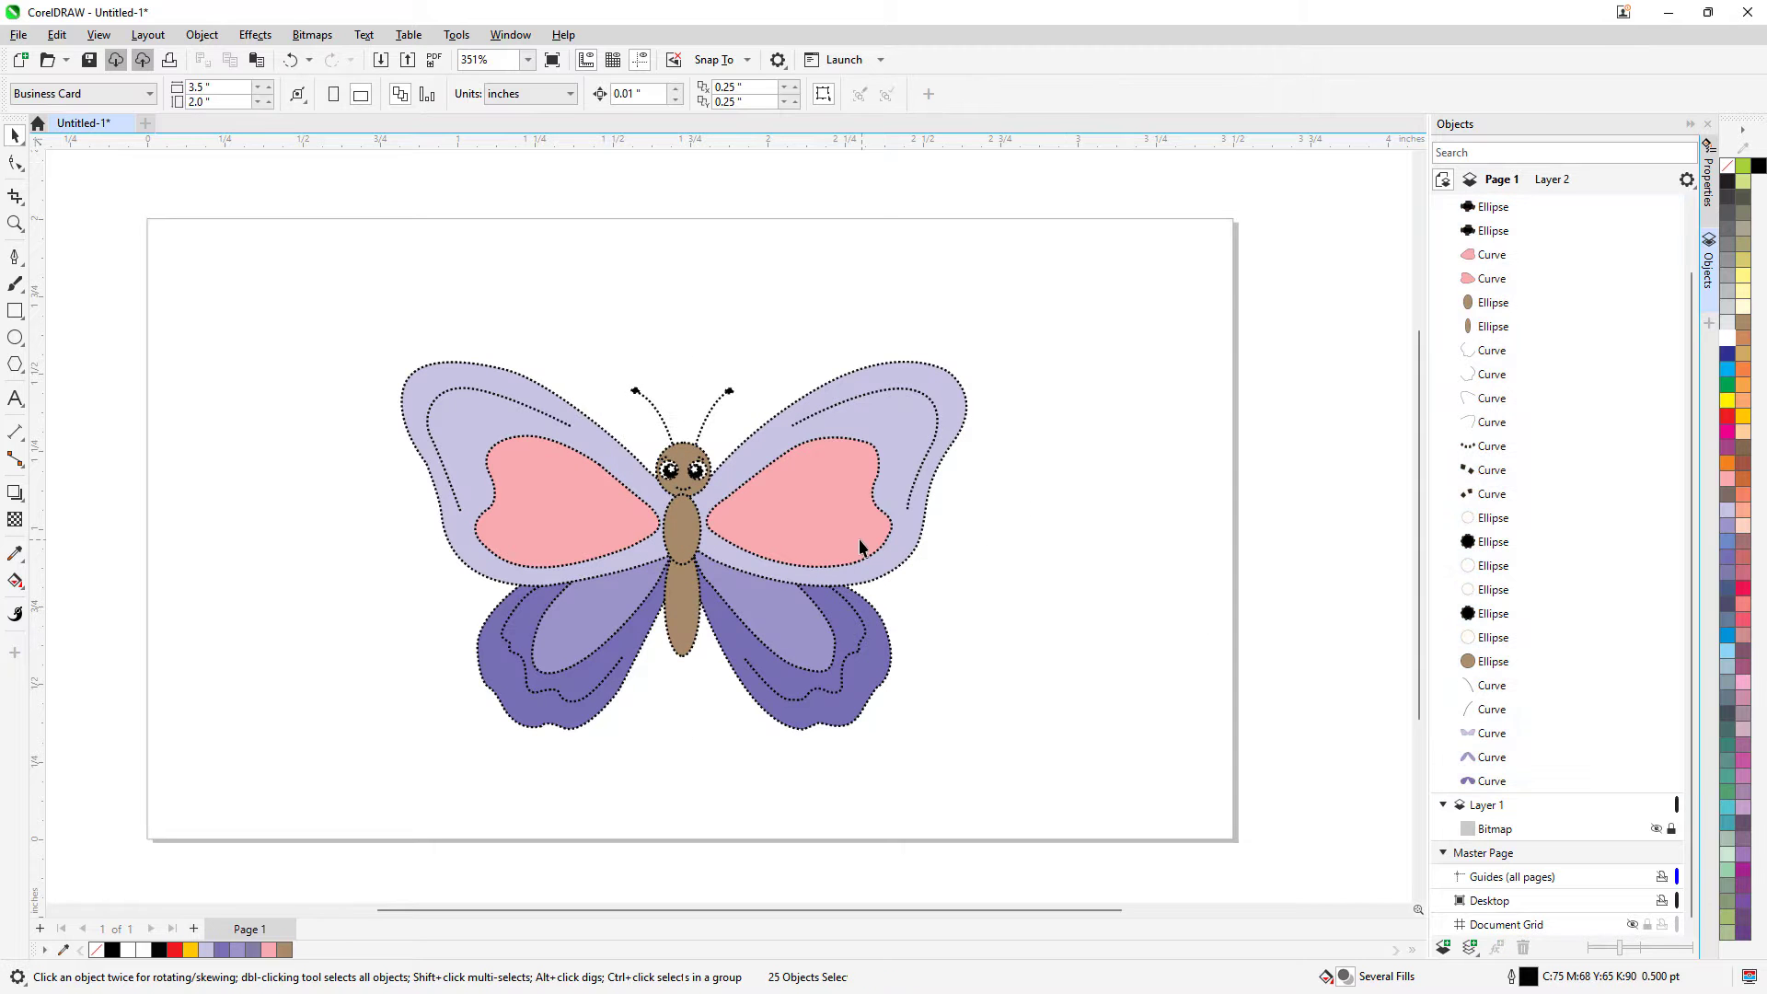
Undo the dotted line style on the butterfly's outlines and deselect the artwork
scroll(858, 539, up, 2)
key(ctrl+z)
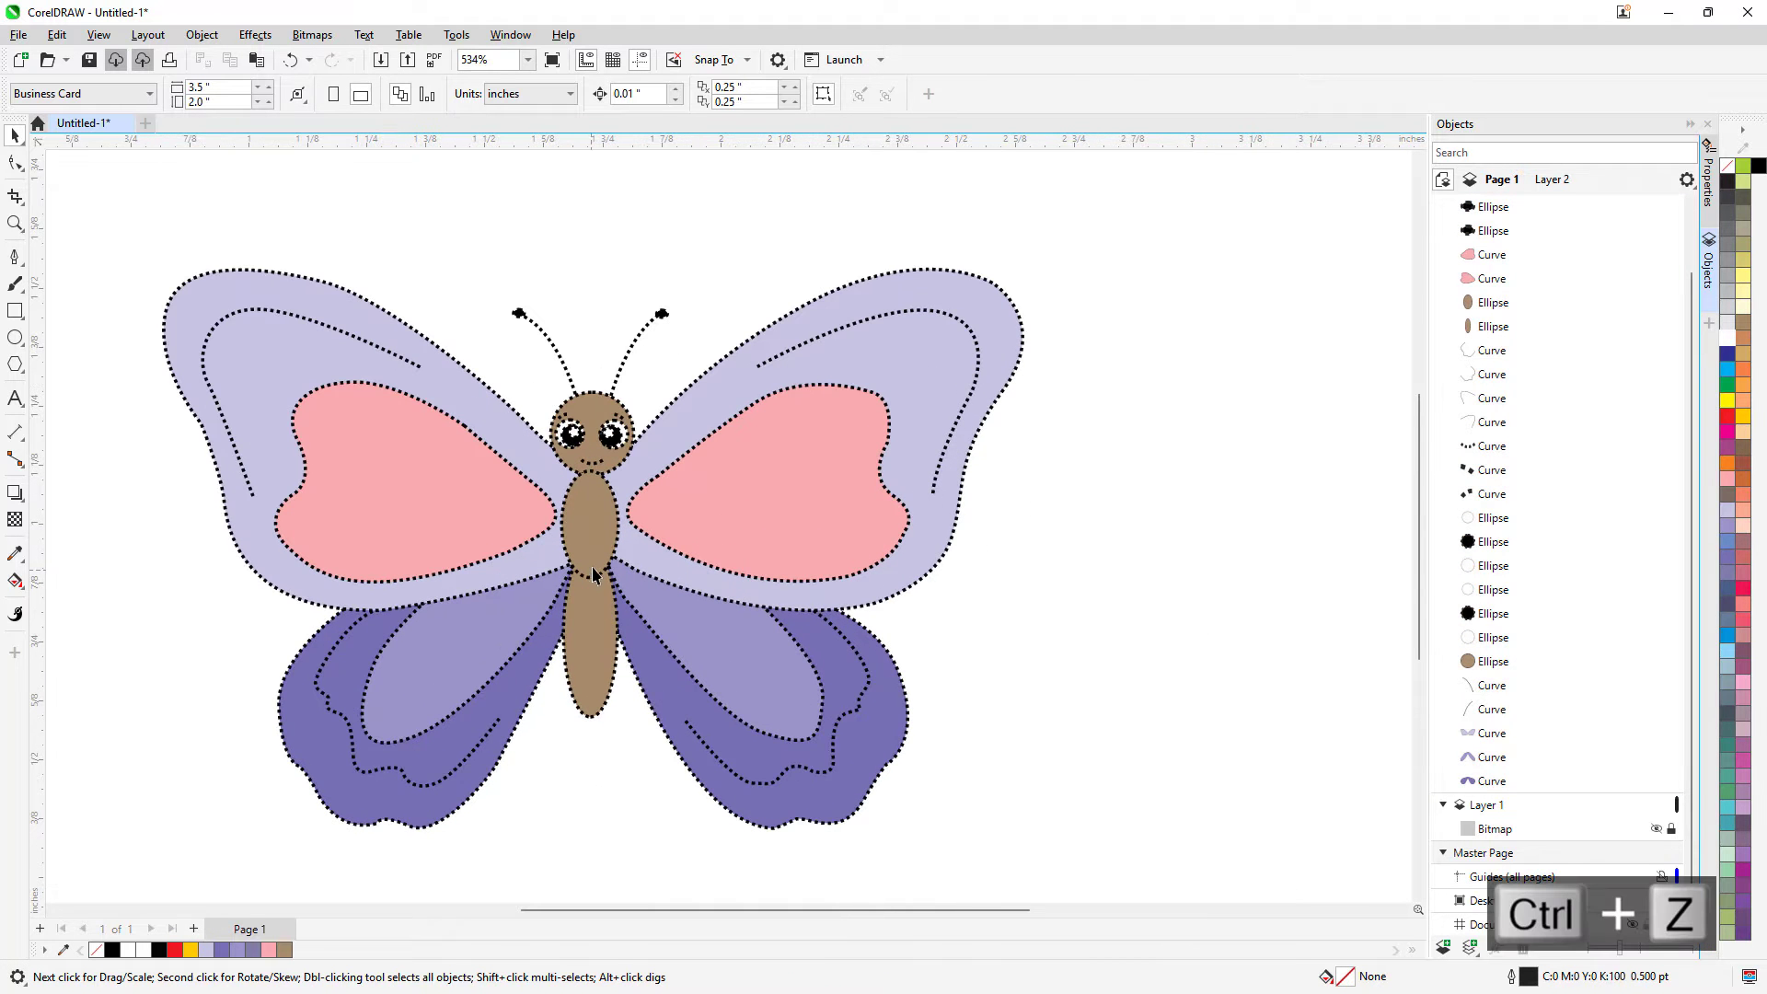
click(1116, 430)
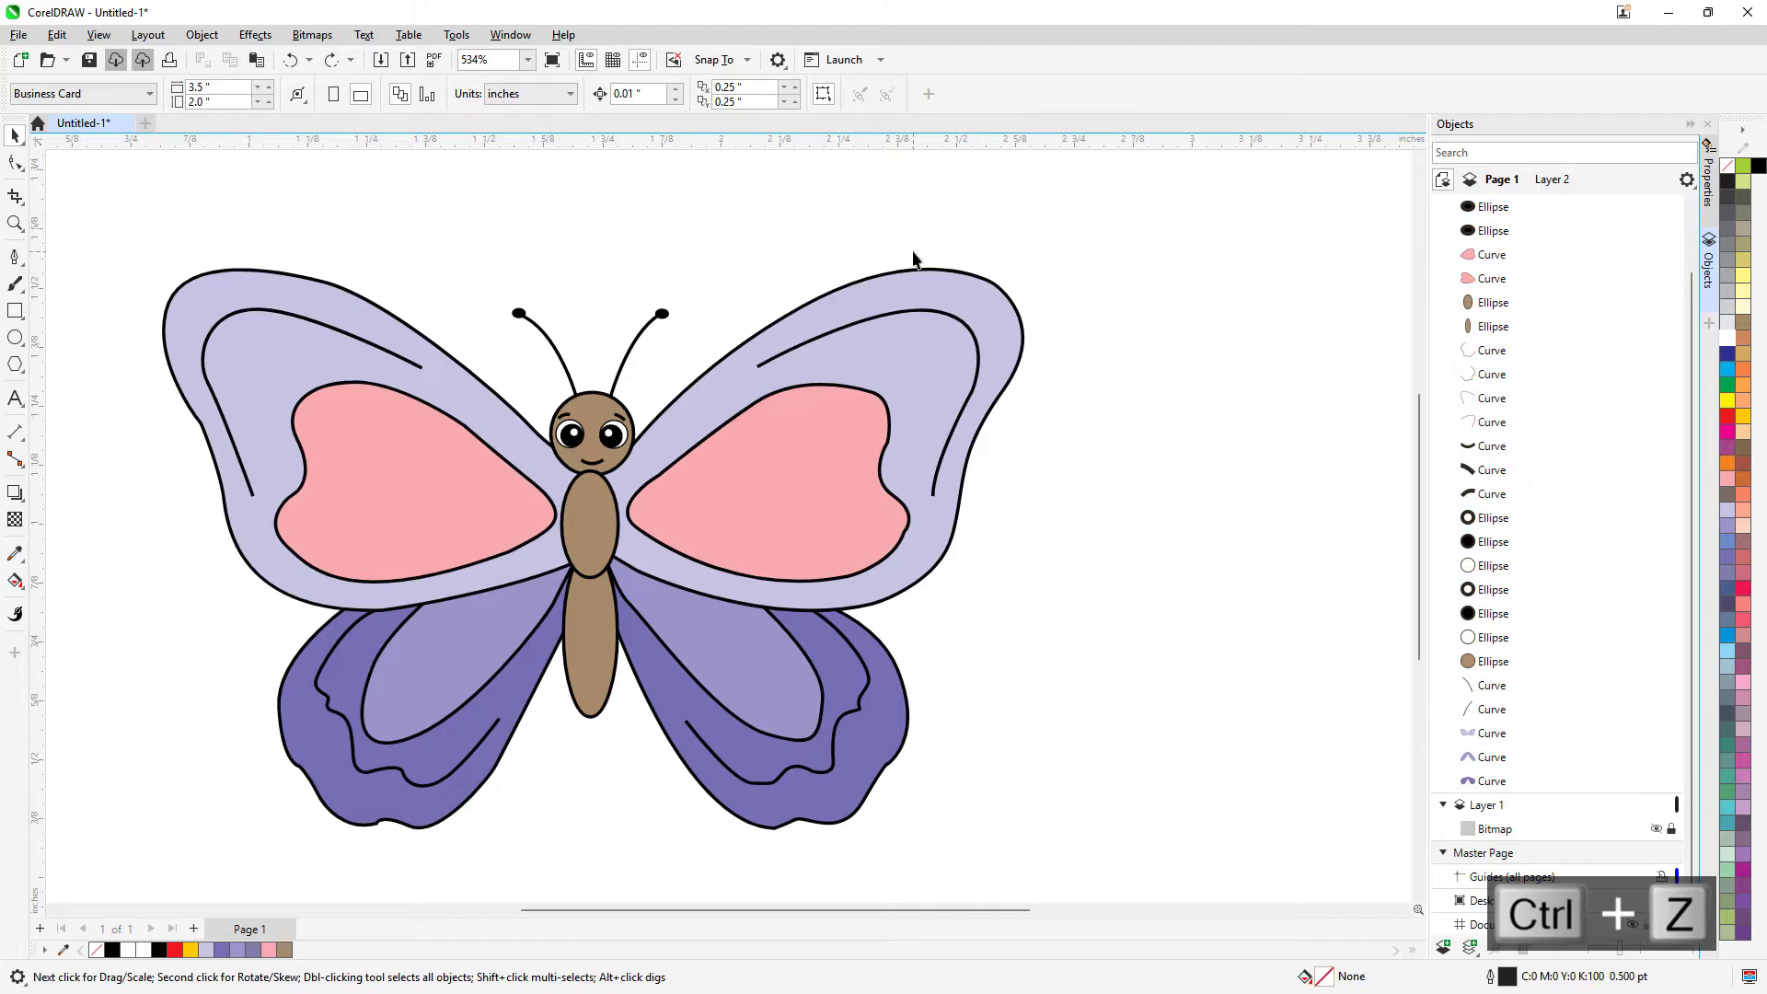
click(918, 271)
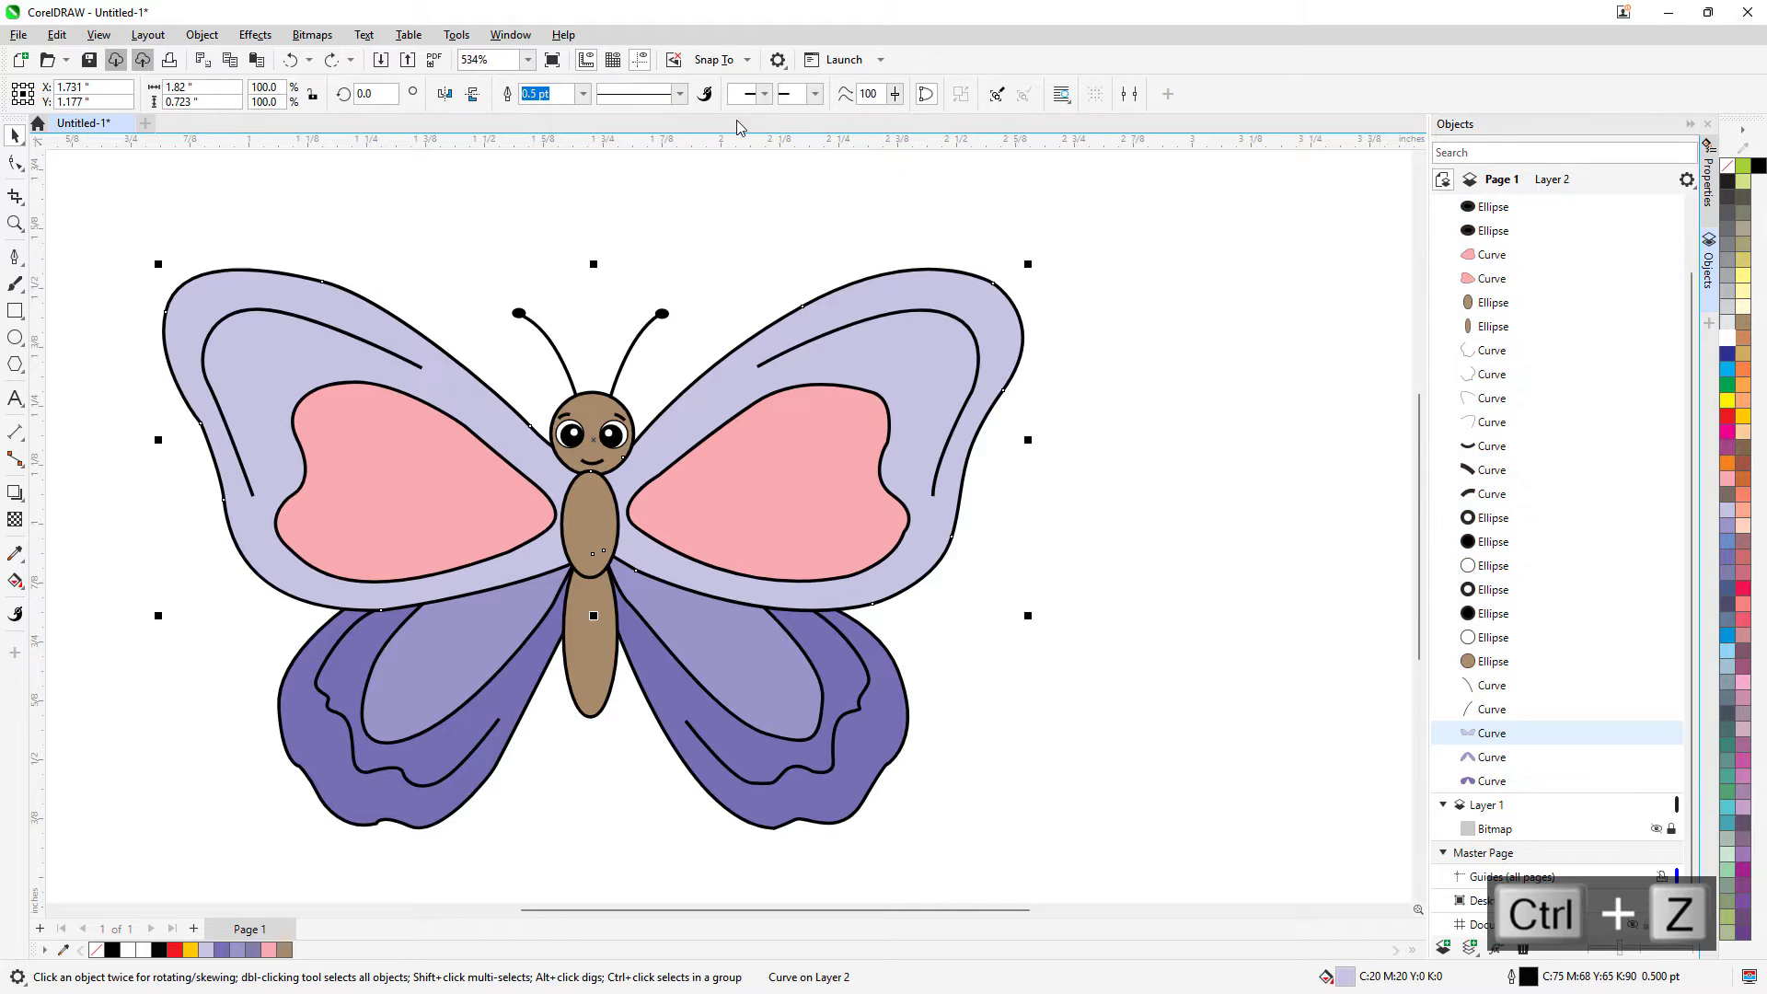
click(679, 94)
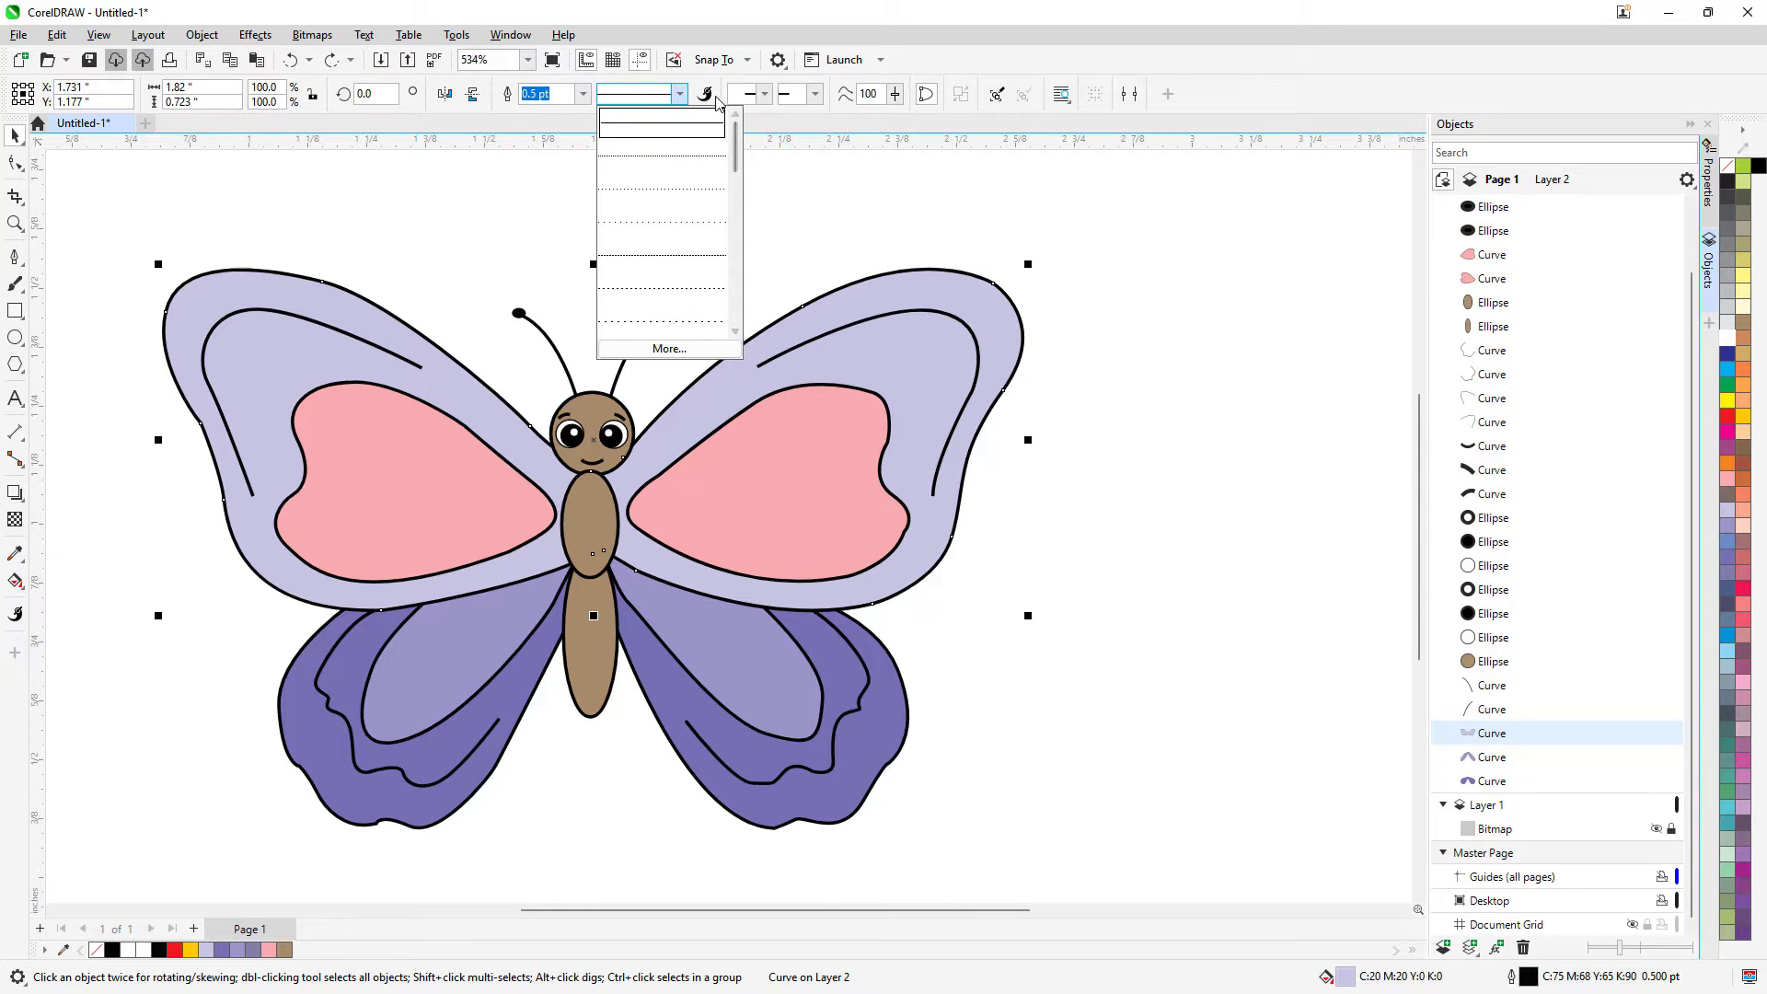
click(764, 99)
click(765, 96)
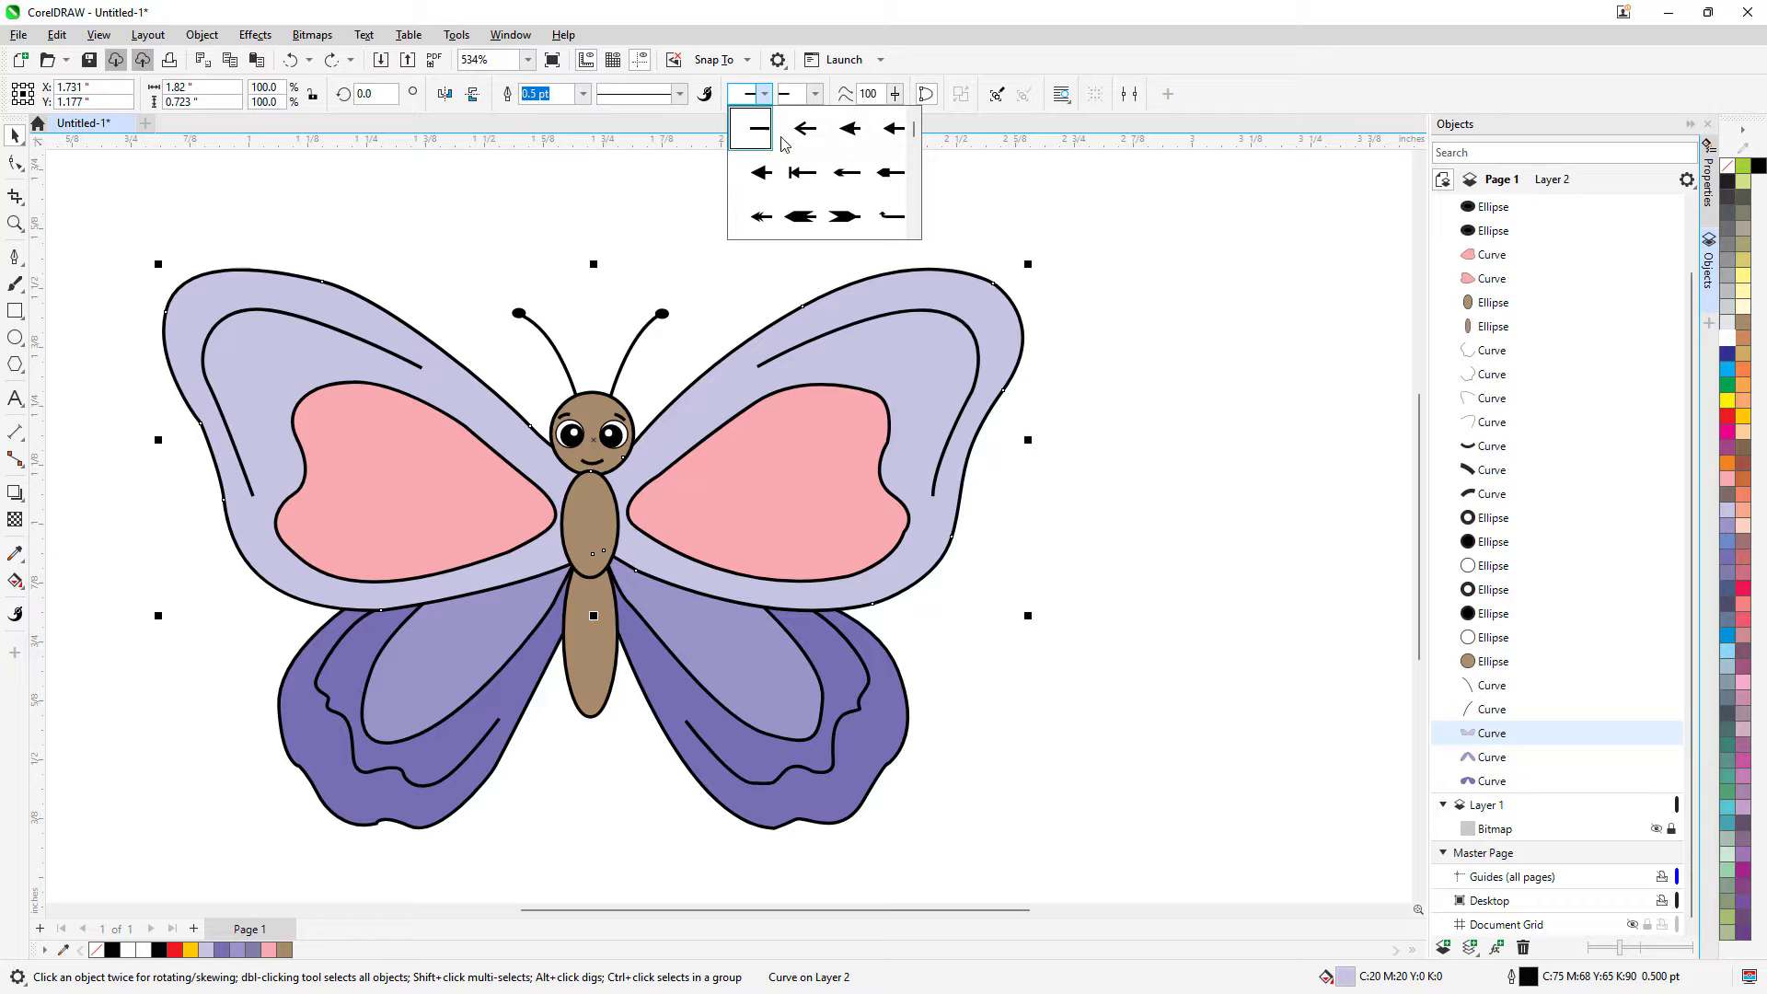
click(1093, 204)
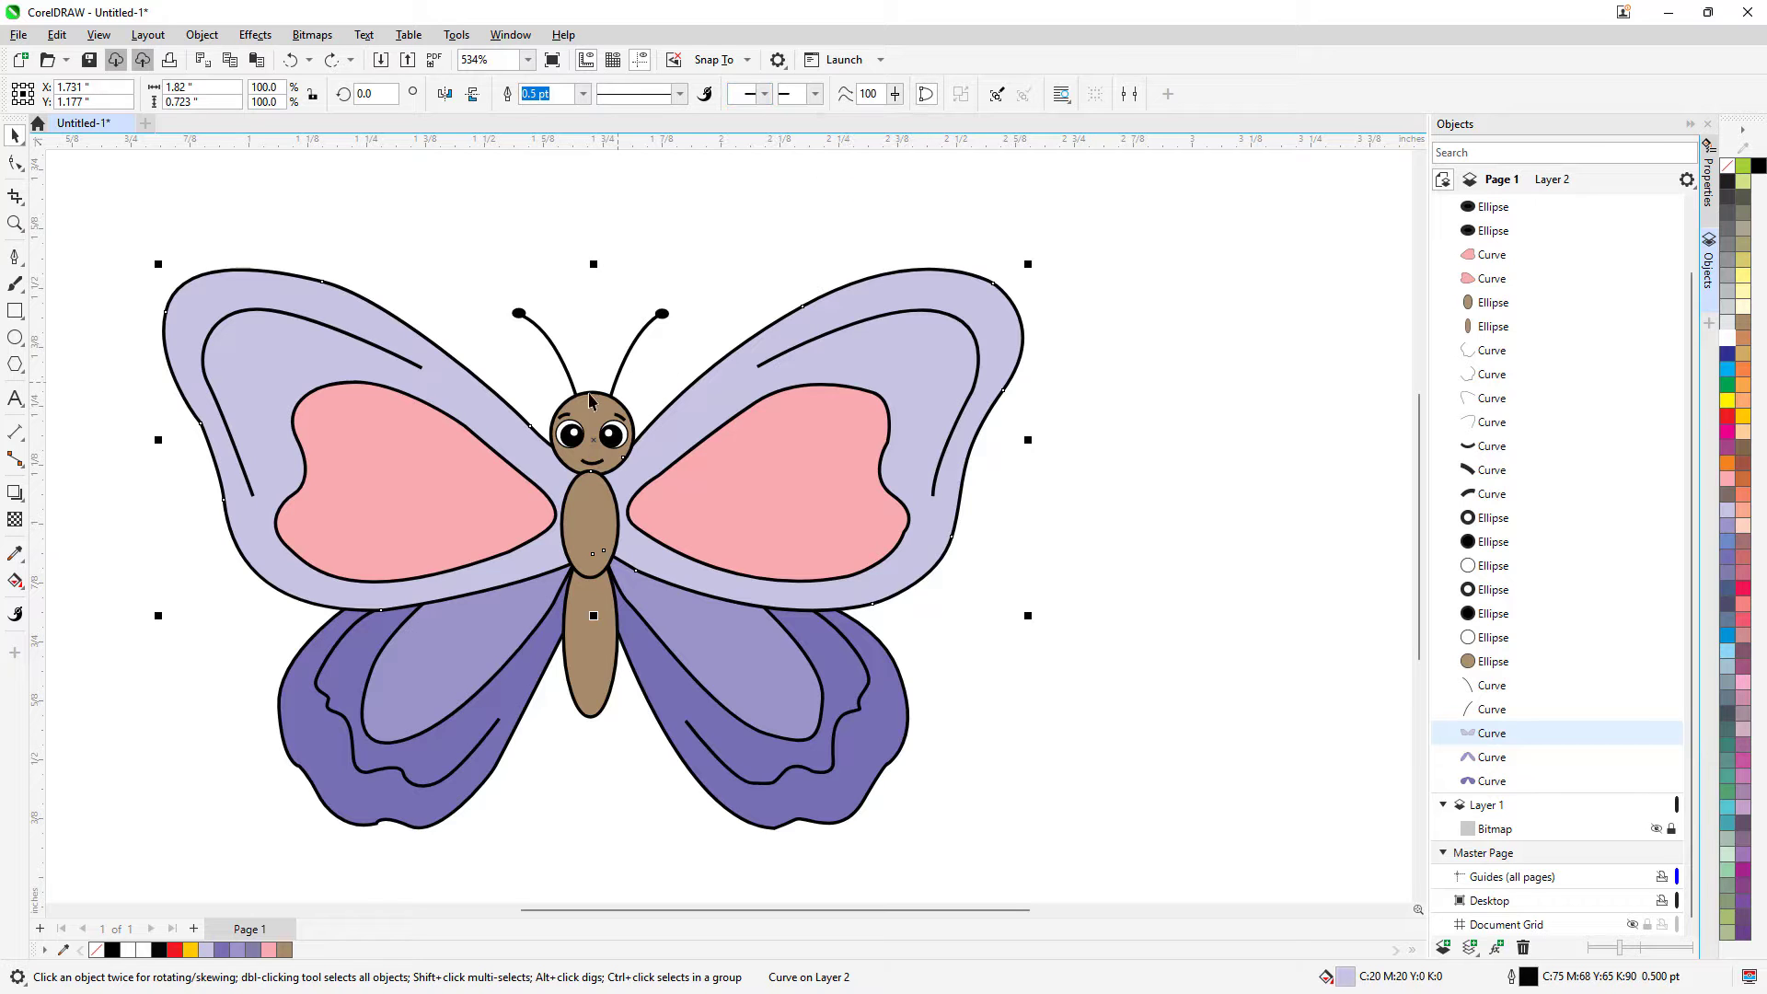
Select both eyebrow curves on the face and set their outline width to 1.0 pt
scroll(603, 379, up, 2)
scroll(599, 376, up, 3)
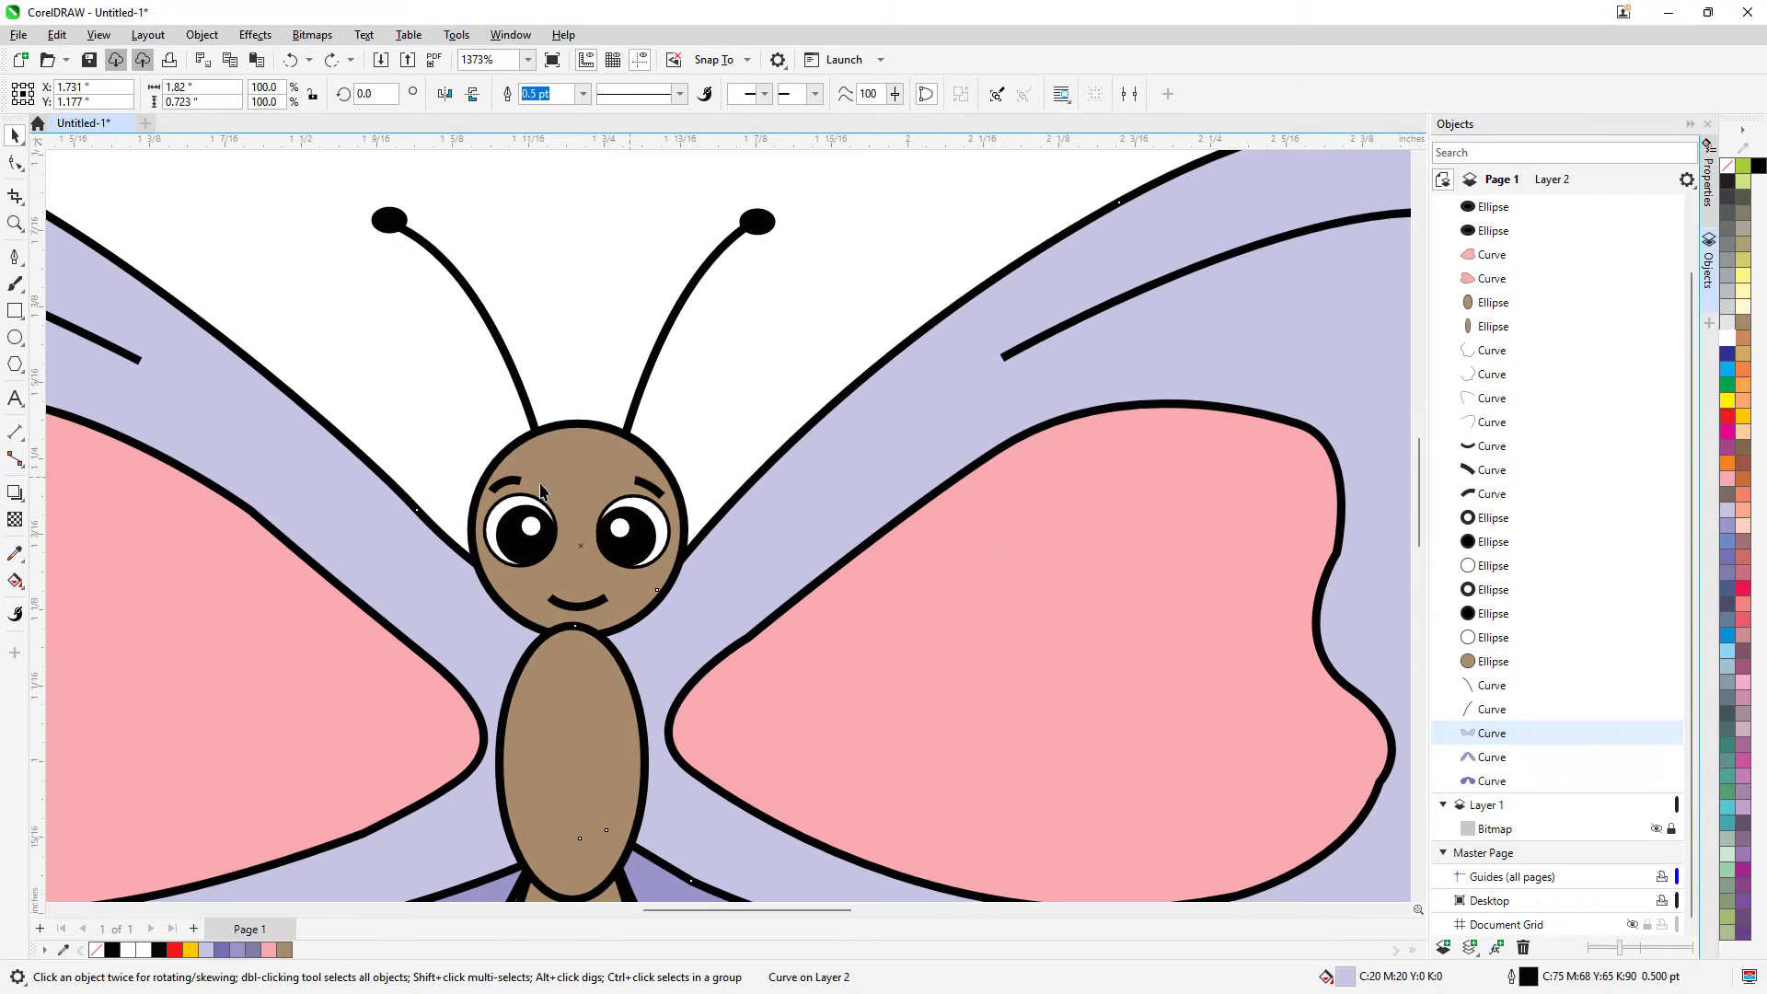
click(512, 483)
shift+click(637, 491)
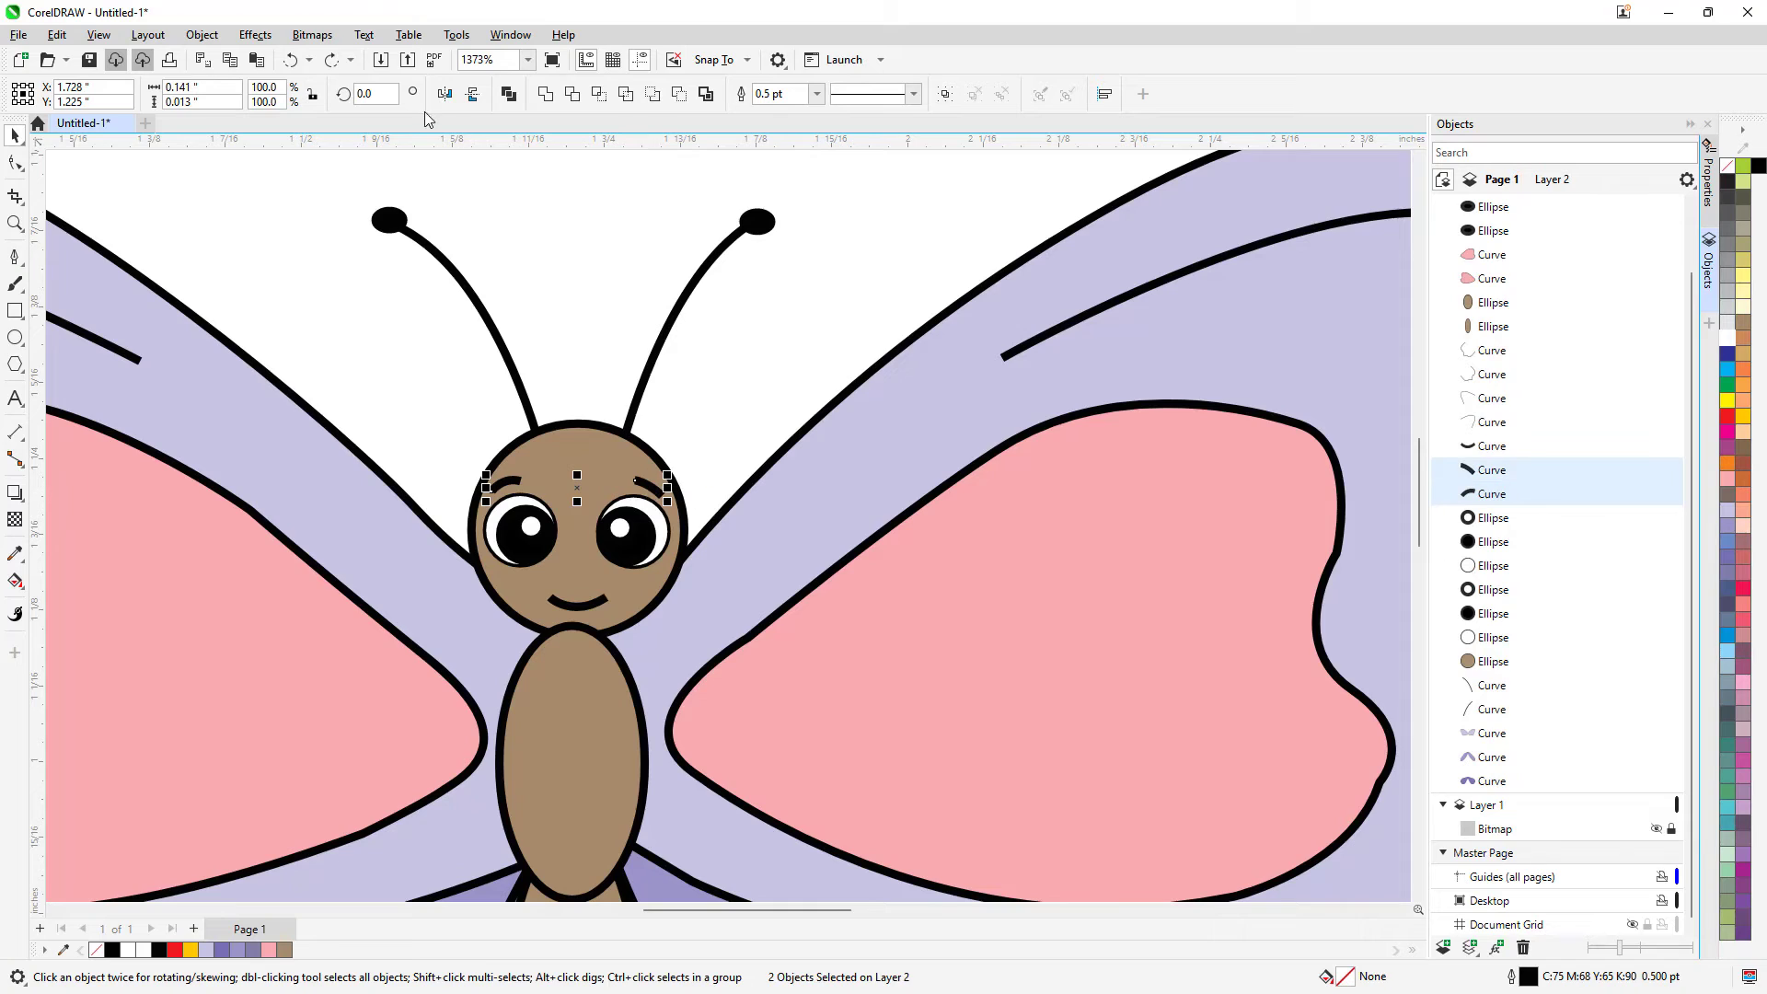
click(815, 94)
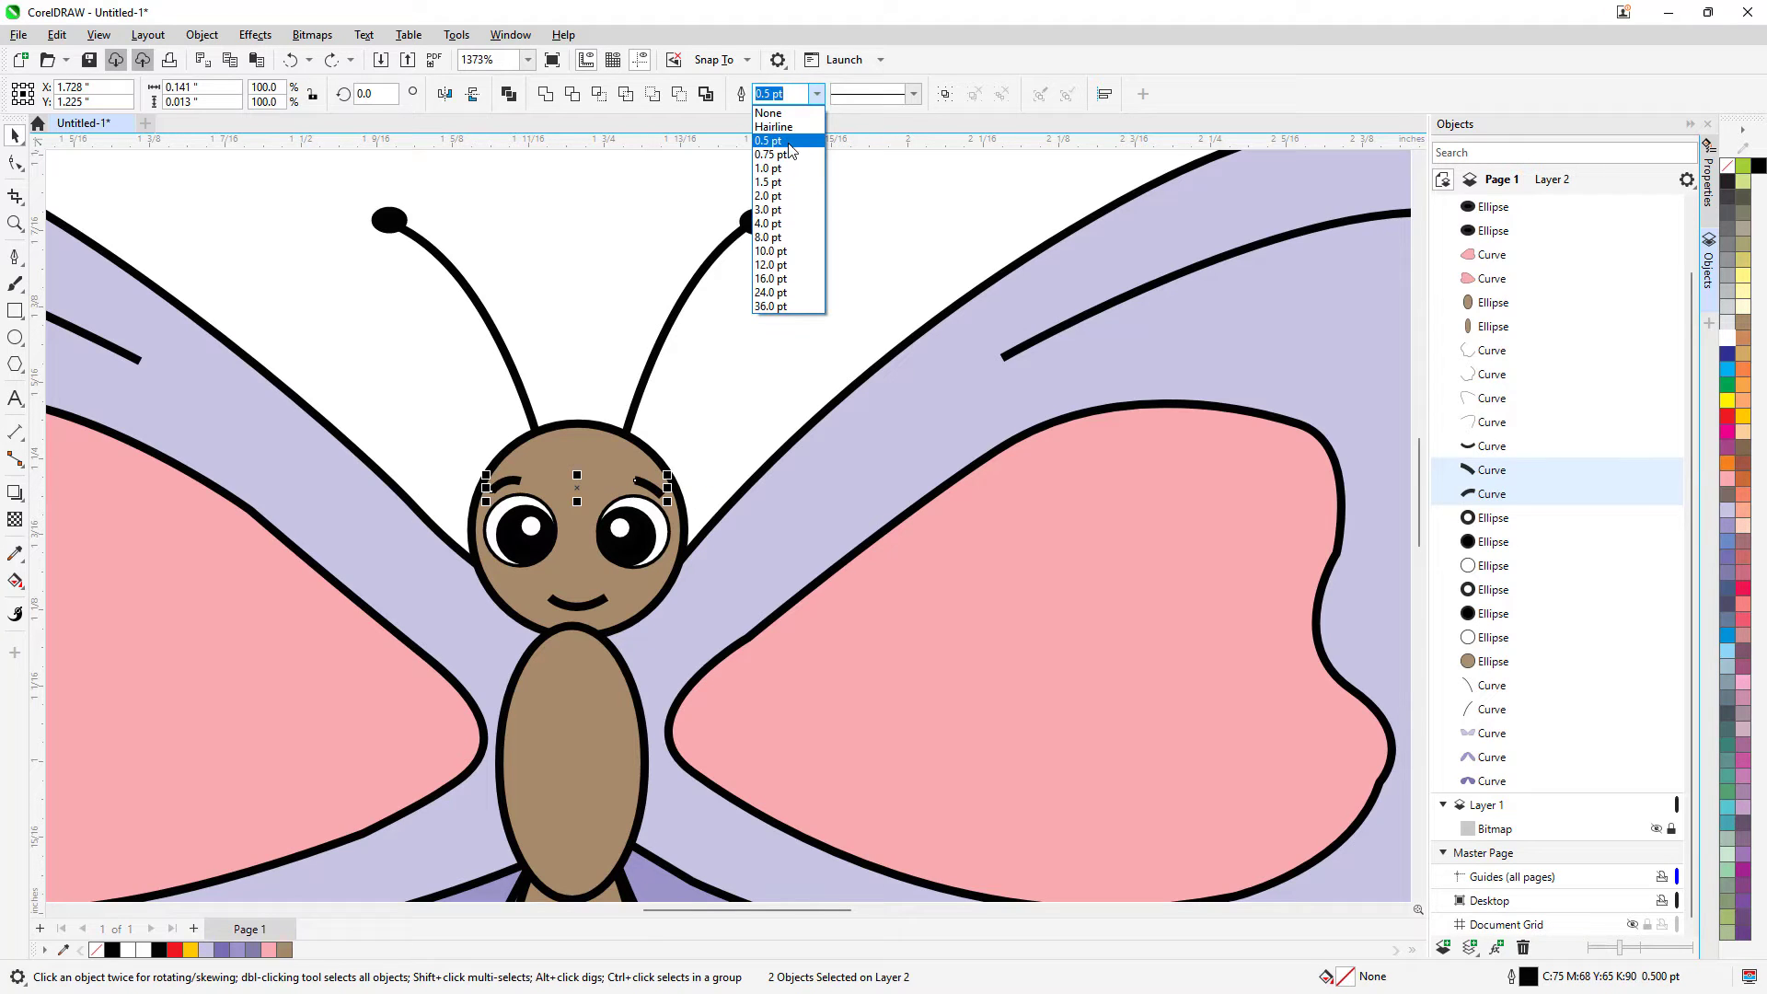
click(789, 145)
click(816, 94)
click(797, 177)
Thin the outlines of both selected eyebrows to a custom width of 0.3 pt and deselect them
click(816, 94)
click(778, 95)
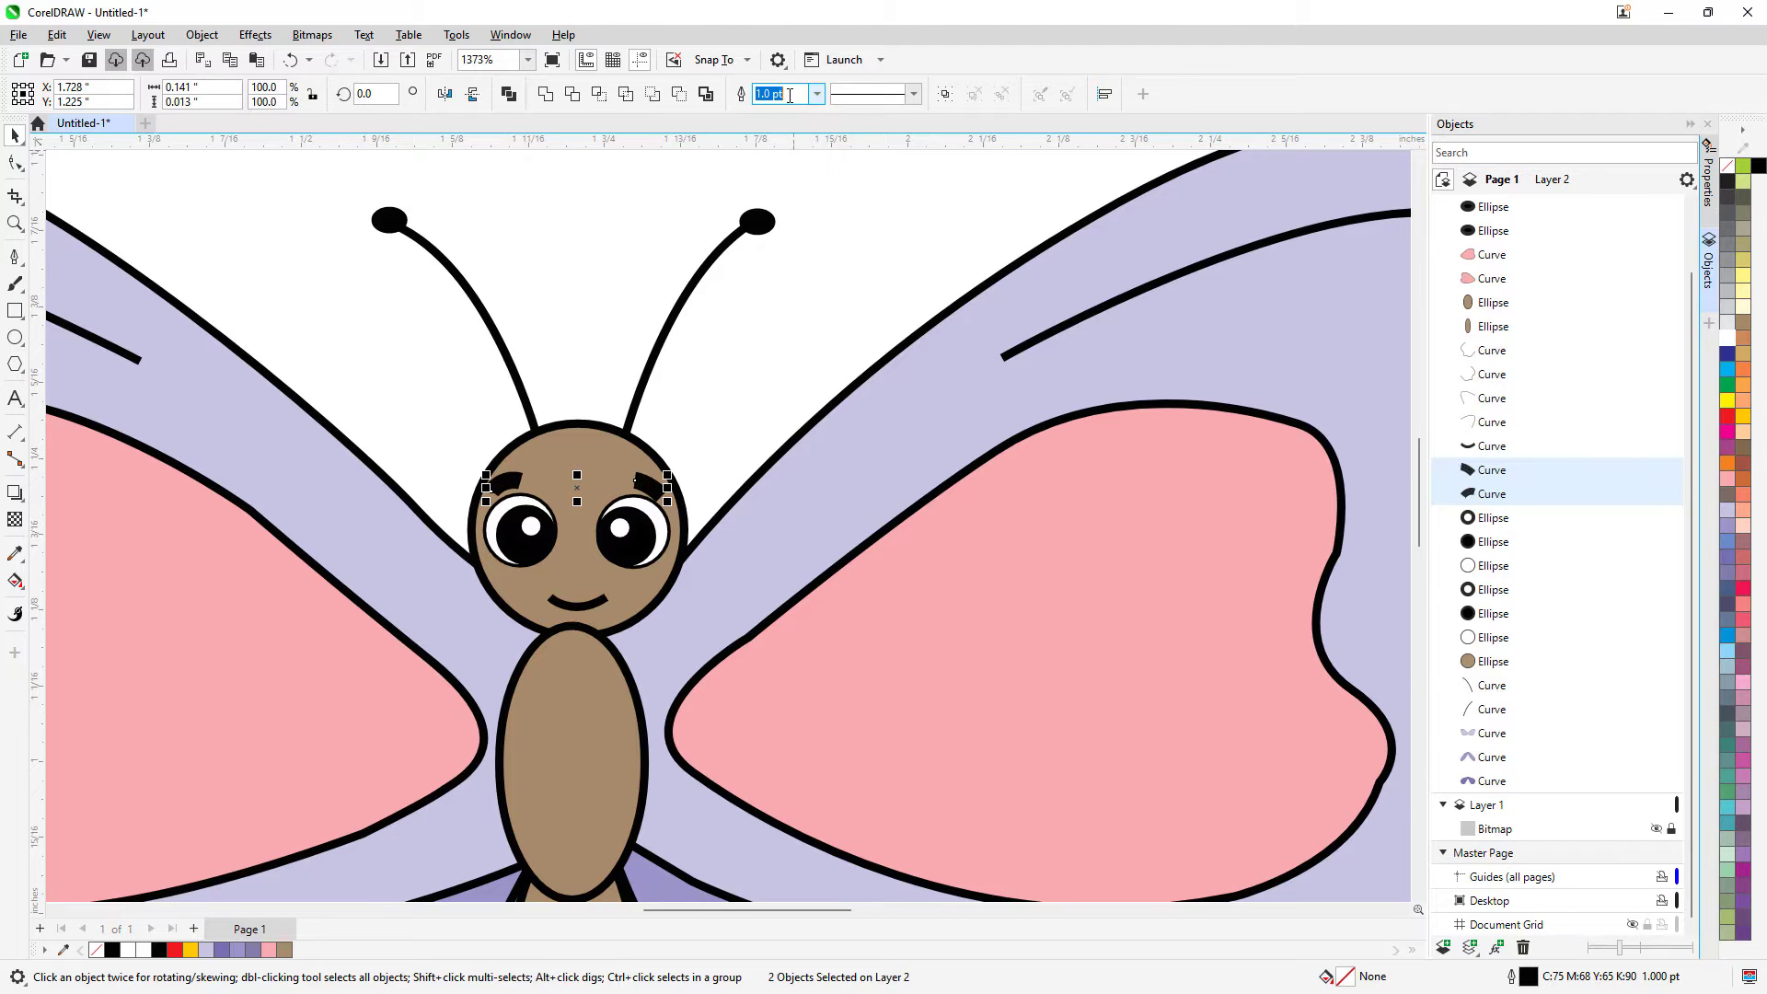
click(776, 94)
drag(776, 96, 712, 96)
text(0.)
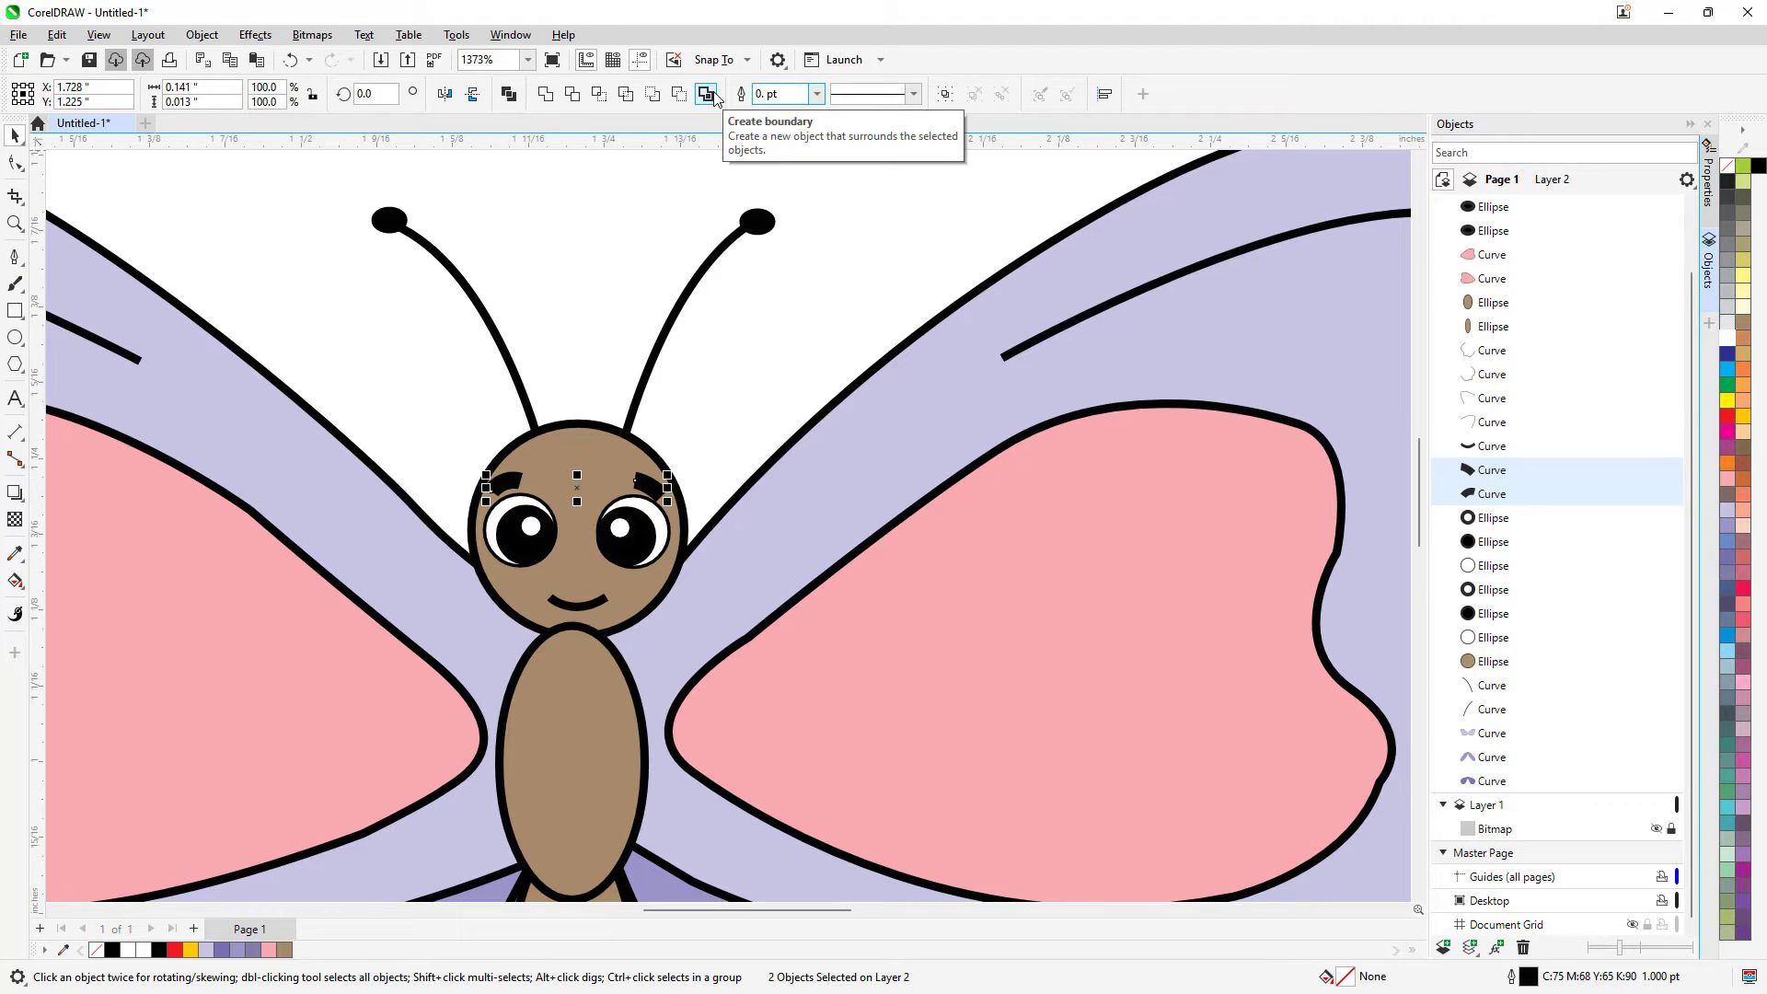
text(3)
key(Return)
click(782, 348)
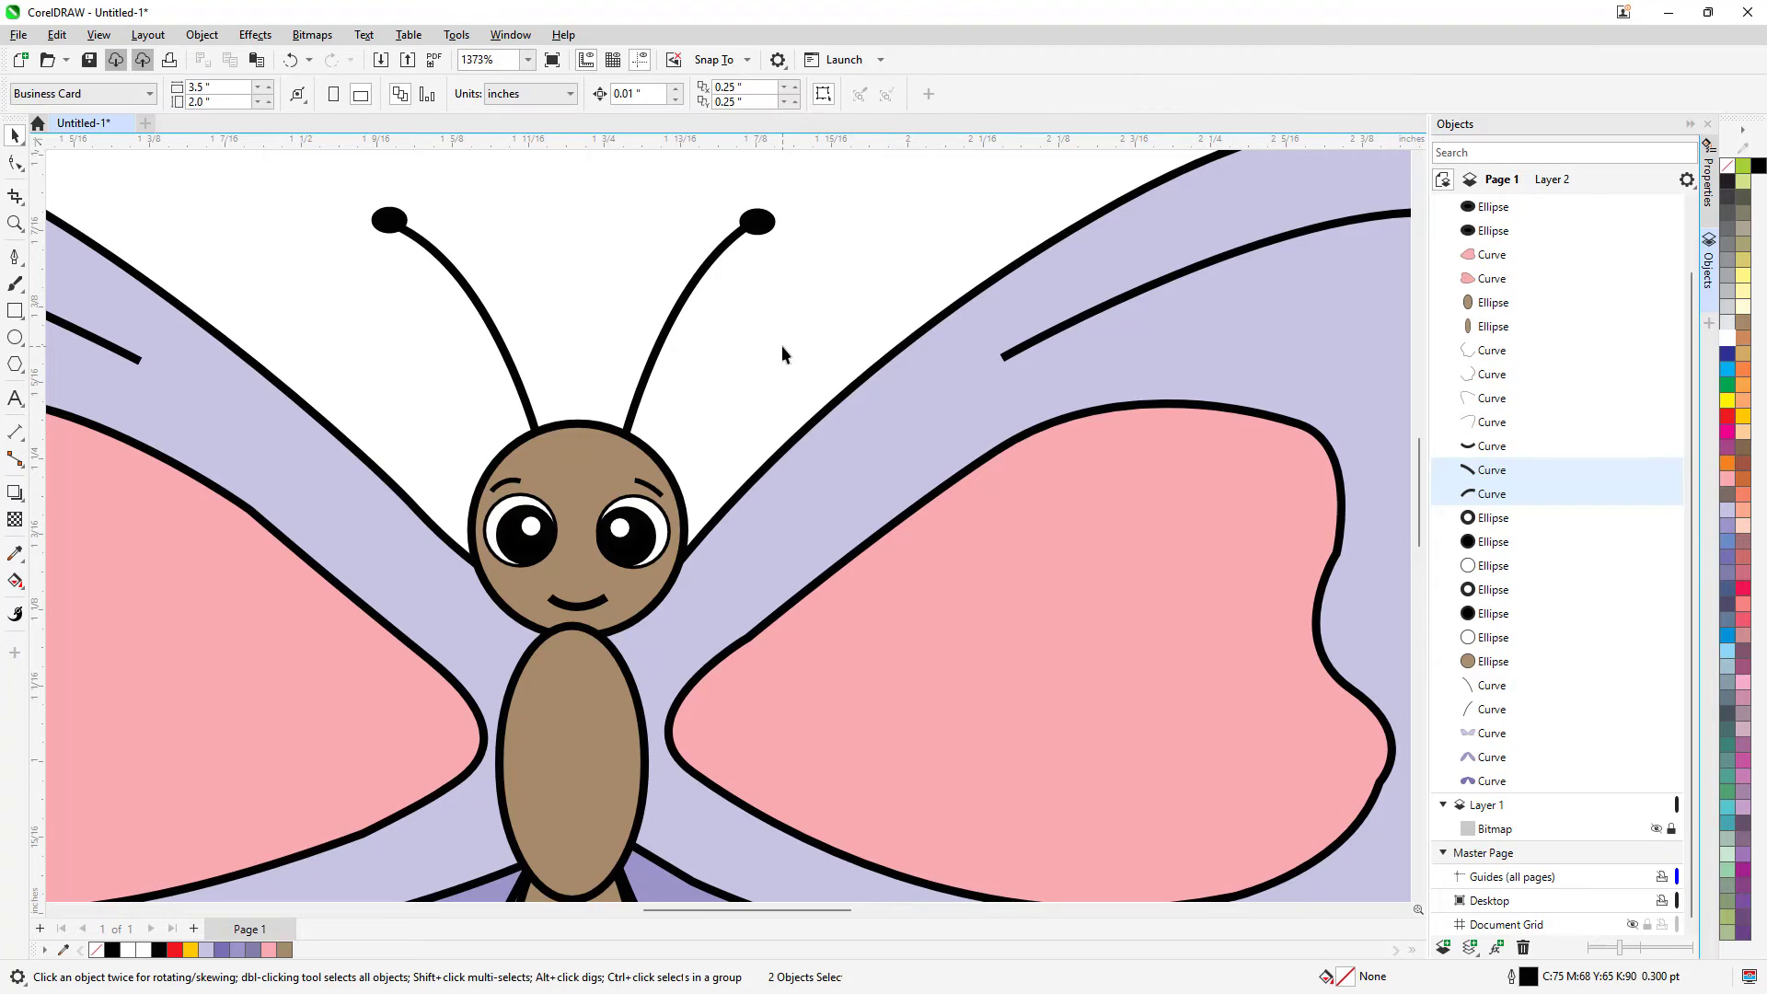
scroll(782, 348, down, 4)
scroll(879, 466, down, 2)
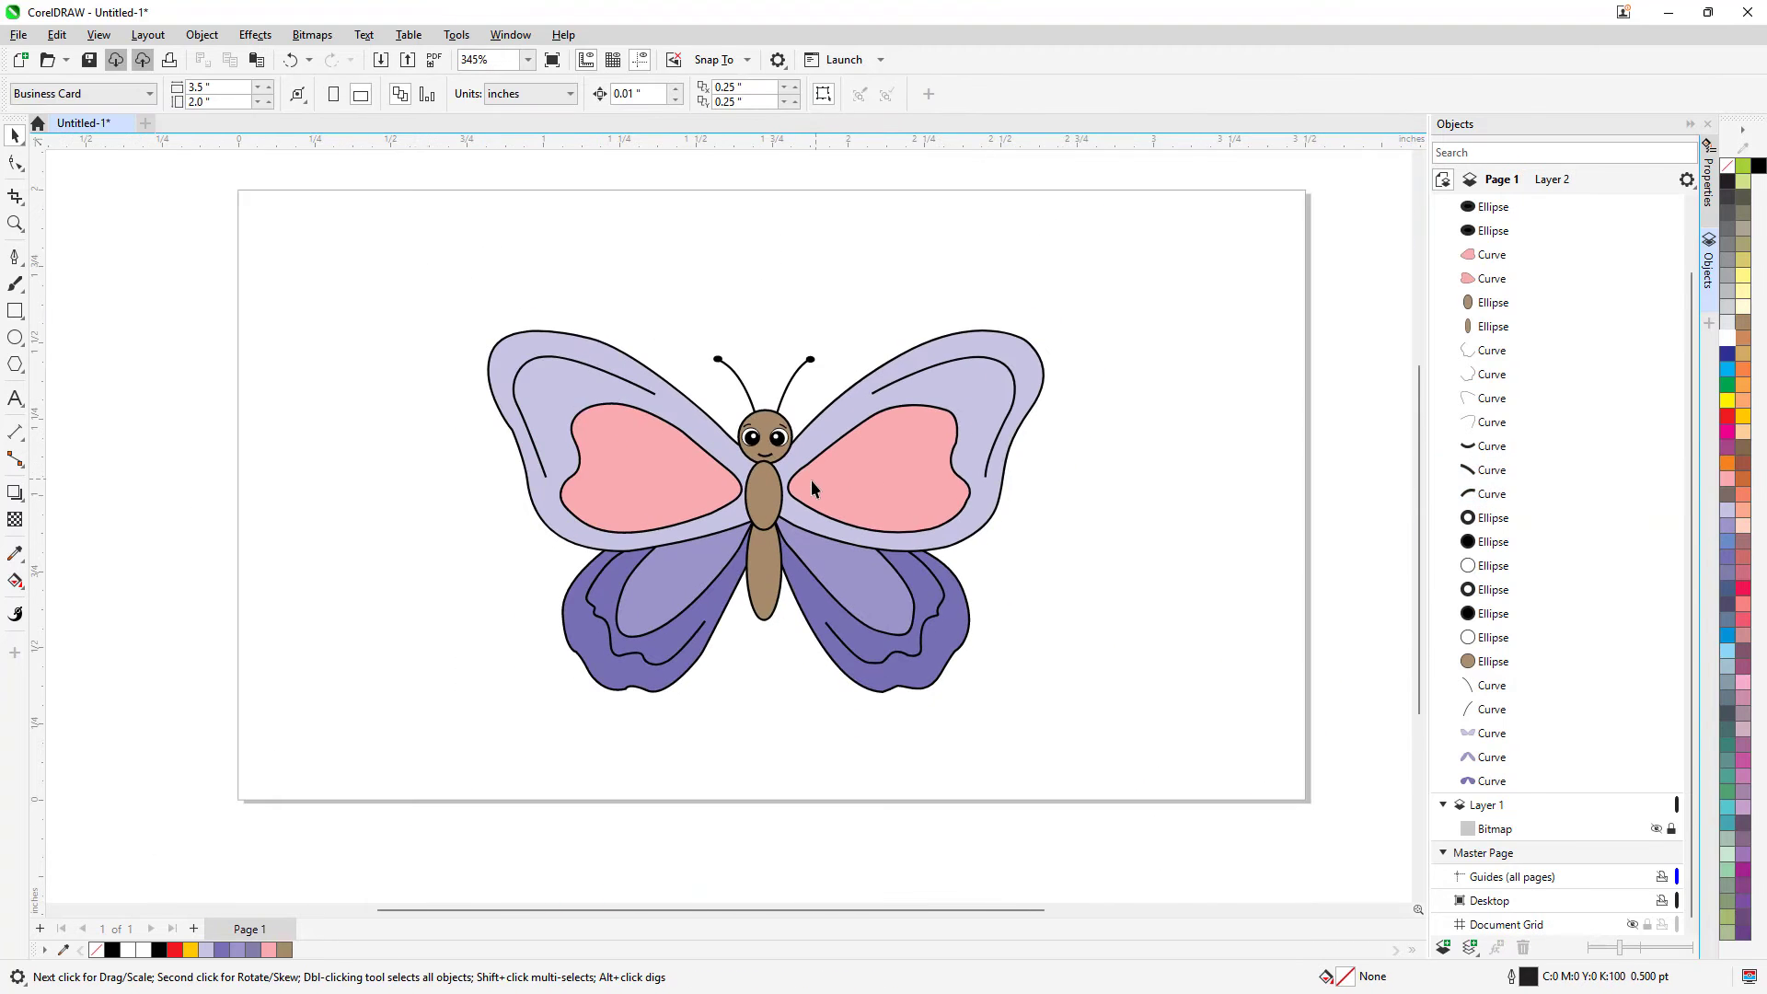
scroll(765, 509, up, 3)
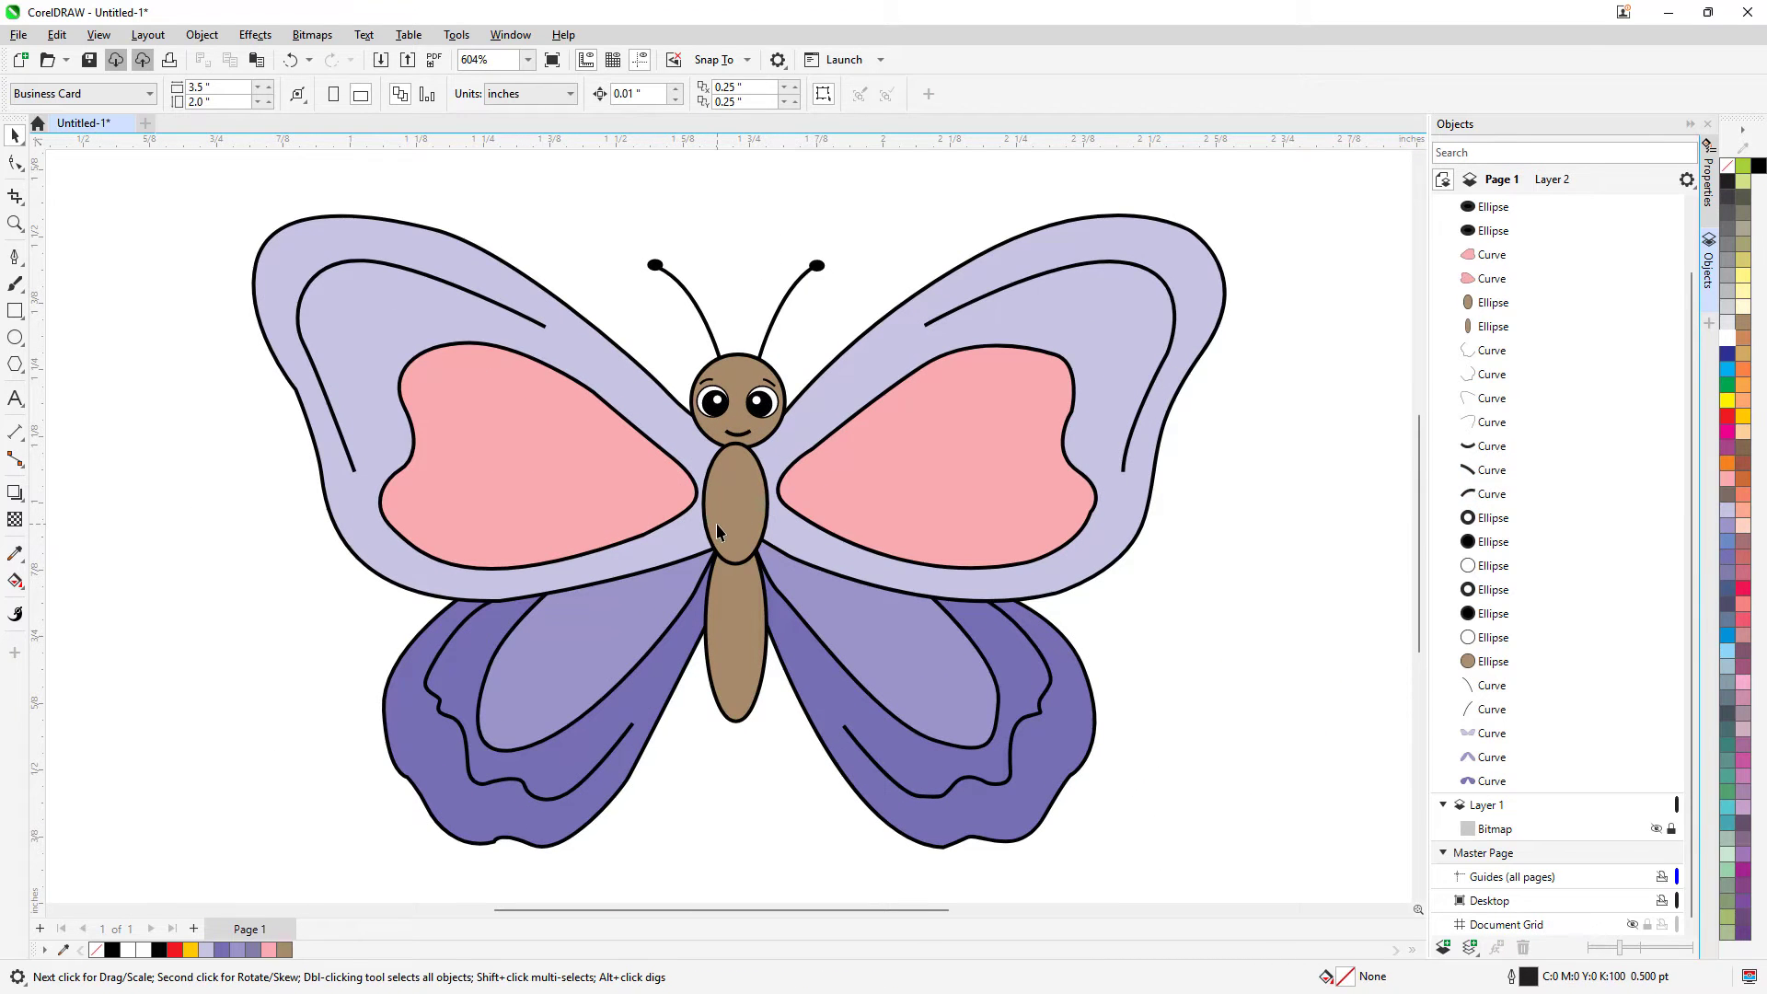